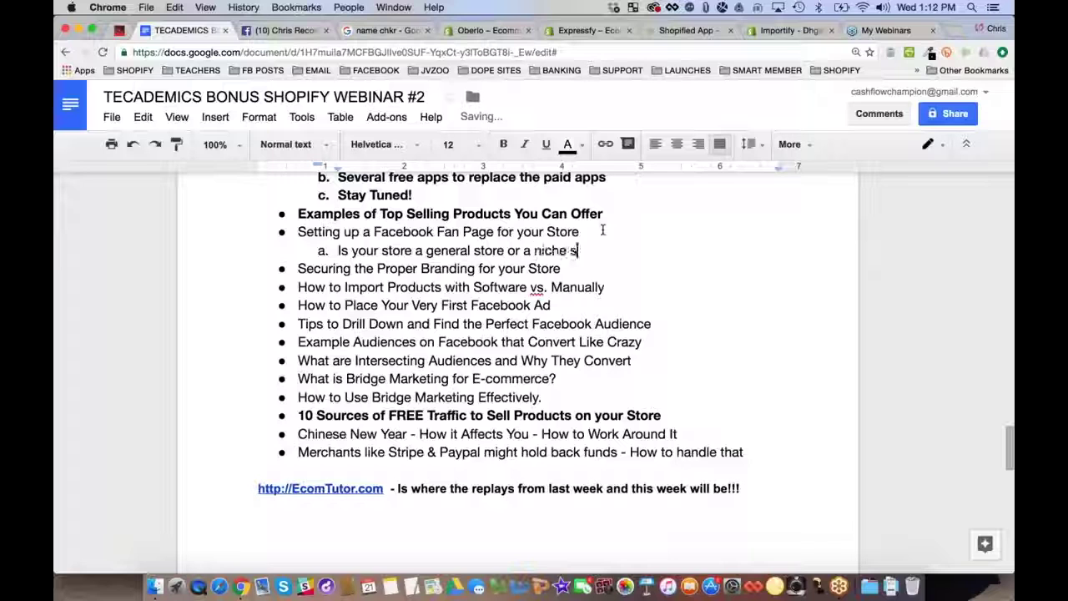
Check the finished sub-point 'a. Is your store a general store or a niche store?' by selecting and deselecting it
triple_click(457, 249)
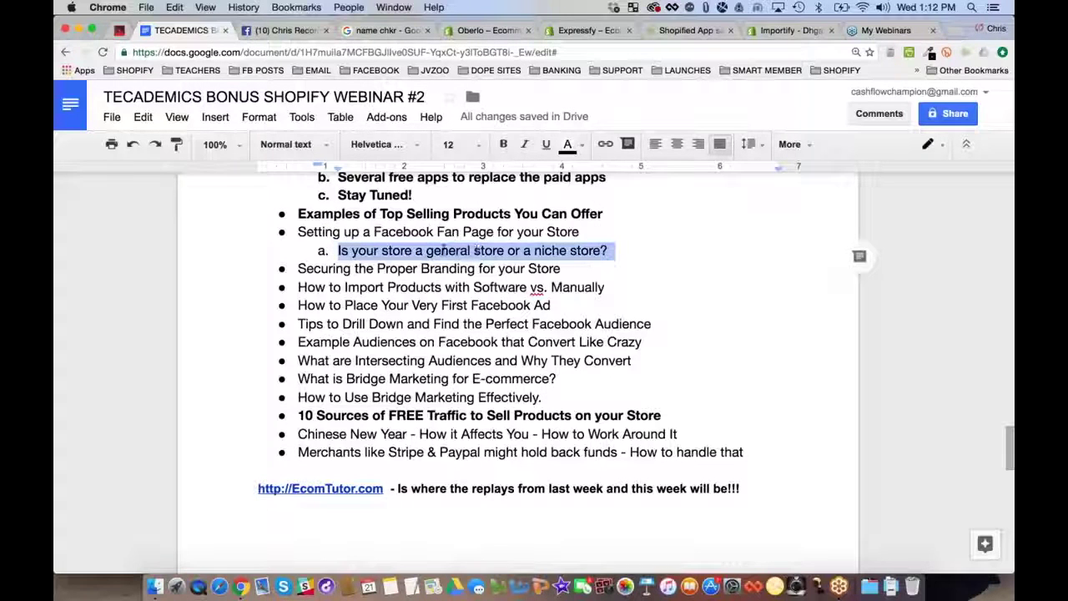
left_click(615, 250)
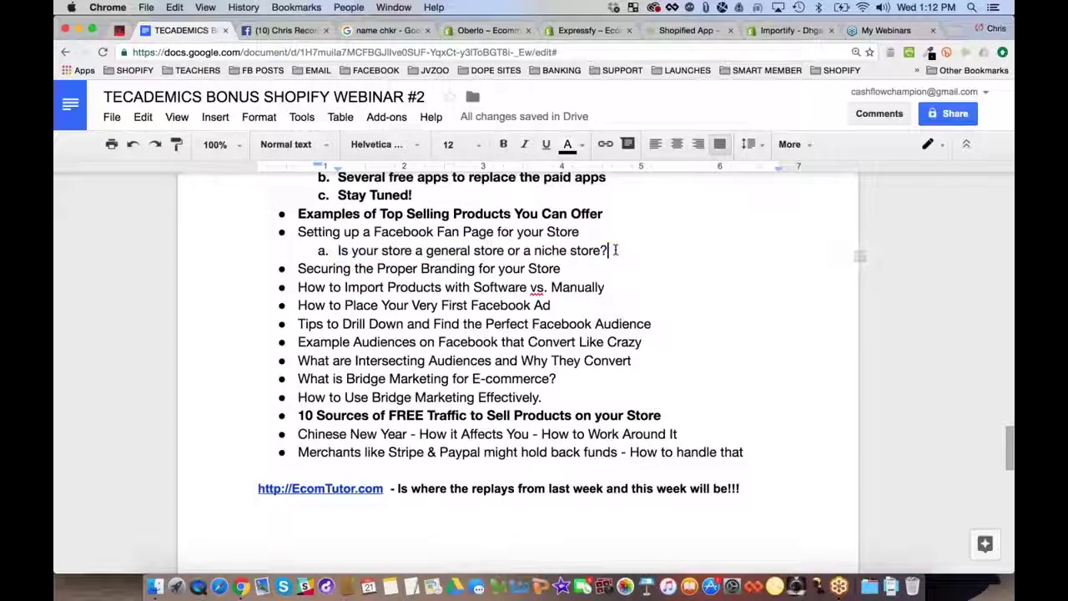
Add sub-points on creating unlimited fan pages and Facebook stopping you for going too fast
key("Return")
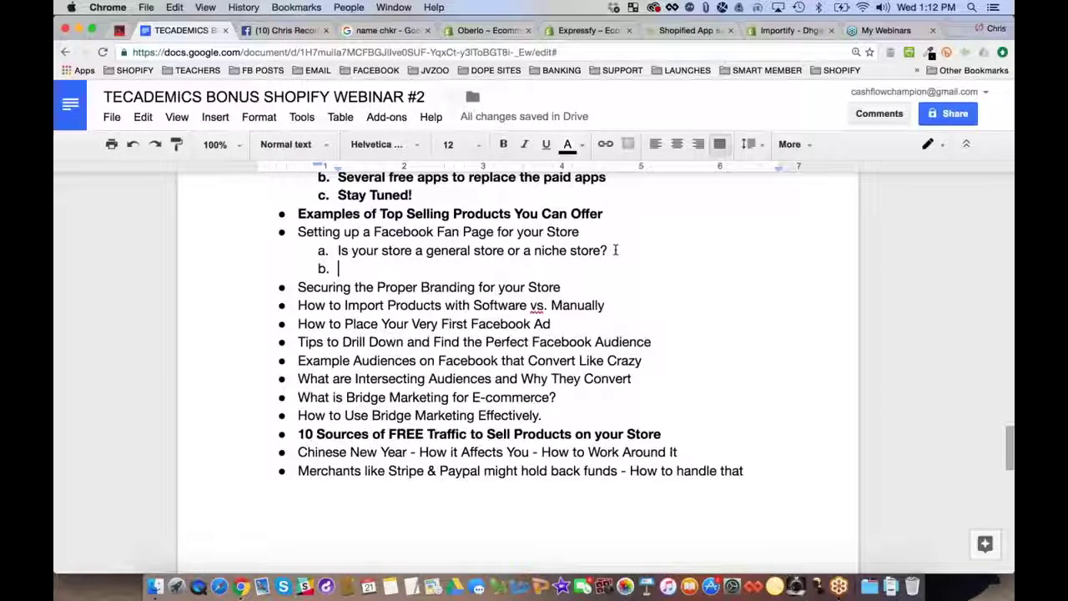
type("Y")
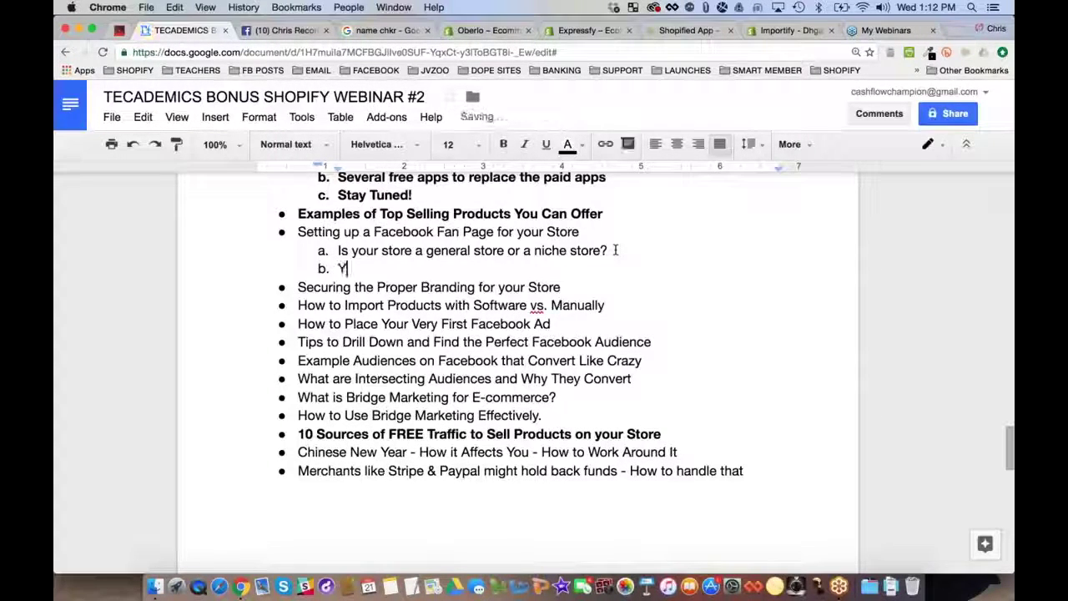
type("ou can create unli")
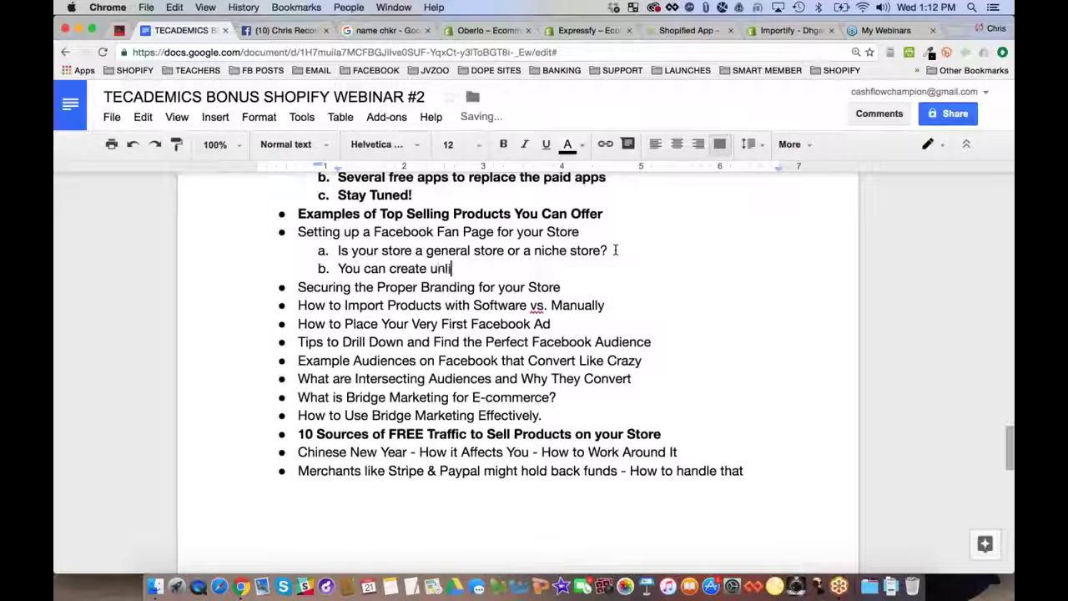
type("mited fan pages ")
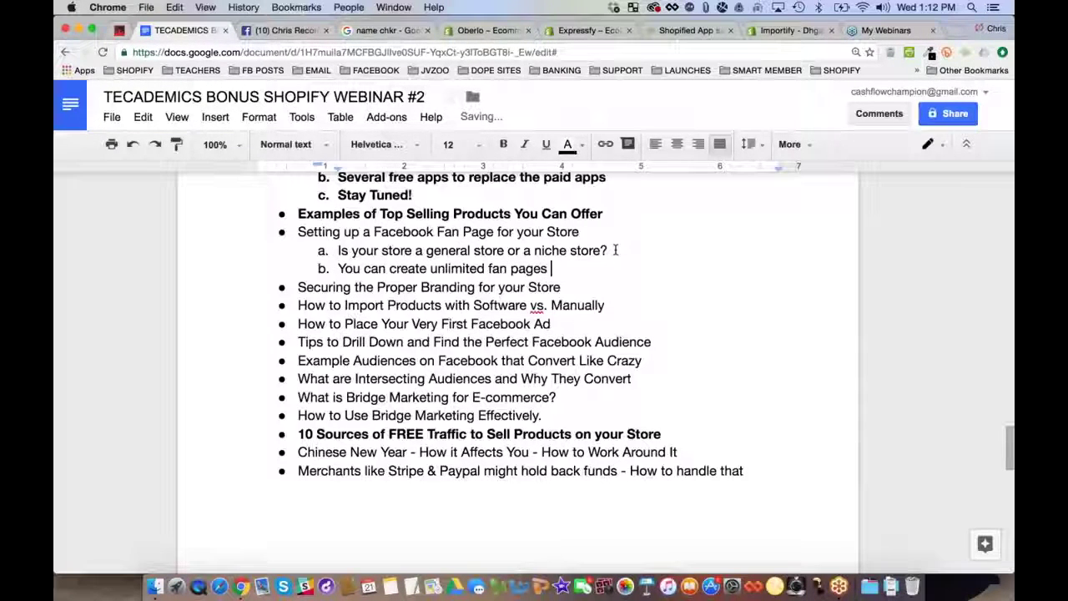
type("(but not too fast)")
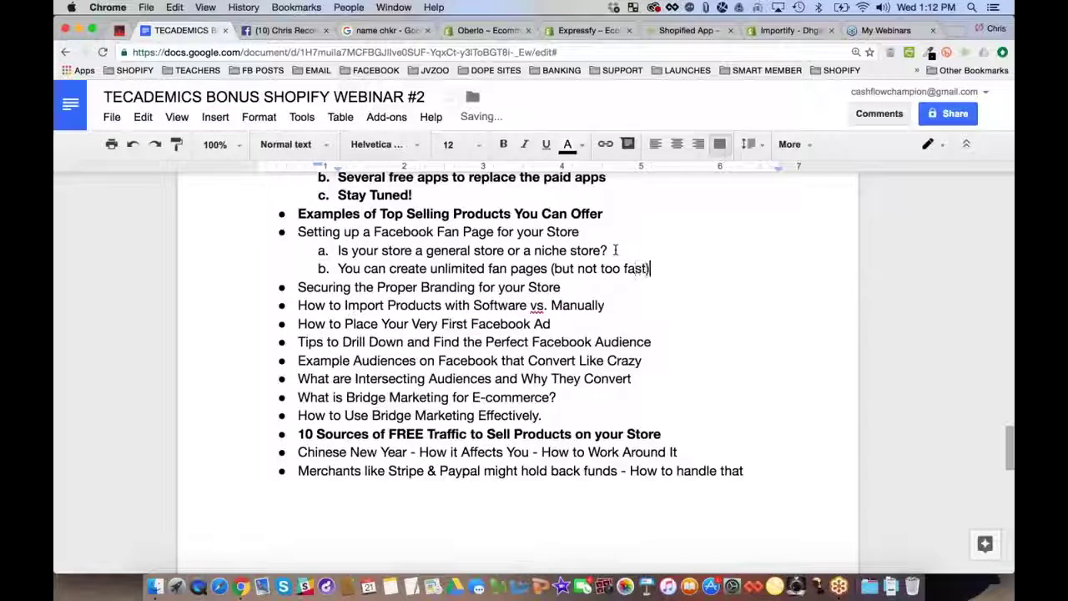
key("Return")
type("Facebook")
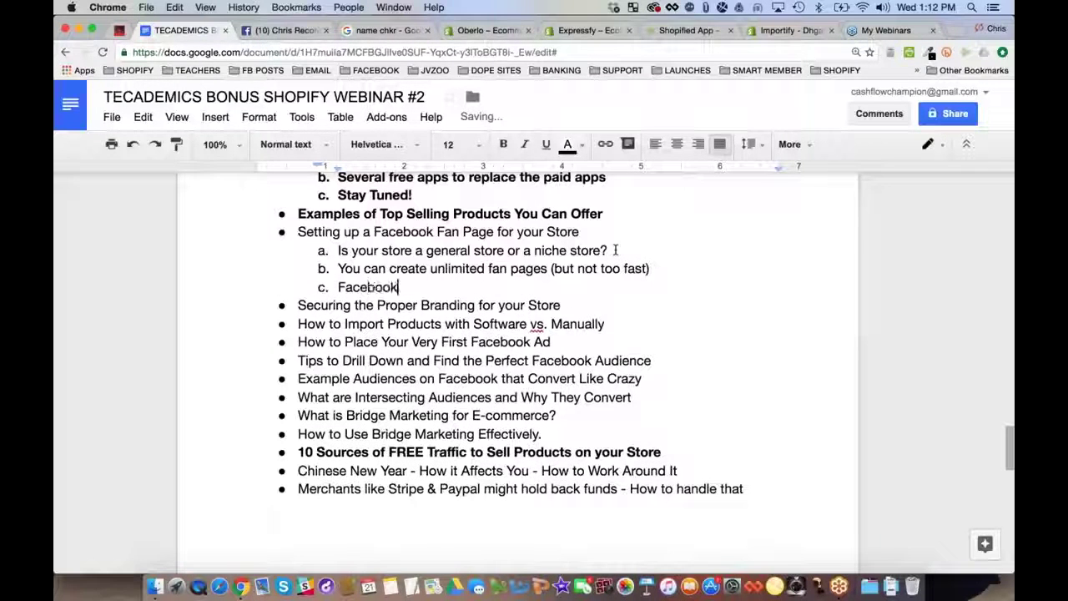
type(" will st")
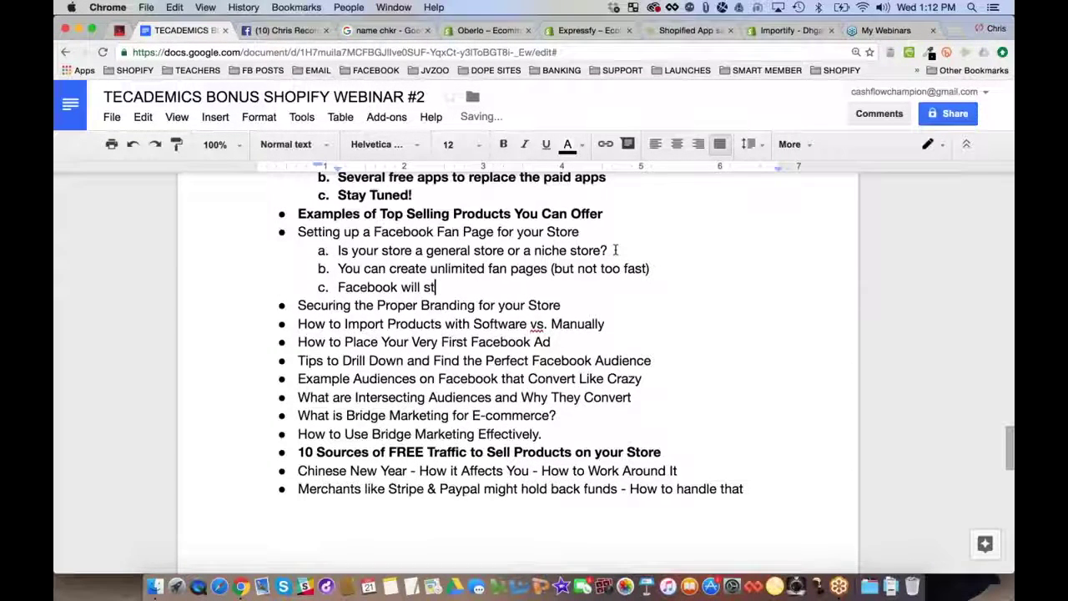
type("op yo")
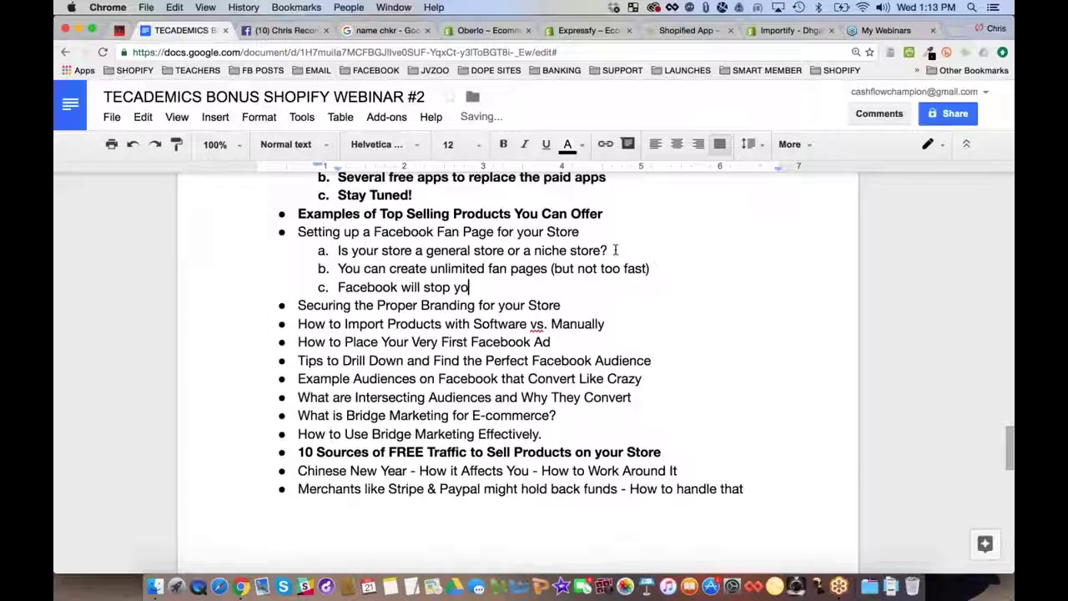
type("u if you are going to fast")
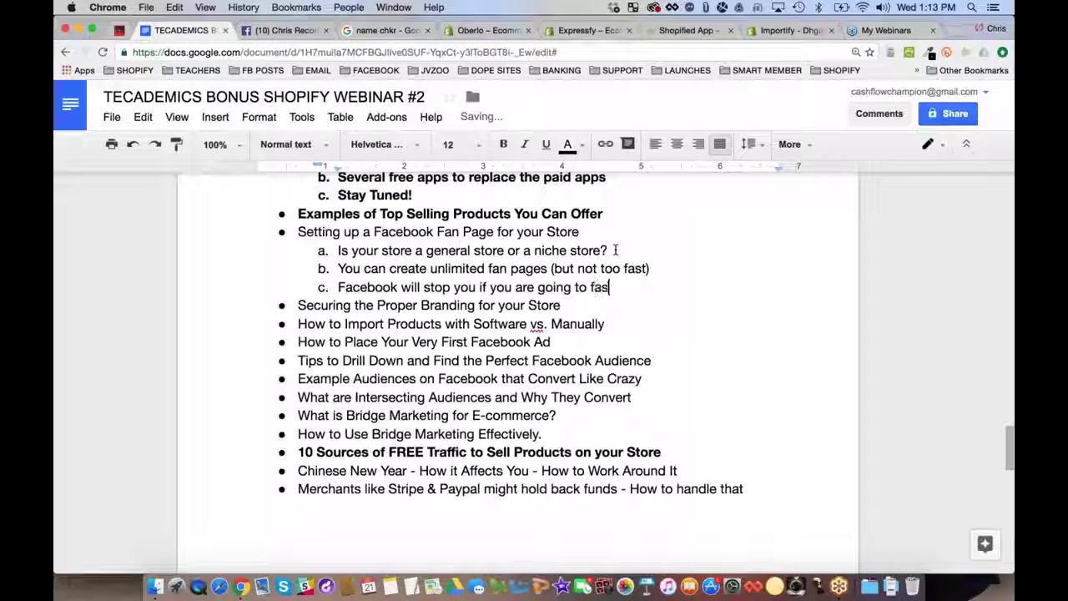
Add the 'facebook jail' account-block warning and a sub-point that recovery can take weeks
key("Return")
type("They will put ")
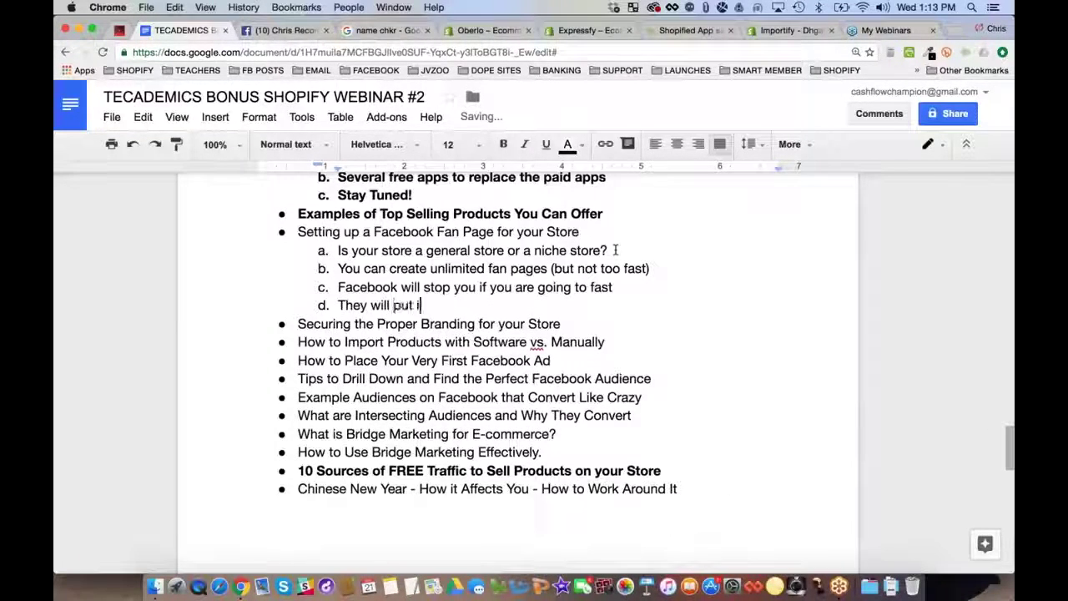
type("you in")
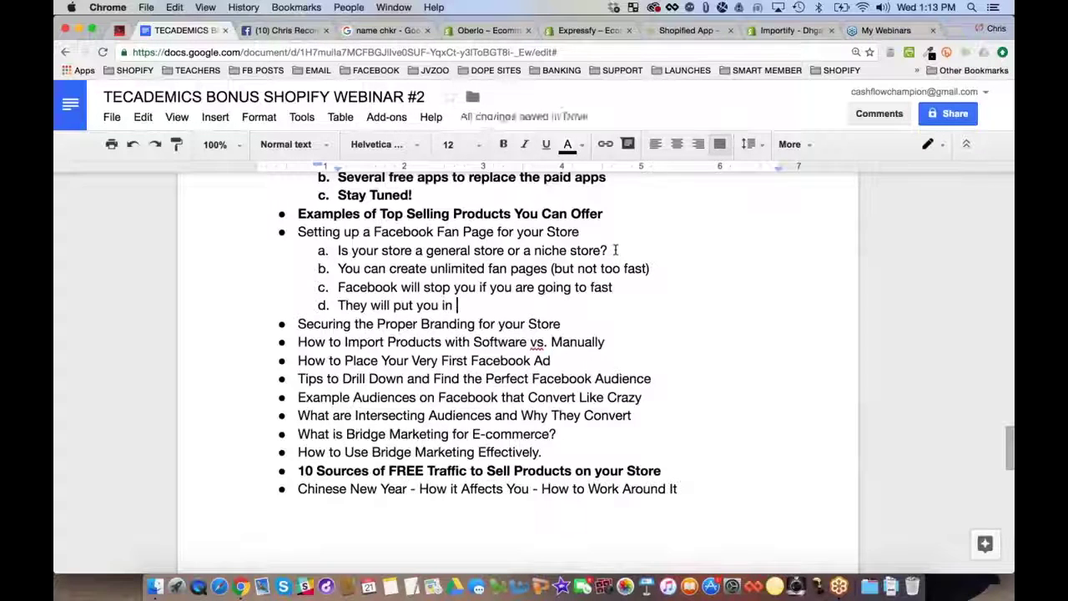
type(" \"facebok")
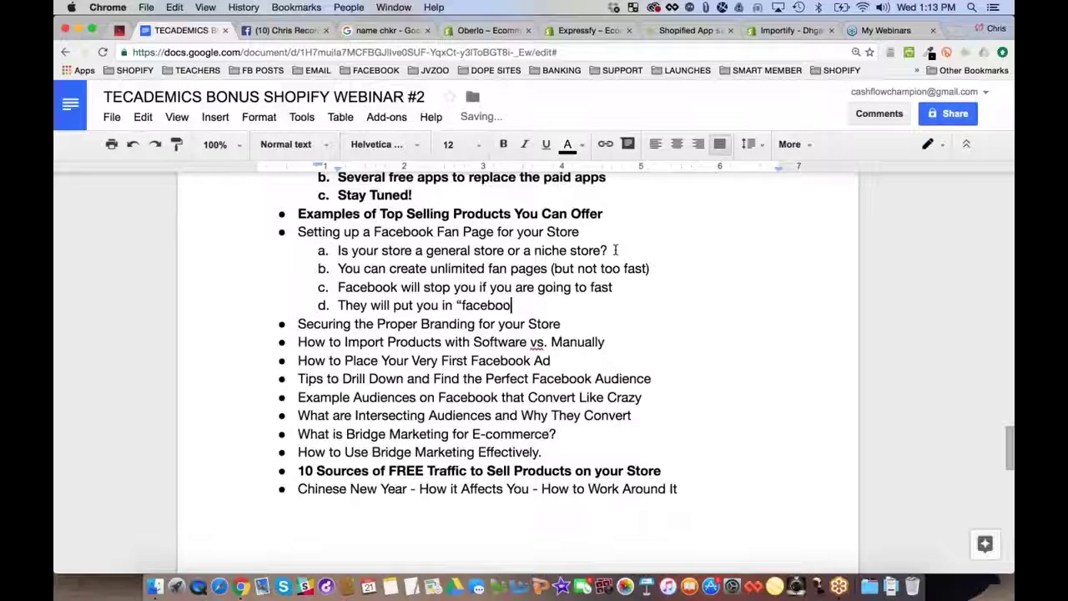
type("k jail\" and block")
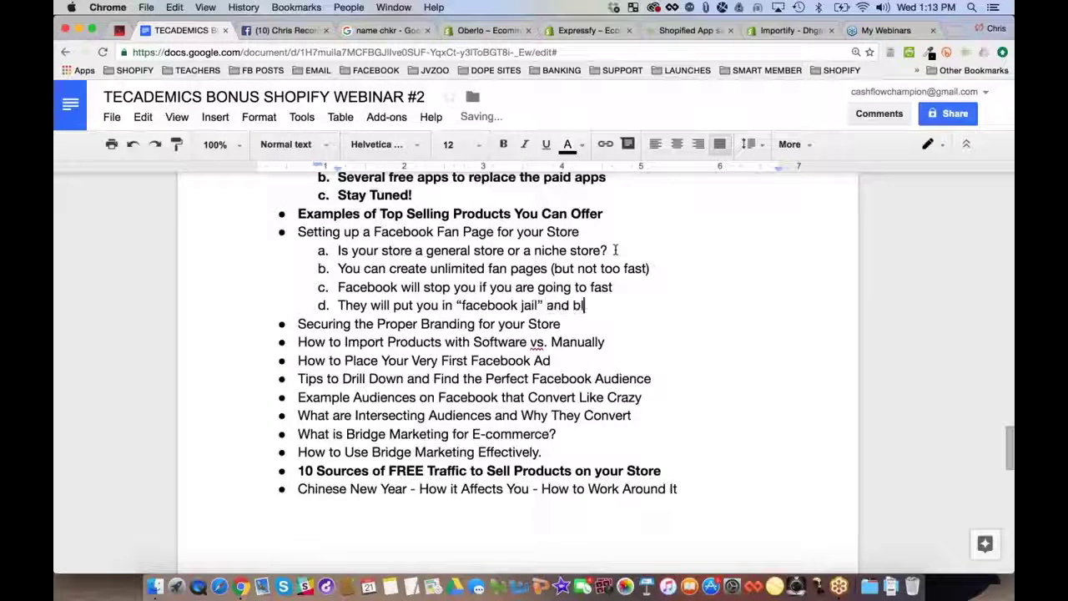
type(" your accoun")
key("Return")
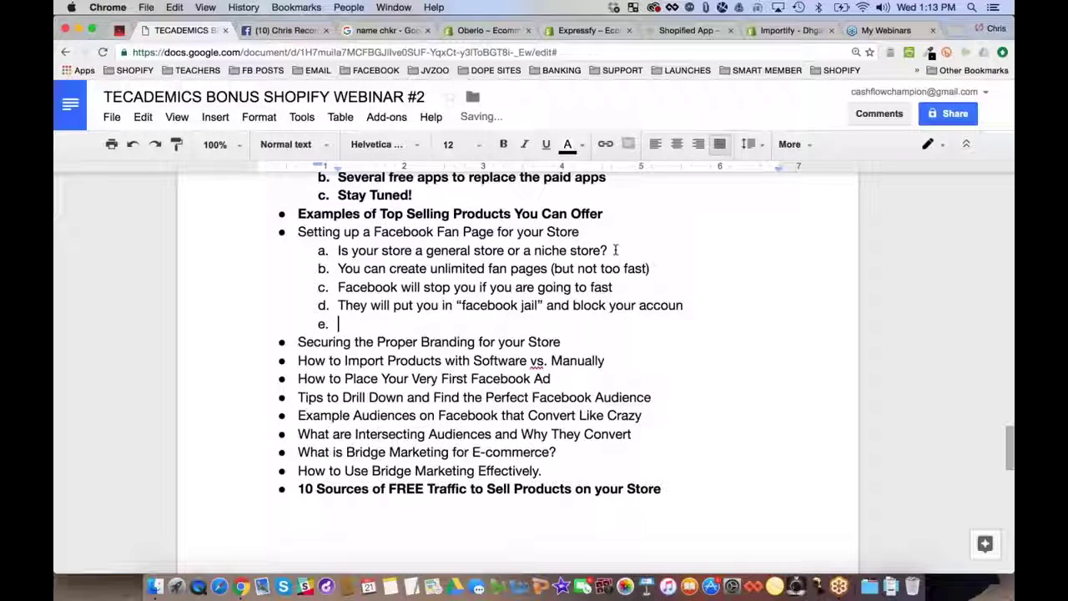
key("BackSpace")
key("BackSpace")
key("BackSpace")
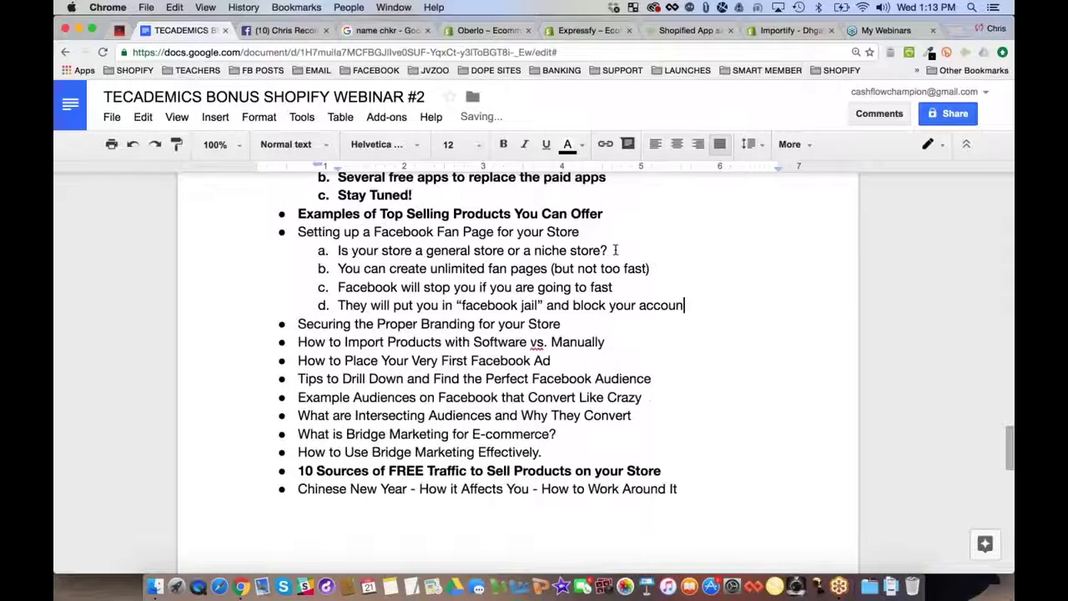
type("t")
key("Return")
type("This can tak")
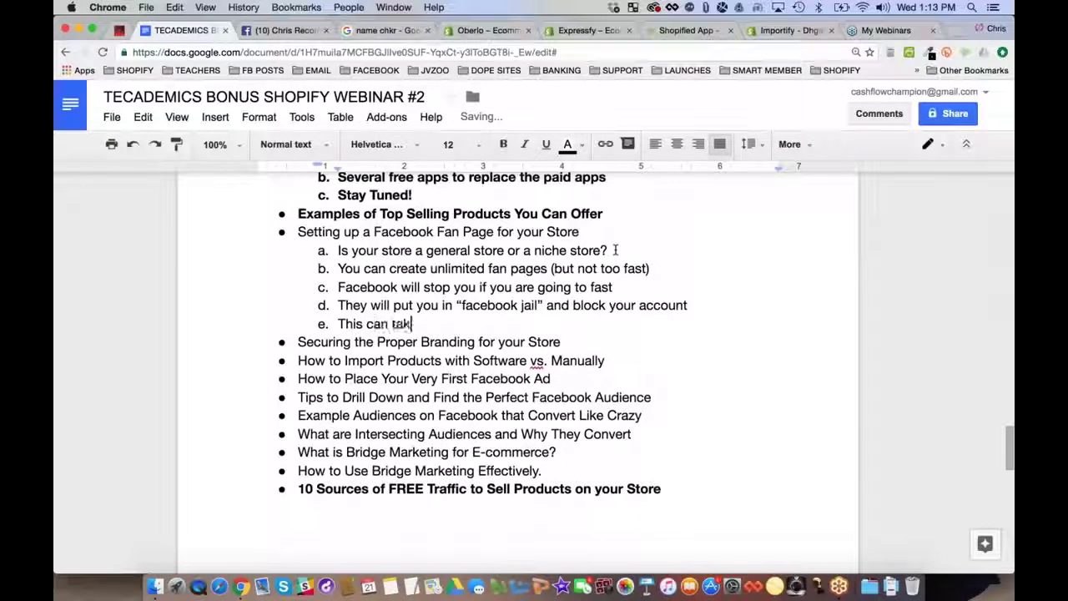
type("e weeks so")
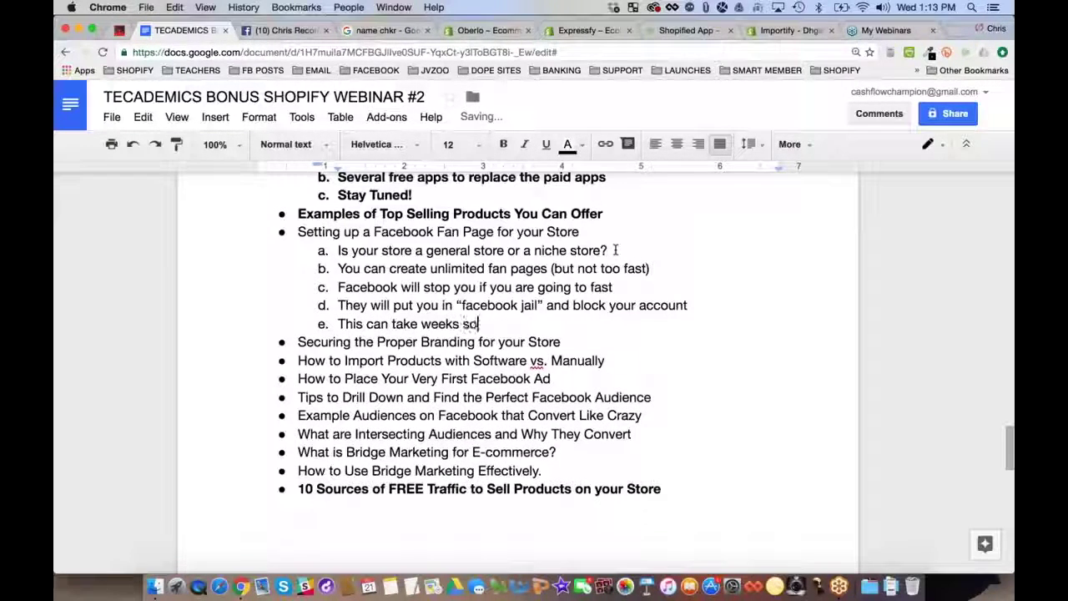
type("metimes to get ba")
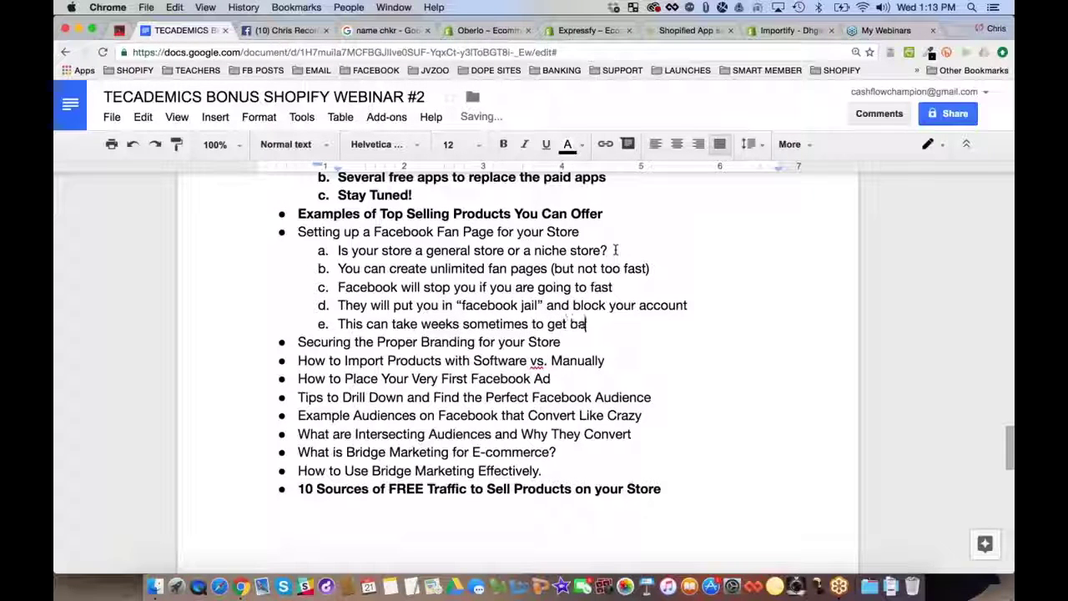
type("ck to creating pages")
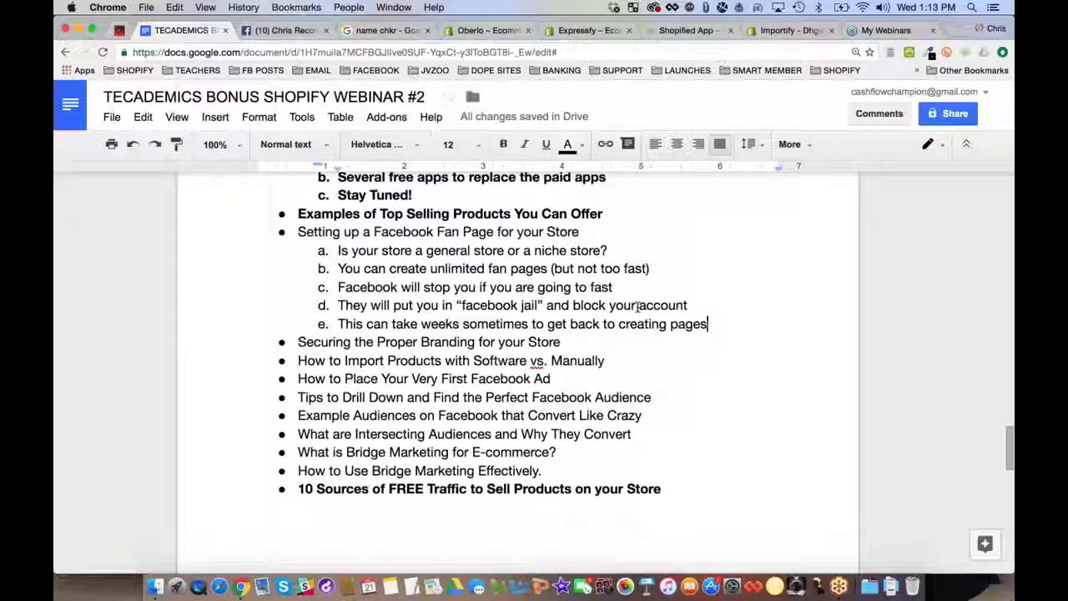
Insert 'page mgr' before 'account' in sub-point d, dropping a mistyped 'create'
left_click(638, 305)
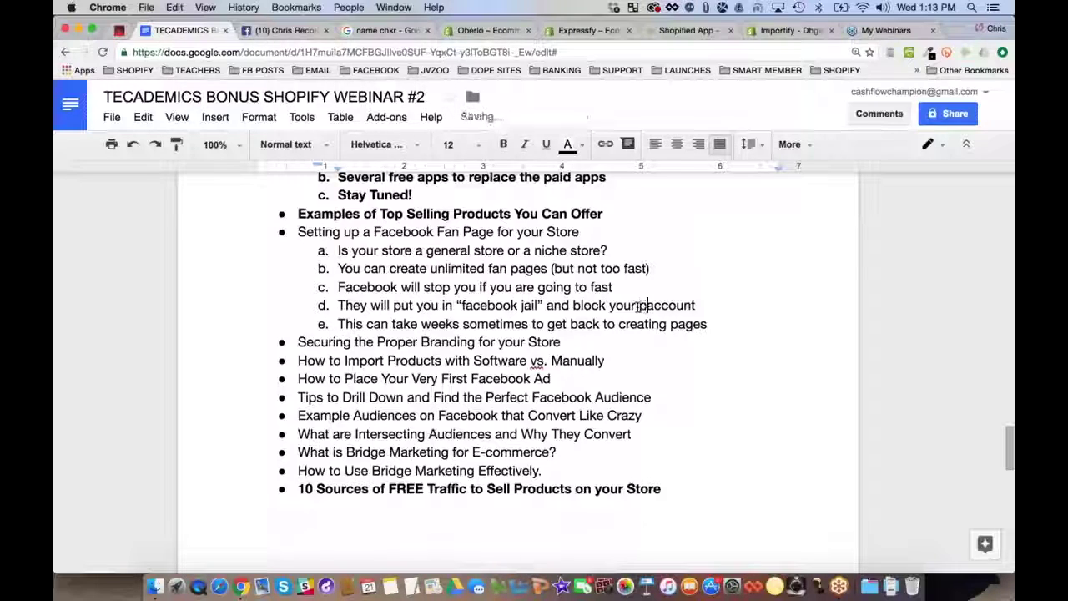
type("page")
double_click(653, 305)
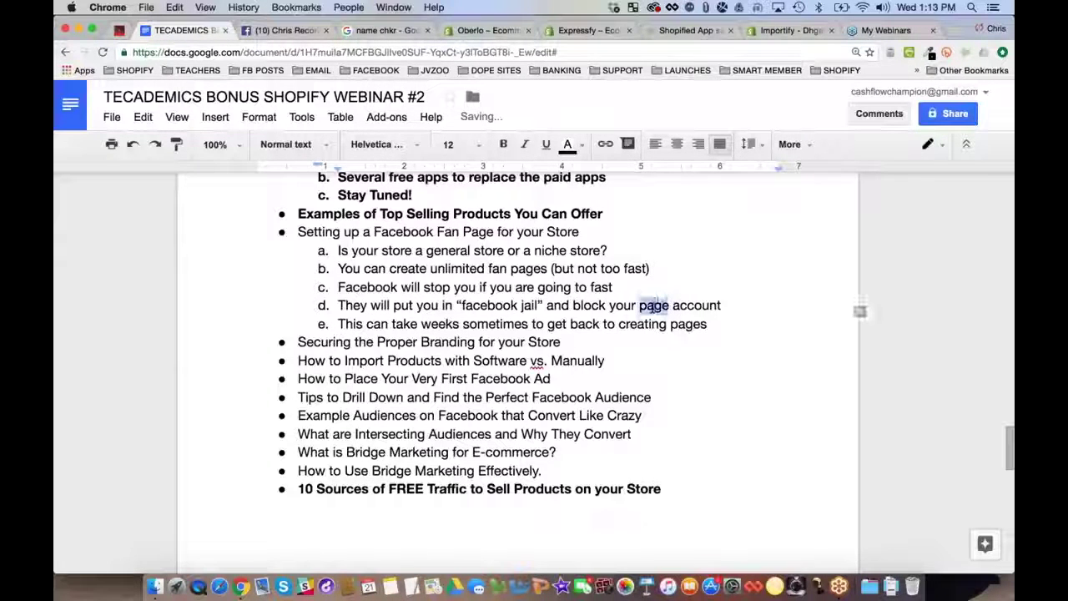
key("Right")
type("create")
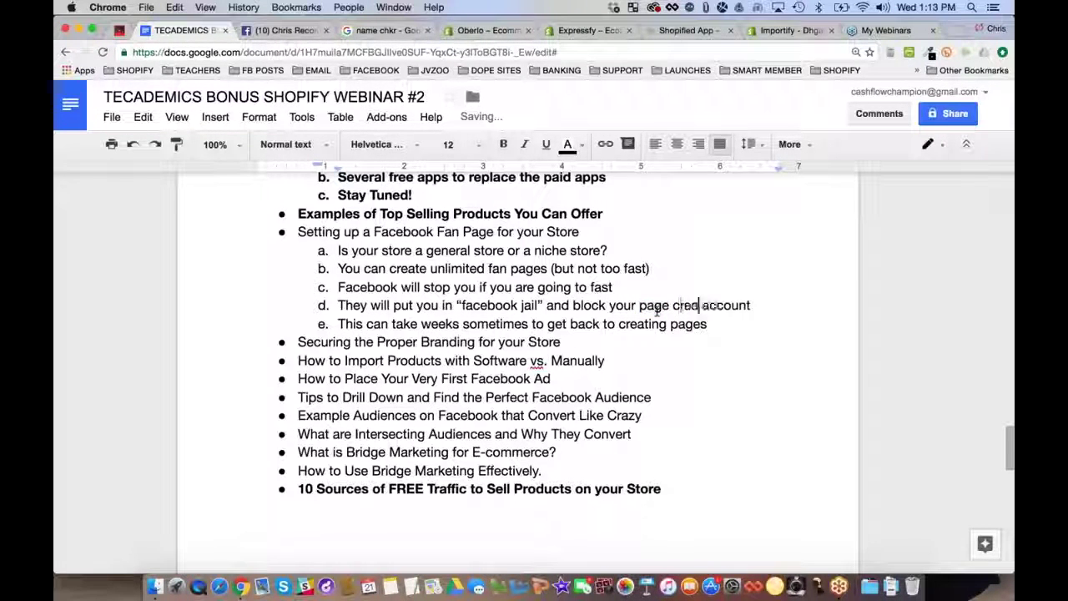
key("BackSpace")
key("BackSpace")
key("BackSpace")
key("BackSpace")
key("BackSpace")
key("BackSpace")
type("mgr")
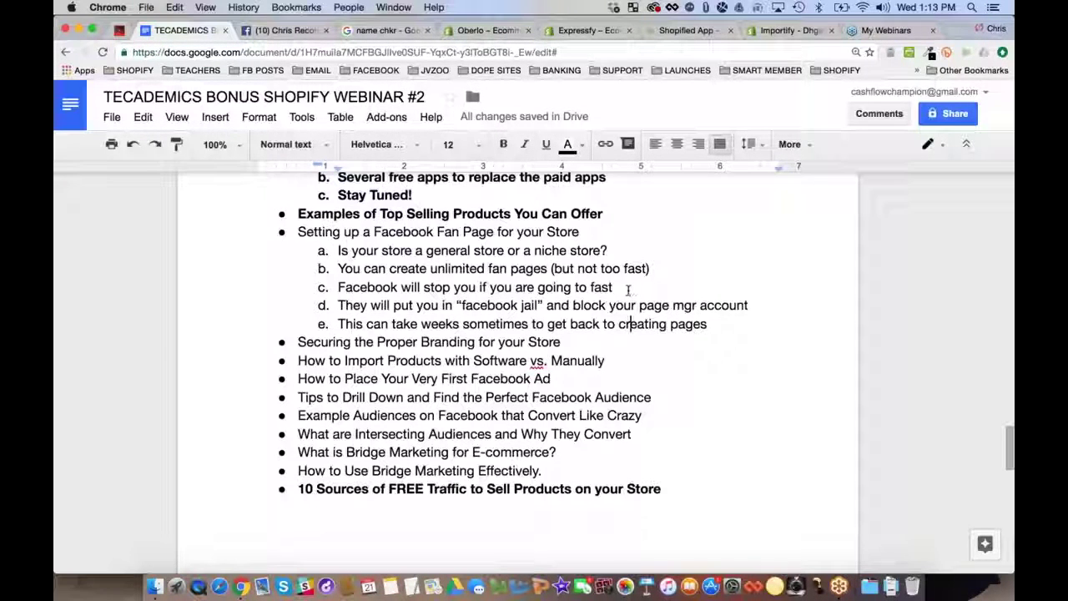
left_click_drag(616, 287, 335, 287)
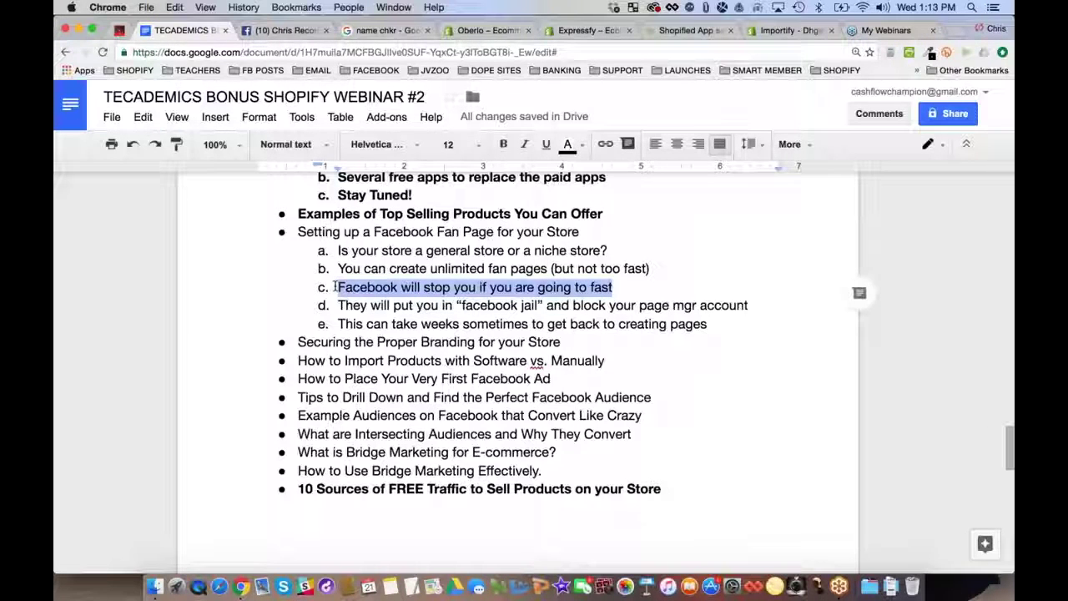
After sub-point c, add points on Facebook detecting computer programs versus real people, then start sub-point h
left_click(625, 287)
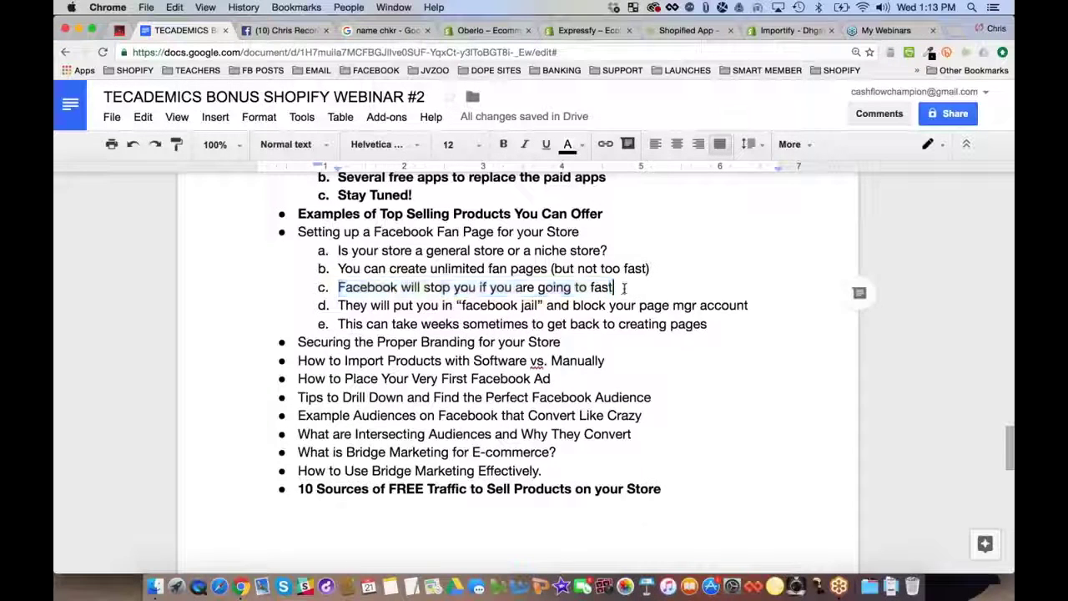
key("Return")
type("Fac")
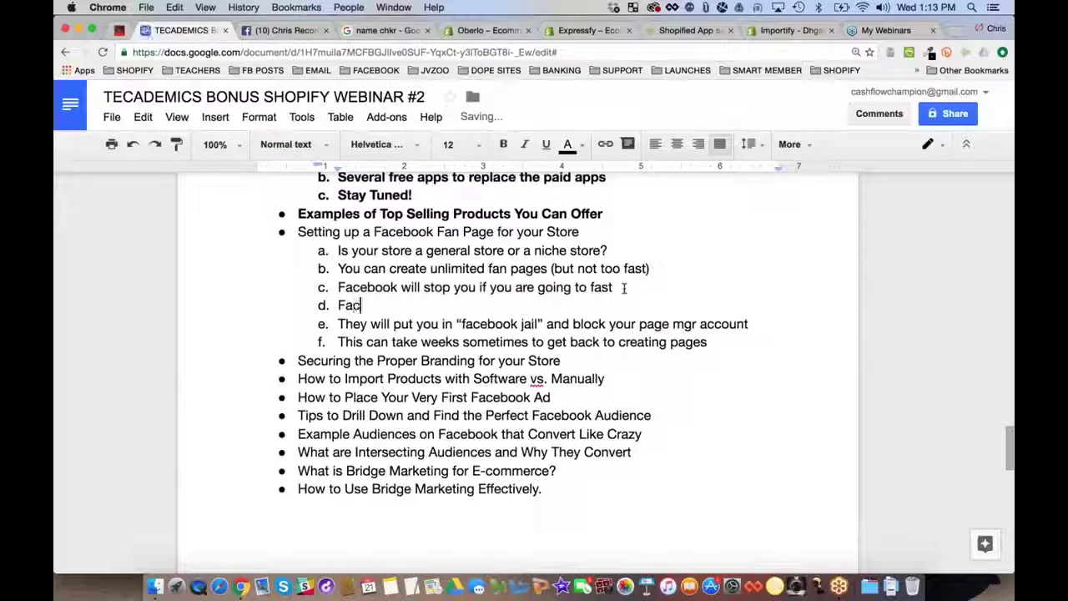
type("ebook h")
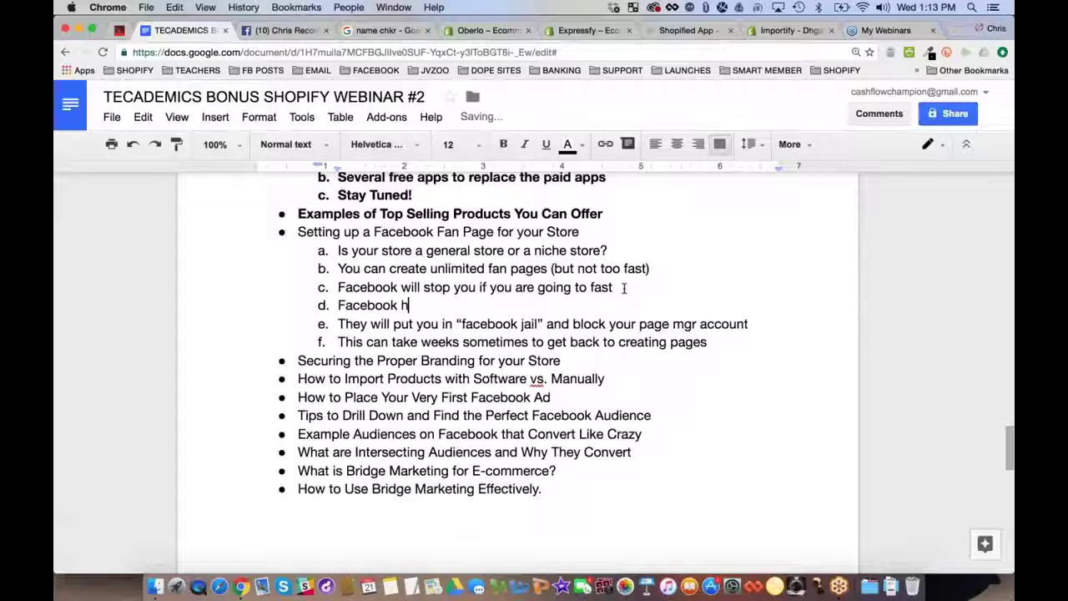
type("as to identify if ")
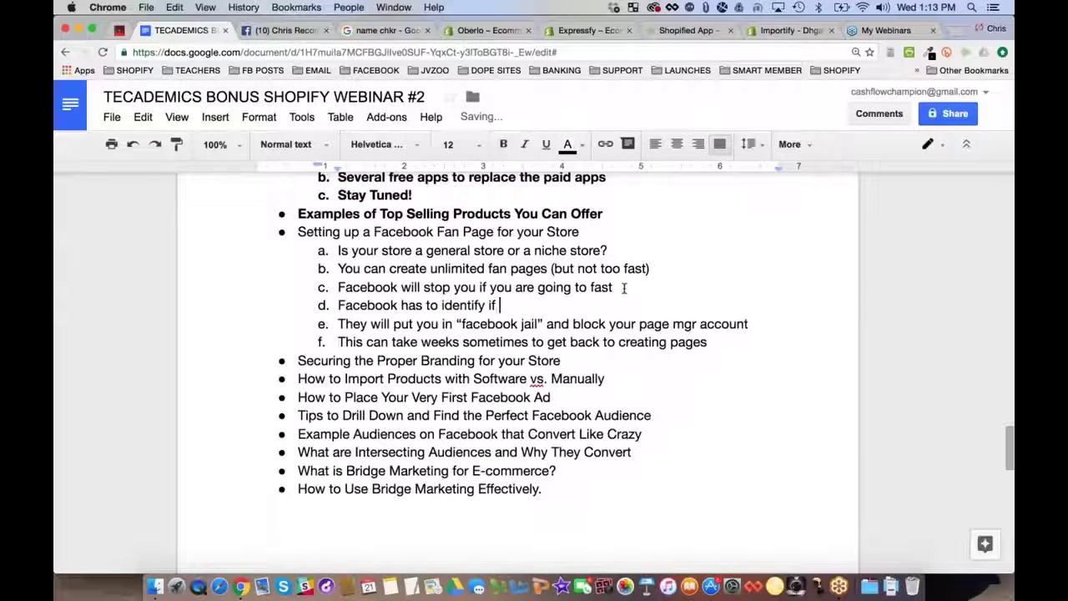
type("computer programs are being used")
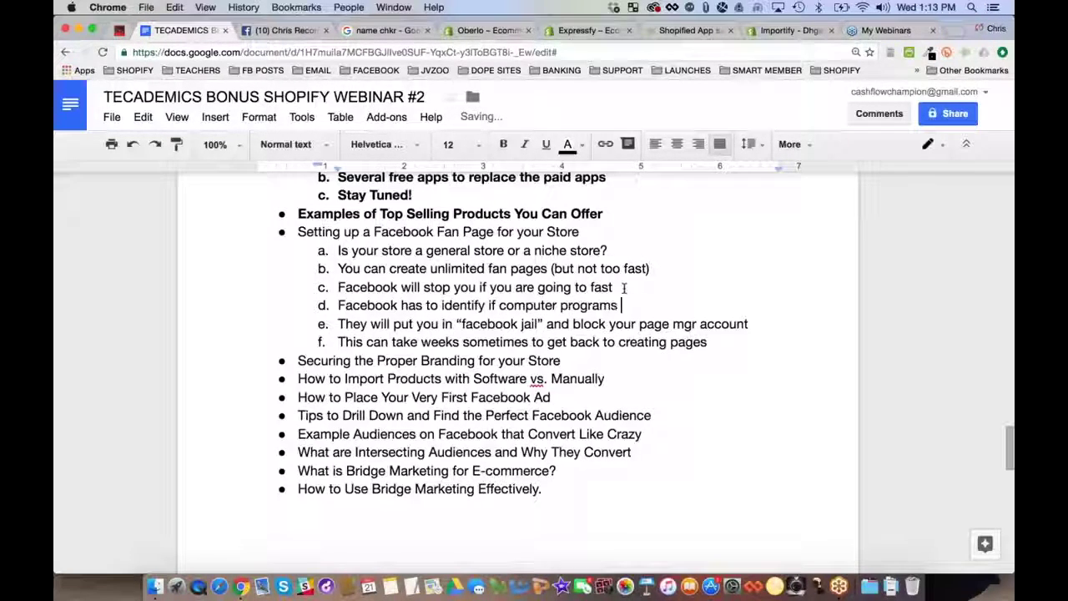
key("Return")
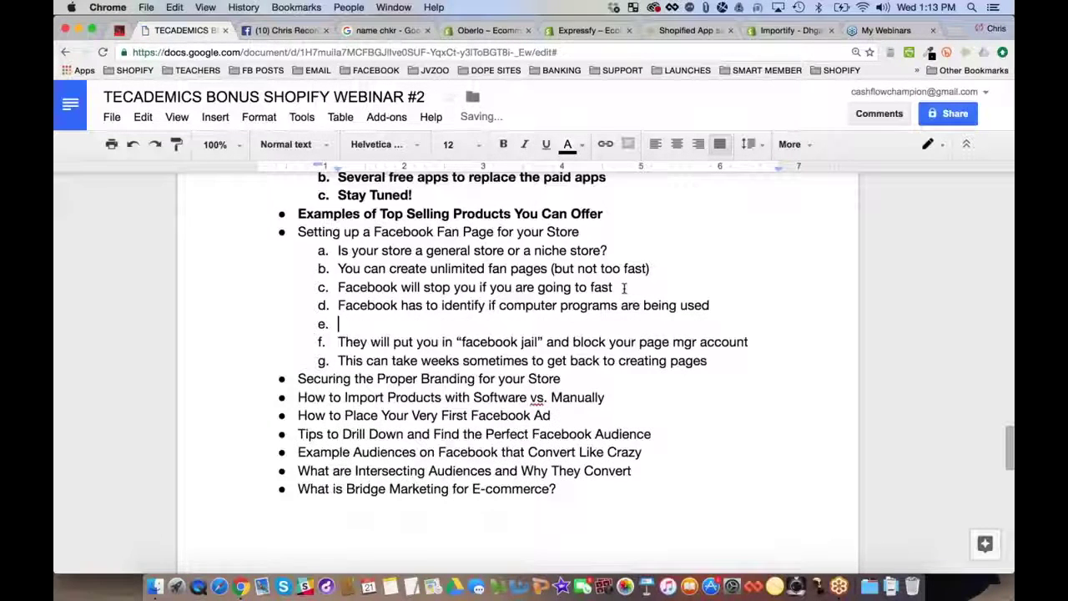
type("Or if it's a real person")
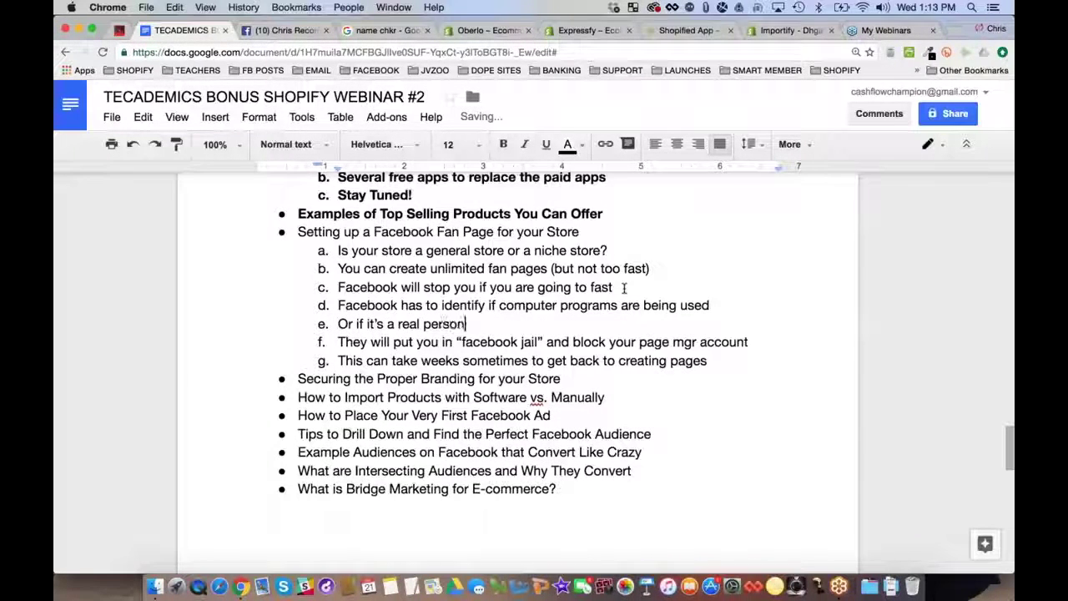
type(".  So don't go ")
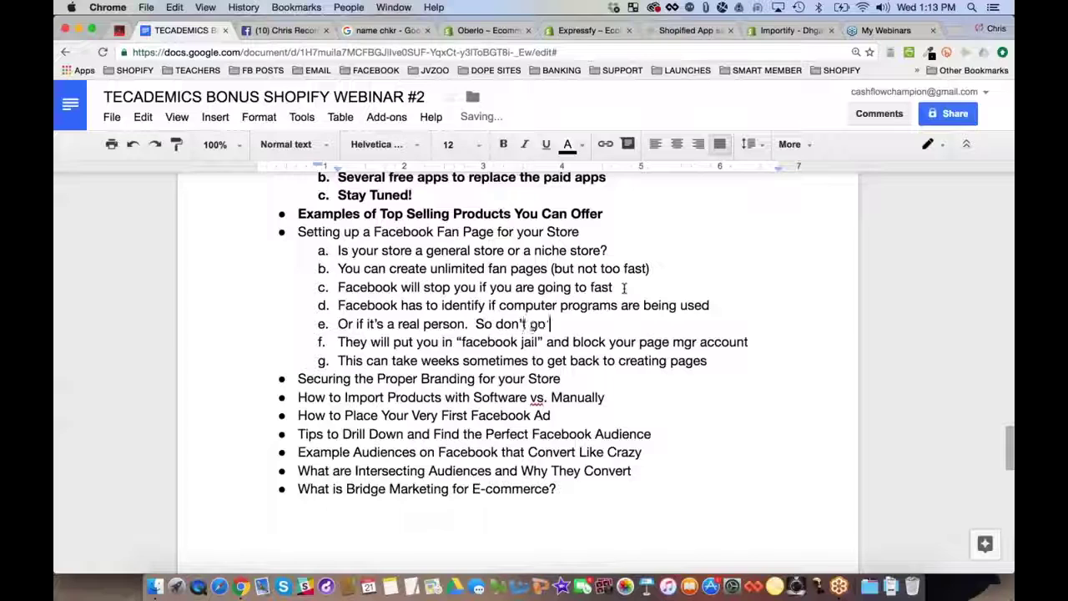
type("too fast or you ")
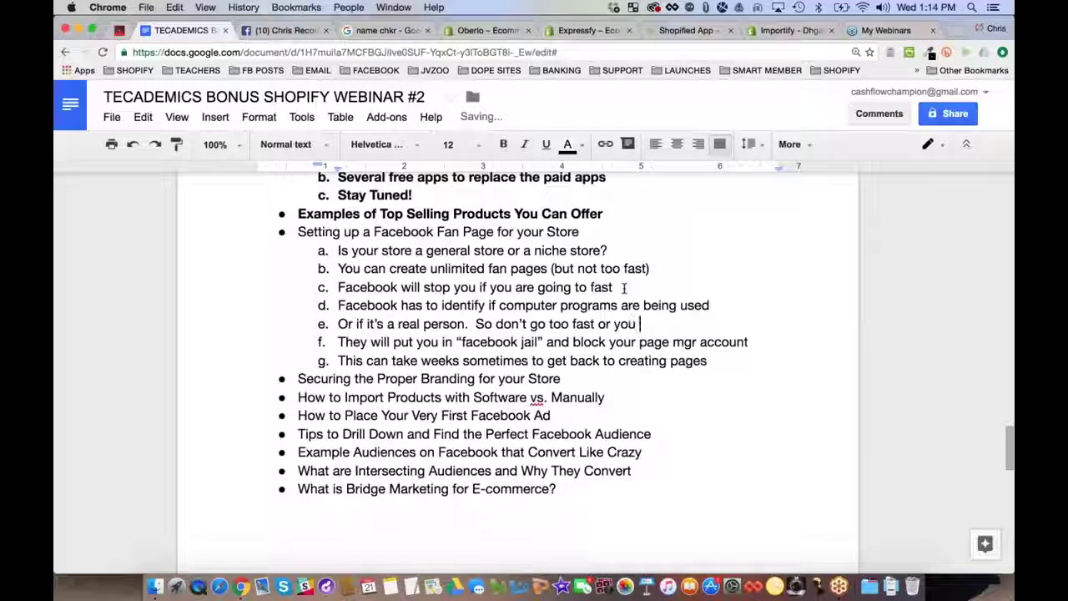
type("look like a bot.")
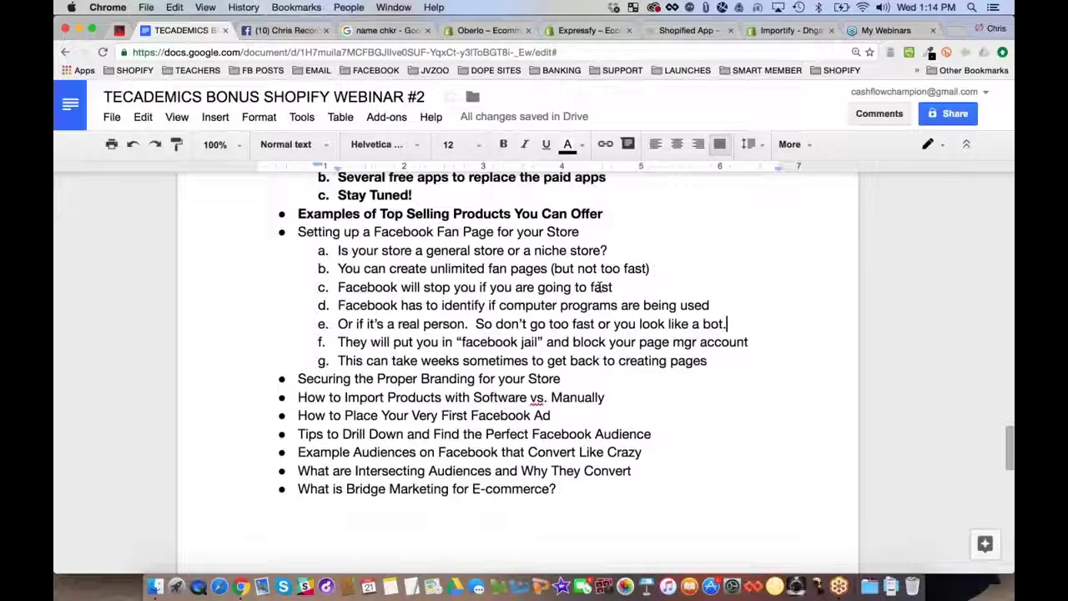
left_click(721, 361)
key("Return")
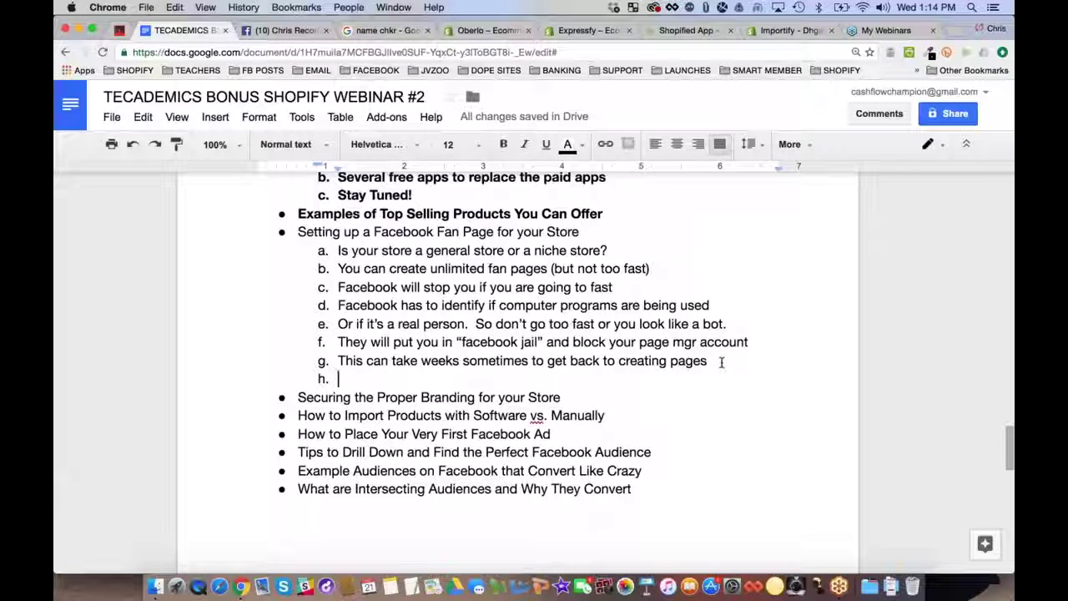
Add 'General Store = One Fan Page', 'Each Niche Store = Have Their Own Fan Page', and combining pages by niche topic
type("General Store")
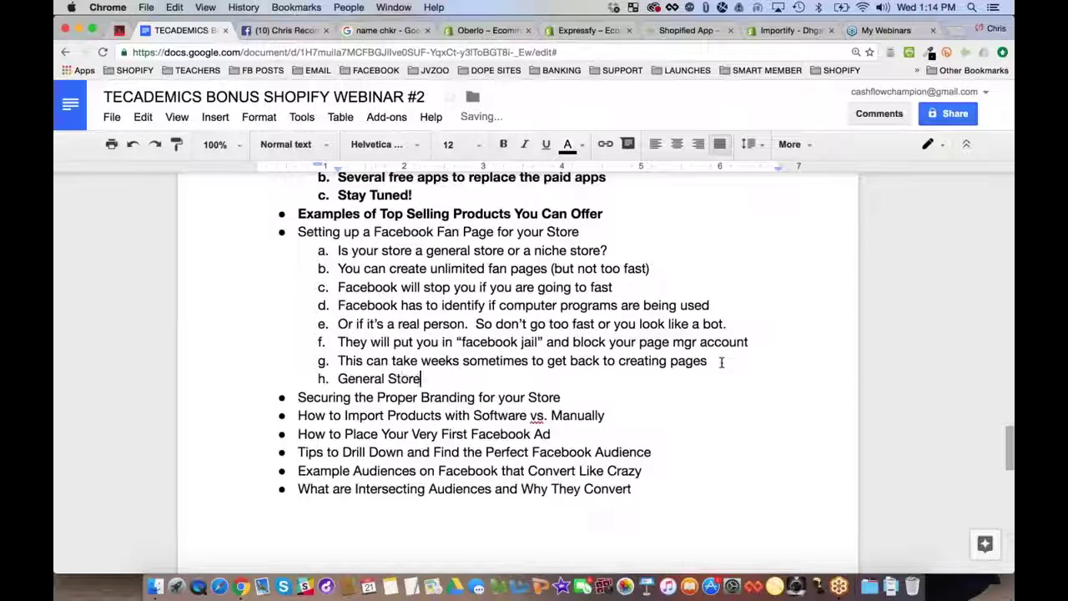
type(" = 1")
key("BackSpace")
key("BackSpace")
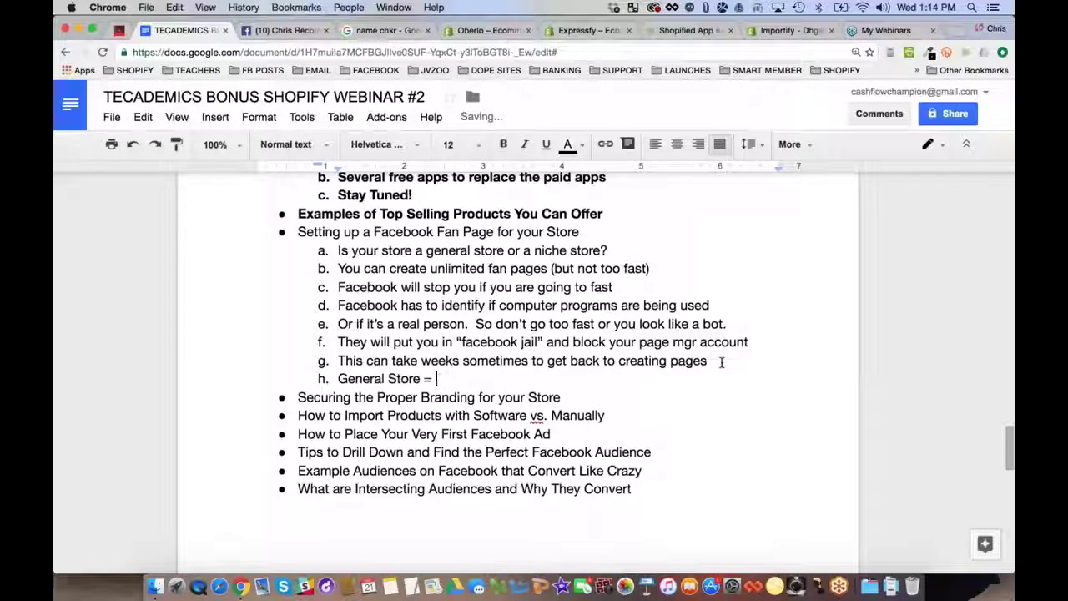
type("o")
key("BackSpace")
type("One Fan Page")
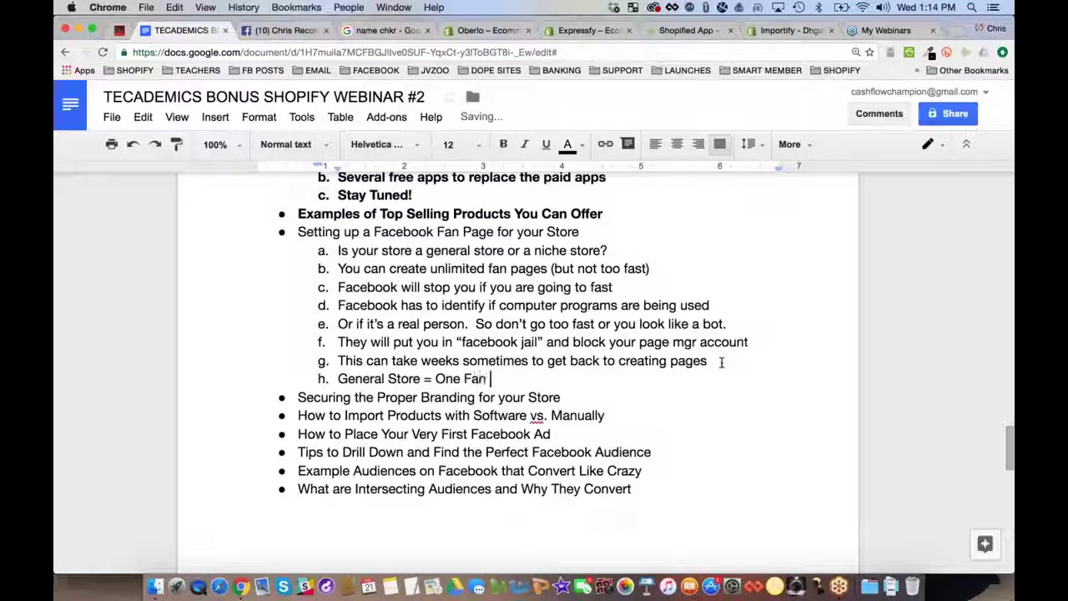
key("Return")
type("Each Niche Store ")
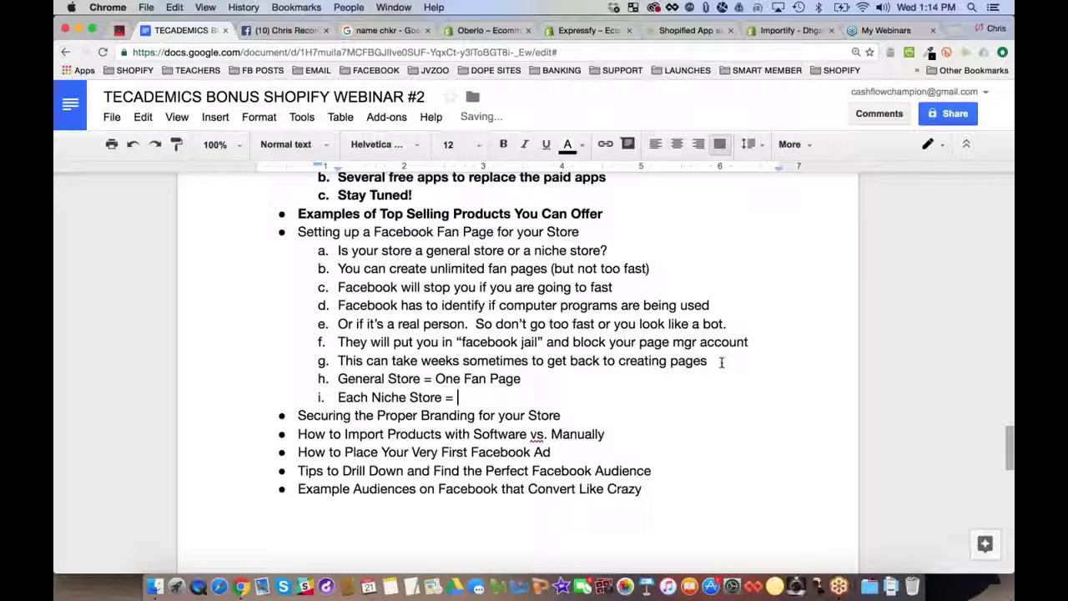
type("= Have Their Own Fan Page")
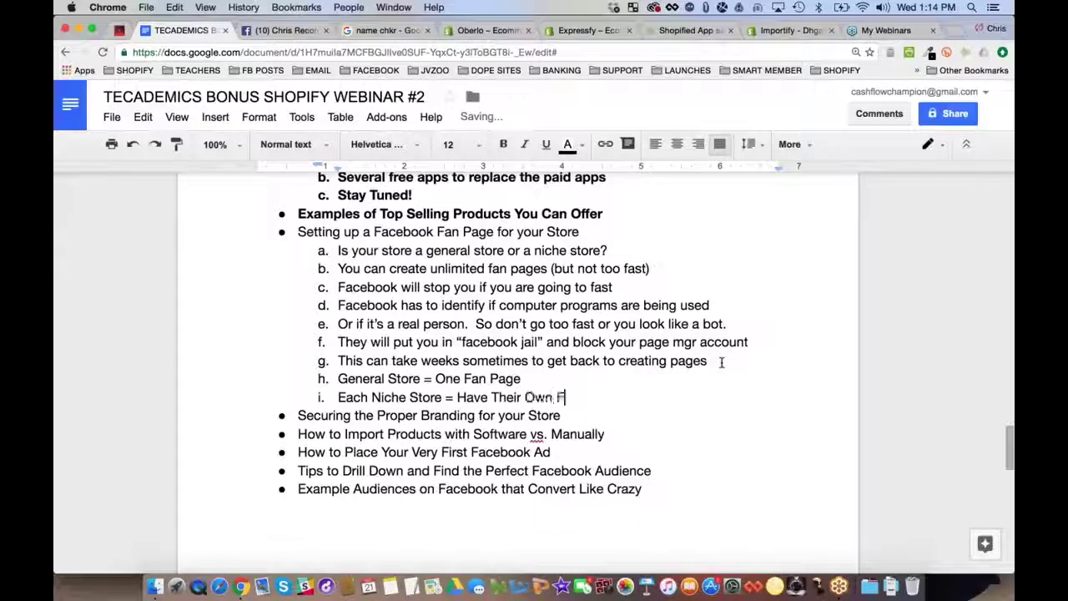
key("Return")
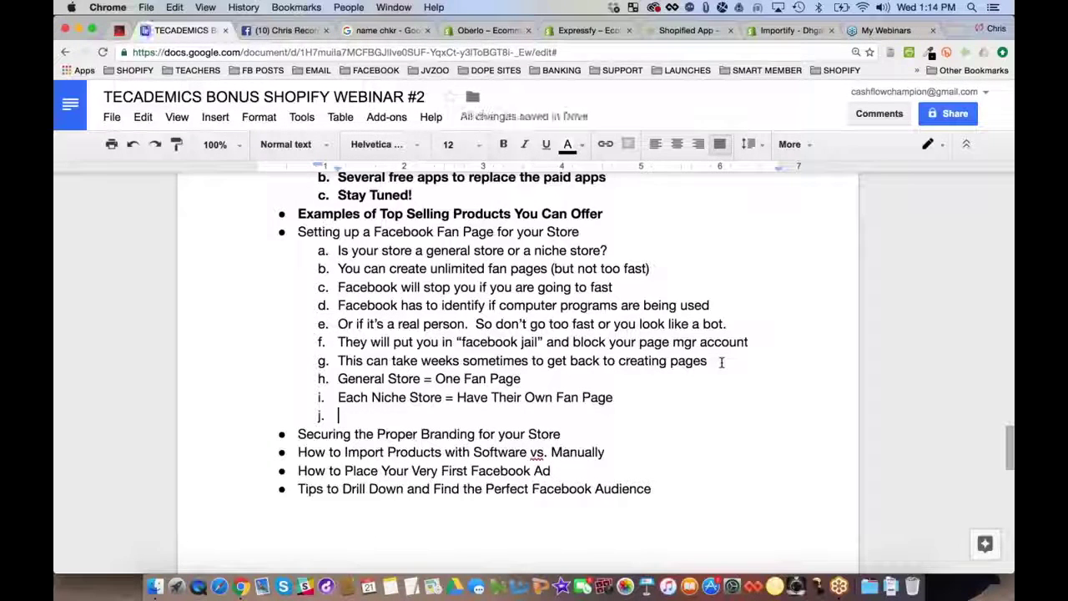
type("Combine fa")
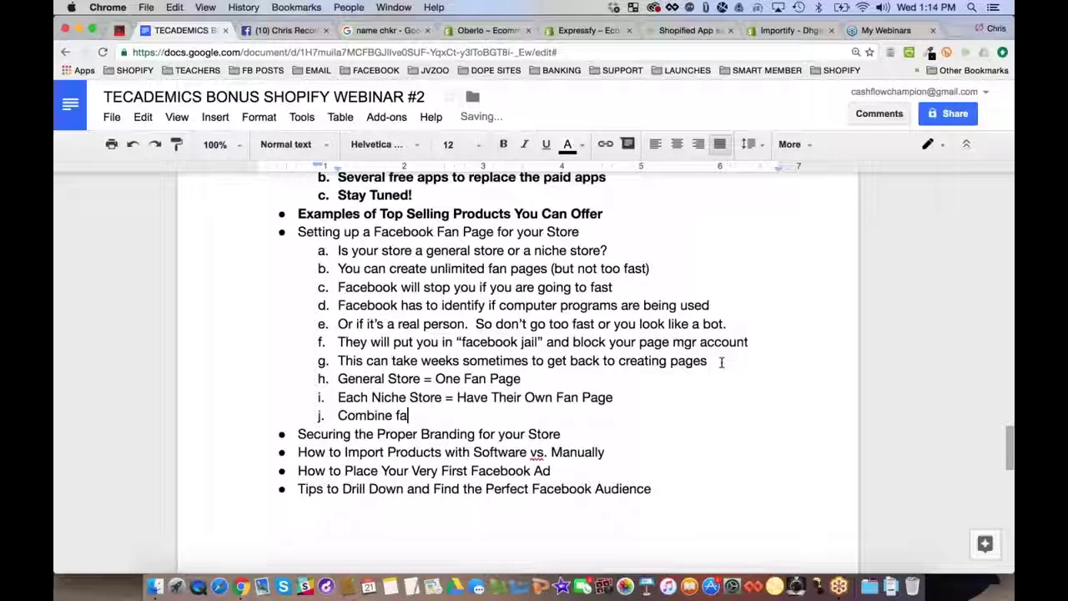
type("n pages by niche topic")
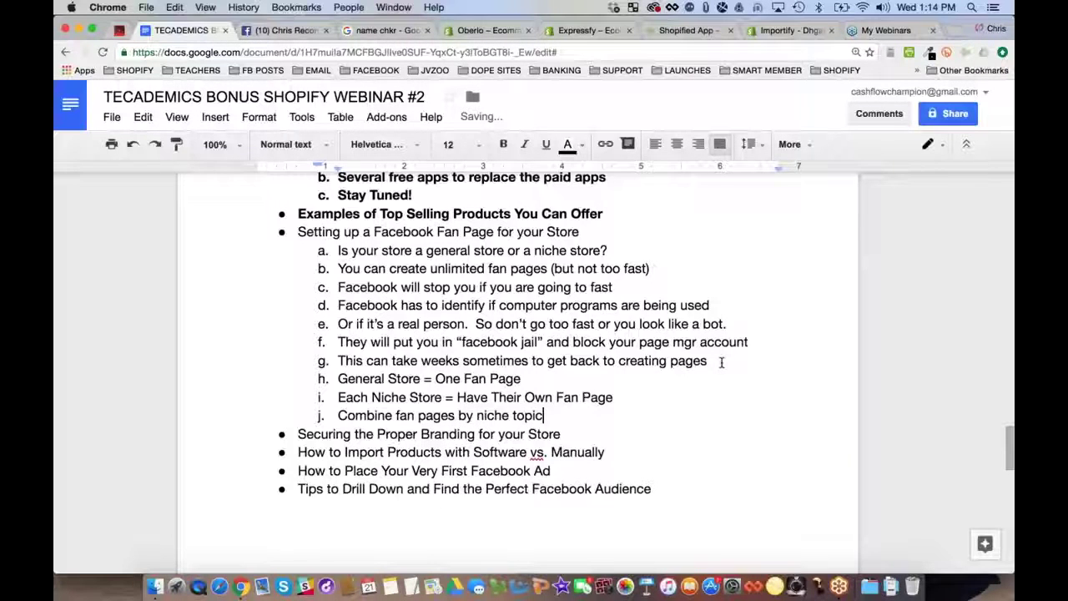
type(" (as specific as you want)")
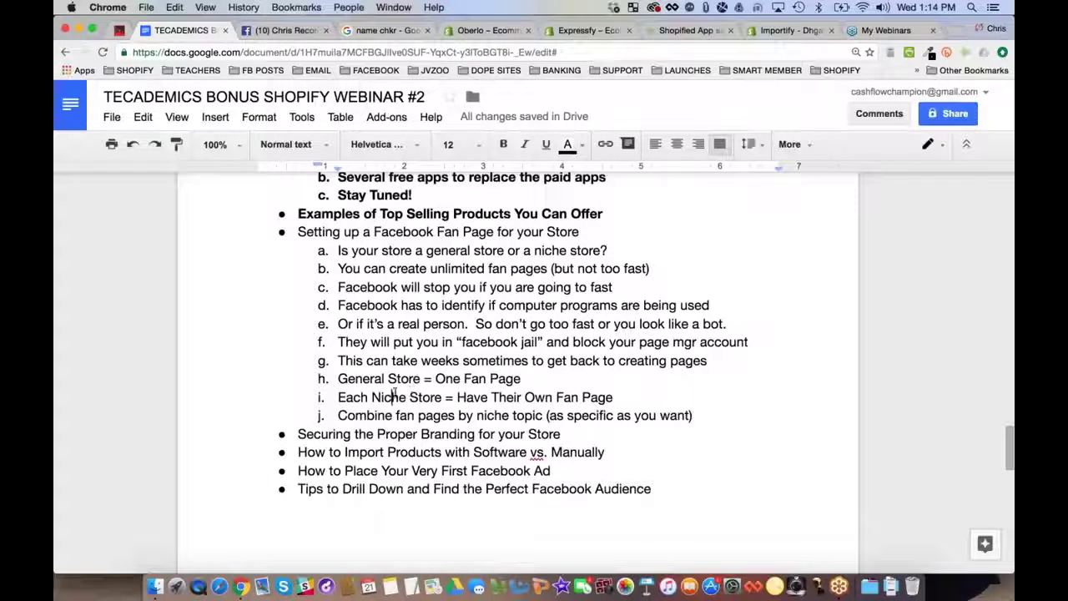
double_click(393, 397)
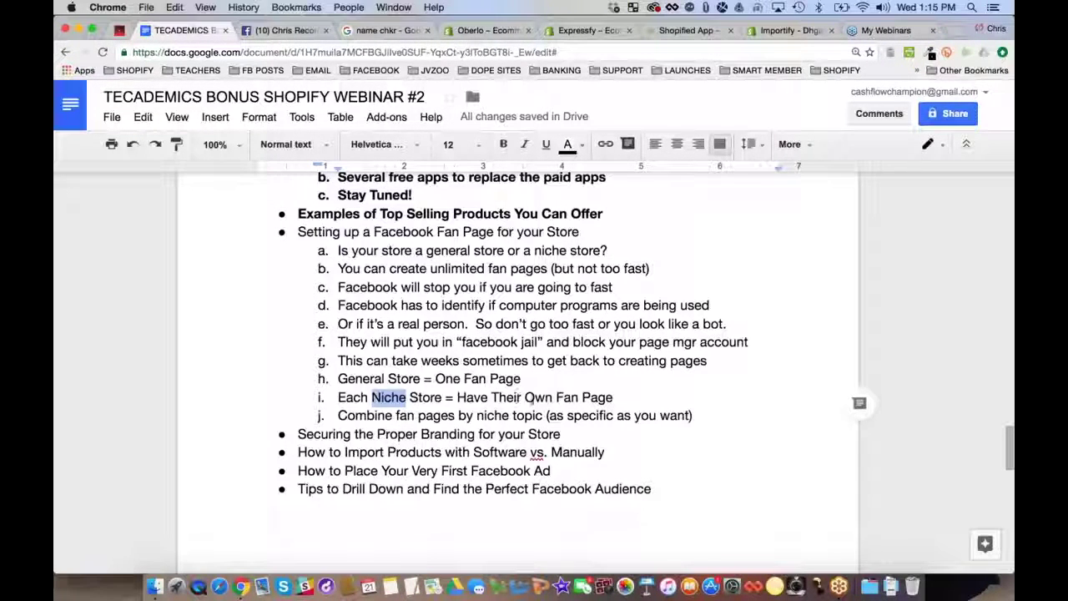
Add sub-points 'Reverse engineer by looking at other fan pages first.' and 'Find good fan pages to model after'
left_click(555, 398)
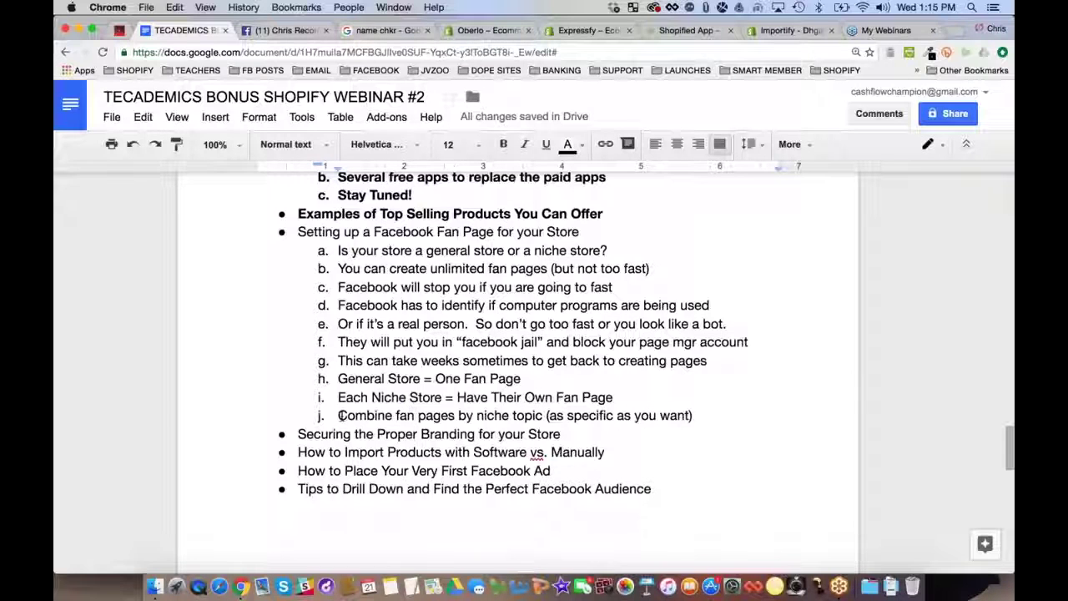
left_click_drag(338, 415, 552, 416)
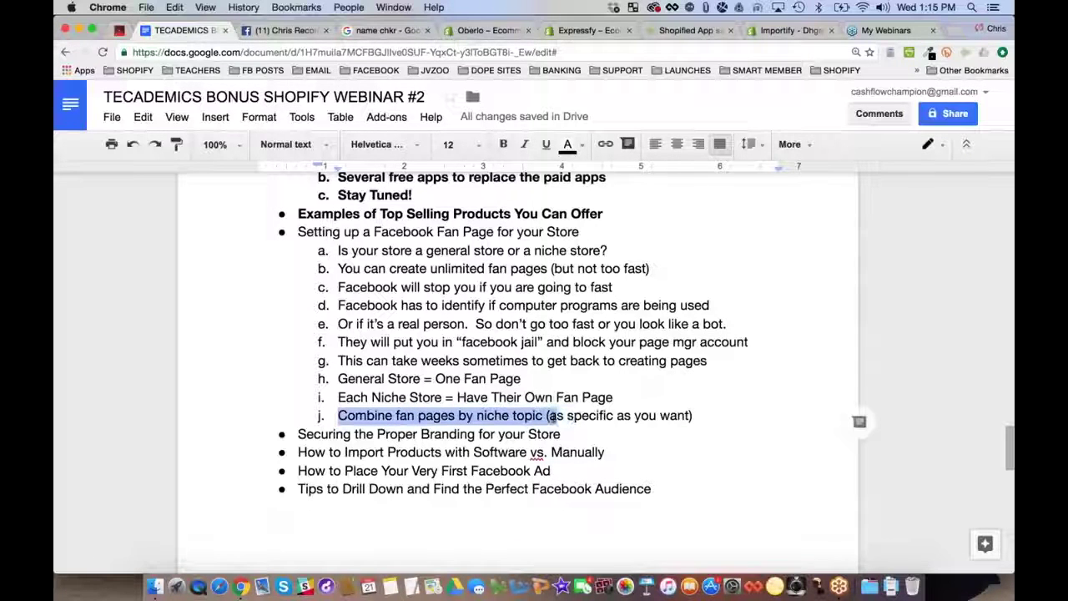
left_click(720, 415)
key("Return")
type("Re")
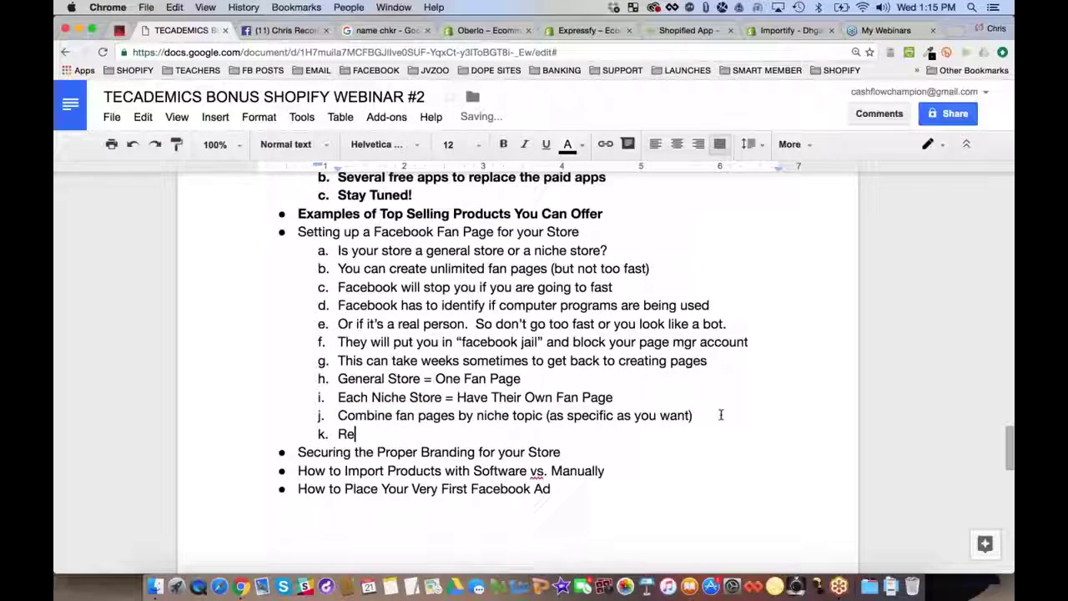
type("verse engineer by")
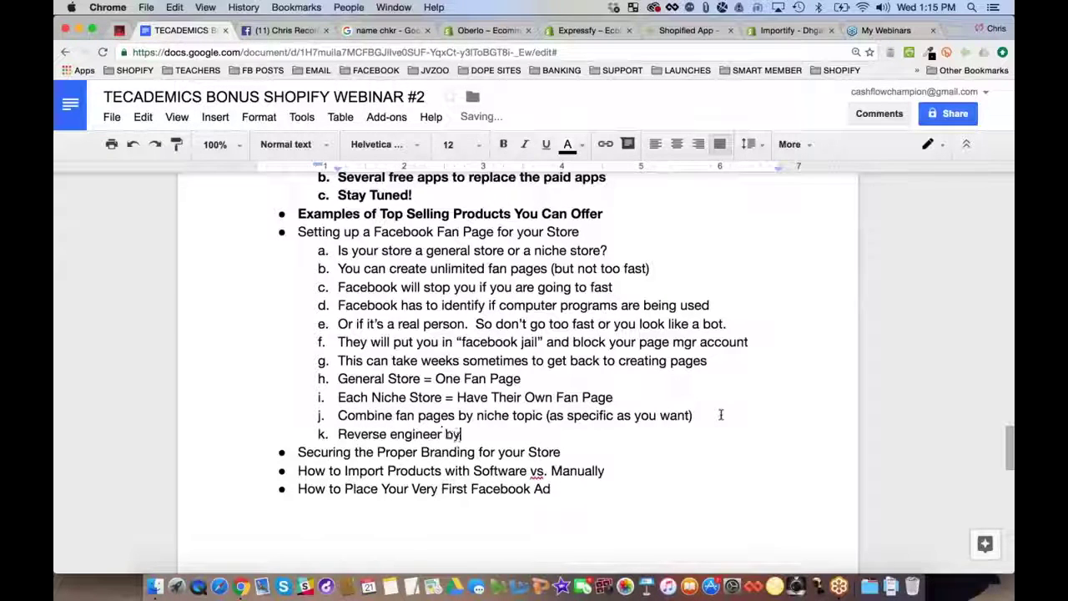
type(" looking at other f")
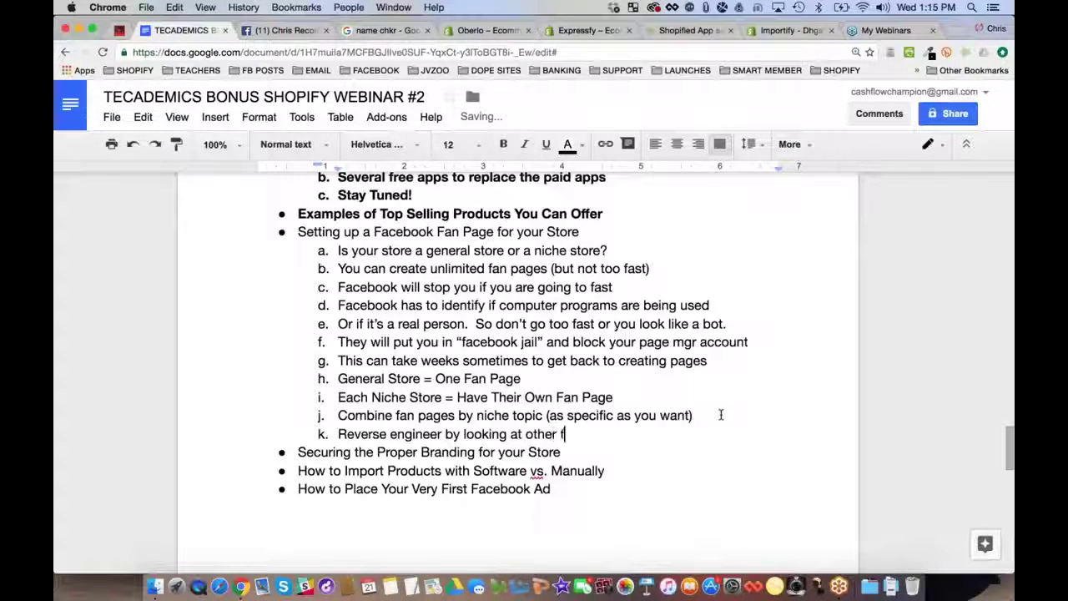
type("an pages first.")
key("Return")
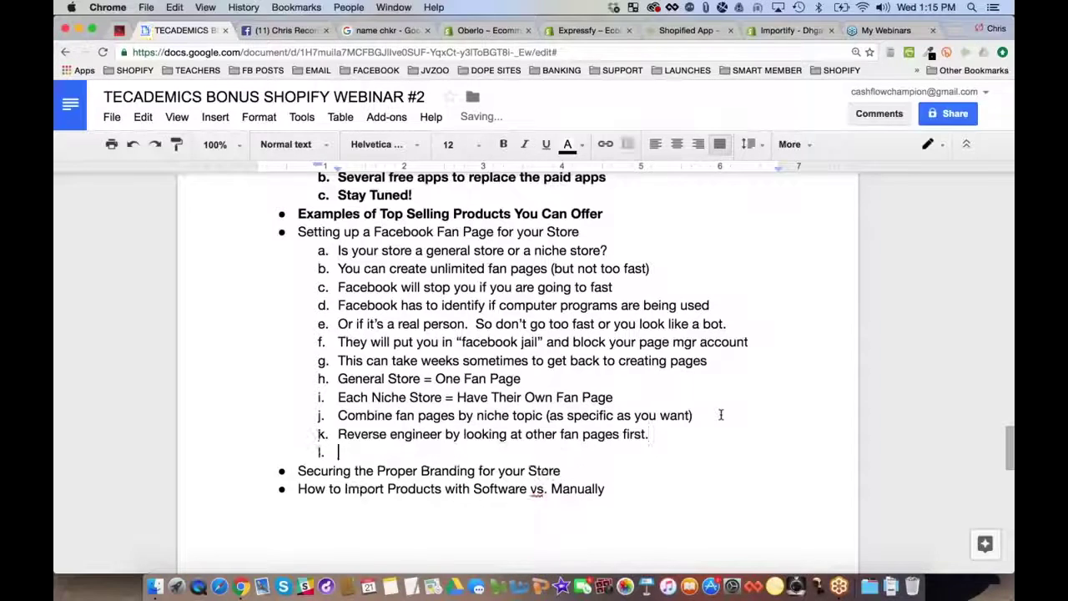
type("Find good fan")
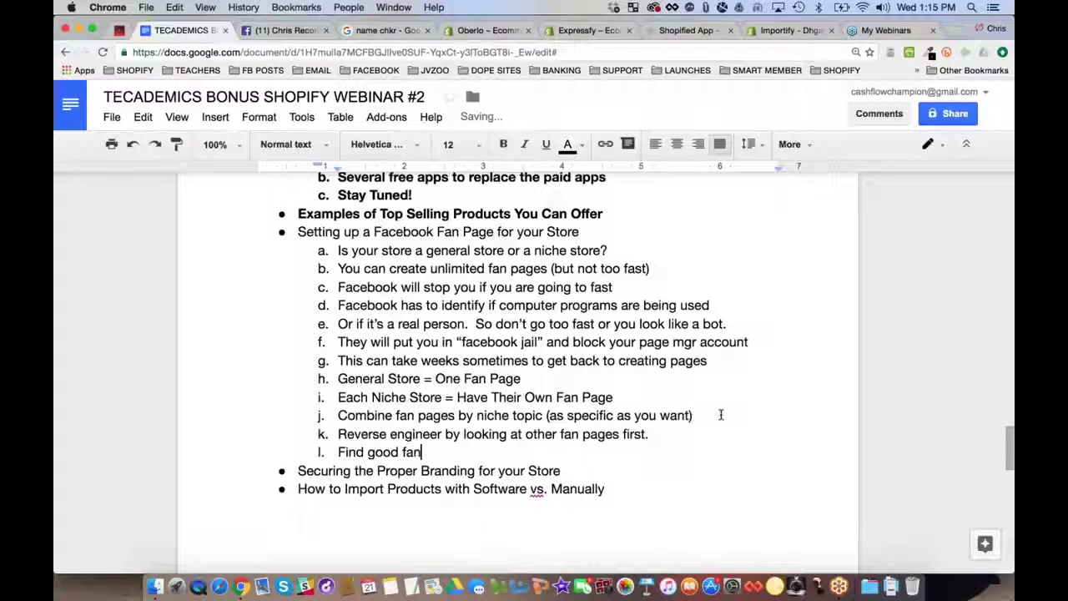
type(" pages to model after")
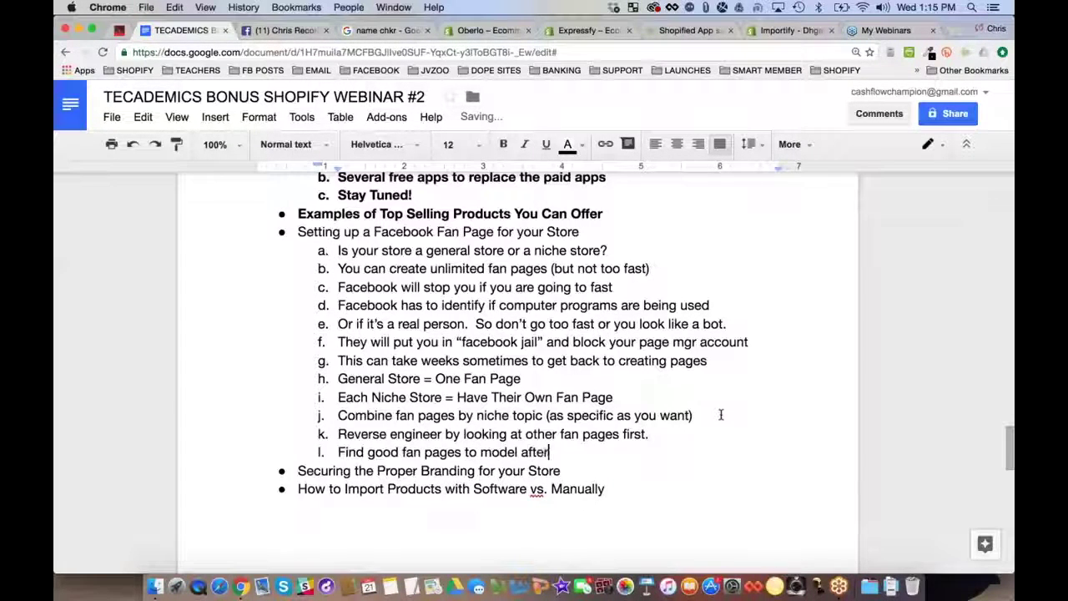
key("Return")
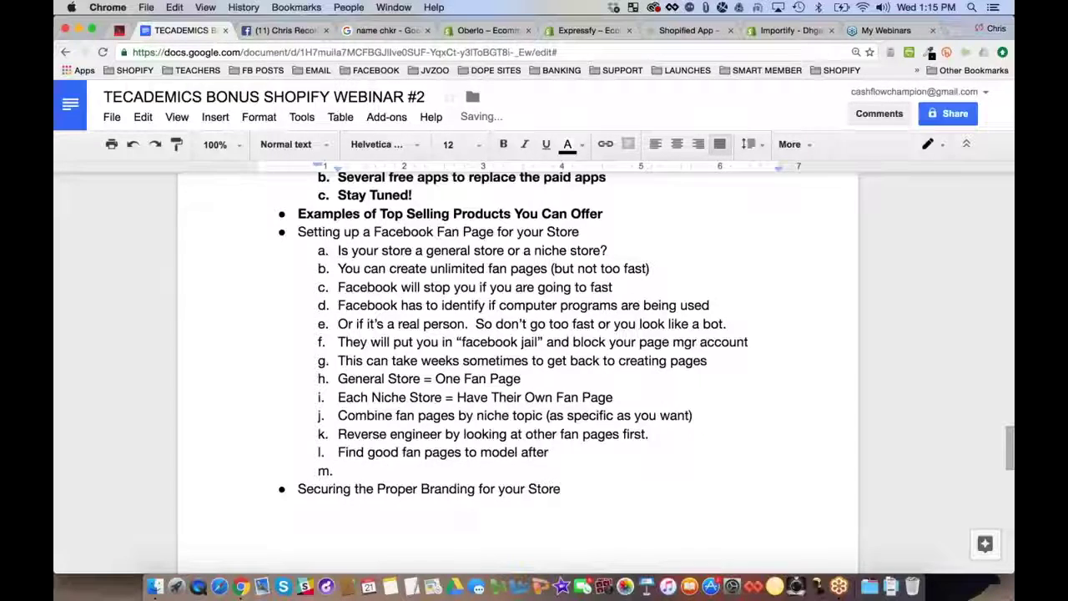
left_click(281, 30)
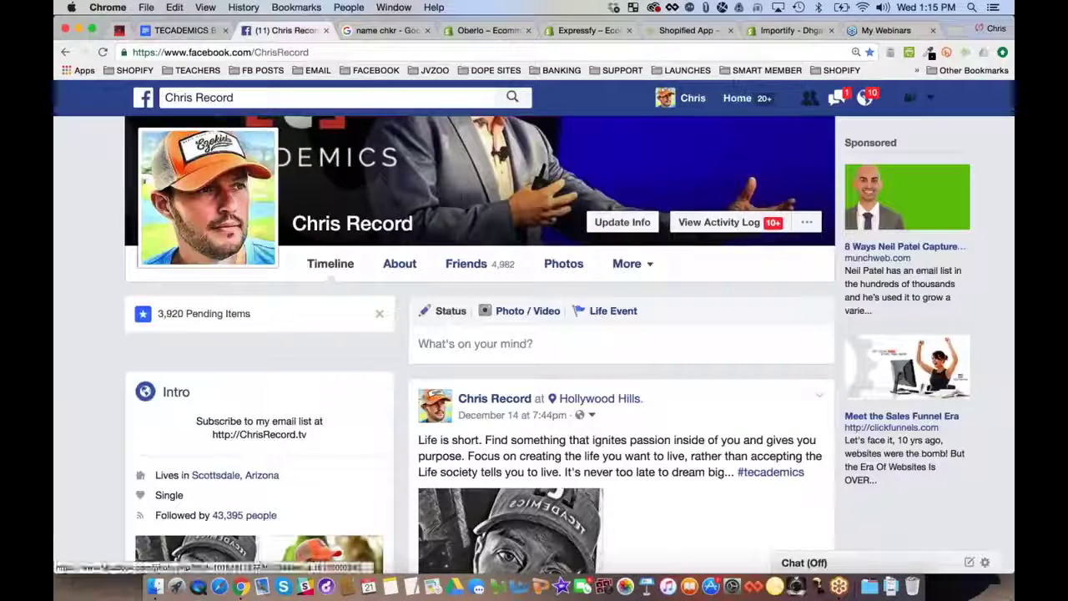
Search Facebook for 'dog lover' and show all results
left_click(274, 99)
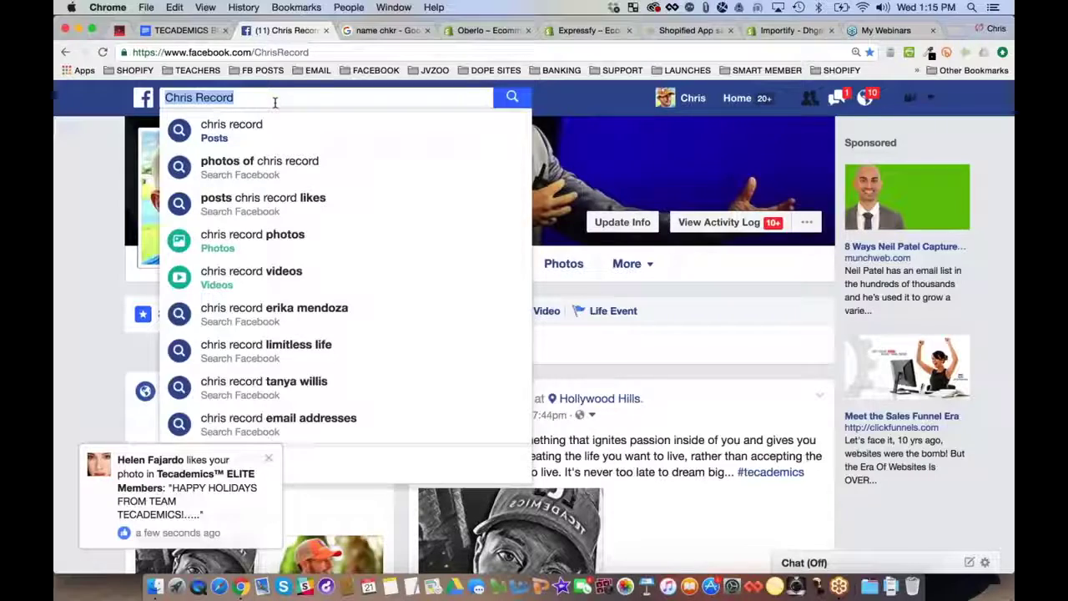
type("do")
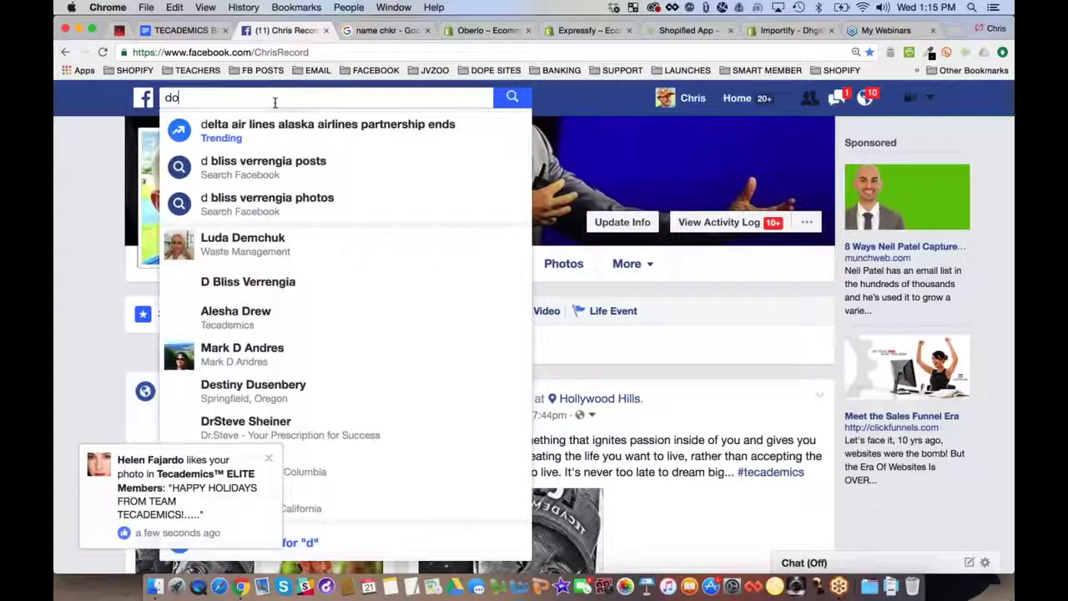
type("g lover")
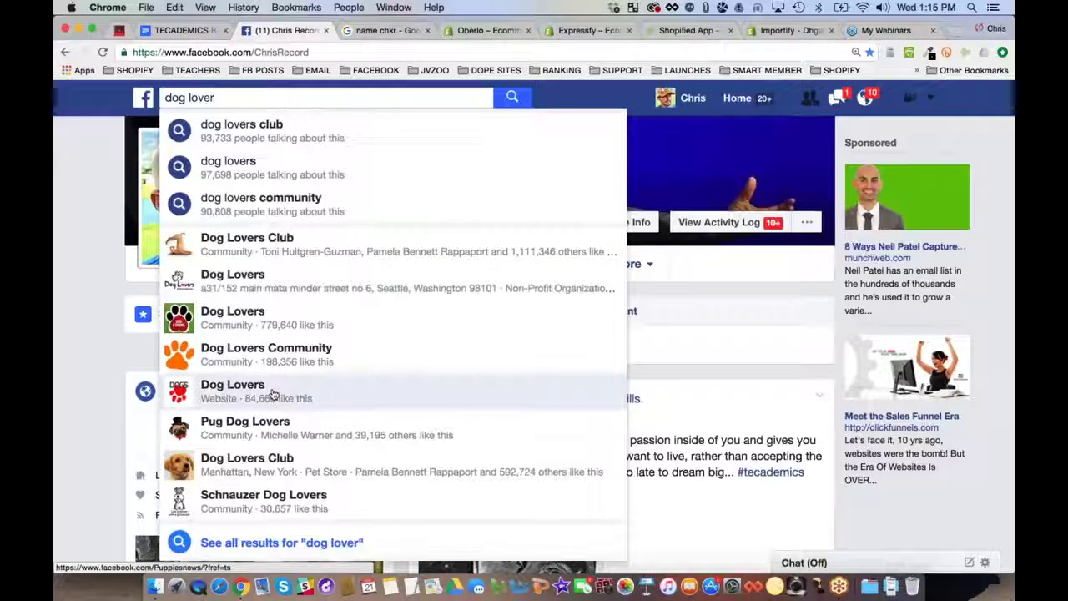
left_click(289, 543)
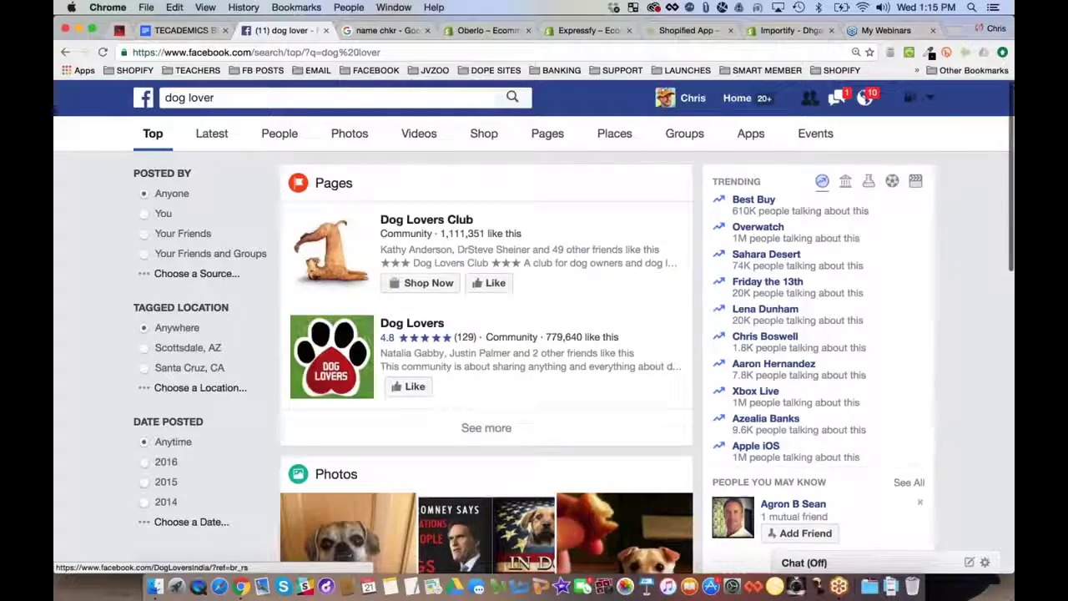
Expand the Pages results for the 'dog lover' search
scroll(487, 359, "down", 3)
scroll(487, 350, "down", 5)
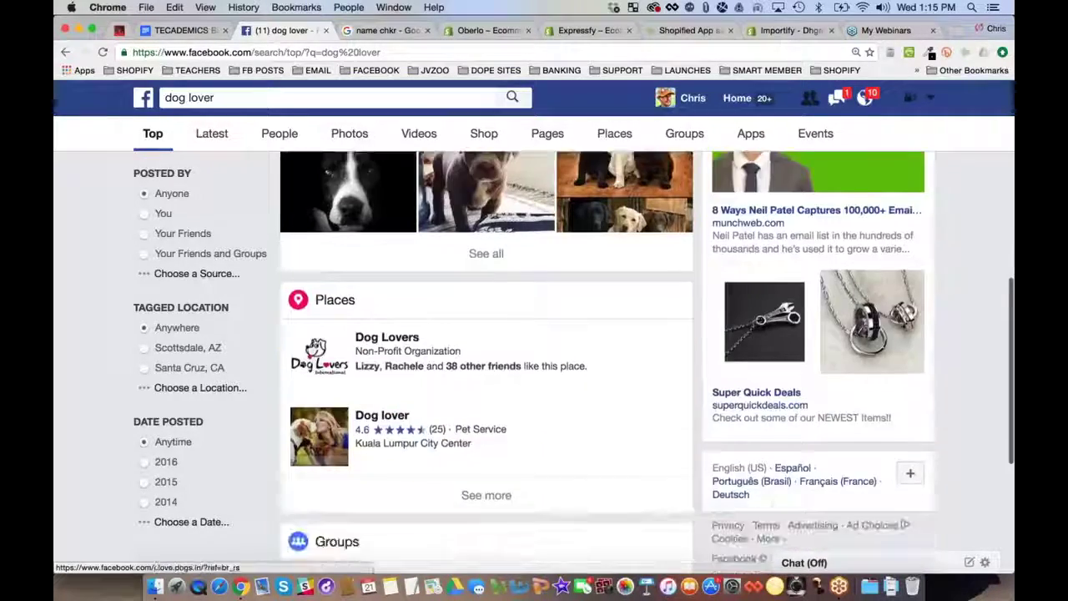
scroll(487, 350, "up", 15)
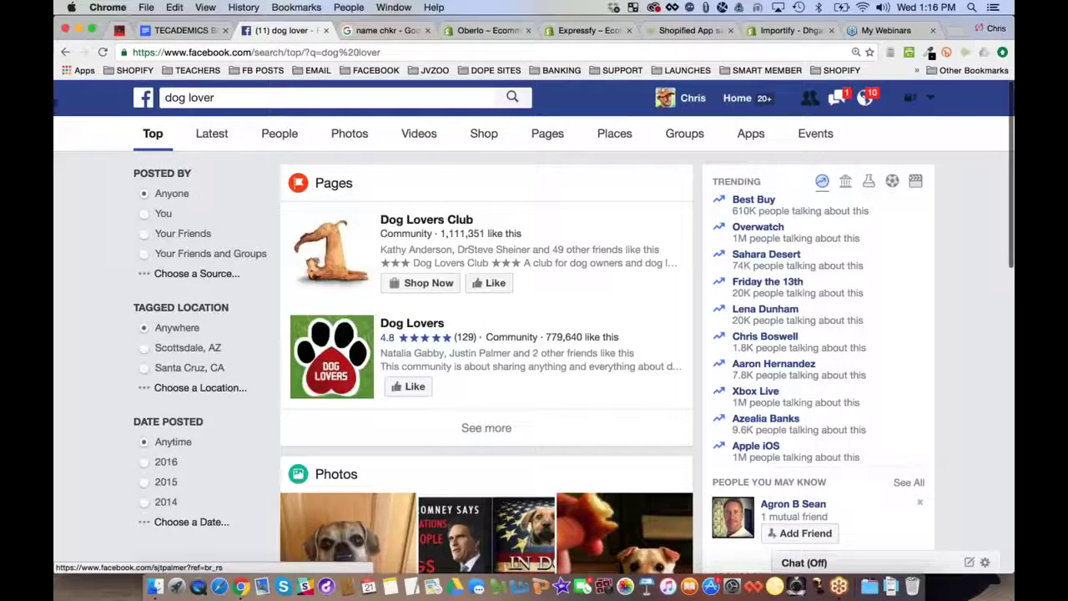
left_click(484, 428)
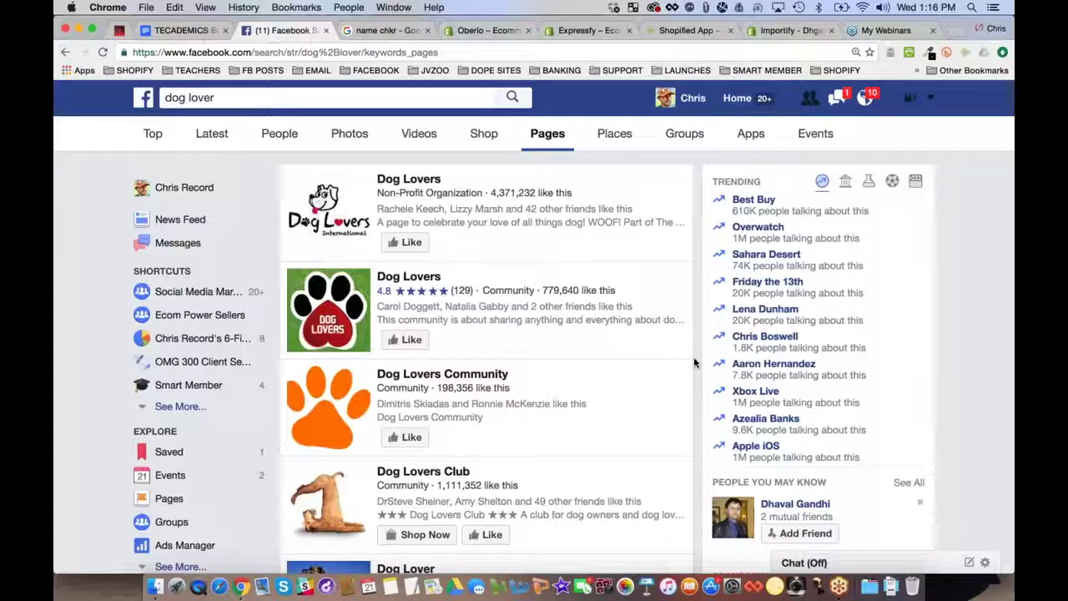
Open four Dog Lovers pages, including Dog Lovers Community and Dog Lovers Club, in new tabs
scroll(693, 362, "down", 1)
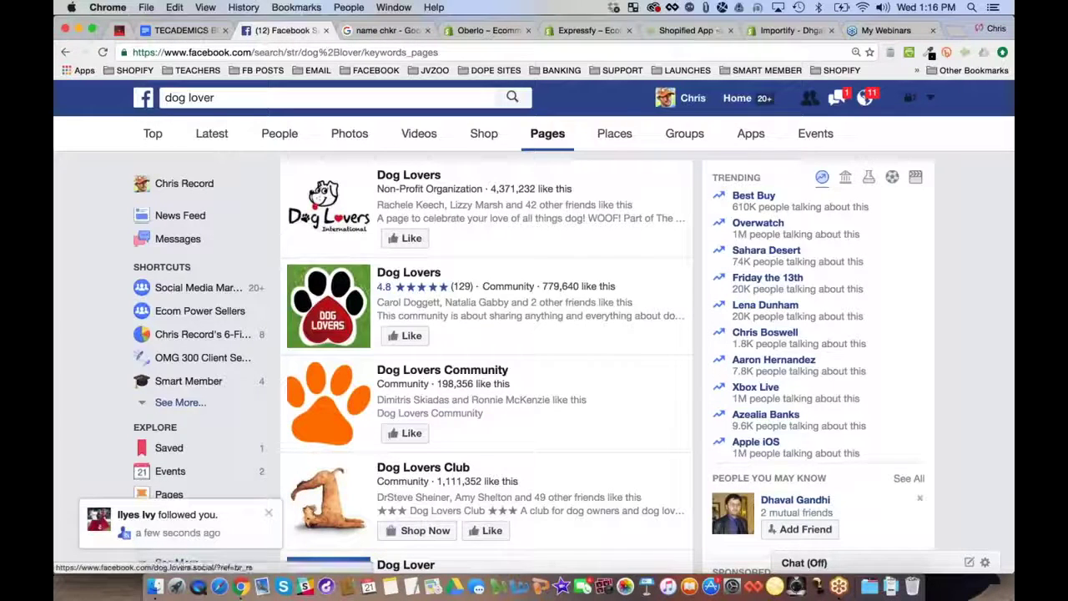
scroll(689, 343, "down", 1)
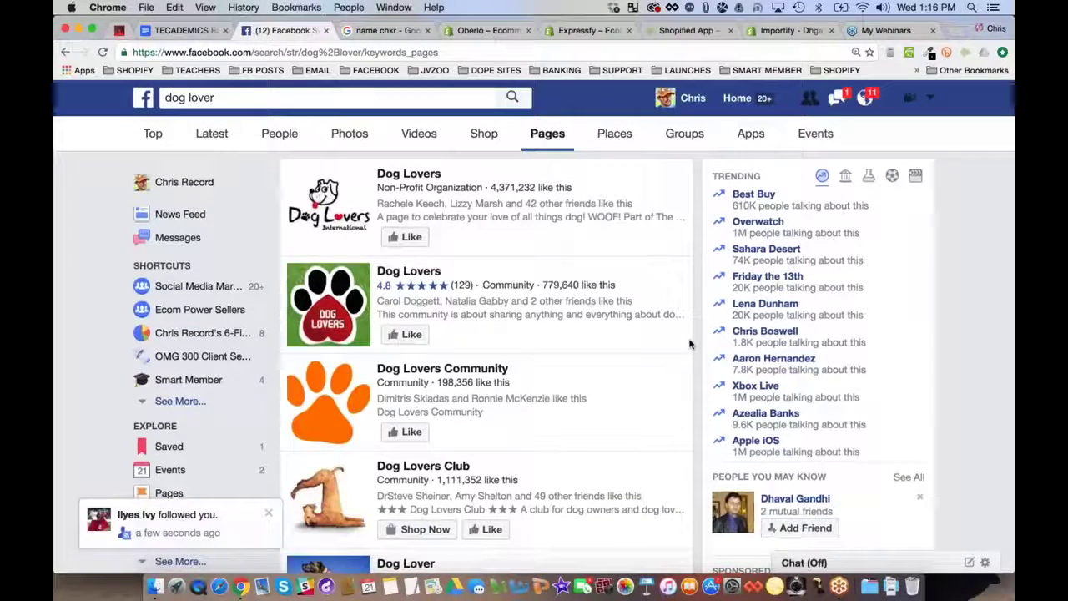
scroll(689, 343, "up", 1)
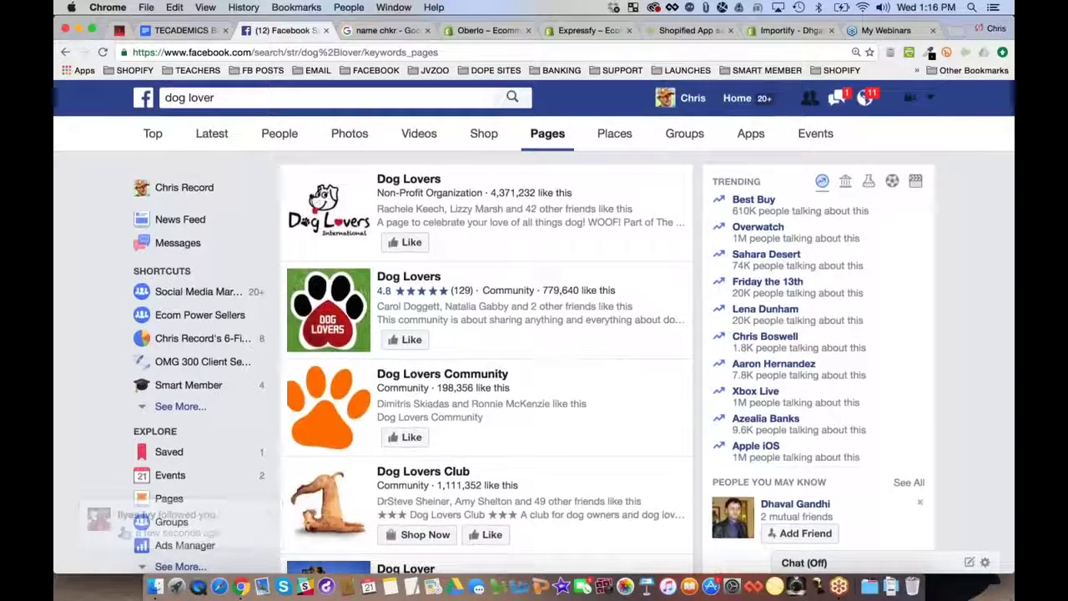
left_click(408, 178, "super")
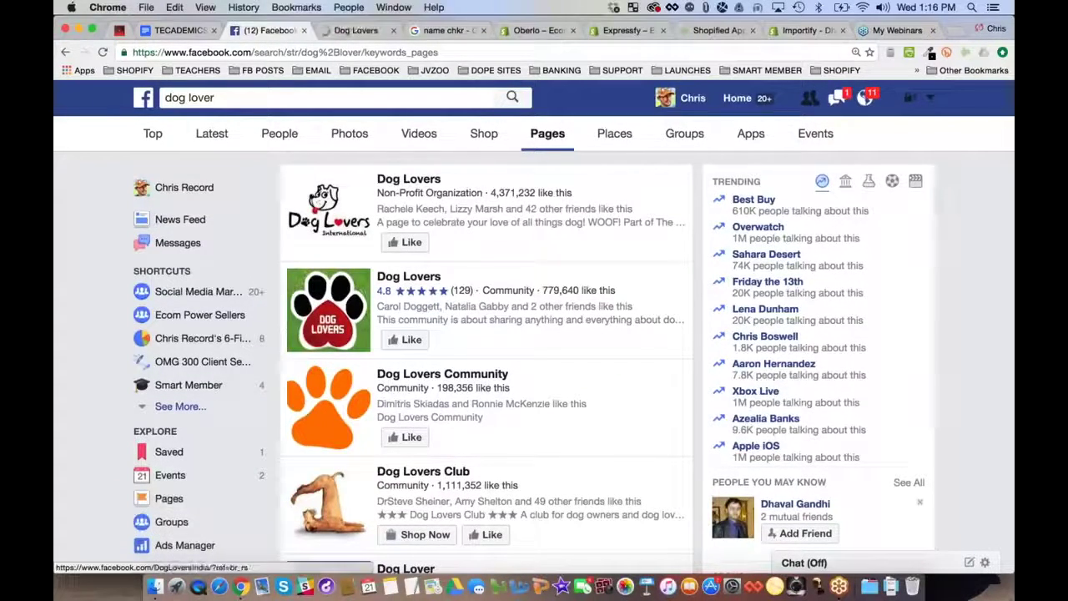
left_click(404, 305, "super")
left_click(442, 374, "super")
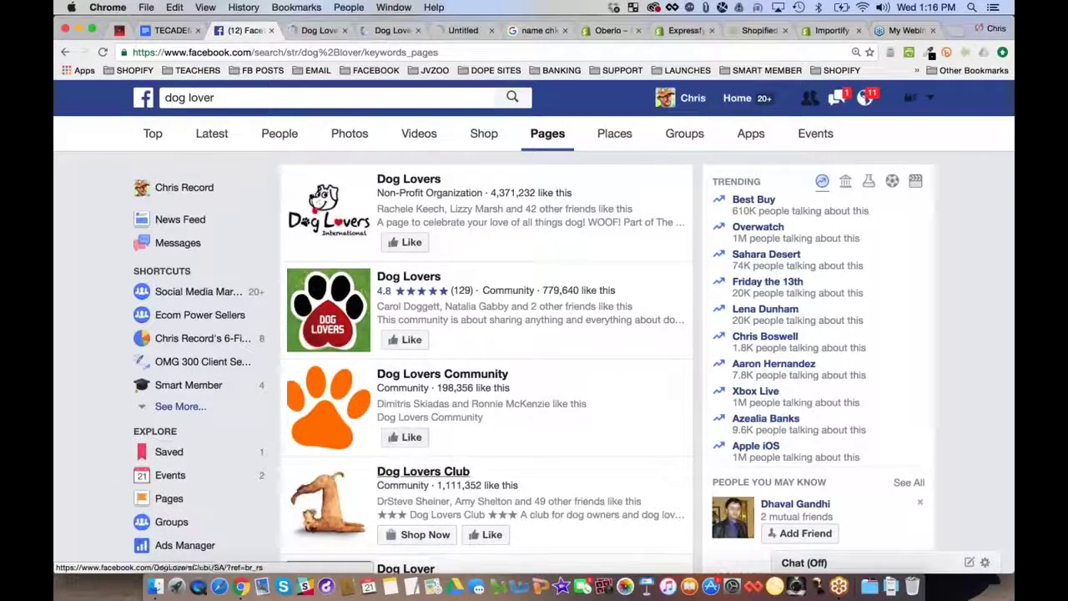
left_click(423, 471, "super")
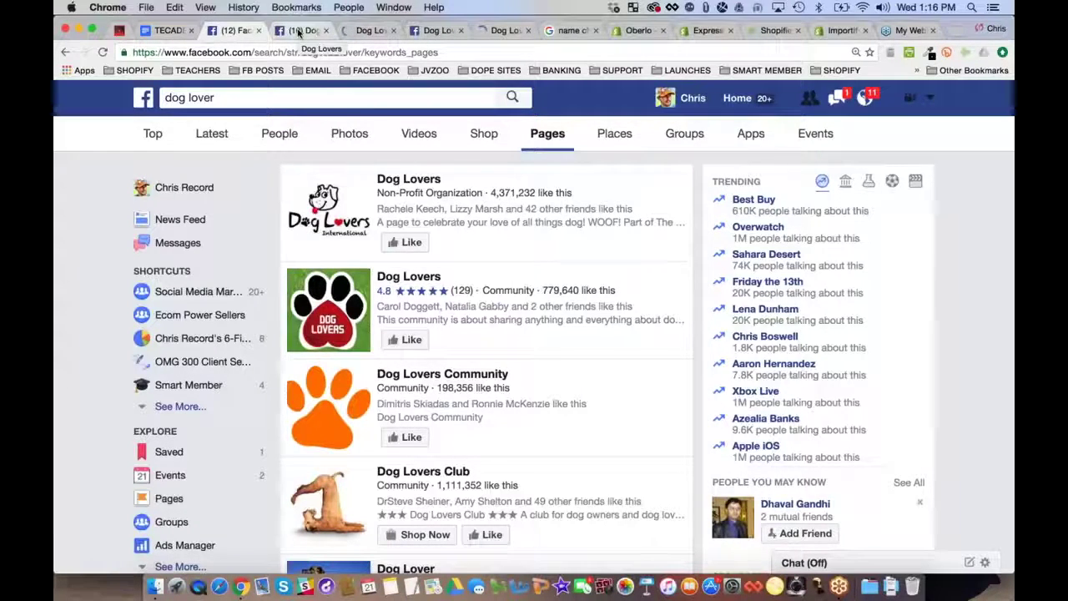
Browse the Dog Lovers (@i.love.dogs.in) page's photos, videos, liked pages and recent posts
left_click(298, 32)
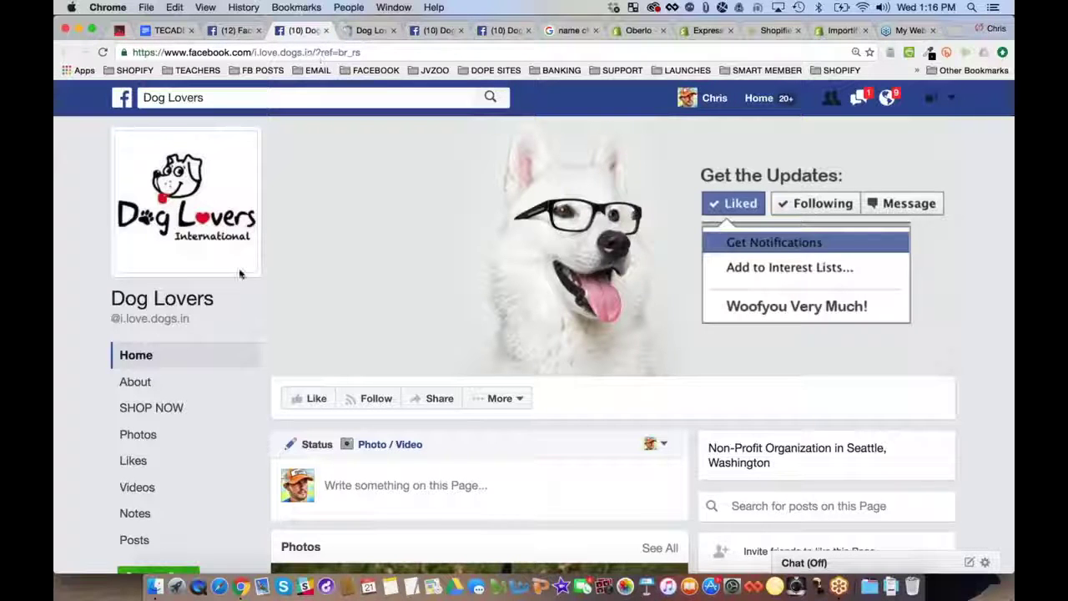
scroll(122, 234, "down", 3)
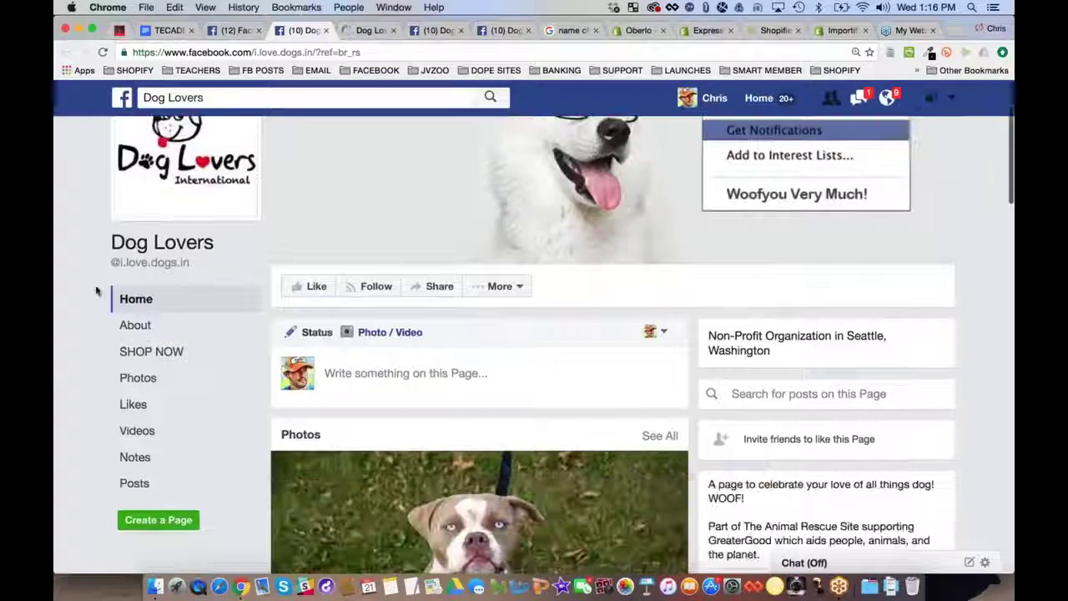
scroll(902, 337, "down", 2)
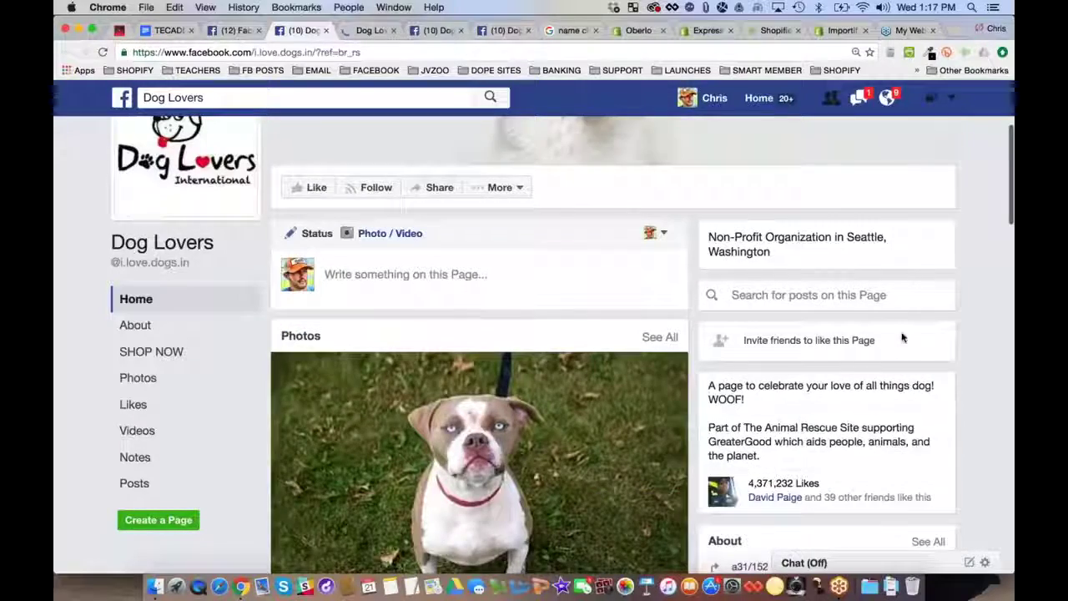
scroll(937, 337, "down", 5)
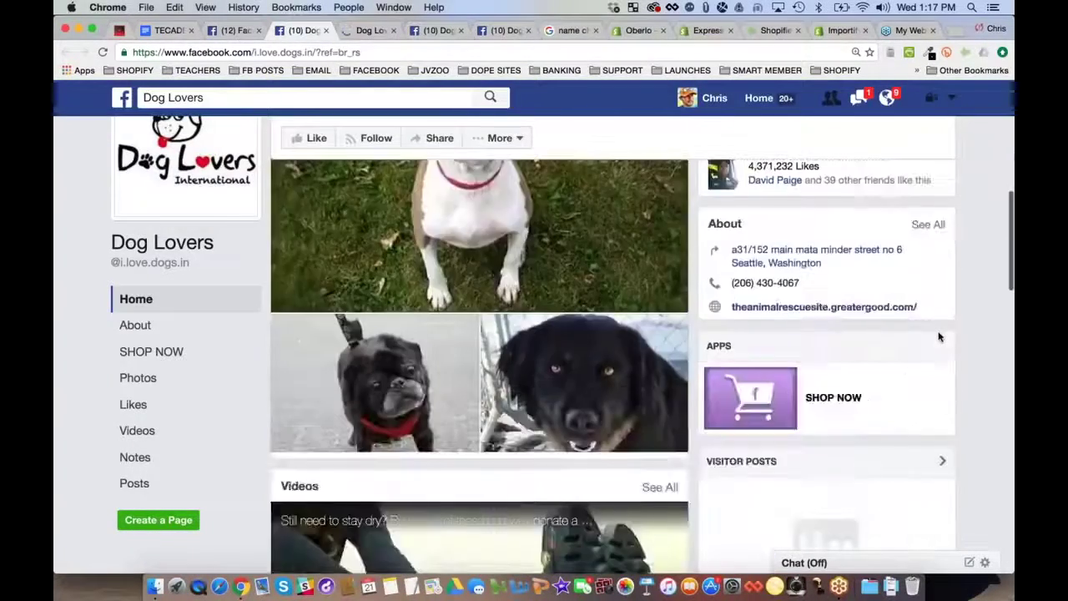
scroll(939, 336, "down", 6)
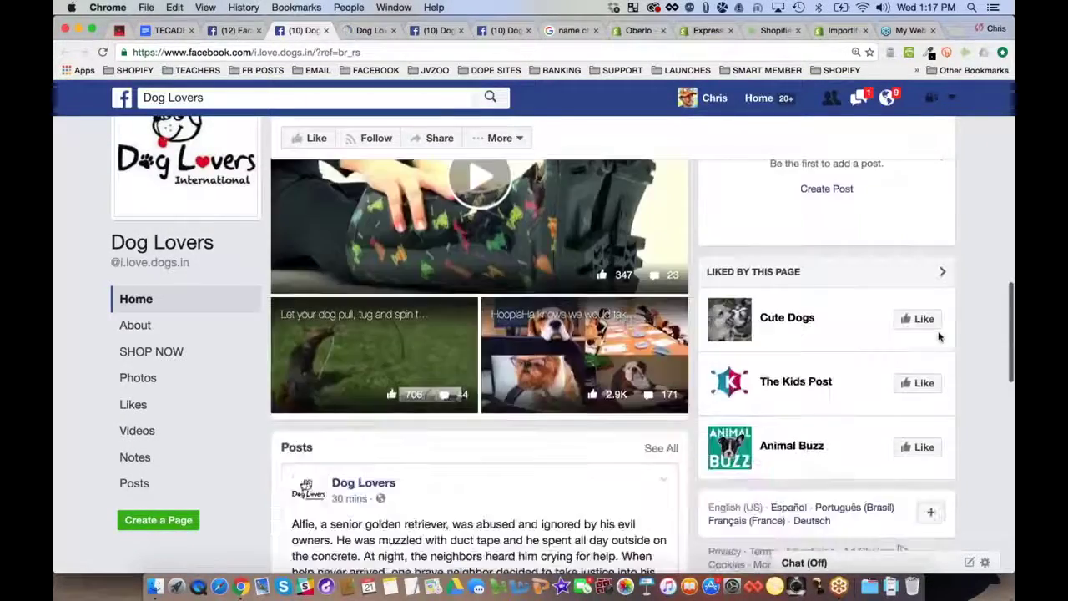
scroll(939, 336, "down", 6)
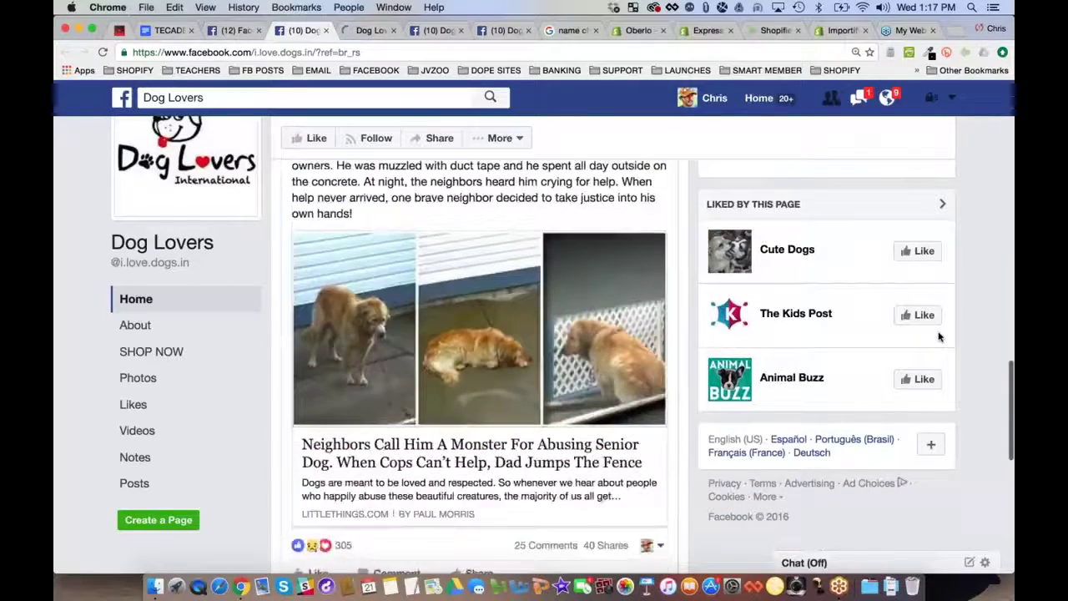
scroll(938, 336, "down", 1)
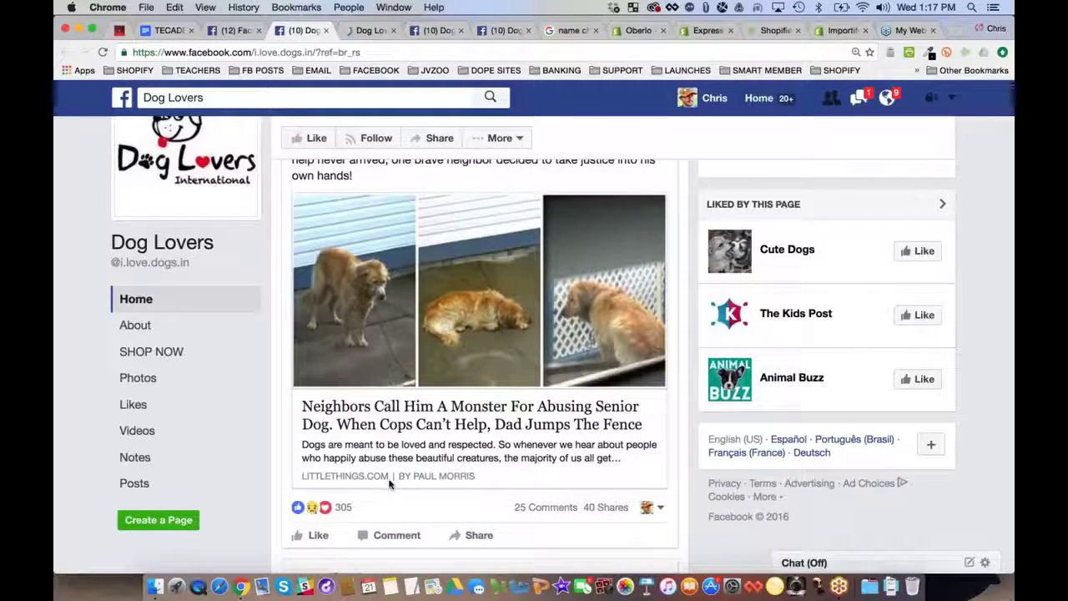
scroll(389, 484, "down", 6)
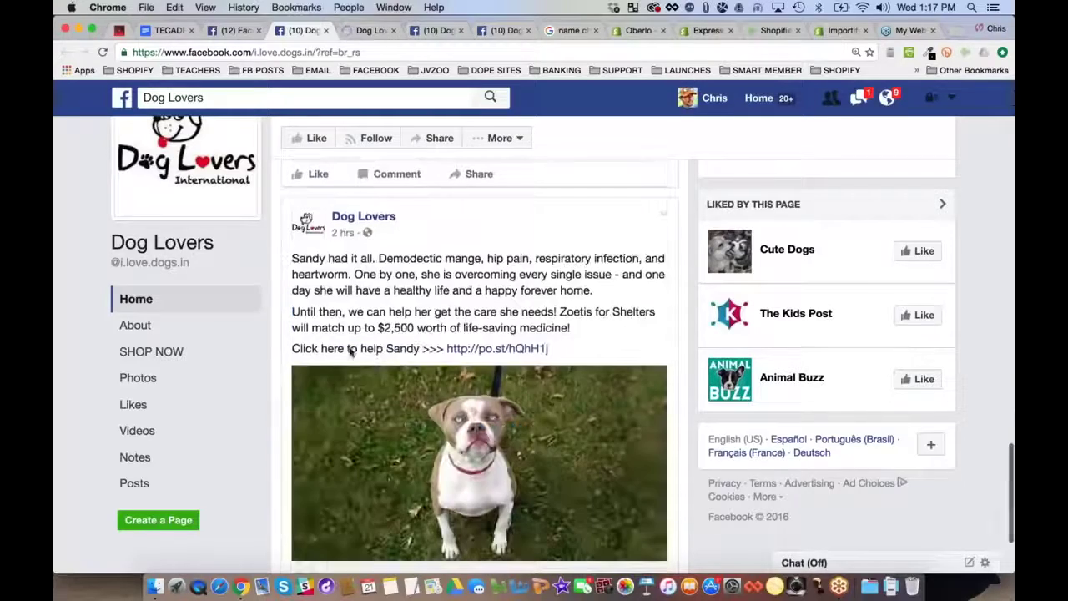
scroll(554, 300, "down", 3)
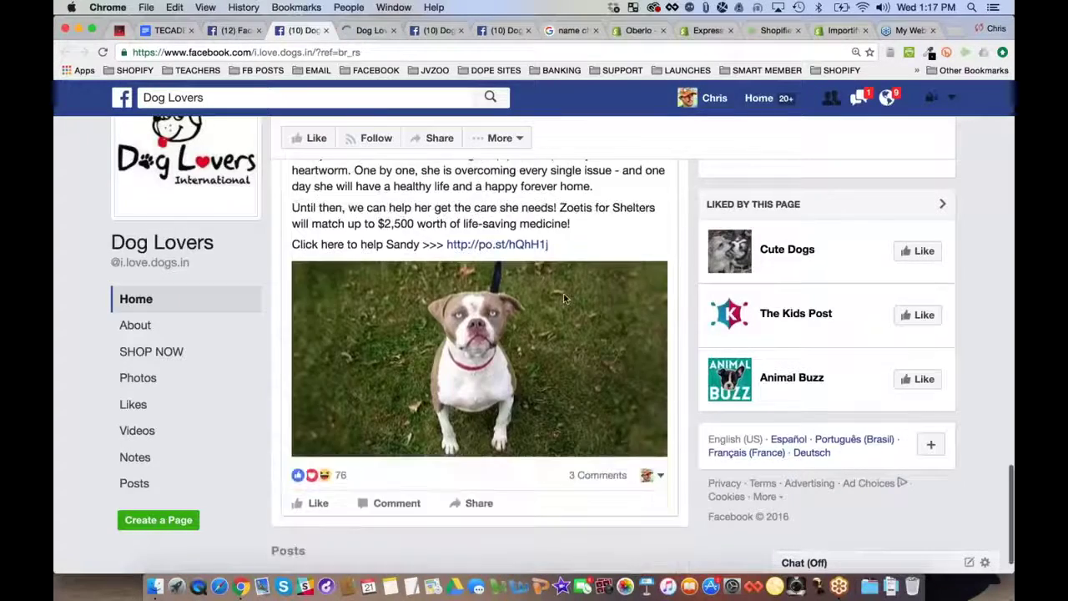
scroll(386, 376, "down", 5)
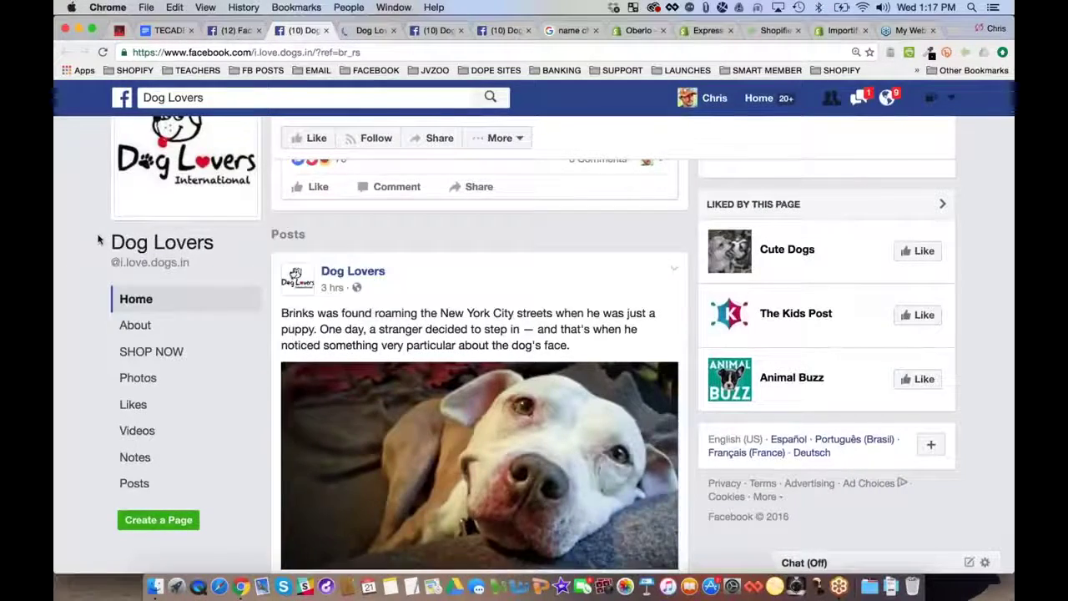
scroll(99, 239, "down", 4)
scroll(99, 240, "down", 8)
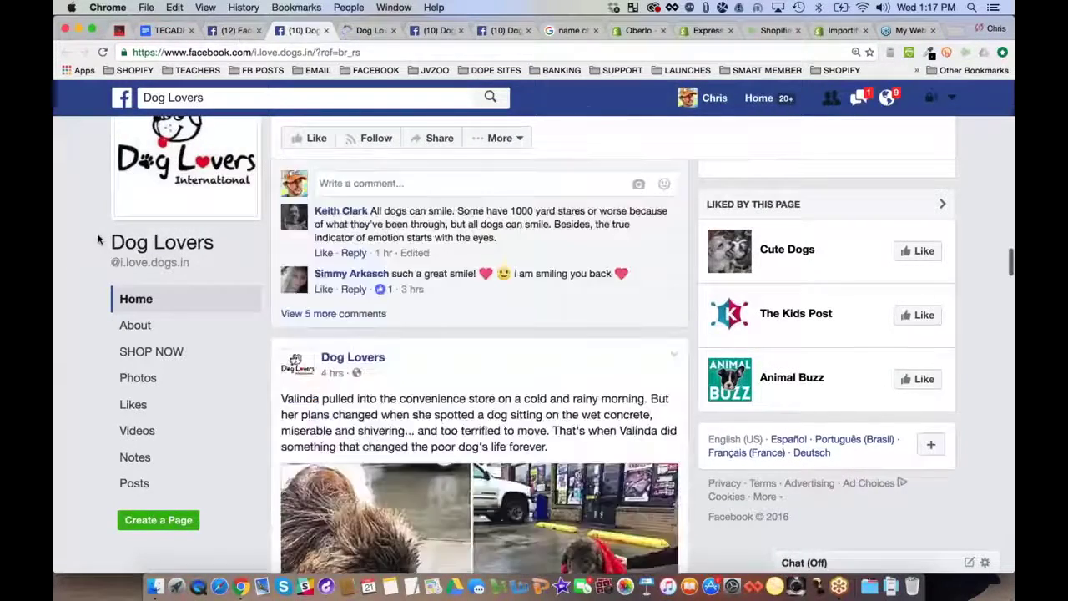
scroll(71, 264, "down", 3)
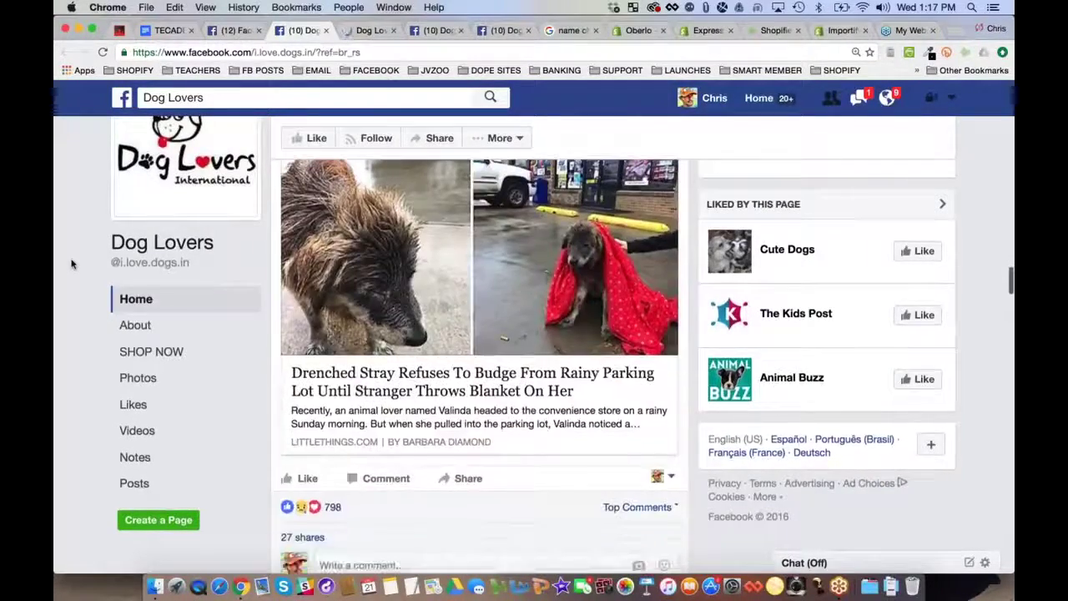
scroll(71, 263, "down", 1)
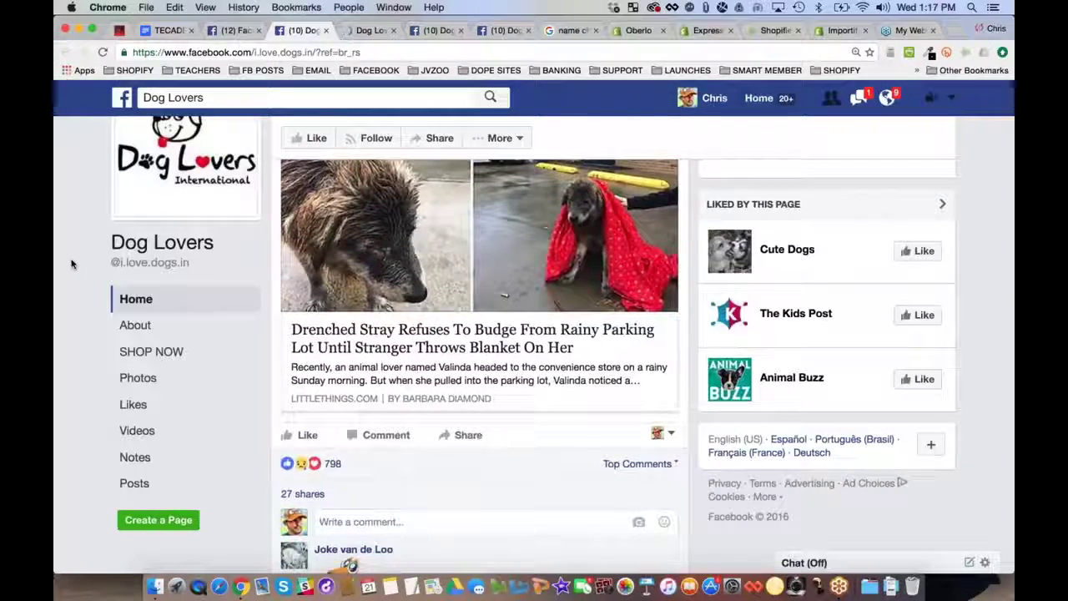
scroll(71, 263, "down", 15)
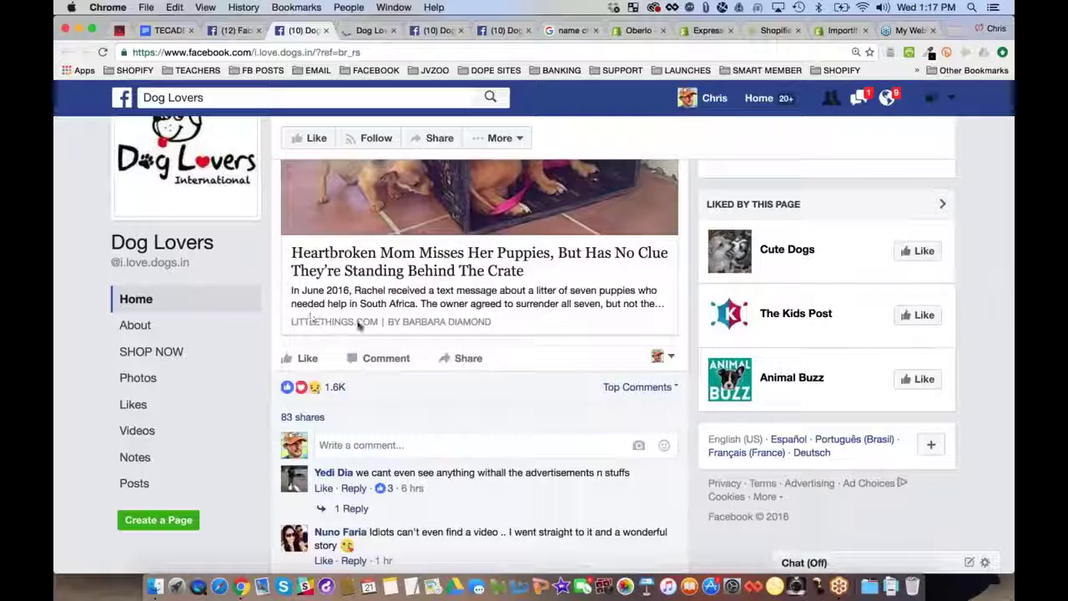
scroll(94, 302, "down", 5)
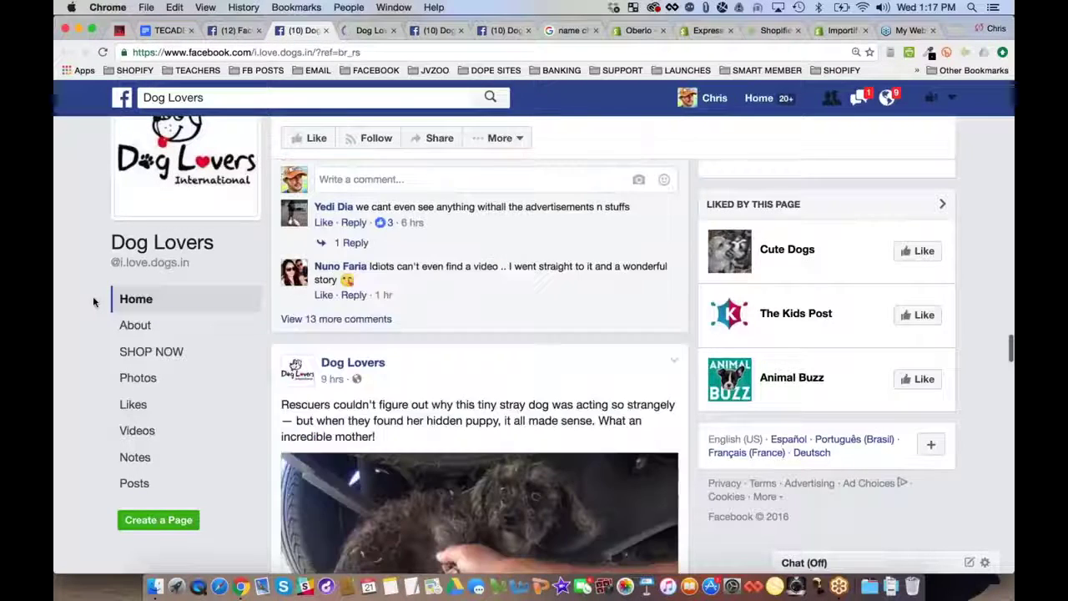
scroll(71, 323, "down", 6)
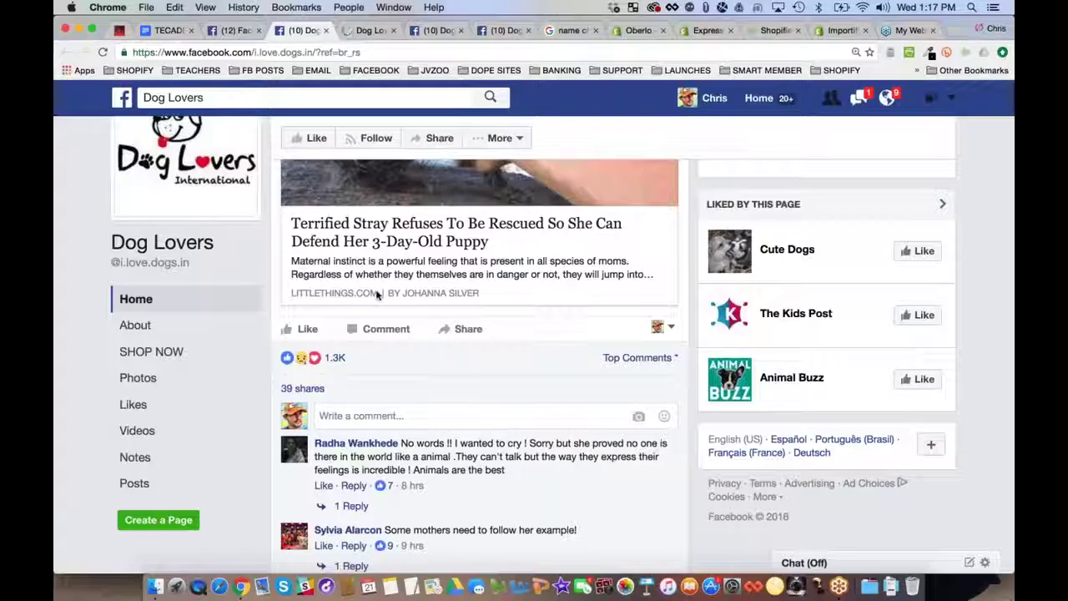
scroll(91, 337, "down", 6)
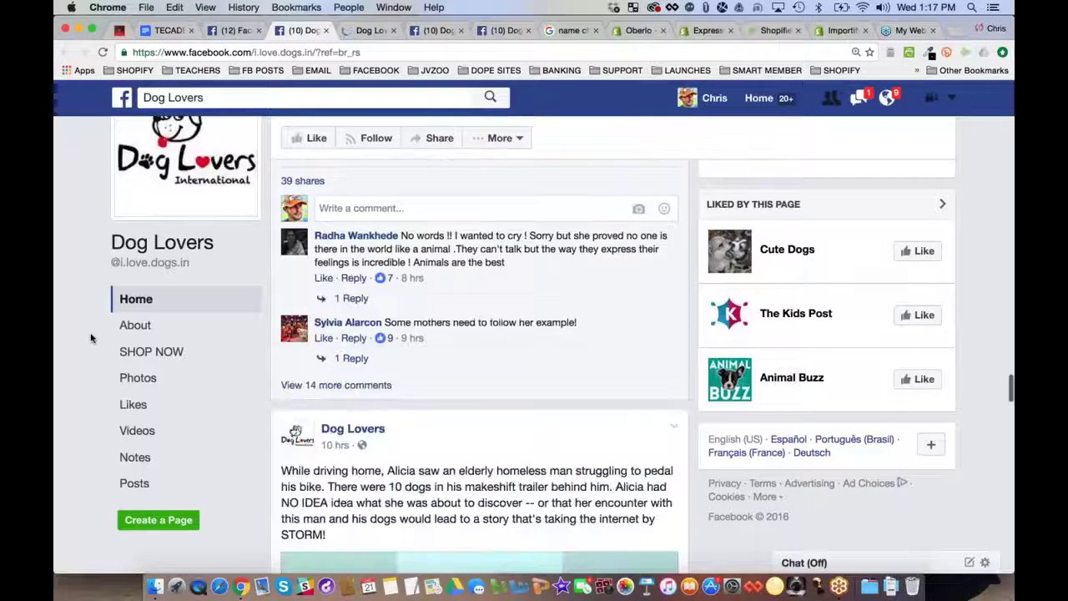
scroll(91, 337, "down", 5)
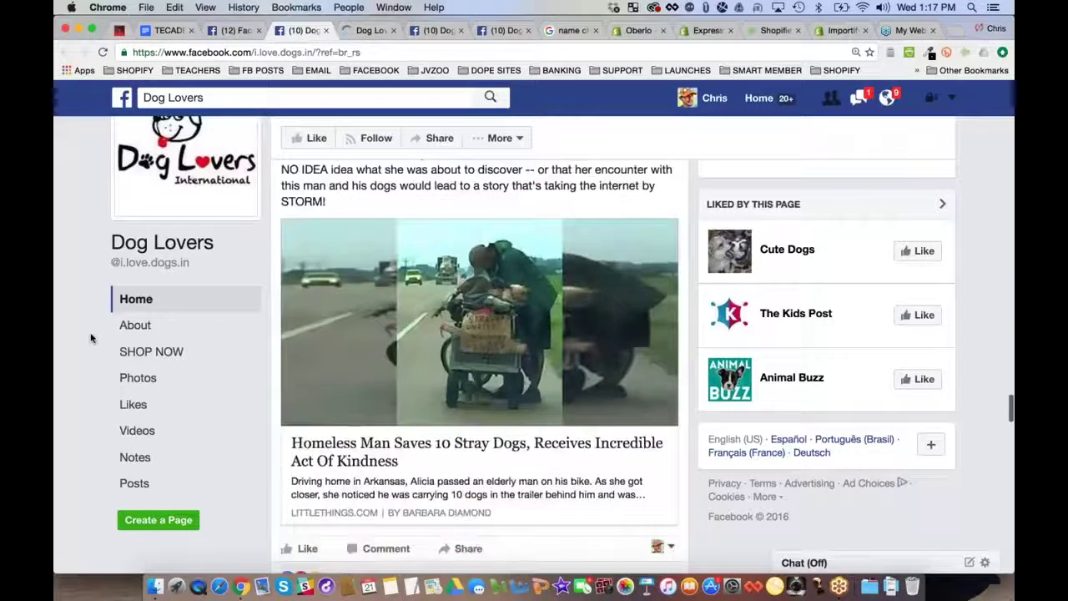
scroll(64, 302, "down", 1)
scroll(64, 303, "down", 2)
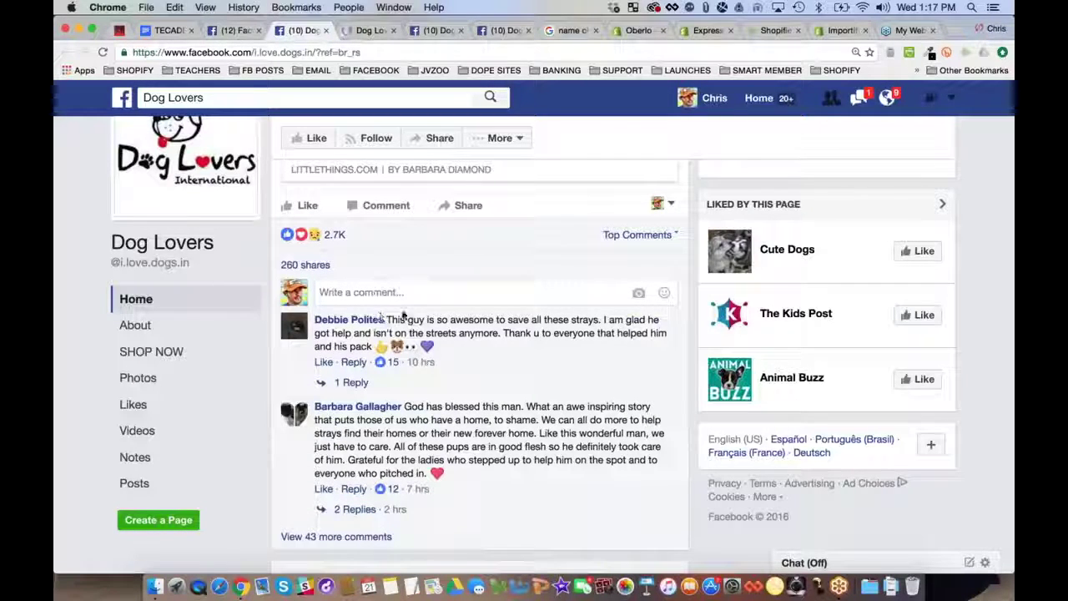
scroll(403, 313, "down", 2)
scroll(403, 313, "down", 8)
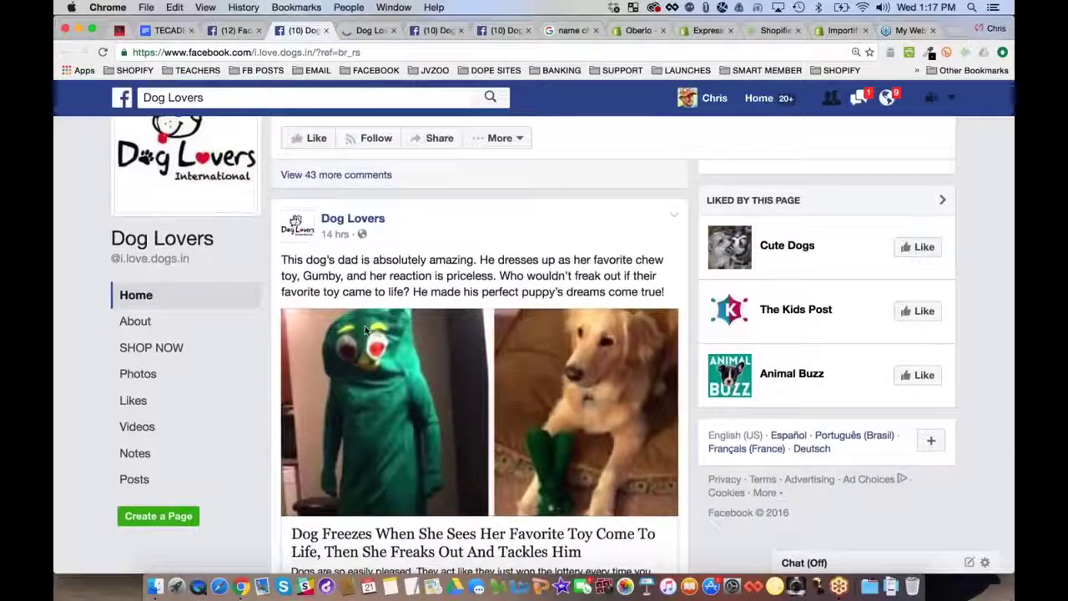
scroll(400, 326, "down", 3)
scroll(75, 275, "down", 4)
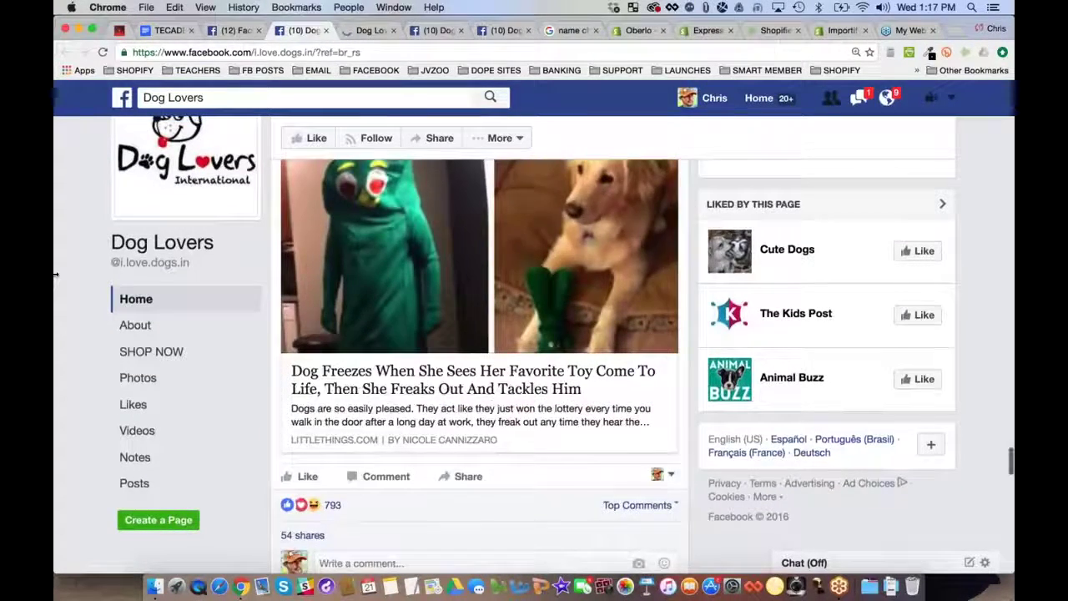
scroll(84, 269, "down", 20)
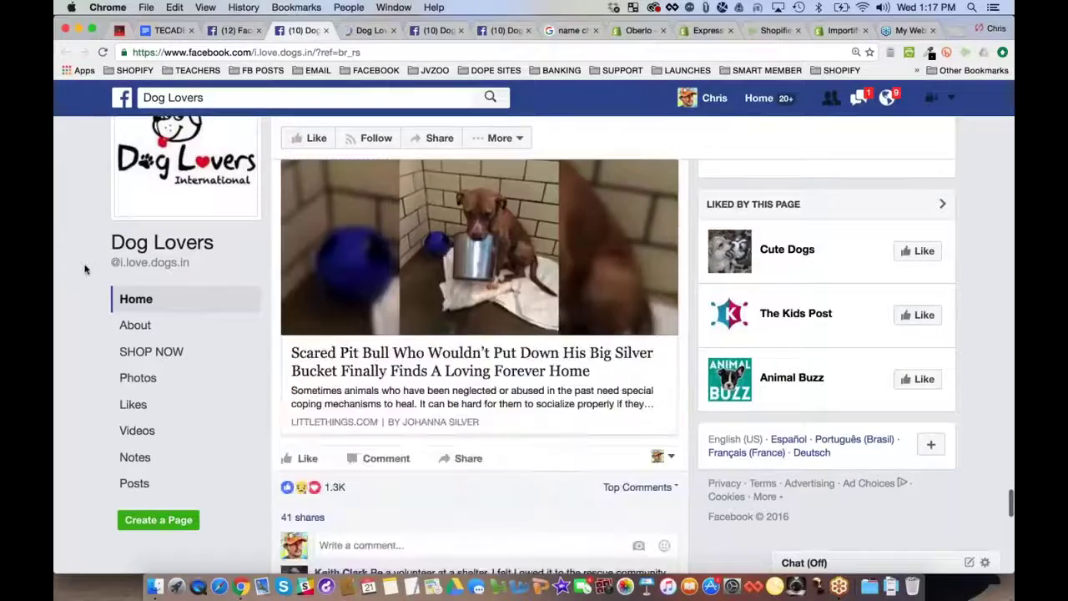
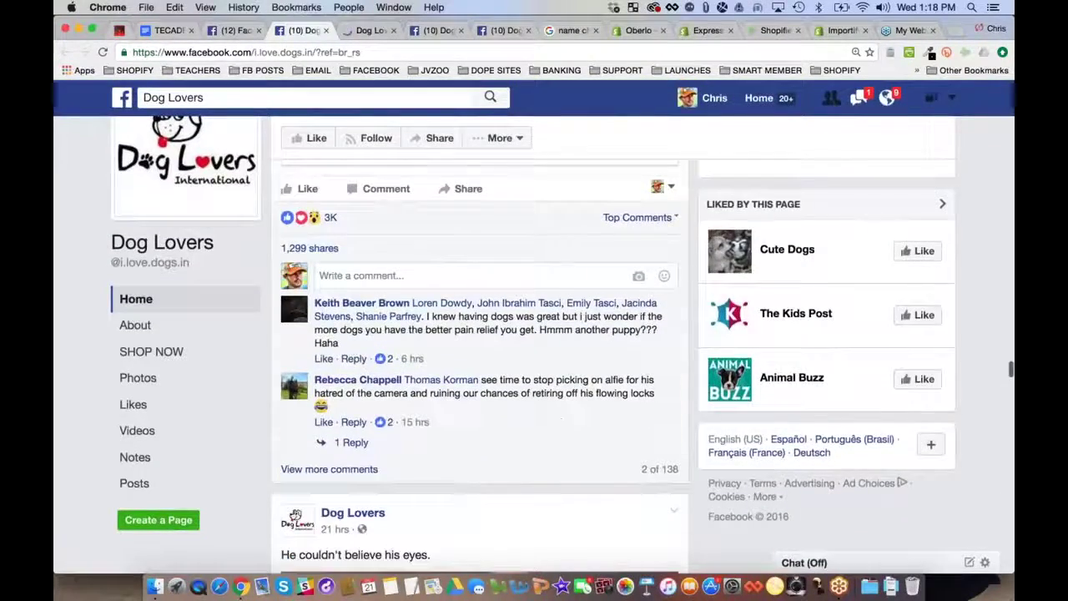
Scroll through older Dog Lovers posts, noting their reactions, shares and comments
scroll(67, 327, "down", 10)
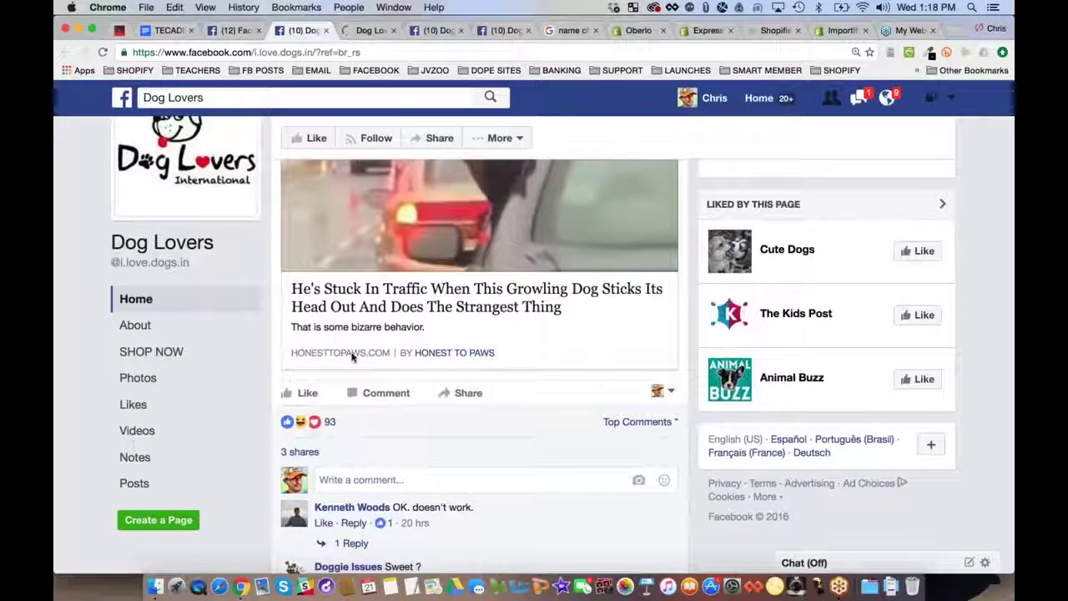
scroll(80, 274, "down", 9)
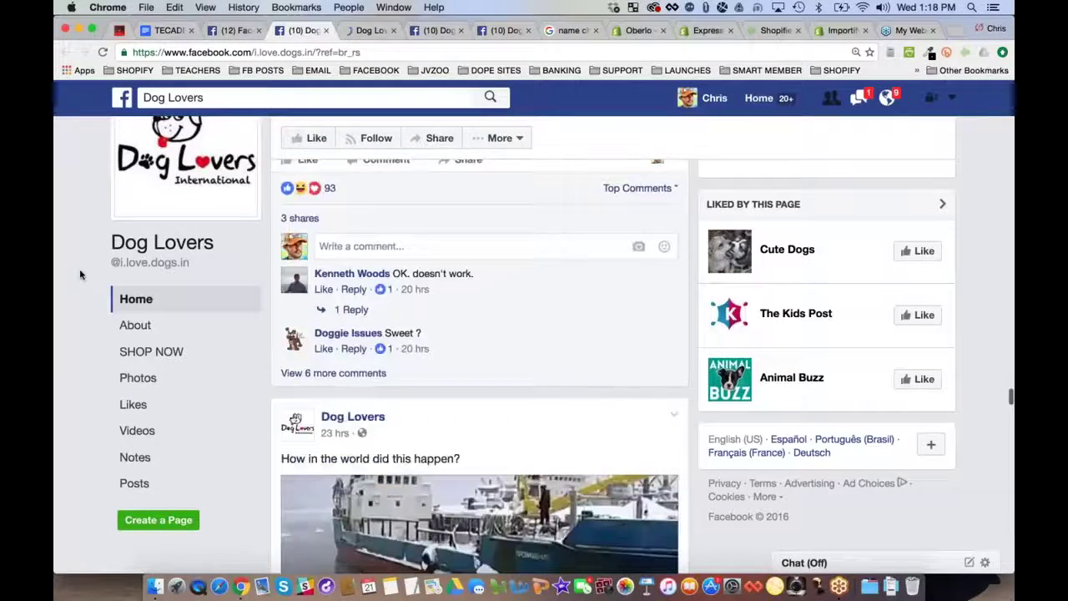
scroll(80, 274, "down", 18)
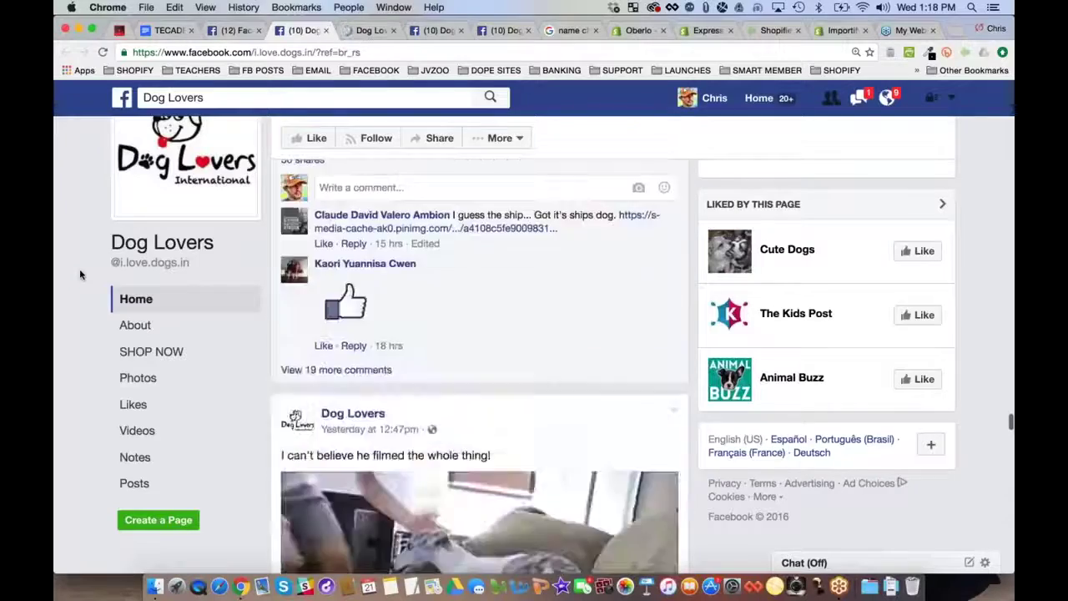
scroll(81, 273, "down", 19)
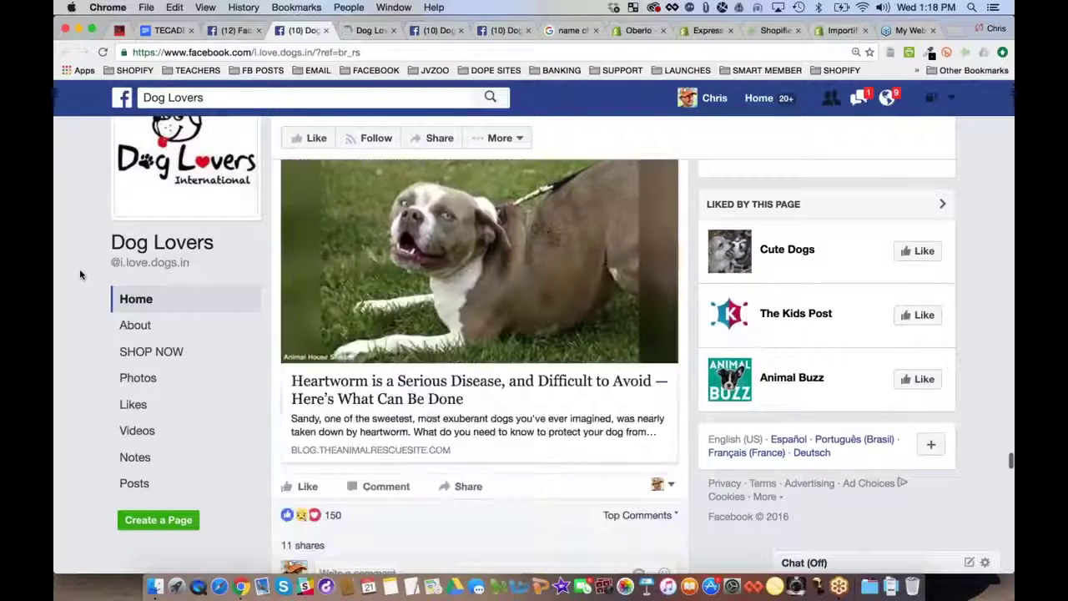
scroll(79, 269, "down", 4)
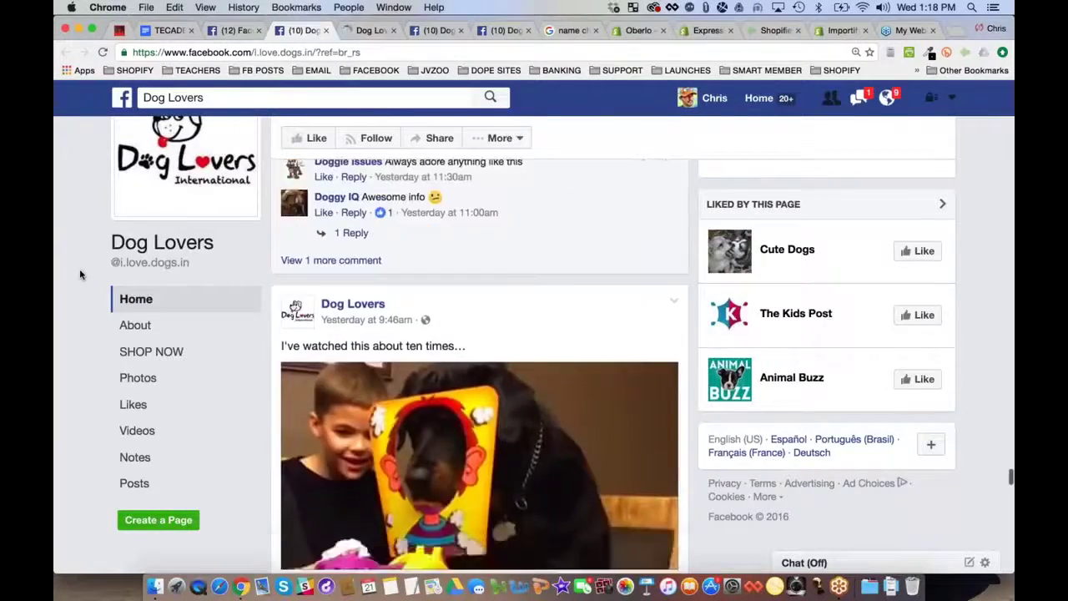
scroll(79, 268, "up", 5)
Reach the post with 909 reactions and 171 shares, then open the page's Shop Now section
scroll(598, 355, "down", 11)
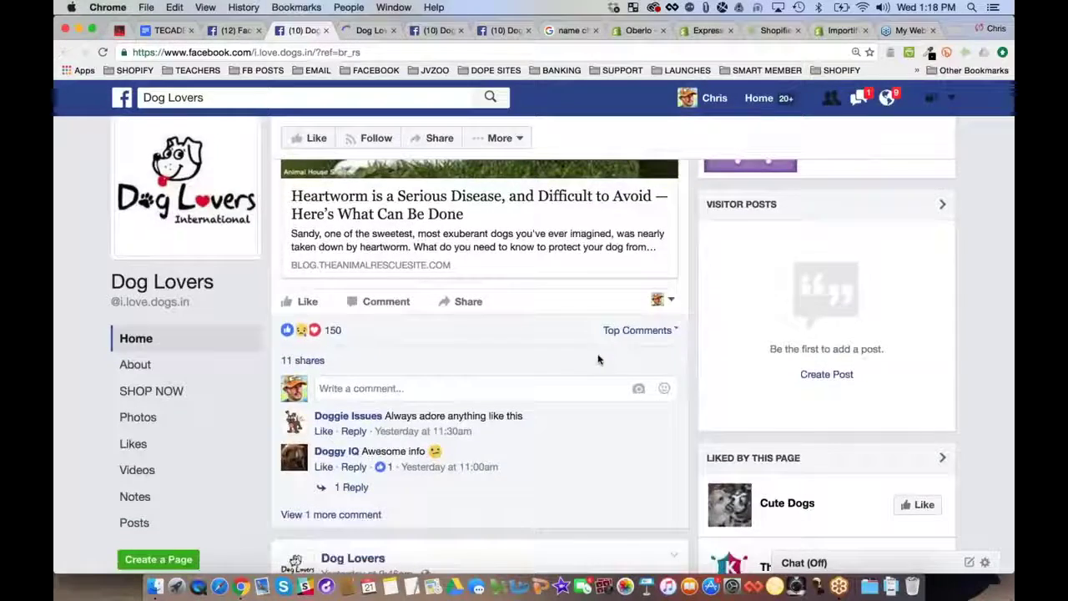
scroll(79, 305, "down", 15)
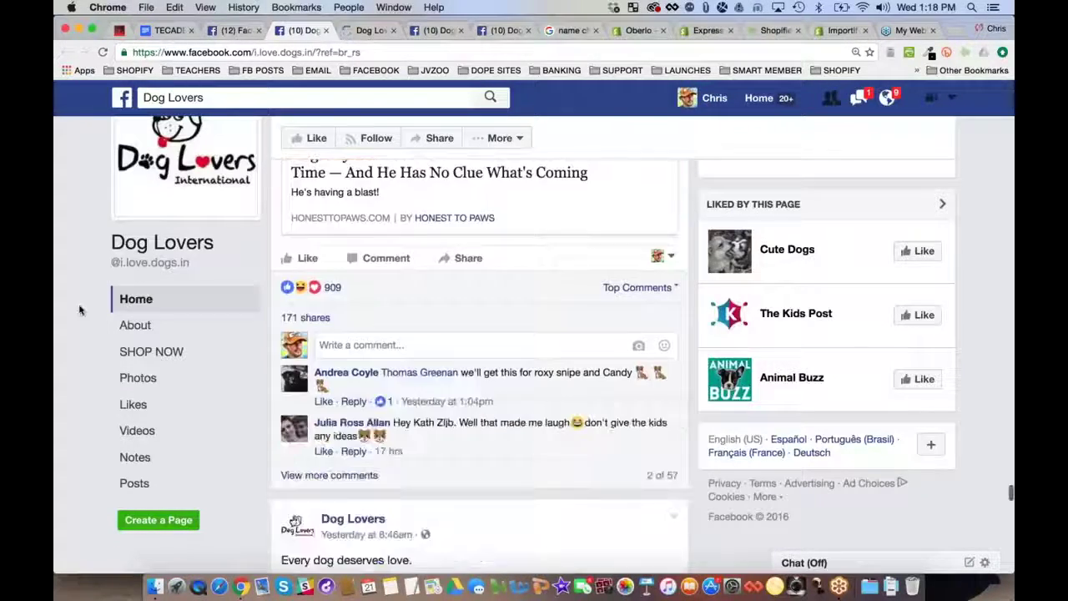
scroll(79, 308, "down", 15)
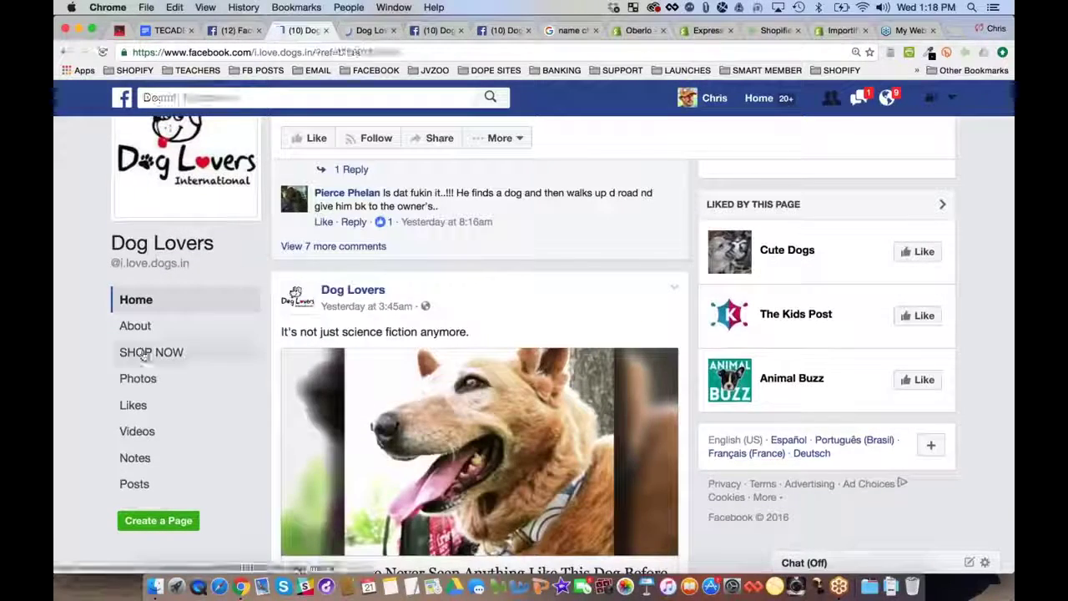
left_click(144, 352)
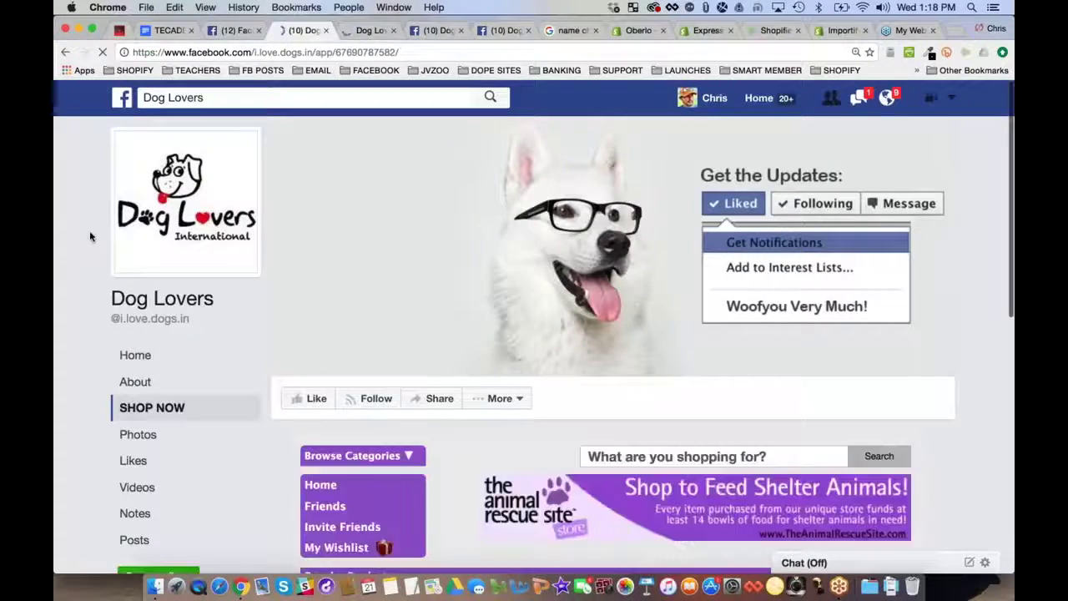
Browse the shop grid and open the Electric Paws Tie-Dye Tee product page
scroll(90, 230, "down", 5)
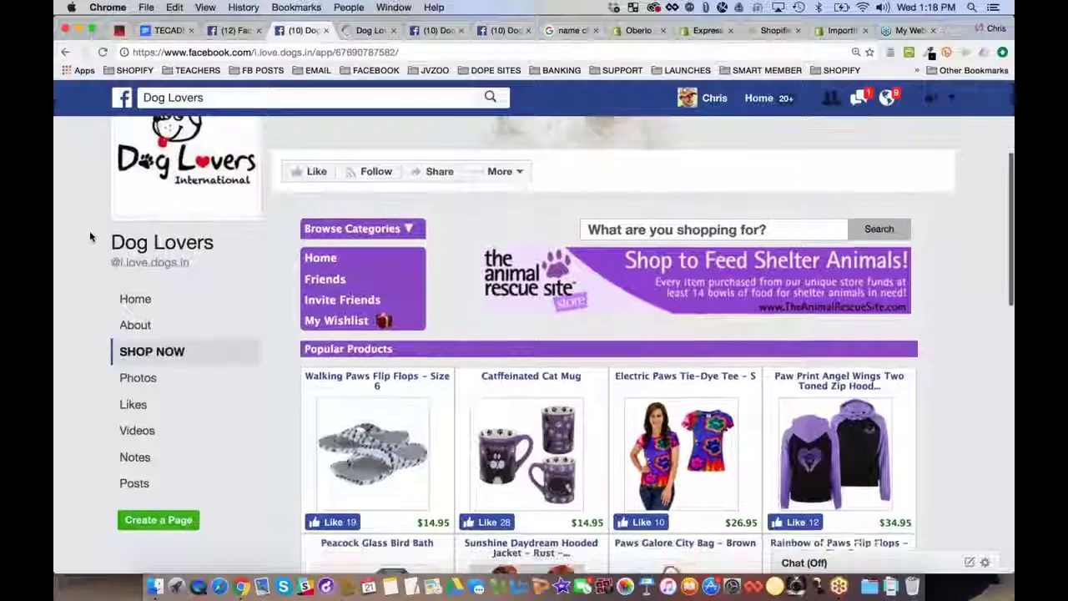
scroll(930, 290, "down", 3)
scroll(930, 290, "down", 2)
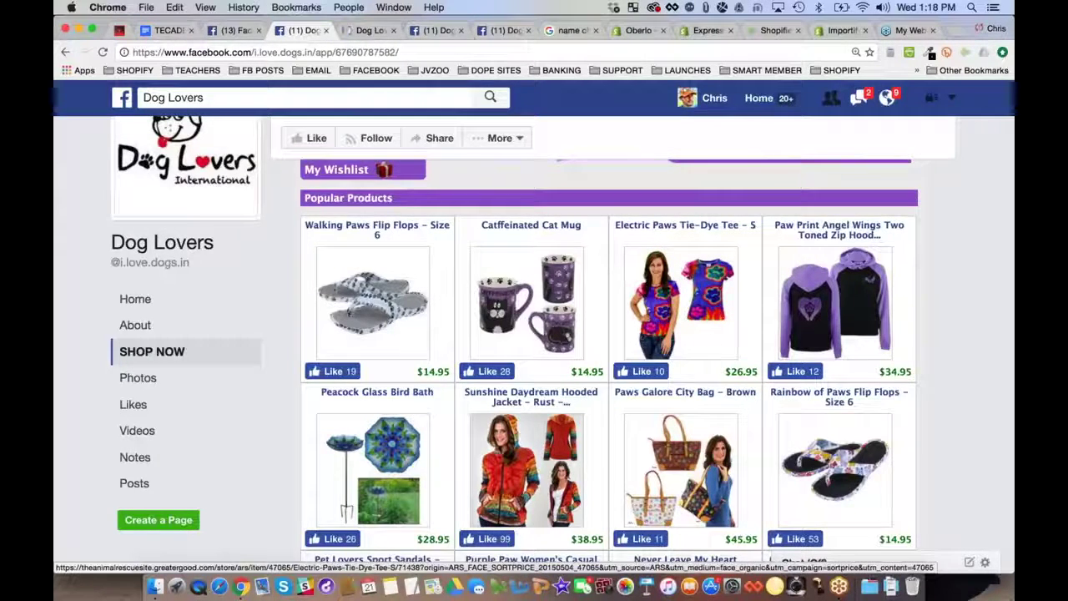
left_click(689, 279)
Check the tee's GreaterGood store domain, close it, and return to the page's Home
double_click(298, 52)
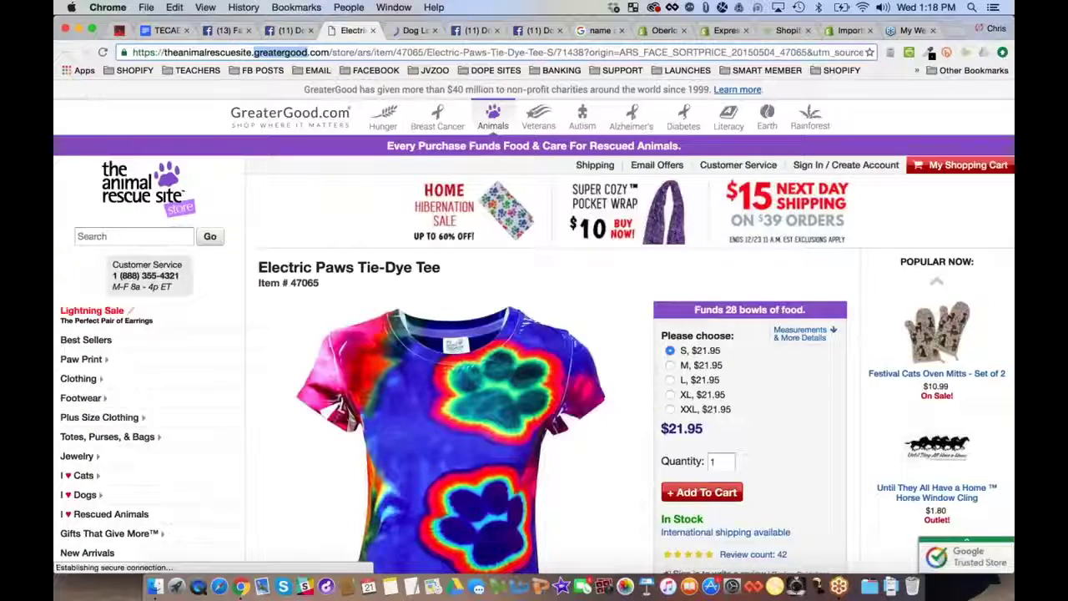
scroll(534, 325, "down", 1)
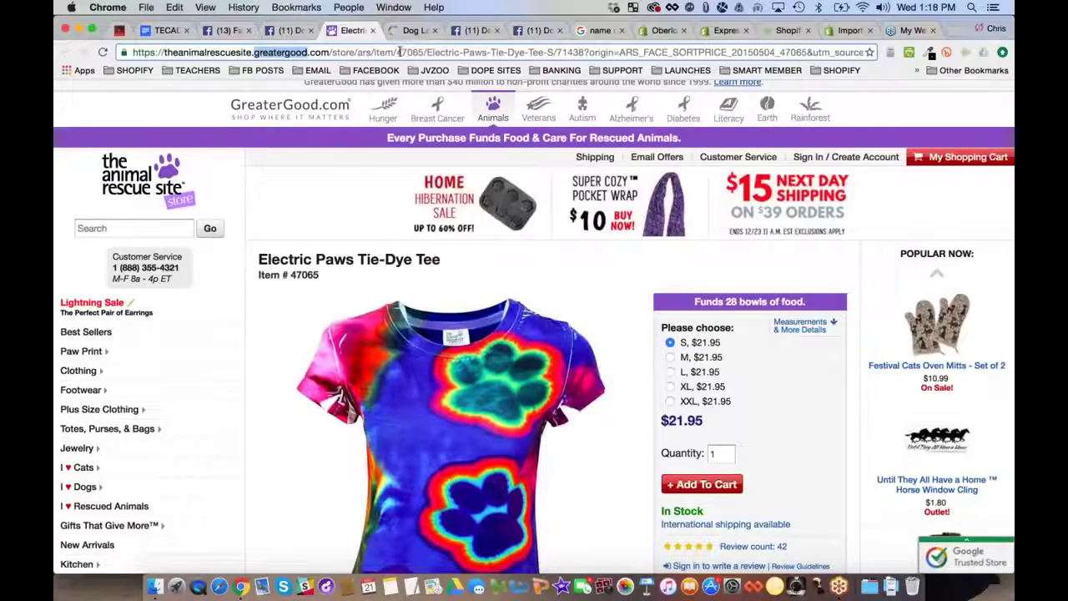
left_click(372, 30)
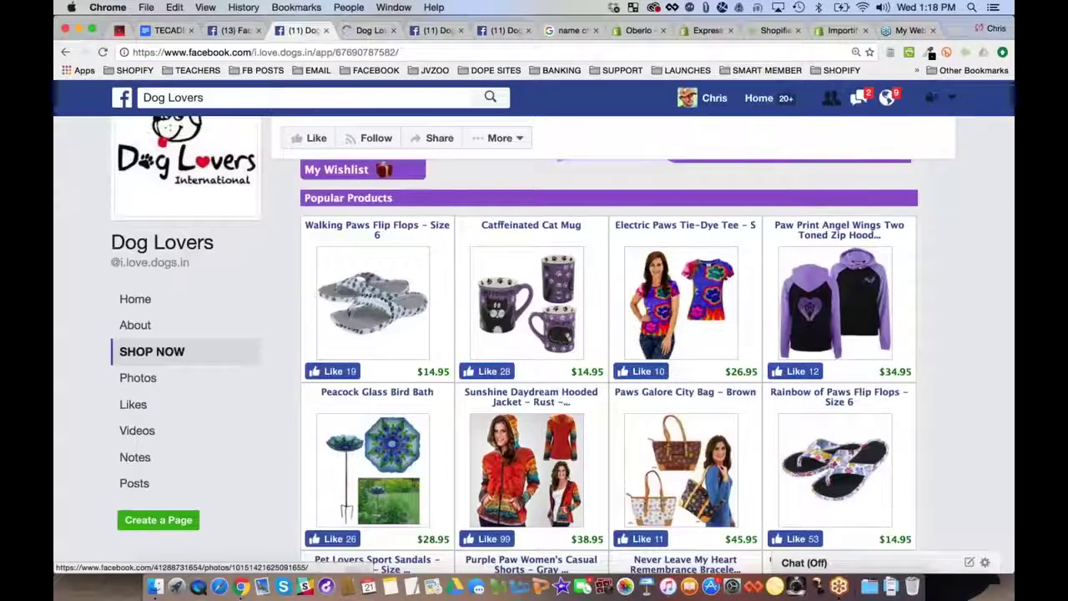
scroll(144, 357, "up", 5)
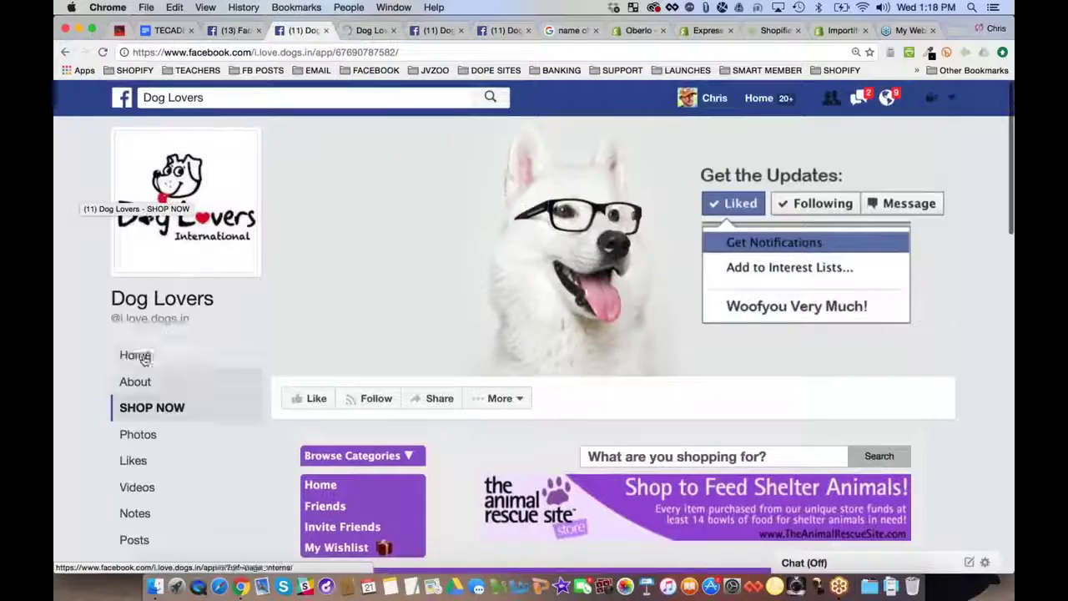
left_click(138, 355)
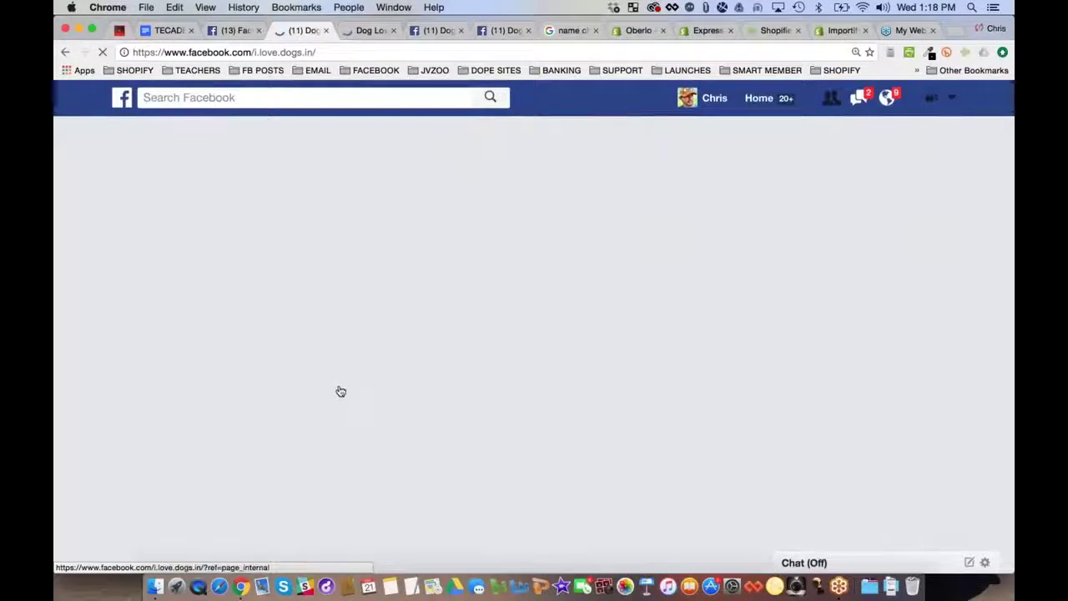
Finish scanning the i.love.dogs.in timeline and close its tab with Cmd+W
scroll(117, 298, "down", 5)
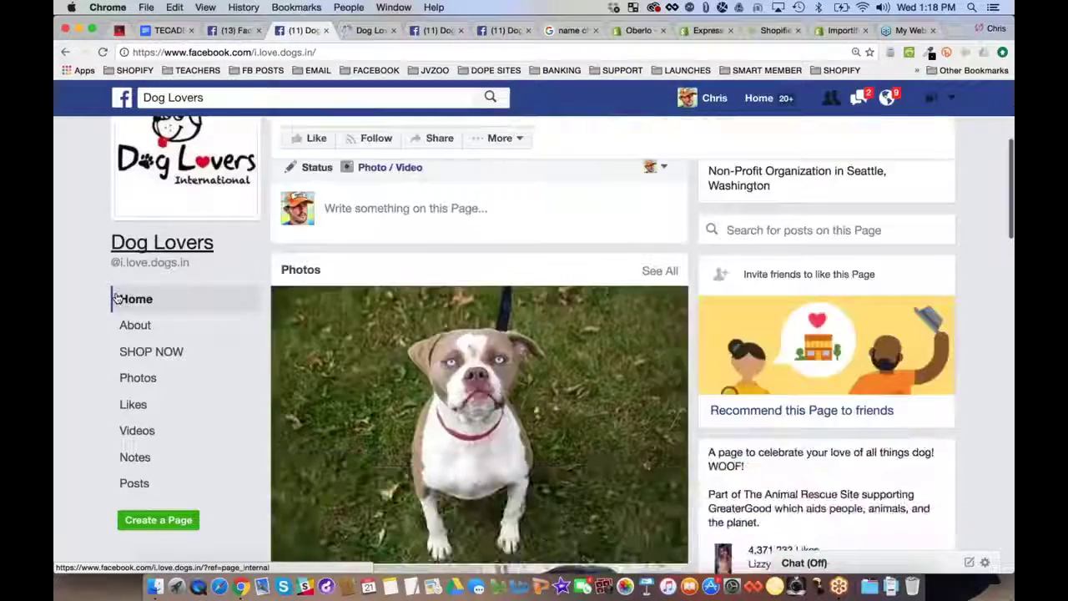
scroll(982, 387, "down", 1)
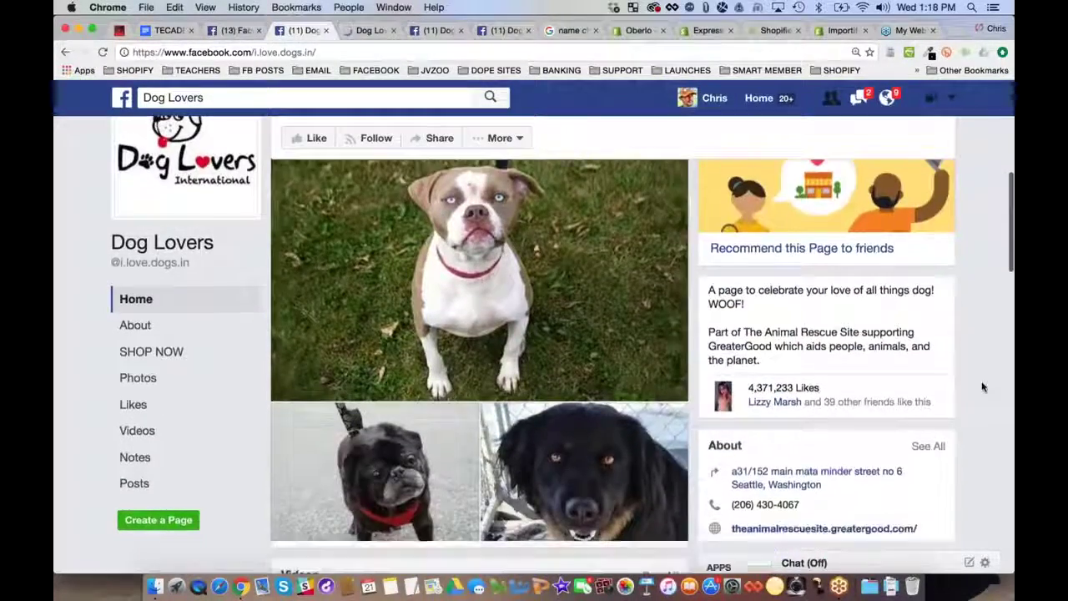
scroll(982, 387, "down", 4)
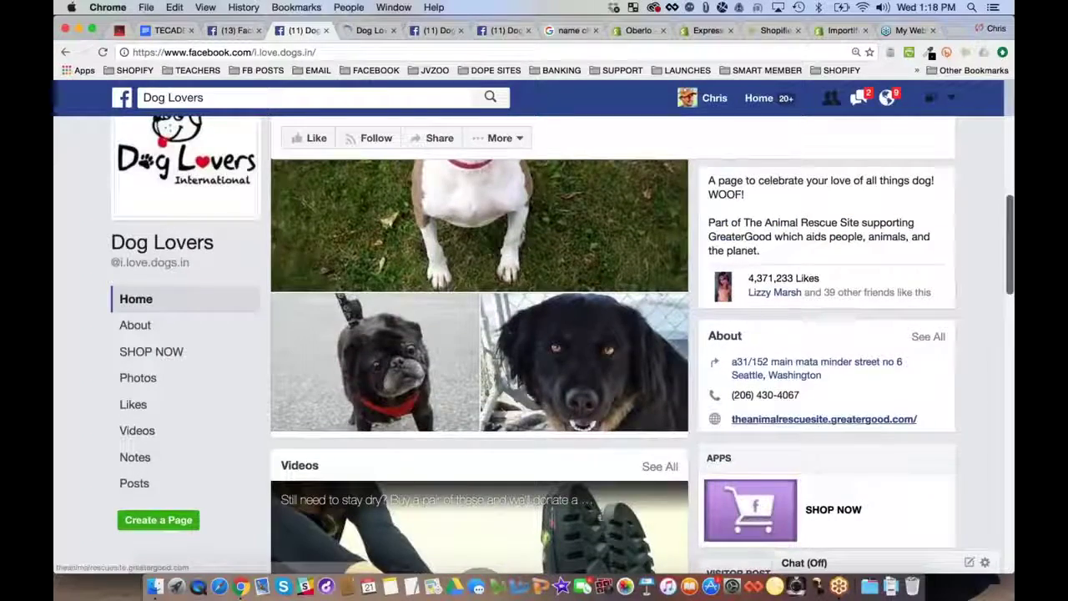
scroll(876, 424, "down", 5)
scroll(876, 424, "up", 10)
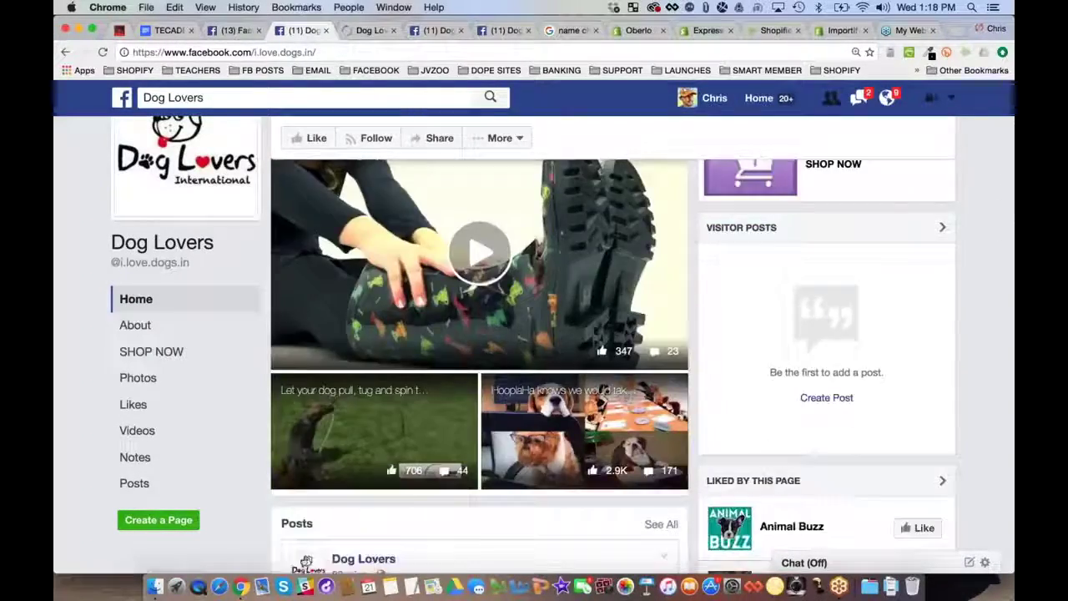
scroll(612, 344, "down", 6)
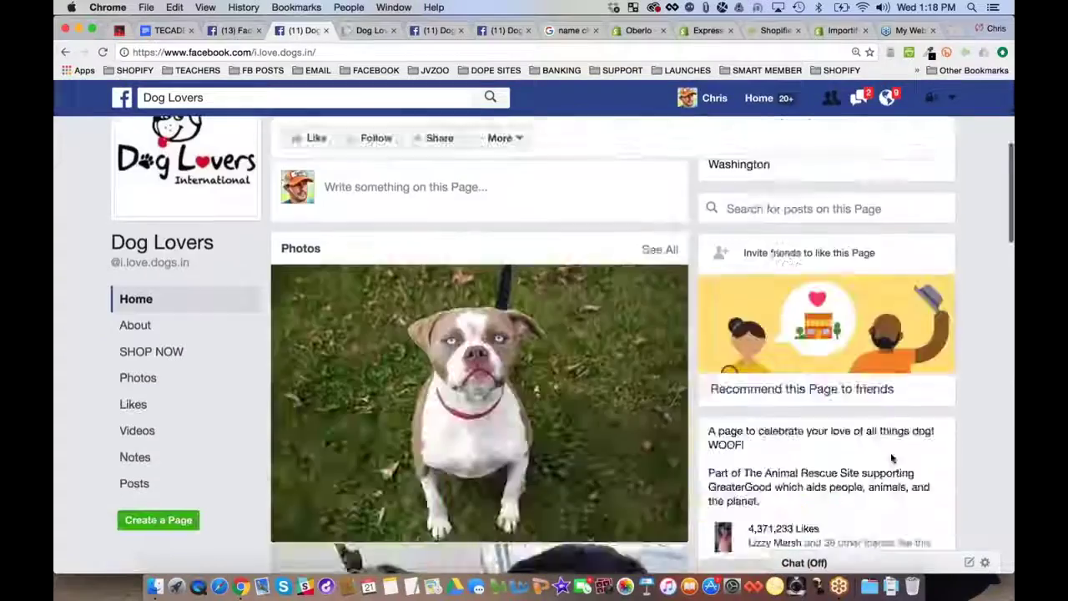
scroll(612, 344, "up", 6)
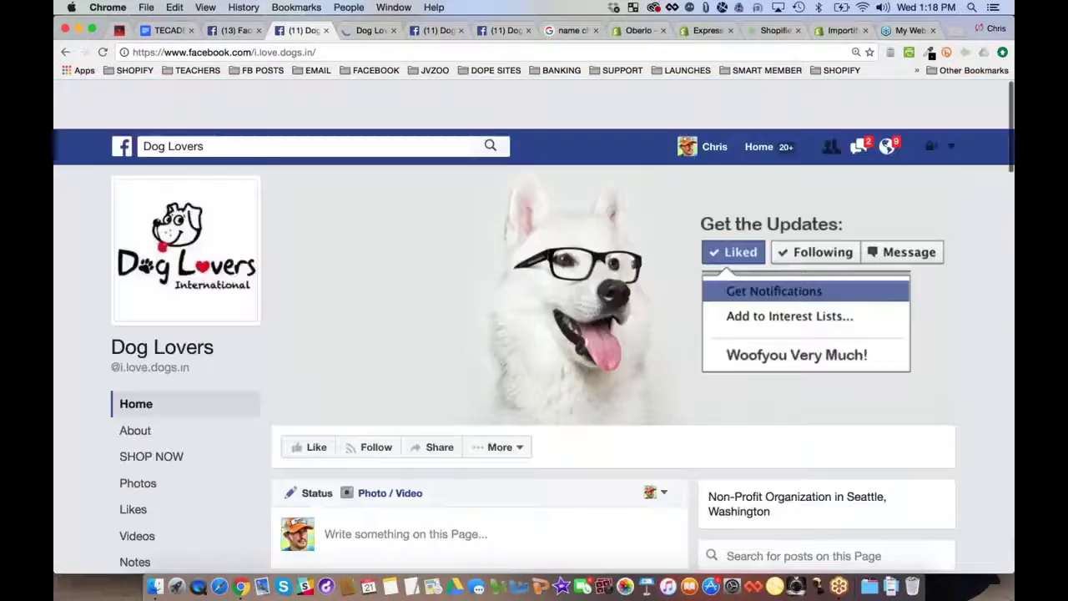
scroll(612, 345, "down", 4)
scroll(75, 240, "down", 4)
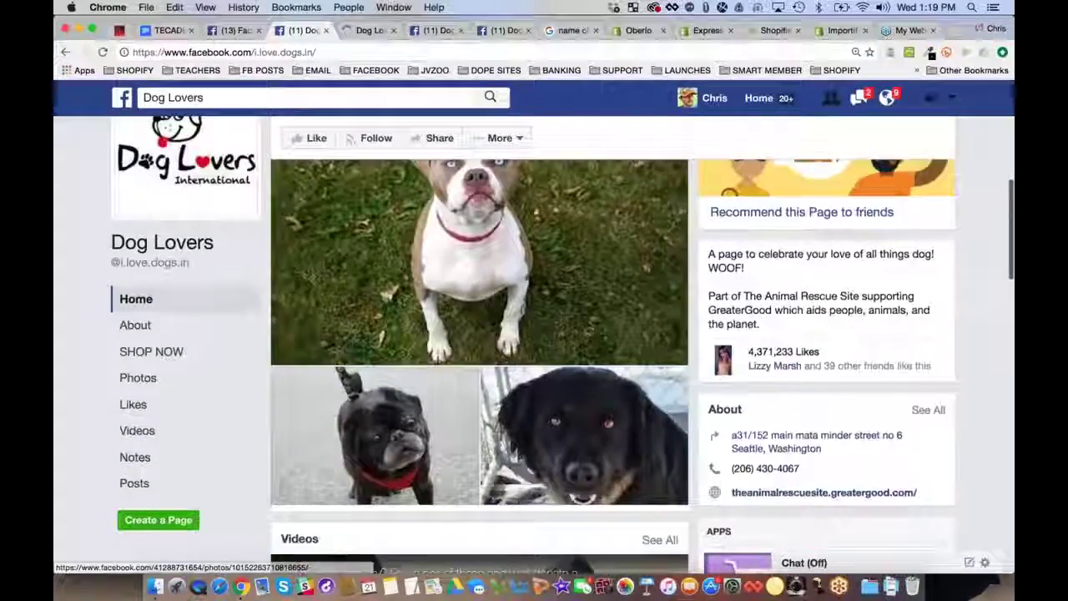
scroll(75, 241, "up", 7)
key("super+w")
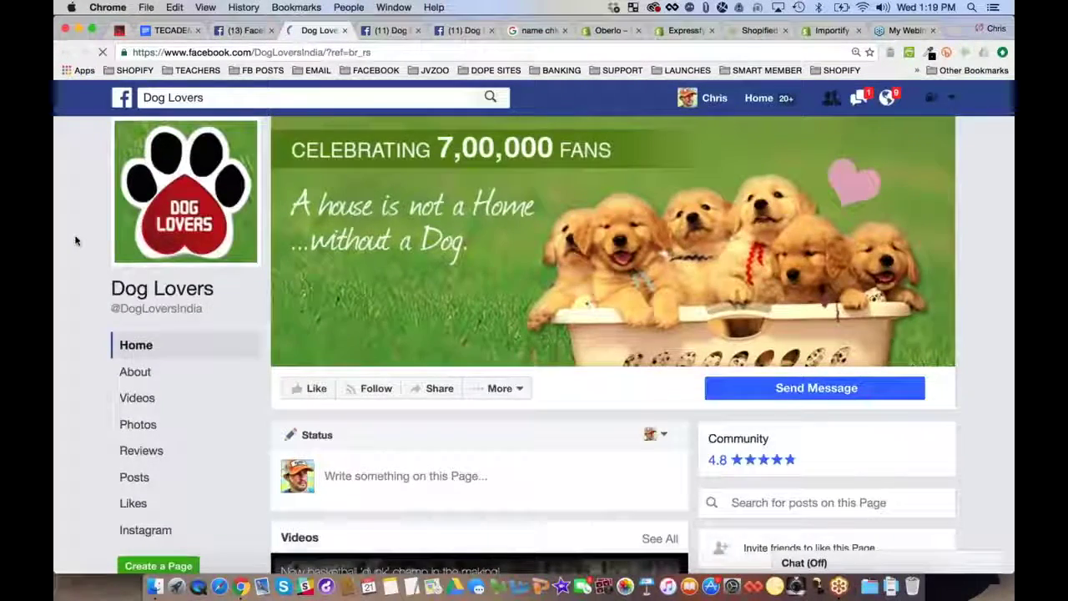
Scroll the DogLoversIndia feed, noting its 779,640 likes and recent posts' engagement
scroll(75, 240, "down", 4)
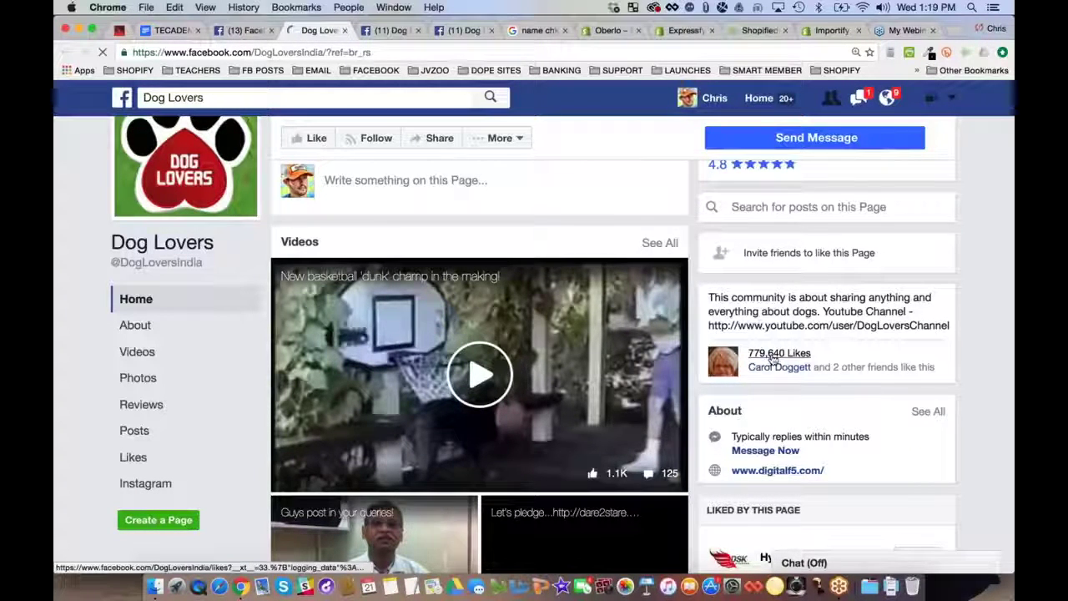
scroll(59, 288, "down", 1)
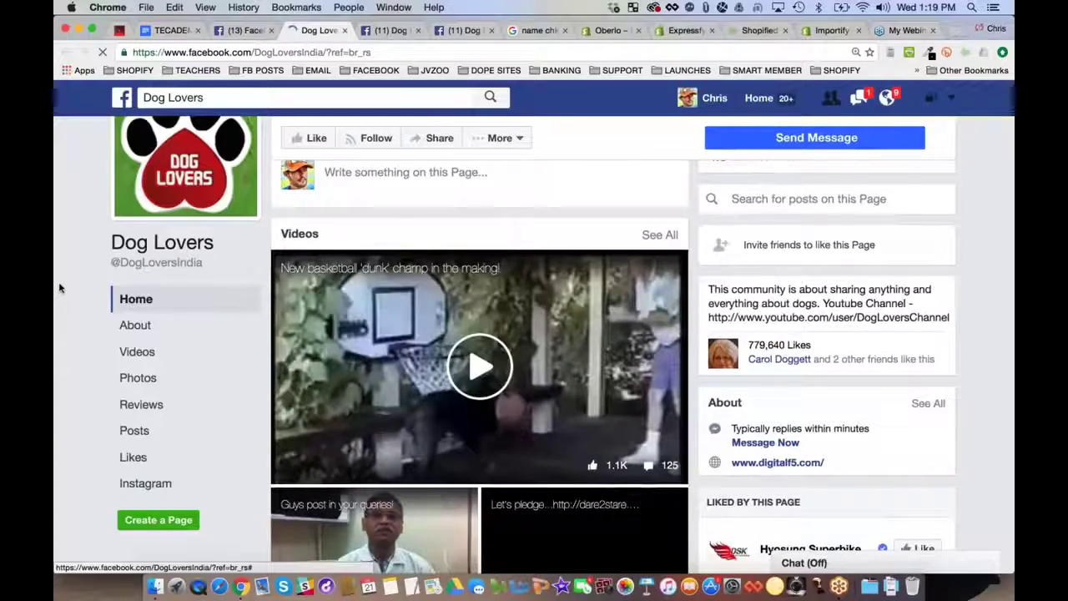
scroll(59, 287, "down", 10)
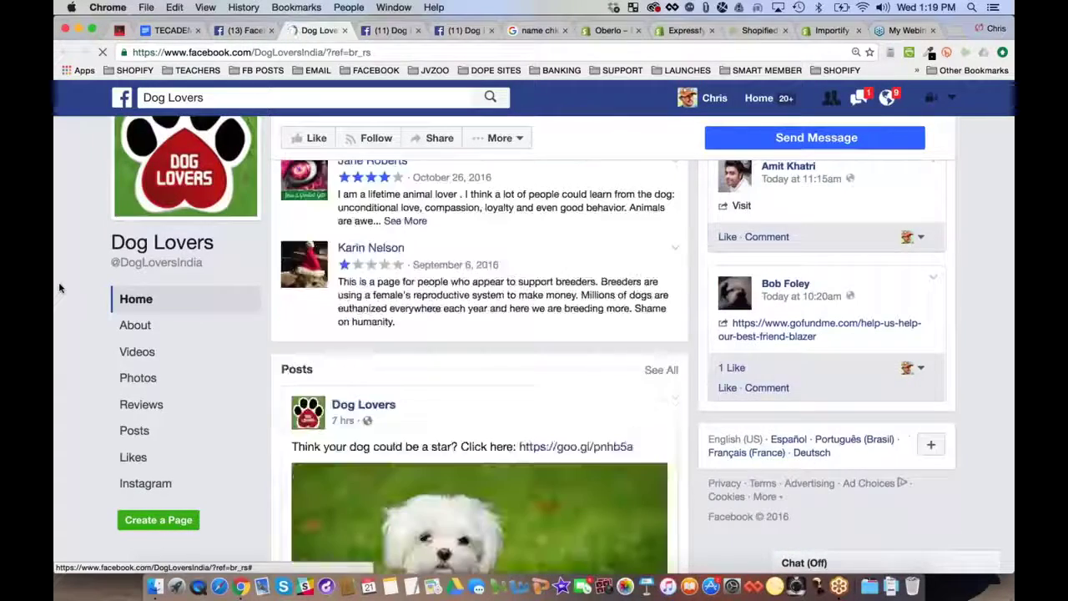
scroll(59, 288, "down", 6)
scroll(59, 288, "down", 3)
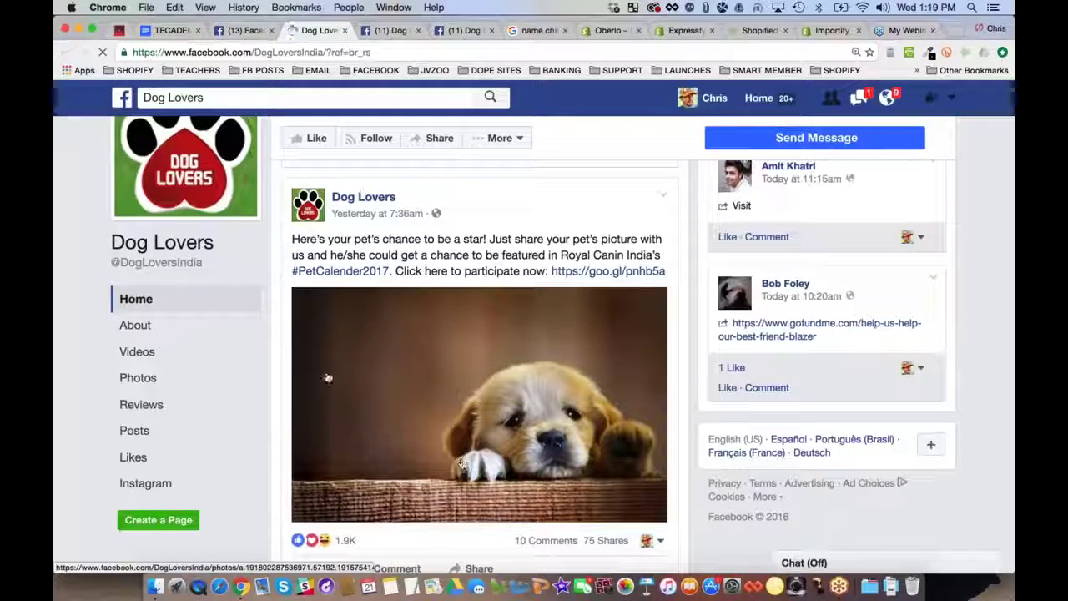
scroll(69, 289, "down", 3)
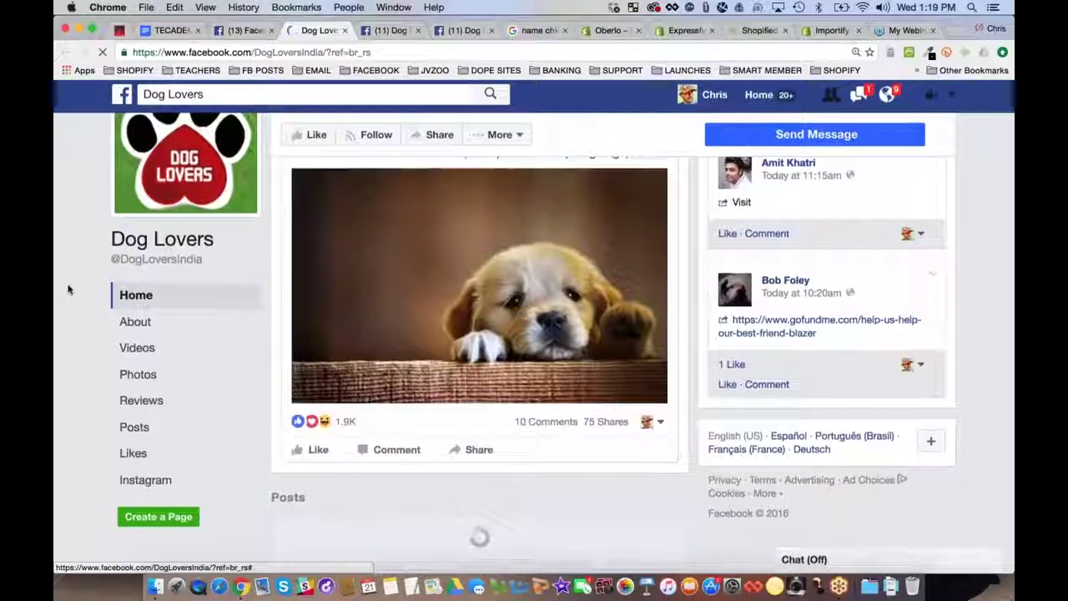
scroll(68, 288, "down", 5)
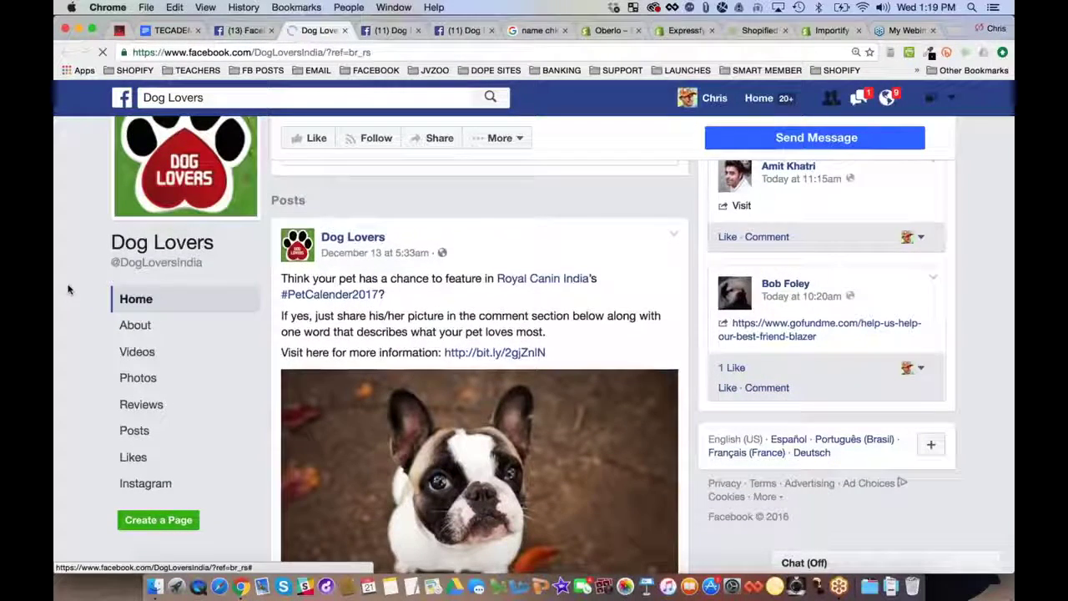
Open the bit.ly Pet Calendar link from the December 9 post in a new tab
scroll(546, 310, "down", 3)
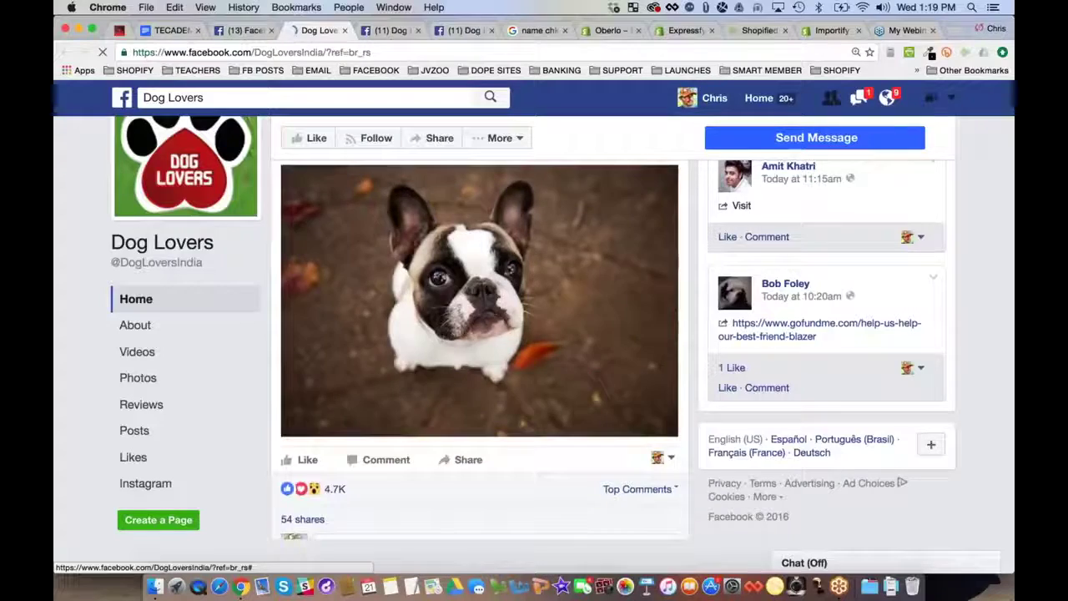
scroll(480, 351, "down", 10)
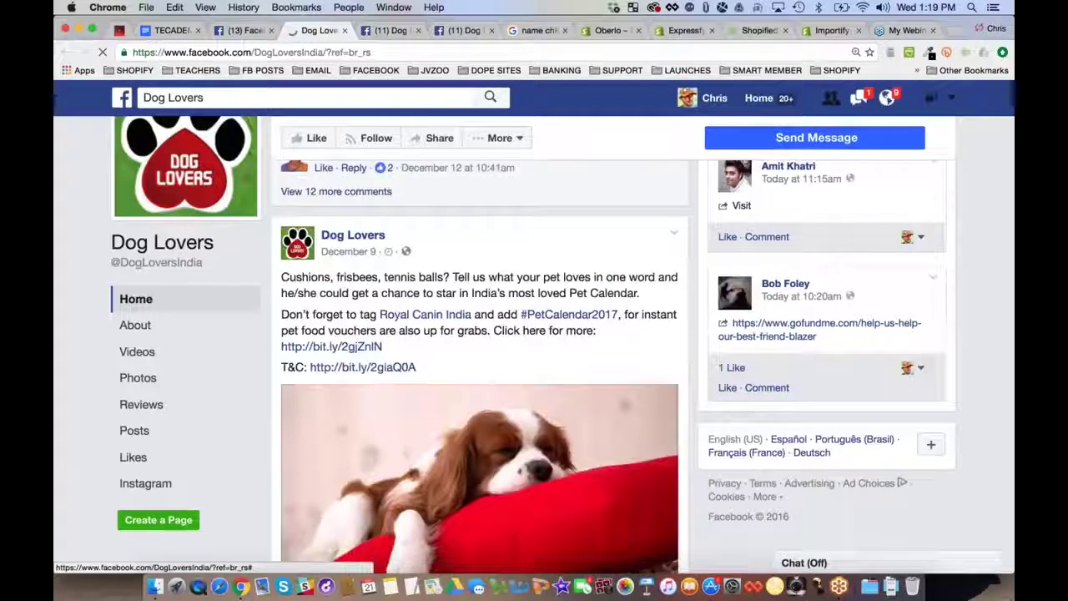
scroll(330, 313, "down", 2)
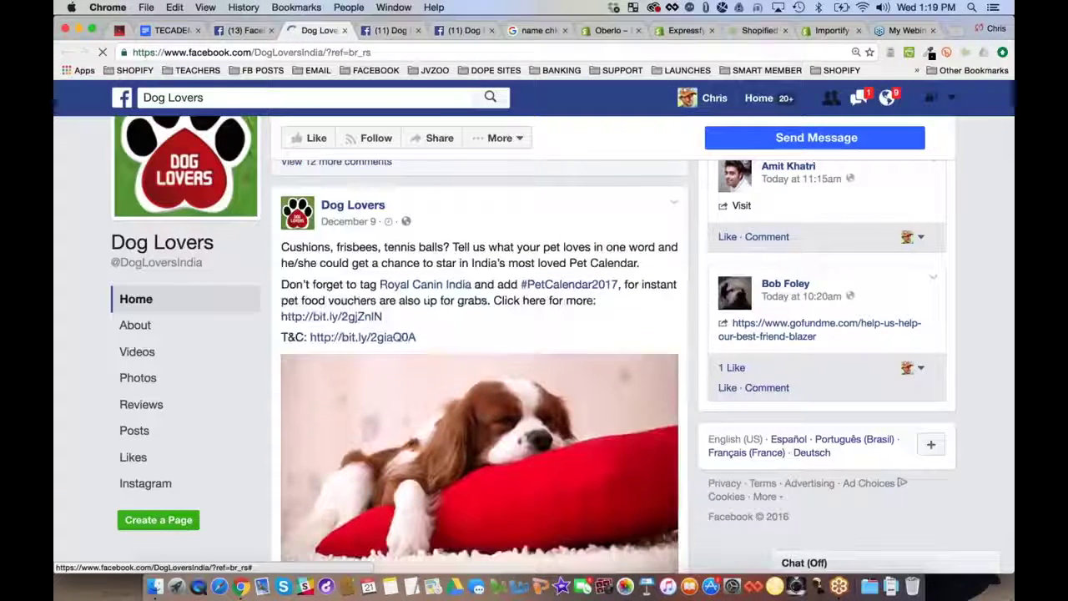
left_click(330, 313)
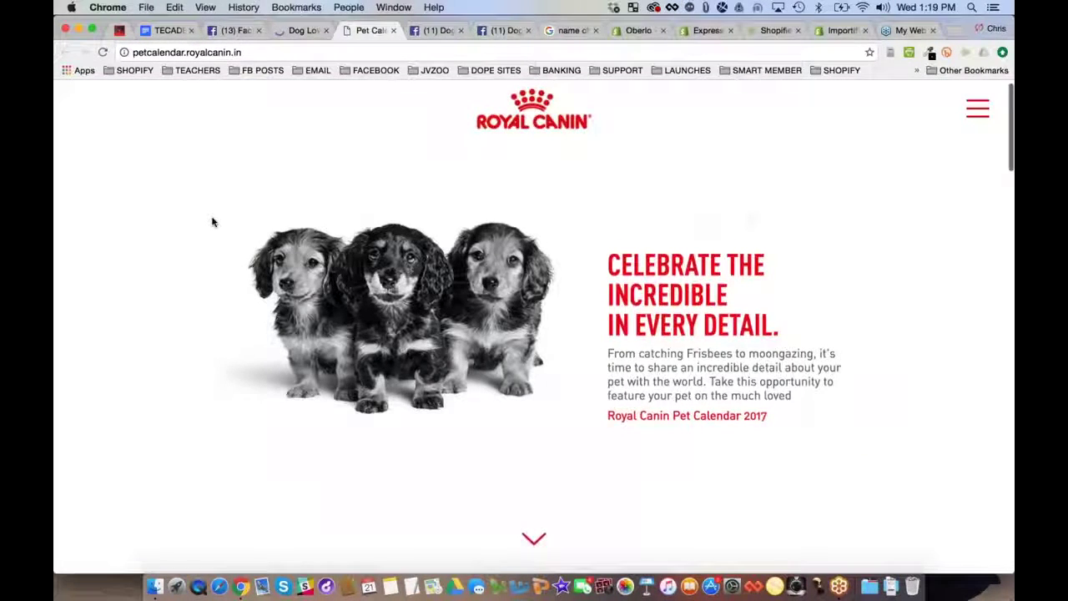
Scan the Royal Canin contest entry form and gallery, then close the Pet Calendar tab
scroll(212, 222, "down", 10)
scroll(212, 222, "down", 5)
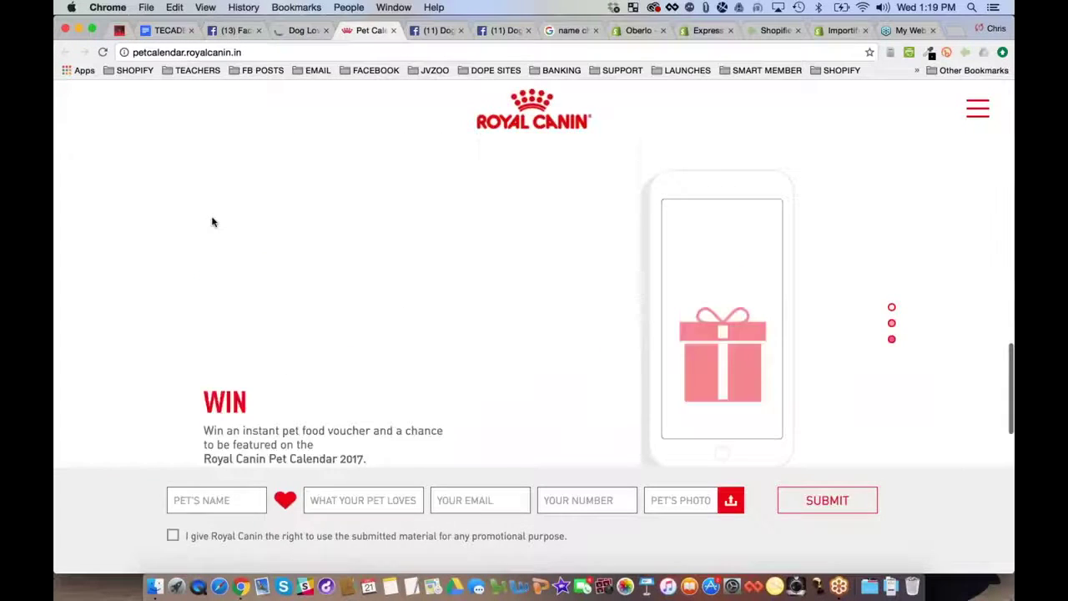
scroll(212, 222, "down", 10)
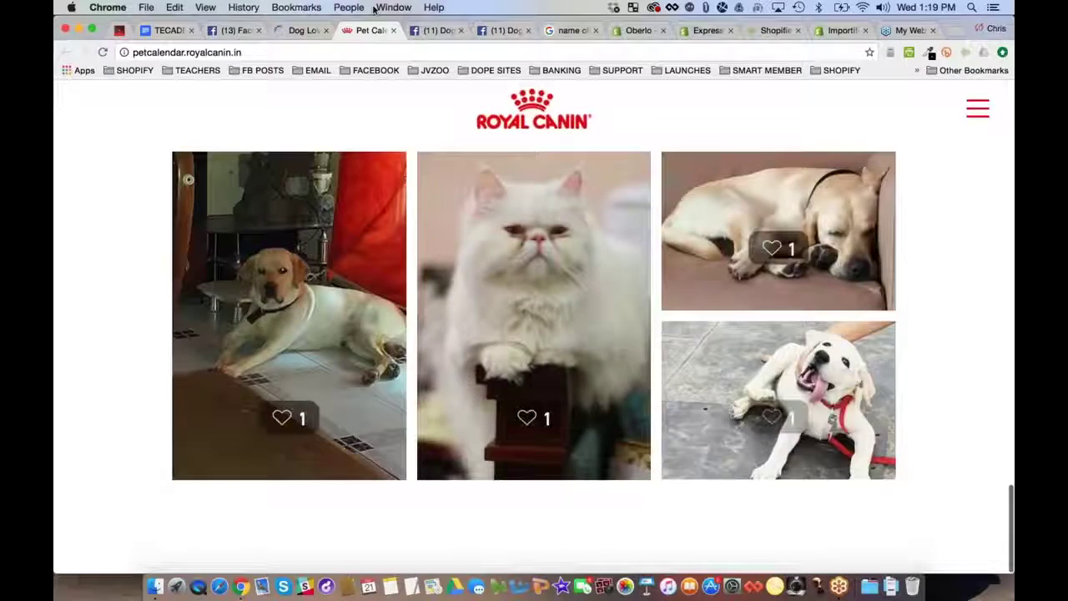
left_click(302, 30)
left_click(391, 30)
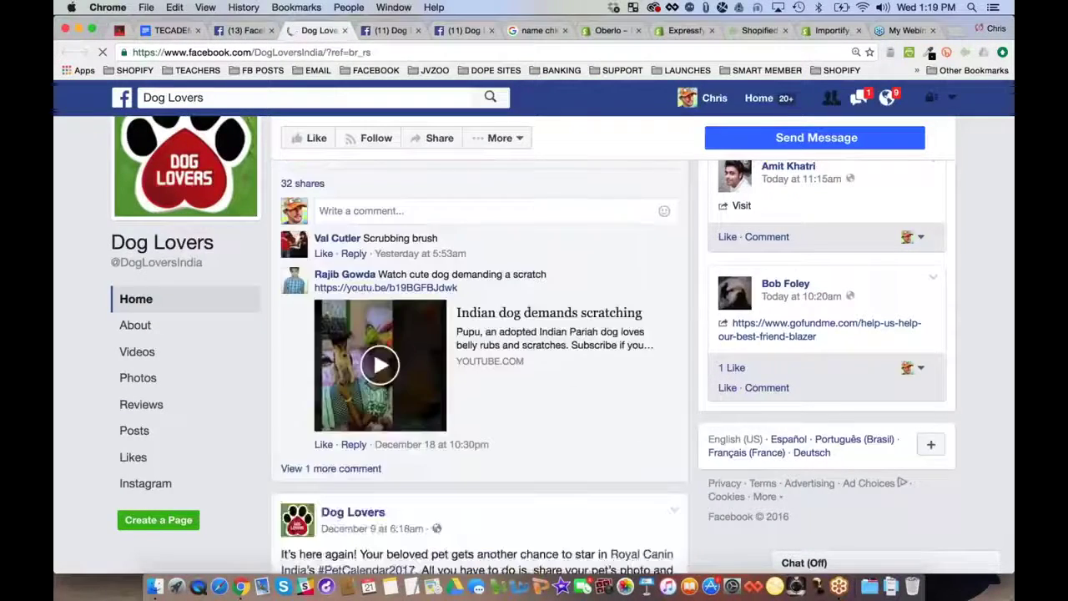
Get back to the 'dog lover' Pages results listing Dog Lovers, Dog Lovers Community and The Best Dog Lovers
scroll(480, 346, "down", 5)
scroll(479, 346, "down", 10)
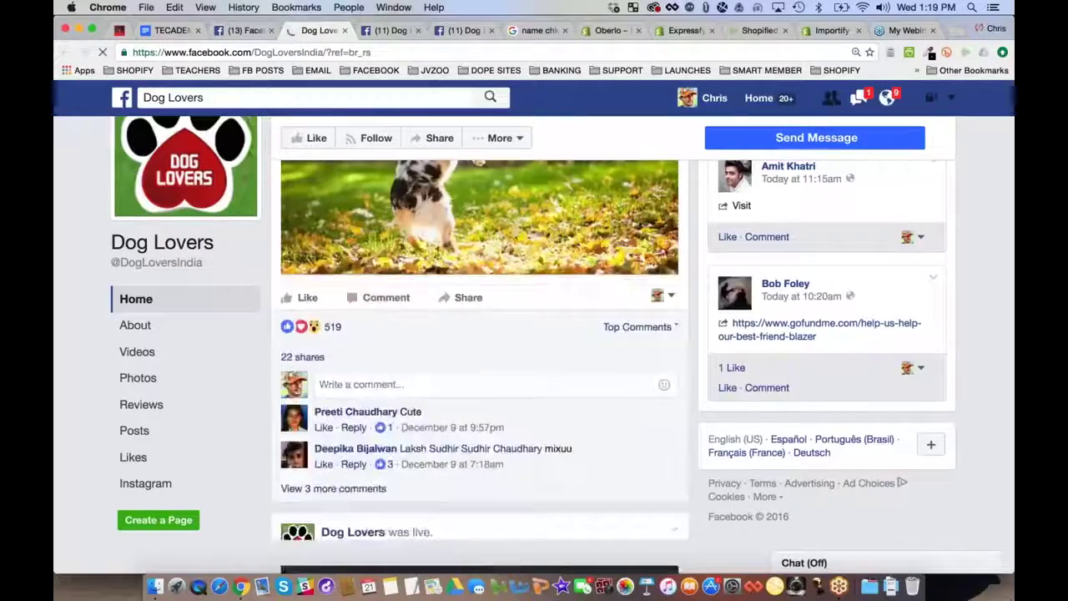
scroll(480, 346, "down", 5)
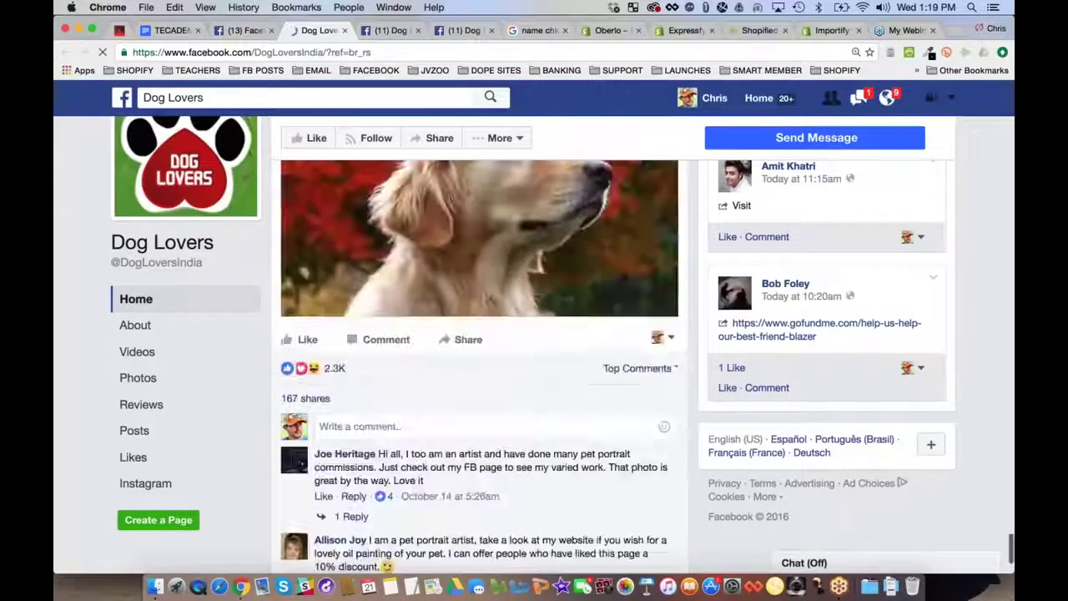
scroll(480, 346, "down", 10)
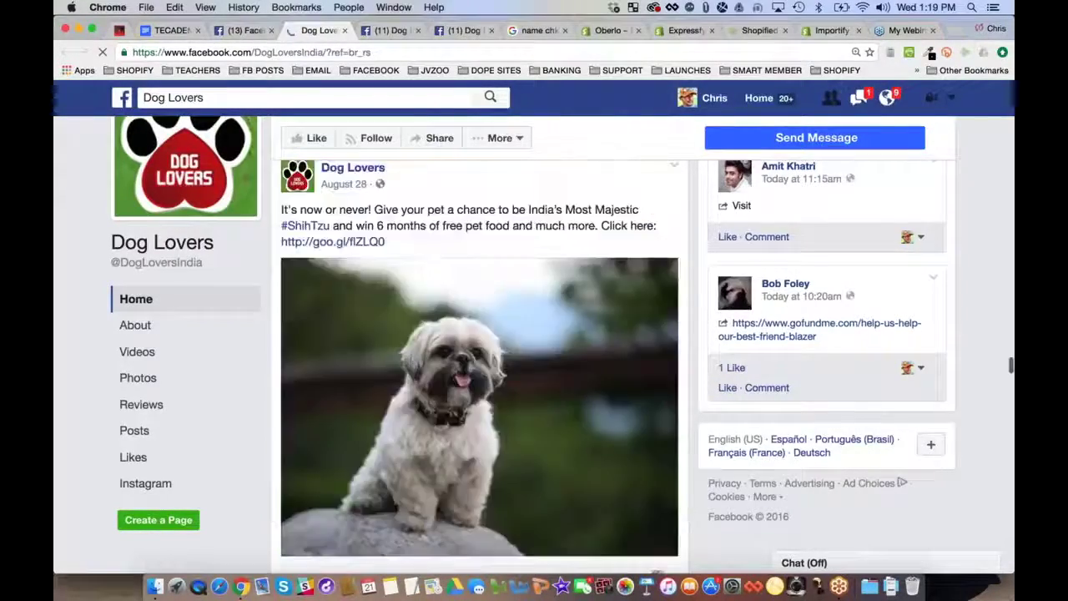
scroll(480, 346, "down", 5)
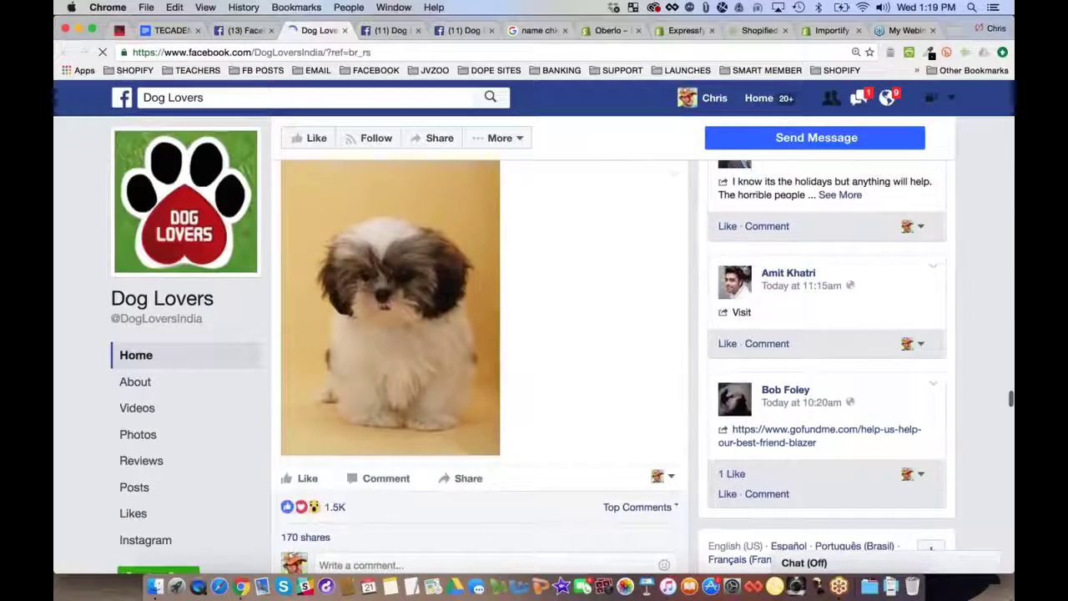
scroll(618, 234, "up", 2)
scroll(617, 234, "down", 3)
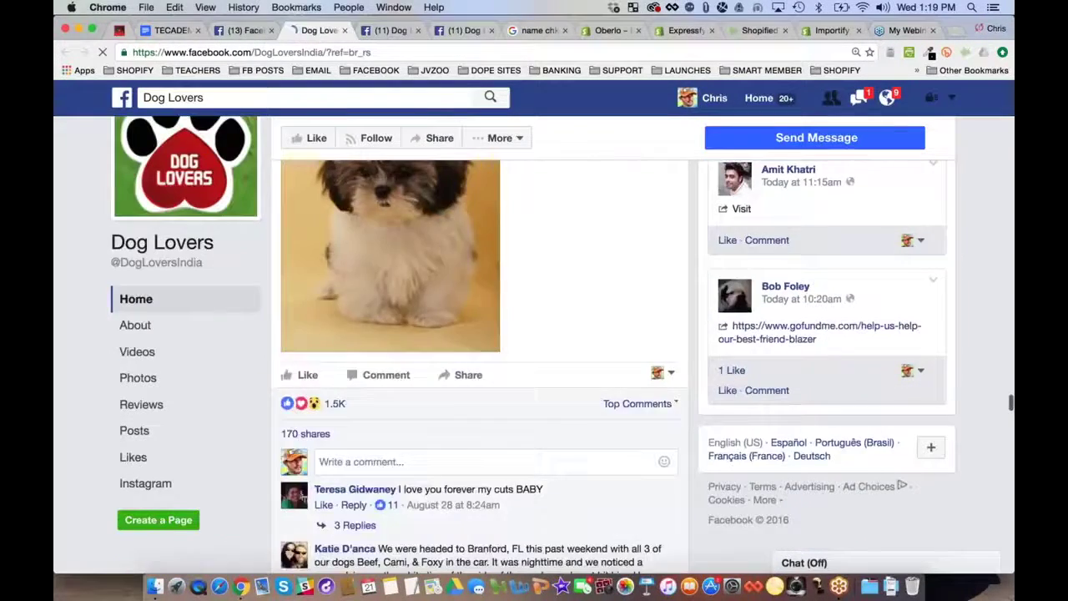
scroll(479, 346, "down", 8)
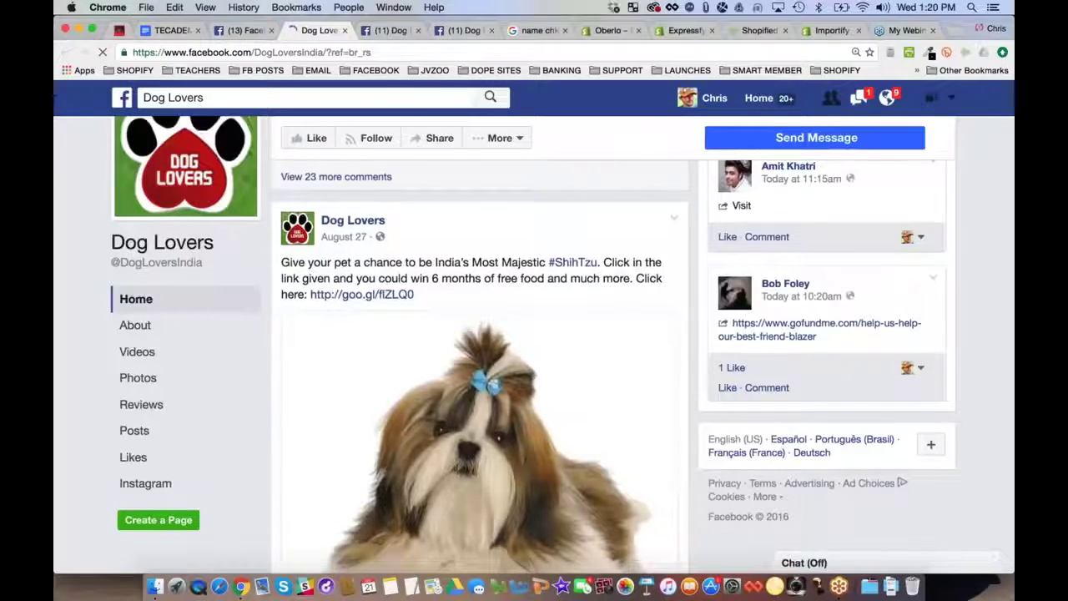
scroll(636, 265, "down", 8)
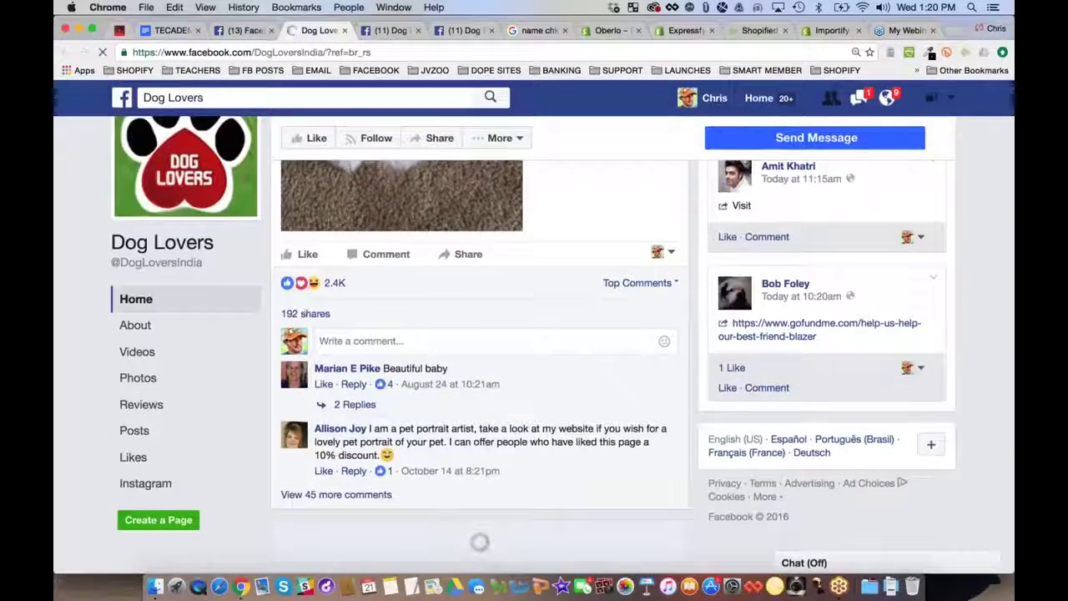
scroll(480, 346, "down", 3)
scroll(480, 346, "up", 5)
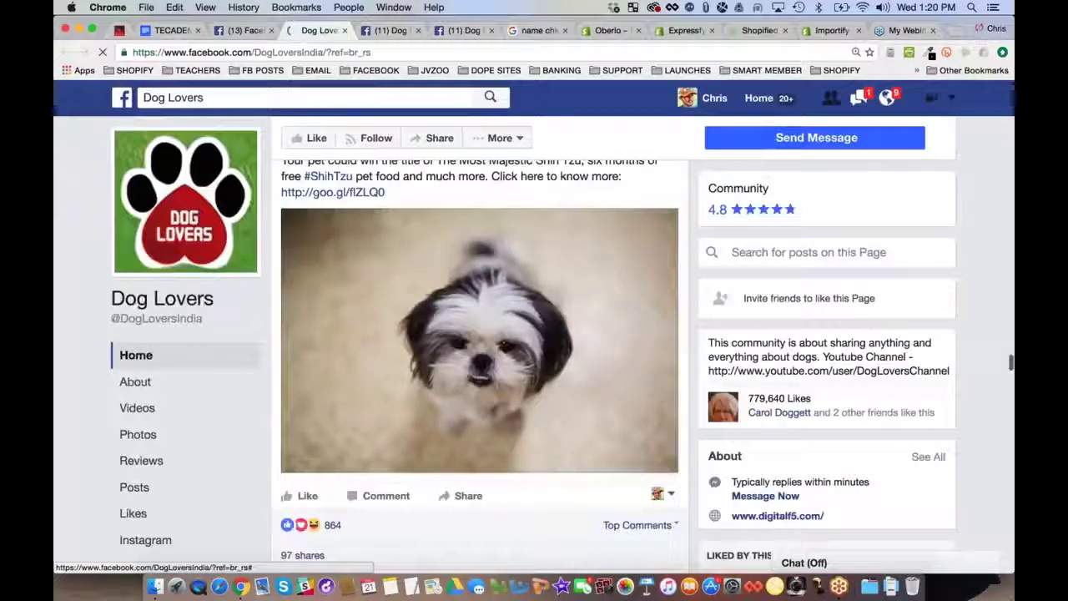
scroll(480, 346, "up", 10)
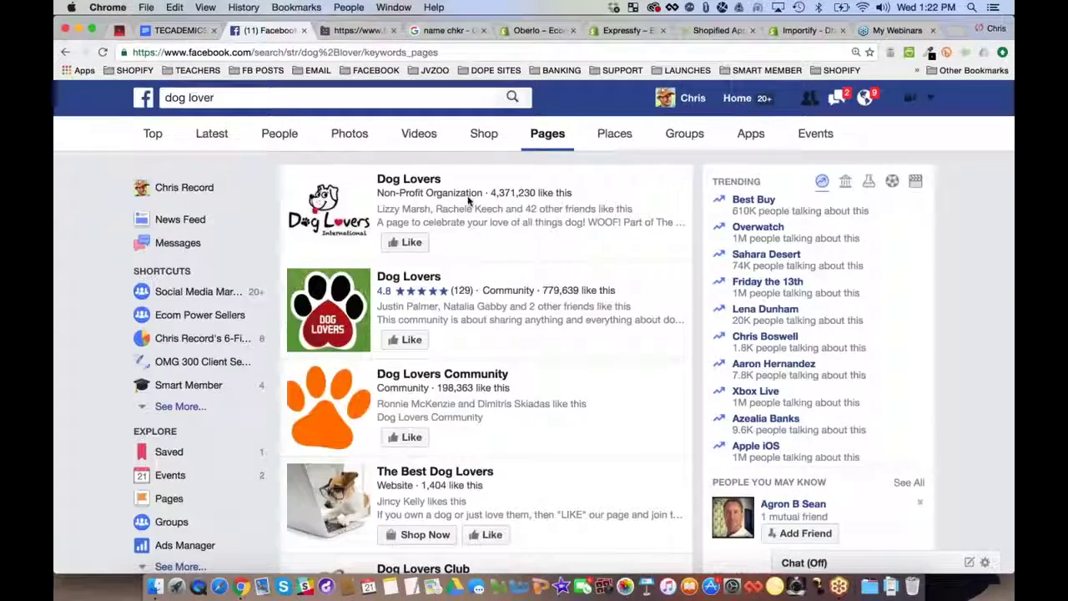
Open the 84,666-like Dog Lovers result in a new tab and switch to it
scroll(631, 292, "down", 6)
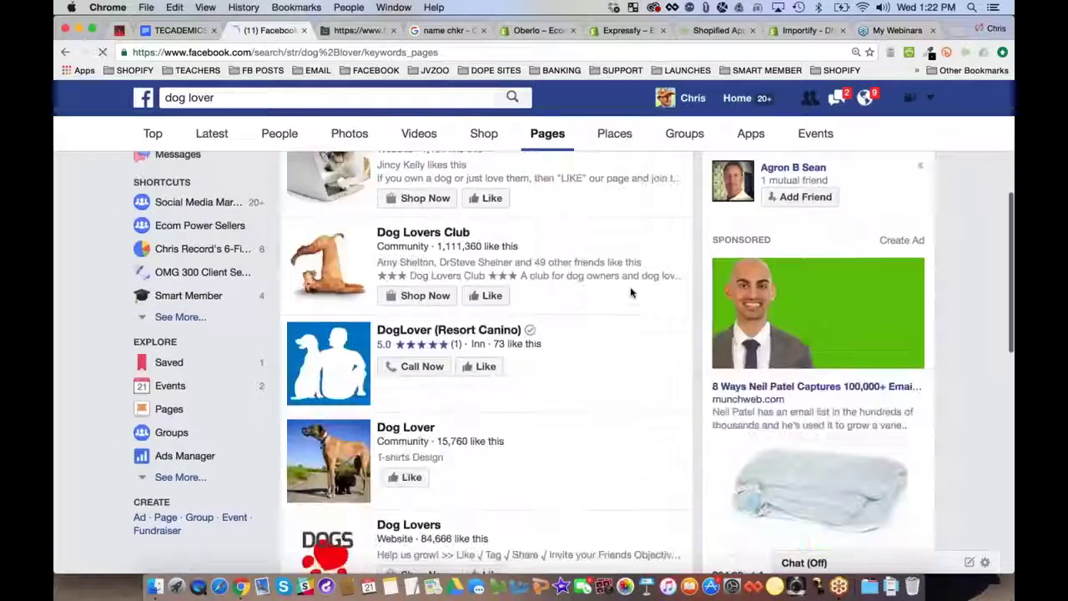
scroll(631, 292, "down", 2)
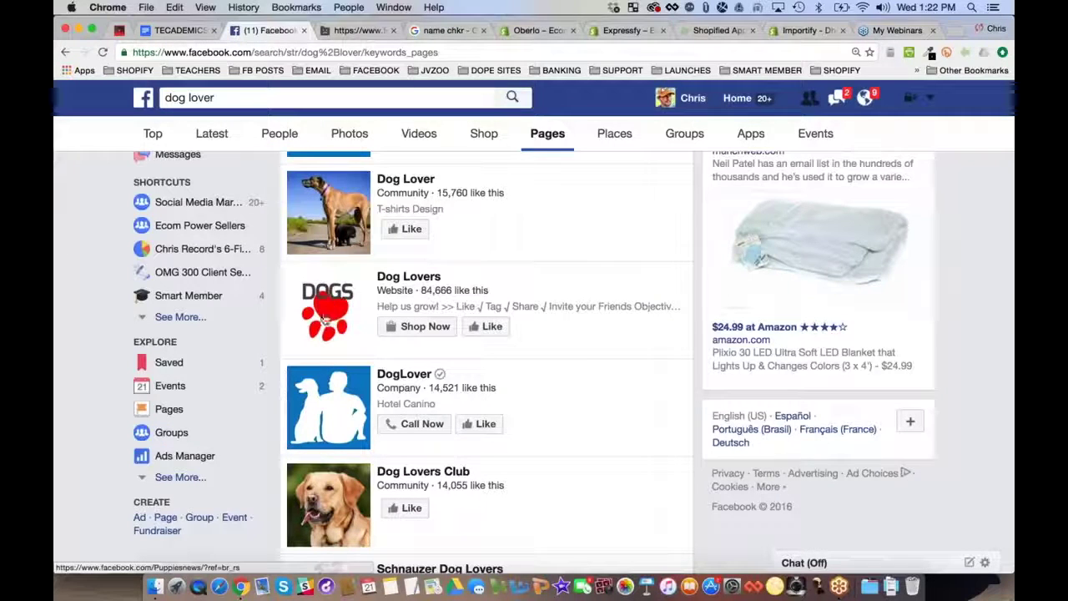
left_click(414, 277, "super")
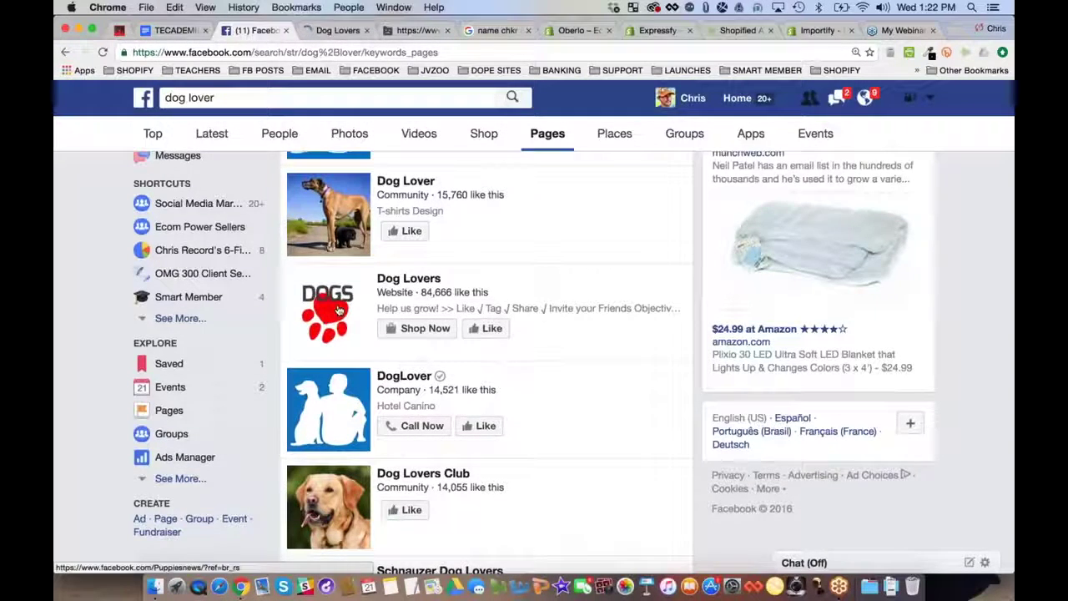
key("ctrl+Tab")
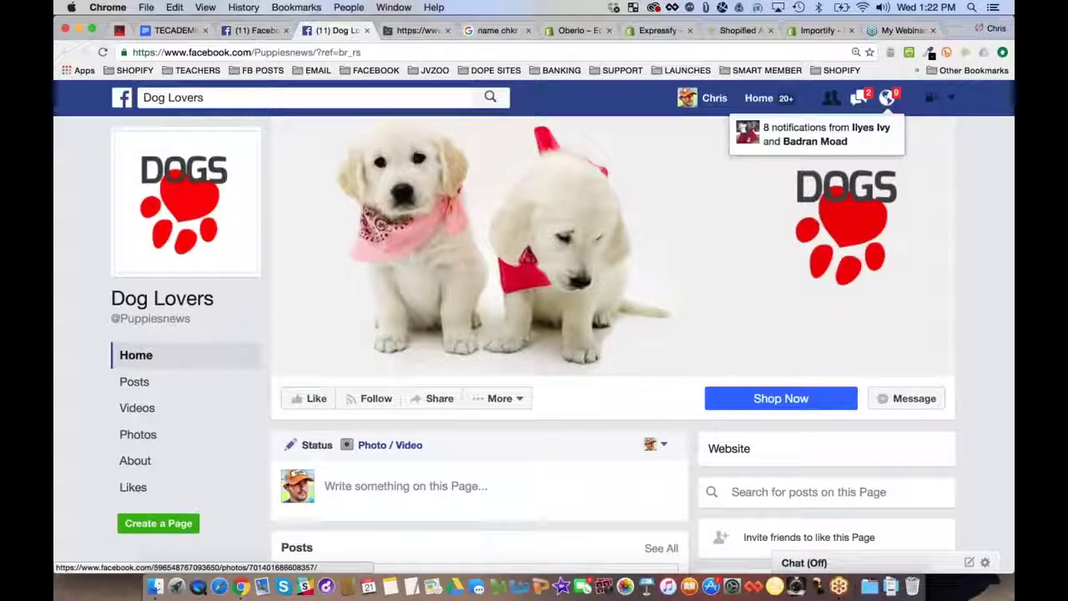
scroll(436, 228, "down", 1)
scroll(435, 228, "down", 5)
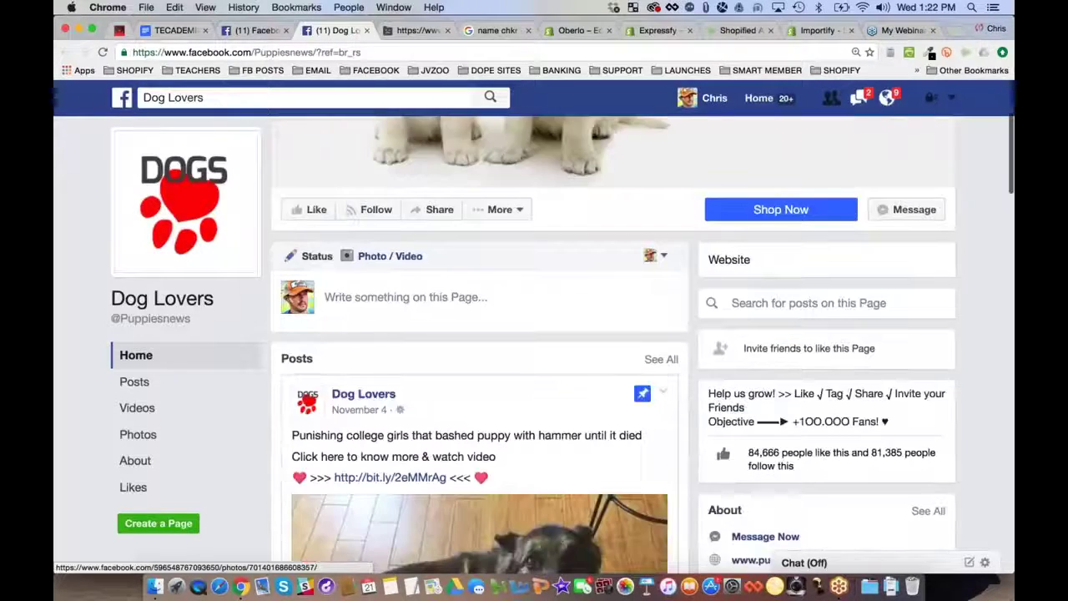
scroll(579, 322, "down", 5)
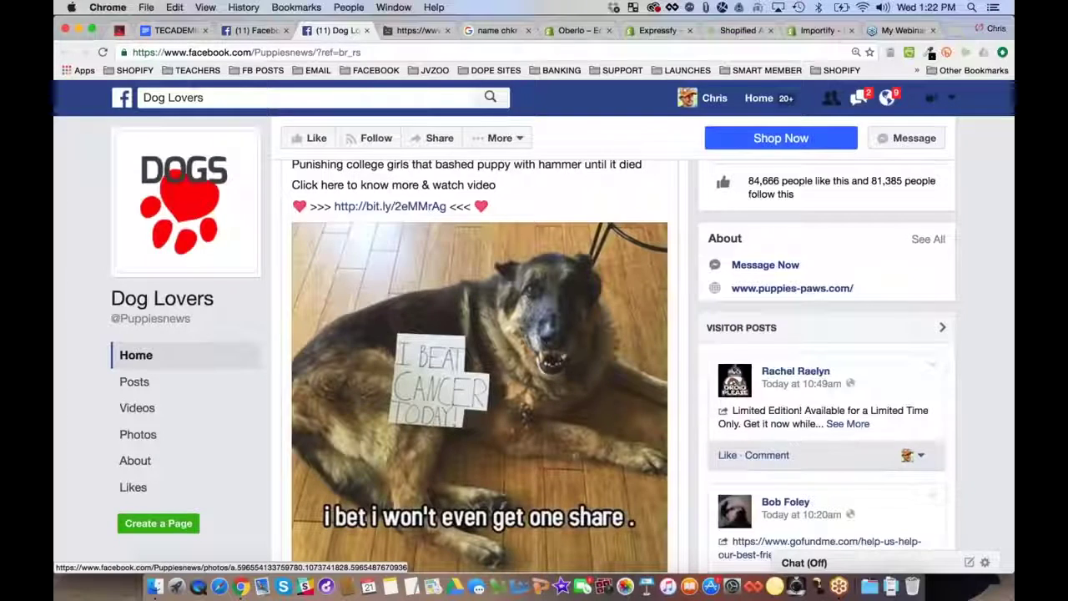
left_click(385, 207)
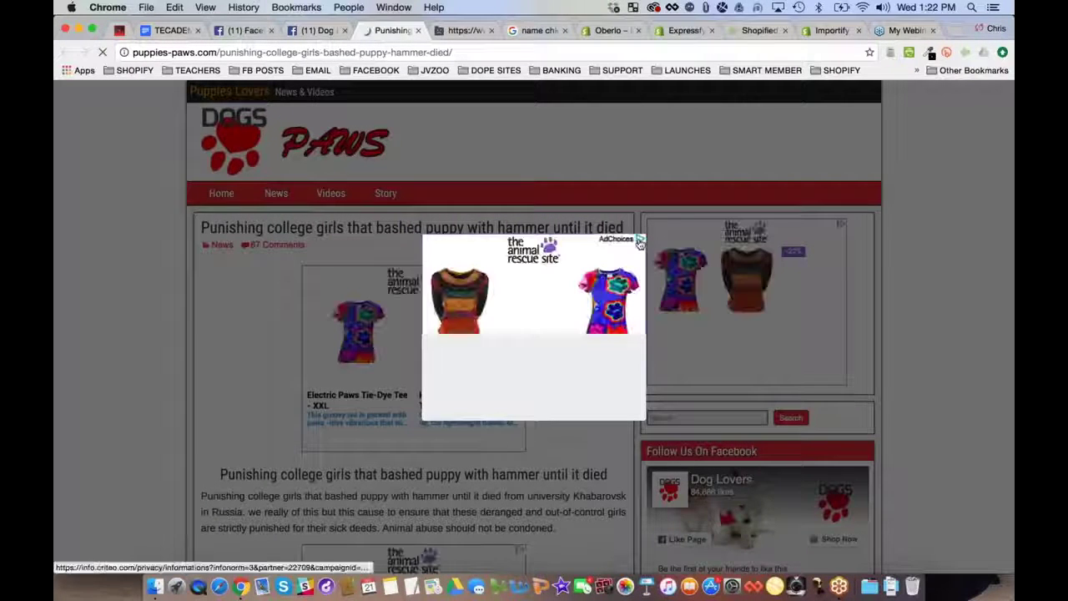
left_click(420, 30)
scroll(480, 334, "down", 3)
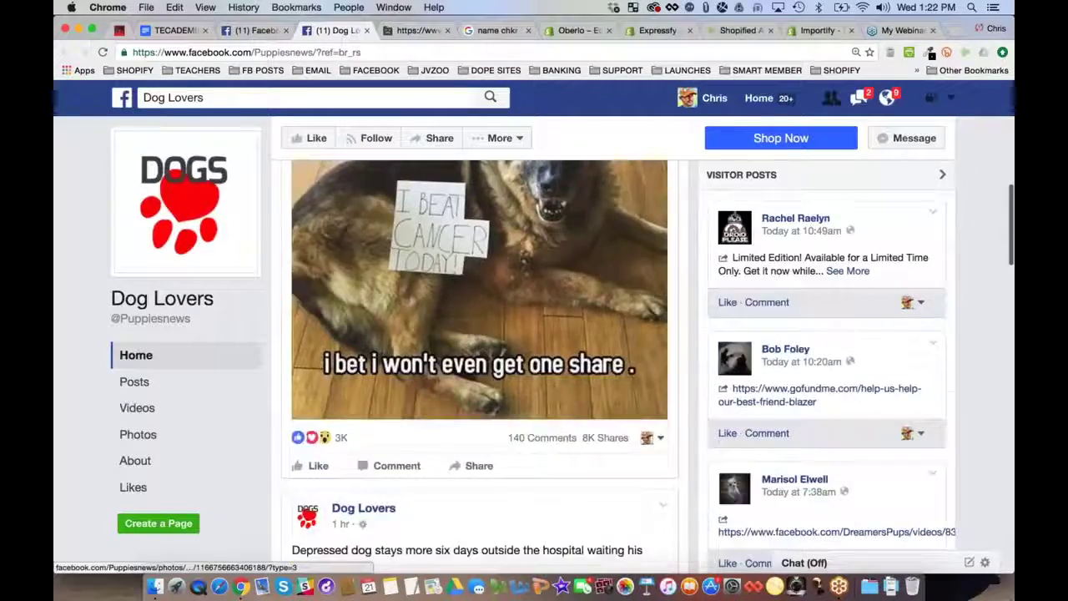
scroll(479, 334, "down", 10)
scroll(480, 367, "down", 6)
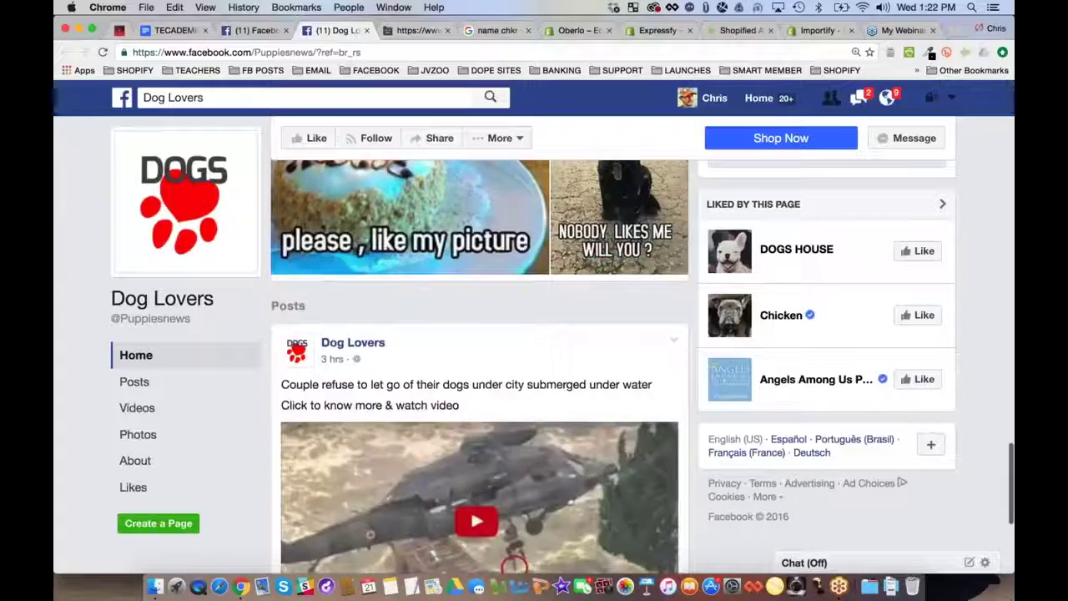
scroll(480, 367, "up", 3)
scroll(480, 367, "down", 5)
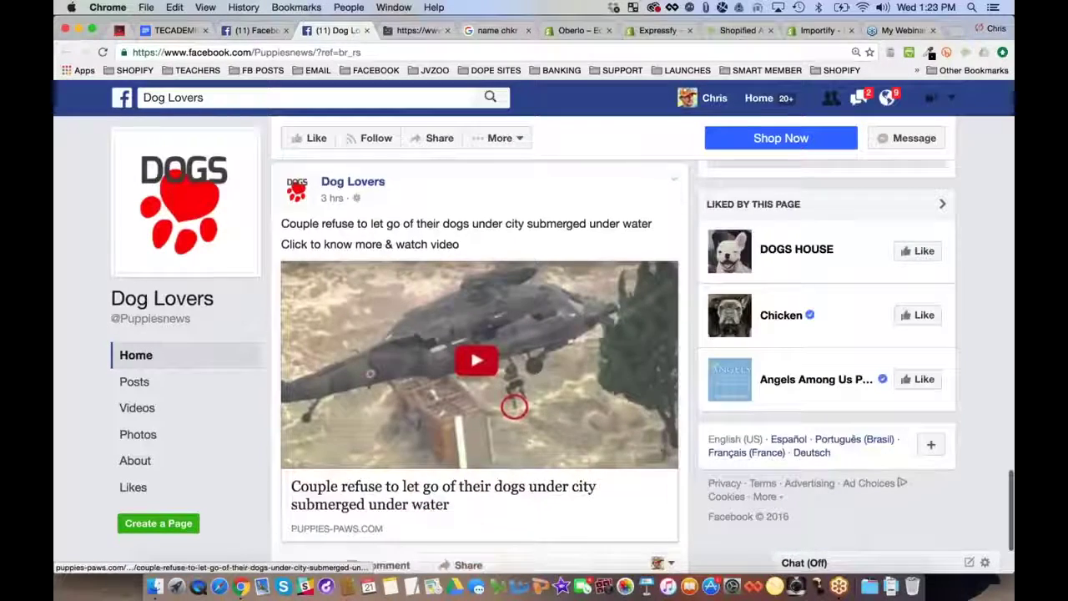
scroll(479, 367, "down", 3)
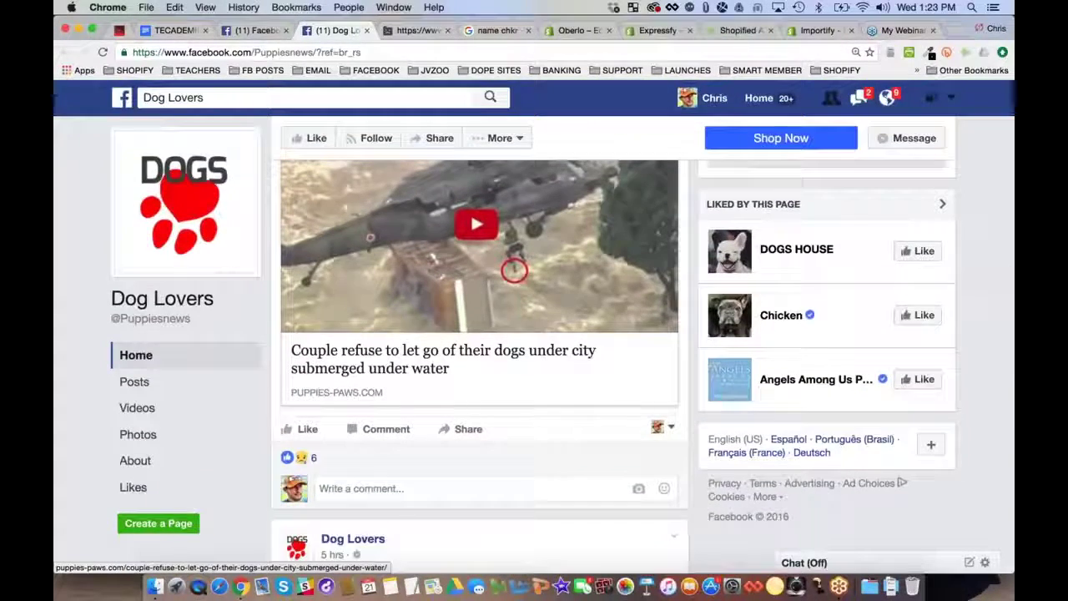
scroll(514, 269, "down", 3)
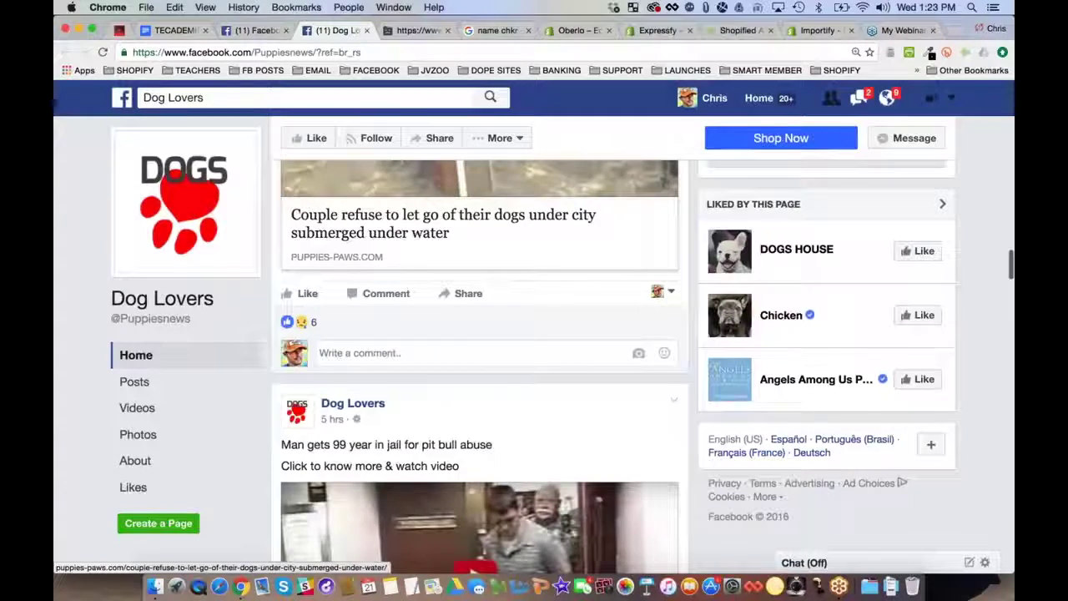
scroll(480, 367, "down", 10)
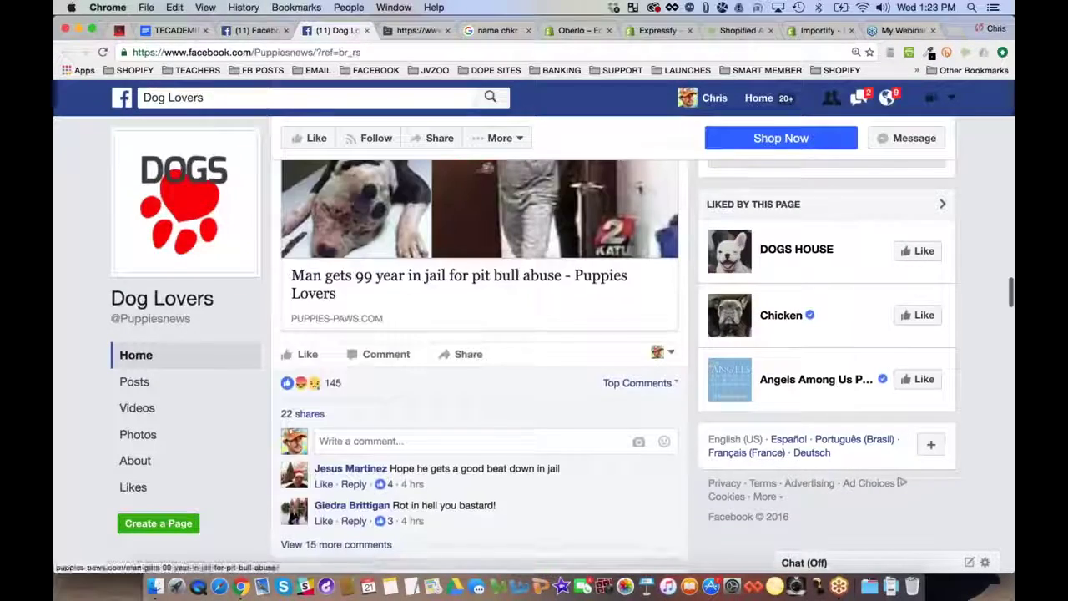
scroll(520, 317, "down", 8)
scroll(520, 317, "up", 13)
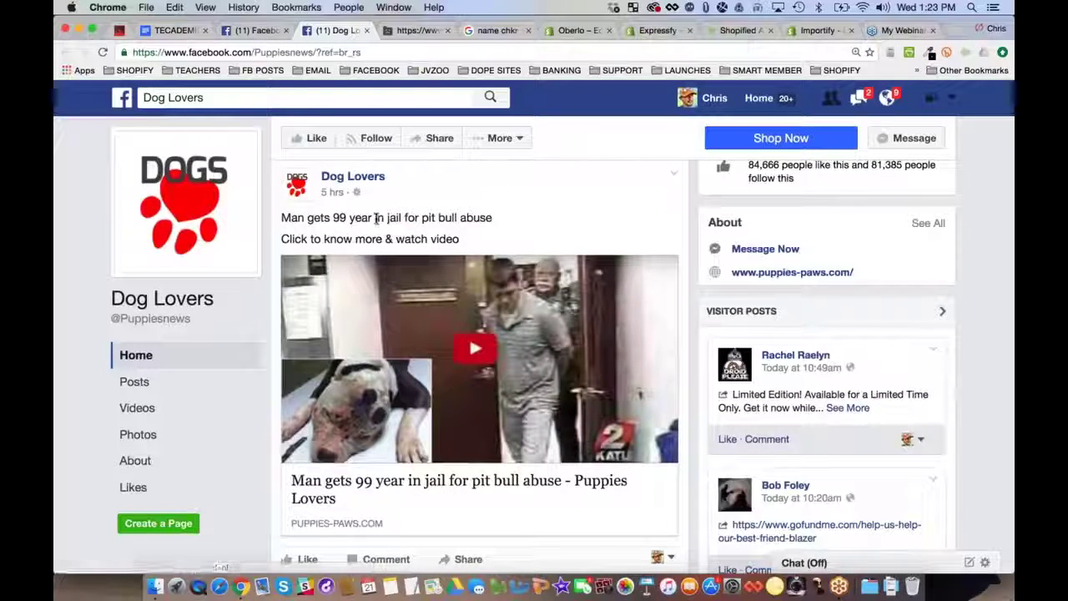
scroll(480, 334, "down", 2)
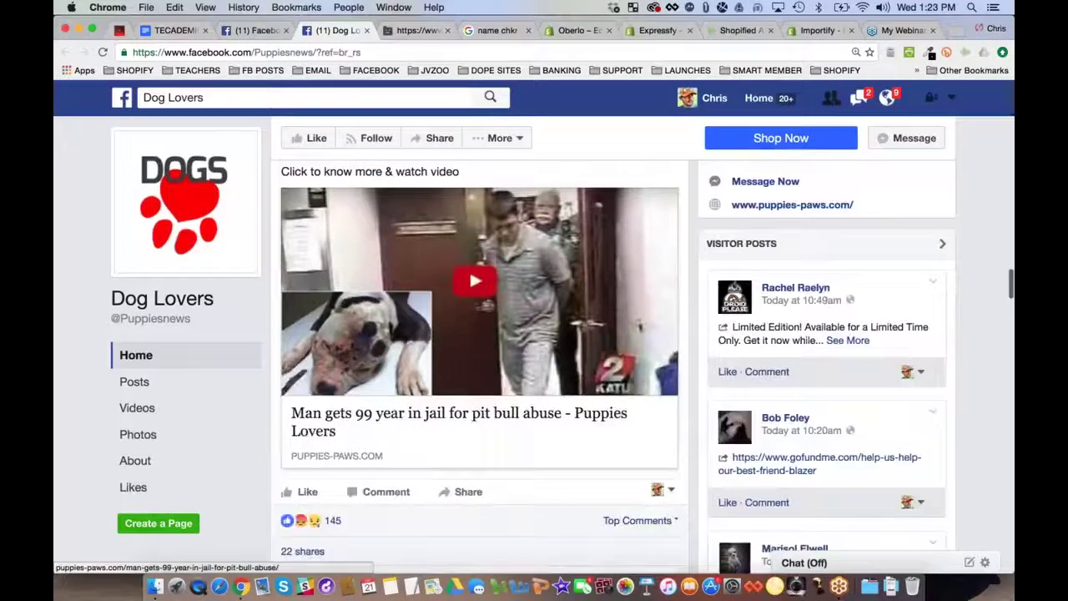
scroll(480, 334, "down", 15)
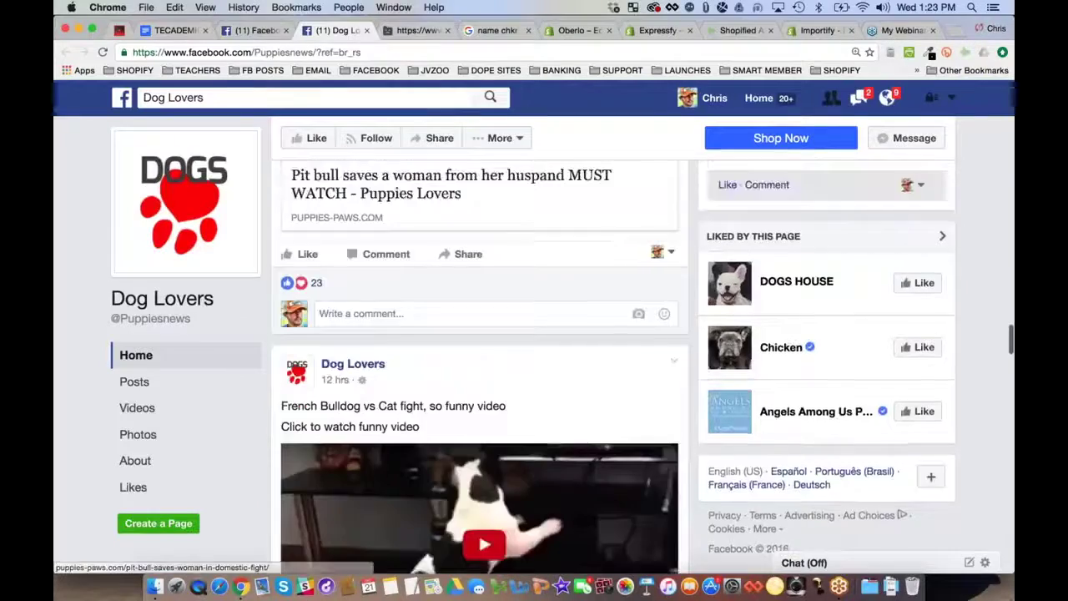
scroll(480, 334, "up", 10)
scroll(480, 334, "down", 9)
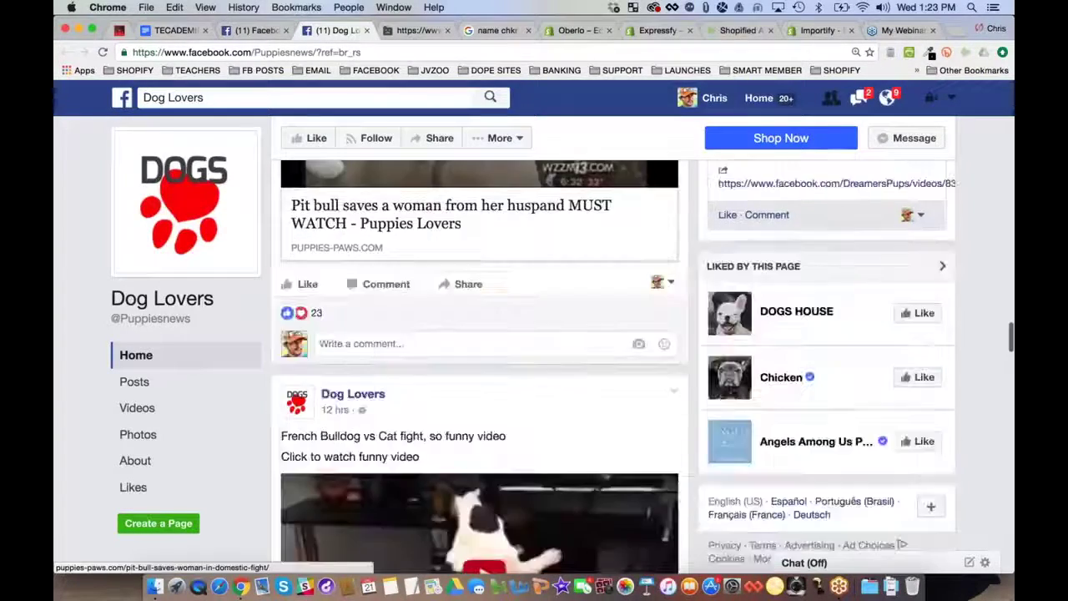
scroll(480, 334, "down", 18)
scroll(479, 334, "down", 20)
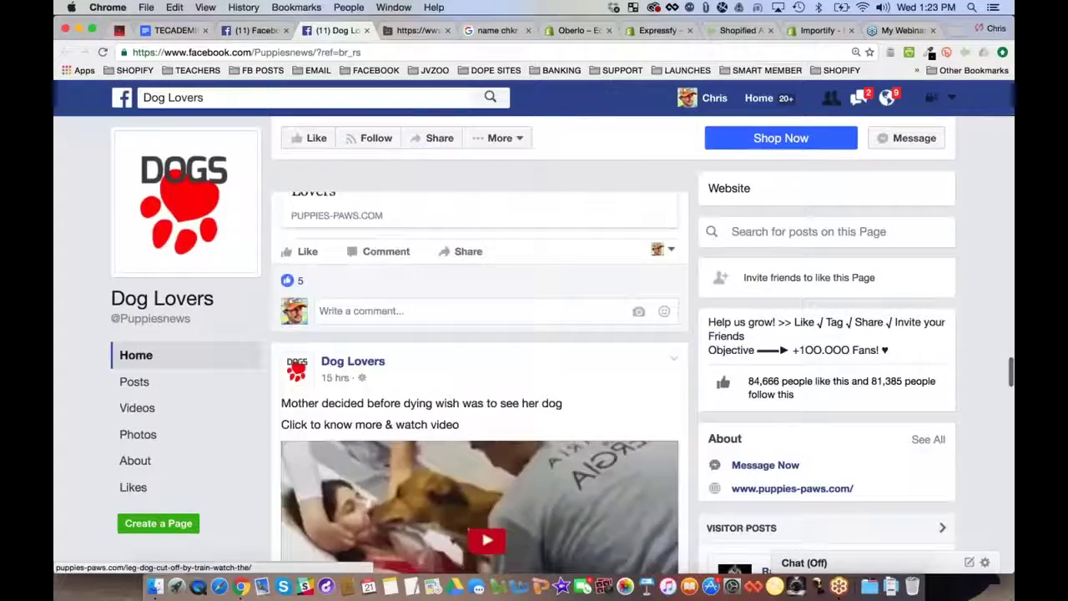
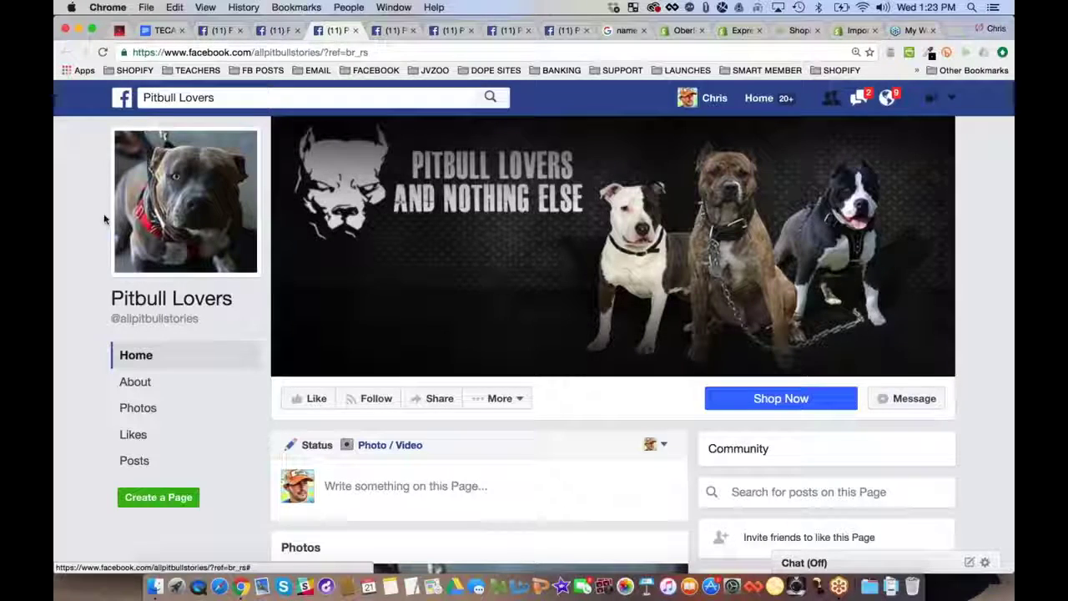
Scroll the Pitbull Lovers timeline down to the pinned 'Want this? Grab it now' shirt post
scroll(99, 221, "down", 1)
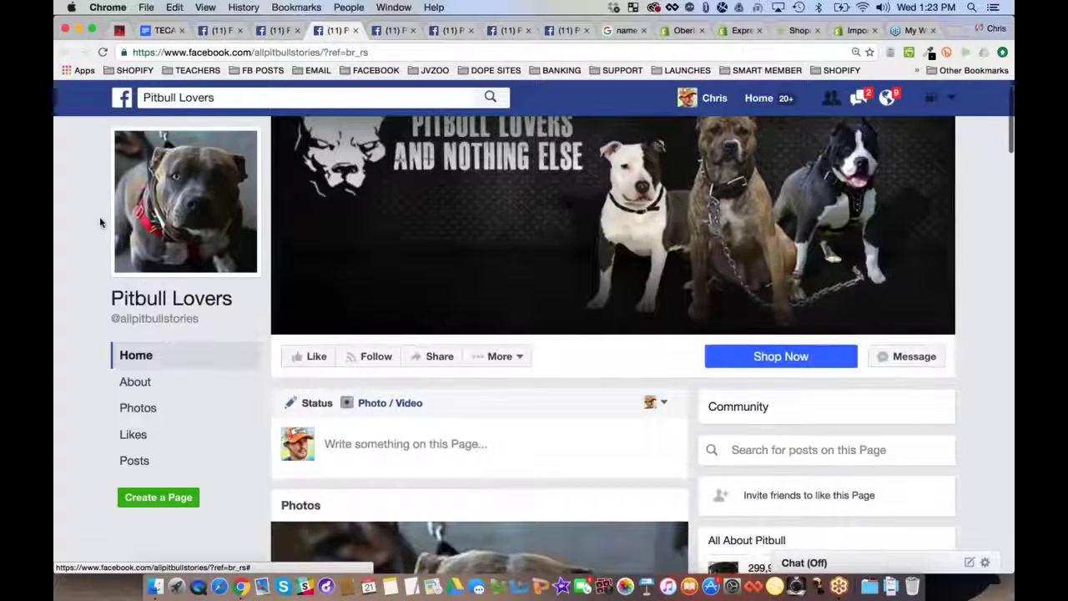
scroll(99, 221, "down", 5)
scroll(99, 221, "down", 6)
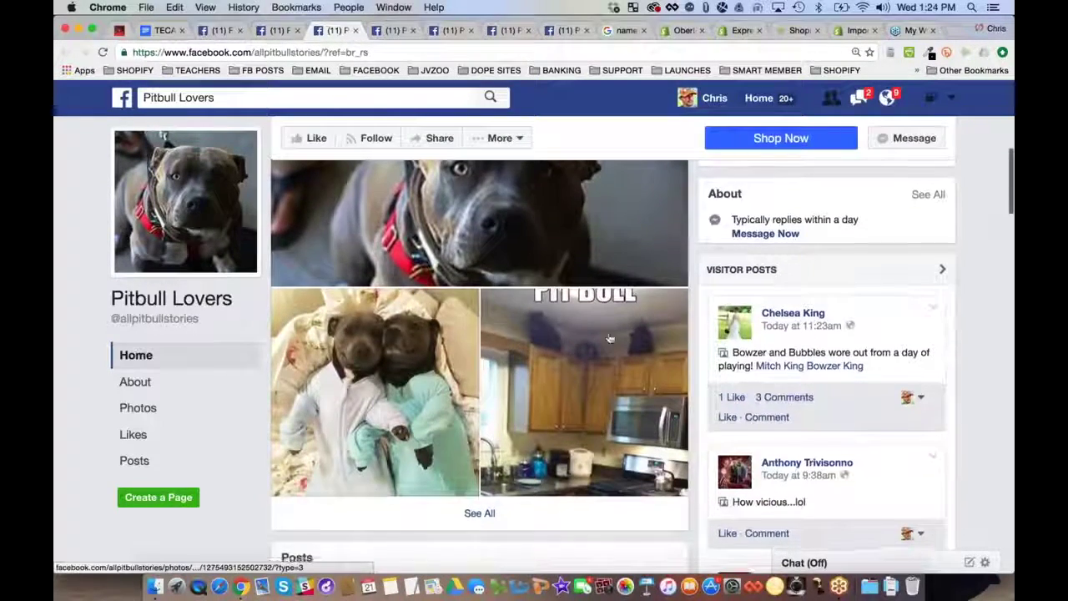
scroll(480, 367, "up", 3)
scroll(480, 367, "down", 2)
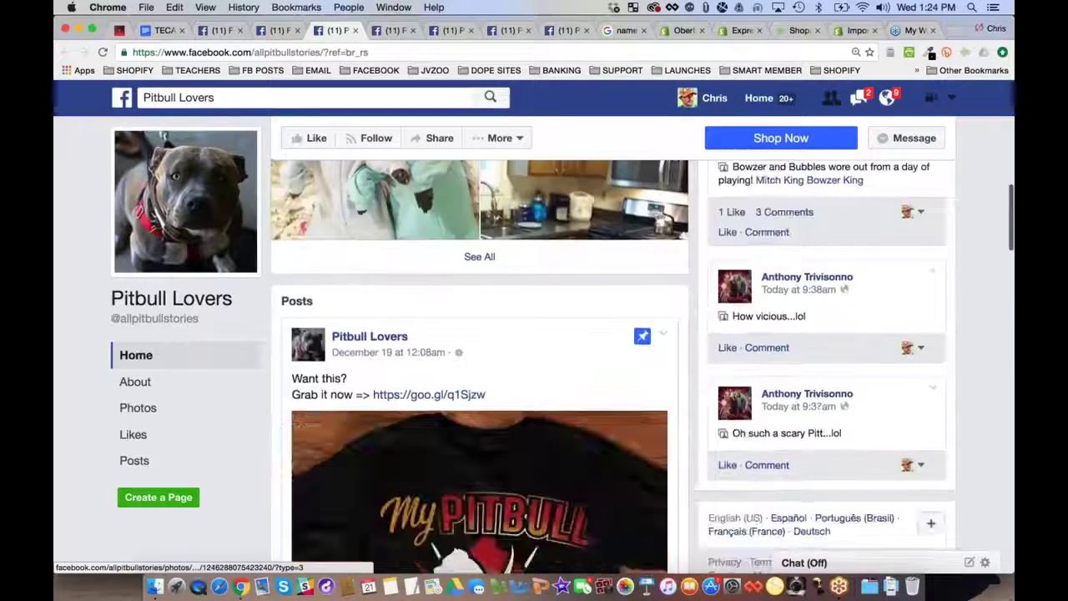
scroll(480, 367, "down", 3)
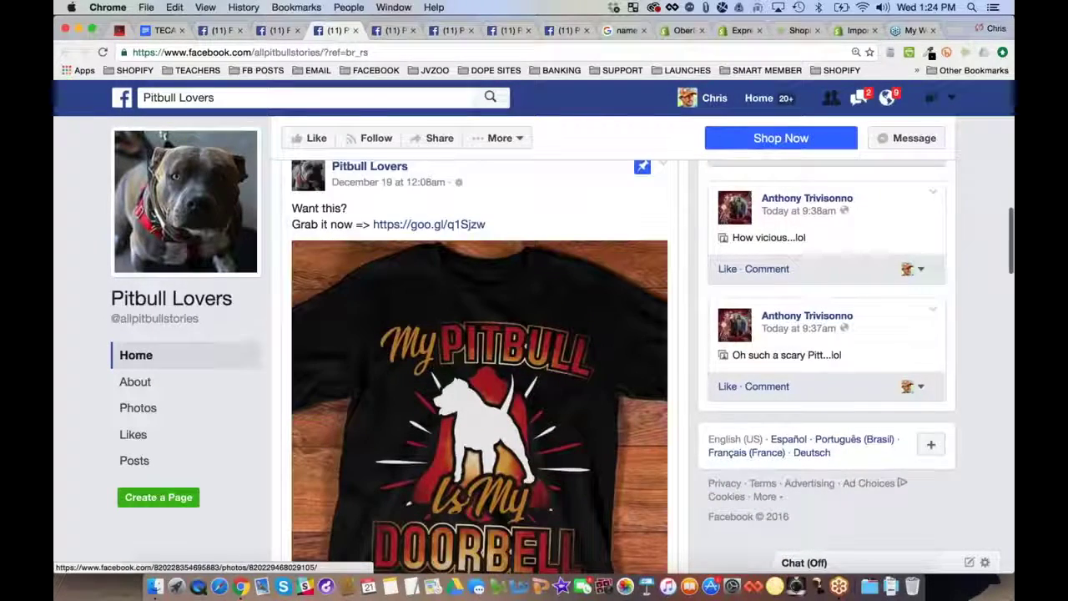
scroll(72, 262, "down", 1)
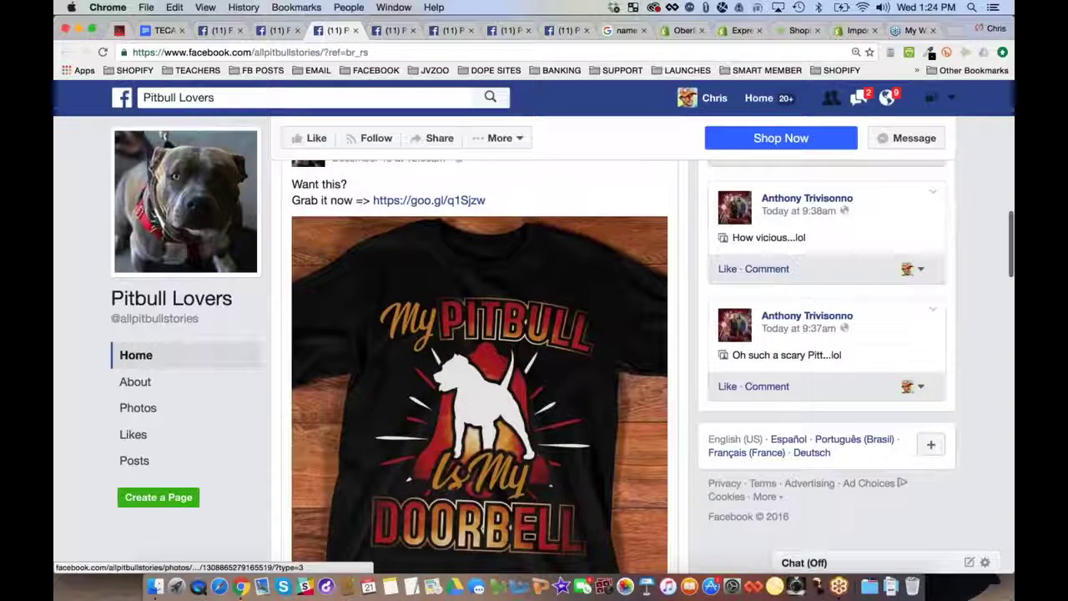
scroll(421, 287, "down", 1)
scroll(506, 442, "down", 4)
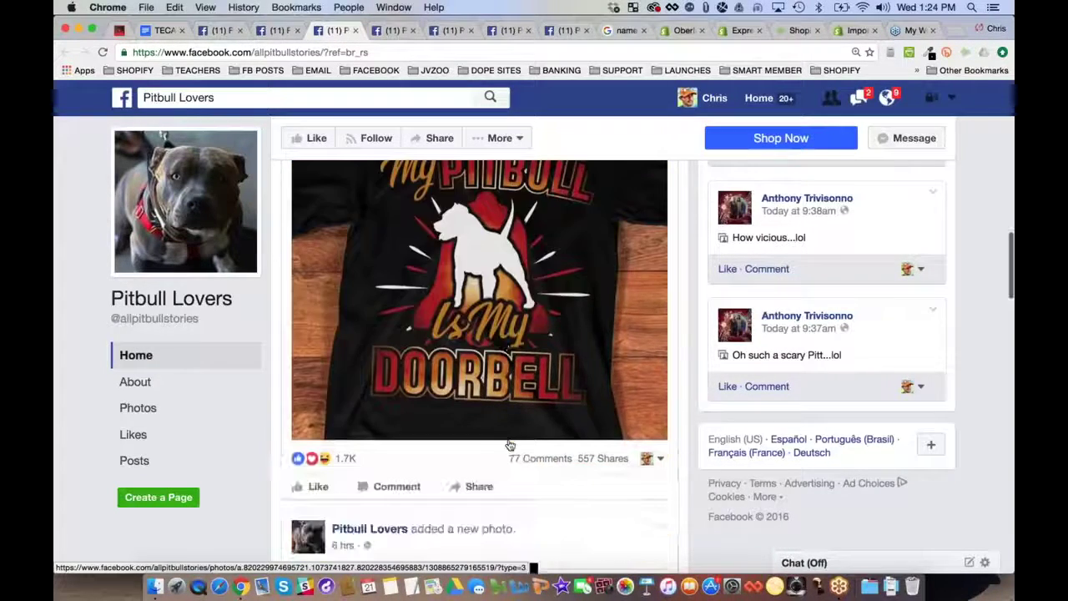
mouse_move(347, 404)
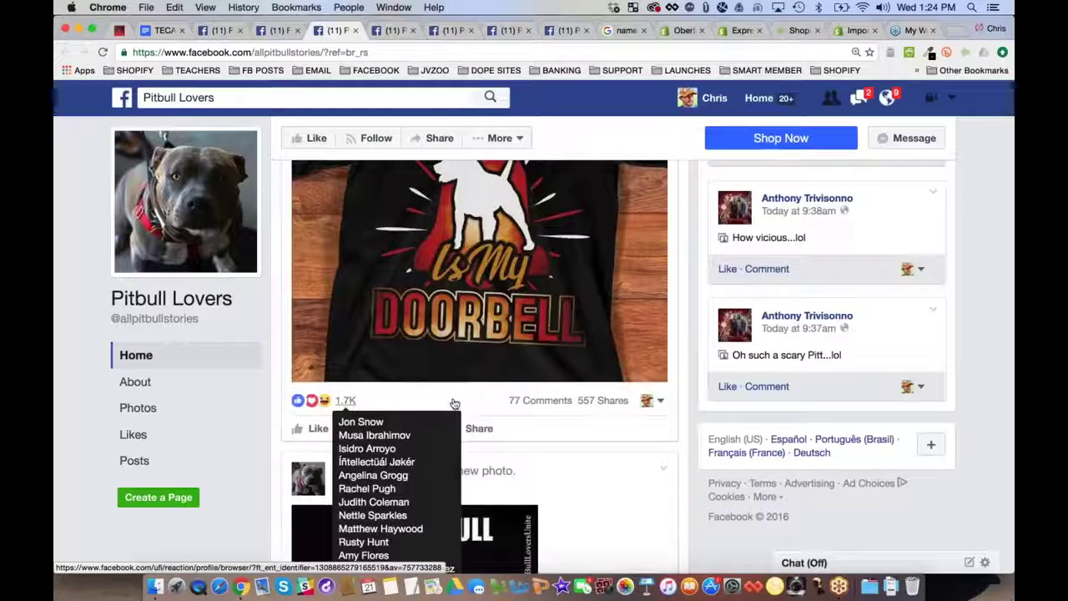
scroll(451, 333, "up", 5)
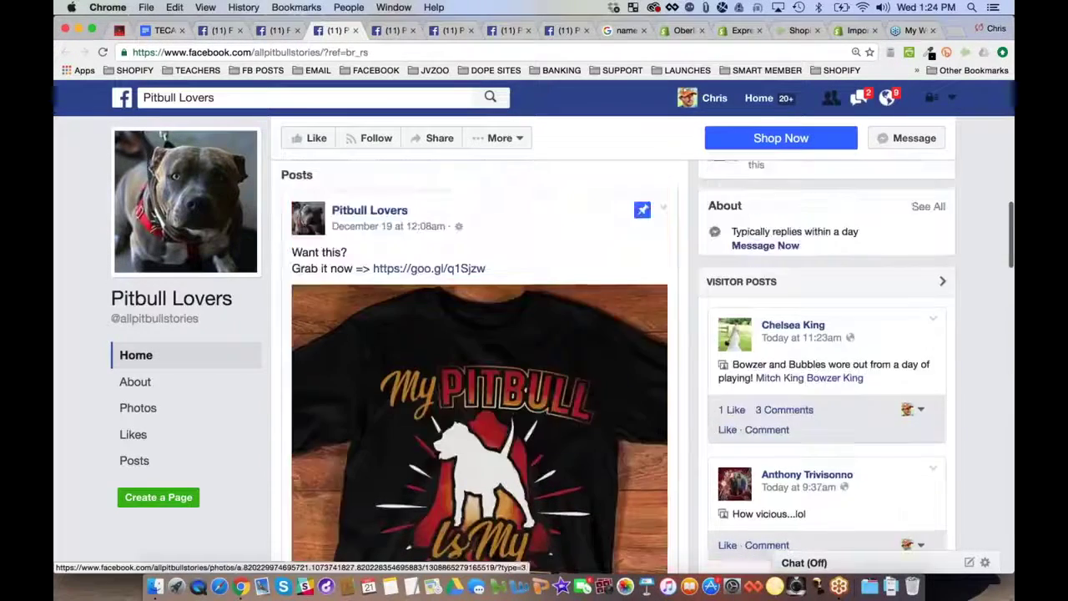
left_click(433, 320)
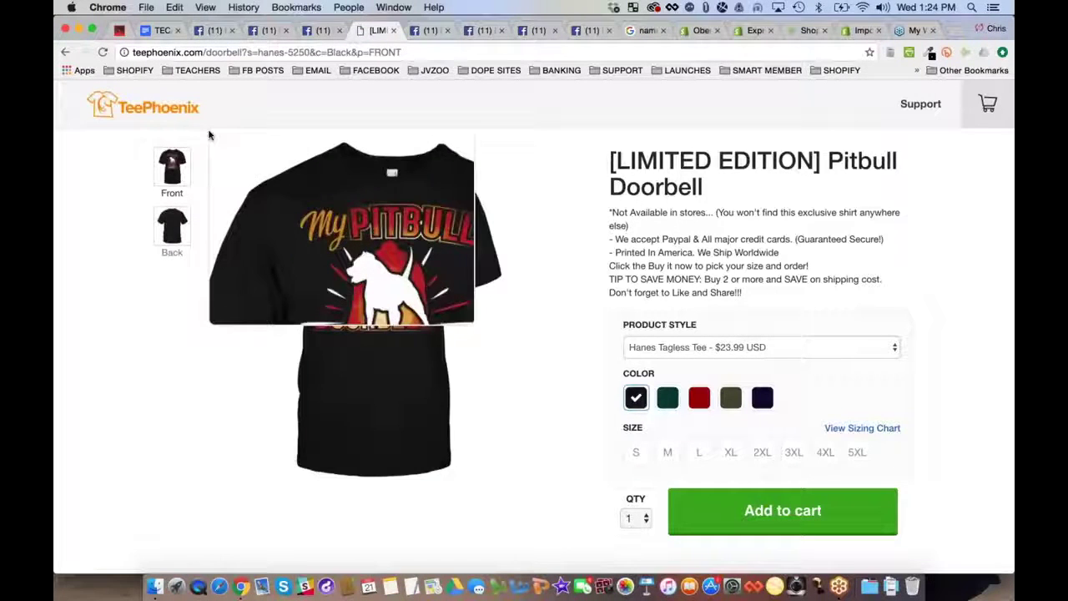
scroll(91, 301, "down", 1)
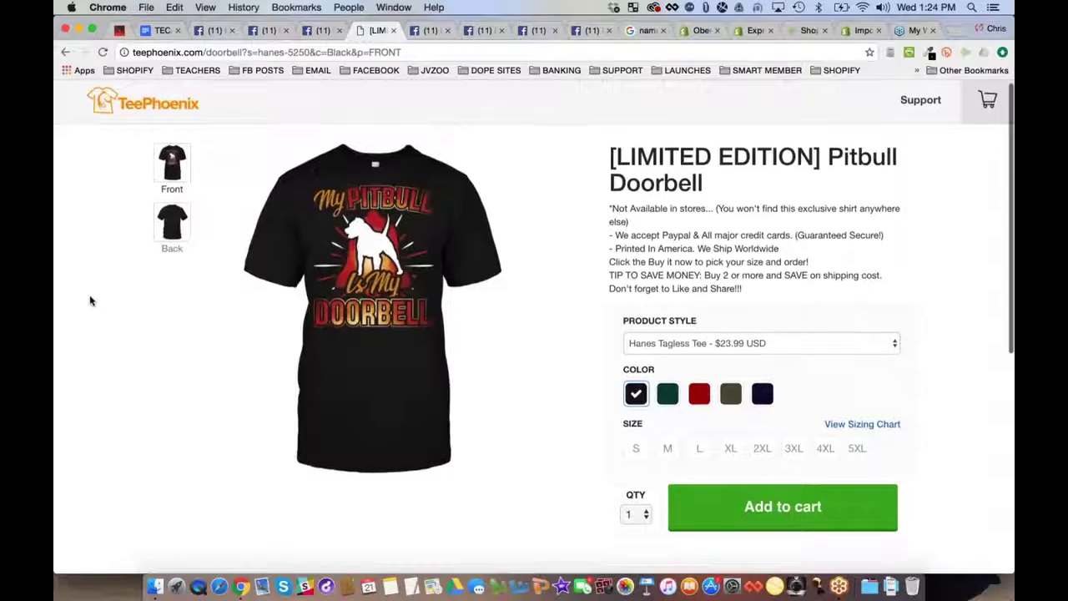
scroll(91, 300, "down", 10)
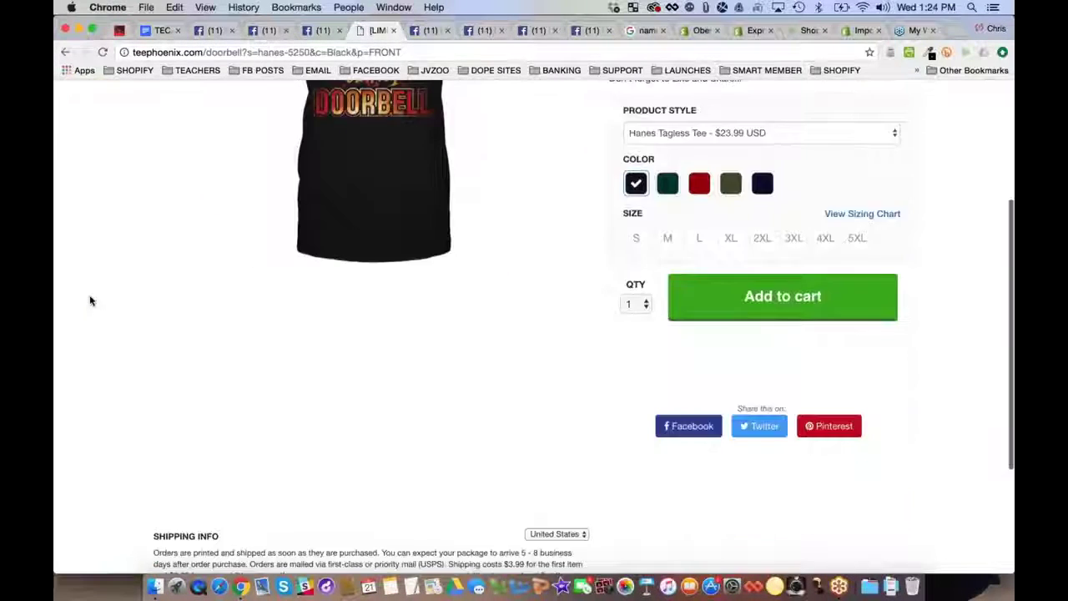
scroll(91, 301, "up", 10)
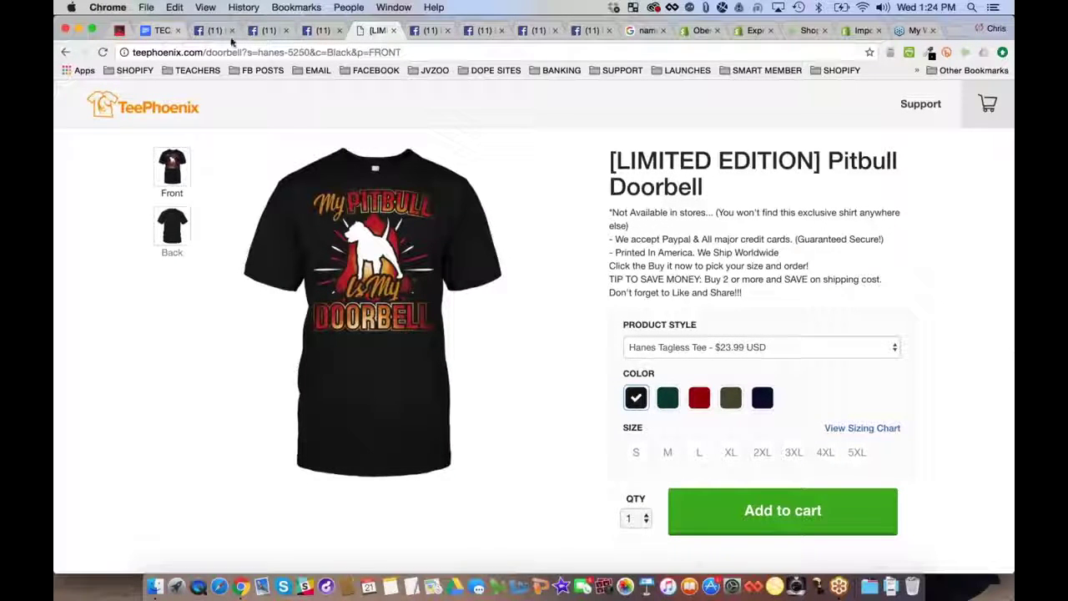
left_click(393, 30)
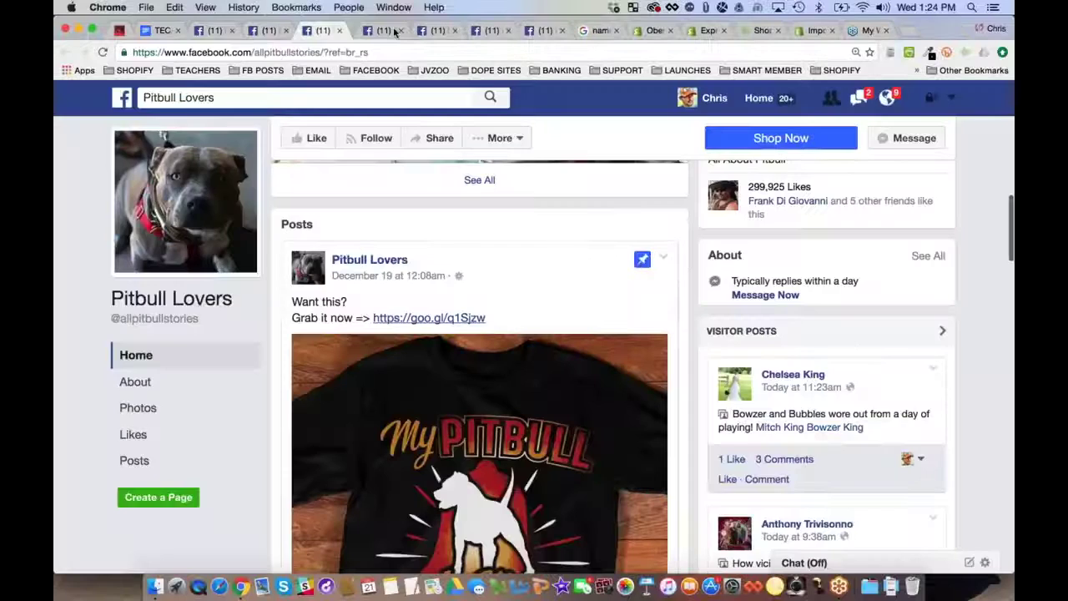
scroll(526, 436, "down", 10)
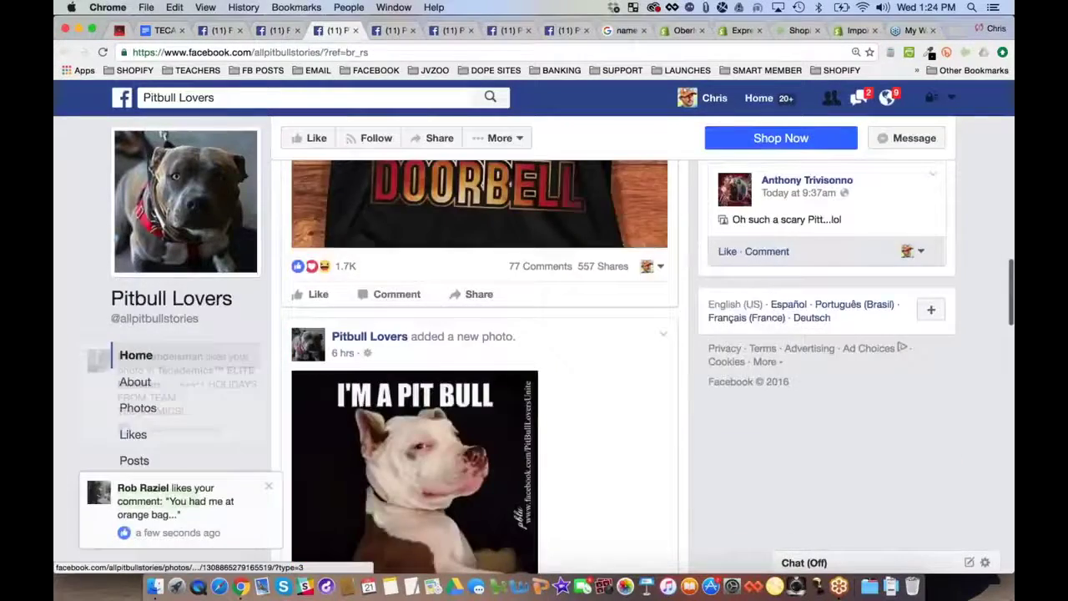
scroll(469, 293, "up", 3)
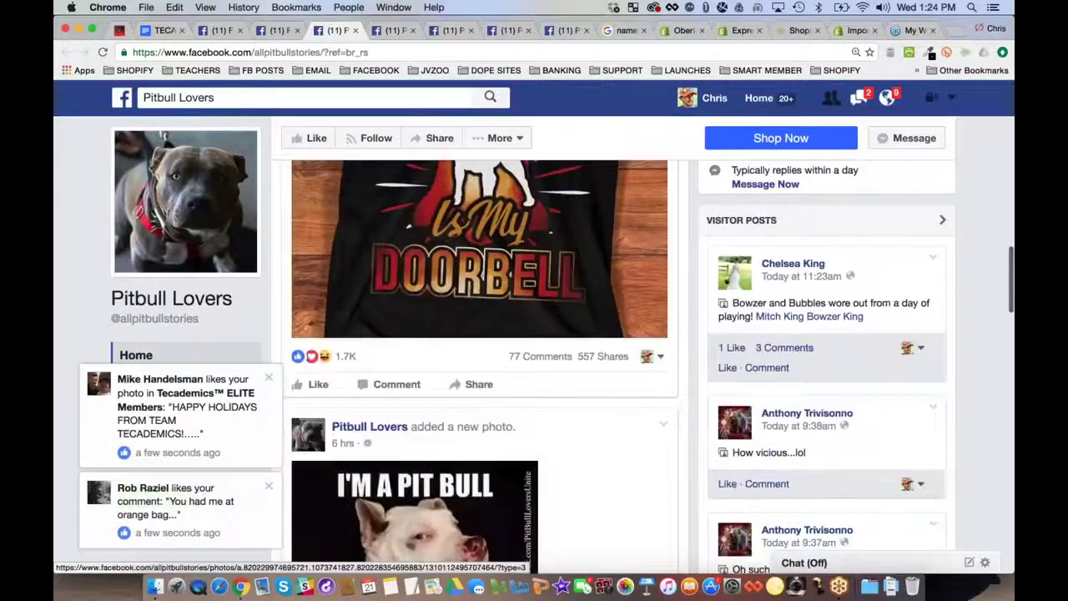
scroll(446, 404, "up", 8)
scroll(447, 404, "down", 6)
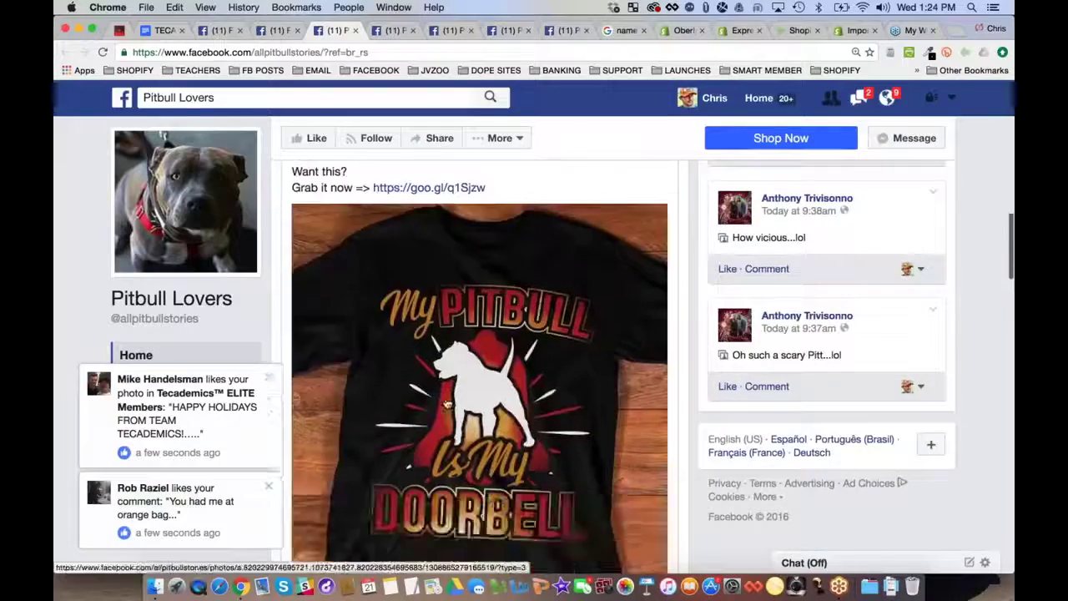
scroll(446, 403, "down", 6)
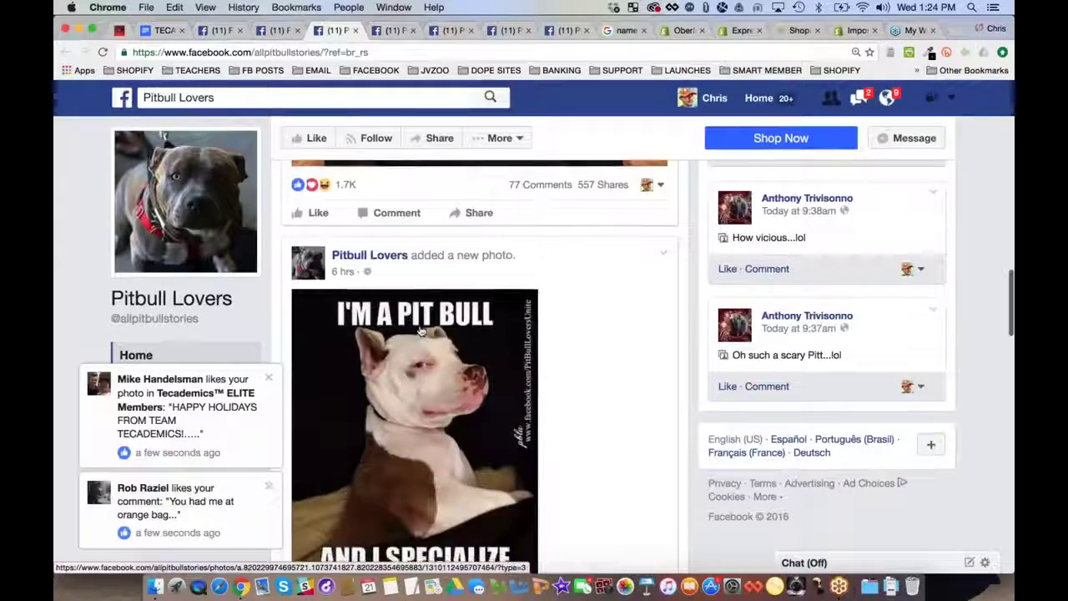
scroll(425, 332, "down", 1)
scroll(612, 348, "down", 7)
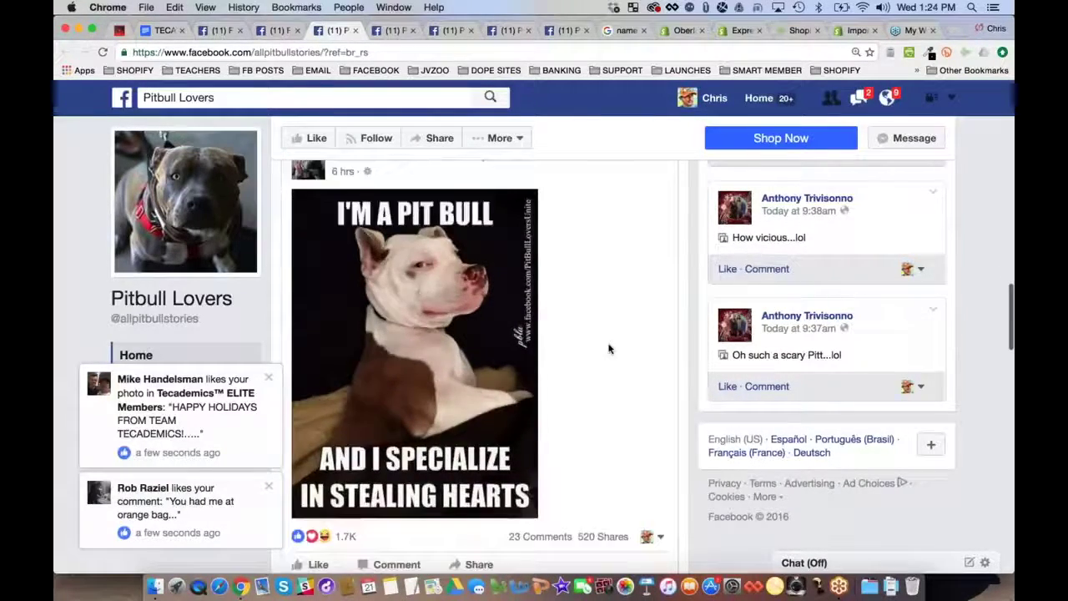
scroll(479, 367, "down", 12)
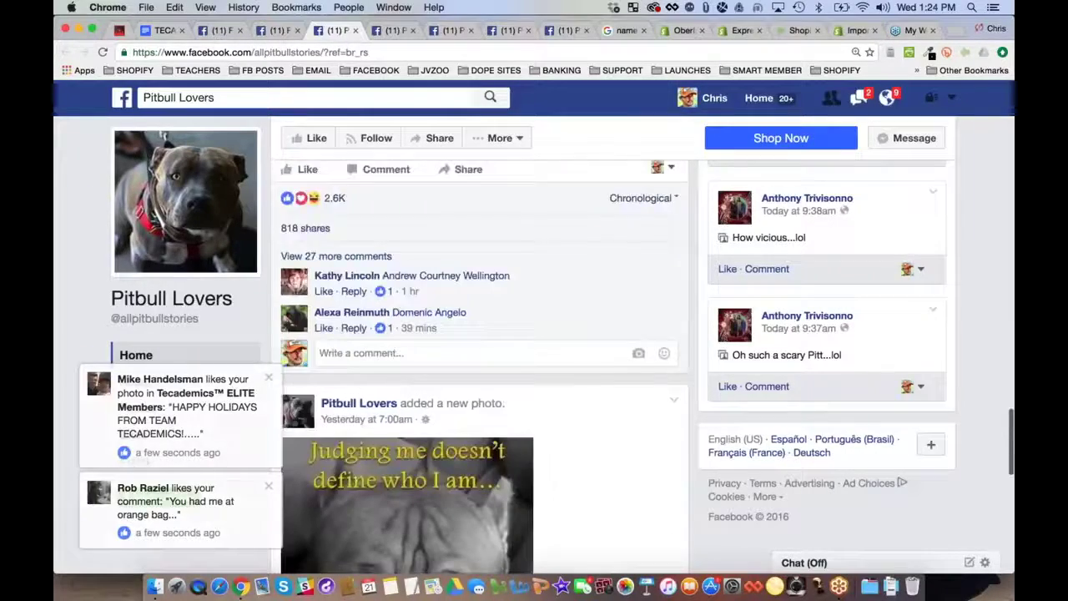
scroll(480, 367, "down", 7)
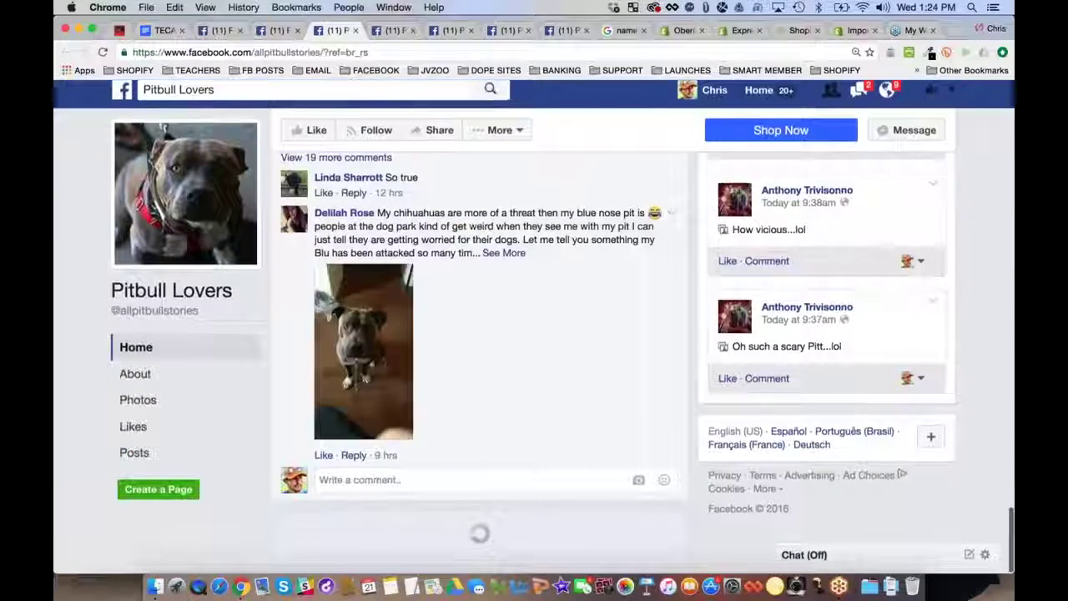
scroll(480, 367, "down", 5)
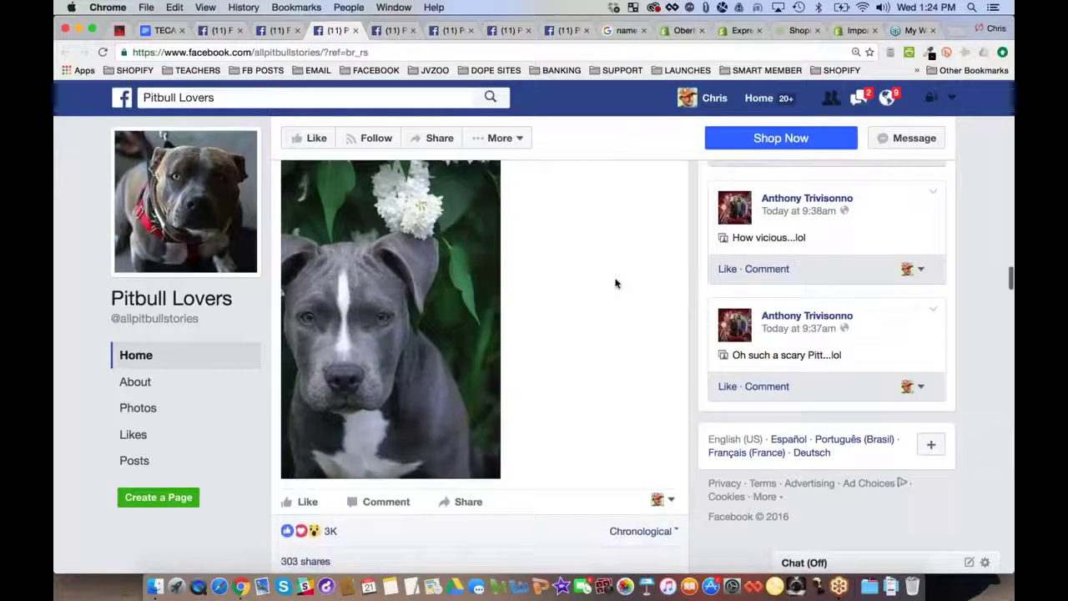
scroll(615, 284, "down", 10)
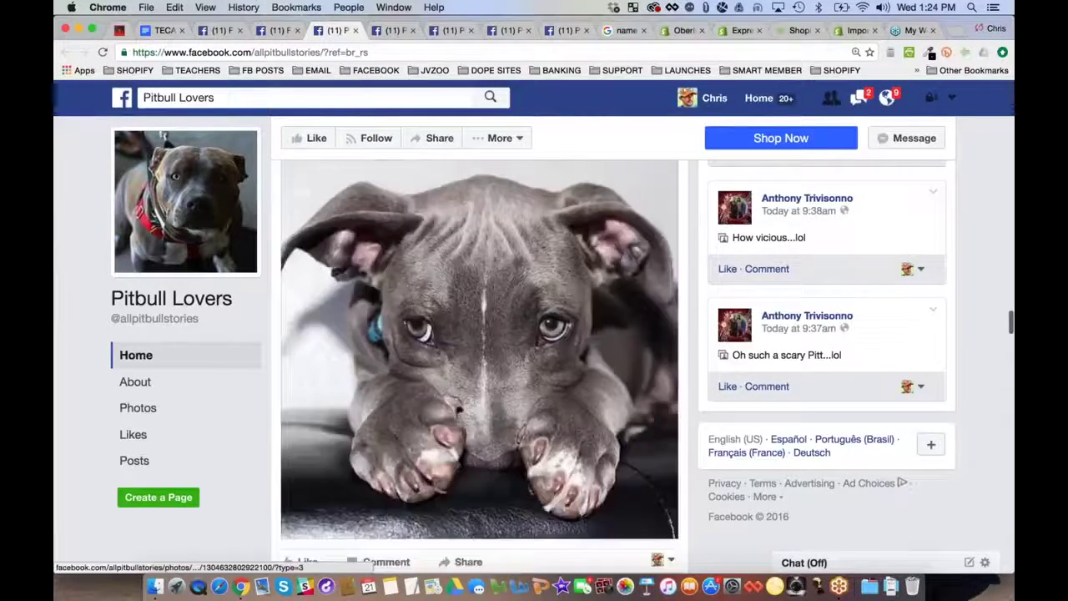
scroll(479, 351, "down", 3)
scroll(480, 350, "up", 2)
scroll(479, 350, "down", 3)
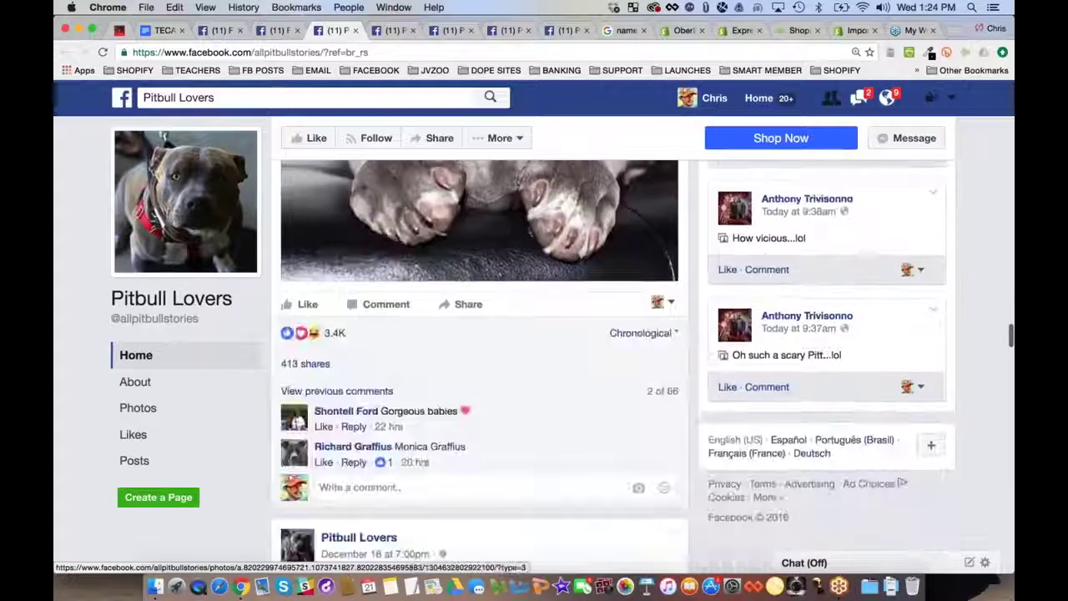
scroll(480, 350, "down", 5)
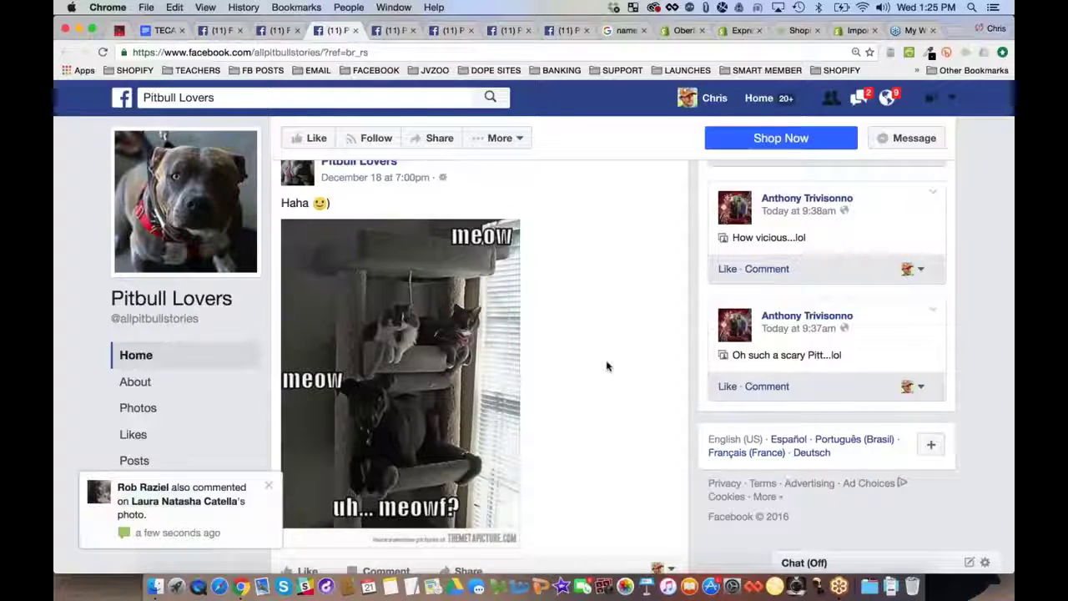
scroll(635, 351, "down", 1)
scroll(480, 359, "up", 15)
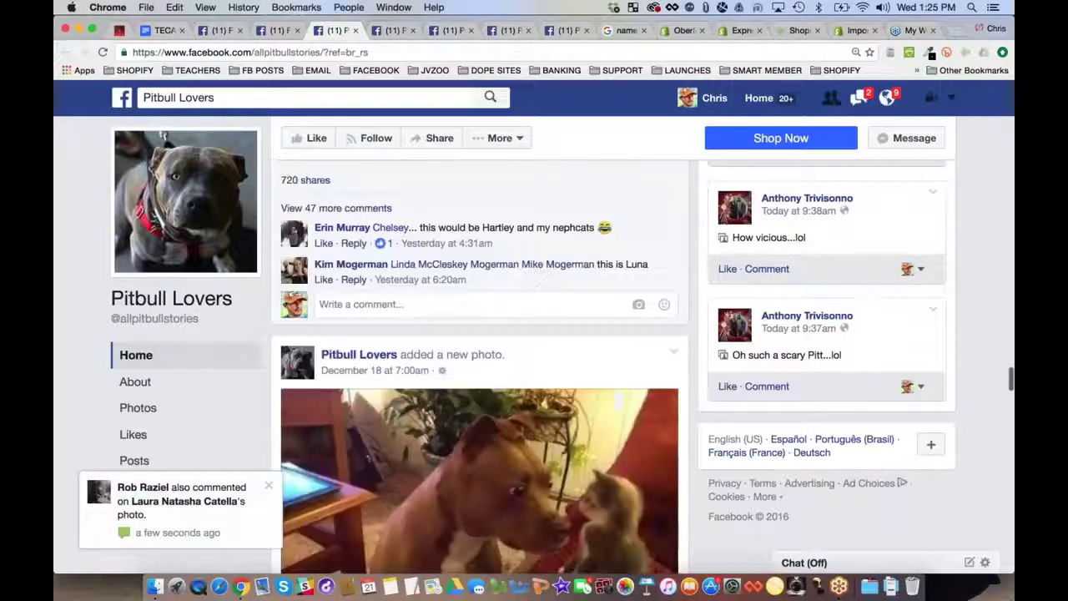
scroll(417, 467, "up", 10)
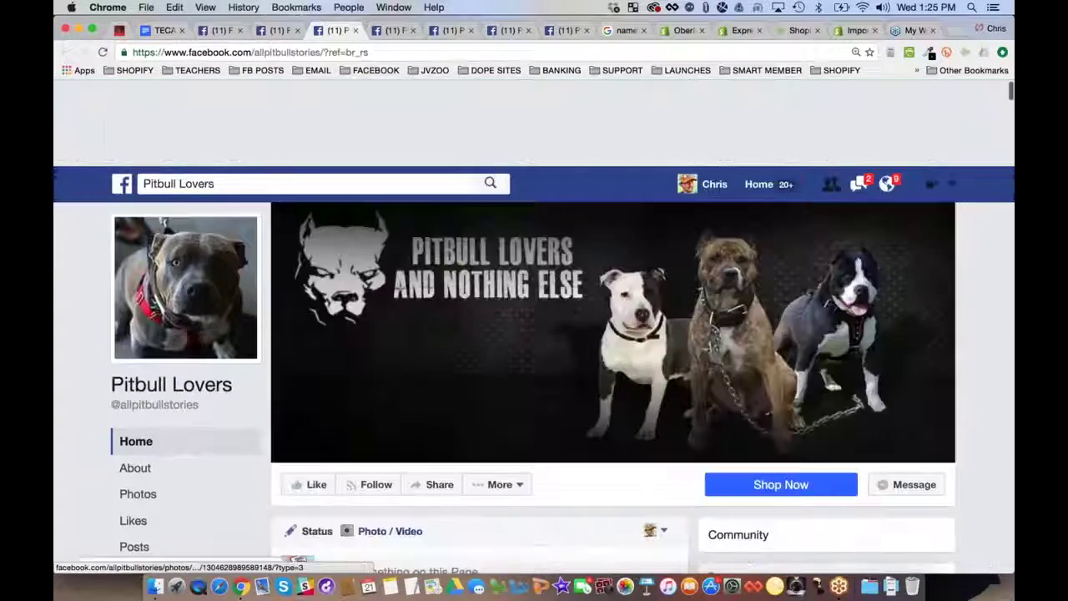
left_click(218, 302)
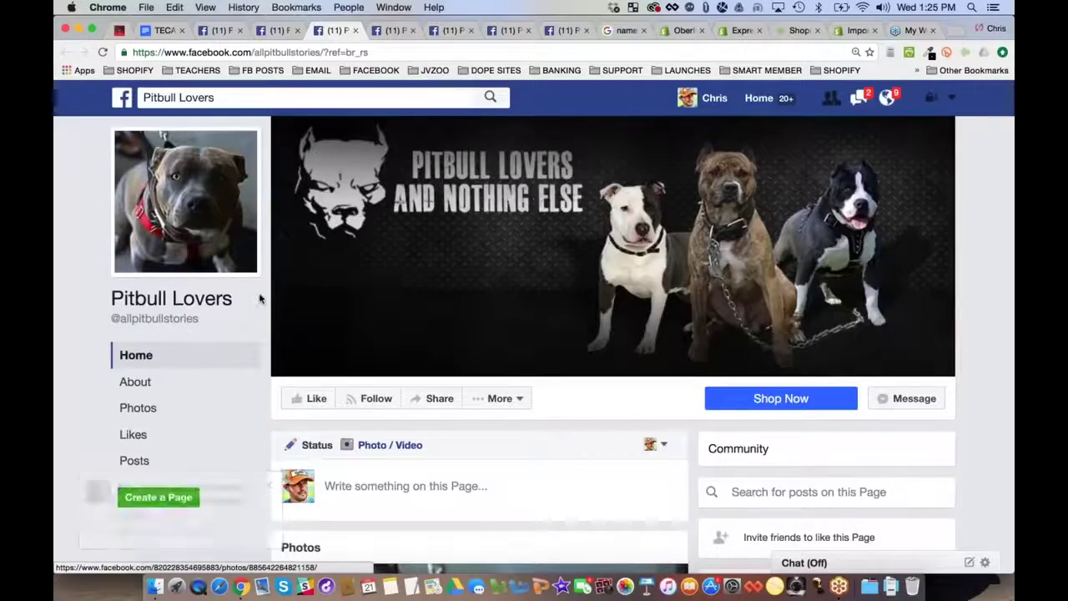
scroll(259, 298, "down", 3)
scroll(259, 298, "down", 10)
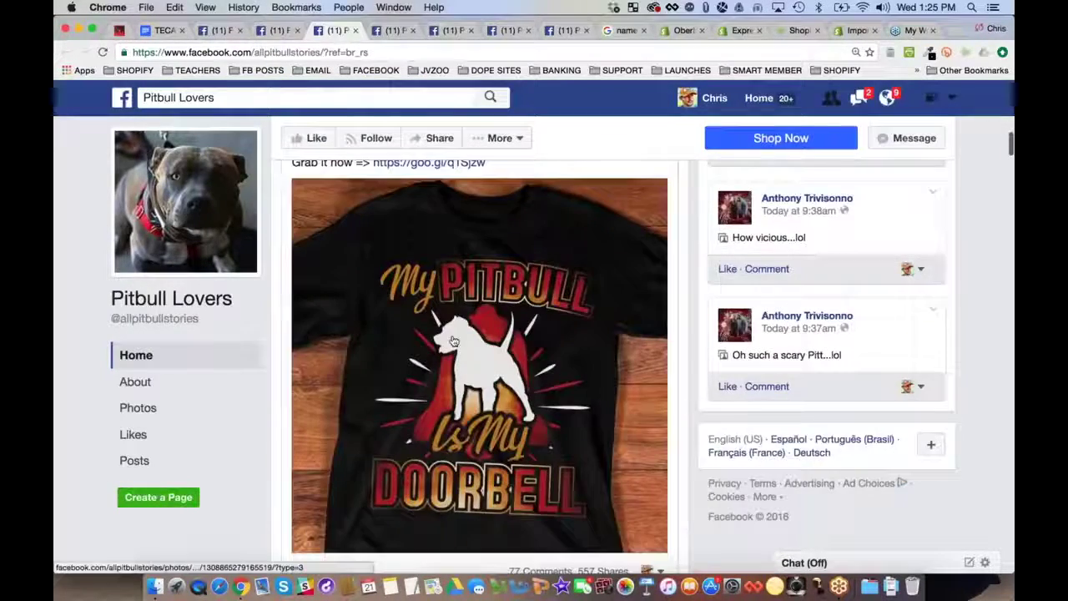
scroll(480, 367, "down", 5)
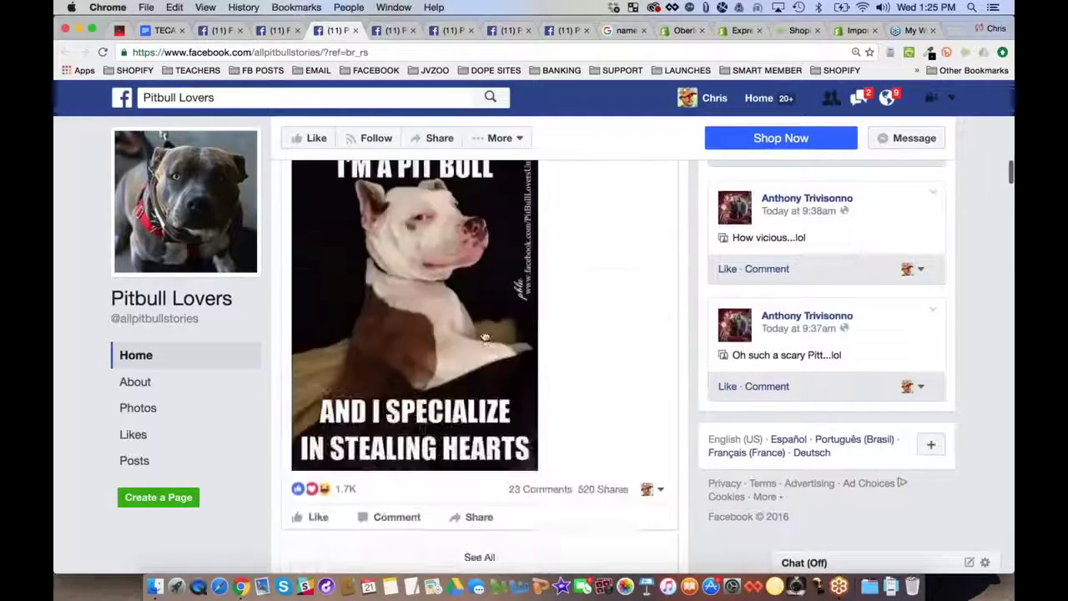
scroll(479, 368, "up", 15)
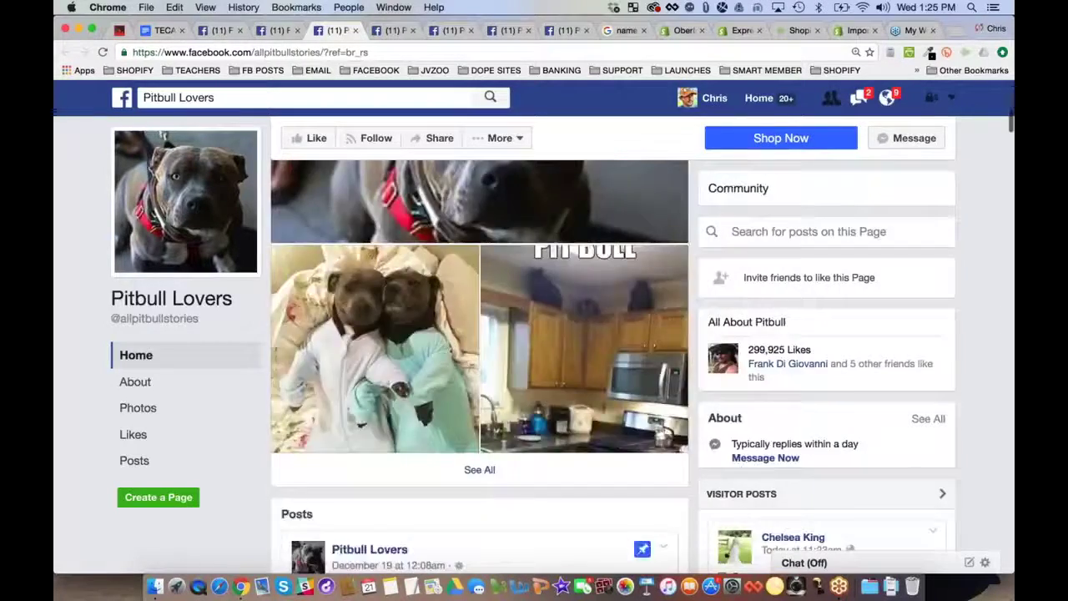
scroll(572, 300, "down", 1)
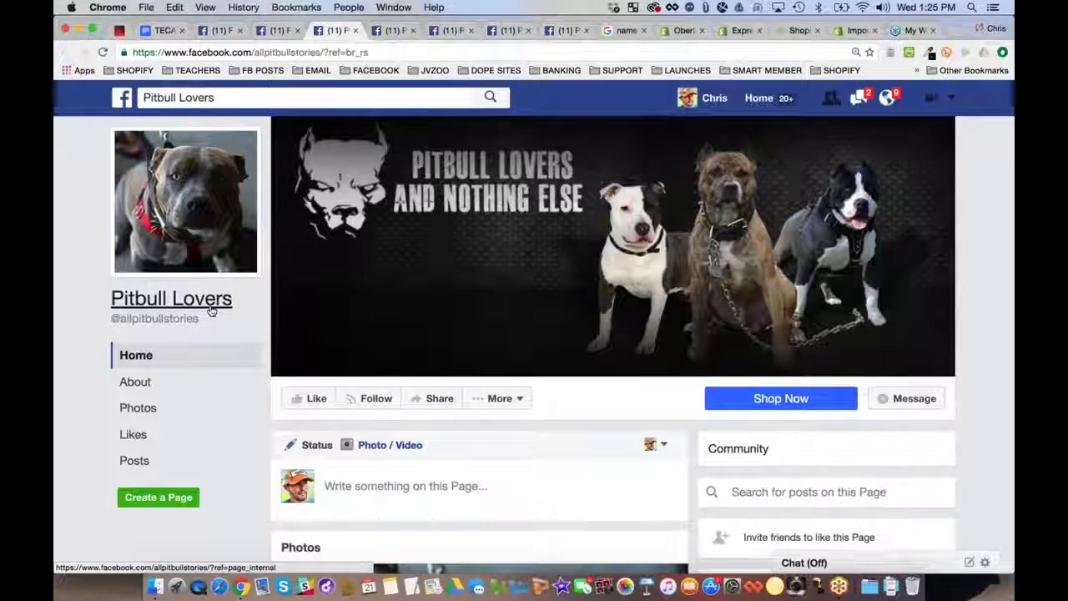
scroll(211, 311, "down", 5)
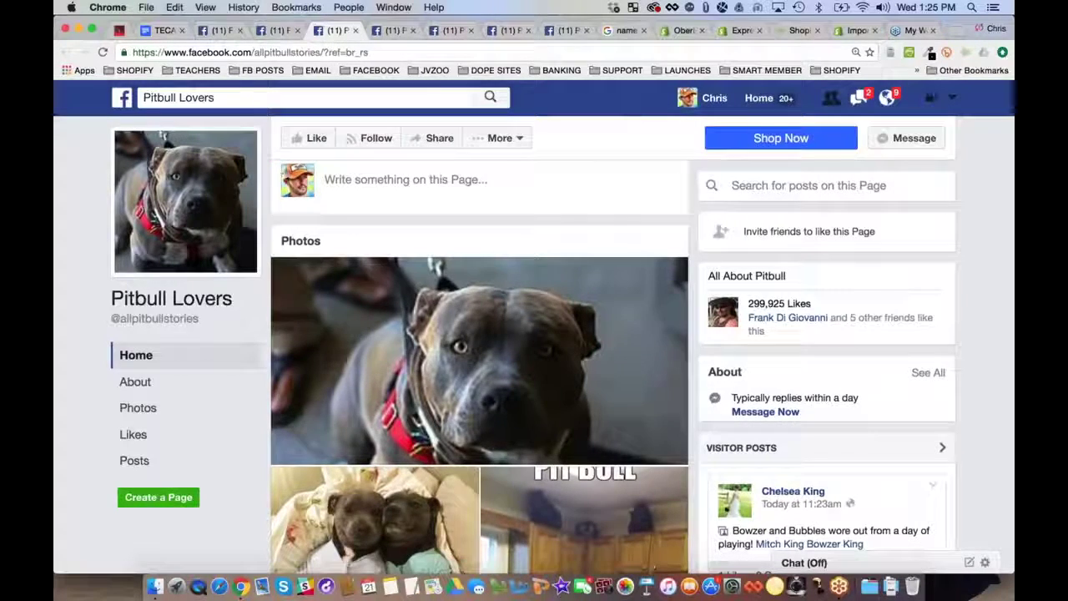
scroll(768, 304, "up", 5)
Browse the page's Photos grid and view a t-shirt photo full size
left_click(140, 408)
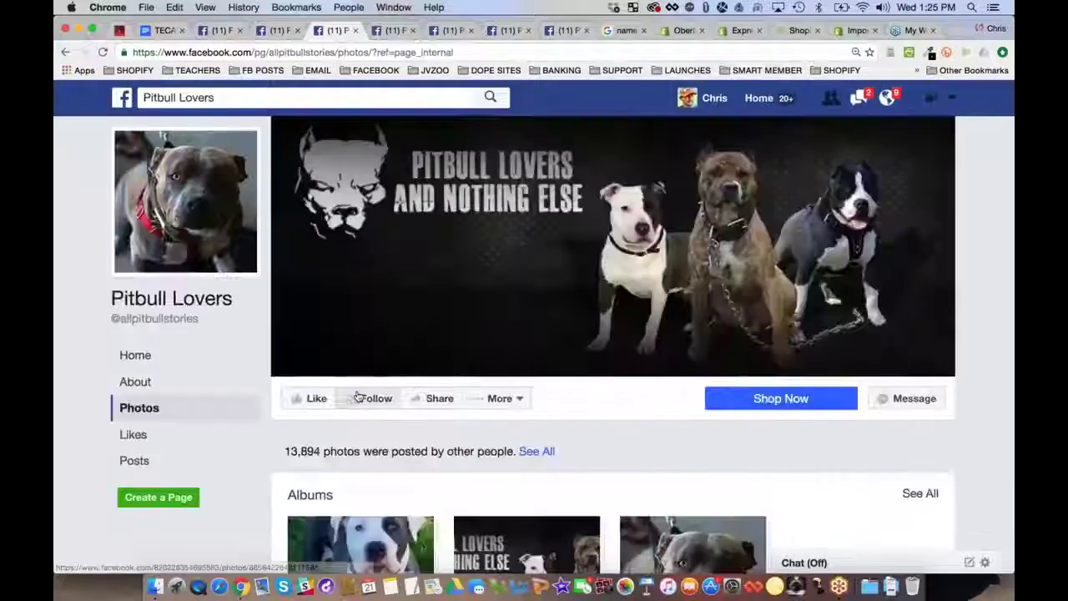
scroll(345, 354, "down", 5)
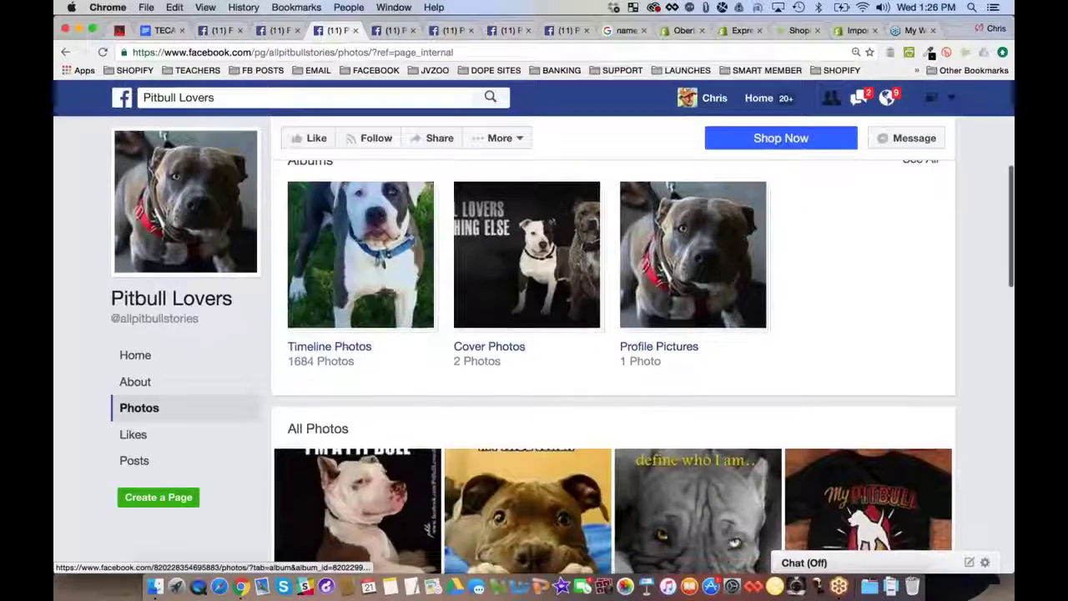
scroll(344, 353, "down", 4)
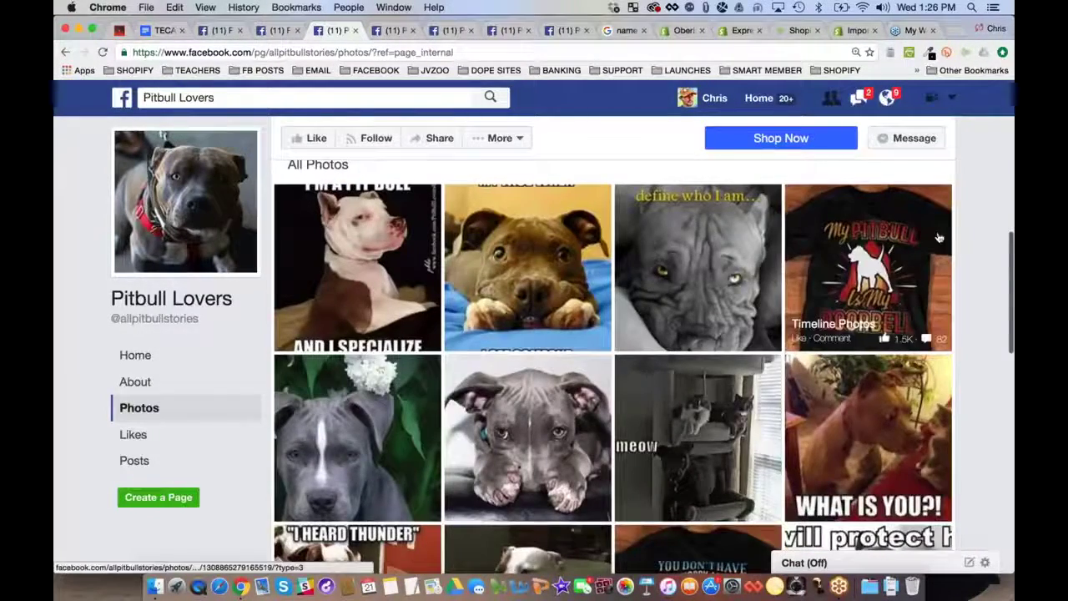
scroll(867, 250, "down", 3)
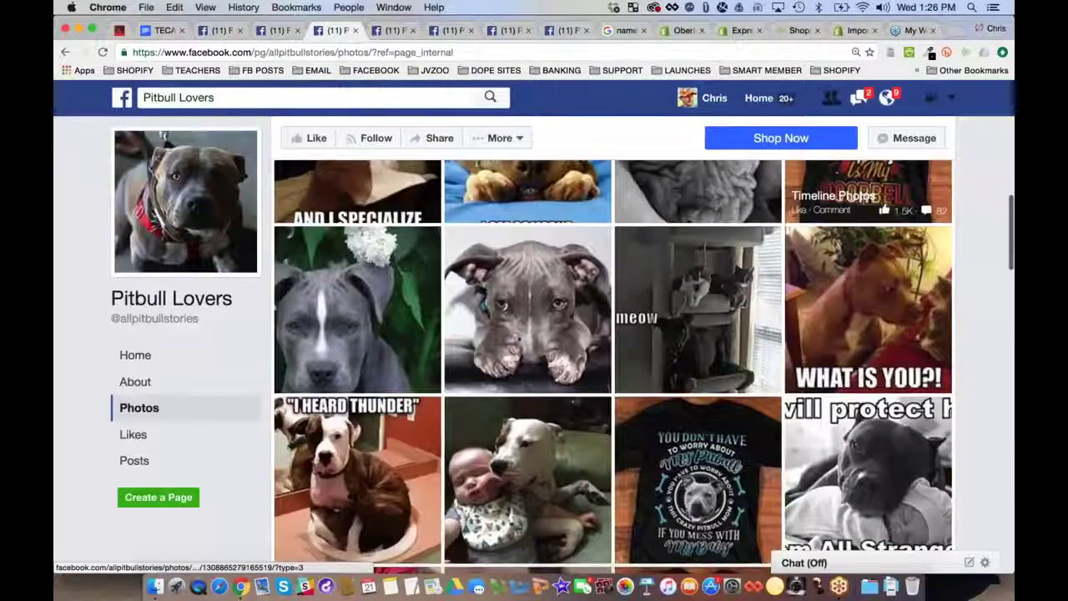
scroll(697, 467, "down", 1)
left_click(698, 467)
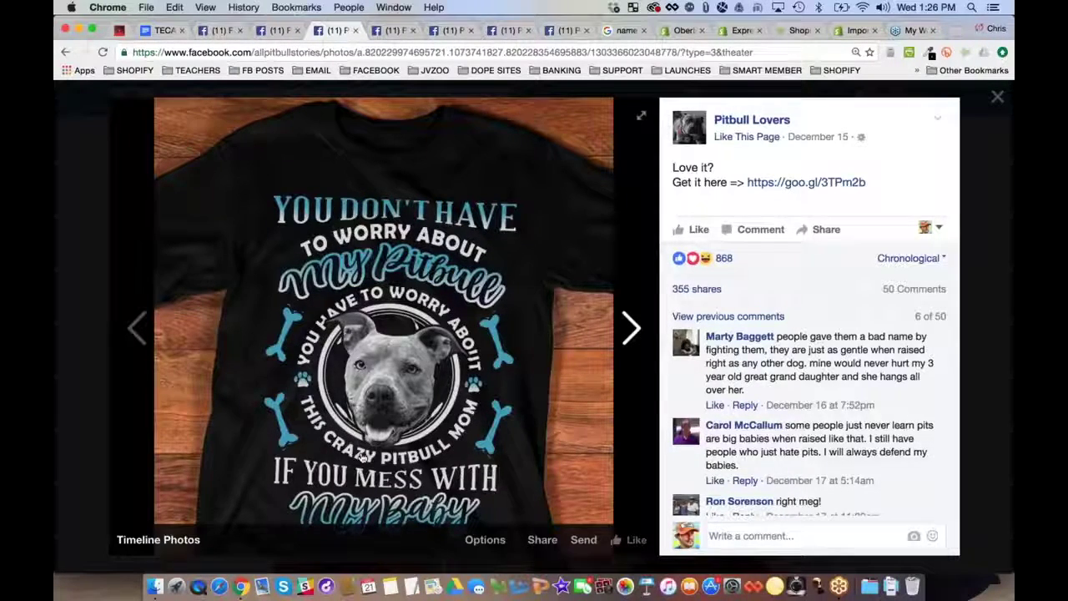
left_click(87, 164)
View the 'HE SEES YOU' shirt photo, then close this Pitbull Lovers page
scroll(492, 309, "down", 5)
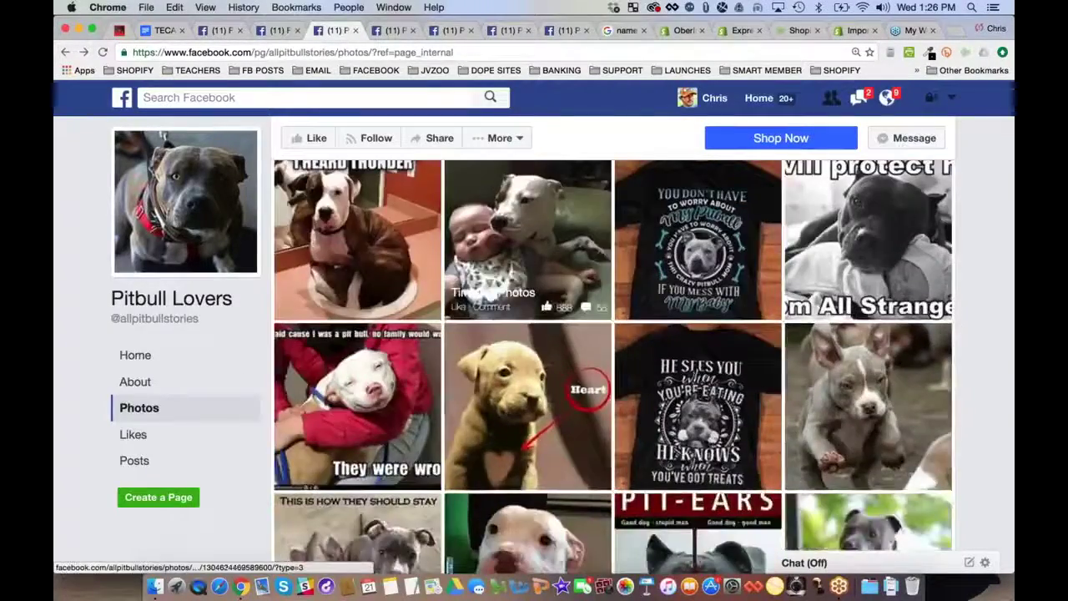
left_click(697, 350)
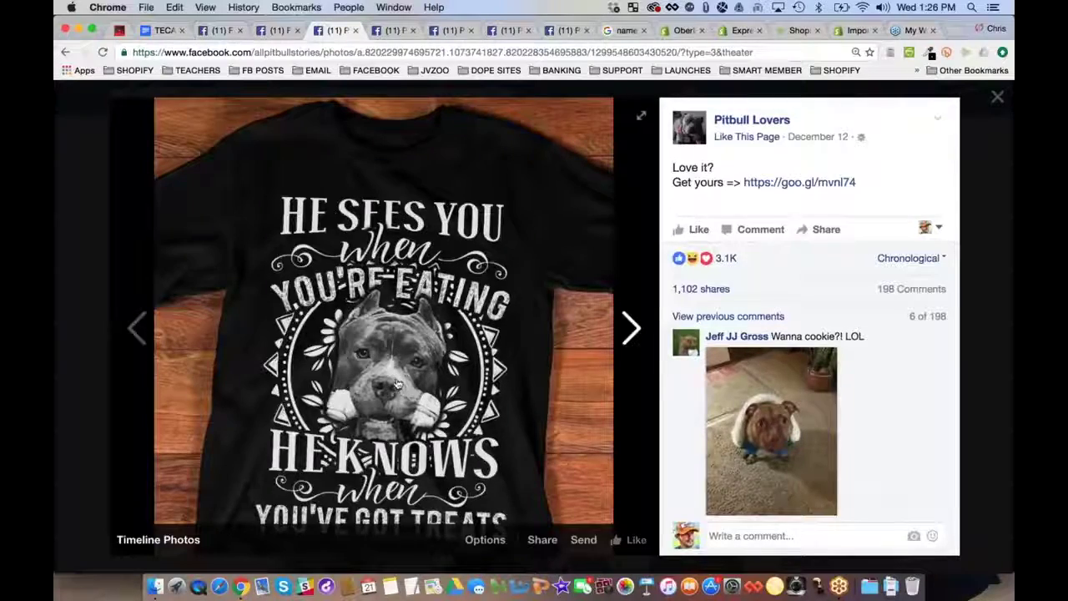
left_click(77, 171)
scroll(614, 367, "down", 3)
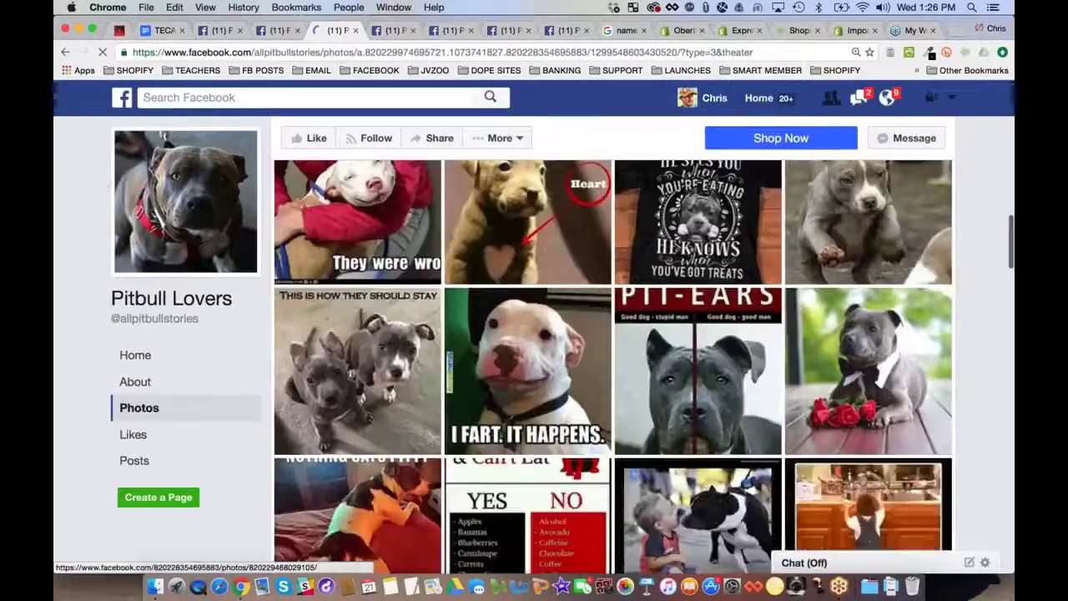
left_click(65, 51)
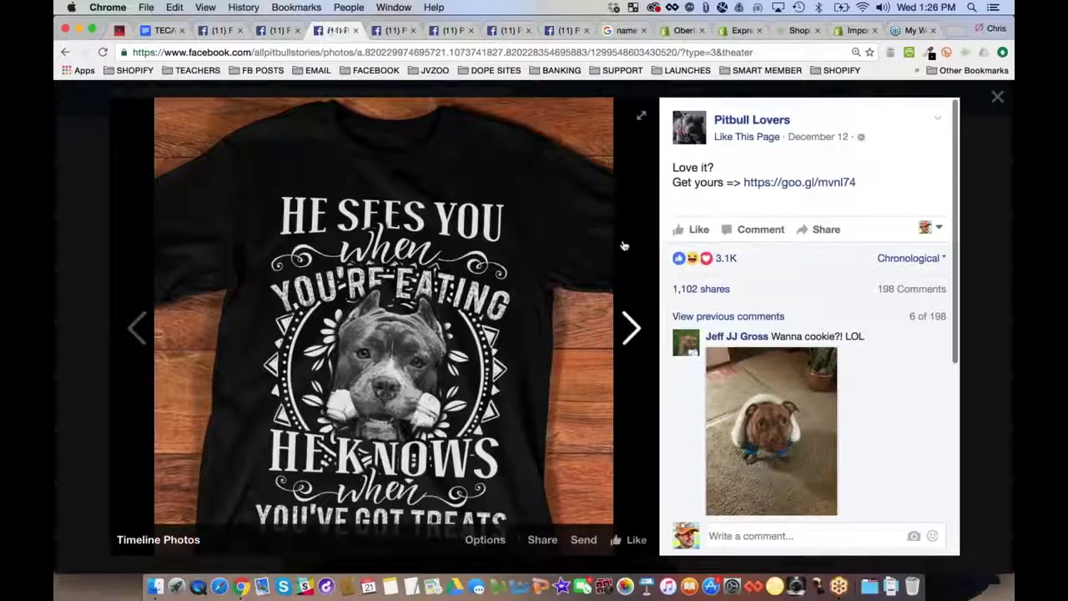
left_click(354, 30)
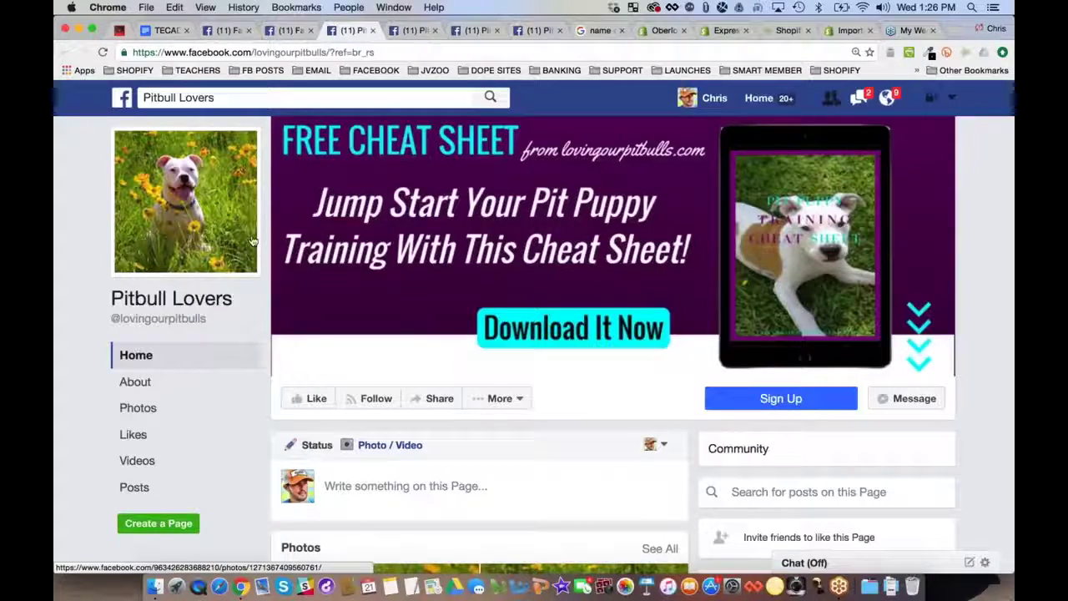
Scroll through the lovingourpitbulls feed, then close that tab with Cmd+W
scroll(252, 241, "down", 1)
scroll(209, 217, "down", 15)
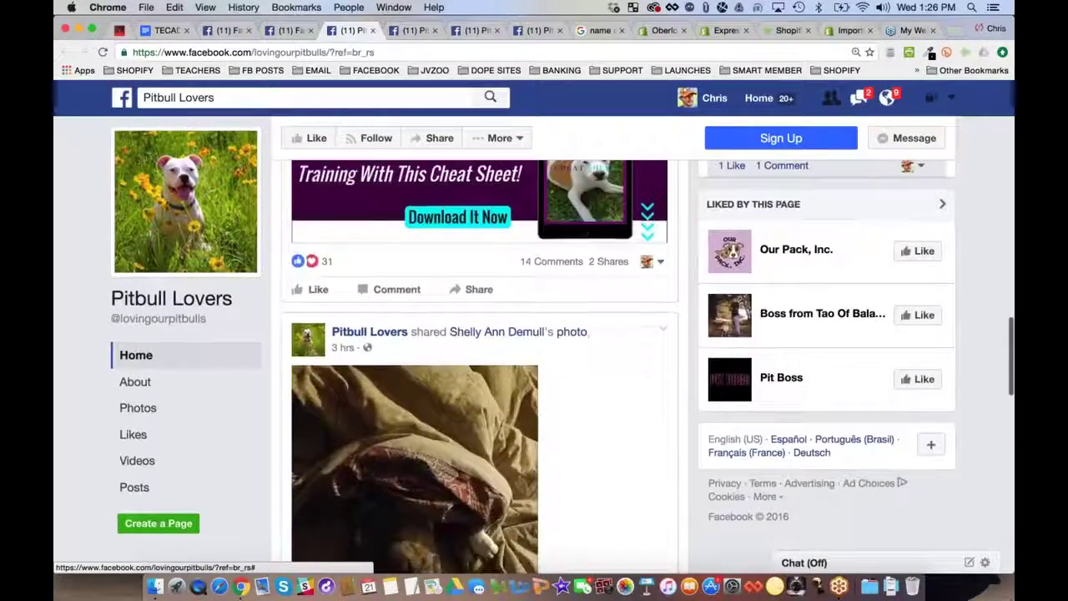
scroll(208, 216, "up", 3)
scroll(209, 217, "down", 5)
scroll(479, 368, "down", 10)
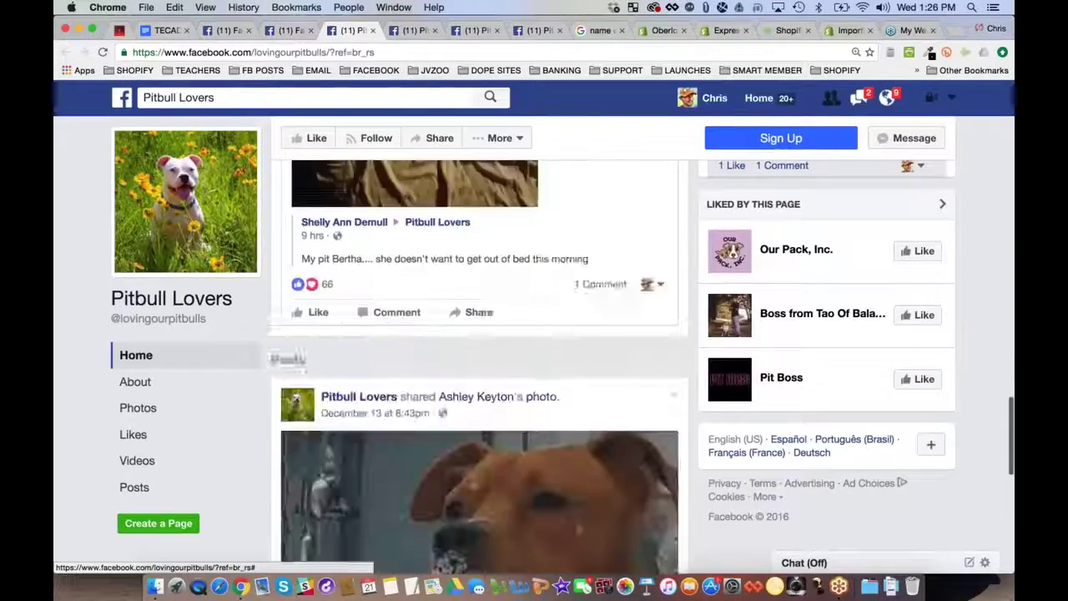
scroll(480, 367, "down", 1)
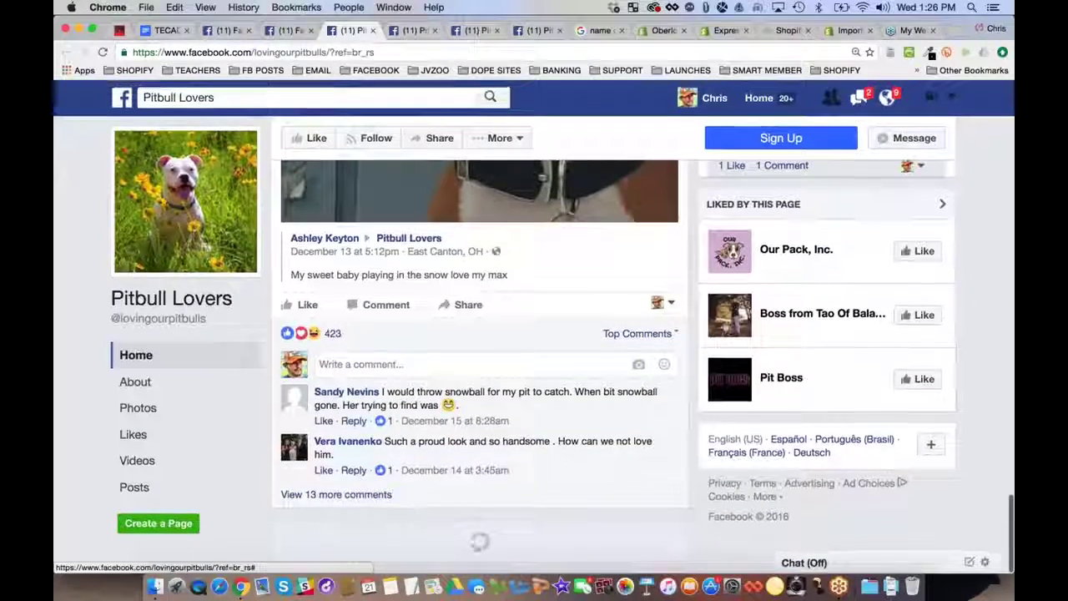
key("super+w")
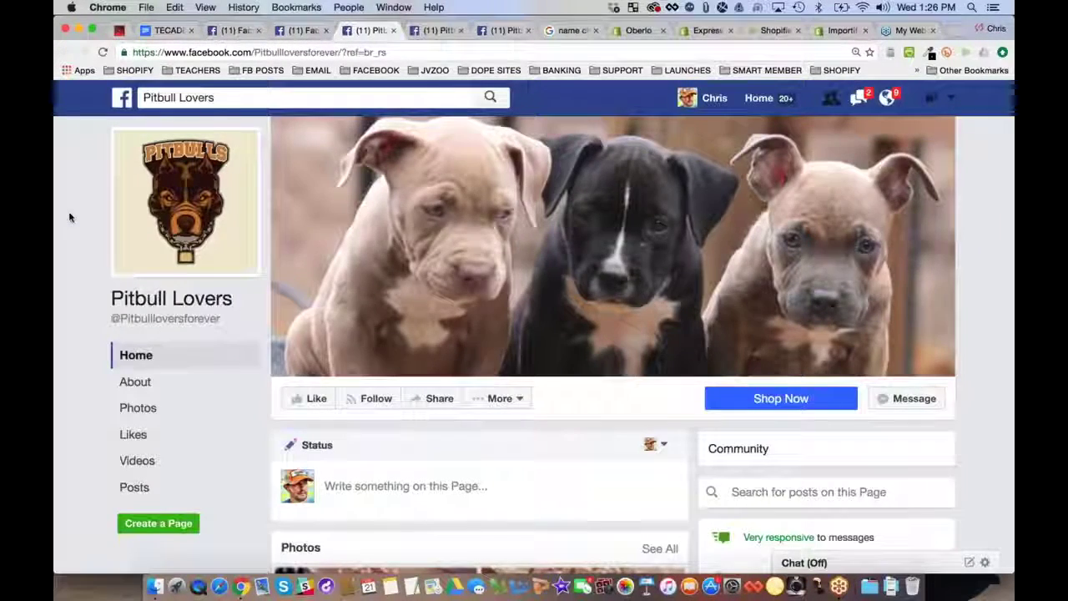
scroll(69, 217, "down", 5)
scroll(69, 217, "down", 15)
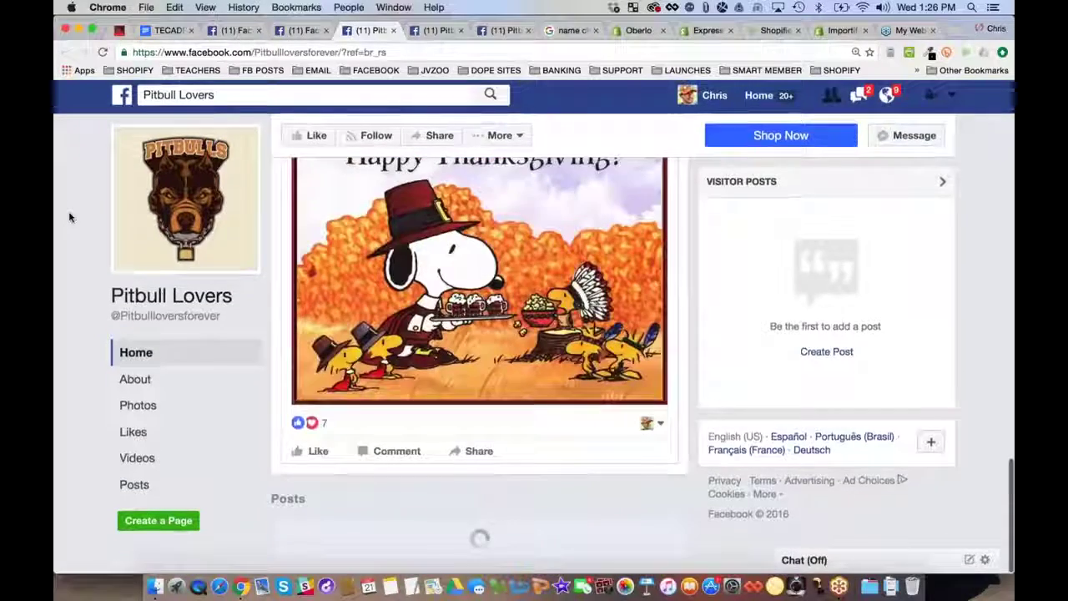
scroll(69, 217, "down", 2)
scroll(69, 217, "down", 8)
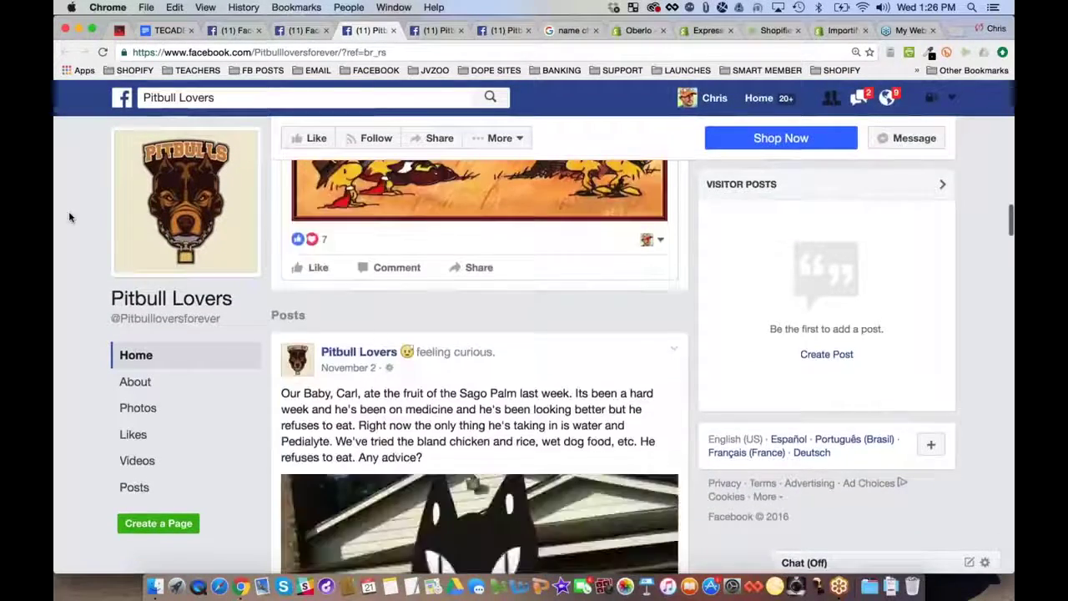
scroll(69, 218, "down", 6)
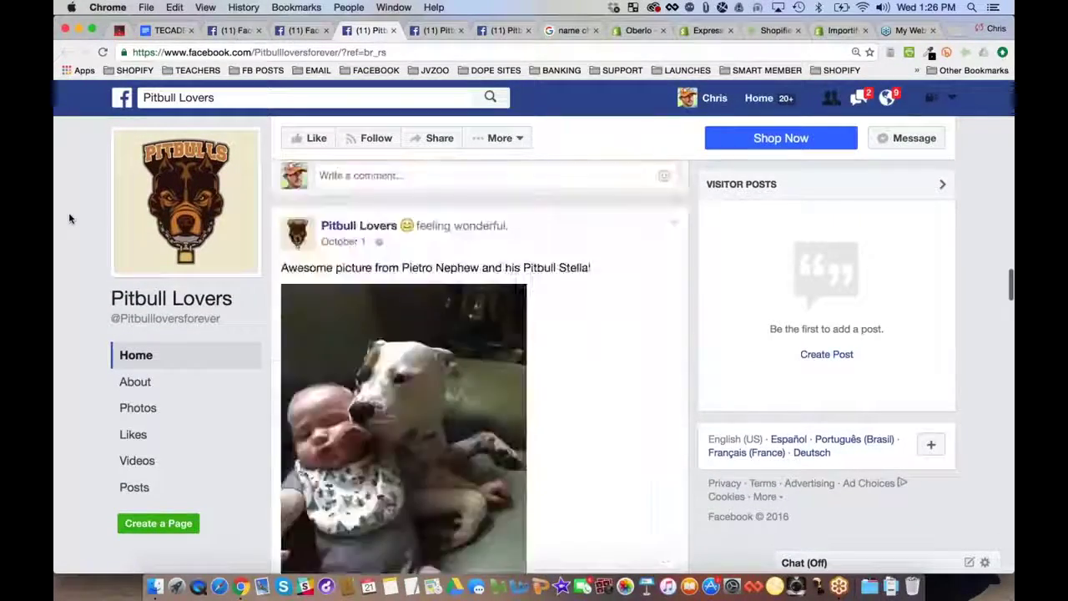
scroll(69, 218, "down", 3)
scroll(68, 212, "up", 4)
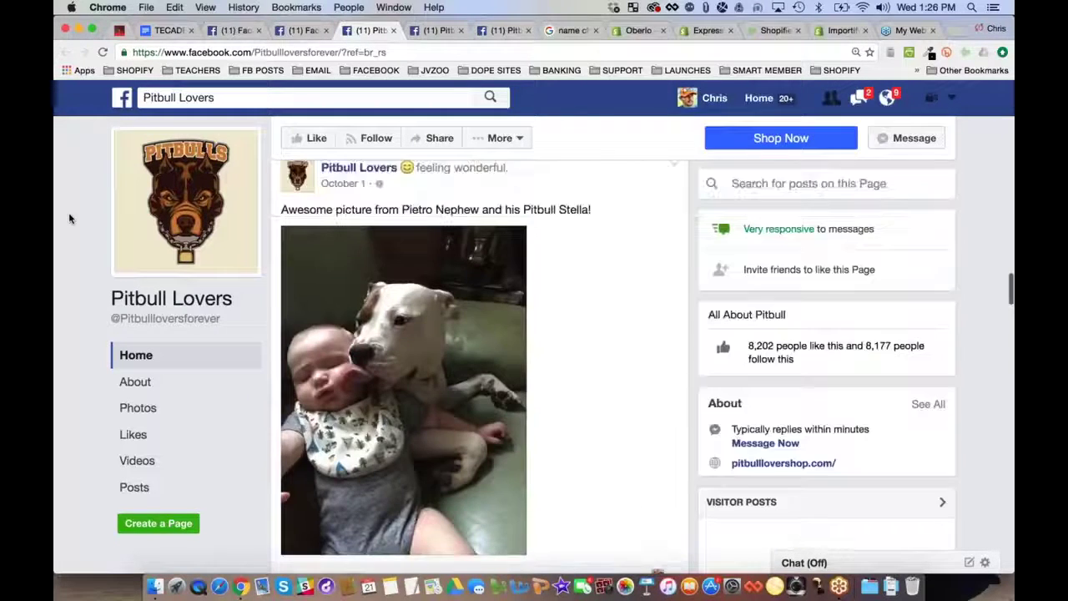
scroll(69, 212, "down", 1)
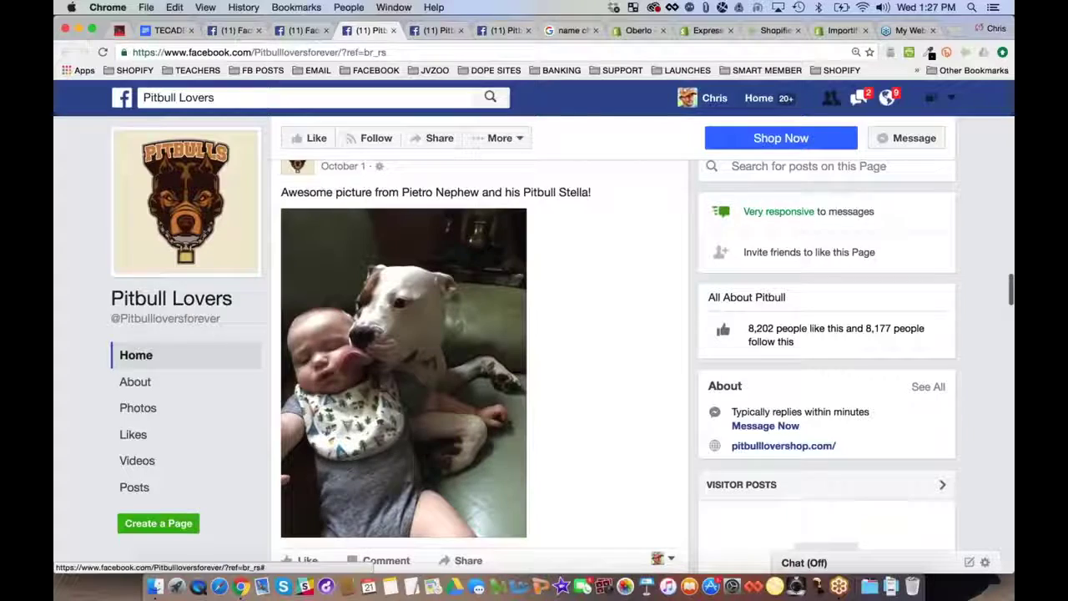
scroll(349, 364, "down", 7)
scroll(480, 367, "down", 3)
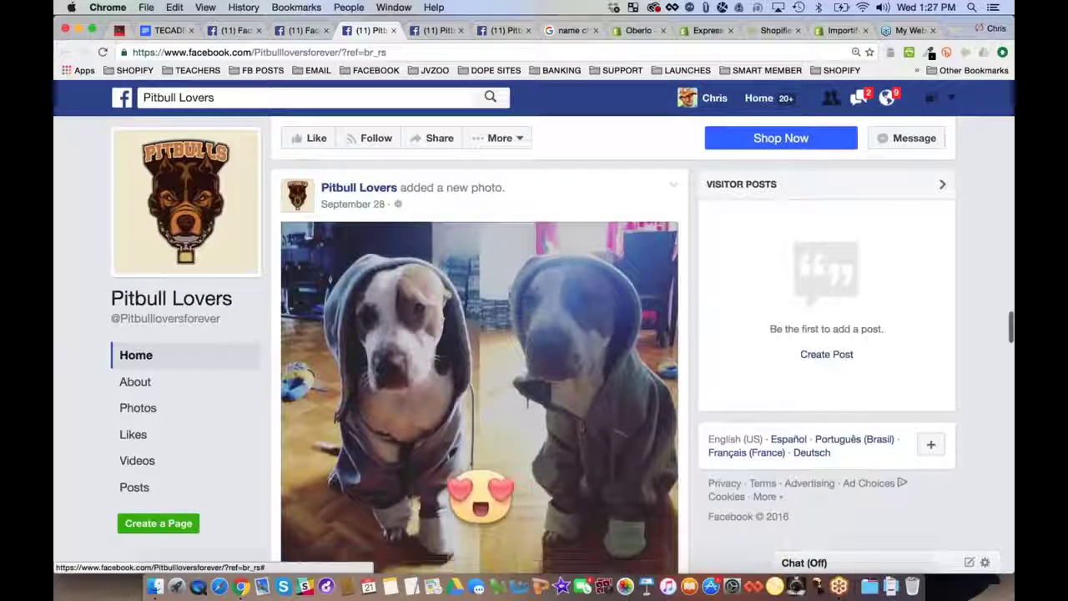
scroll(480, 367, "up", 3)
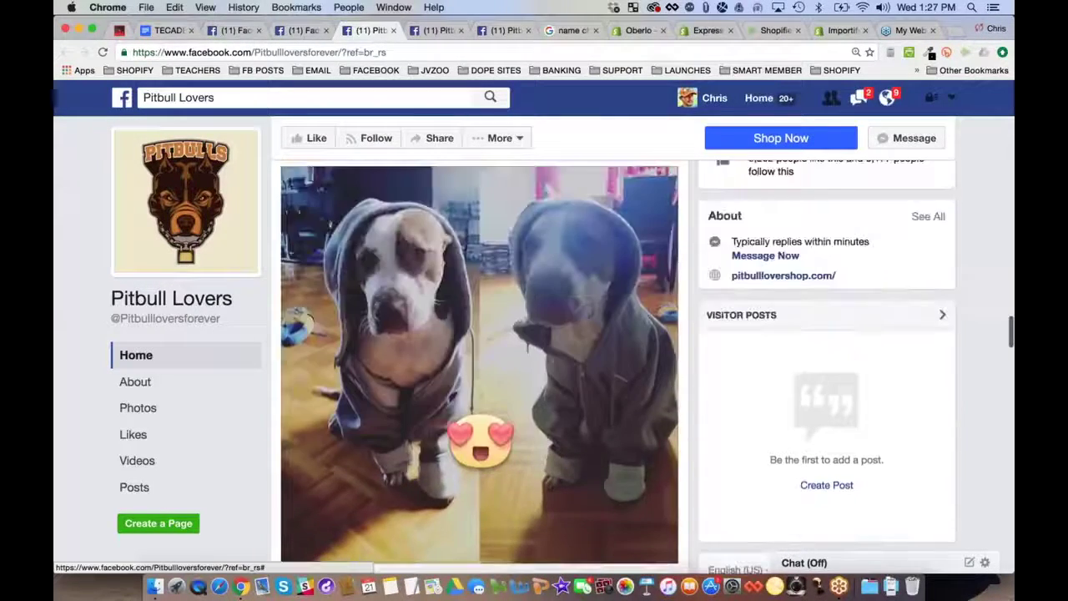
scroll(480, 367, "down", 10)
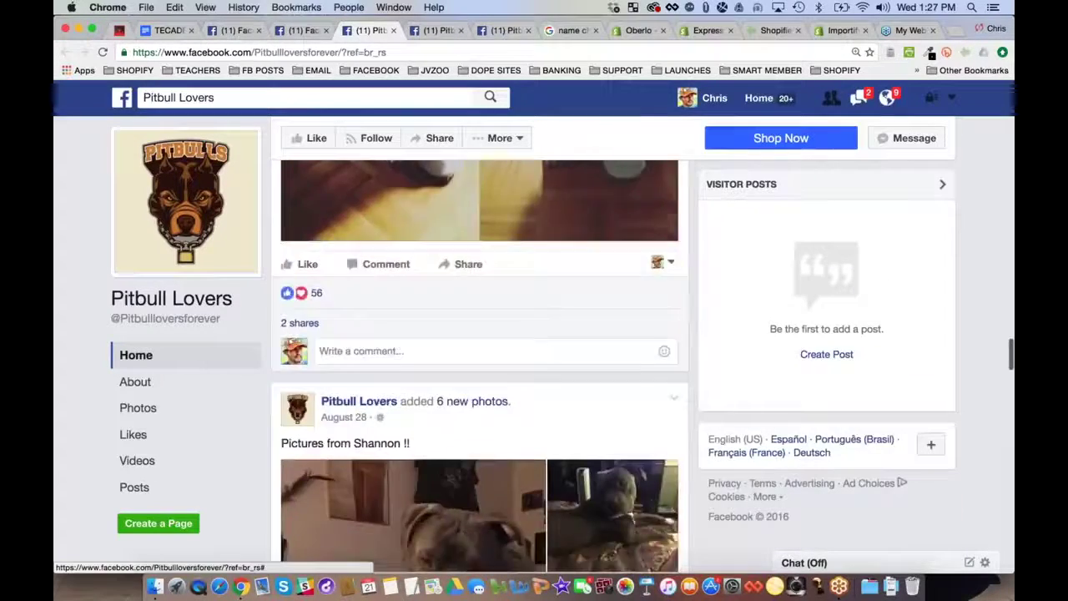
scroll(480, 367, "down", 20)
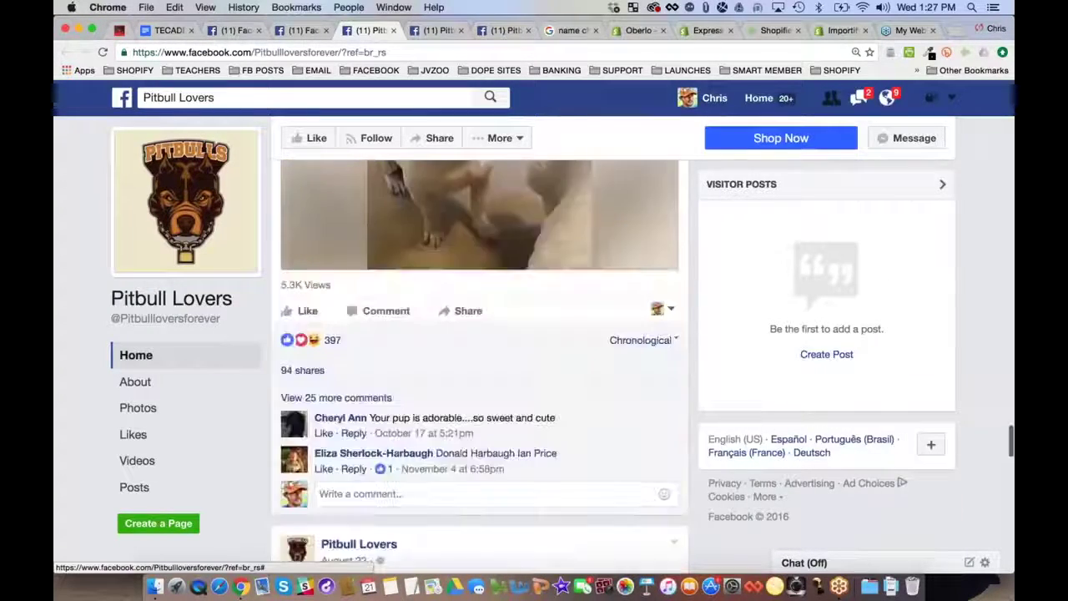
scroll(479, 367, "down", 5)
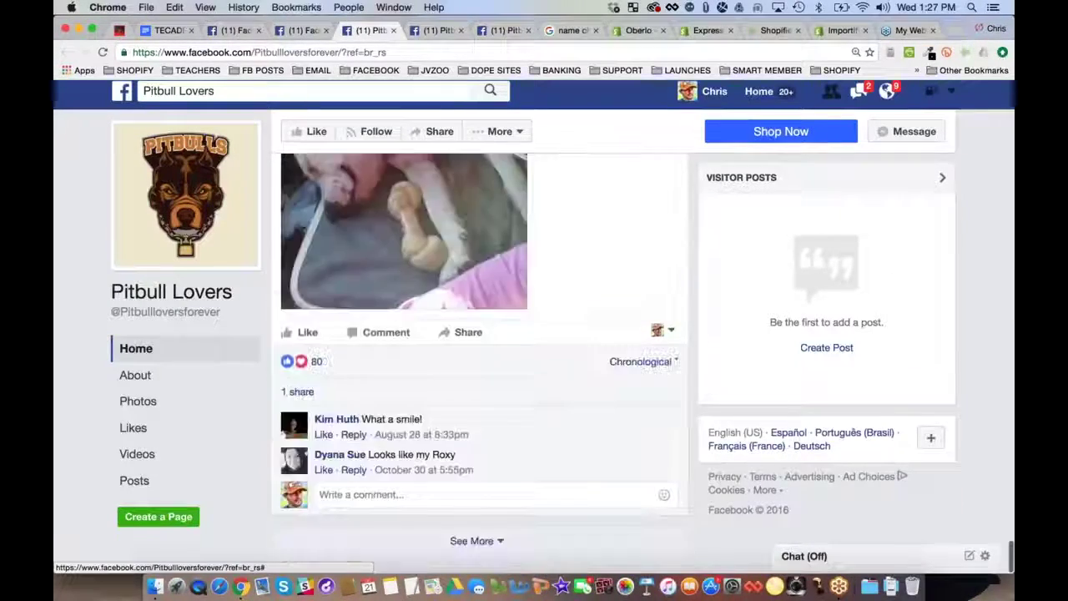
key("super+w")
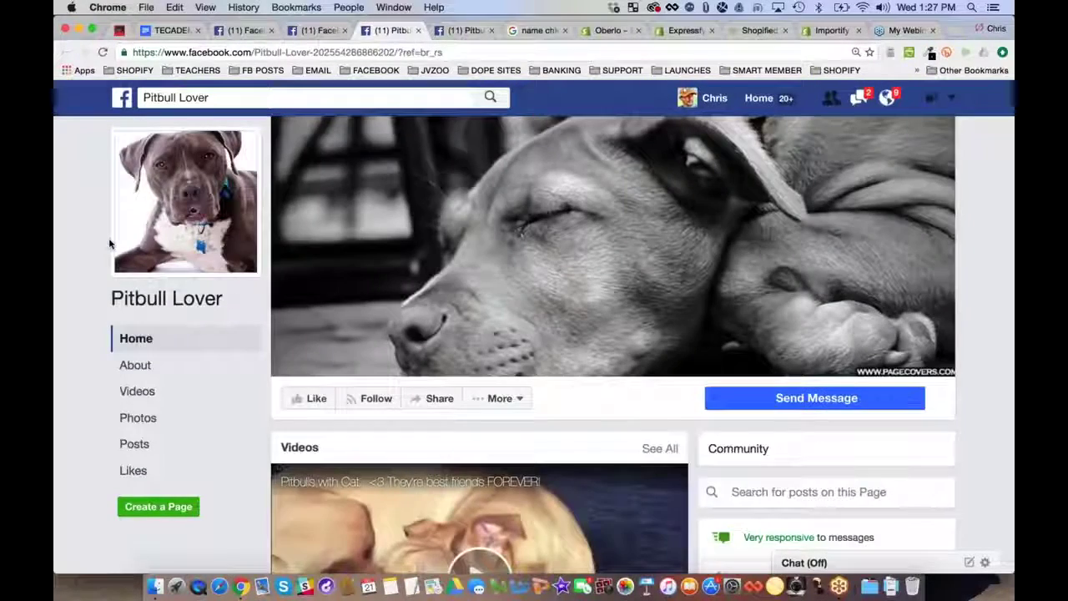
scroll(73, 188, "down", 5)
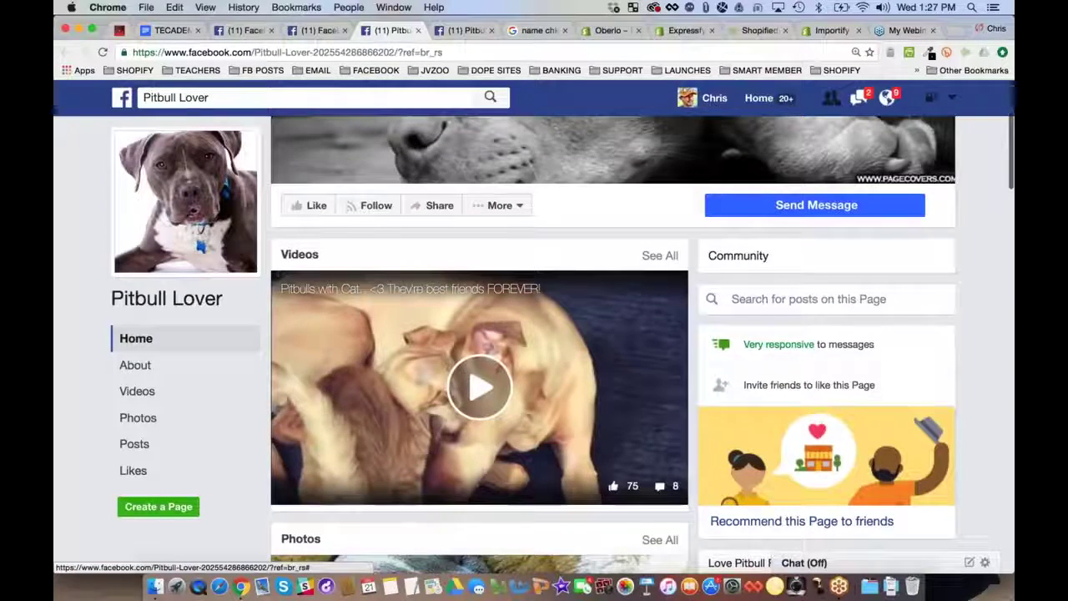
scroll(395, 282, "down", 5)
scroll(480, 367, "down", 5)
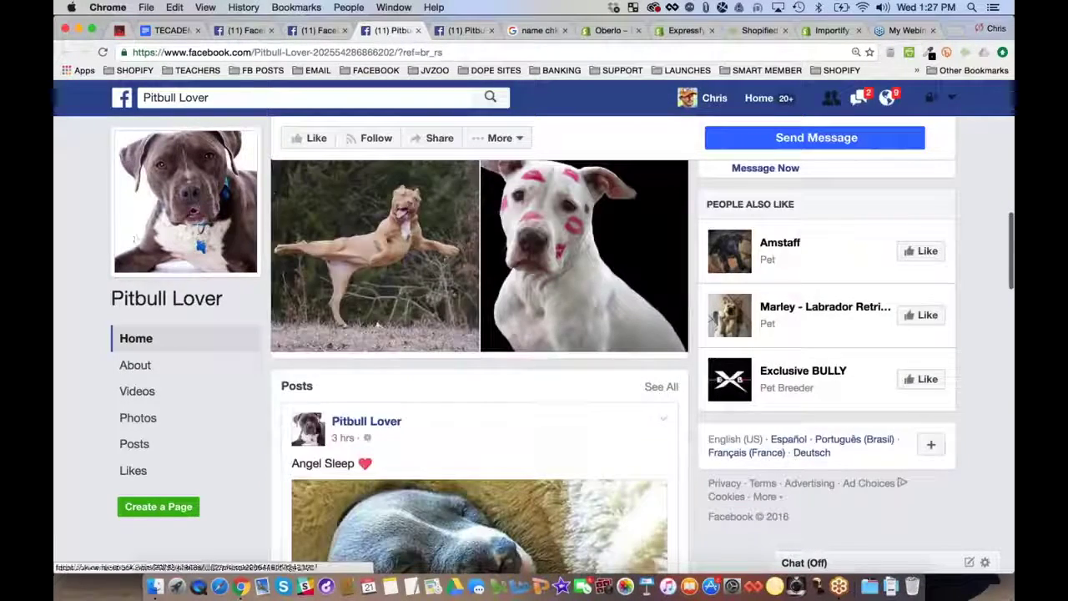
scroll(479, 367, "down", 15)
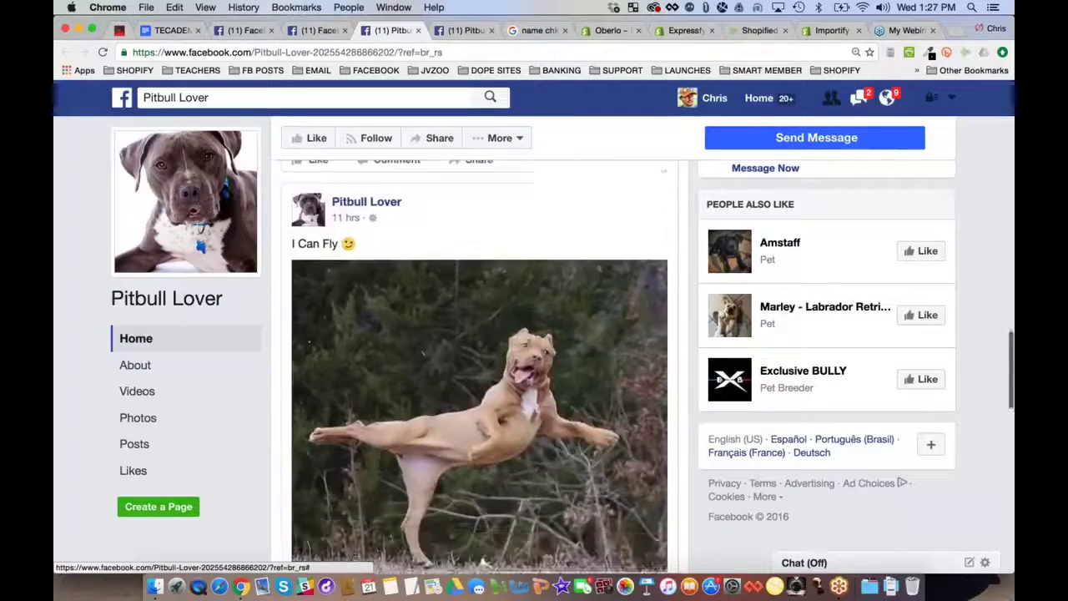
scroll(479, 367, "down", 10)
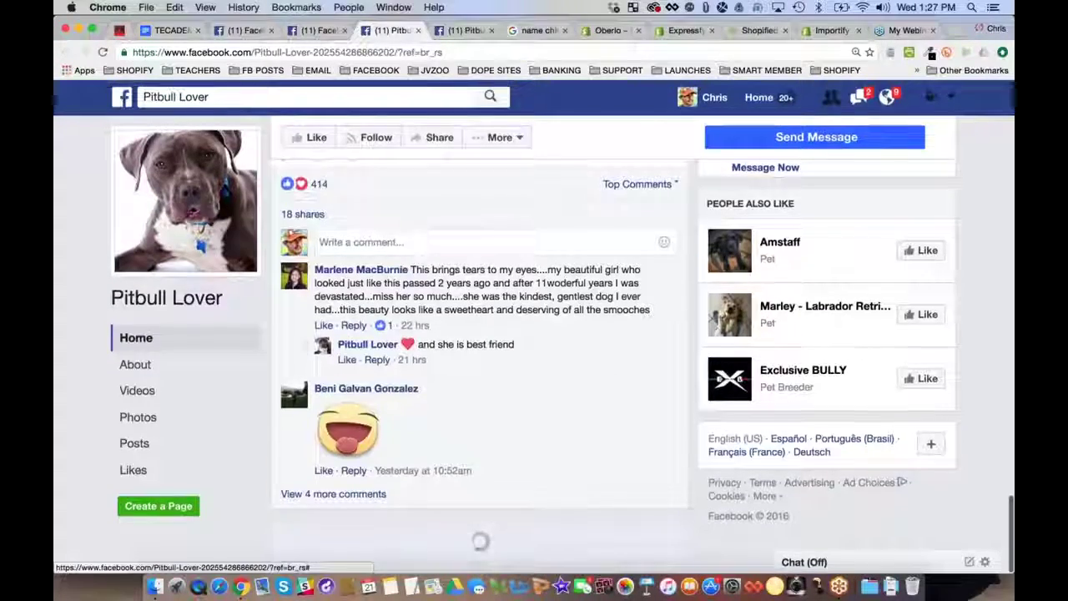
scroll(480, 368, "down", 10)
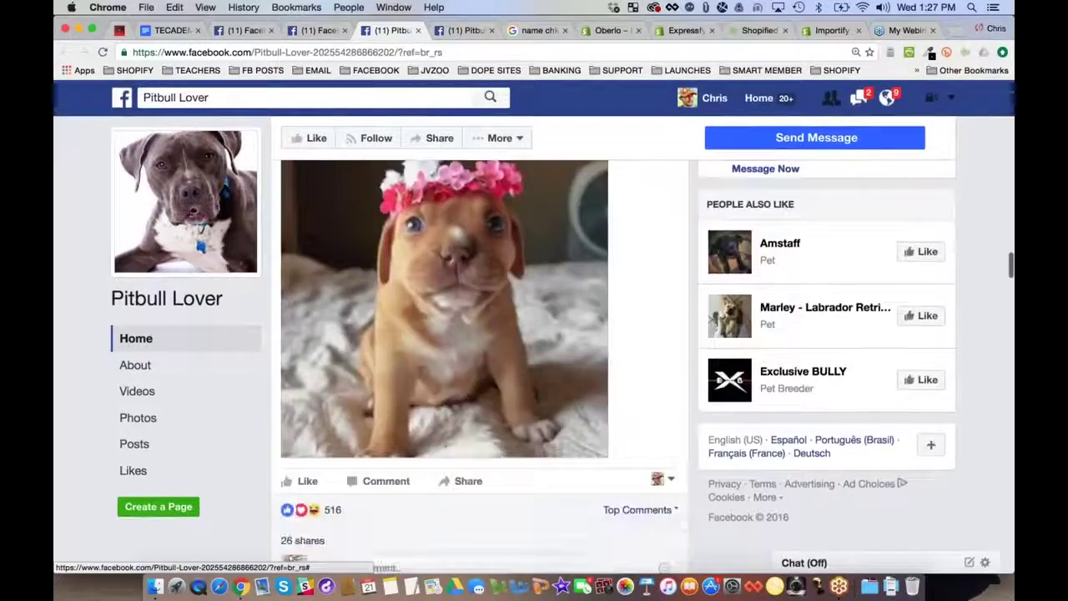
scroll(480, 367, "down", 15)
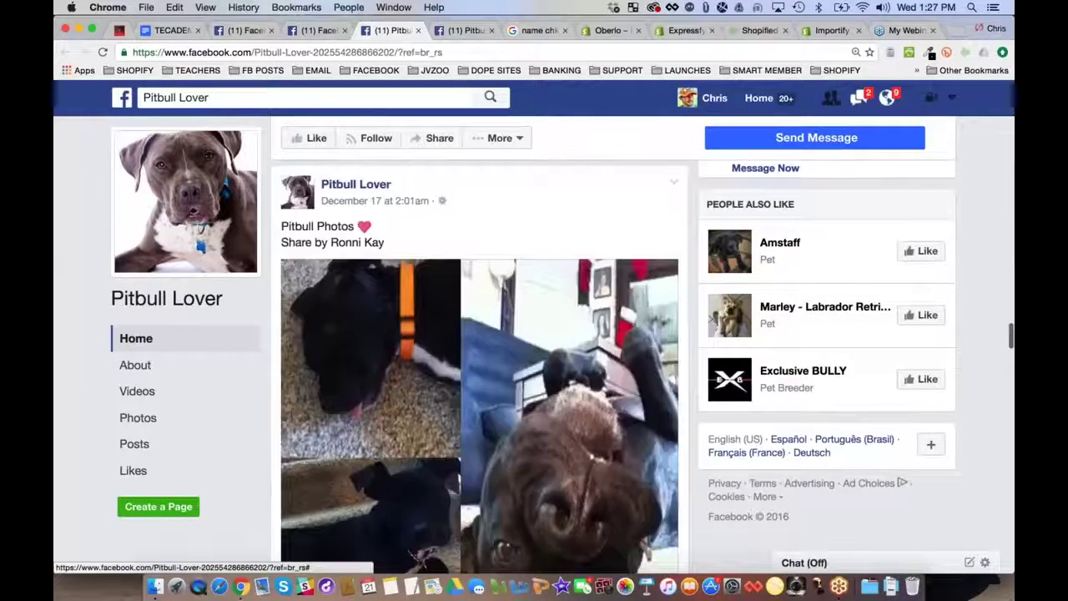
scroll(479, 367, "down", 15)
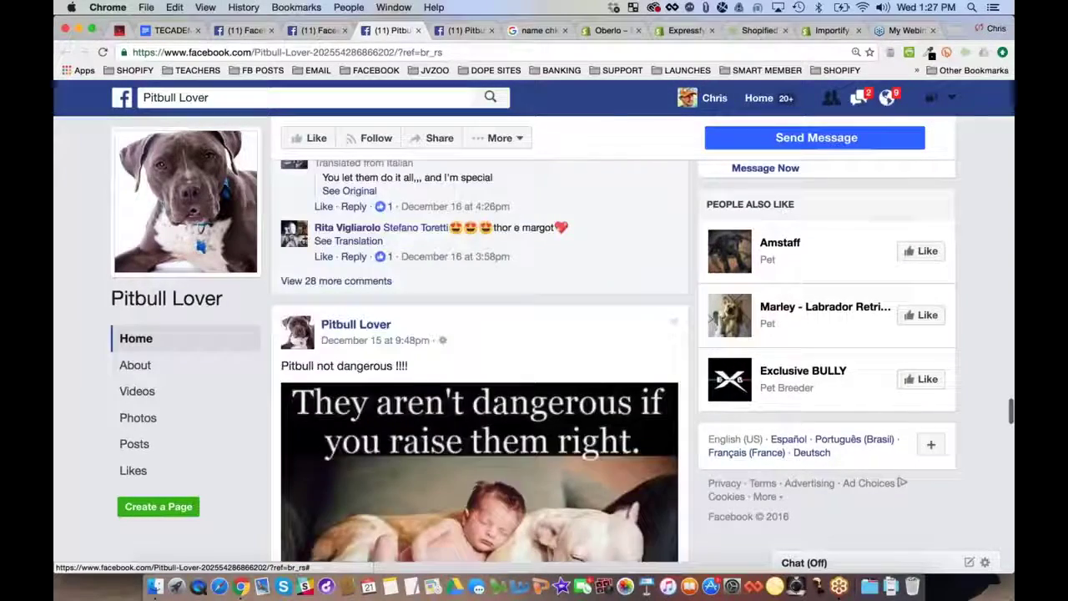
scroll(987, 221, "down", 9)
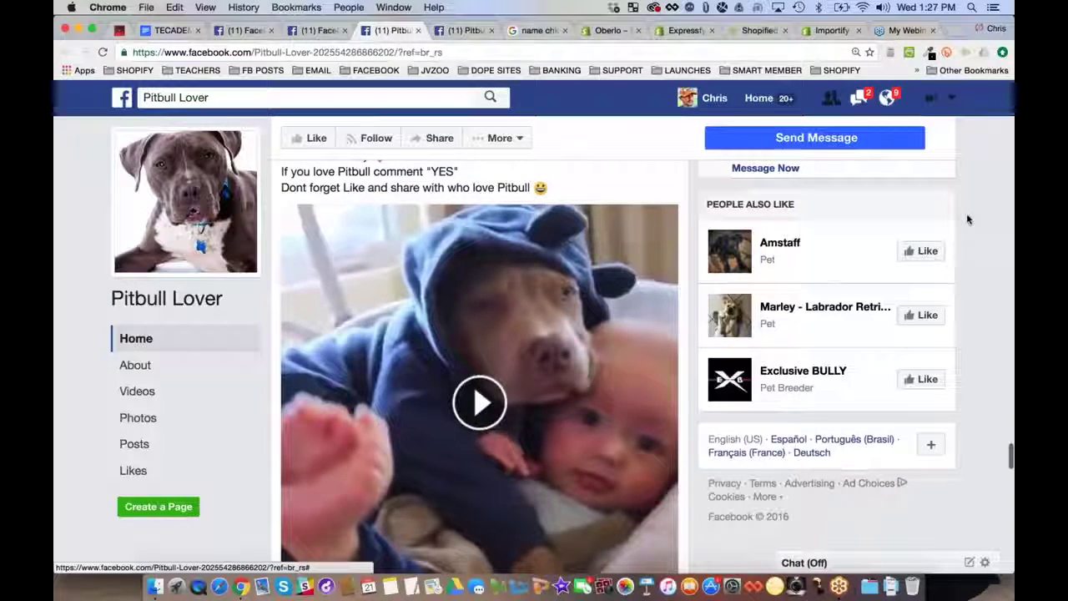
scroll(975, 221, "up", 10)
scroll(613, 250, "up", 10)
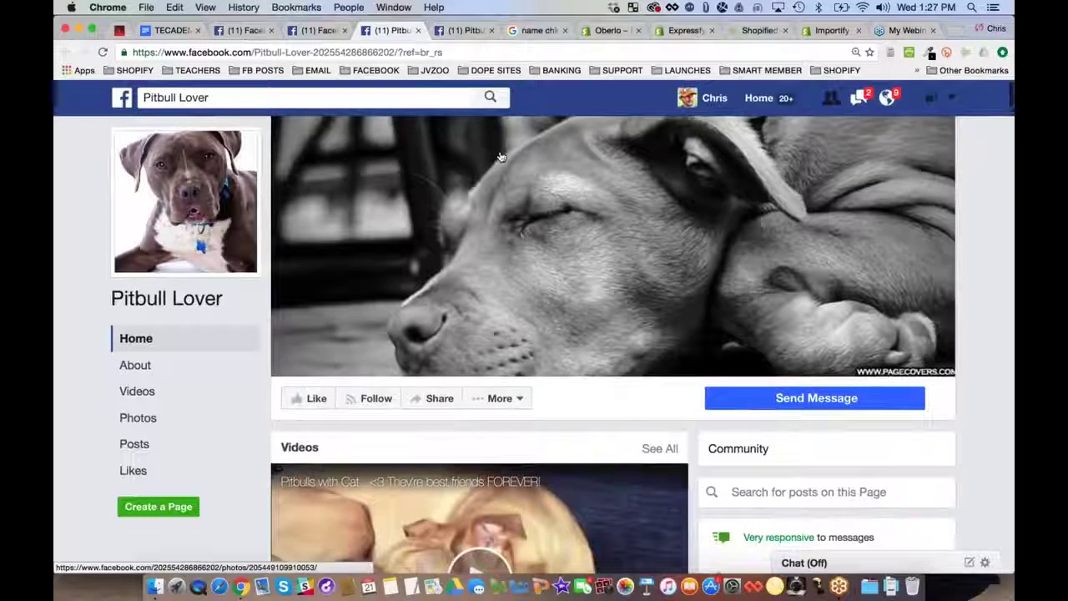
Highlight item a.'s general-or-niche store question in the webinar outline, then return to Facebook
left_click(171, 31)
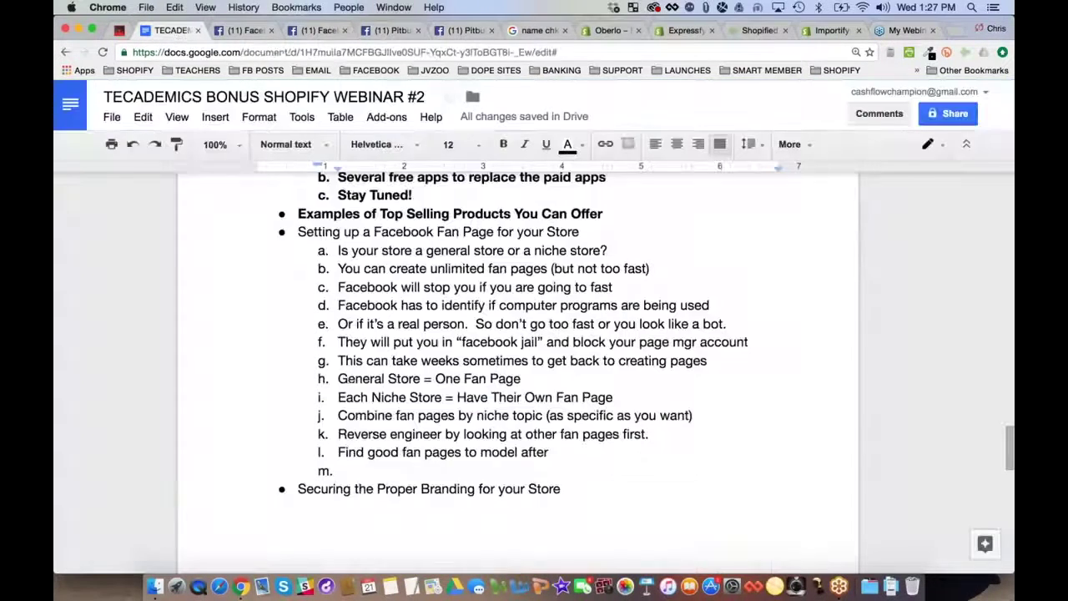
double_click(553, 250)
triple_click(442, 250)
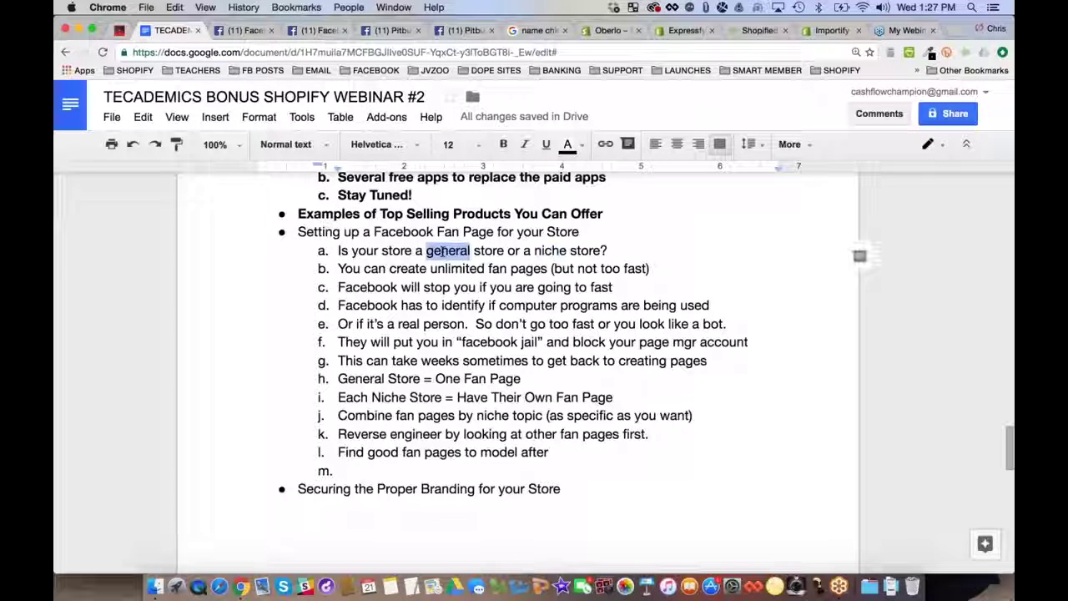
left_click(241, 30)
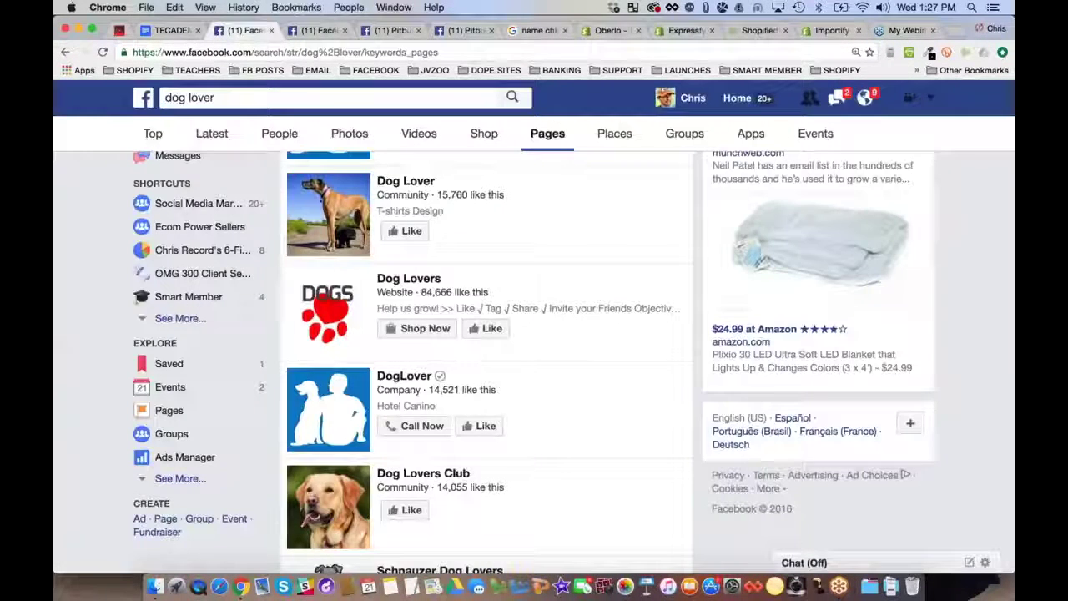
Go to Create Page from the account menu and highlight the Create a Page heading
left_click(932, 100)
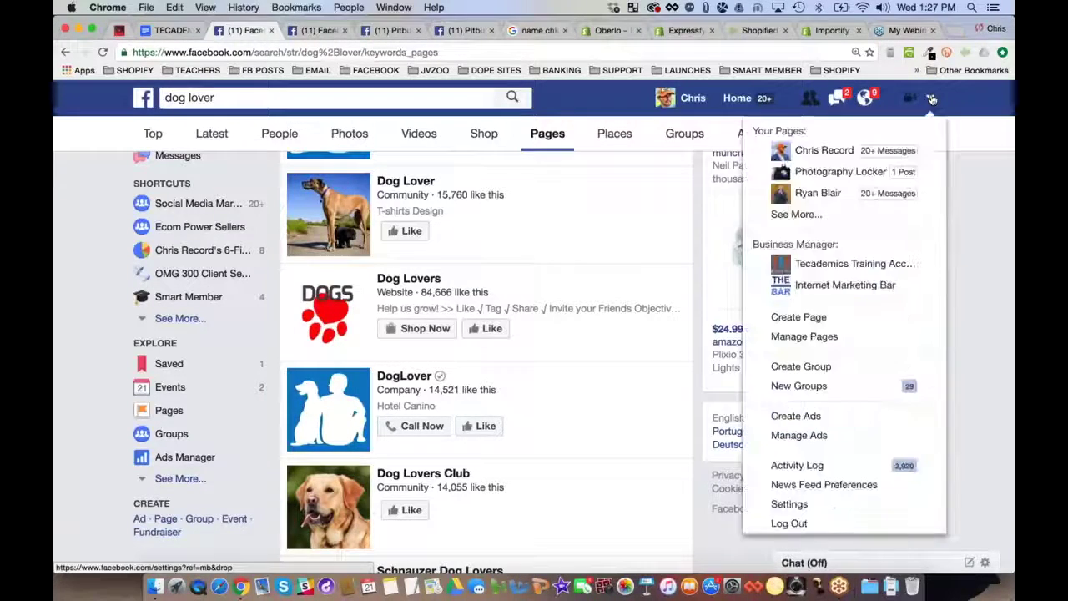
left_click(824, 317)
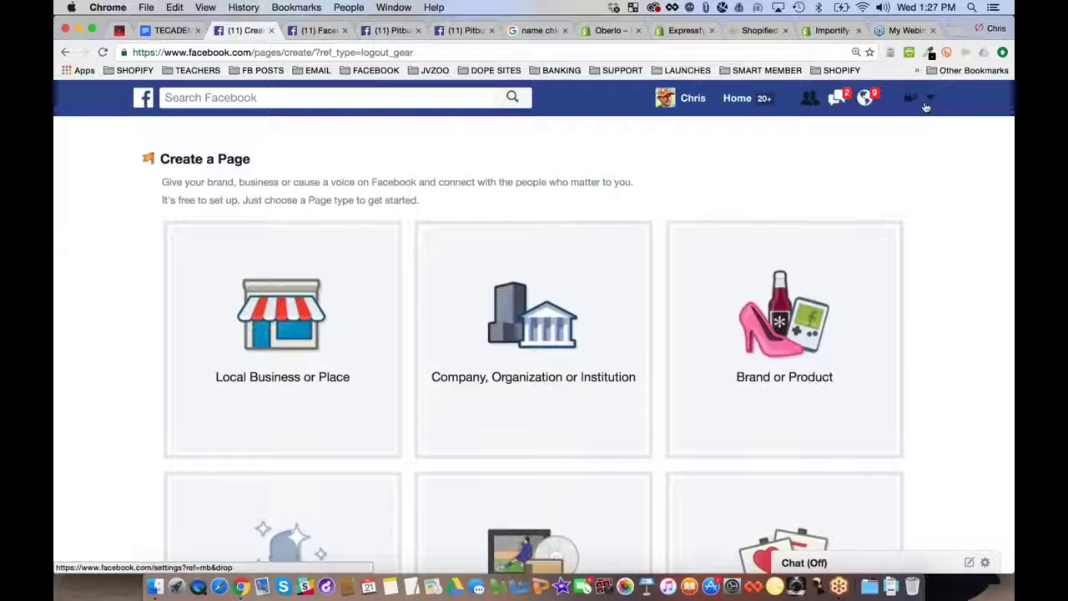
triple_click(216, 159)
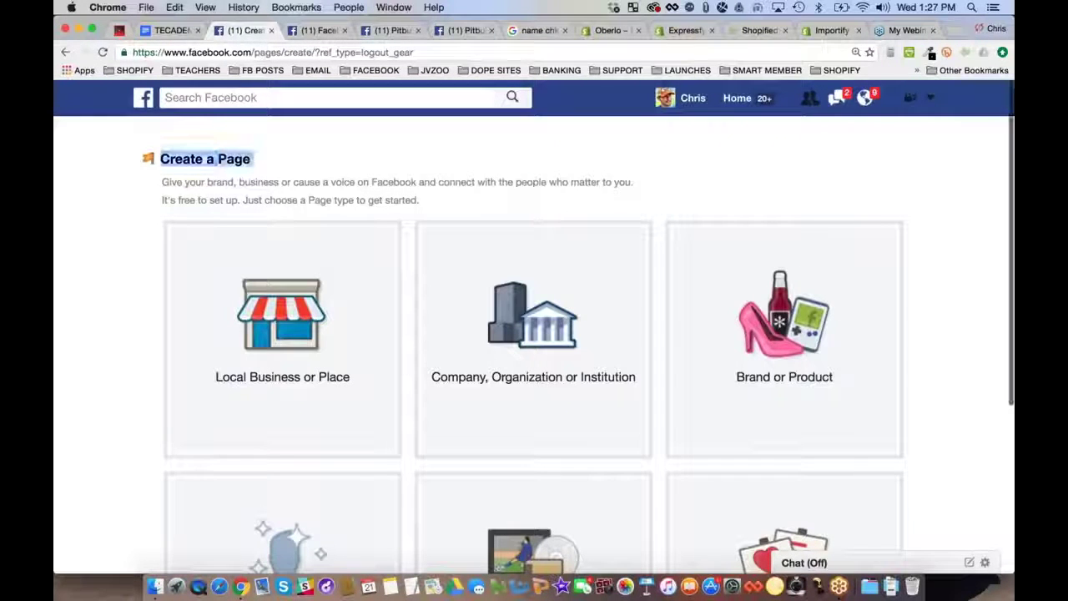
Search Google for 'create facebook page' and visit Facebook's Create a Page result
left_click(956, 32)
type("cr")
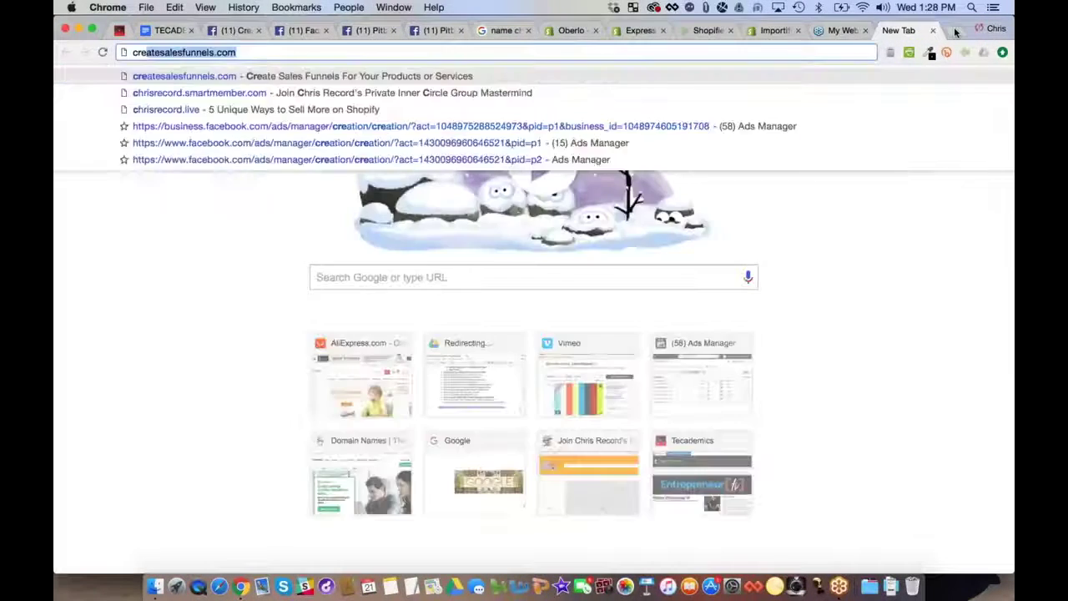
type("eate facebook pag")
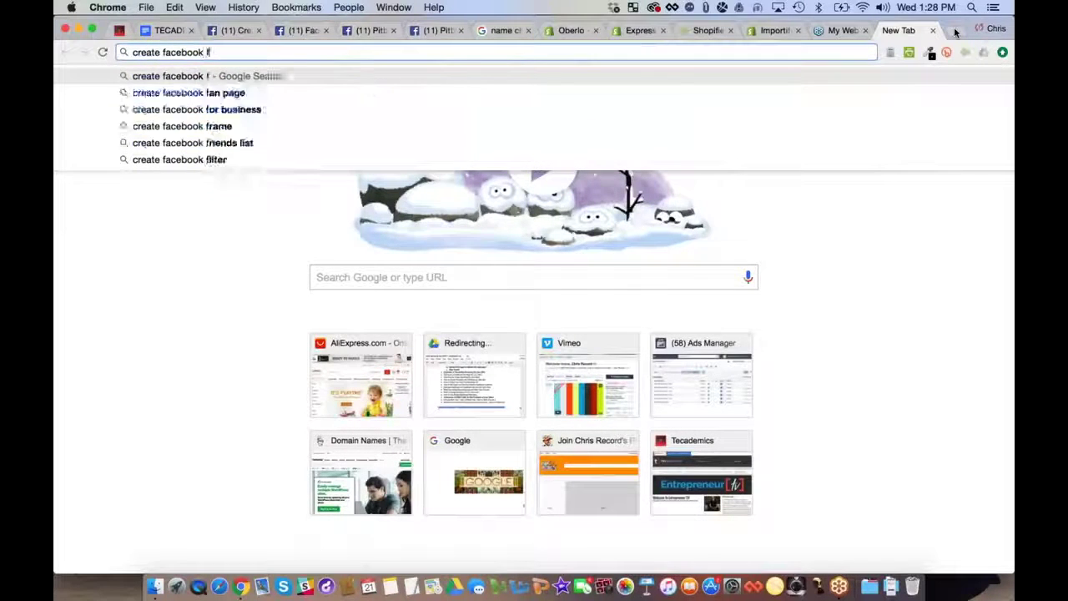
type("e")
key("Return")
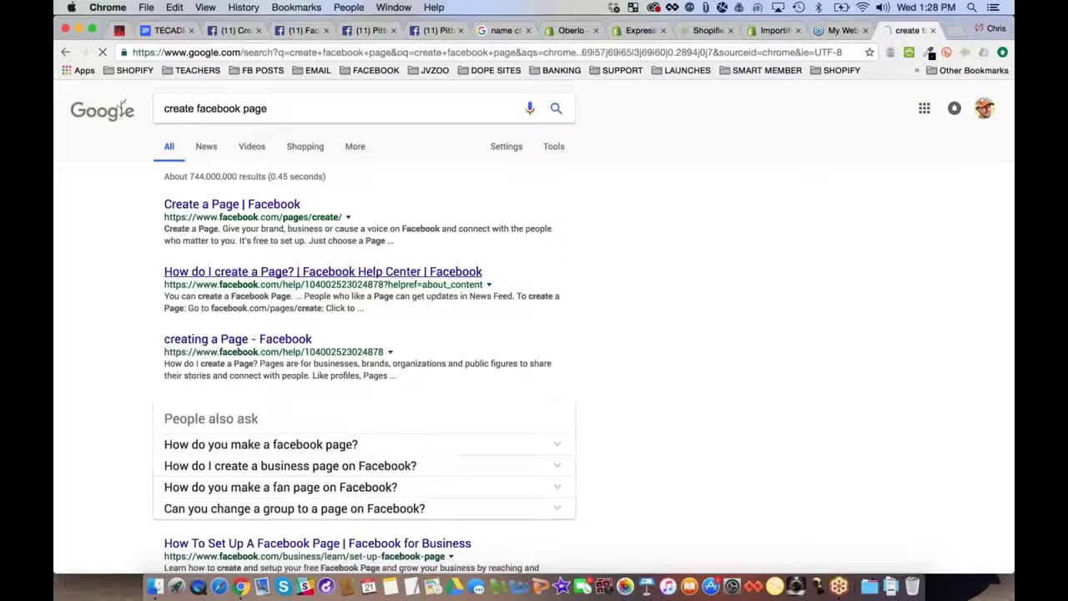
left_click(275, 207)
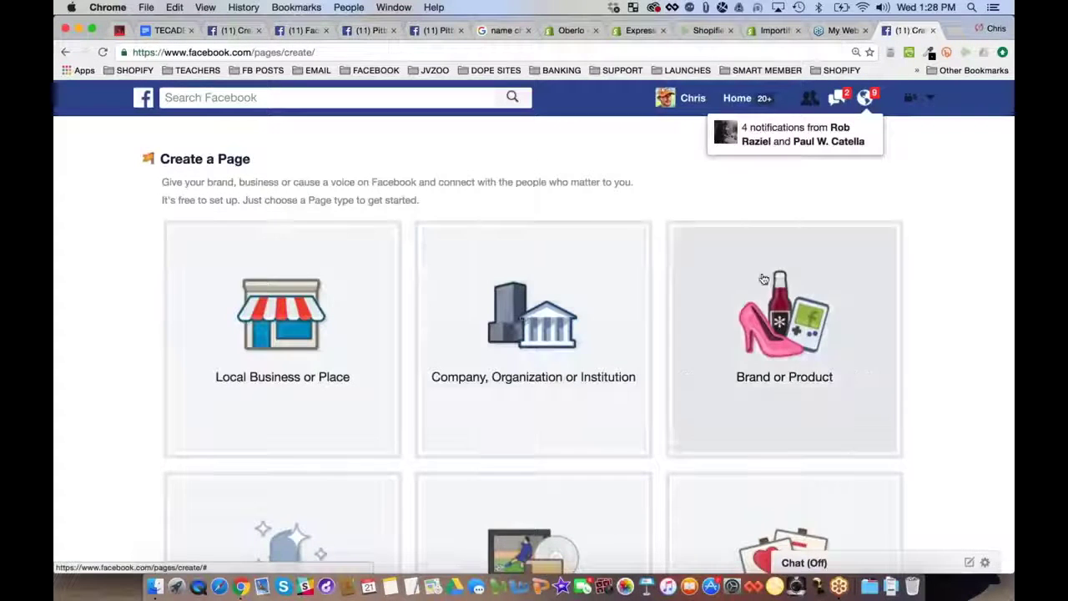
Choose Brand or Product with the Furniture category and begin the name with 'M'
scroll(534, 333, "down", 2)
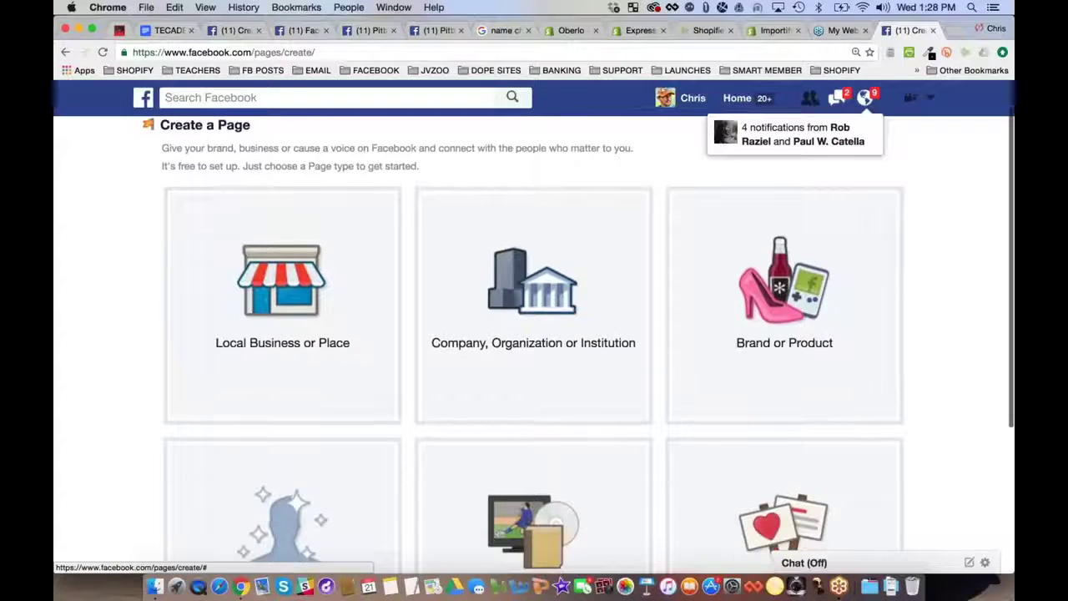
left_click(784, 250)
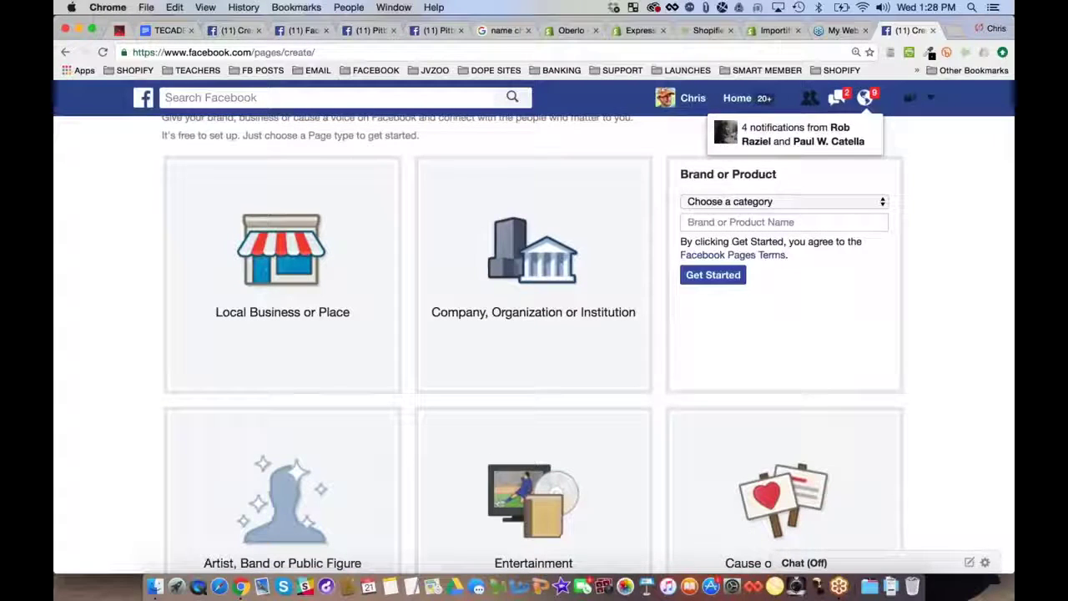
left_click(780, 203)
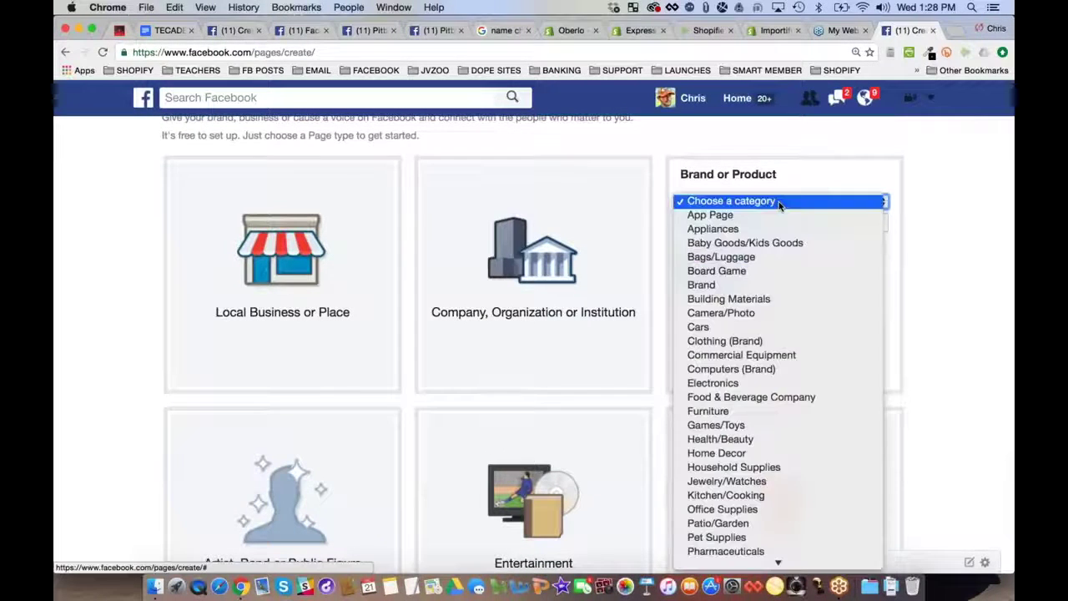
scroll(796, 506, "down", 5)
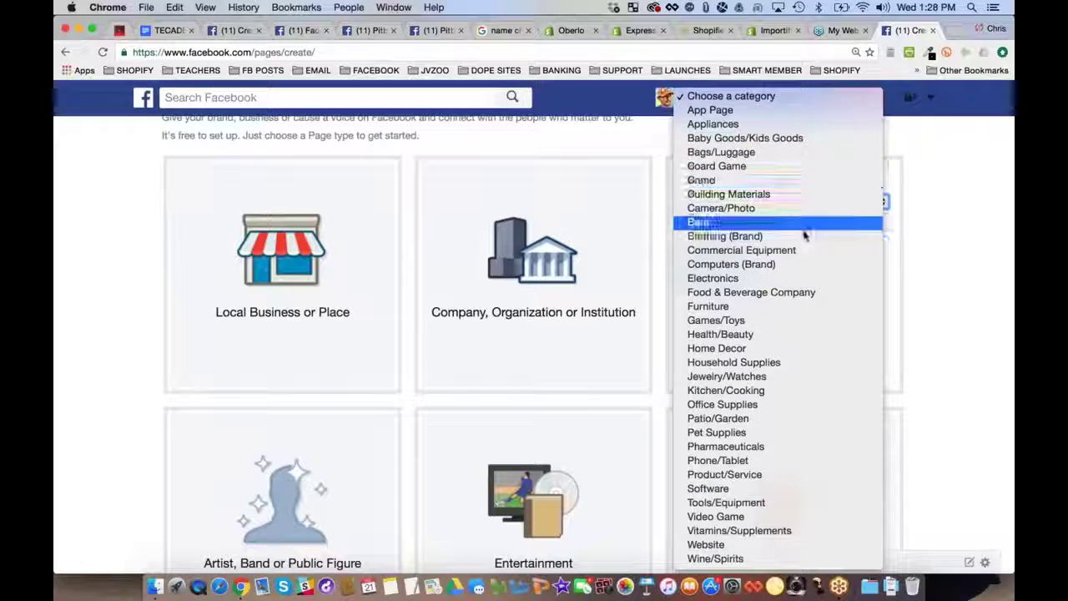
left_click(794, 309)
left_click(759, 221)
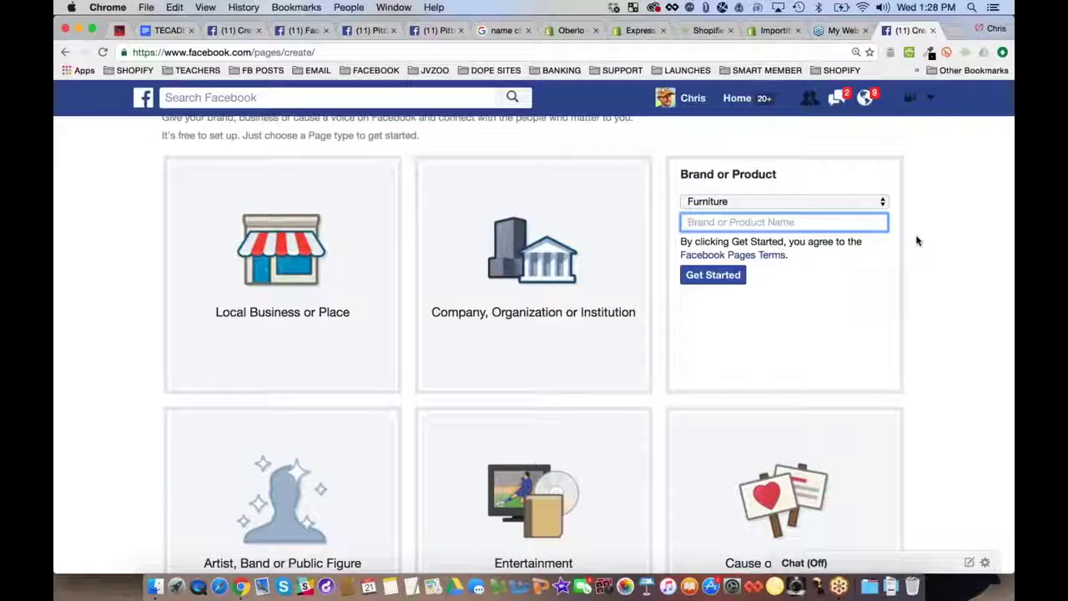
type("M")
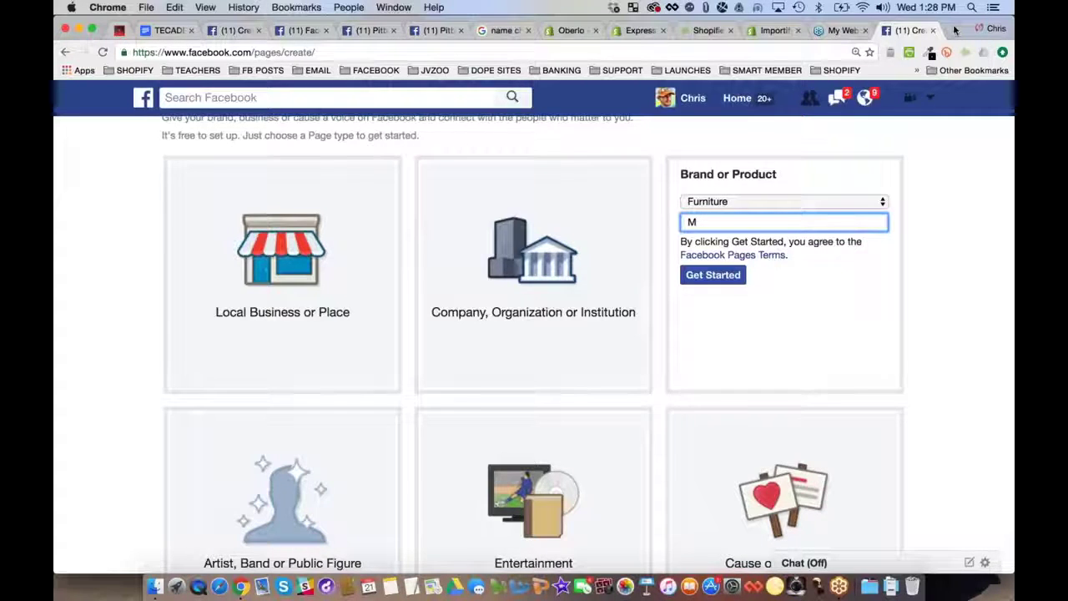
Load leandomainsearch.com in a new tab
left_click(956, 30)
type("leandomainsearch.com")
key("Return")
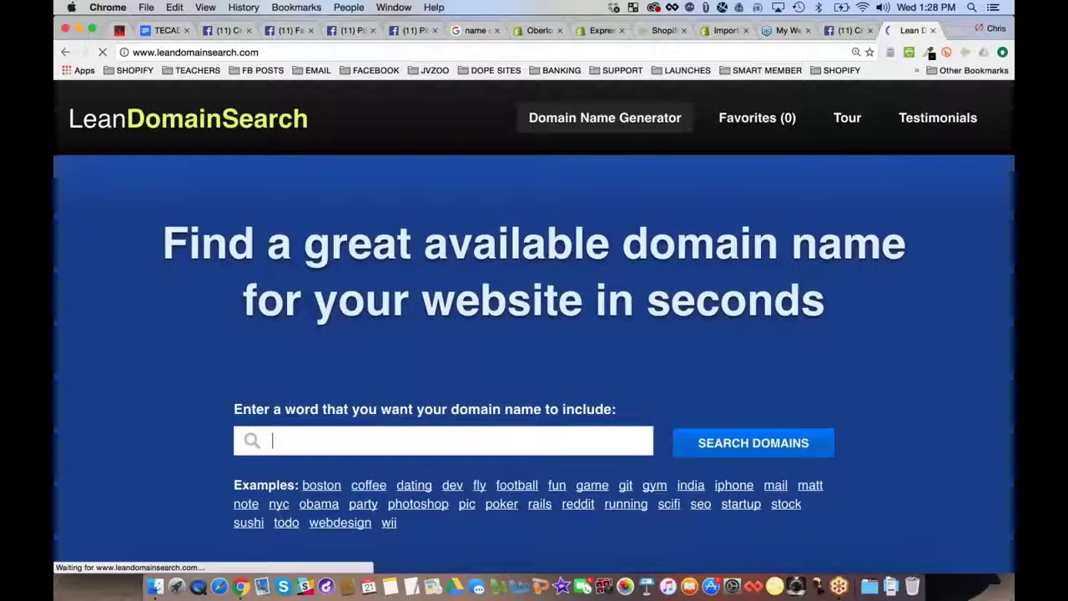
Search LeanDomainSearch for 'mancave' and filter to domains starting with mancave
type("mancave")
key("Return")
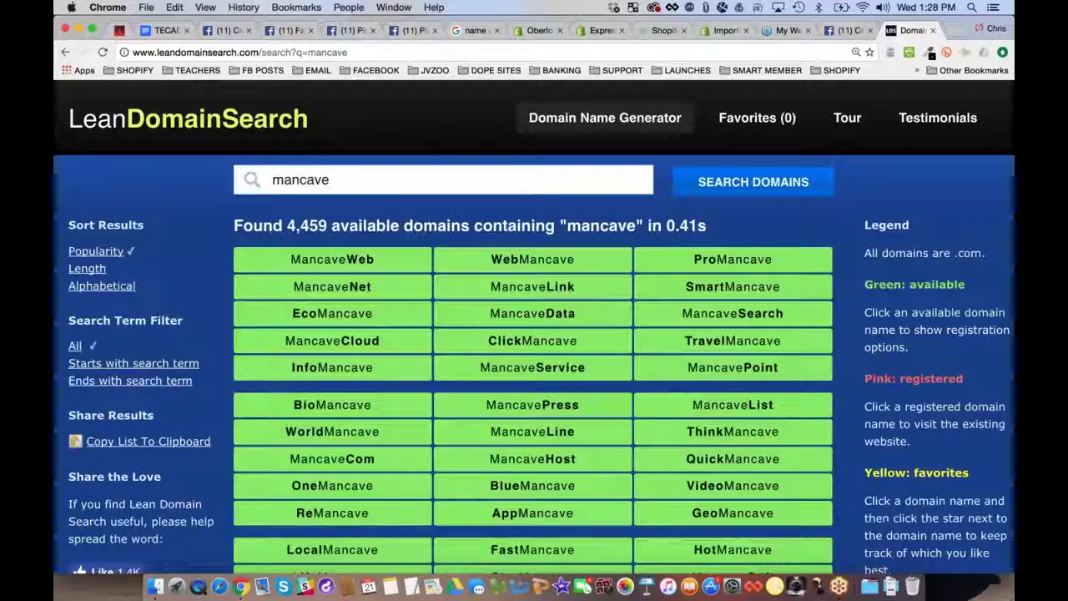
left_click(134, 363)
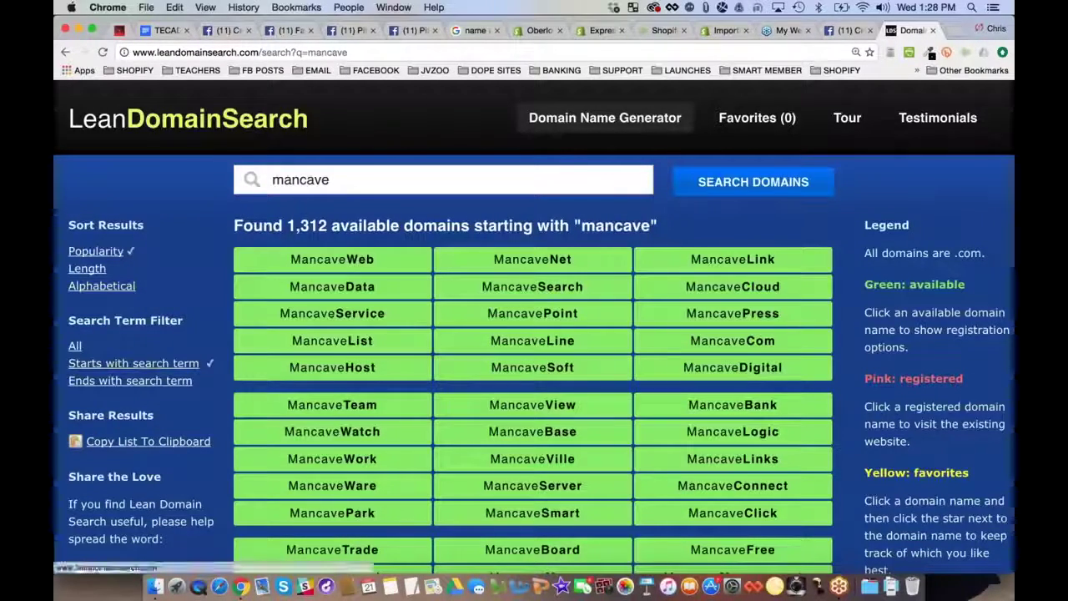
Confirm MancavePortal.com is available, then go back to the Facebook page form
scroll(534, 327, "down", 1)
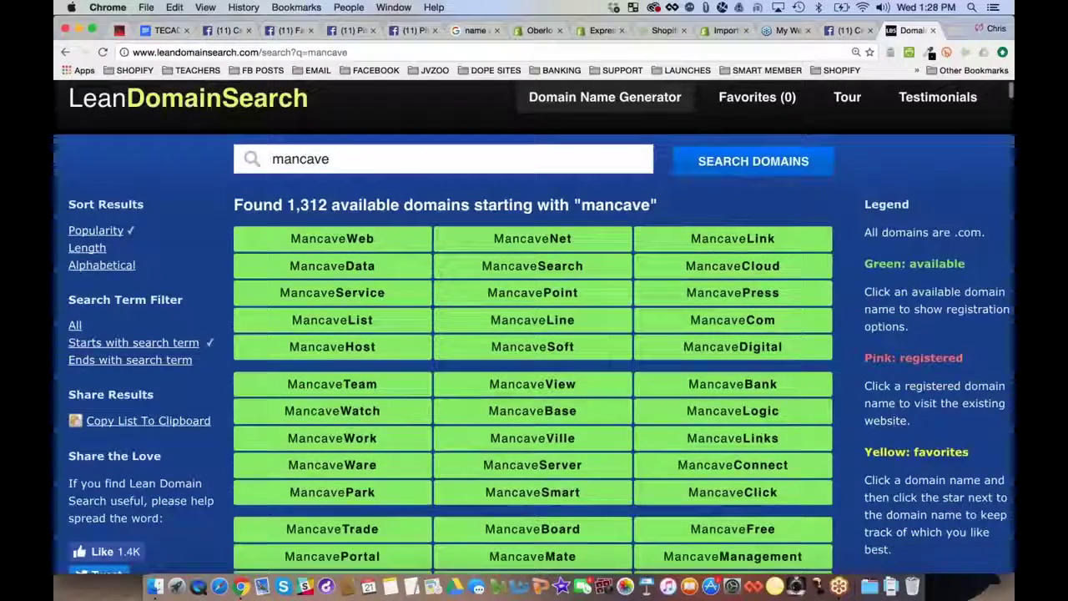
scroll(534, 327, "down", 5)
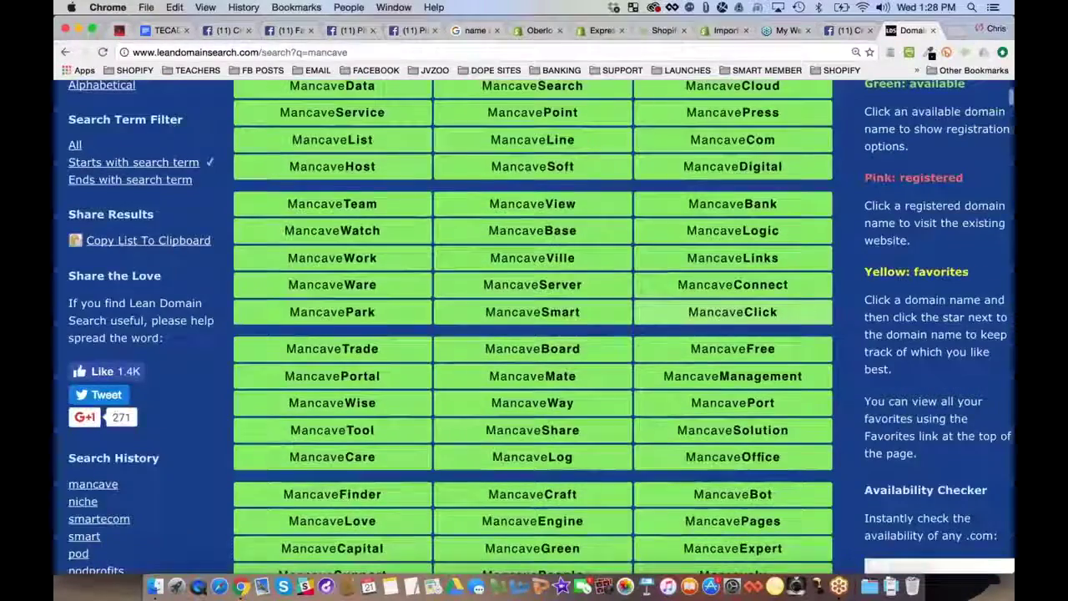
scroll(534, 327, "down", 5)
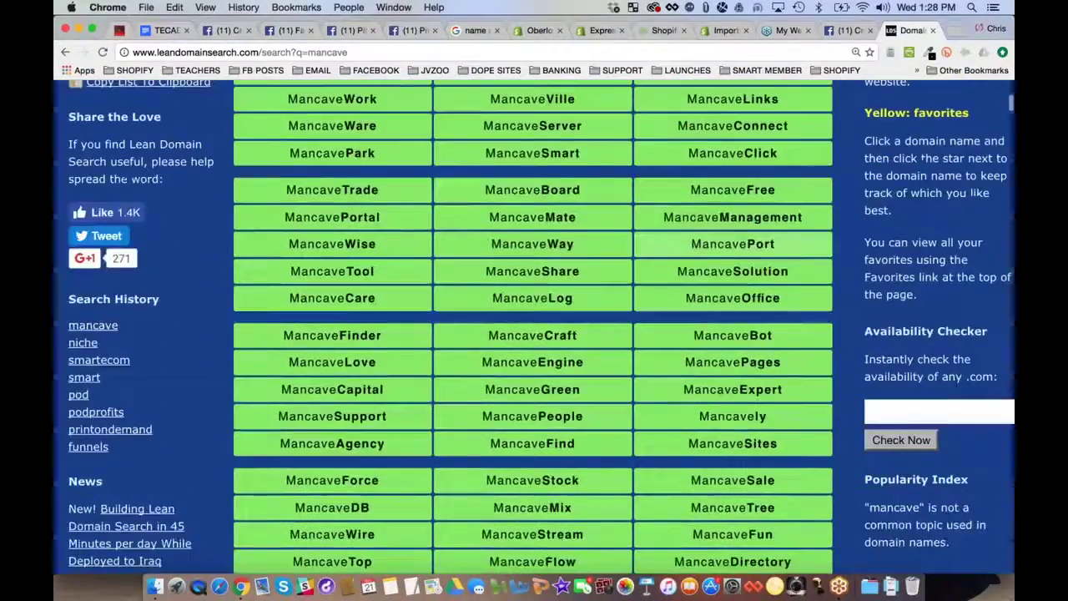
scroll(534, 327, "down", 2)
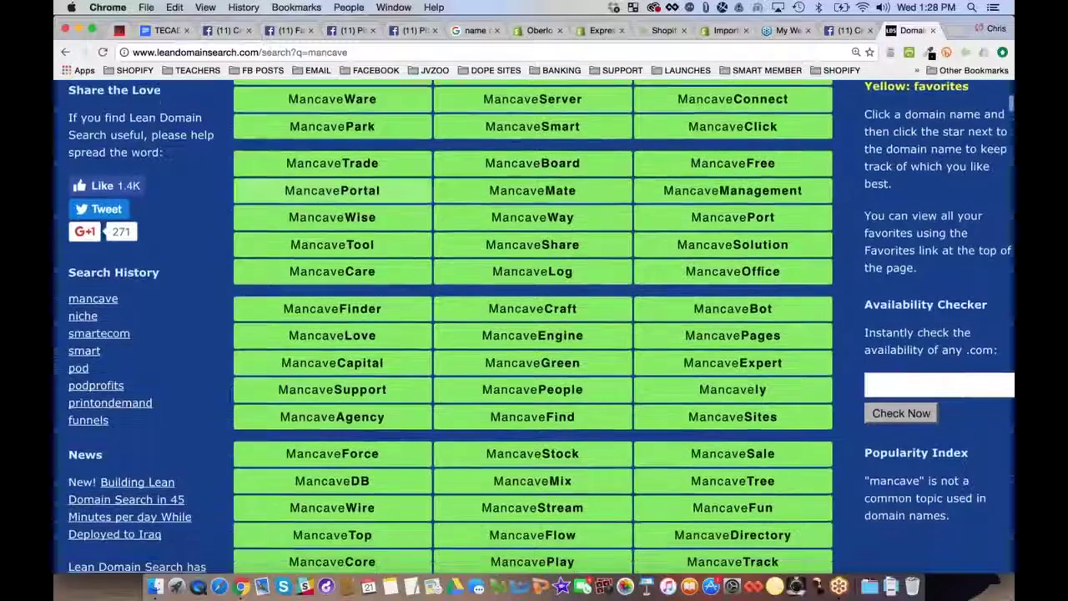
left_click(357, 196)
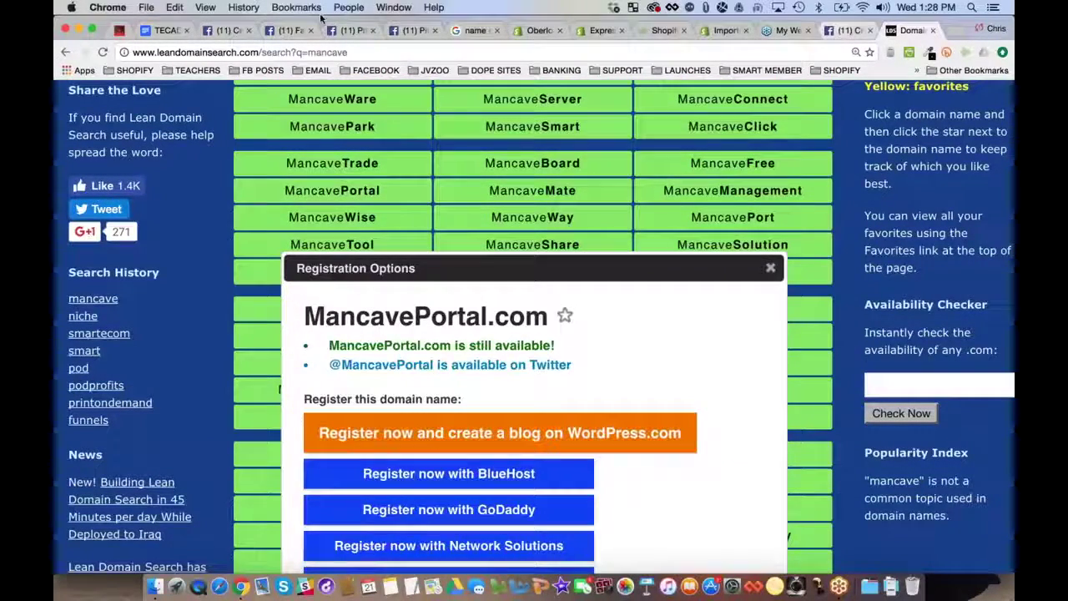
left_click(847, 30)
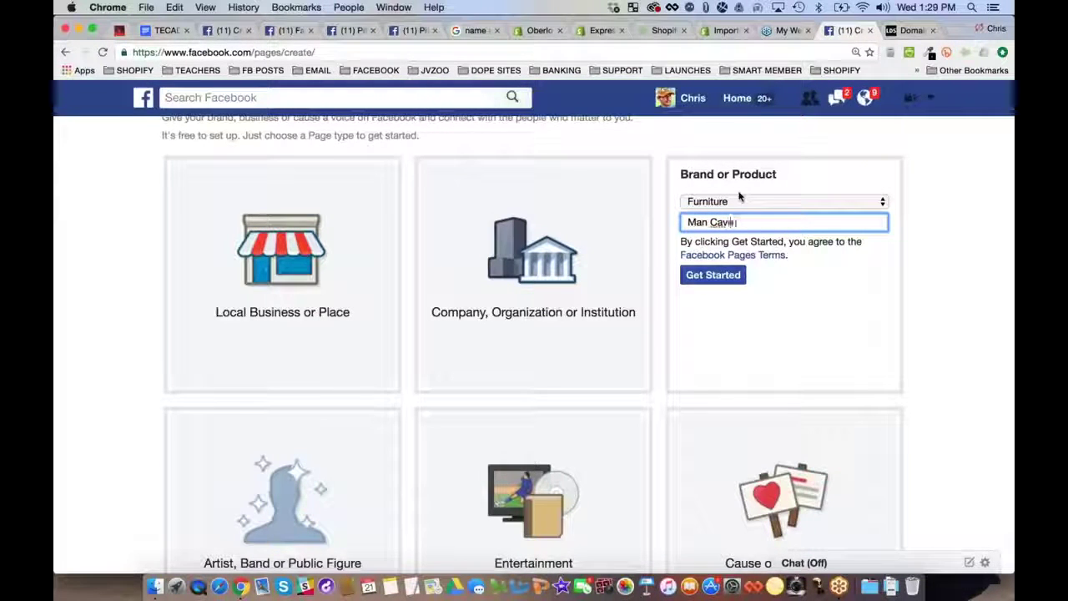
Complete the page name as 'Man Cave Portal' and dismiss the MancavePortal.com details
type("tal")
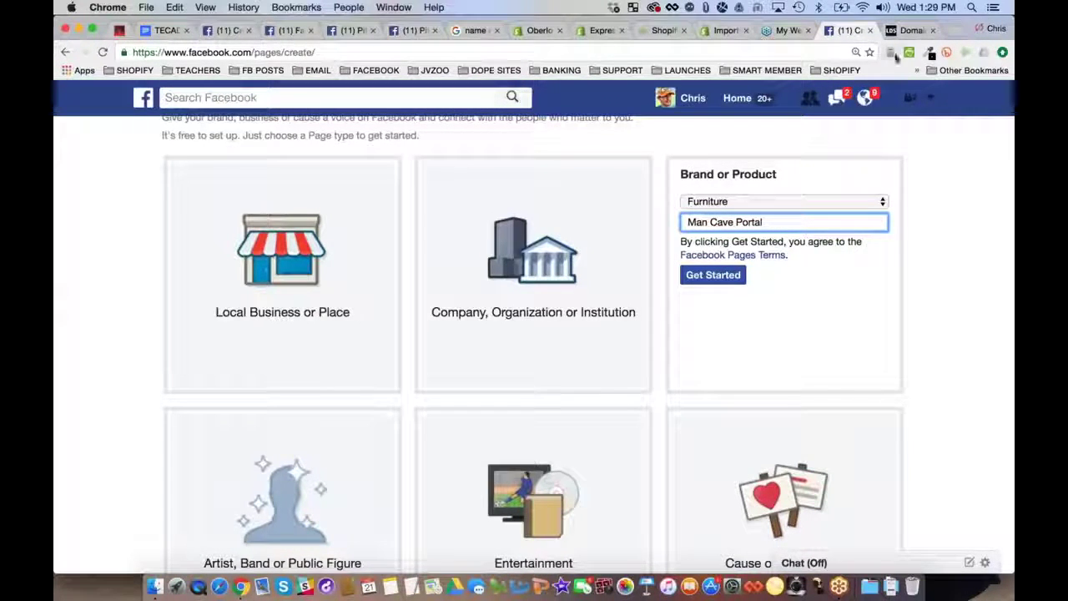
left_click(907, 33)
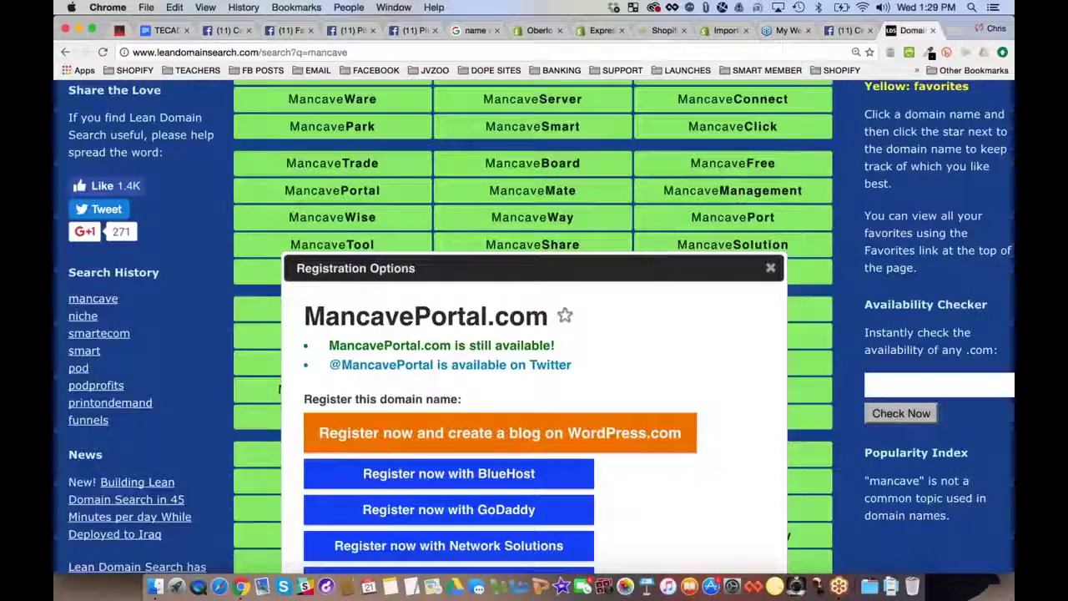
left_click(770, 268)
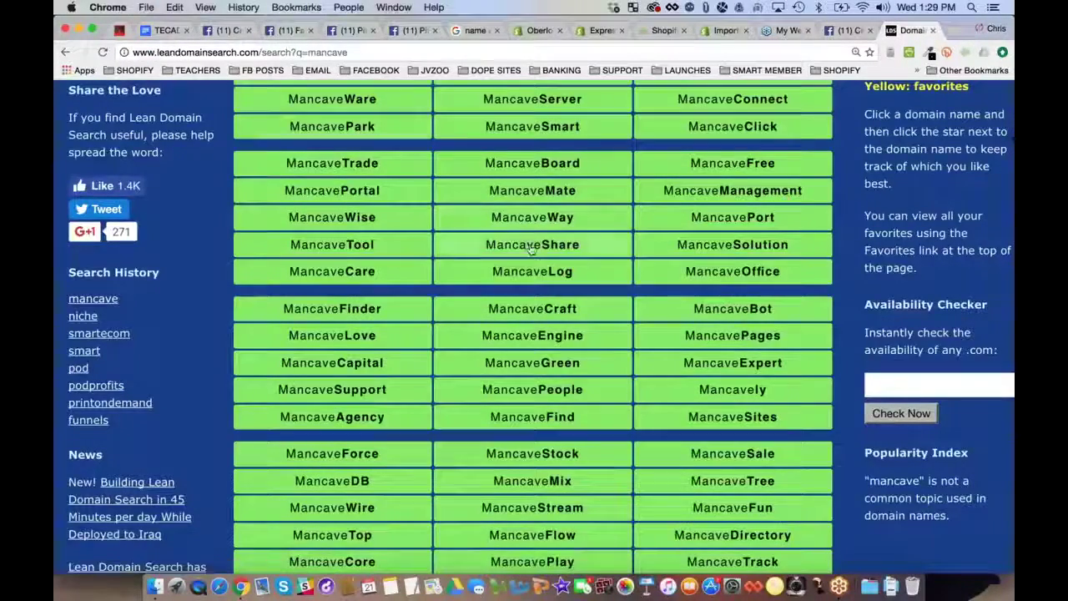
Confirm MancaveExpert.com is available, then return to the Facebook page form
scroll(530, 249, "down", 3)
scroll(531, 250, "down", 3)
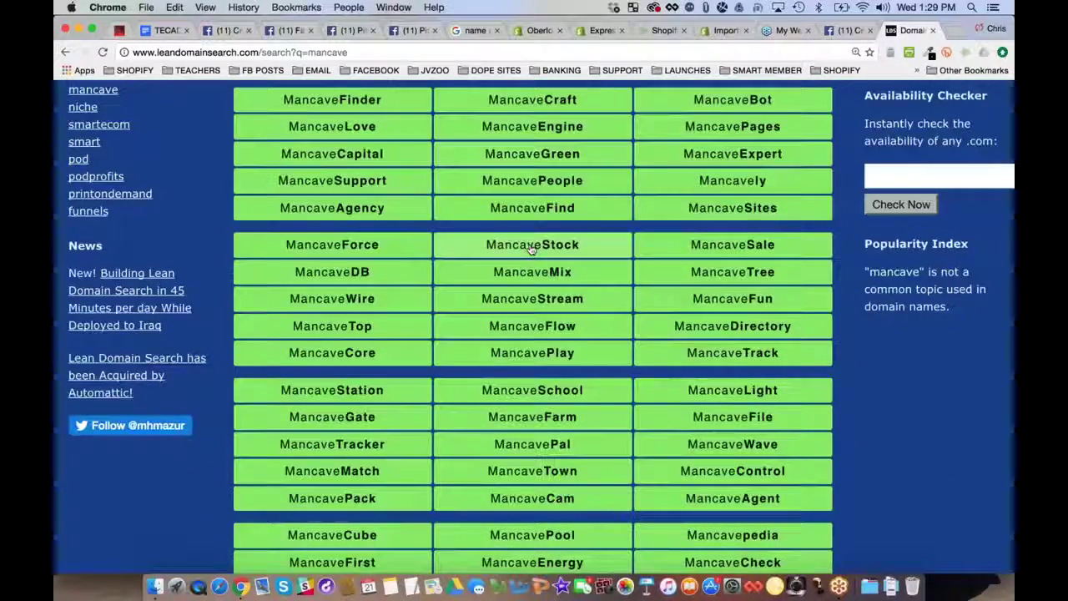
scroll(531, 249, "down", 1)
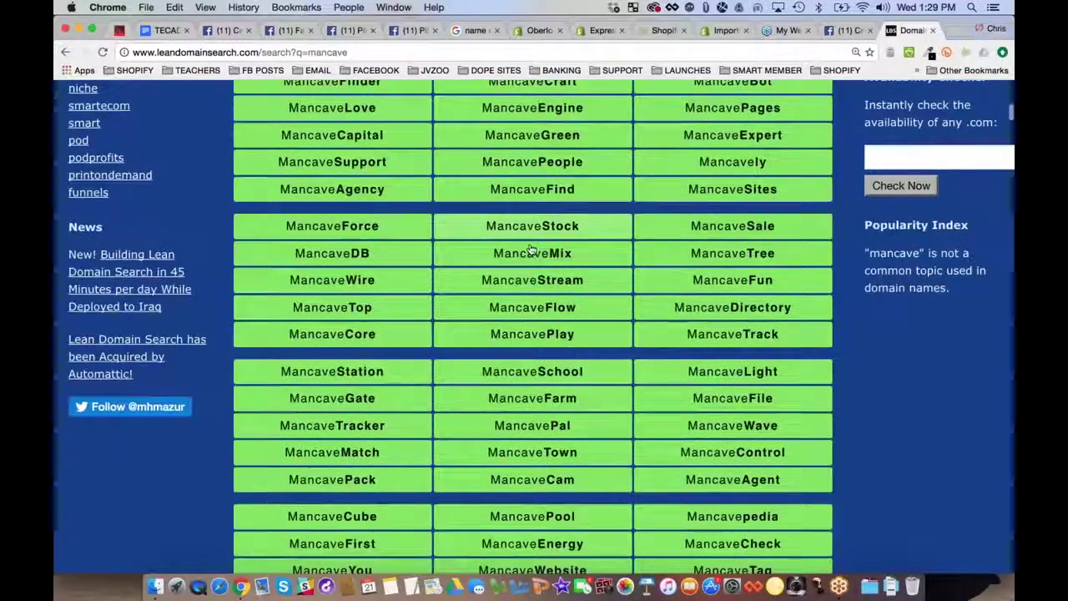
scroll(530, 249, "down", 1)
scroll(530, 250, "up", 2)
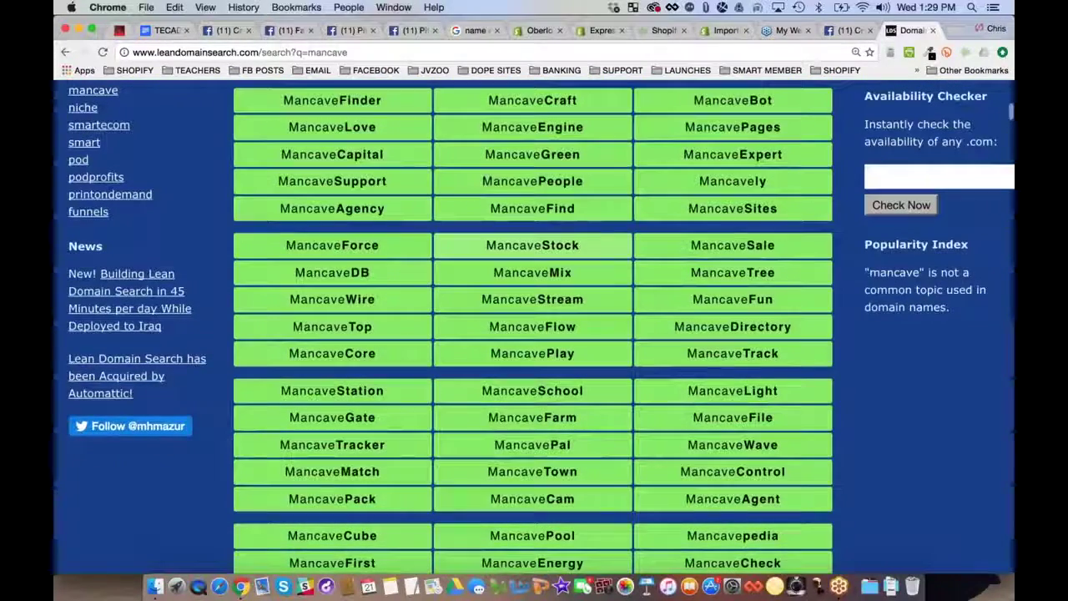
left_click(747, 154)
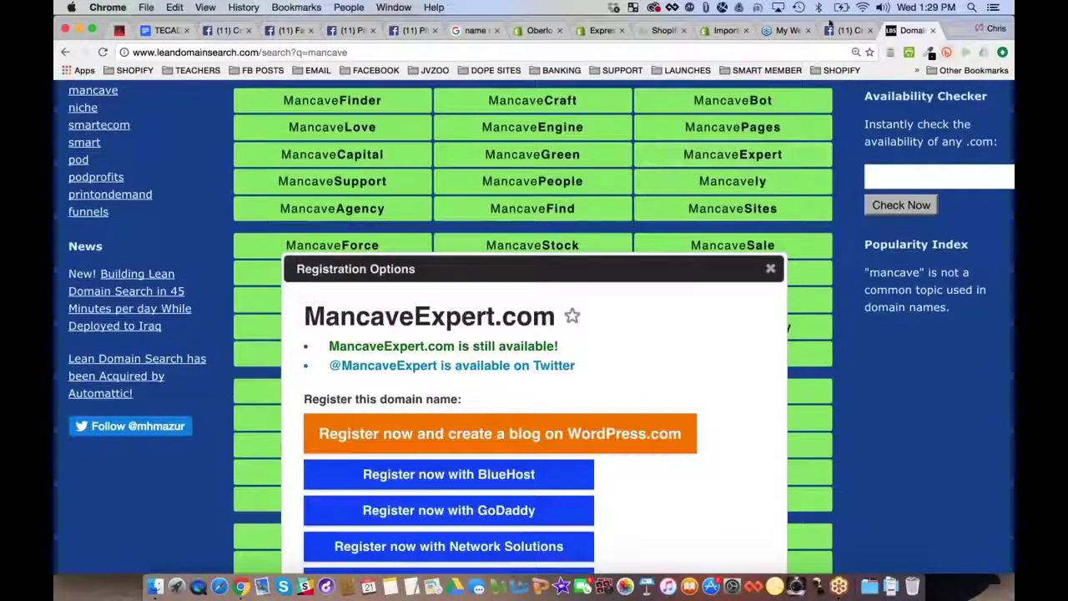
left_click(833, 28)
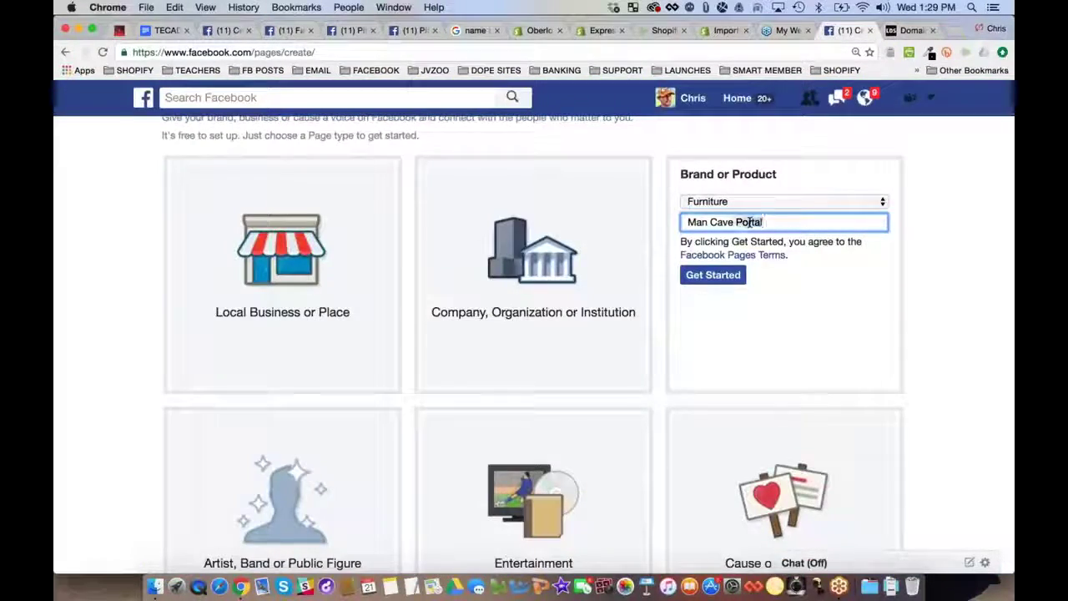
Change the page name to 'Man Cave Expert' and create the page with Get Started
key("BackSpace")
key("BackSpace")
key("BackSpace")
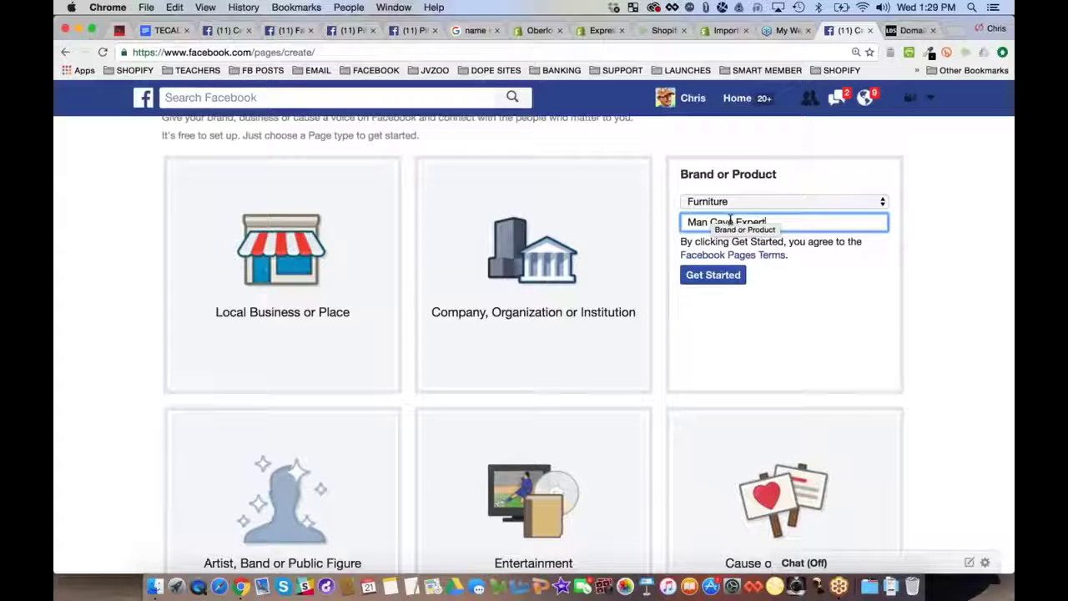
left_click(710, 276)
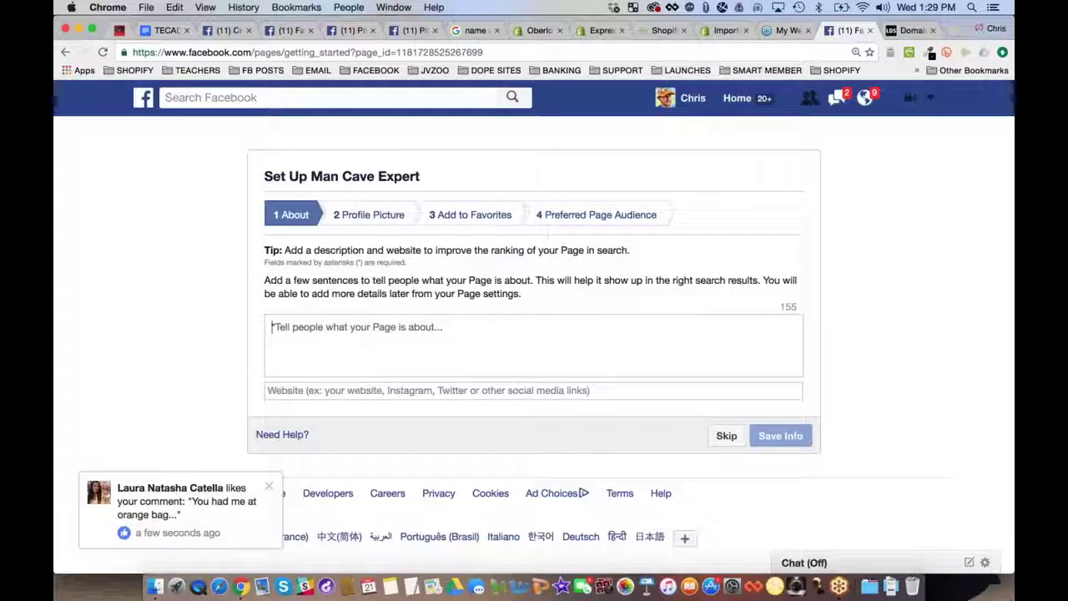
type("I")
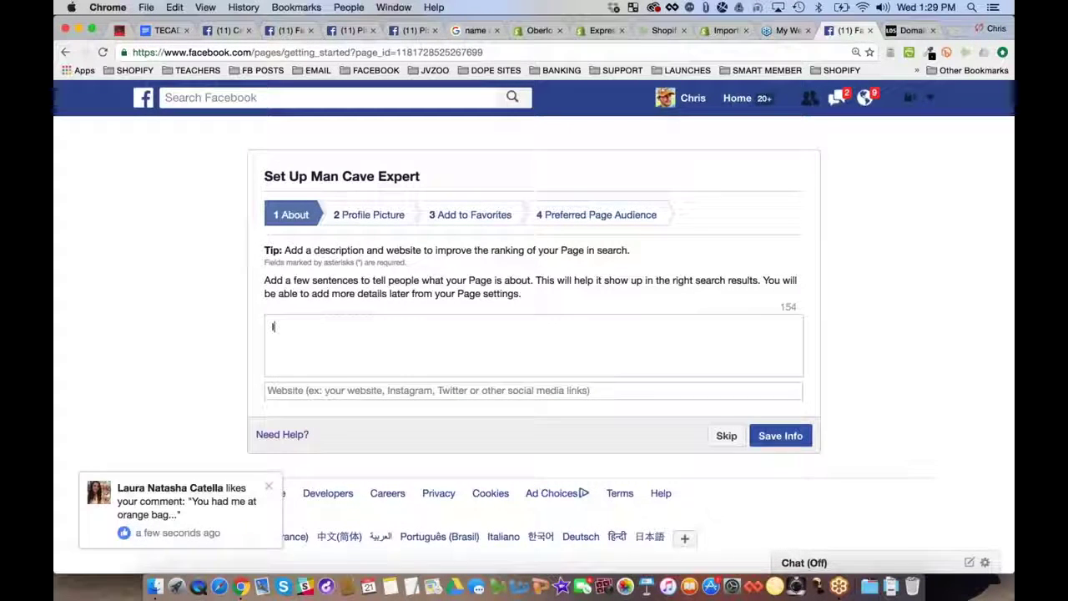
type("f you currently have a man ca")
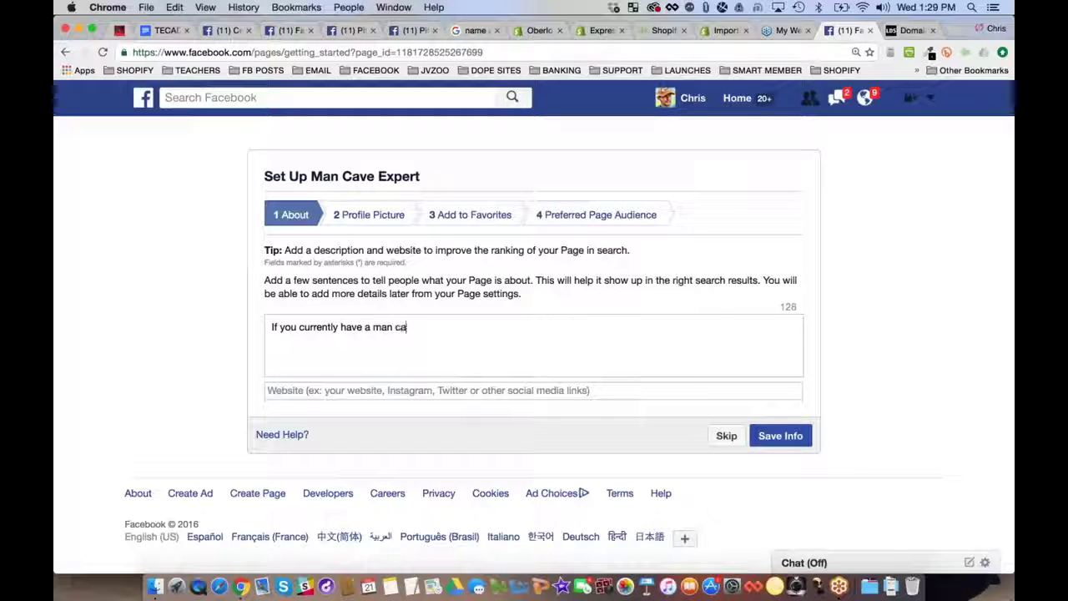
type("ve at your house, o")
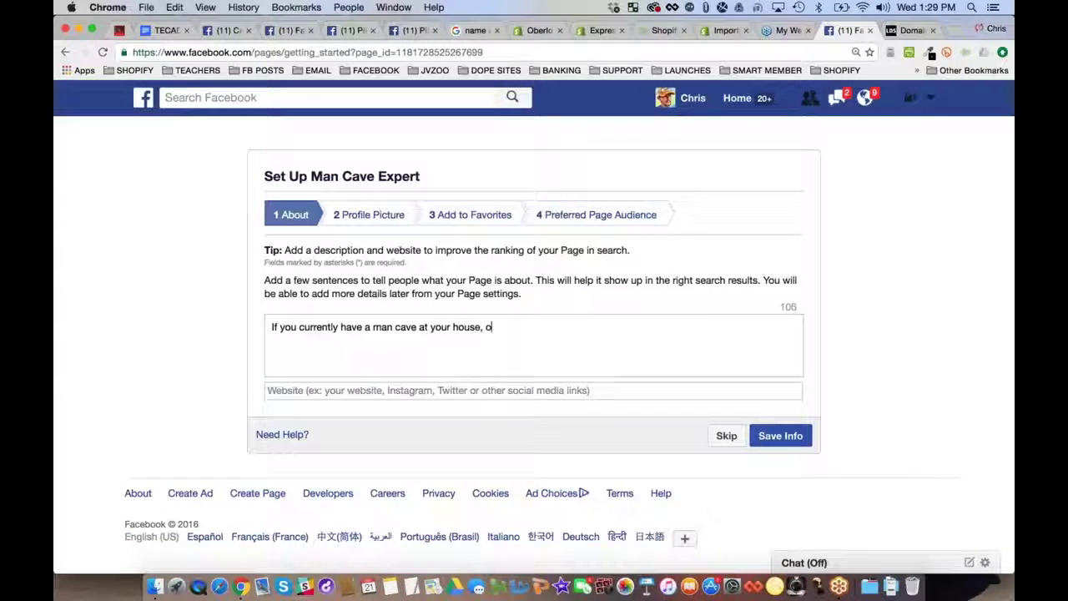
type("r you are looking to ")
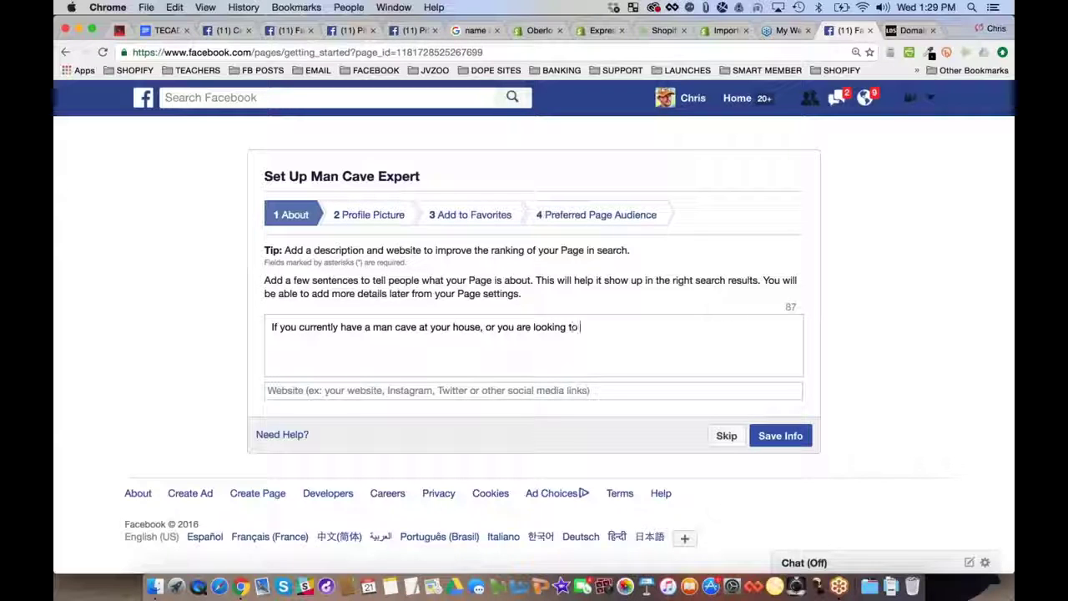
type("design an")
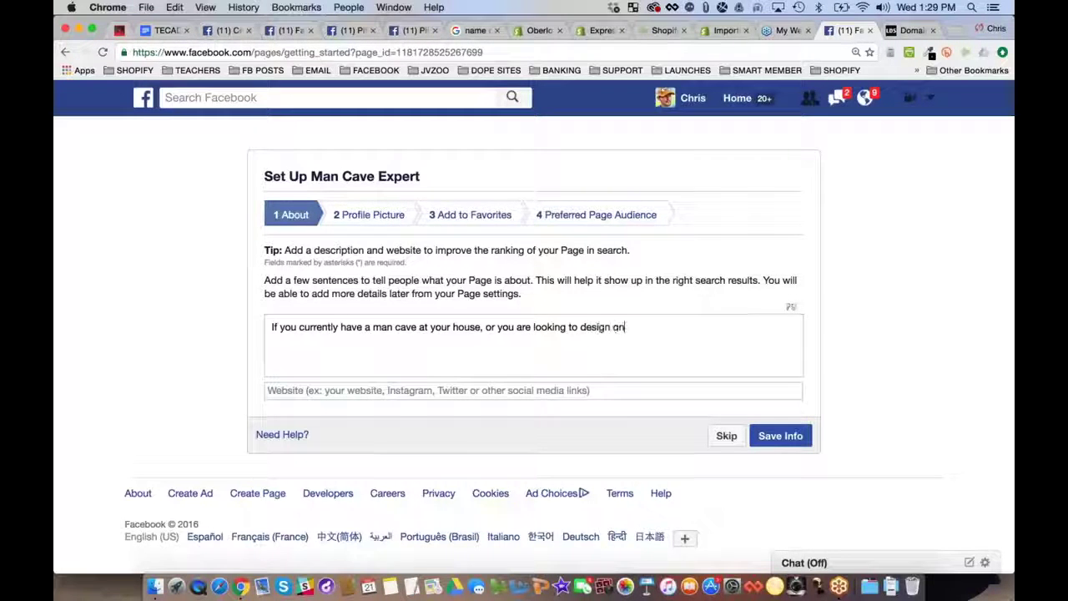
type(" use this")
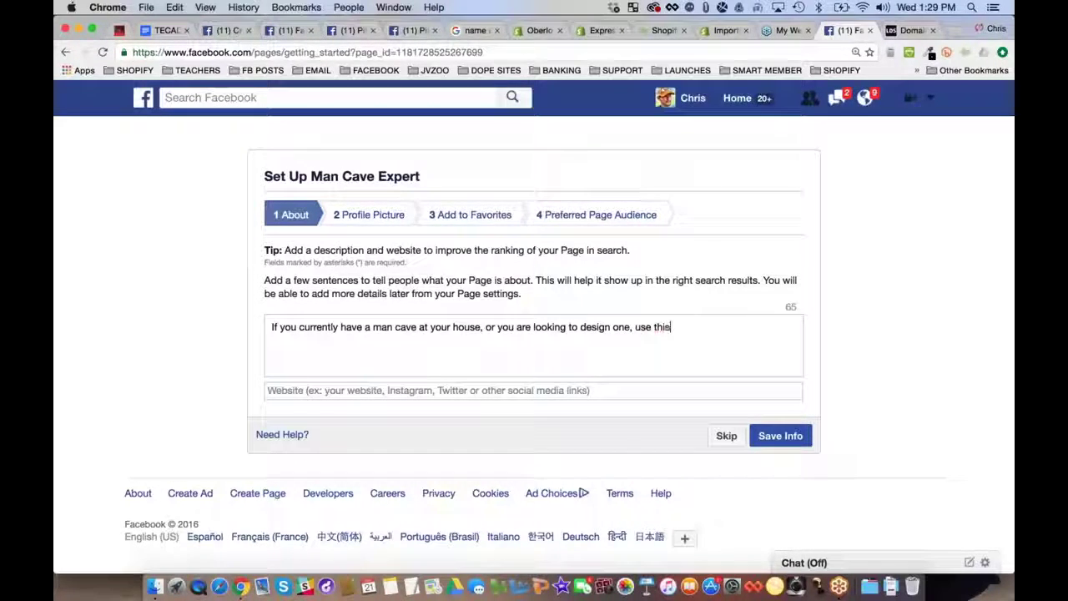
type(" page for your man ")
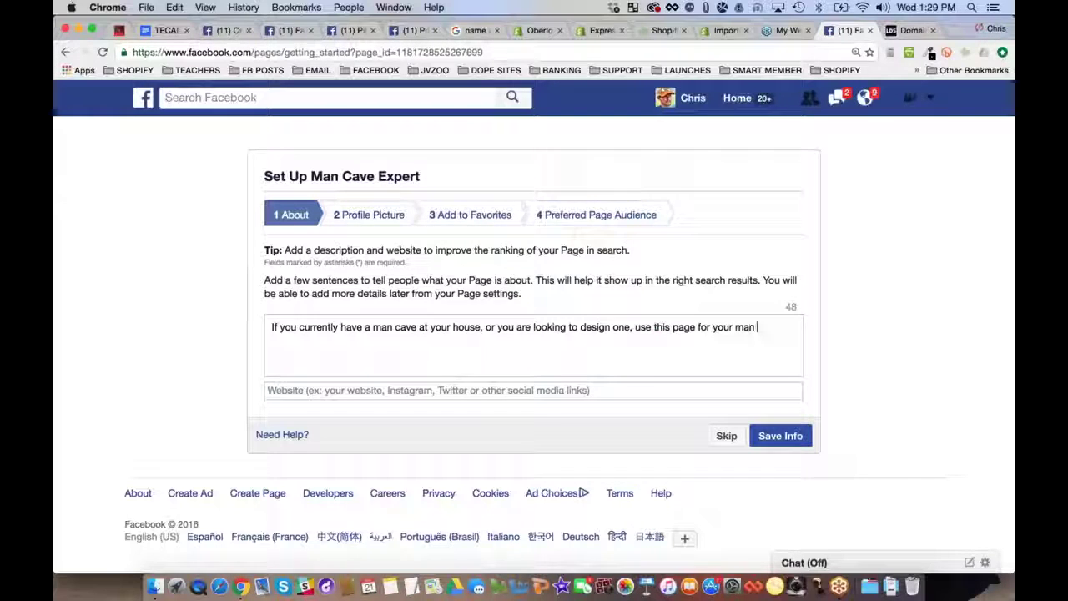
type("cave inspira")
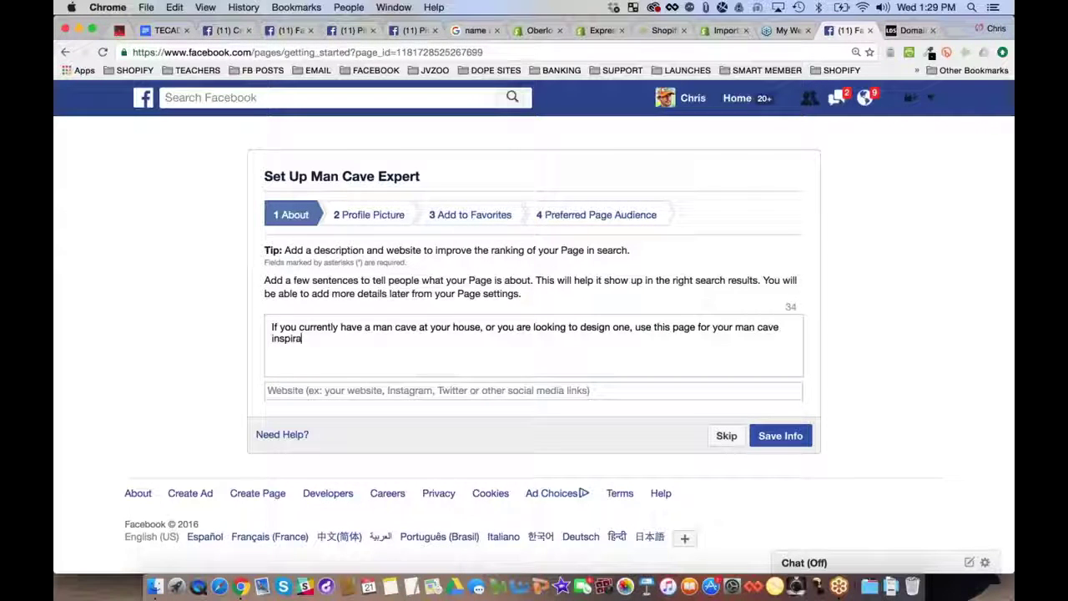
type("tion, pr")
key("BackSpace")
type("man")
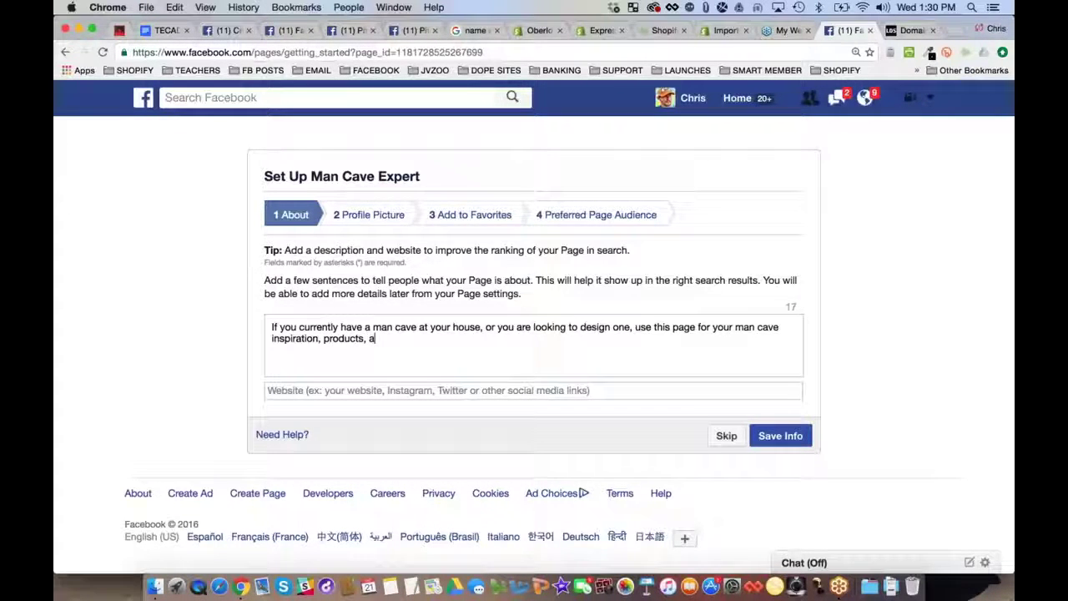
key("BackSpace")
key("BackSpace")
key("BackSpace")
key("BackSpace")
key("BackSpace")
key("BackSpace")
key("BackSpace")
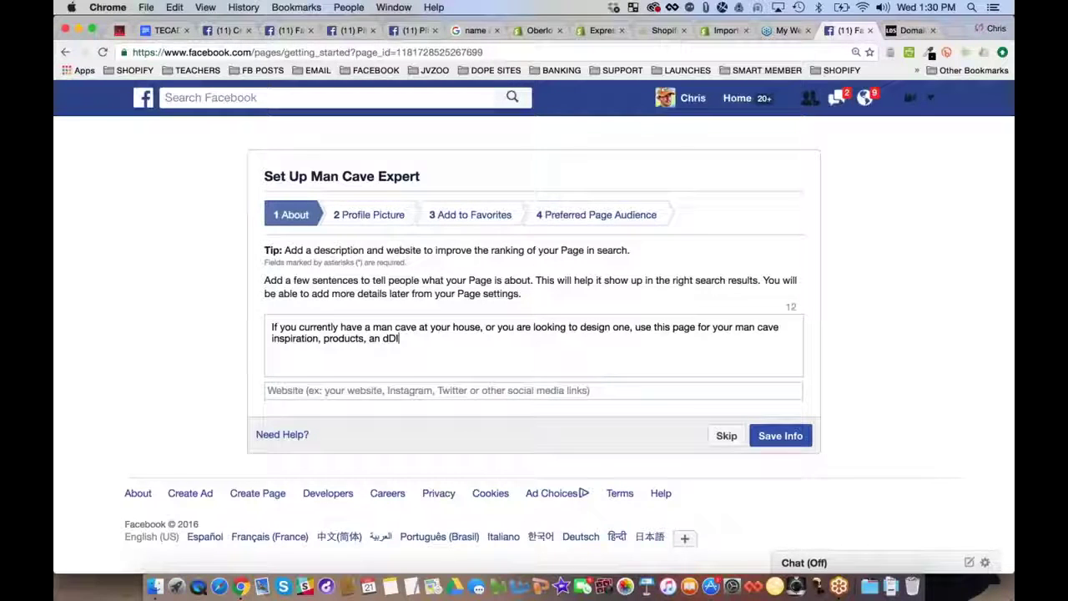
type("d")
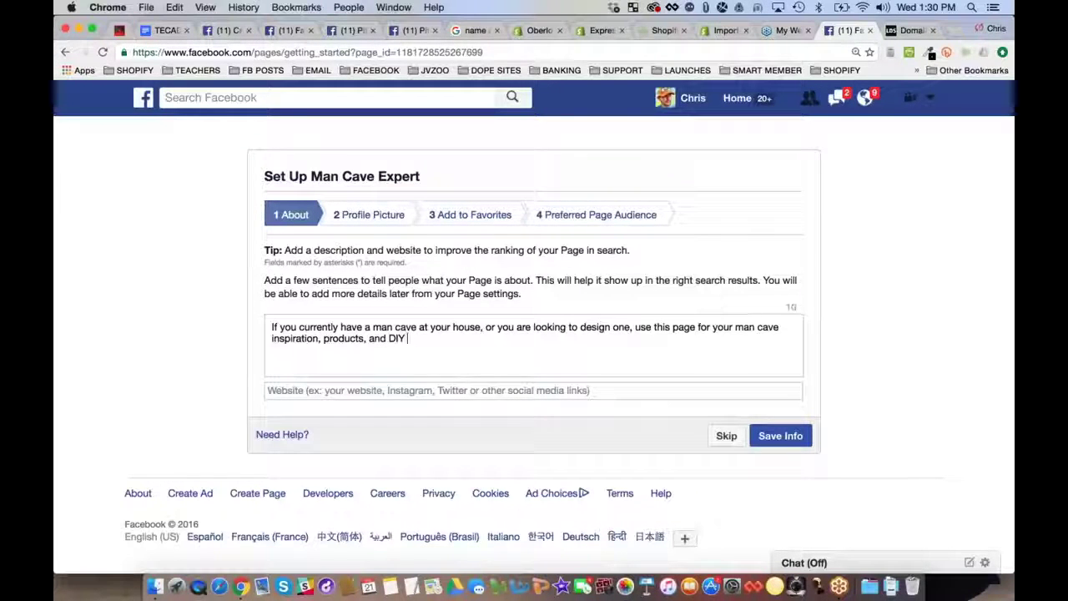
left_click(307, 392)
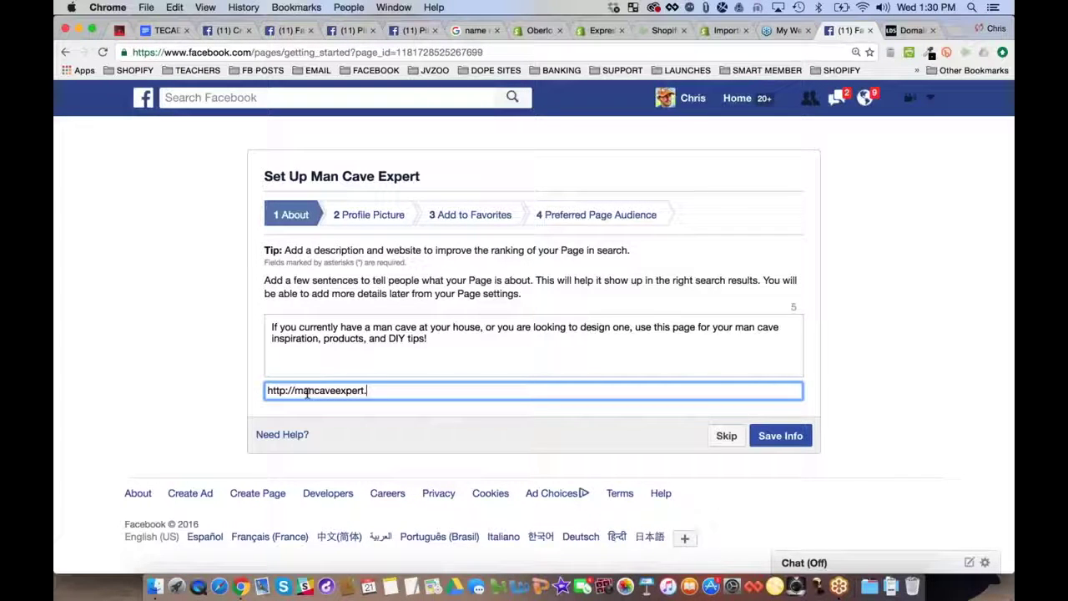
left_click(783, 436)
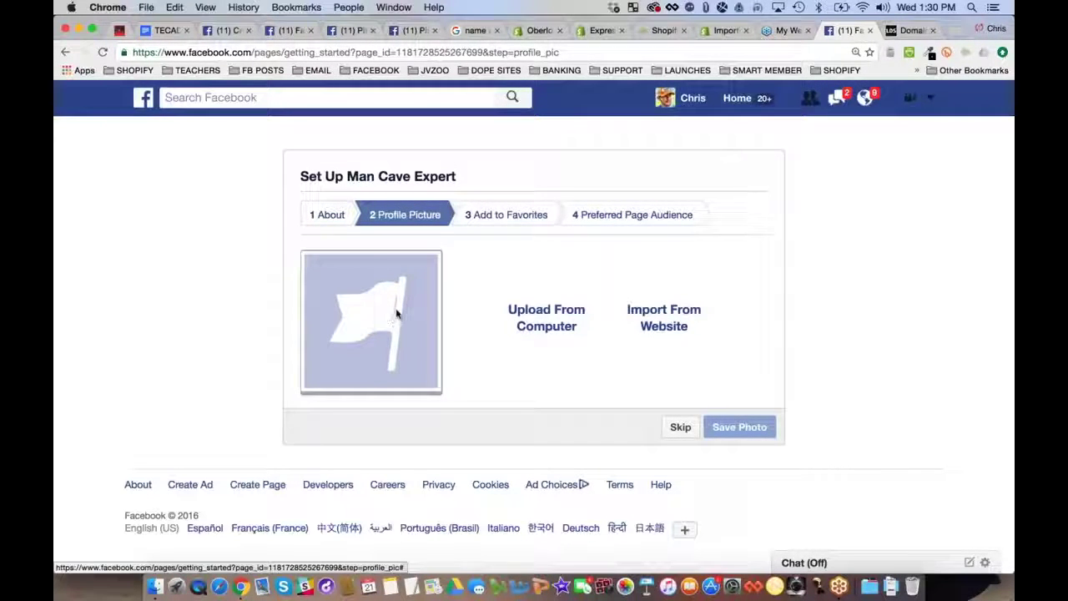
left_click(119, 30)
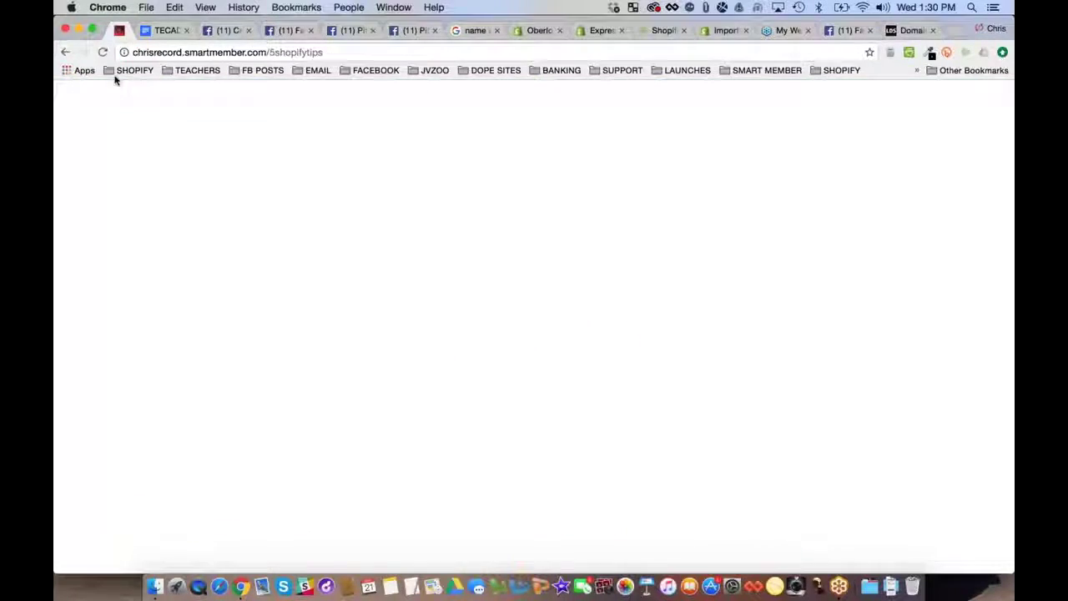
scroll(98, 319, "up", 10)
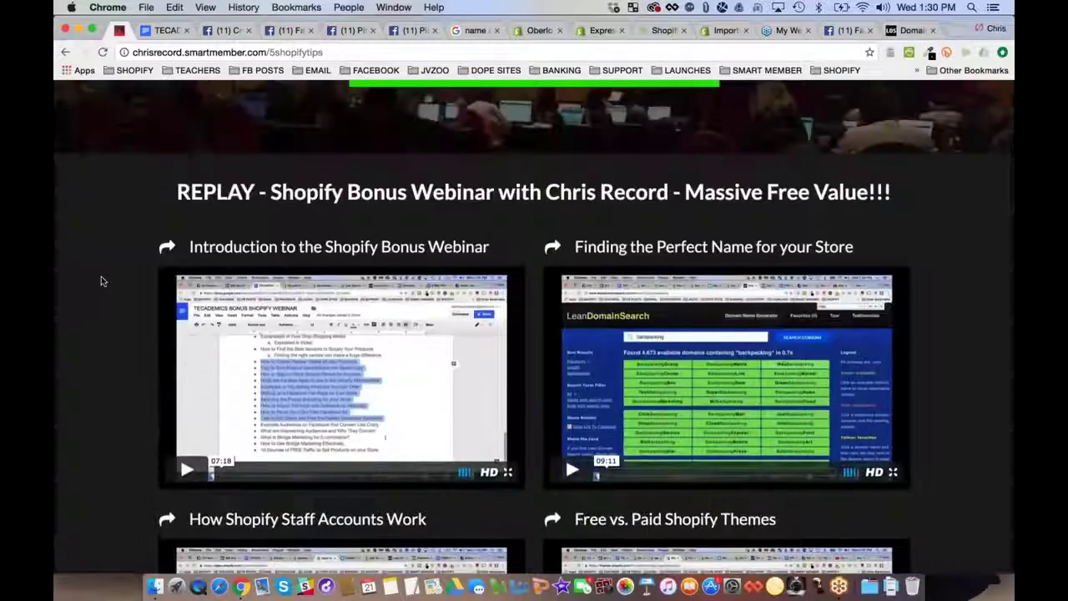
scroll(100, 282, "down", 5)
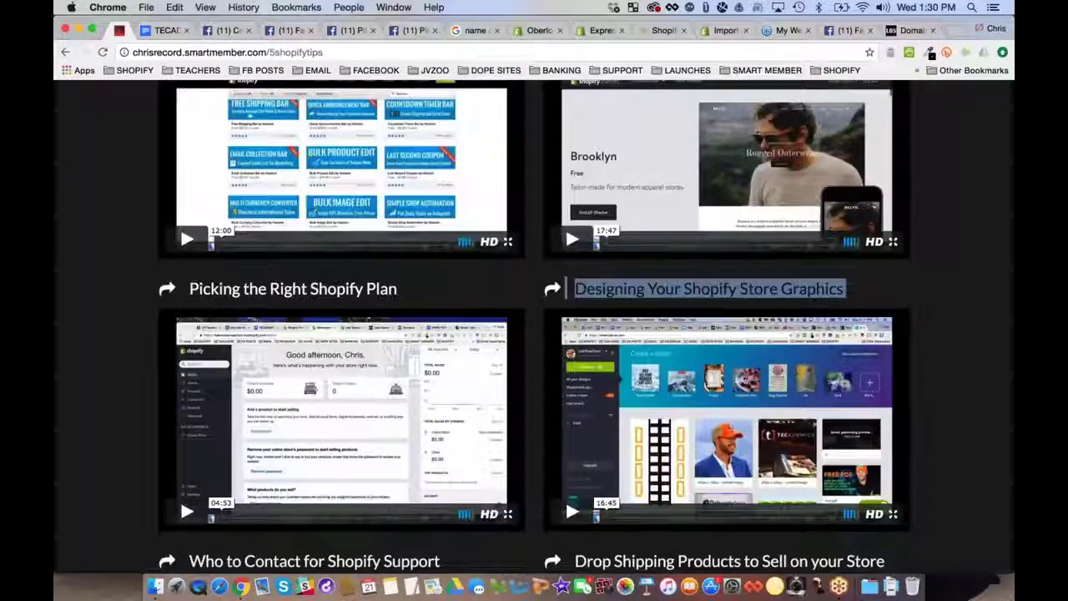
scroll(534, 325, "down", 1)
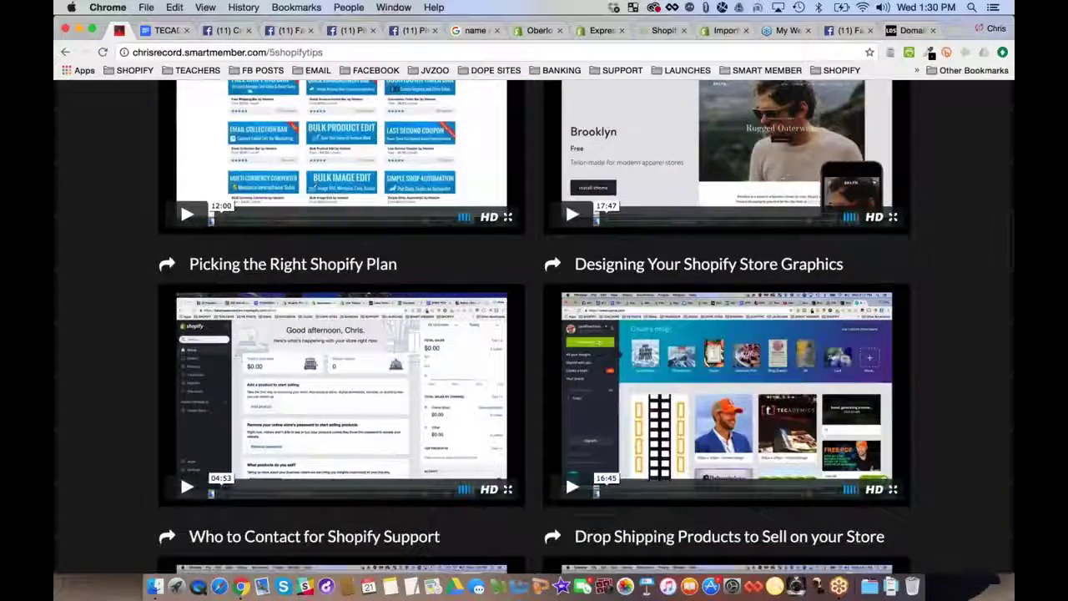
scroll(799, 386, "down", 1)
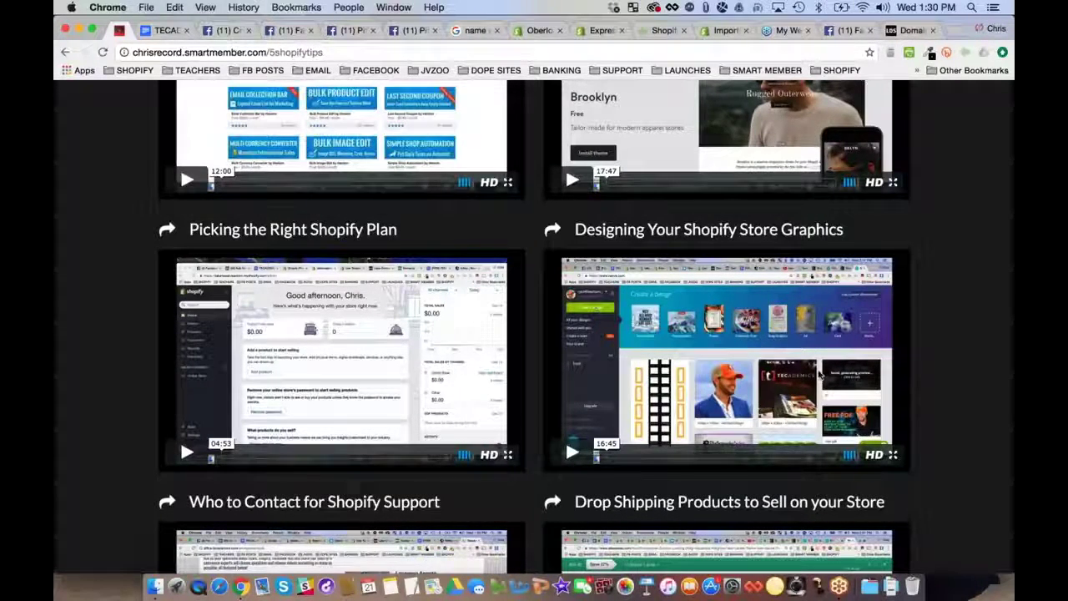
left_click(851, 31)
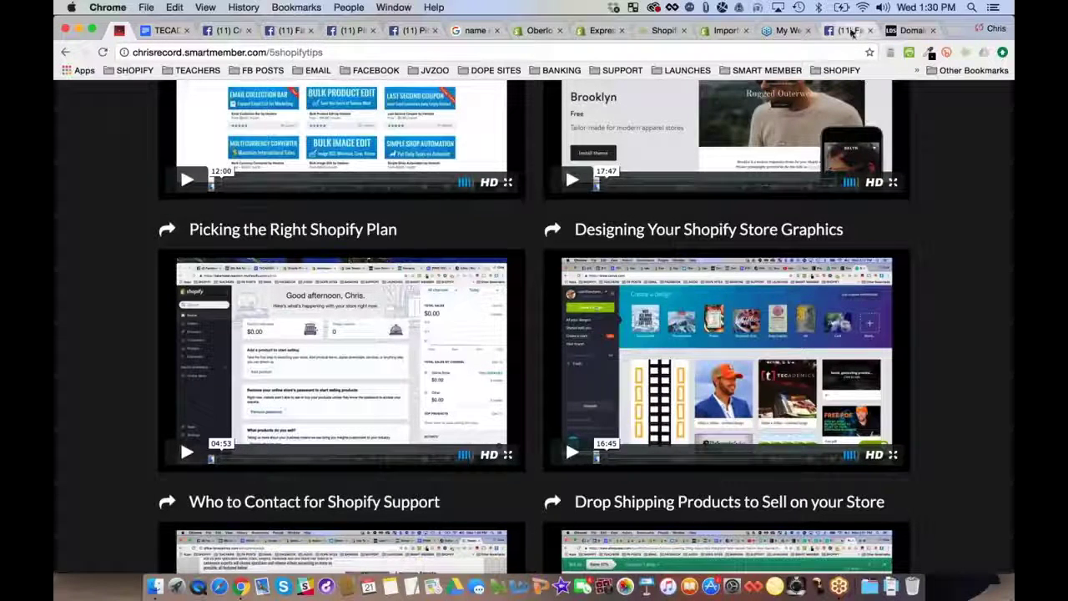
Search Google Images for 'man cave' and zoom the results page out
left_click(903, 31)
key("super+l")
type("google.com")
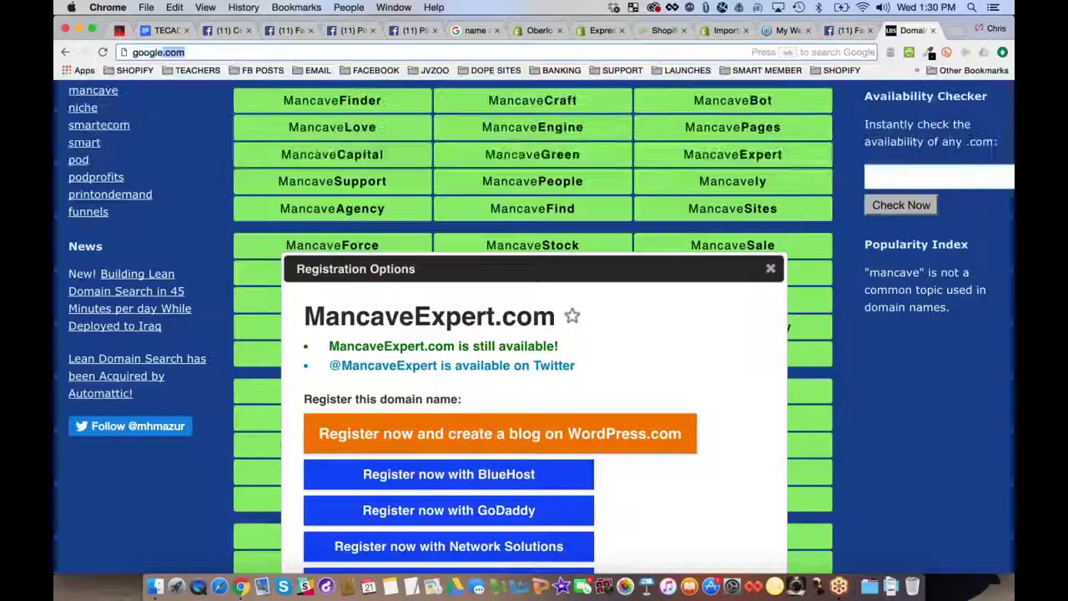
key("Return")
type("ma")
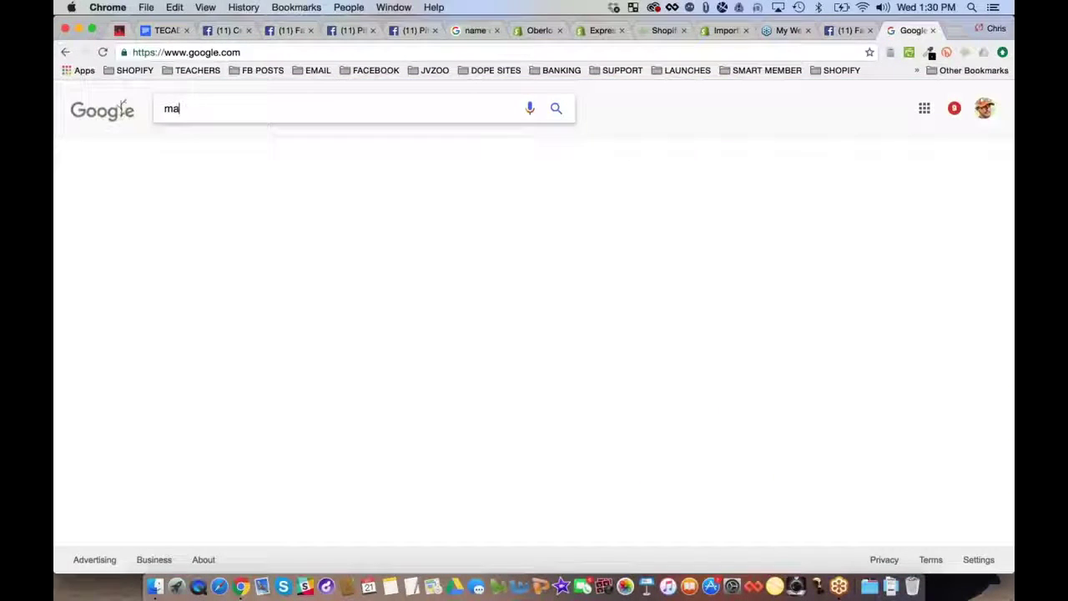
type("n cave")
key("Return")
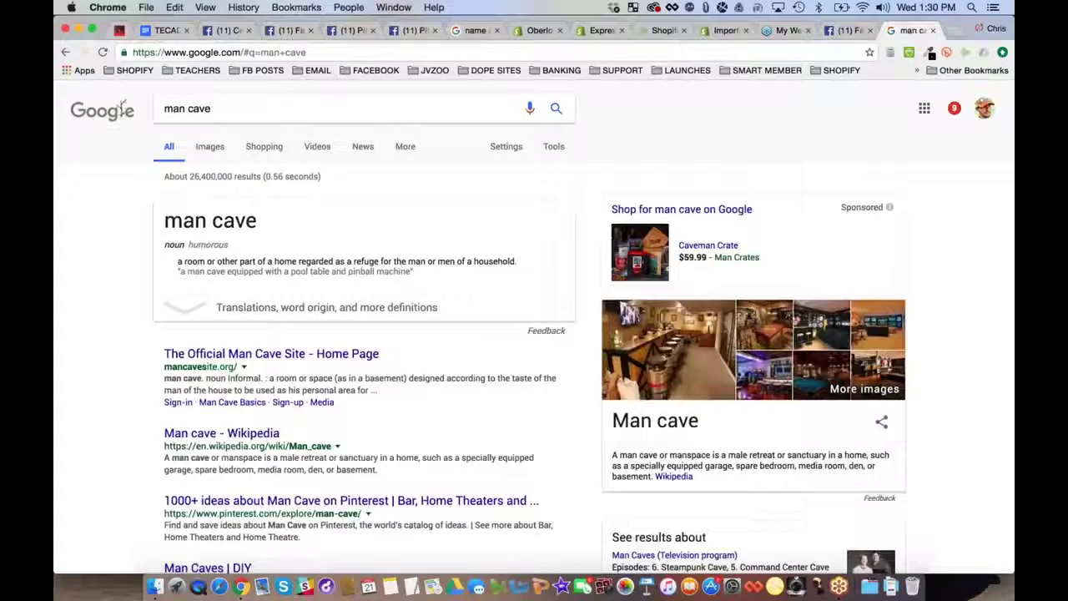
left_click(209, 146)
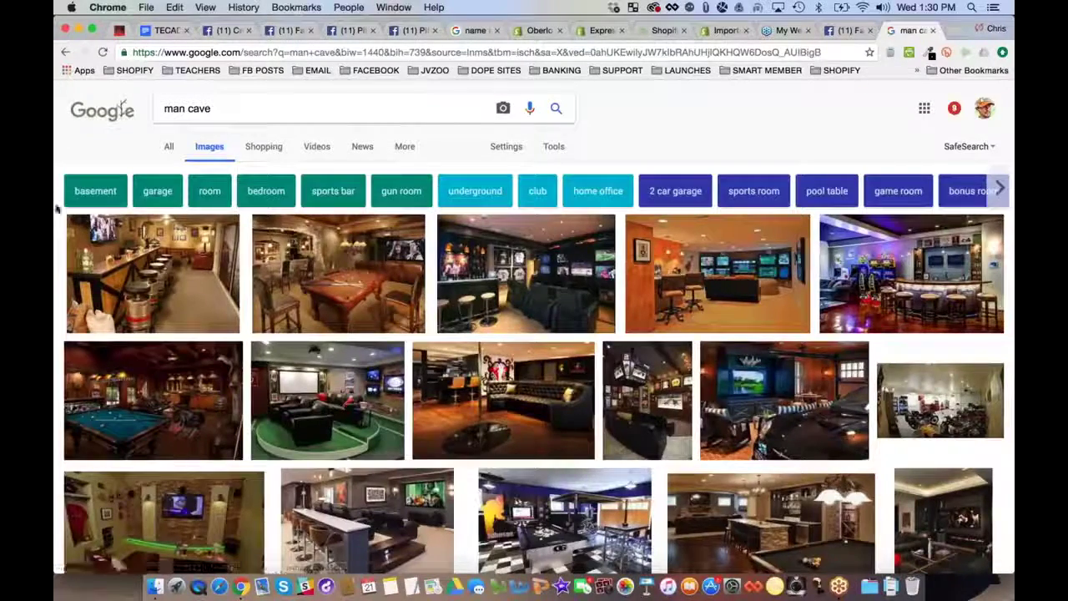
key("super+minus")
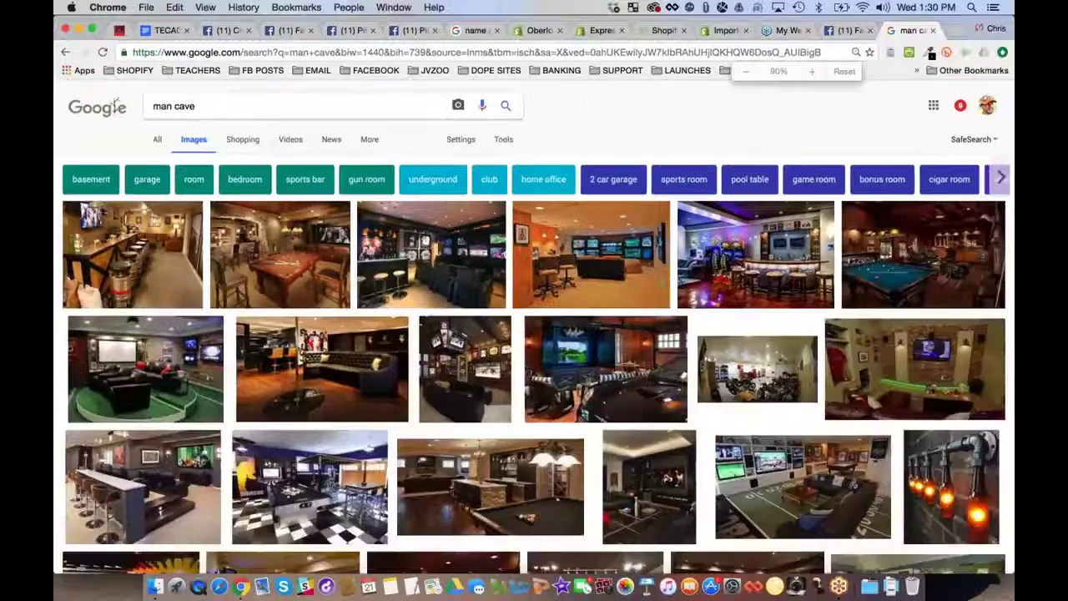
key("super+minus")
key("super+minus")
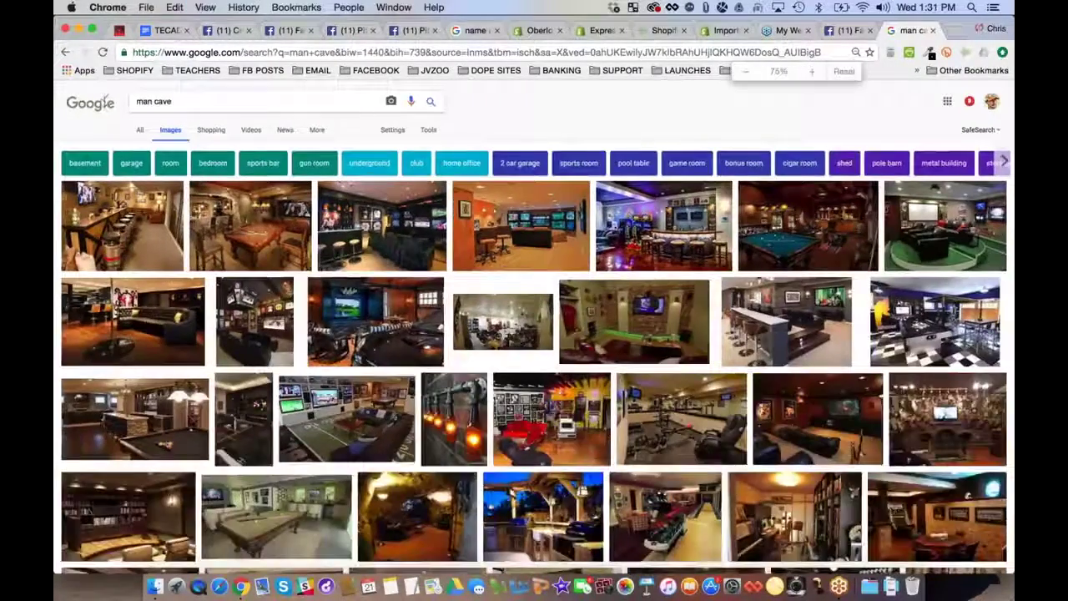
key("super+minus")
key("super+minus")
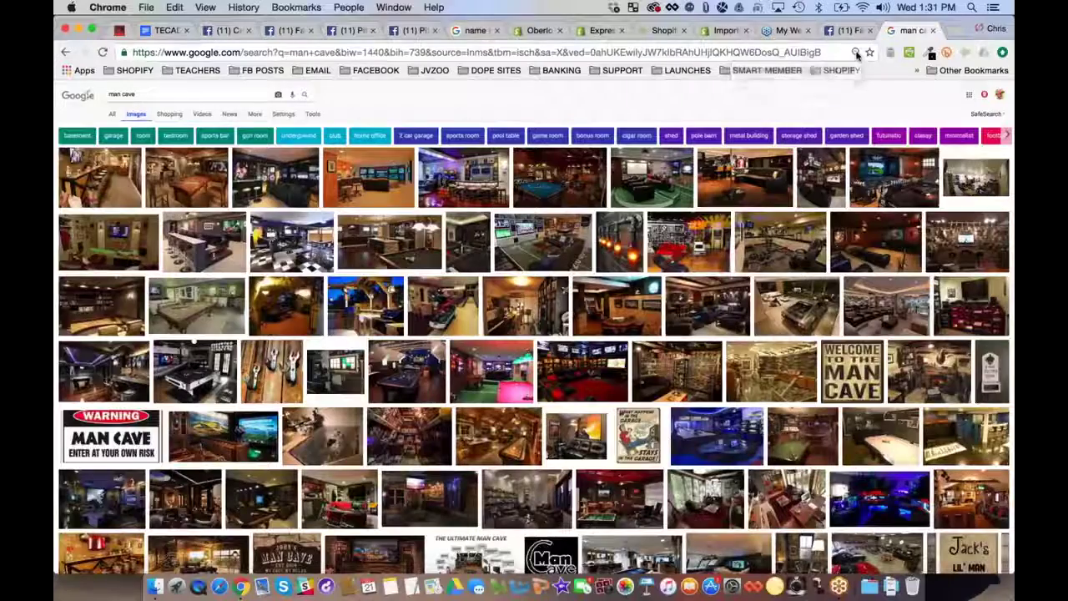
left_click(856, 55)
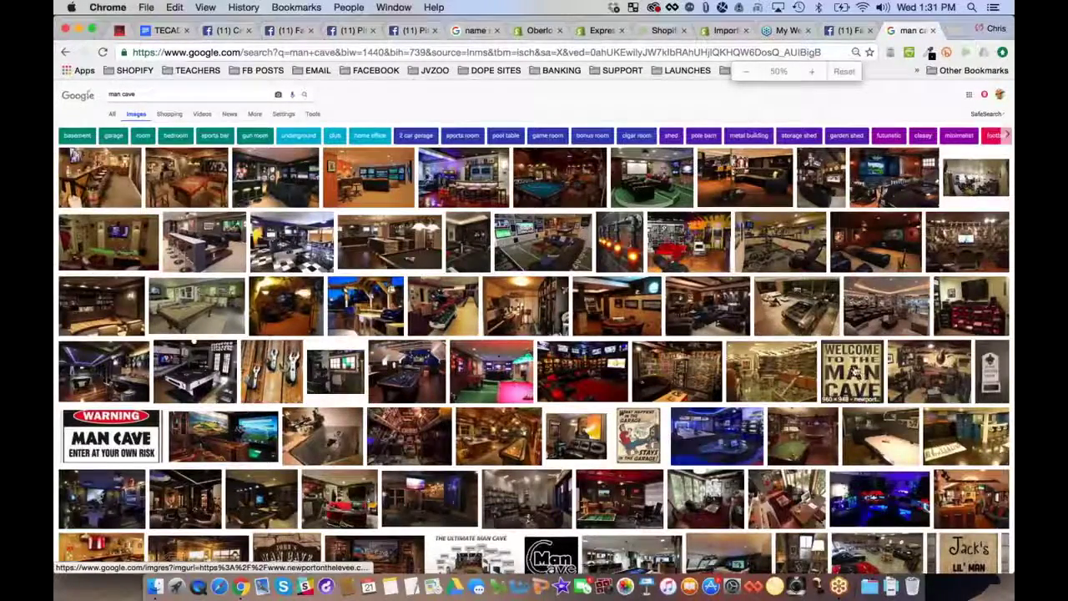
Save the Welcome to the Man Cave sign as 'welcome to the man cave' and start Facebook's upload
left_click(861, 367)
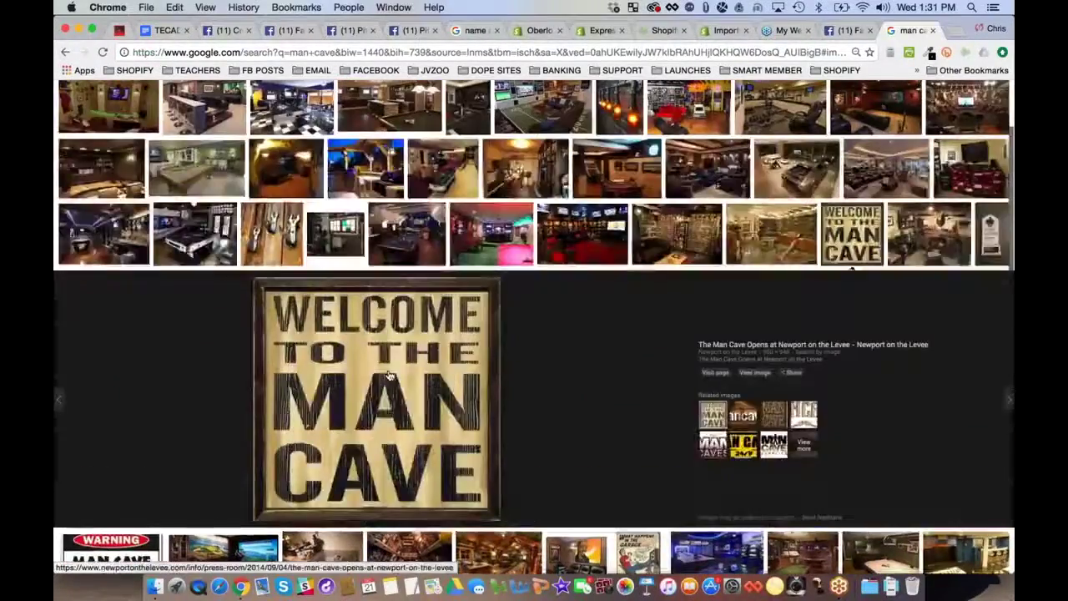
left_click(375, 408)
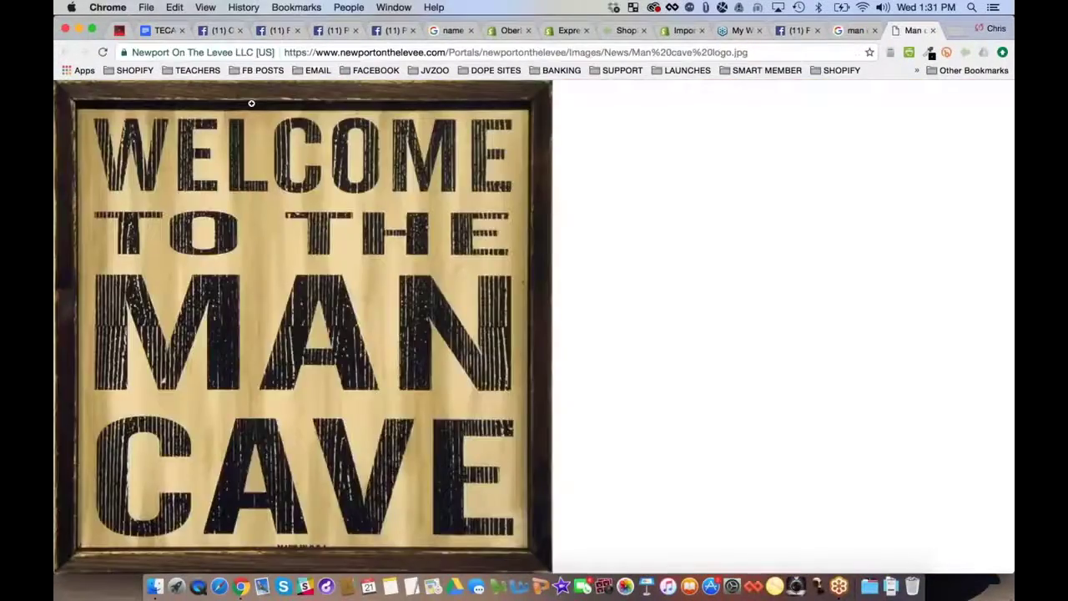
right_click(250, 260)
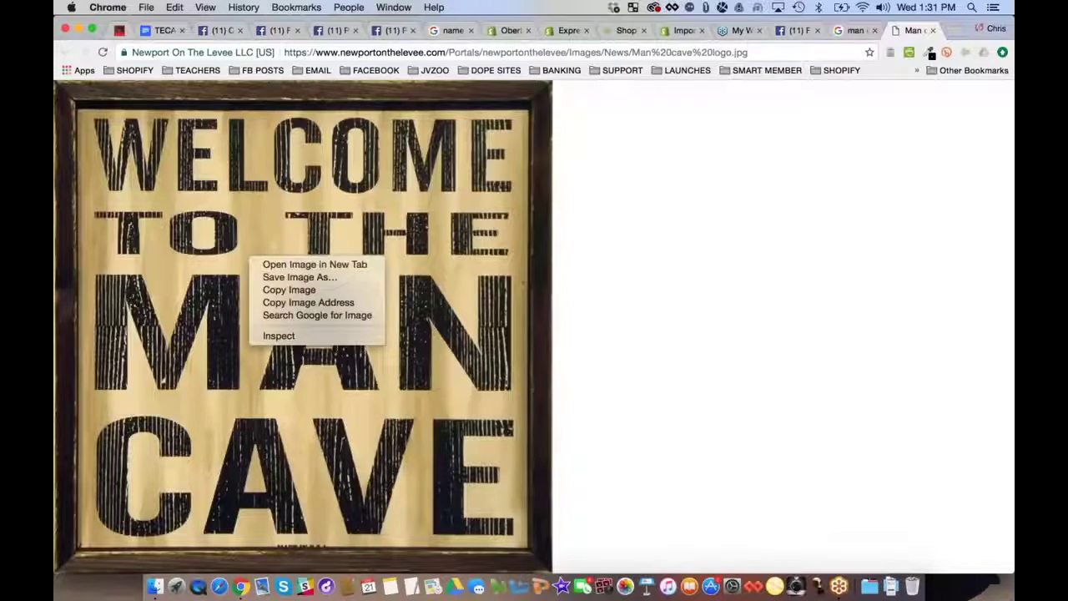
left_click(268, 277)
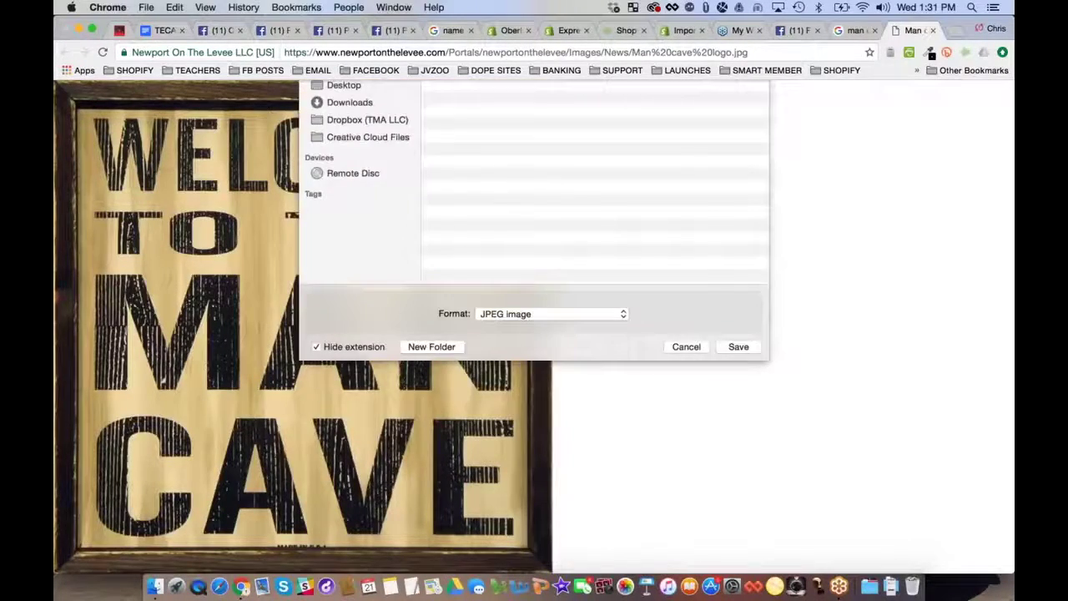
type("welcome to the man cav")
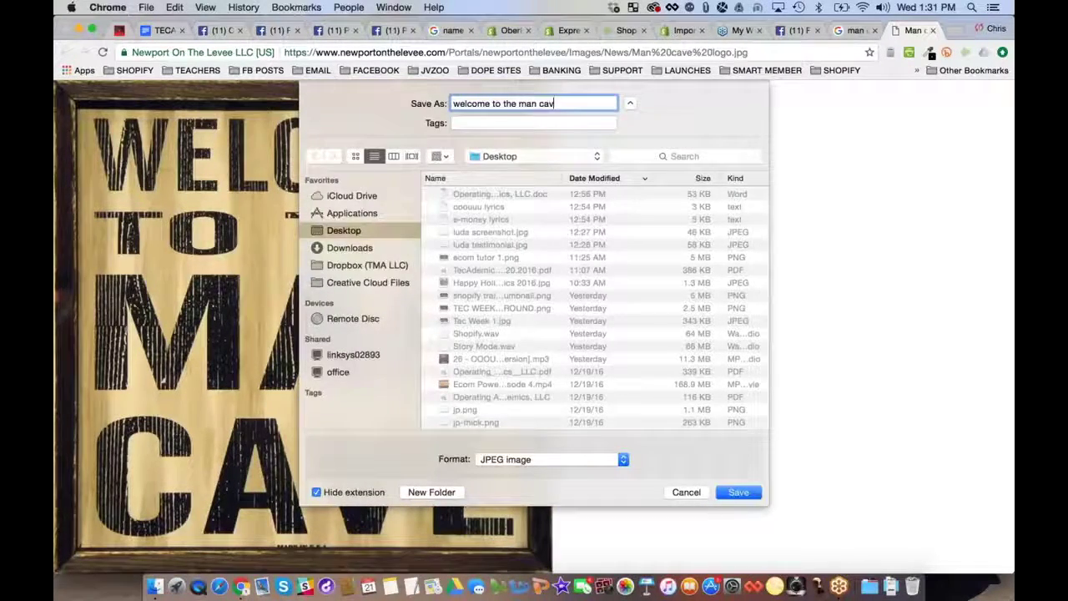
type("e")
key("Return")
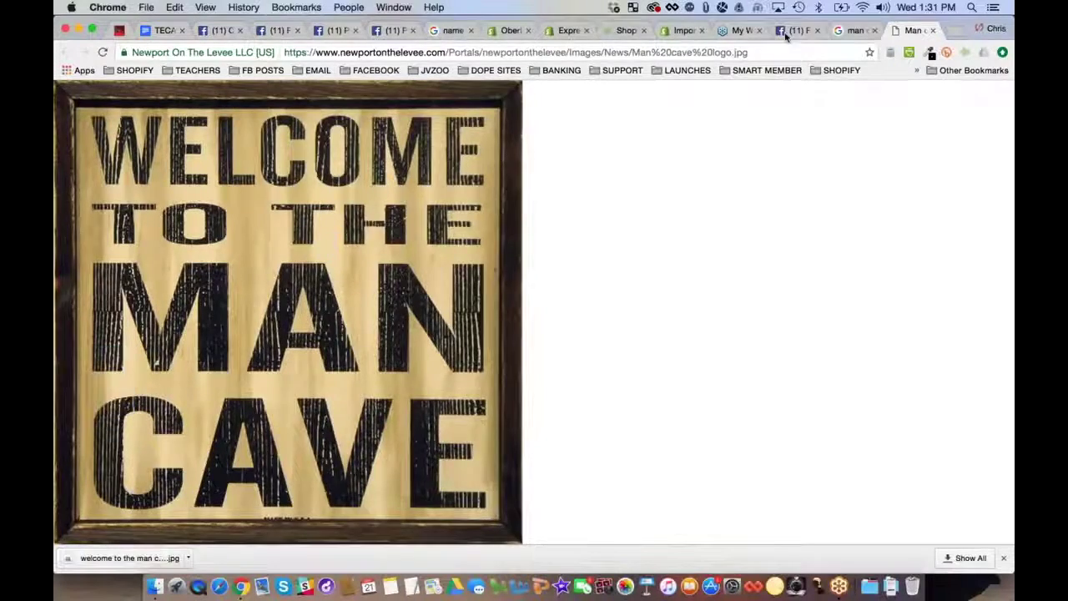
left_click(785, 33)
left_click(551, 311)
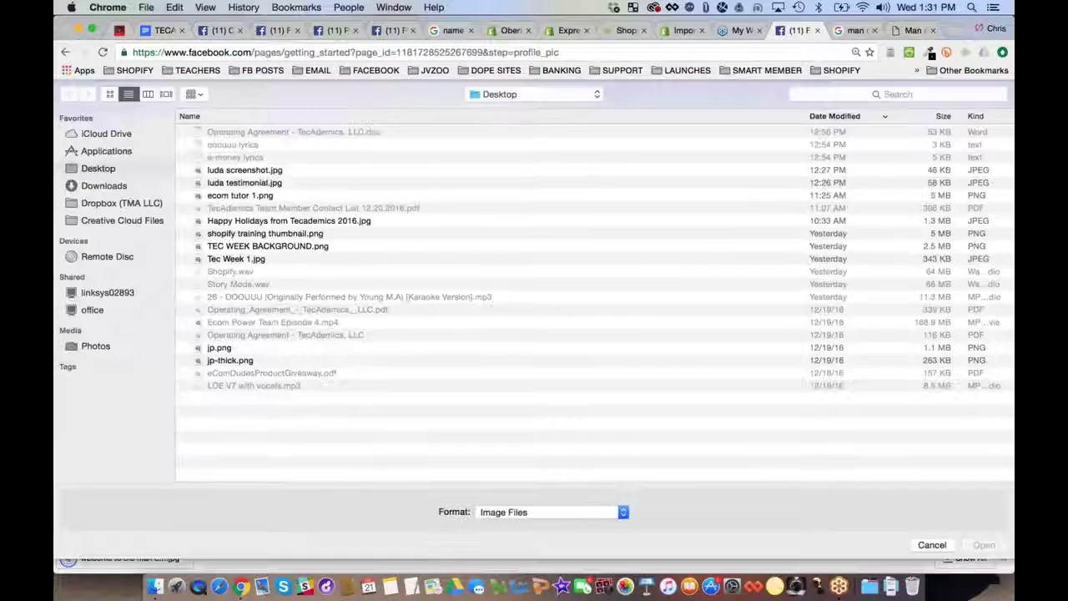
Upload welcome to the man cave.jpg as the profile picture and skip Add to Favorites
key("Return")
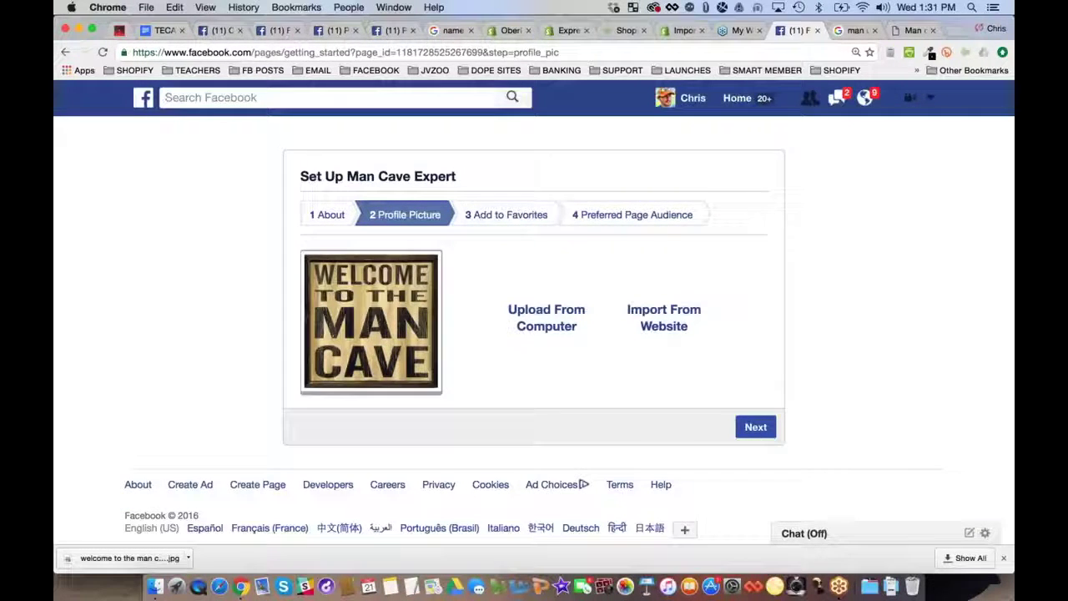
left_click(755, 427)
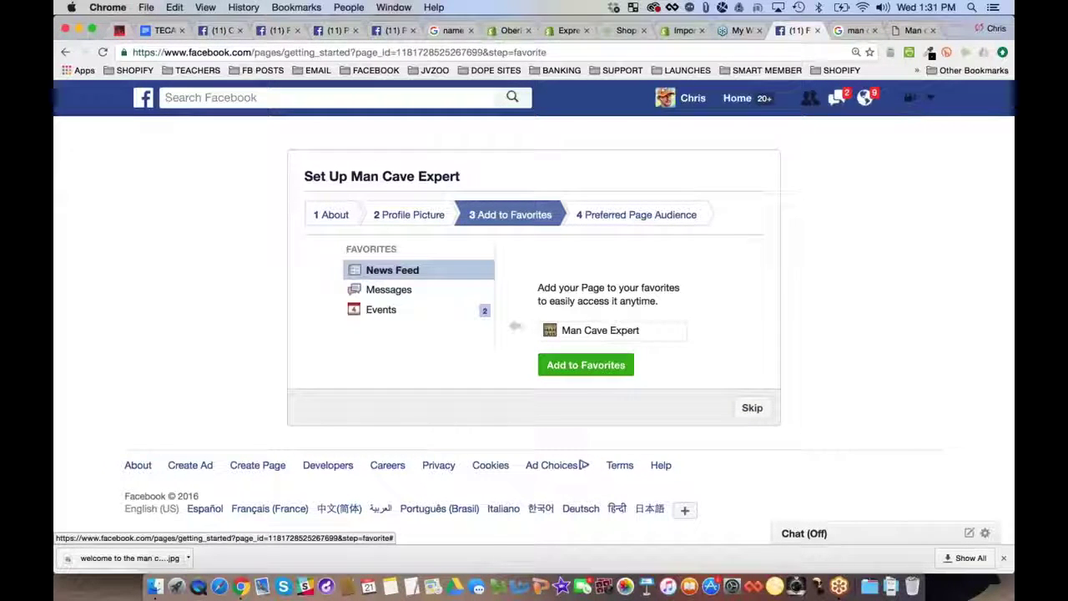
left_click(749, 408)
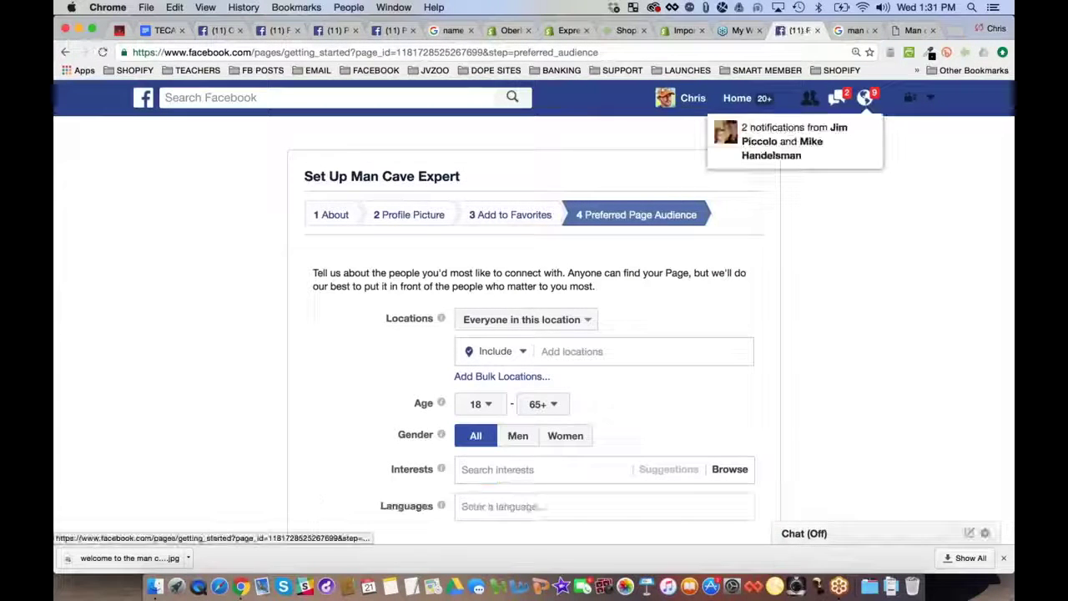
Skip the Preferred Page Audience step to finish setting up Man Cave Expert
scroll(740, 335, "down", 3)
scroll(742, 335, "down", 3)
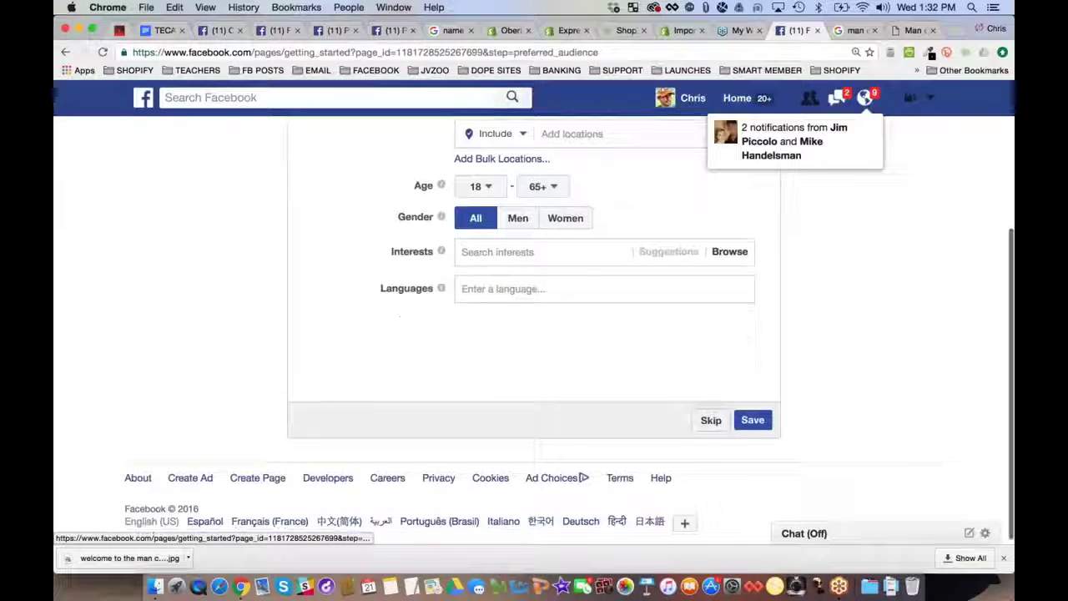
left_click(710, 420)
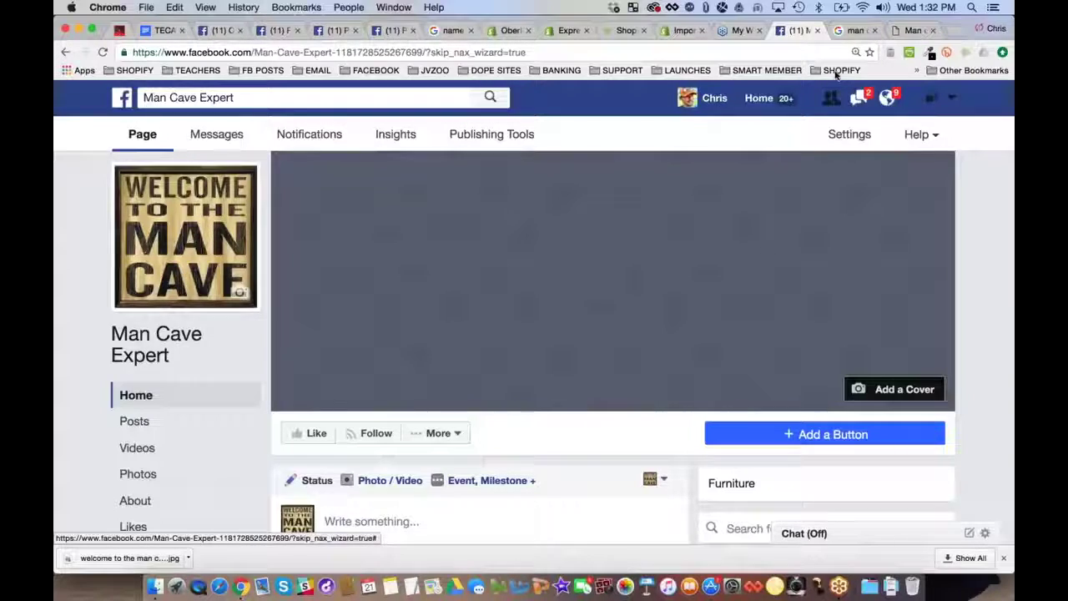
Return to the man cave image results and restore the page zoom to normal
left_click(853, 31)
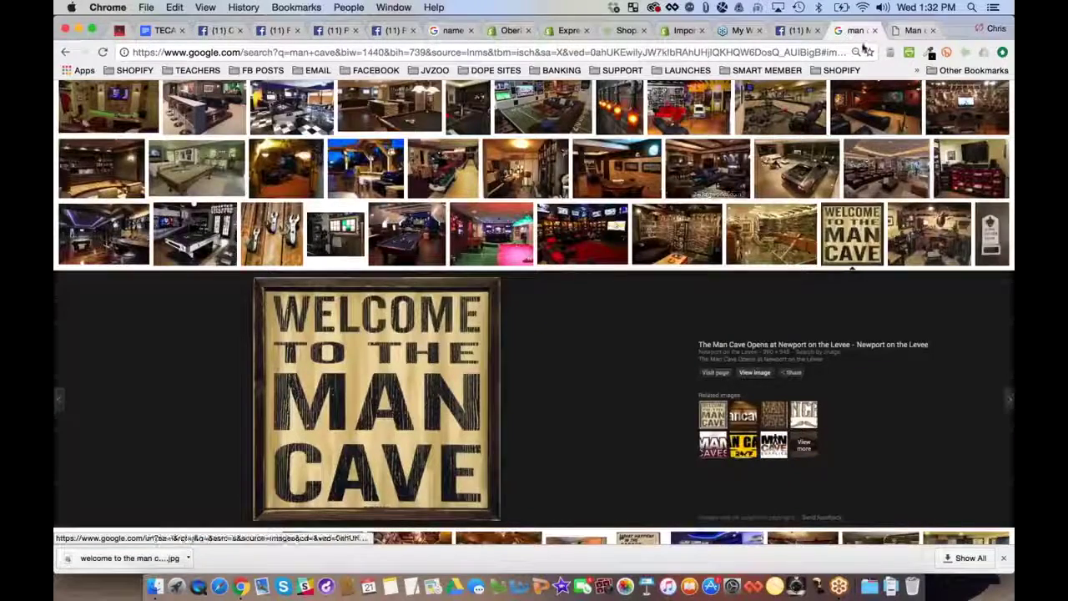
left_click(855, 52)
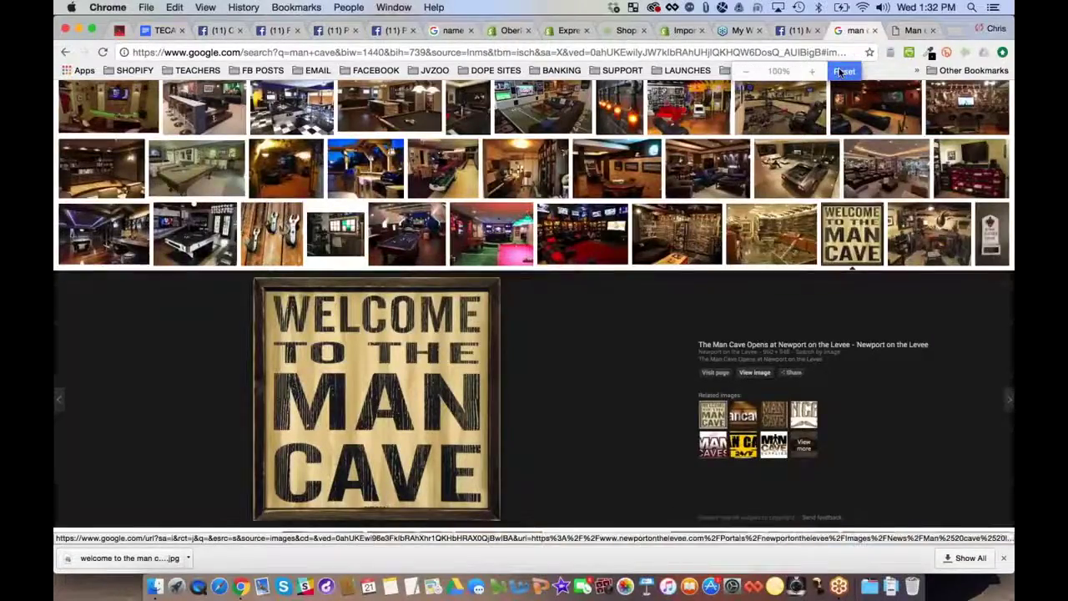
left_click(841, 72)
scroll(586, 281, "up", 10)
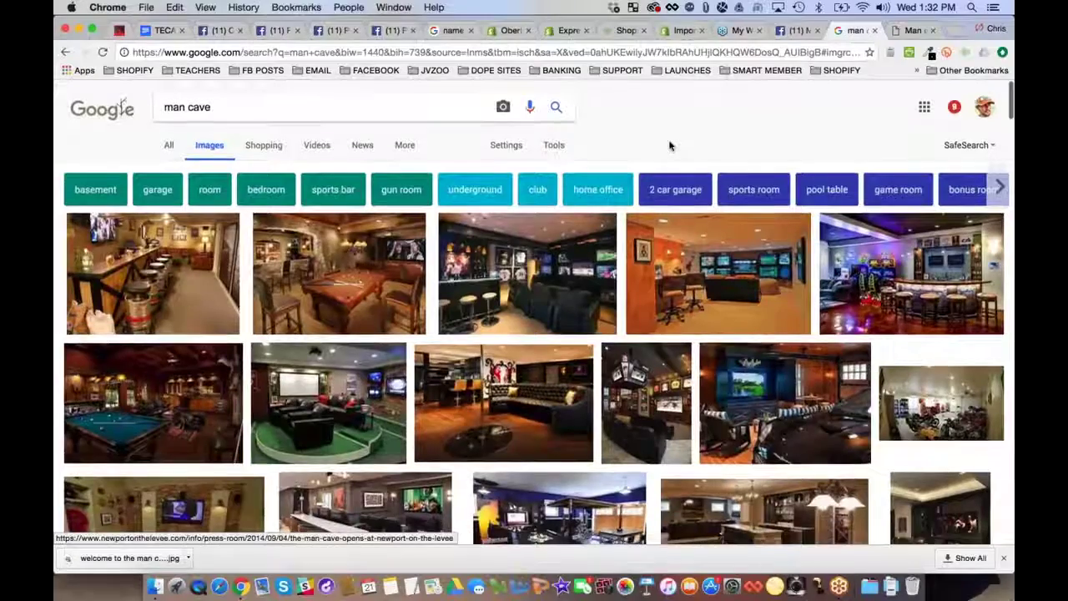
scroll(670, 146, "down", 1)
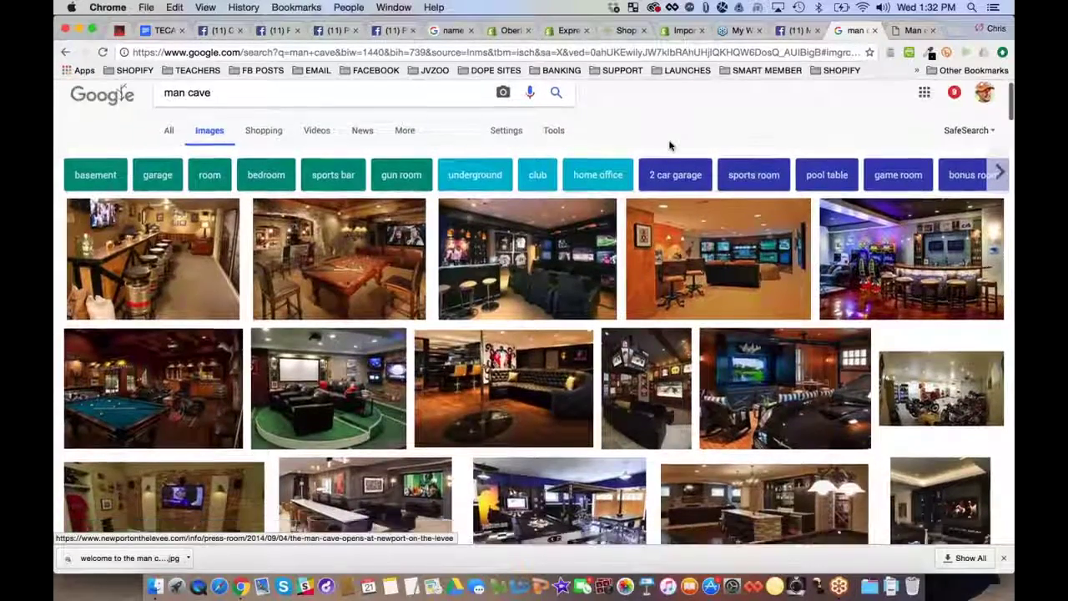
Save the arcade-bar man cave photo to the Desktop as 'man cave arcade room'
left_click(911, 251)
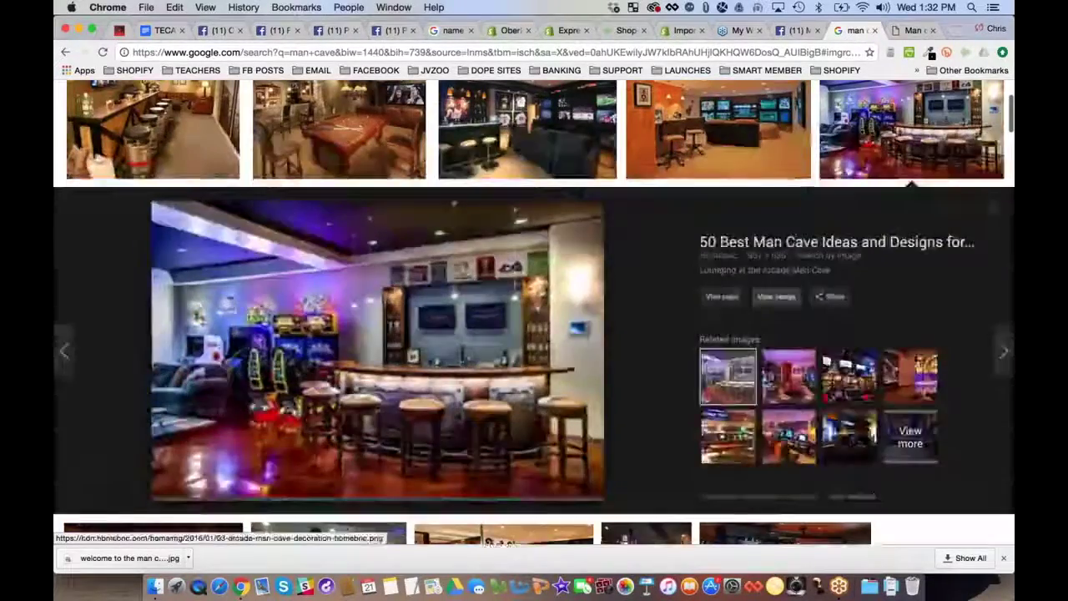
left_click(776, 296)
right_click(296, 210)
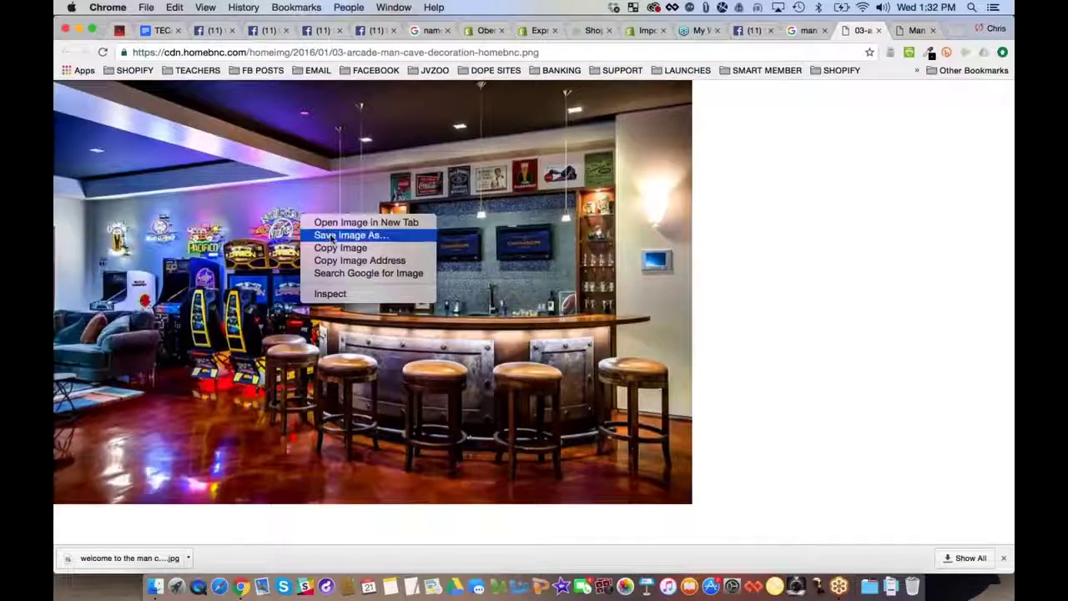
left_click(330, 234)
type("man")
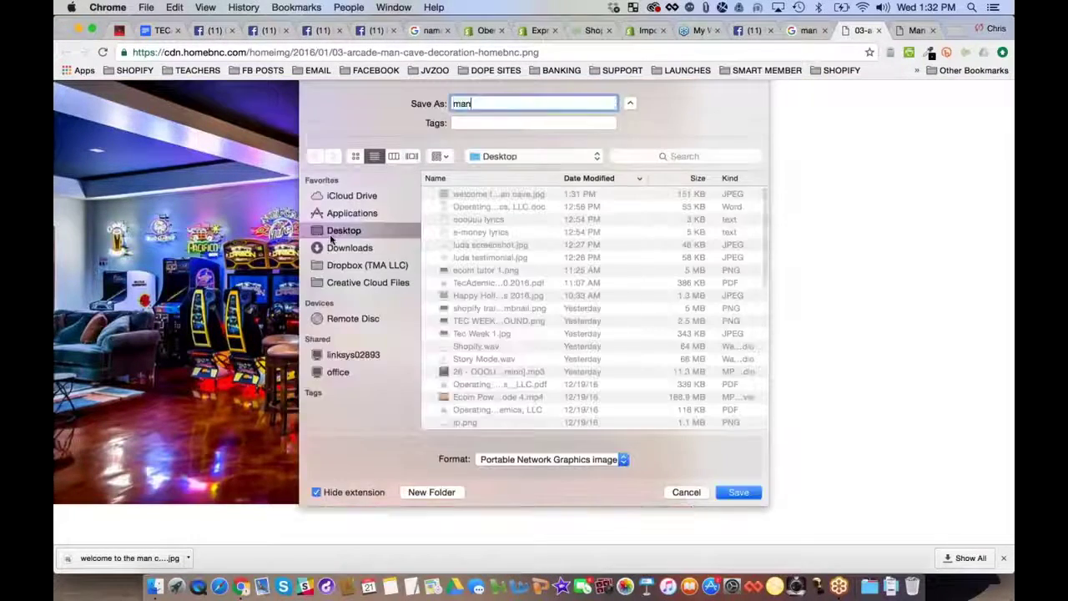
type(" cave arcade room")
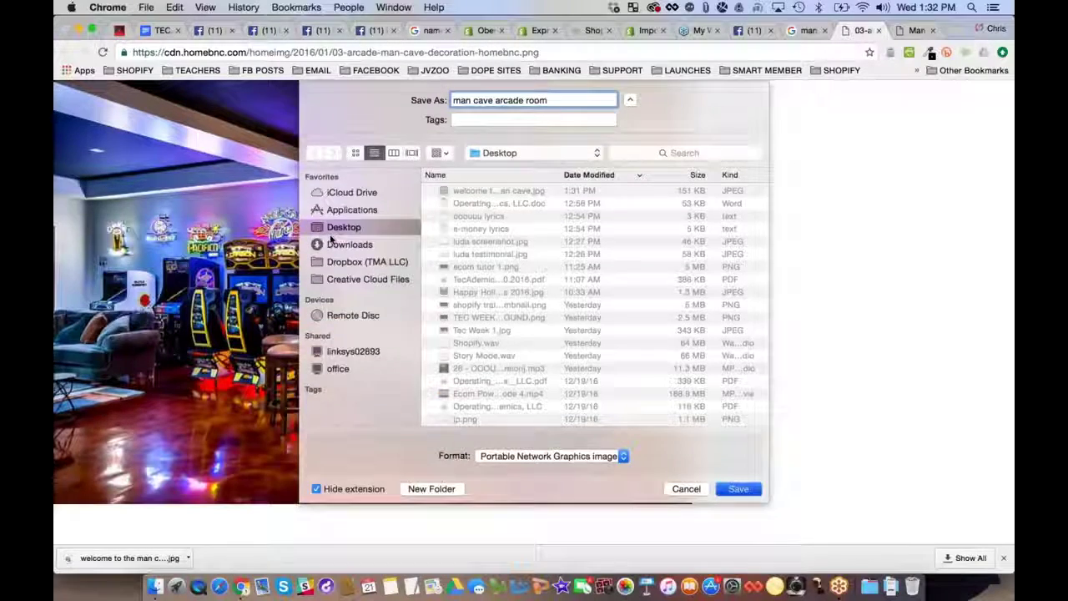
key("Return")
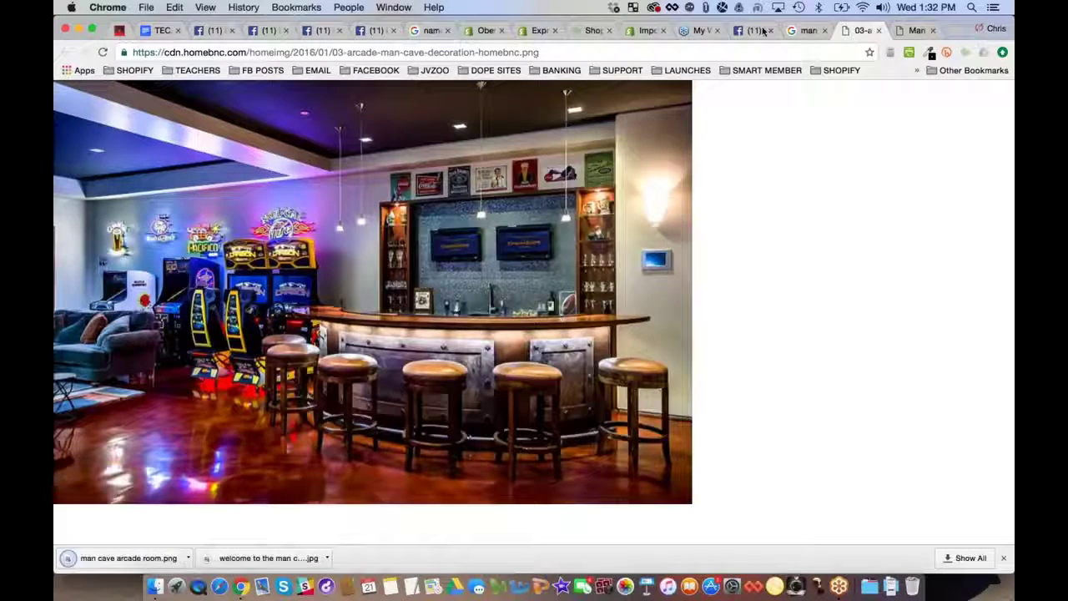
left_click(751, 30)
Upload man cave arcade room.png as the cover, drag it to show the bar, and save
left_click(897, 391)
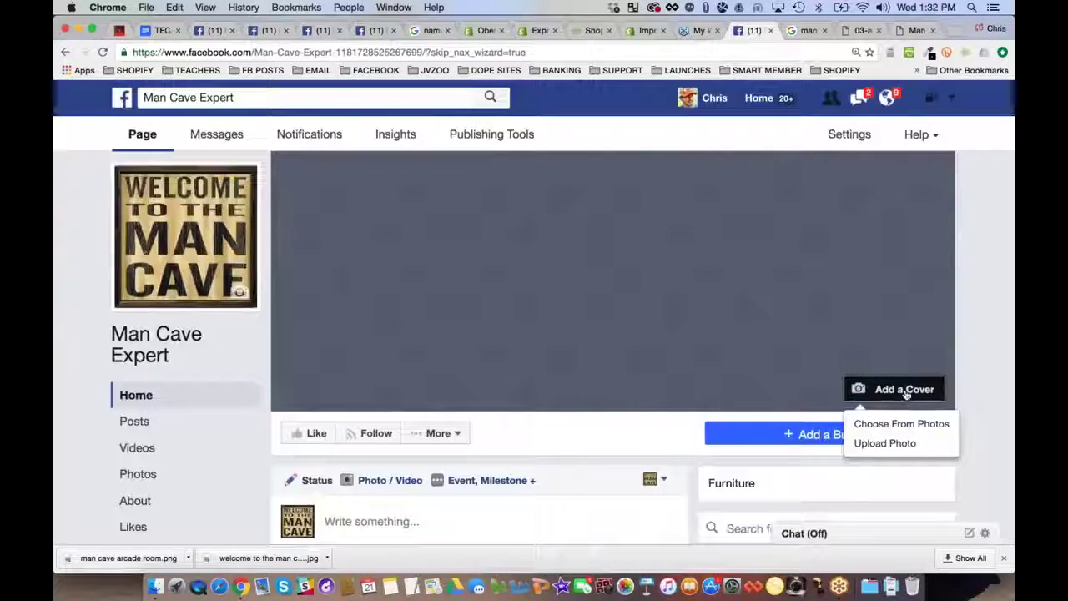
left_click(878, 442)
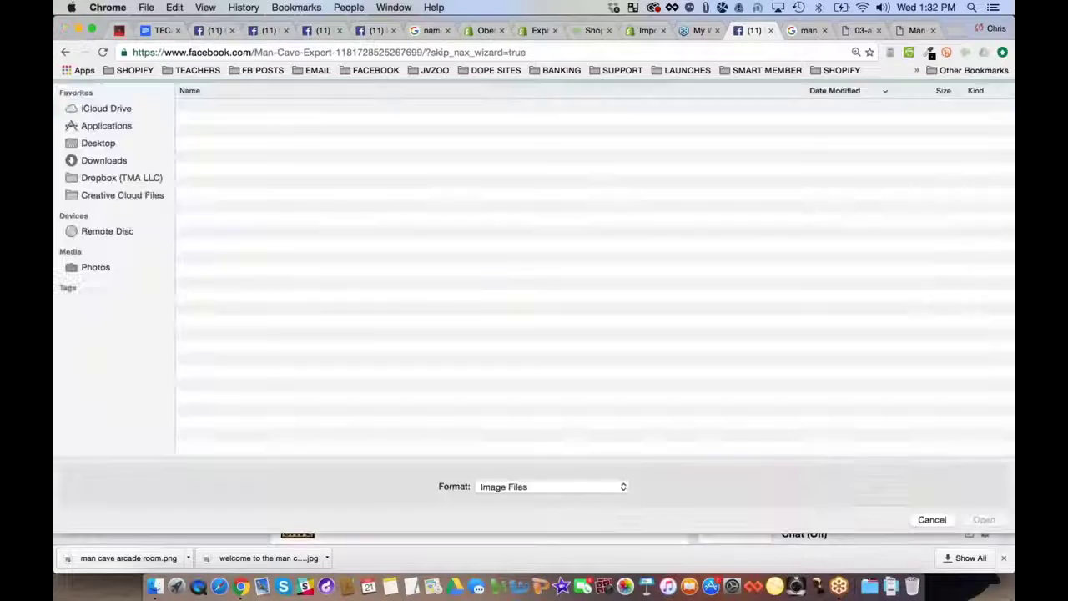
left_click(239, 133)
double_click(239, 134)
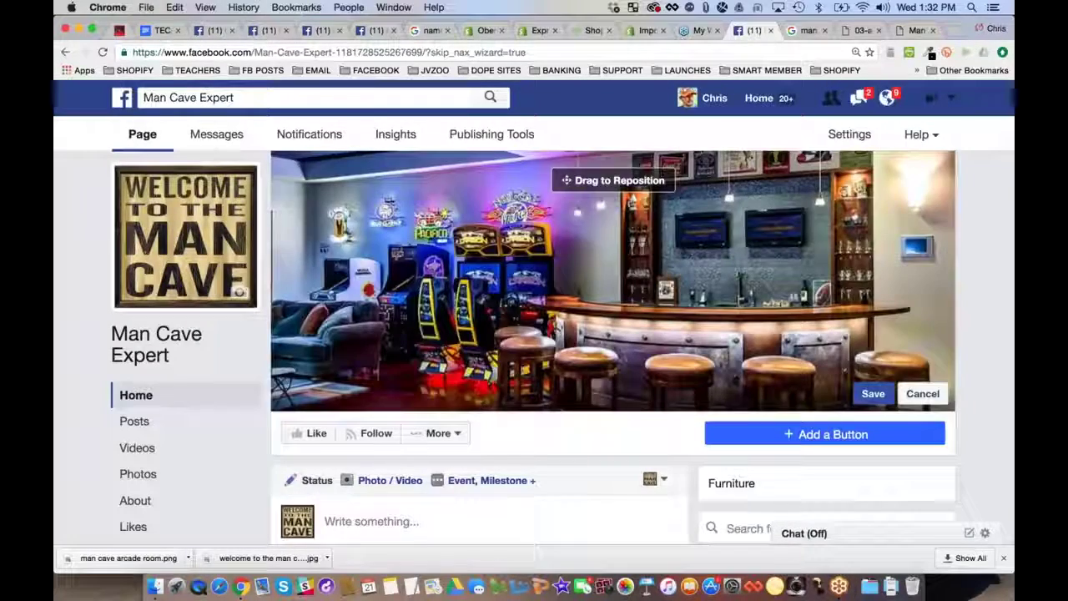
left_click_drag(609, 229, 589, 66)
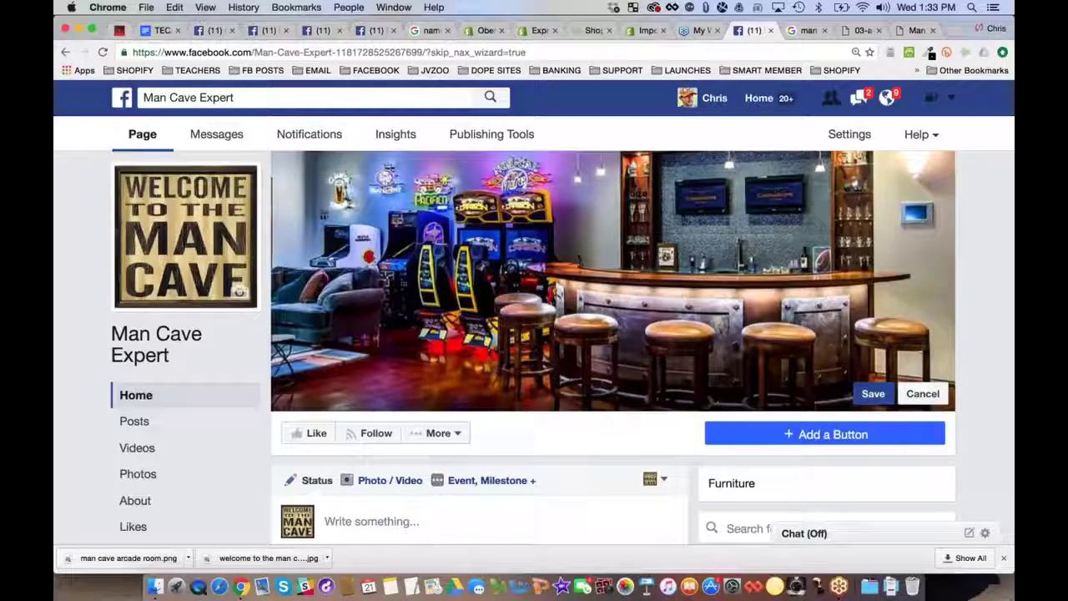
left_click(872, 394)
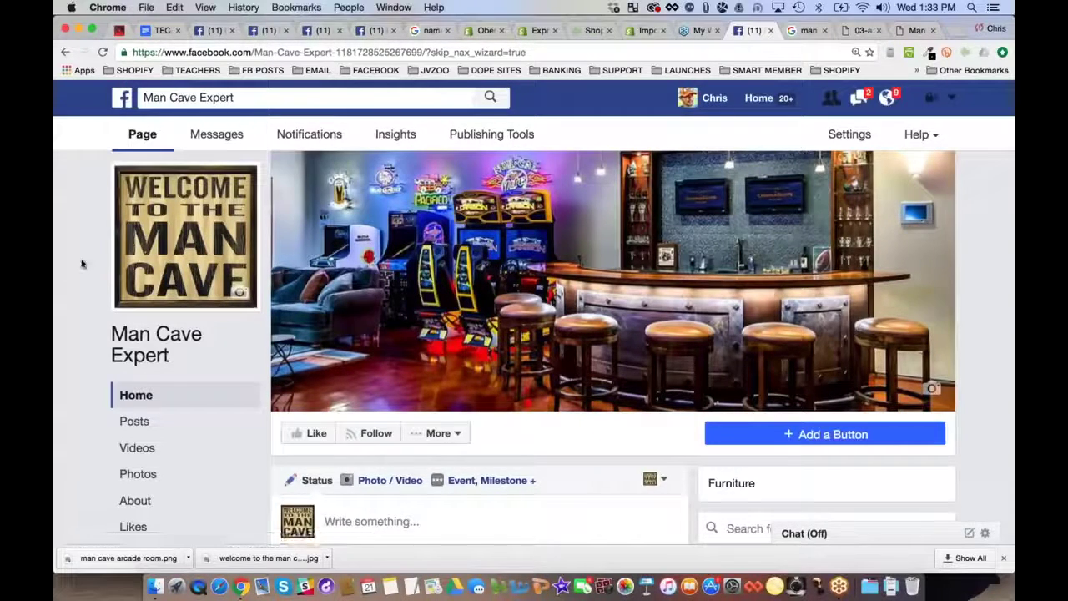
Check the page, then close the three leftover image and search tabs
scroll(81, 263, "down", 2)
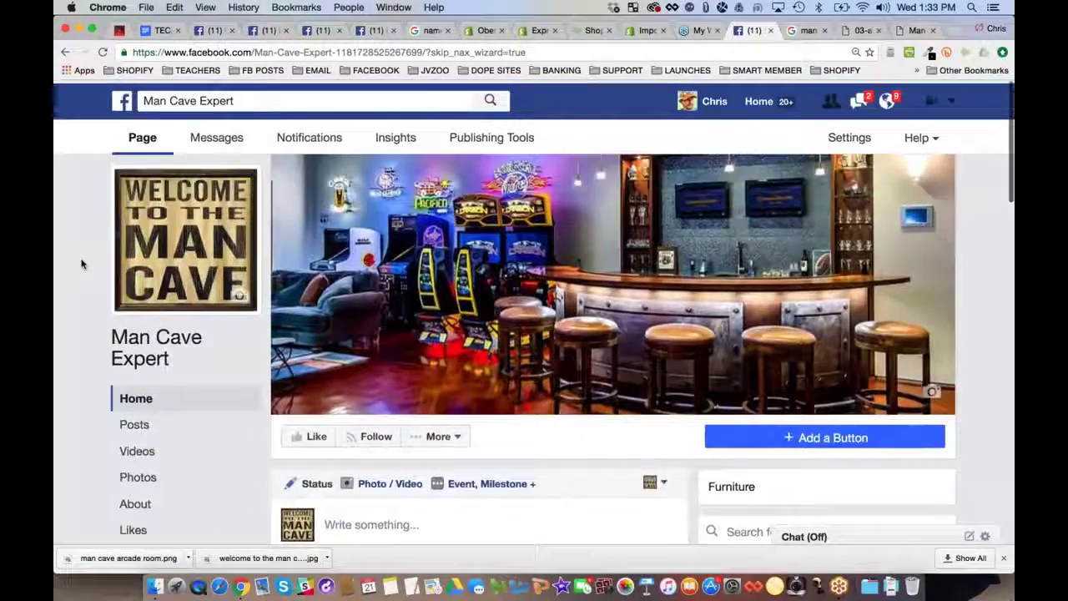
scroll(81, 263, "down", 3)
scroll(81, 264, "down", 10)
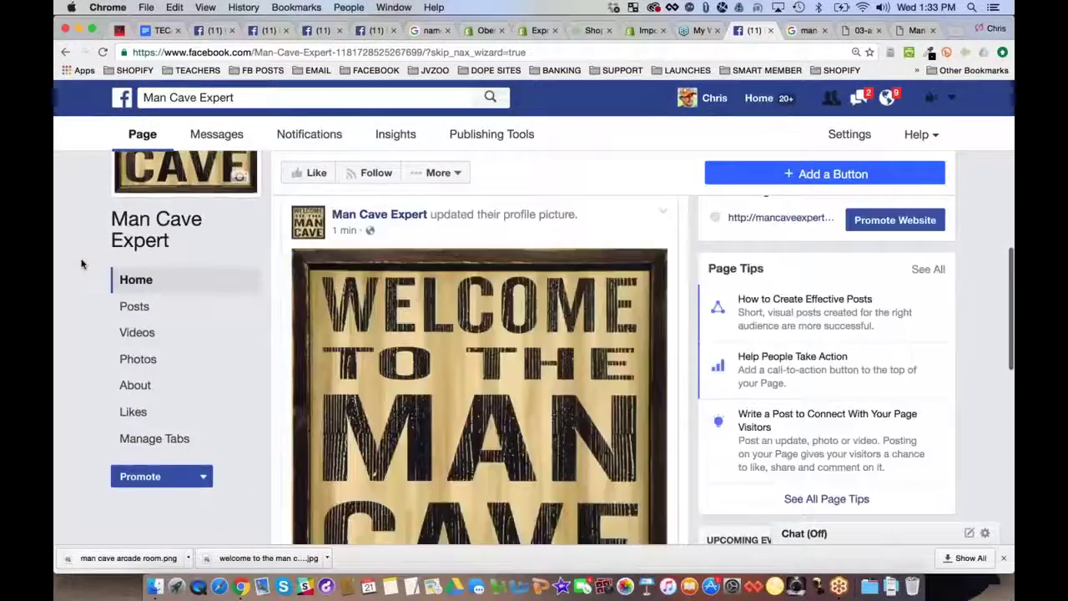
scroll(81, 264, "up", 15)
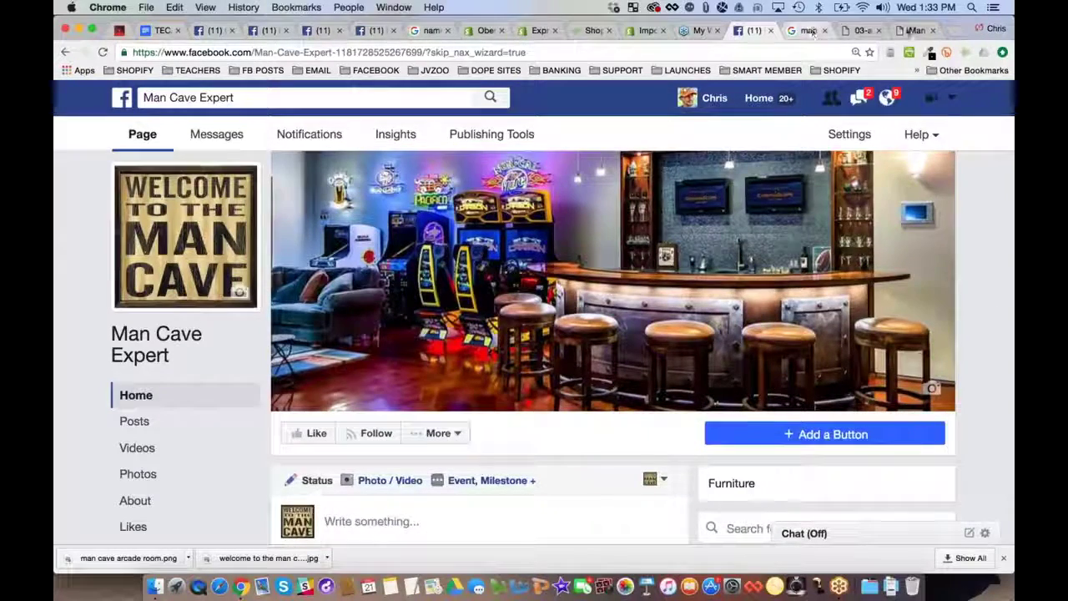
left_click(824, 31)
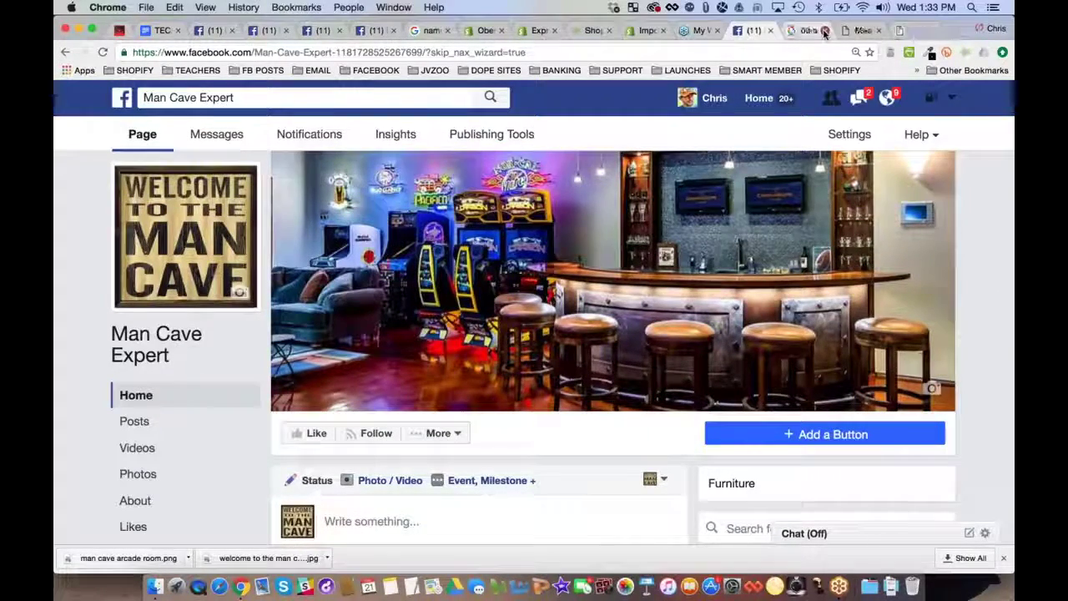
left_click(824, 31)
left_click(824, 31)
Search Google for 'man cave ideas' in a new tab
left_click(840, 31)
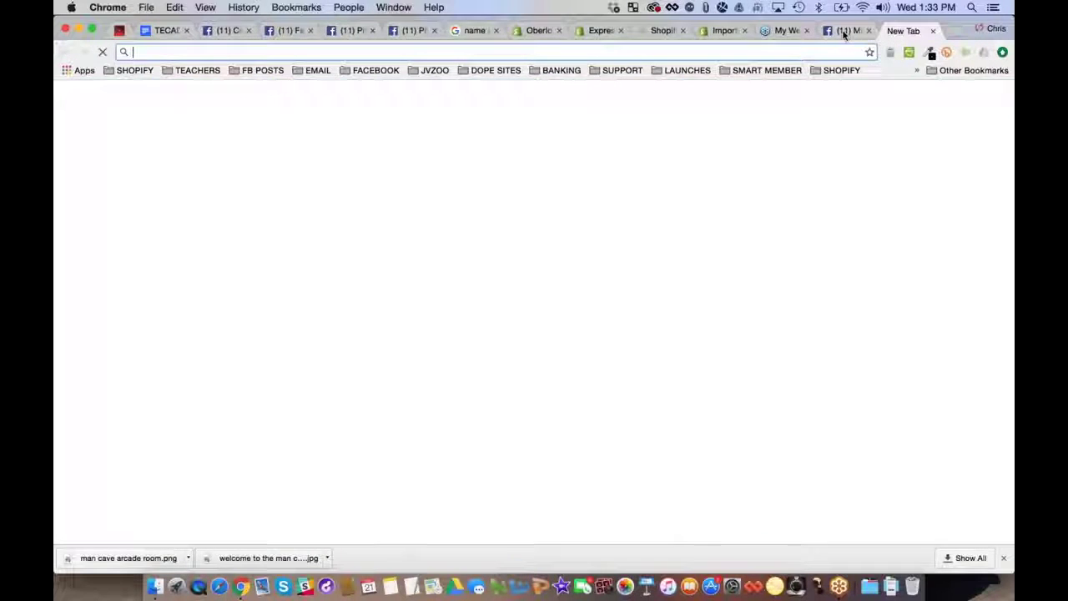
type("google.com")
key("Return")
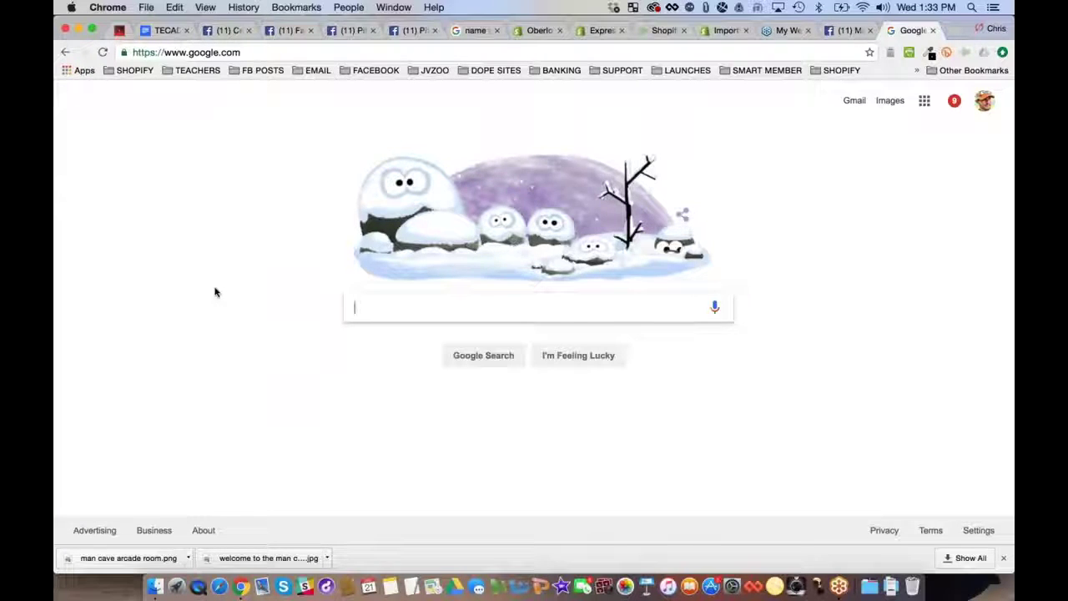
type("man")
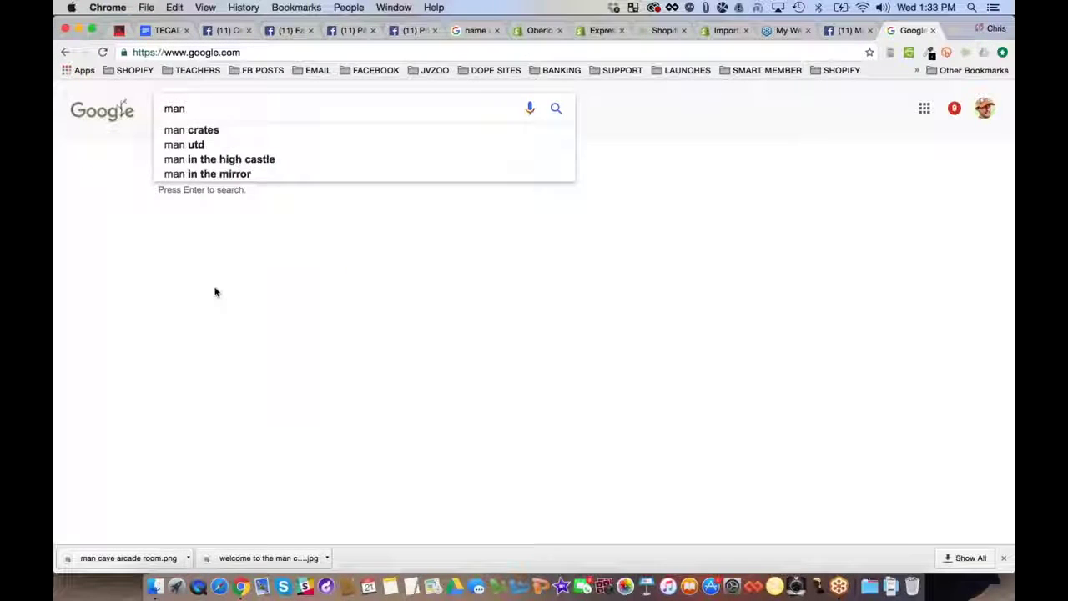
type(" cave ideas")
key("Return")
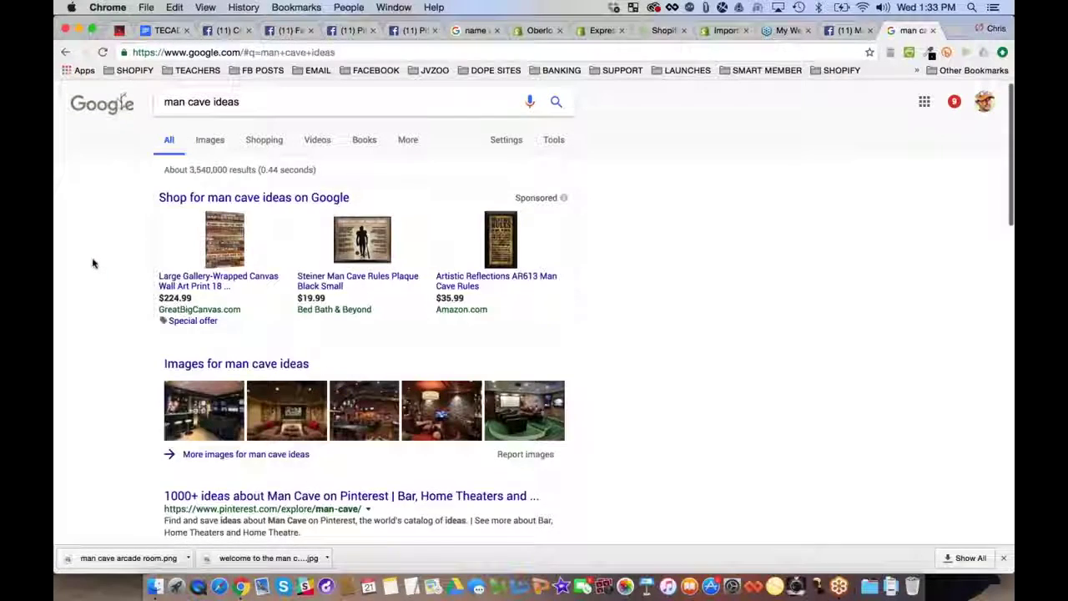
scroll(92, 263, "down", 10)
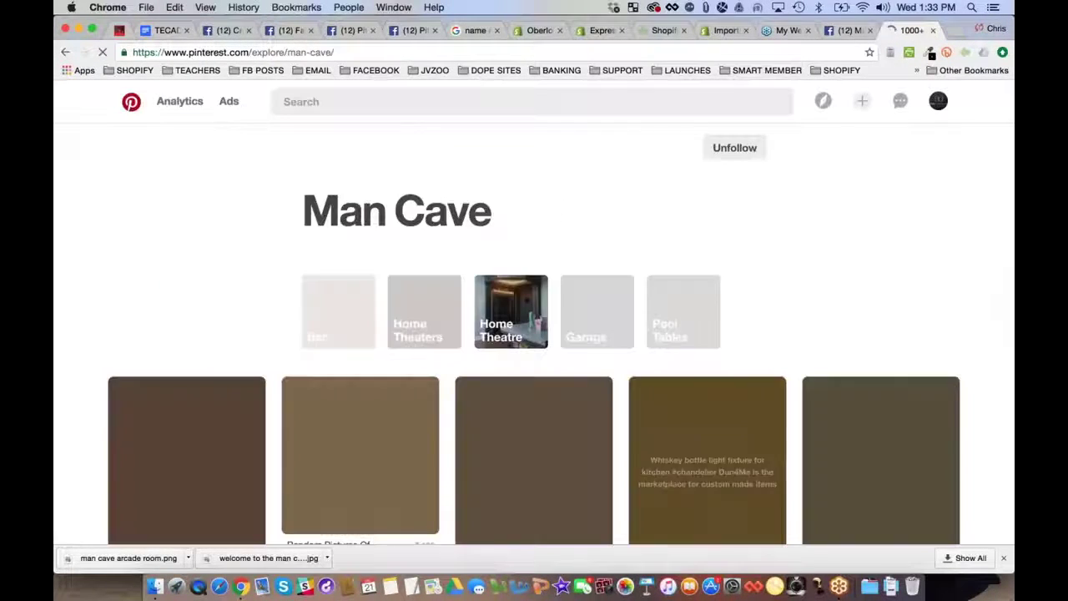
Scroll through the Pinterest Man Cave ideas page, then navigate back twice
scroll(56, 206, "down", 3)
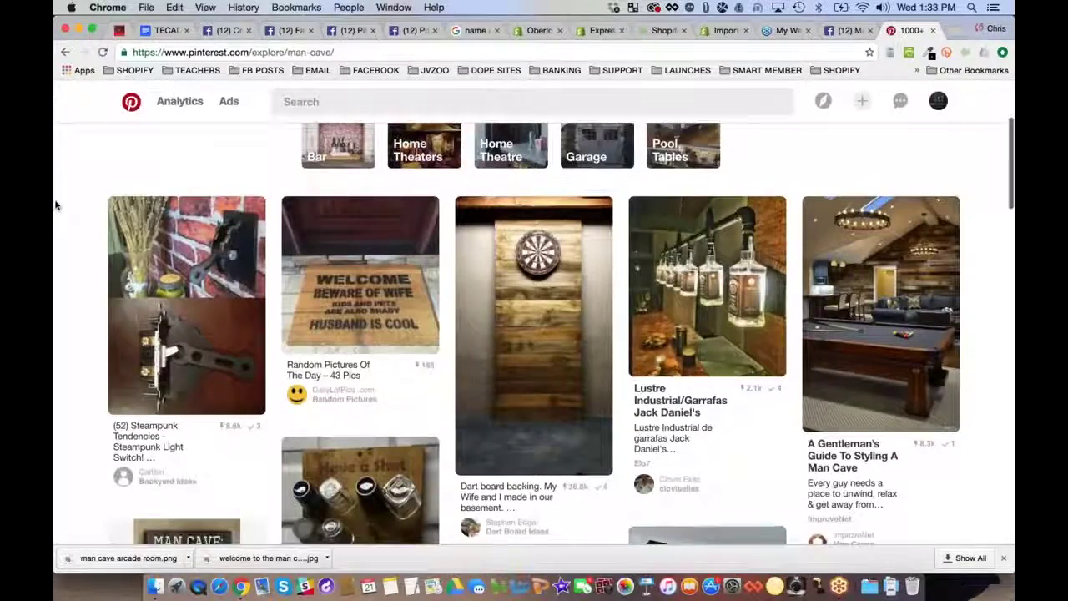
scroll(56, 205, "down", 2)
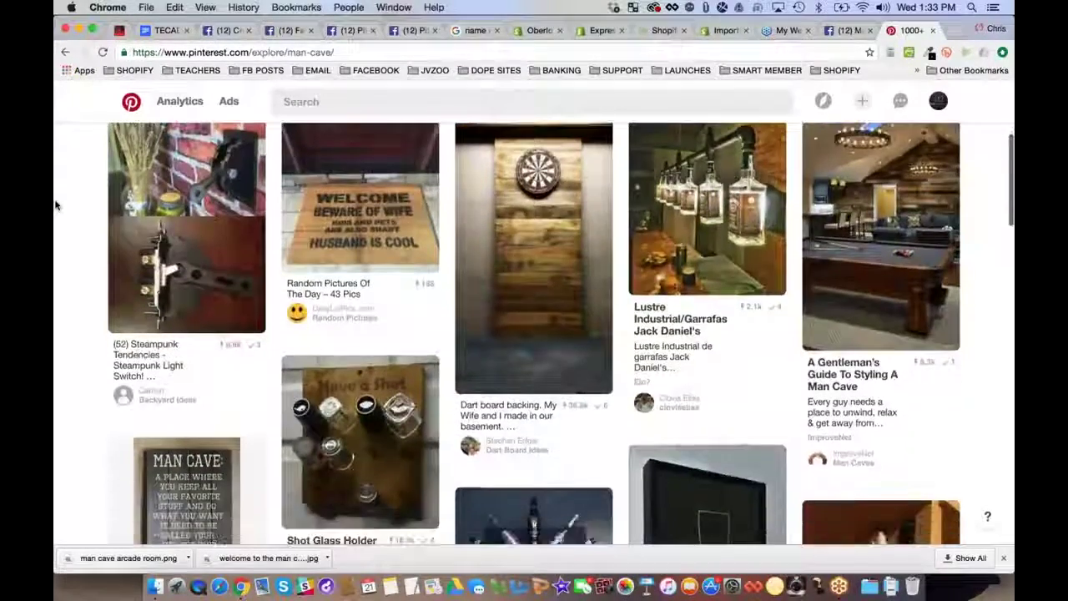
scroll(56, 205, "down", 4)
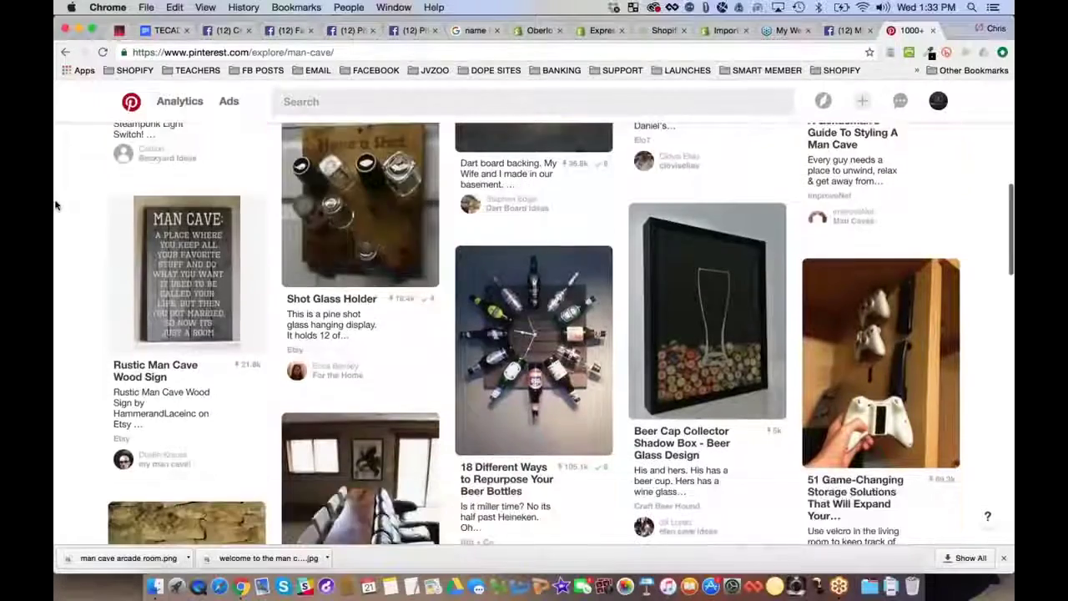
scroll(56, 205, "down", 1)
scroll(55, 205, "down", 4)
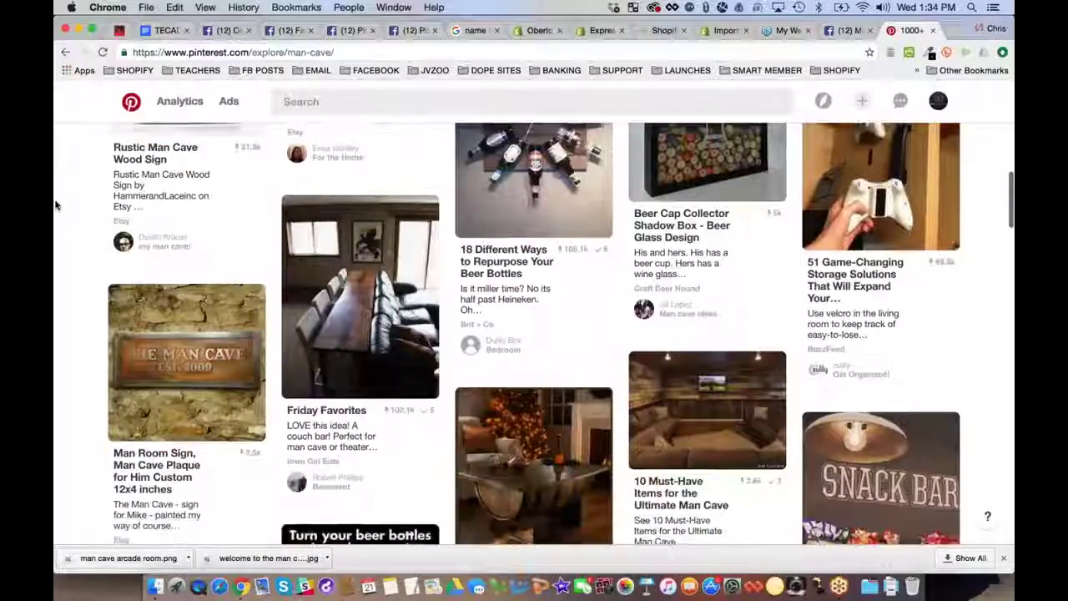
scroll(56, 205, "down", 3)
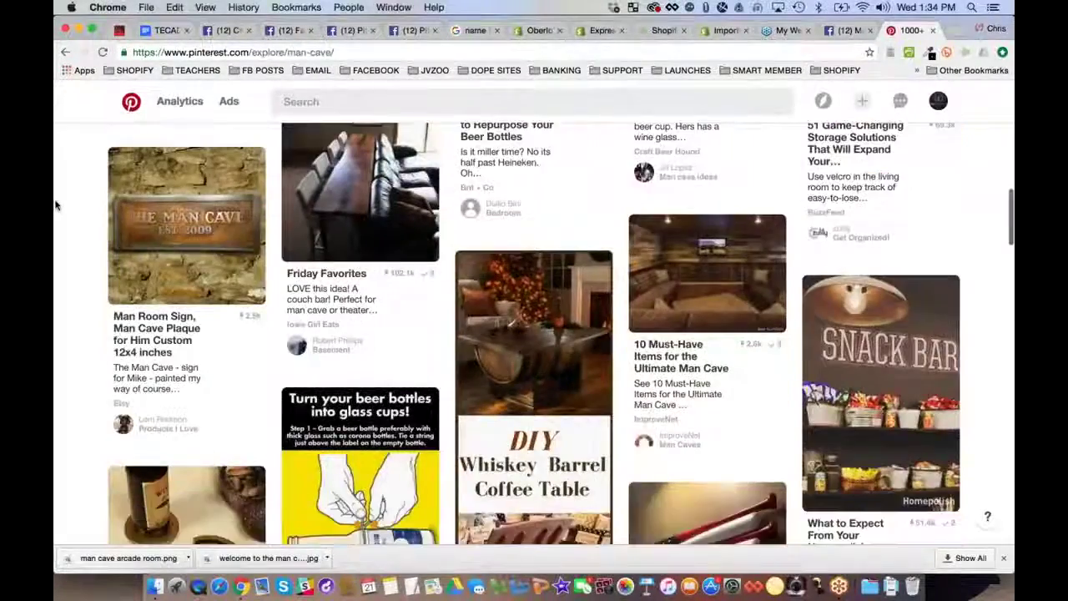
scroll(56, 205, "down", 2)
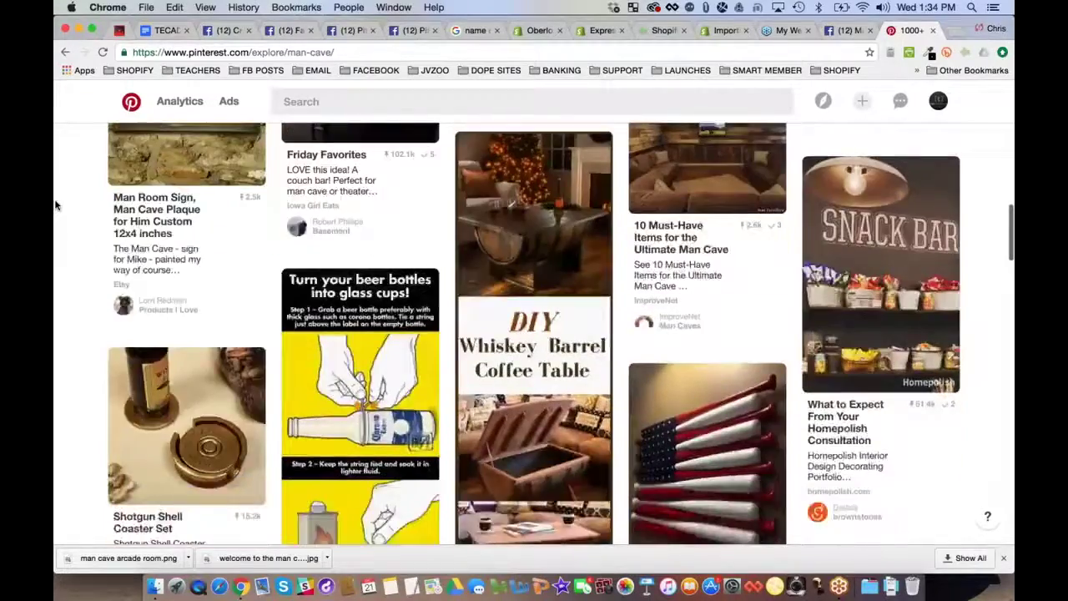
scroll(56, 205, "down", 2)
scroll(55, 205, "down", 3)
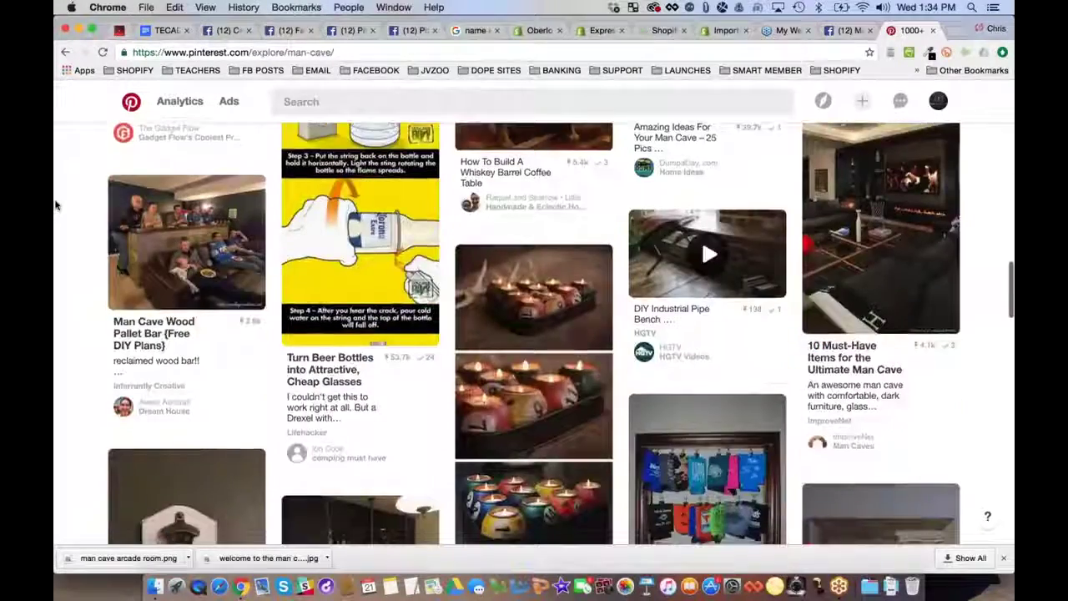
scroll(56, 205, "down", 5)
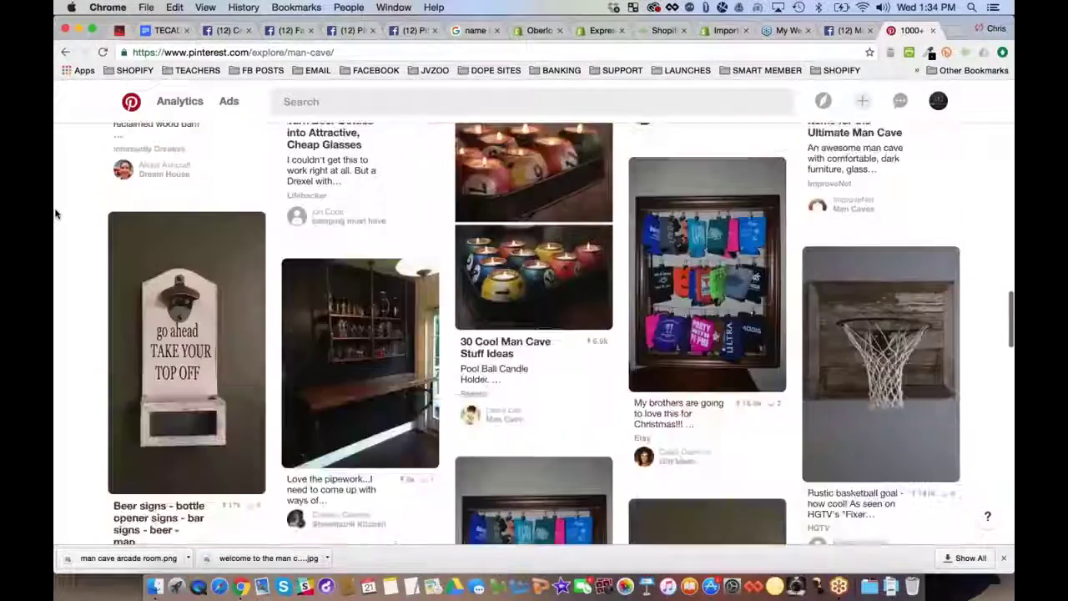
scroll(52, 210, "up", 1)
key("super+bracketleft")
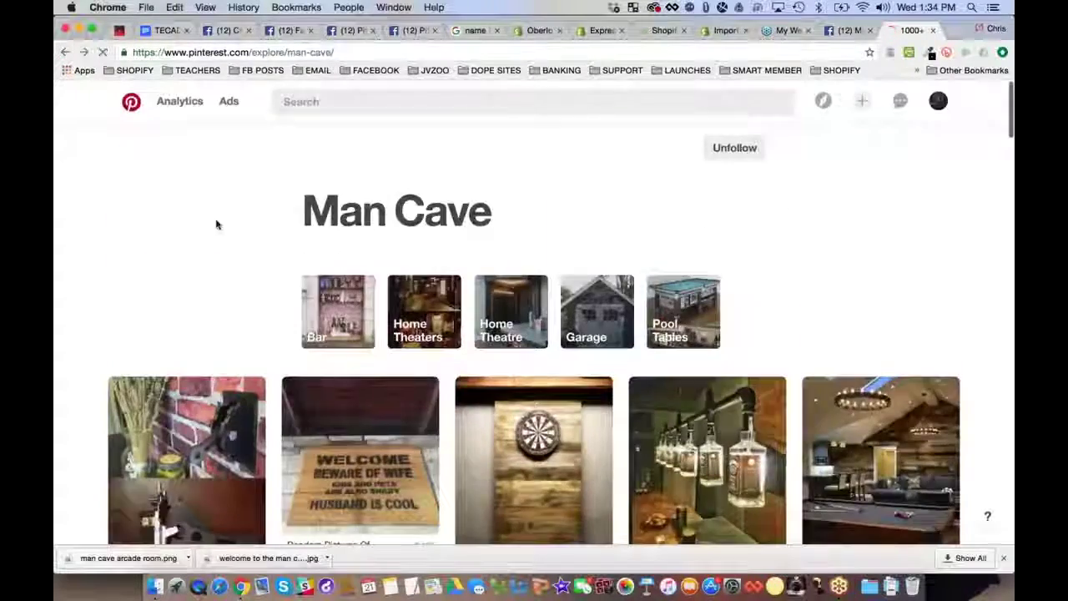
key("super+bracketleft")
Copy the Love Home Designs man cave ideas article URL and return to Facebook
scroll(120, 274, "down", 5)
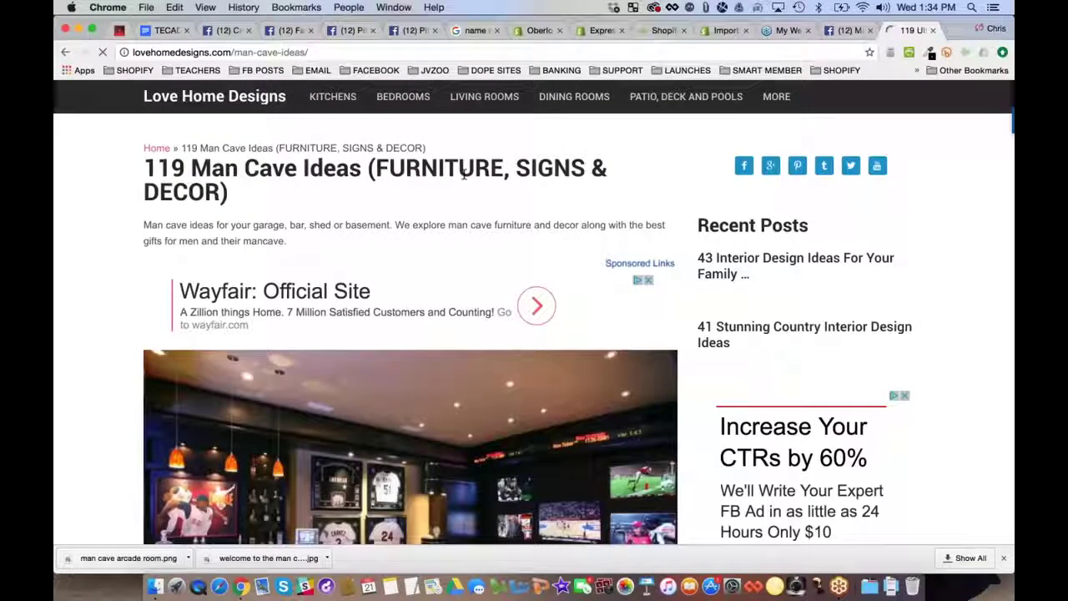
key("super+l")
key("super+c")
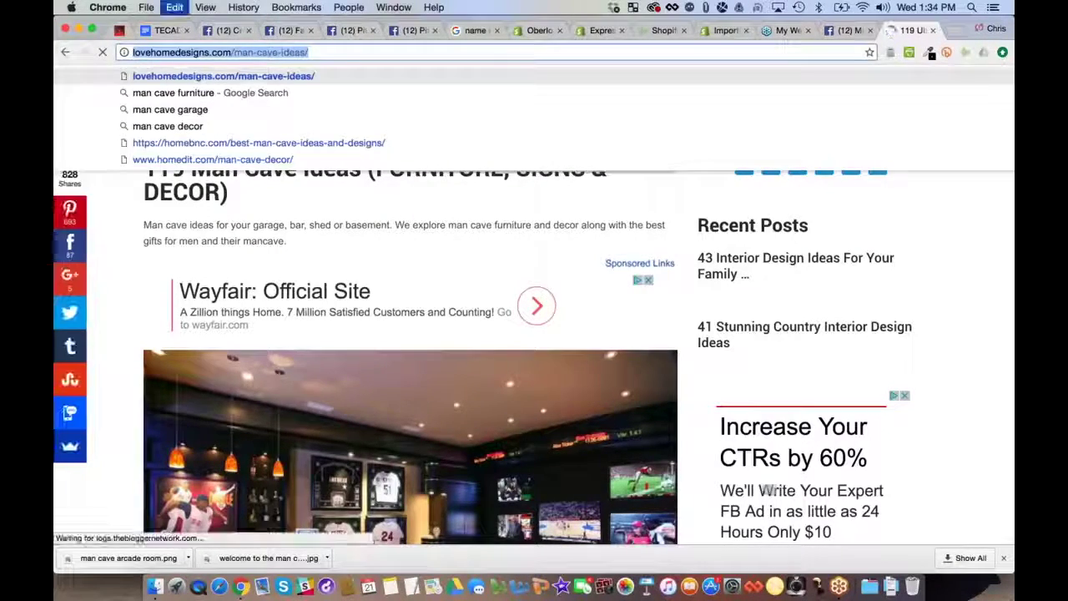
left_click(838, 31)
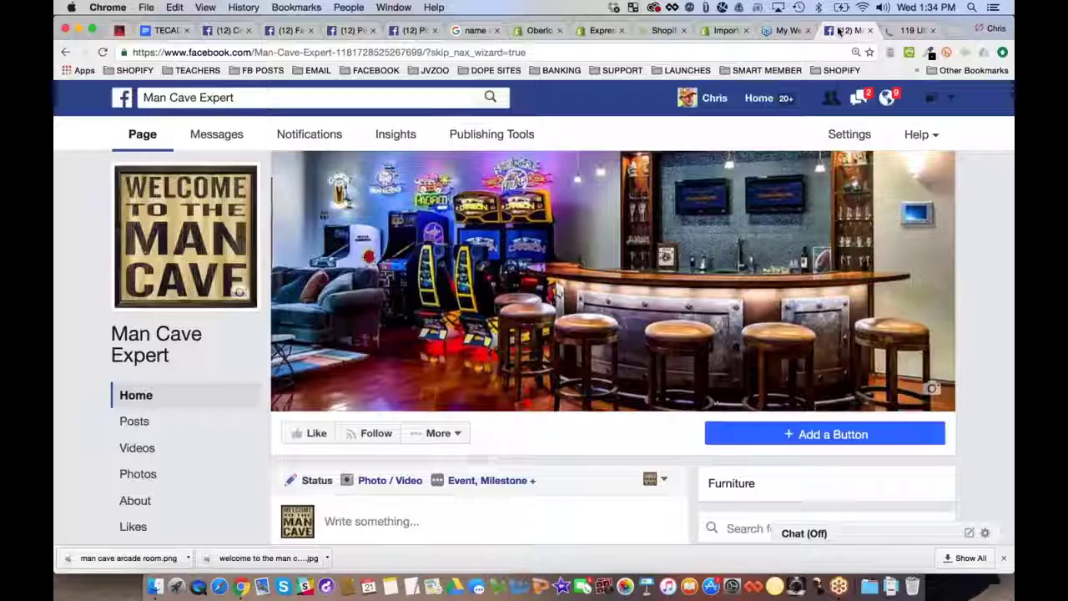
Paste the article link into a new Man Cave Expert post, keeping only its link preview
scroll(518, 334, "down", 5)
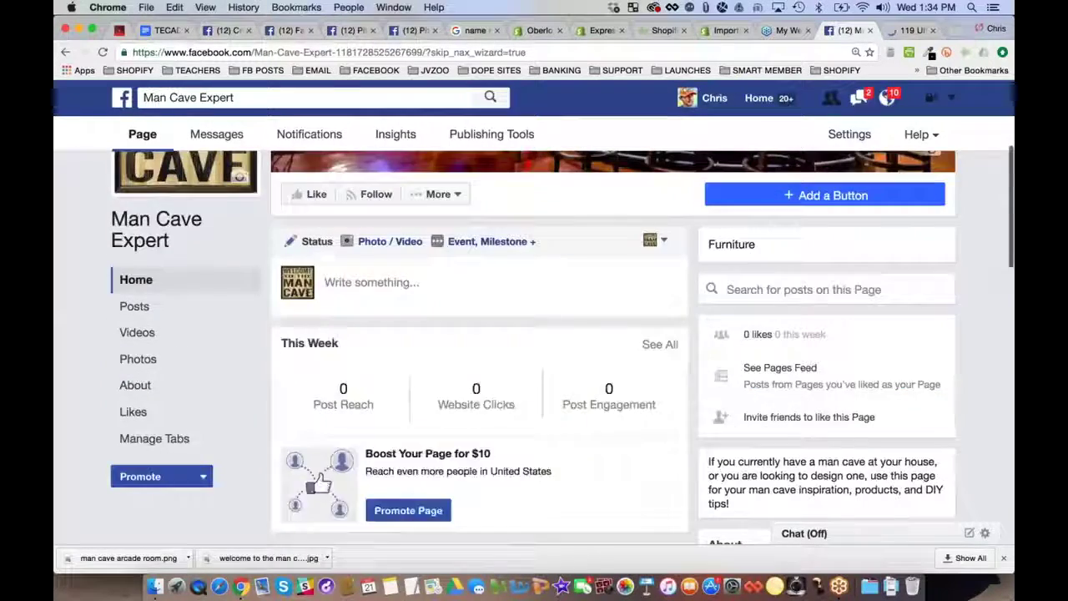
left_click(517, 282)
key("super+v")
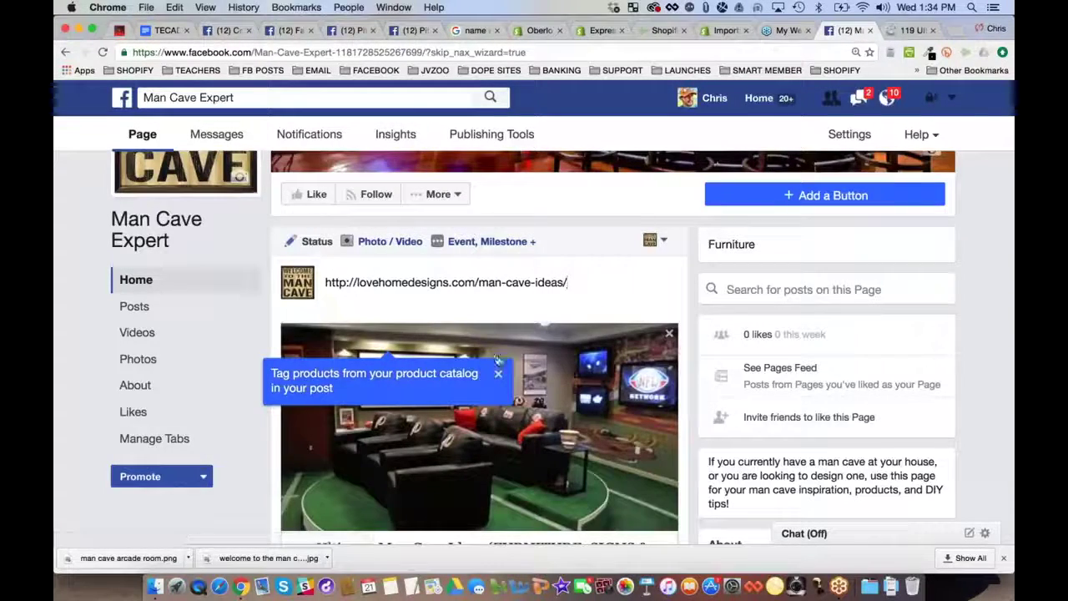
scroll(534, 351, "down", 1)
scroll(519, 291, "down", 1)
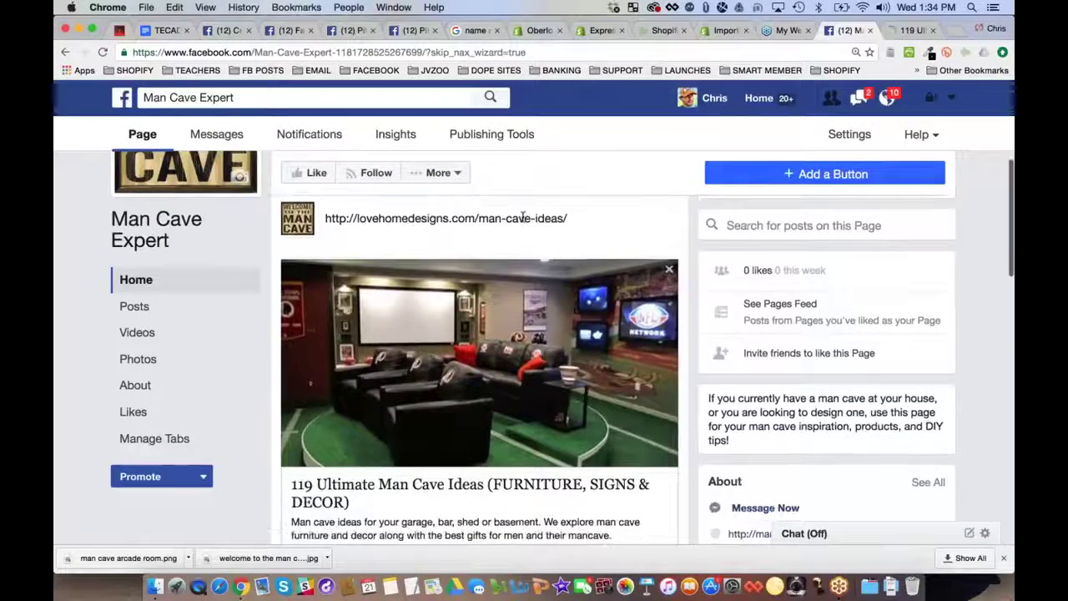
scroll(473, 332, "down", 2)
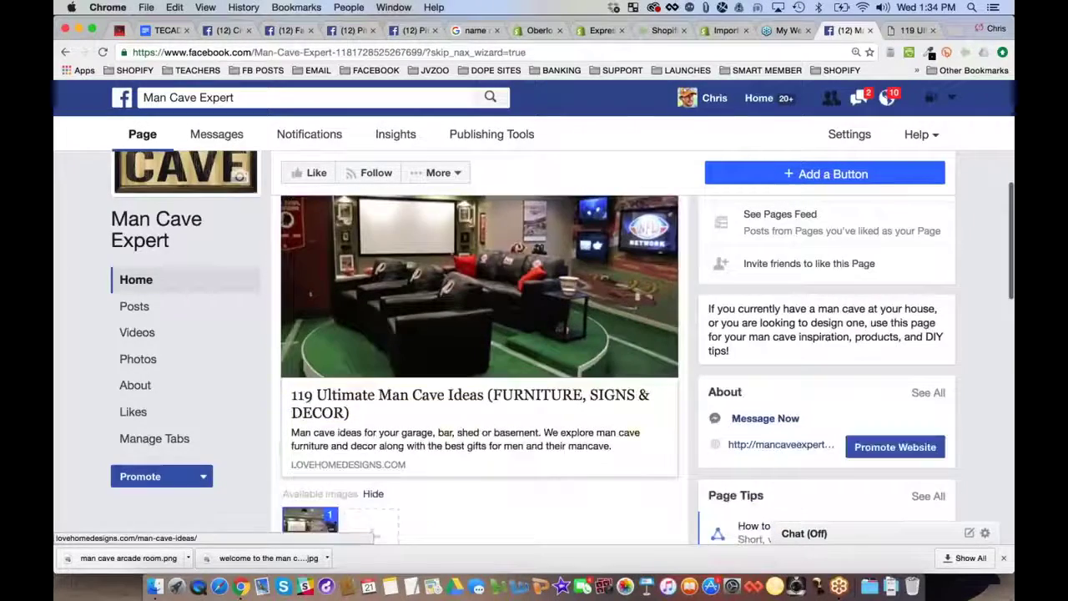
scroll(472, 332, "up", 2)
scroll(534, 350, "up", 3)
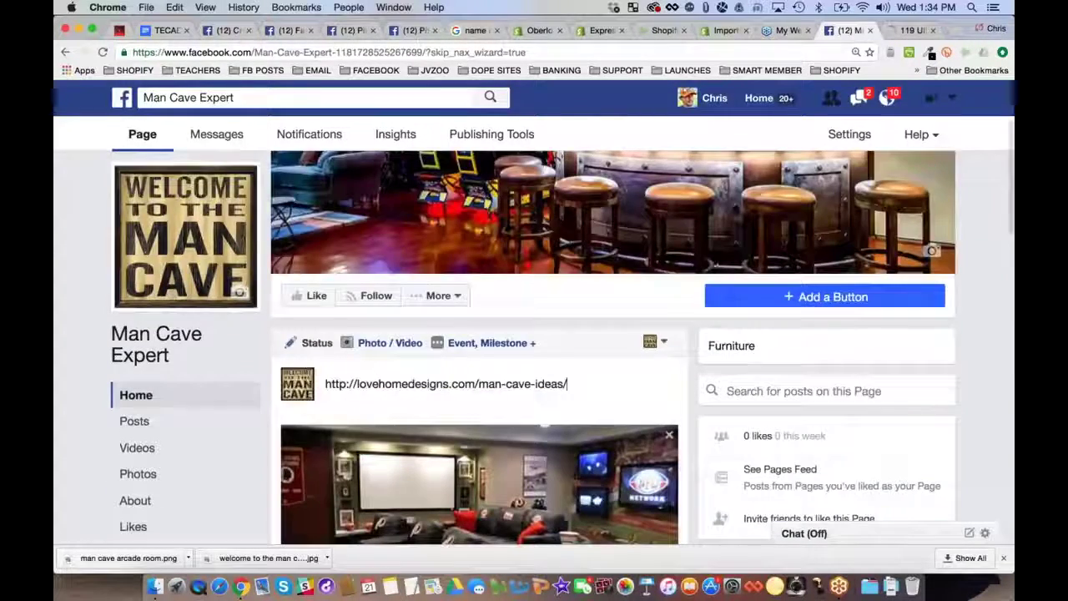
triple_click(459, 384)
key("BackSpace")
Use the preview description as post text, prefix 'Here are some', and delete the second sentence
scroll(460, 384, "down", 2)
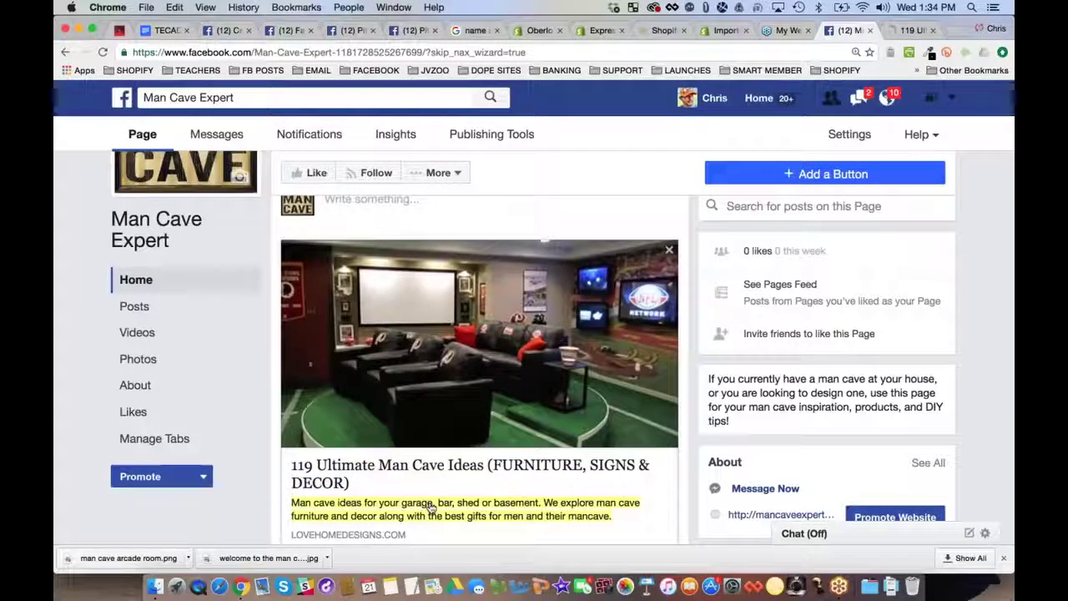
left_click(467, 509)
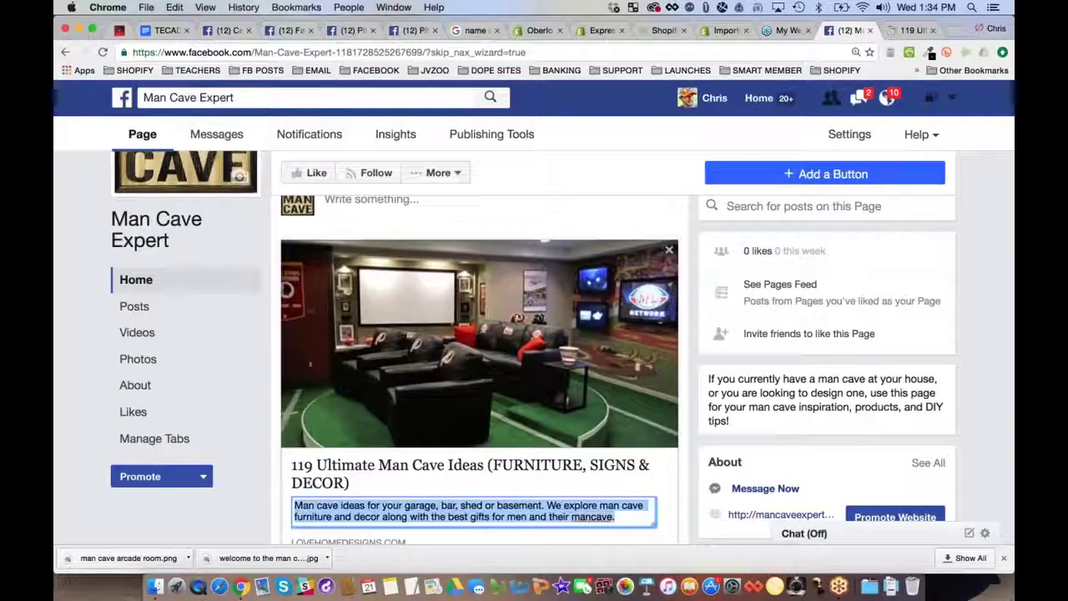
left_click(450, 210)
key("ctrl+v")
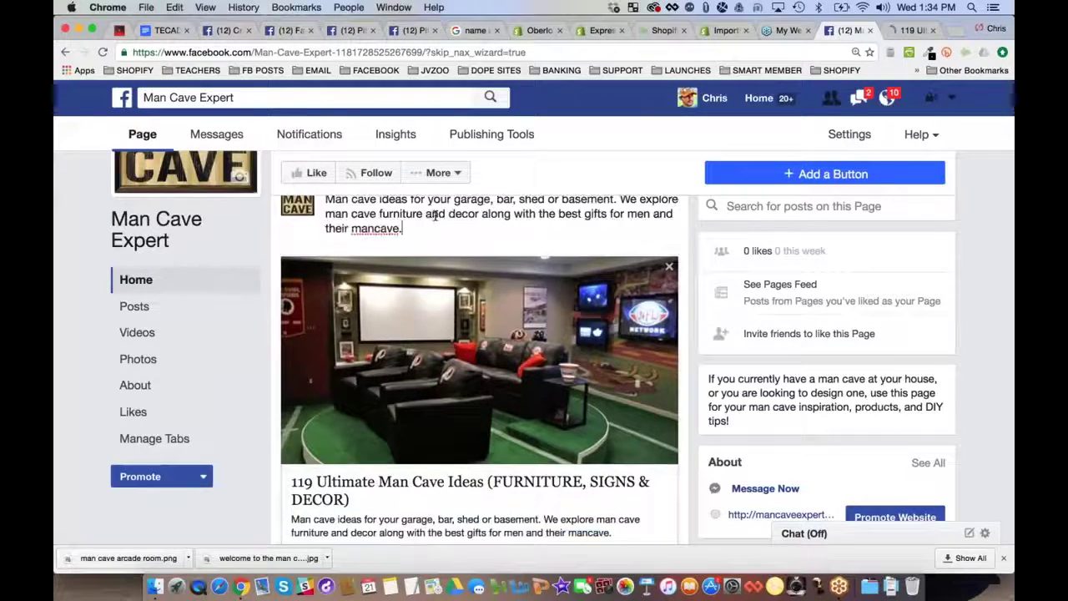
scroll(435, 216, "up", 2)
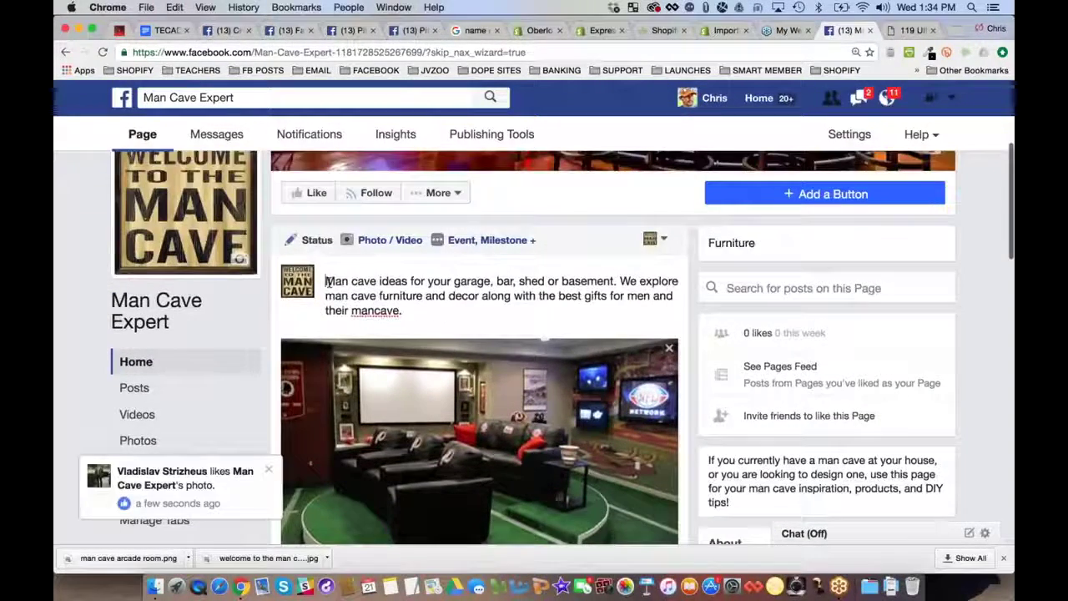
left_click(326, 281)
type("Here are some")
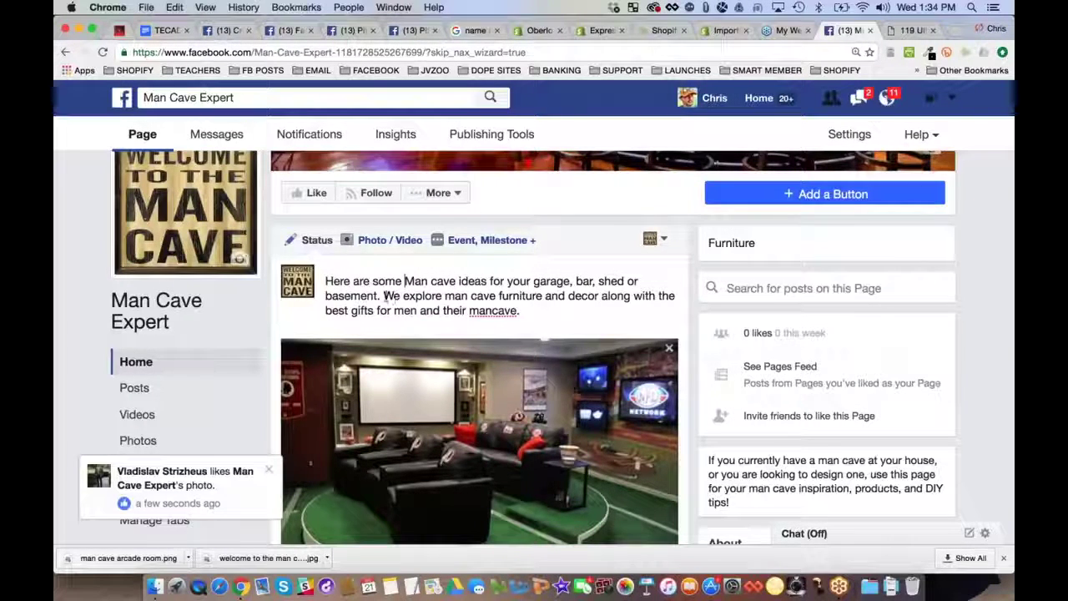
left_click_drag(383, 296, 534, 313)
key("BackSpace")
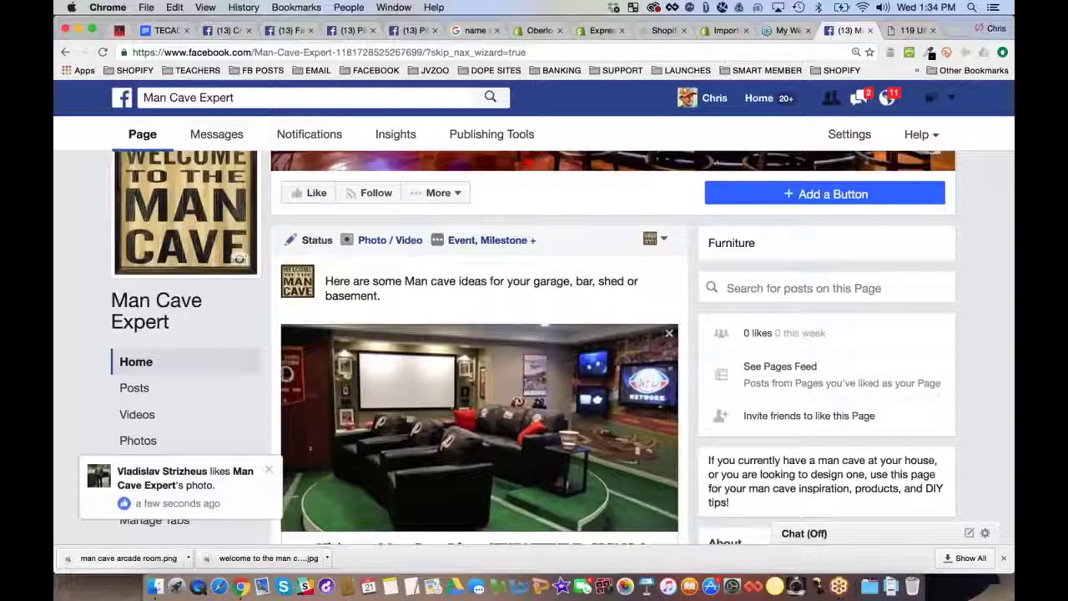
scroll(621, 472, "down", 6)
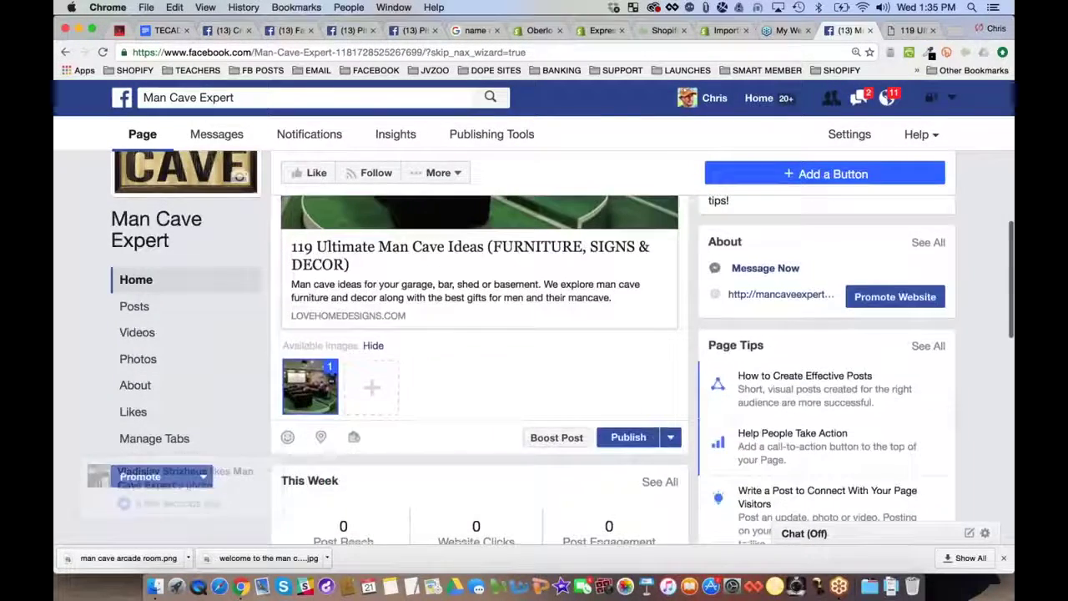
Publish the post and review the '119 Ultimate Man Cave Ideas' link preview on the page
left_click(629, 437)
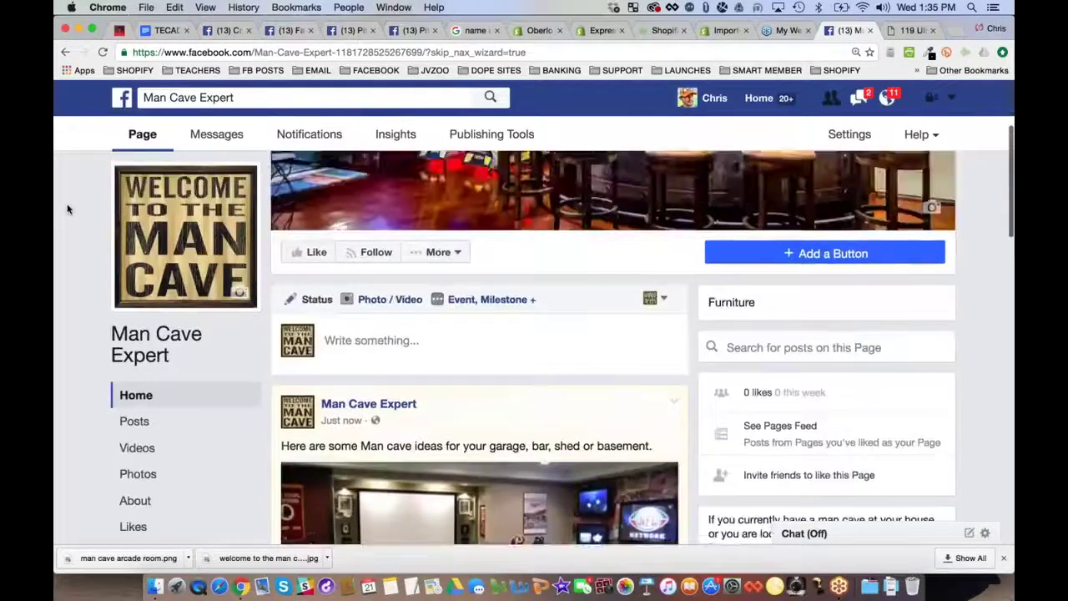
scroll(68, 209, "down", 3)
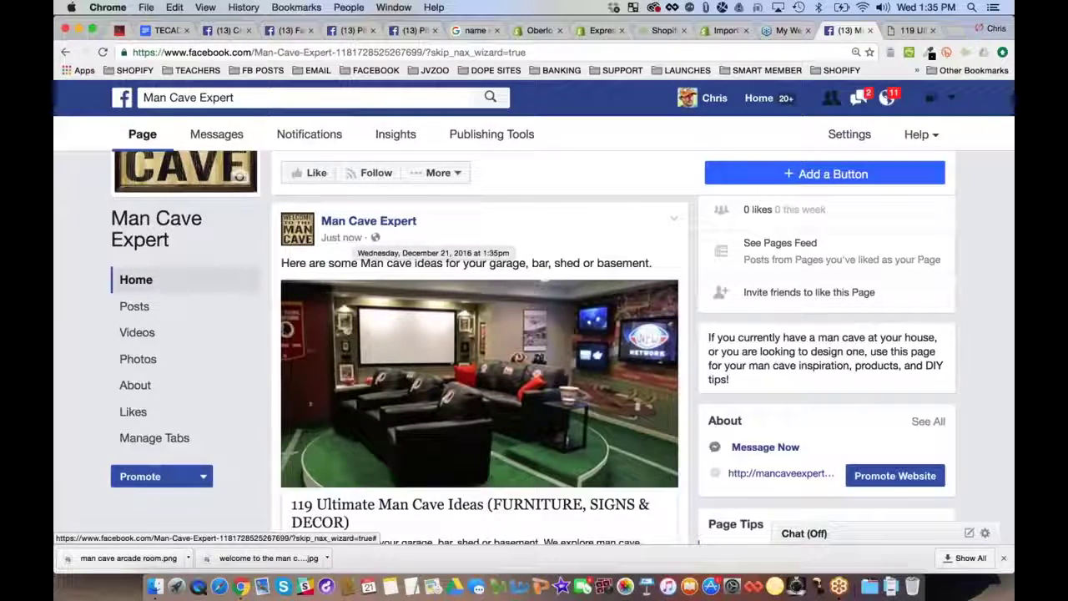
scroll(480, 351, "up", 1)
scroll(383, 250, "up", 5)
scroll(409, 267, "down", 2)
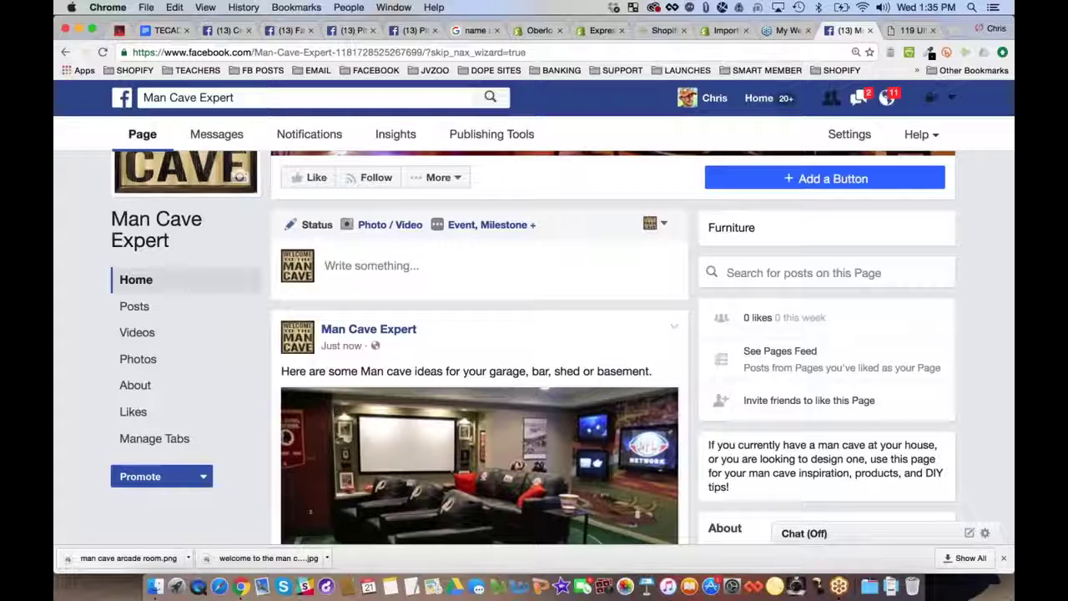
left_click(438, 177)
scroll(480, 333, "up", 2)
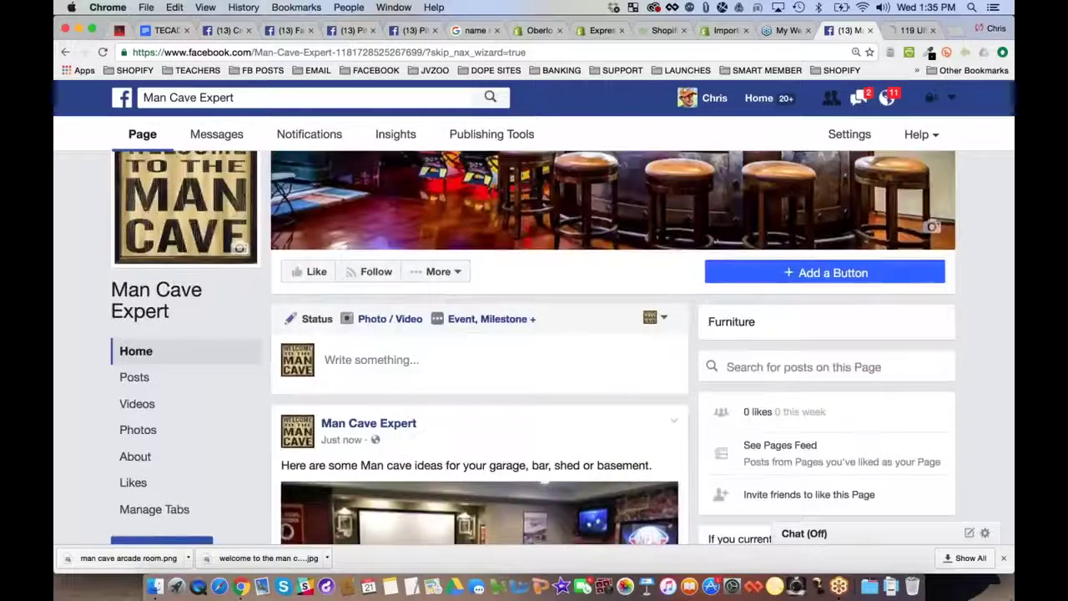
scroll(480, 334, "up", 3)
scroll(480, 334, "down", 4)
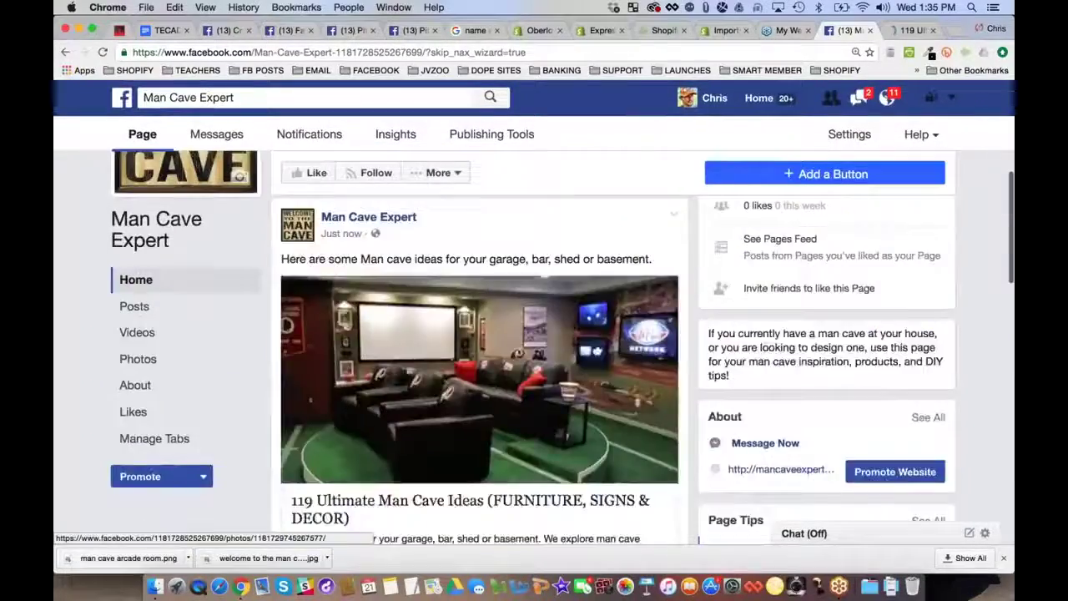
scroll(480, 333, "up", 2)
scroll(480, 333, "down", 4)
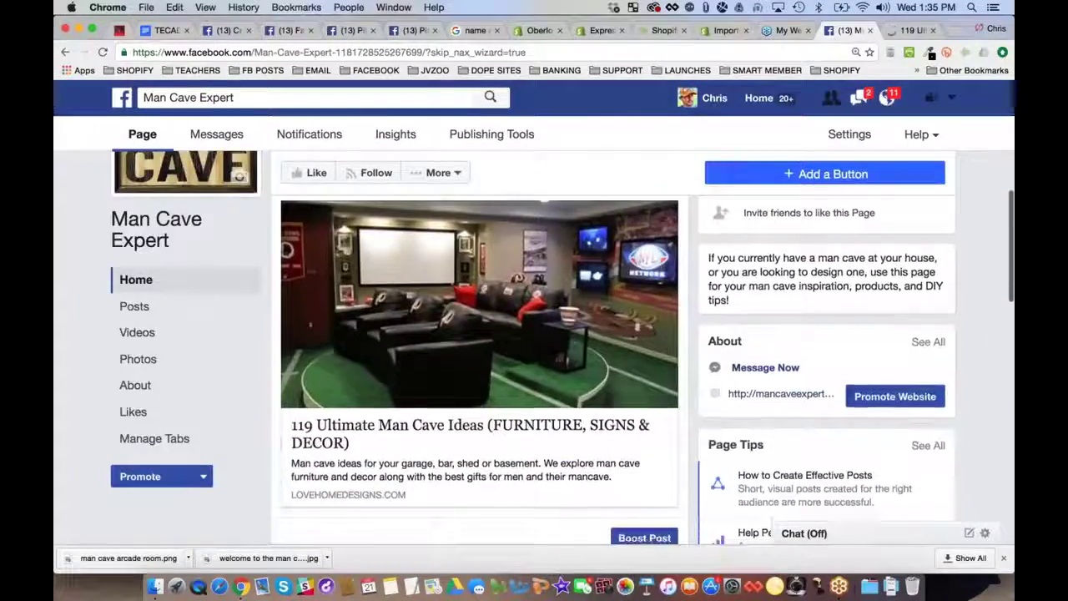
scroll(480, 333, "up", 1)
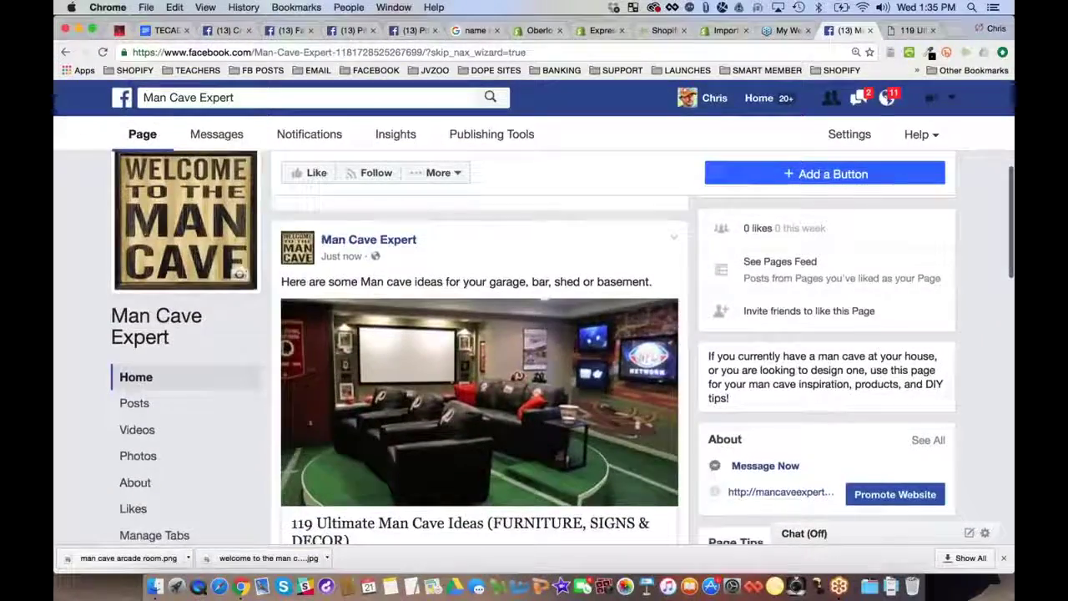
scroll(479, 334, "up", 2)
Run a Google search for 'man cave ideas' in a new browser tab
key("ctrl+Tab")
key("super+l")
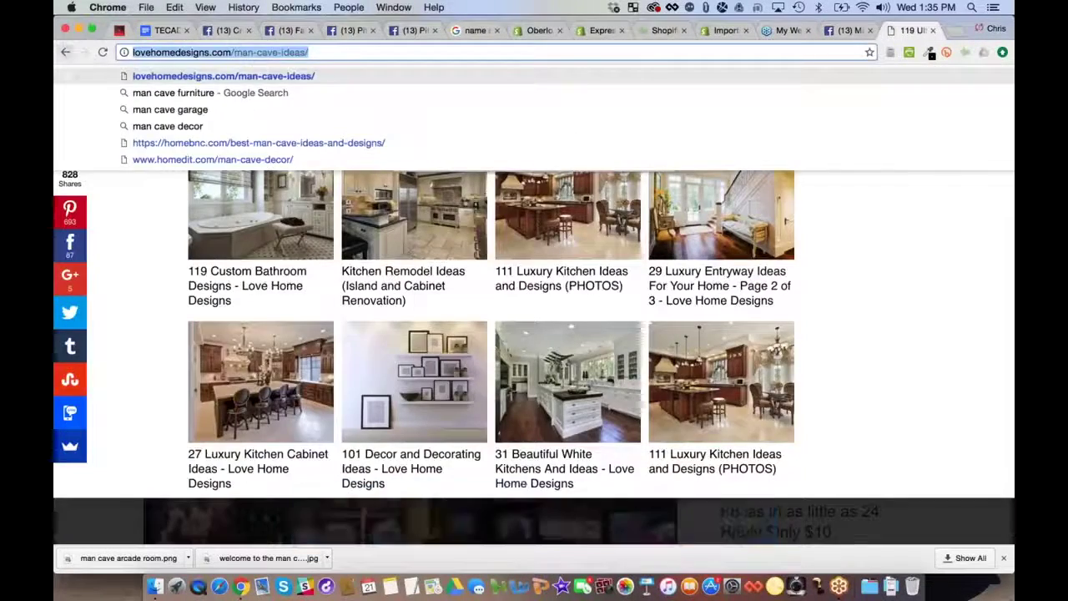
type("man cave ideas")
key("Return")
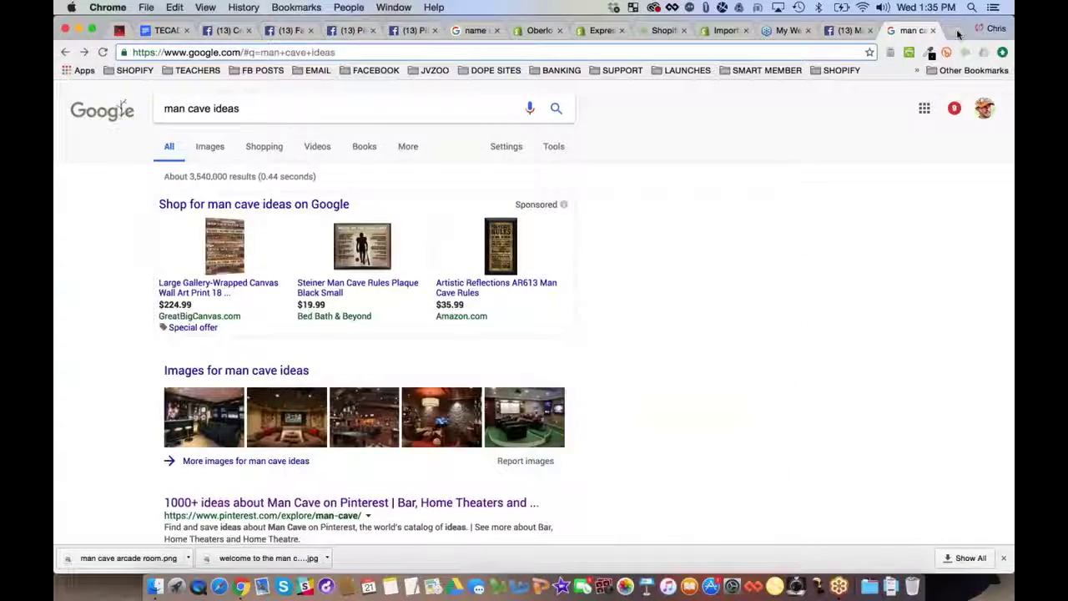
left_click(959, 31)
type("man cave ideas")
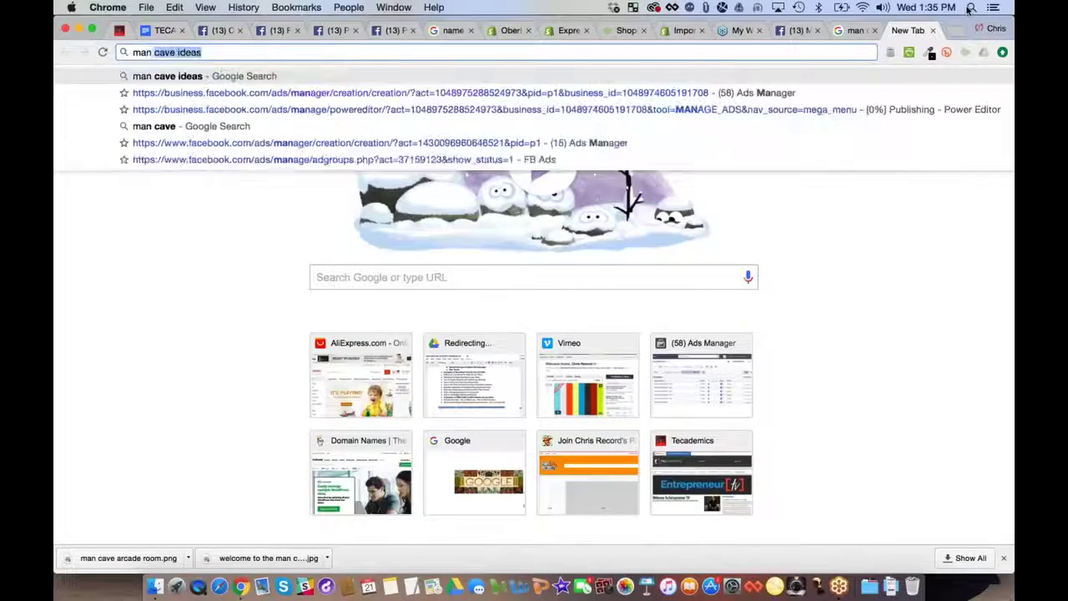
key("Return")
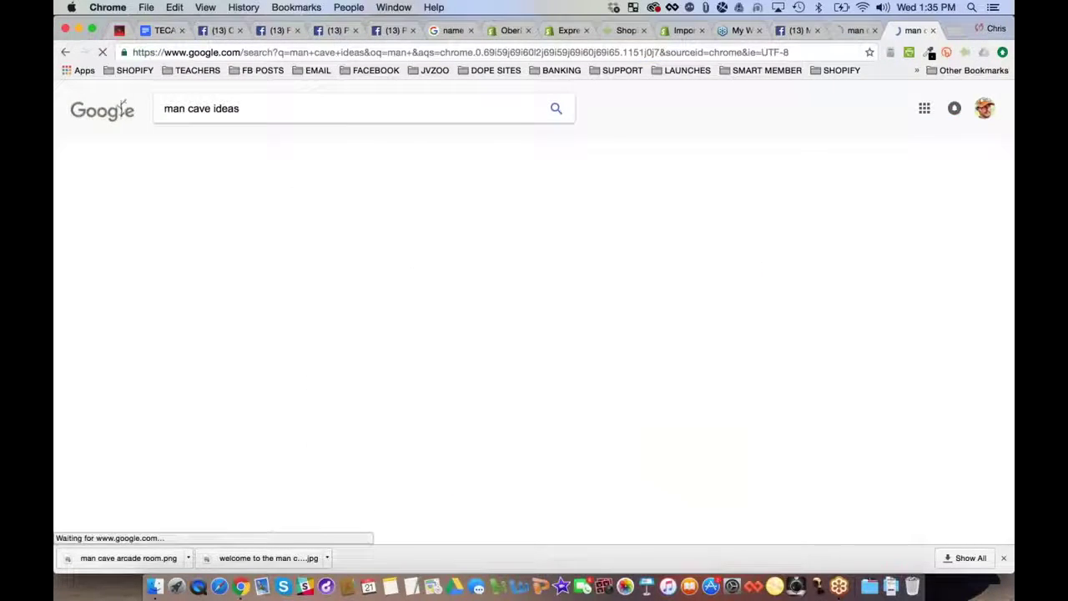
In the image results, open the web page hosting the deer-antler man cave image
left_click(210, 146)
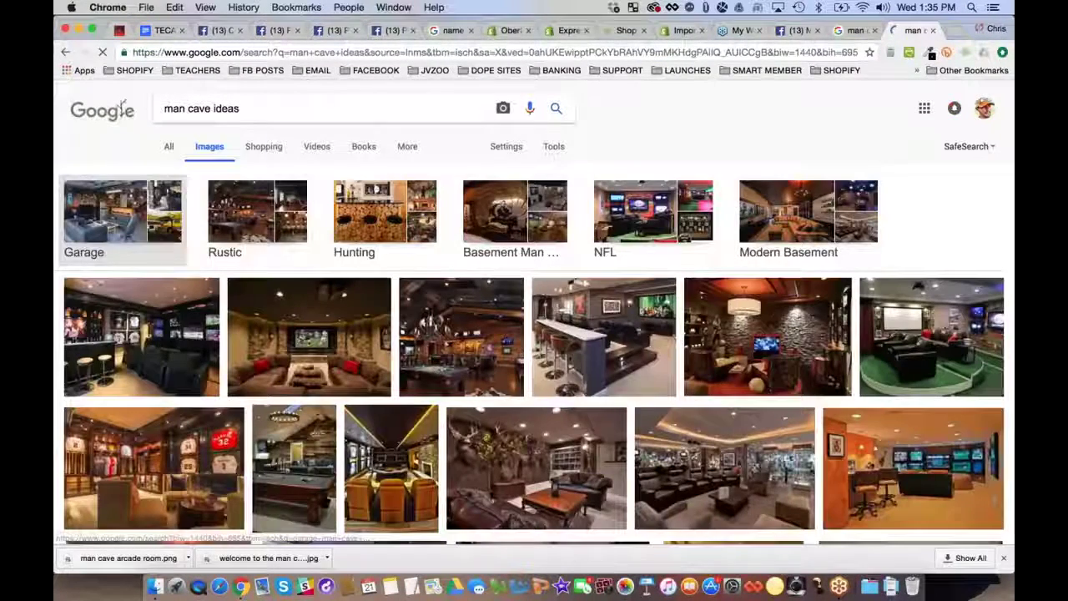
scroll(68, 142, "down", 3)
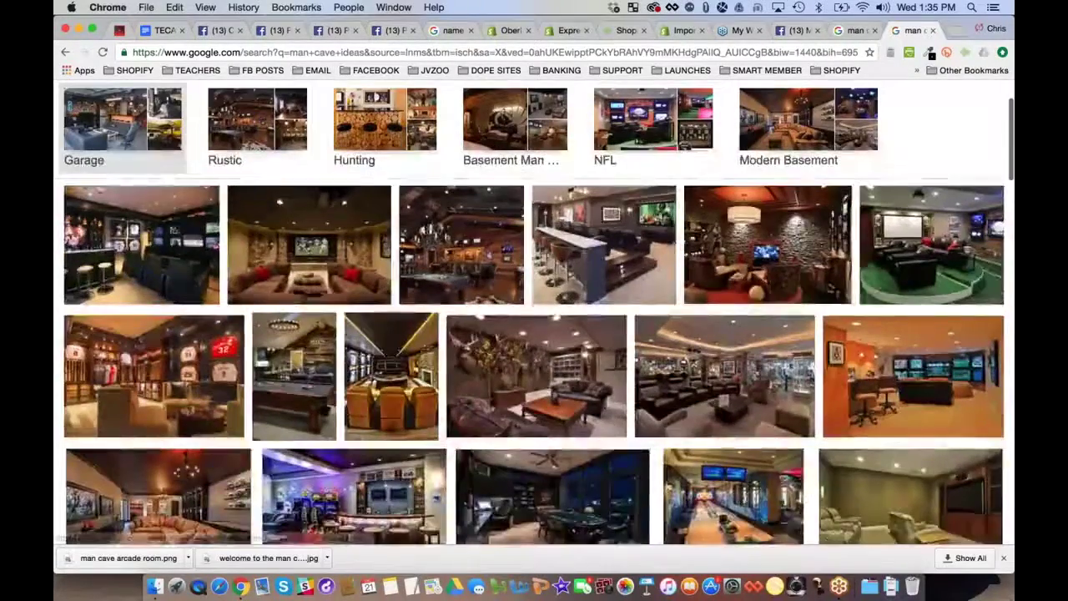
scroll(68, 142, "down", 3)
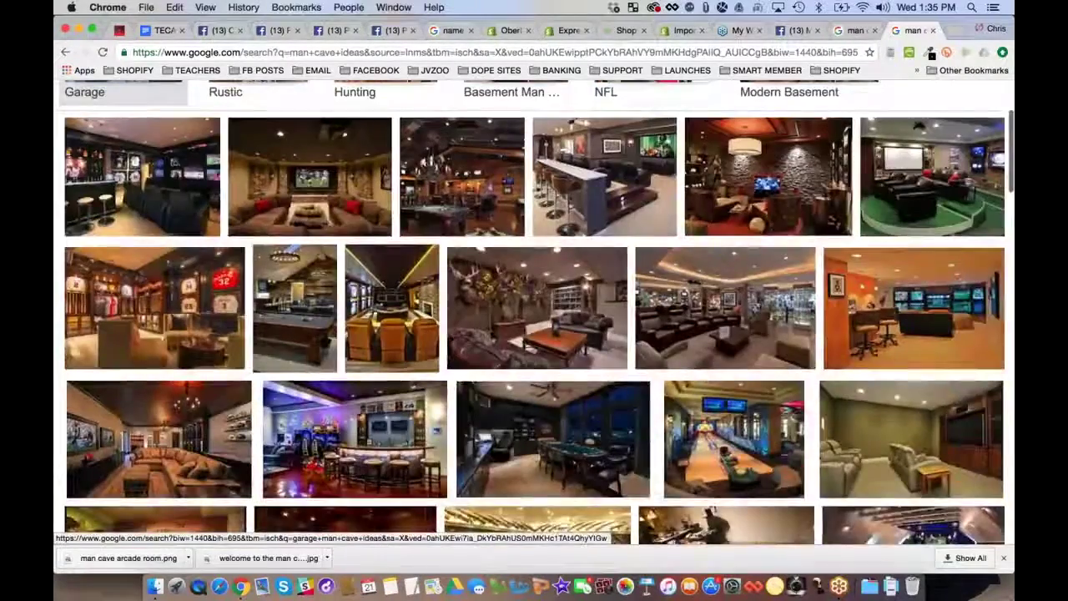
scroll(68, 142, "down", 1)
scroll(67, 142, "down", 1)
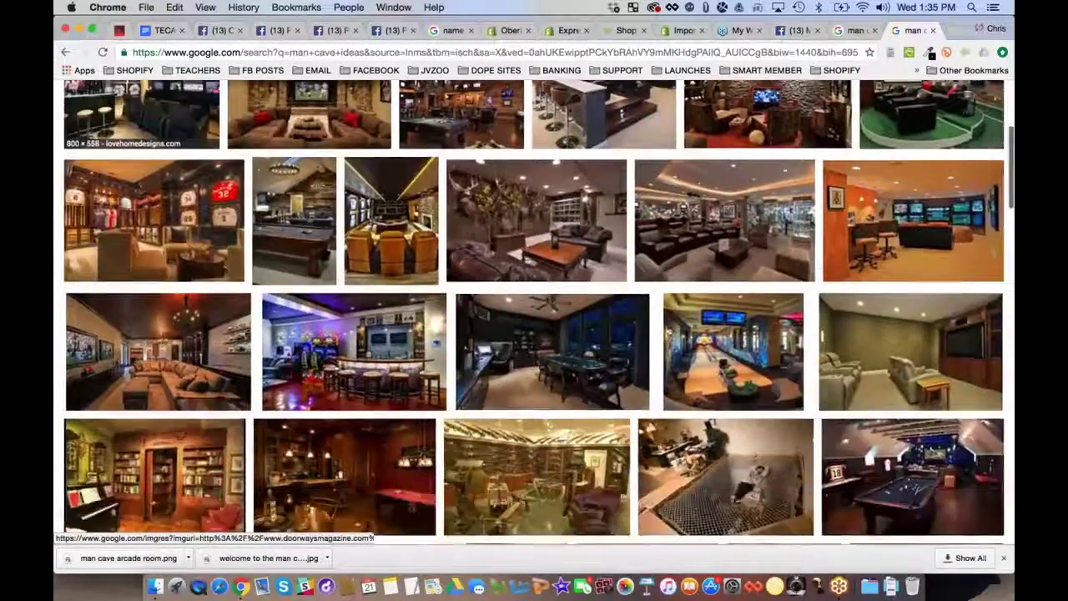
left_click(535, 222)
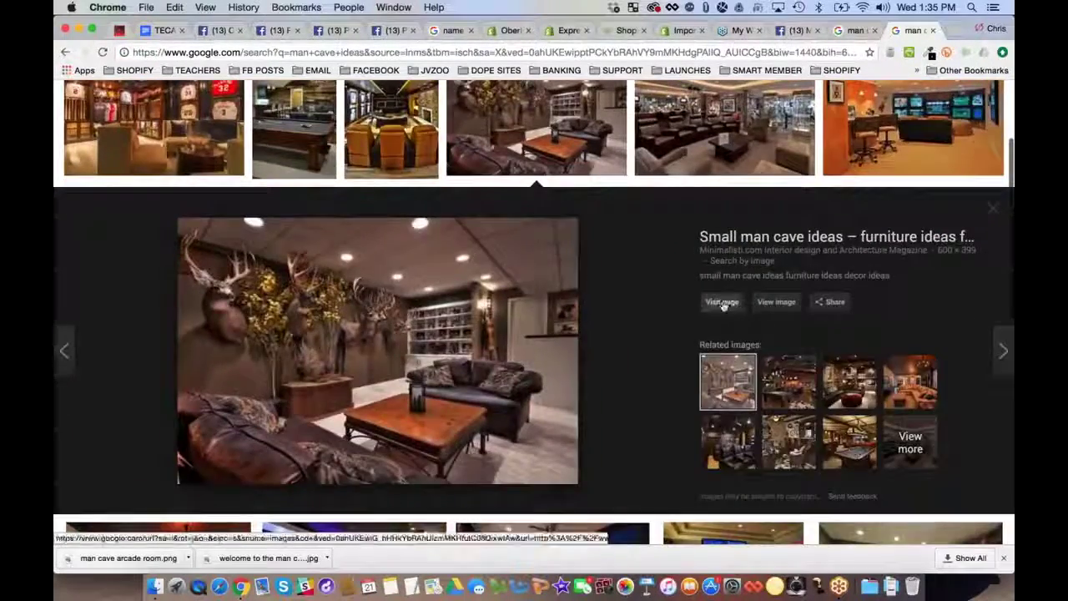
left_click(722, 303)
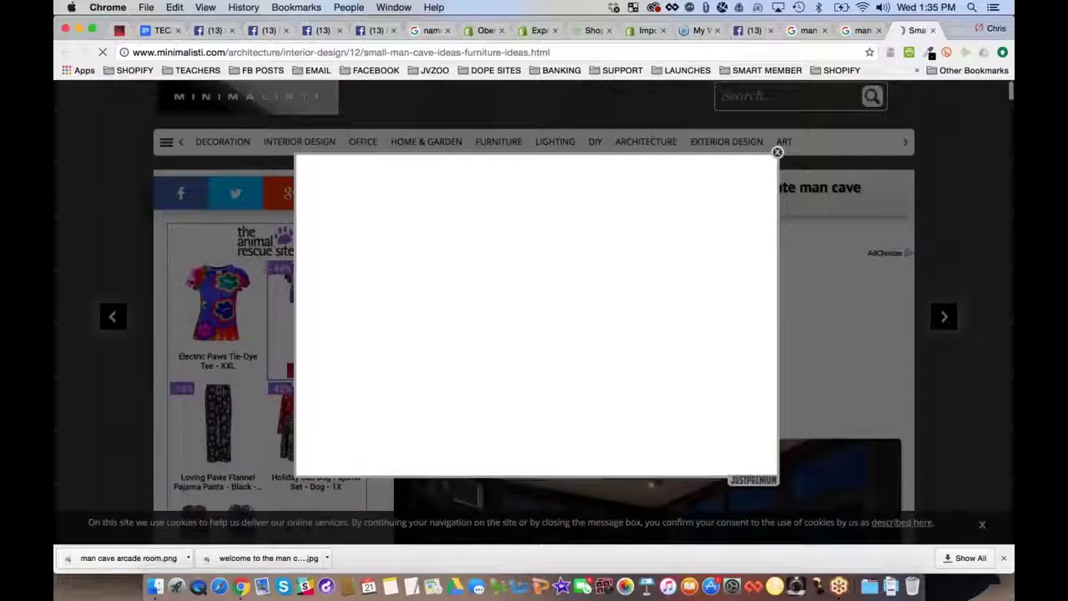
Scroll through the Minimalisti article and close the Keep calm and LIKE! popup
scroll(104, 219, "down", 3)
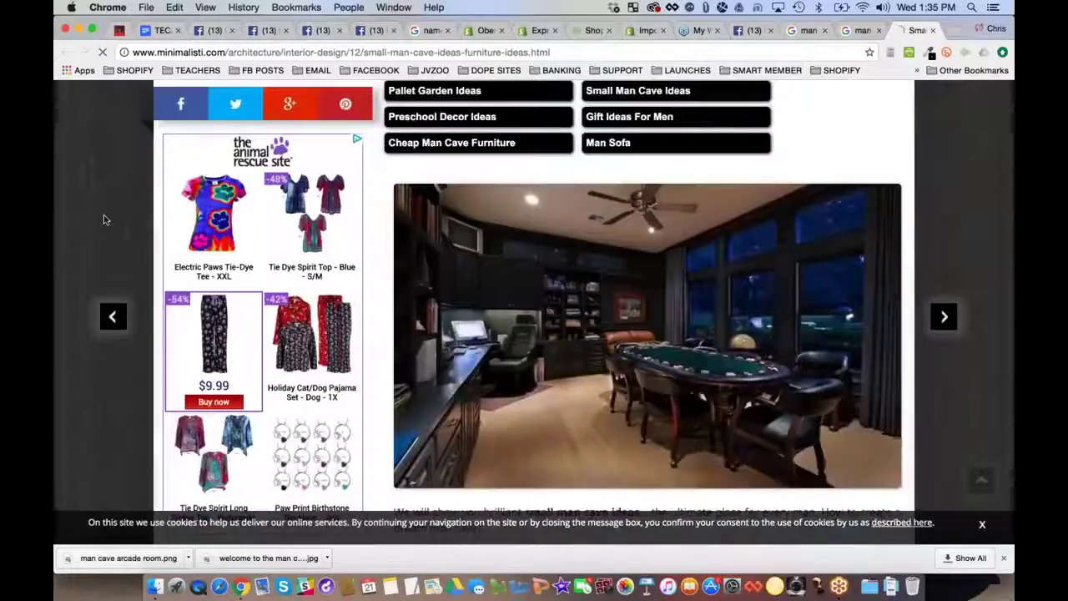
scroll(105, 219, "down", 1)
scroll(105, 220, "down", 10)
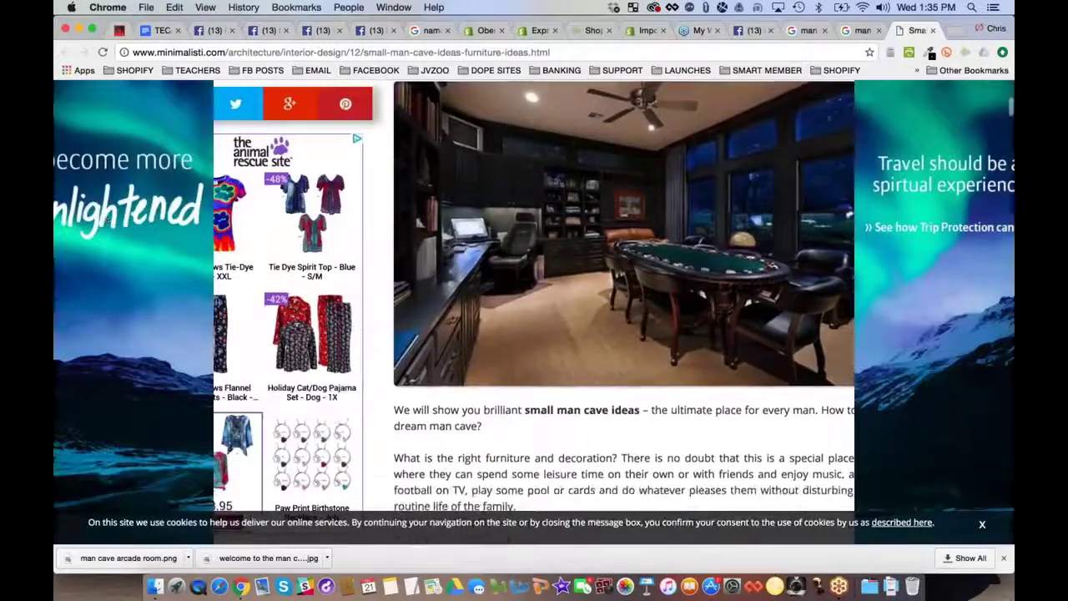
scroll(623, 296, "down", 15)
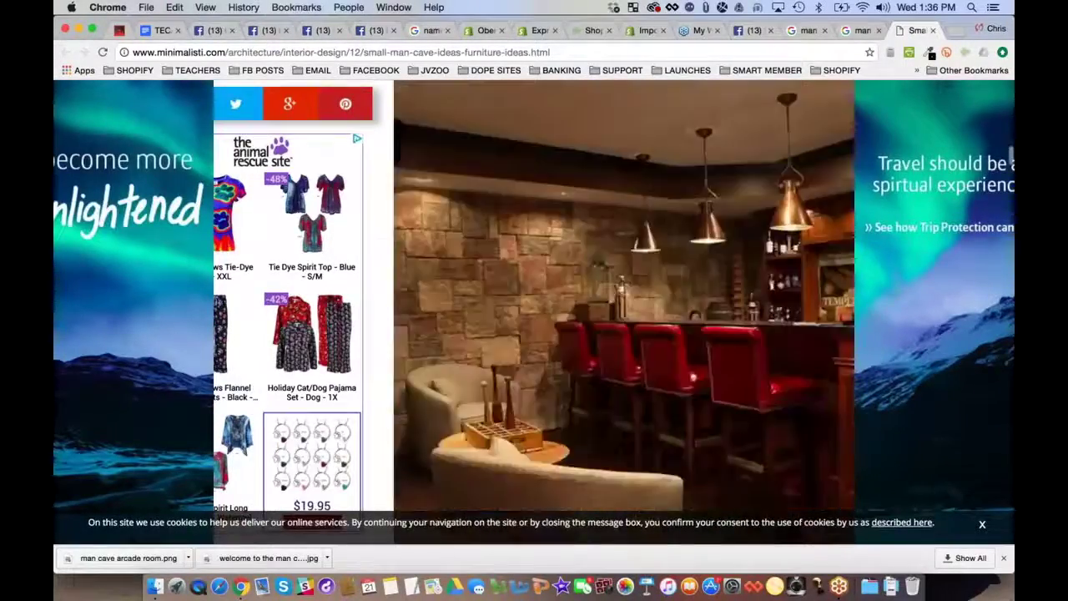
scroll(623, 296, "down", 12)
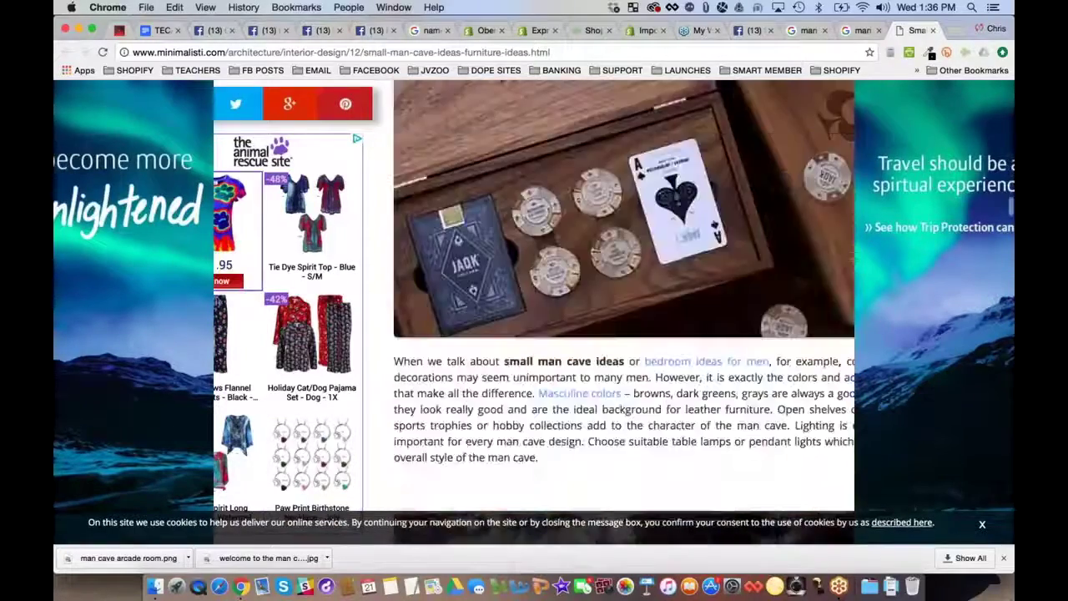
scroll(623, 295, "down", 8)
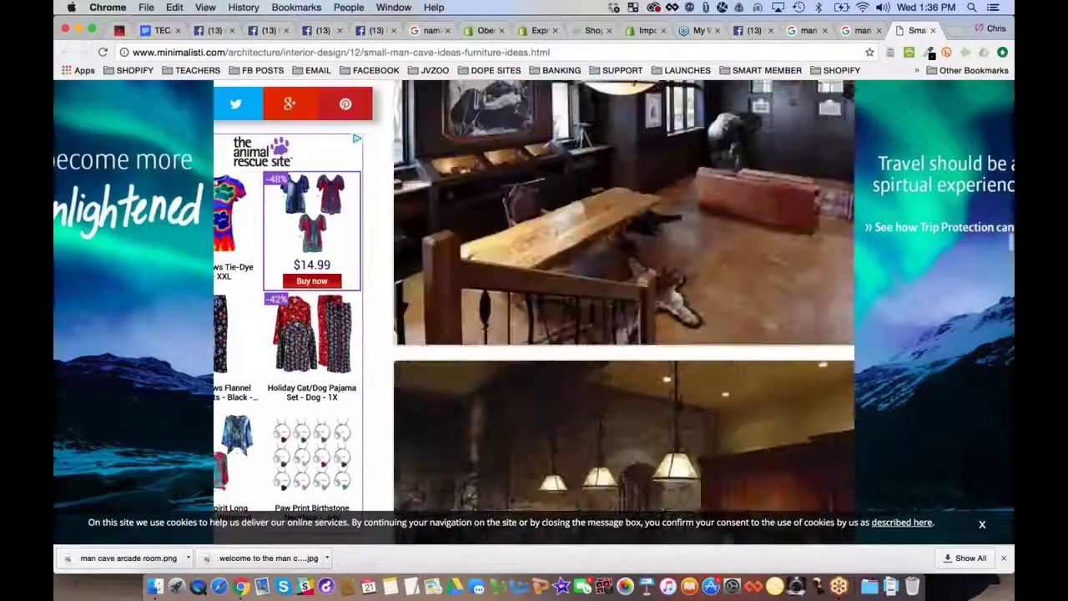
scroll(623, 296, "up", 3)
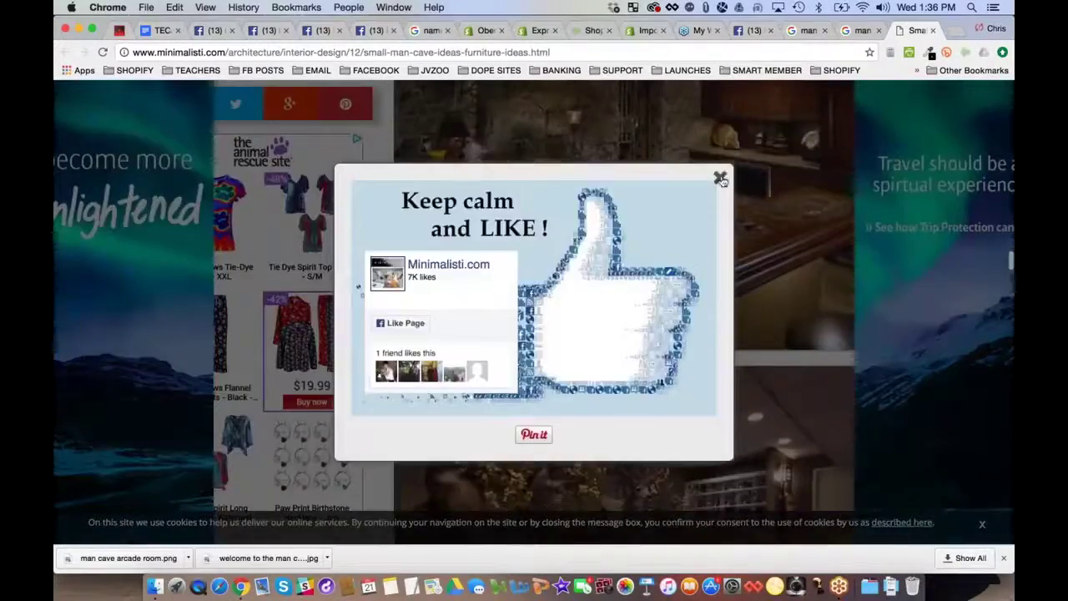
left_click(720, 178)
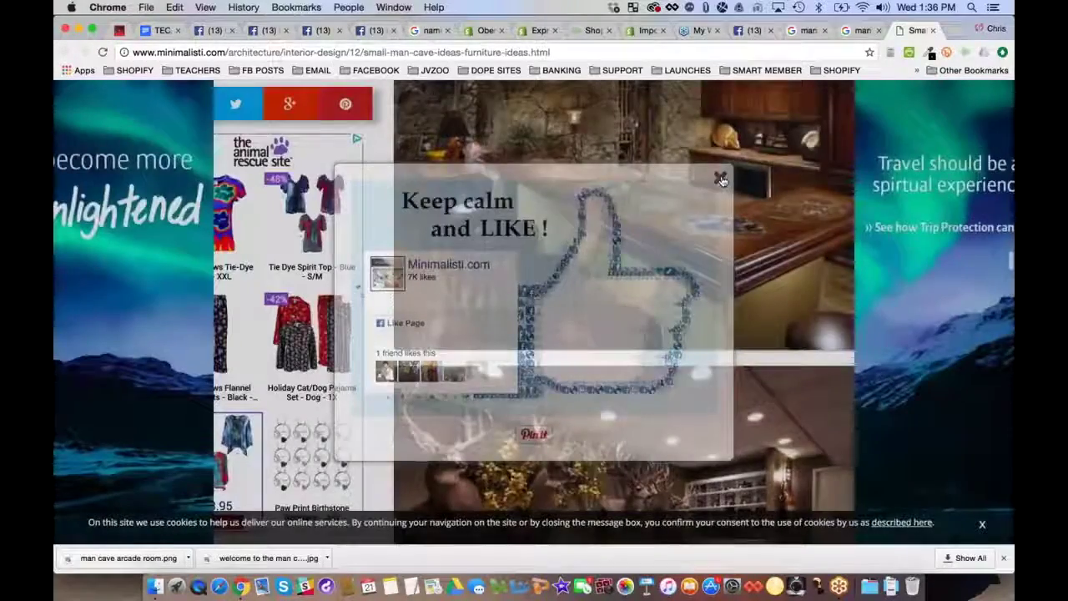
Browse the home-theater and wooden-bar photos, then enter 'home movie theater ideas' as a new search
scroll(499, 312, "down", 5)
scroll(499, 311, "up", 1)
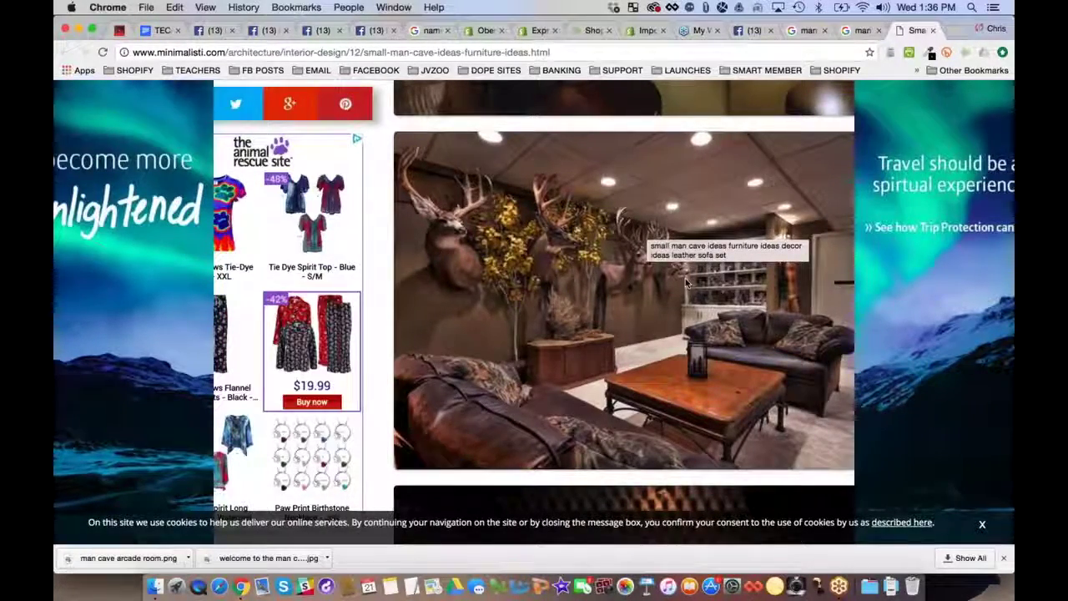
scroll(685, 284, "down", 1)
scroll(686, 284, "down", 15)
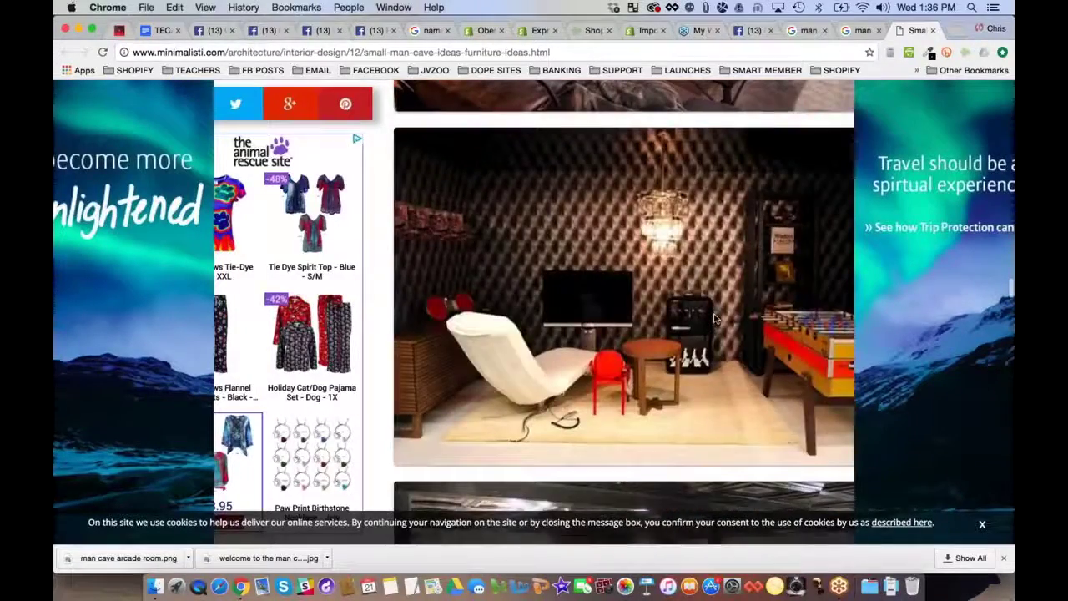
scroll(714, 318, "down", 10)
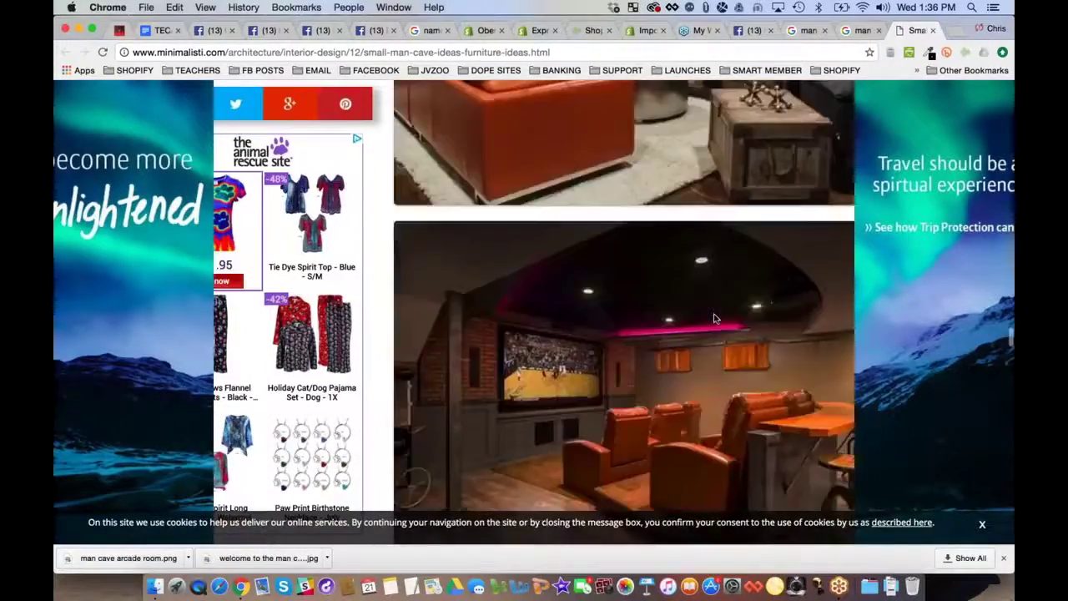
scroll(714, 318, "up", 8)
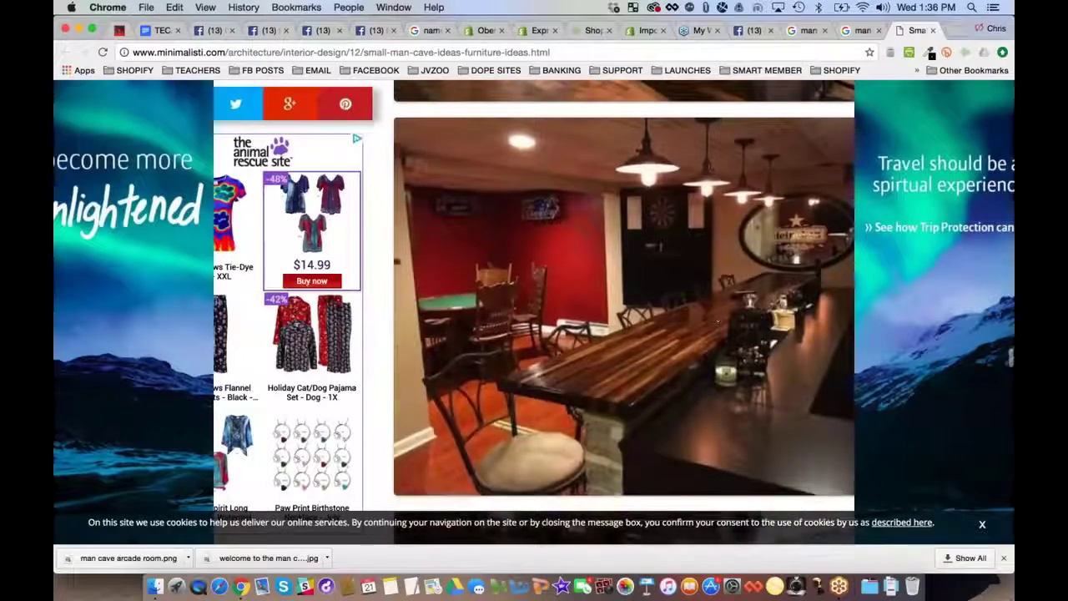
key("super+l")
type("home")
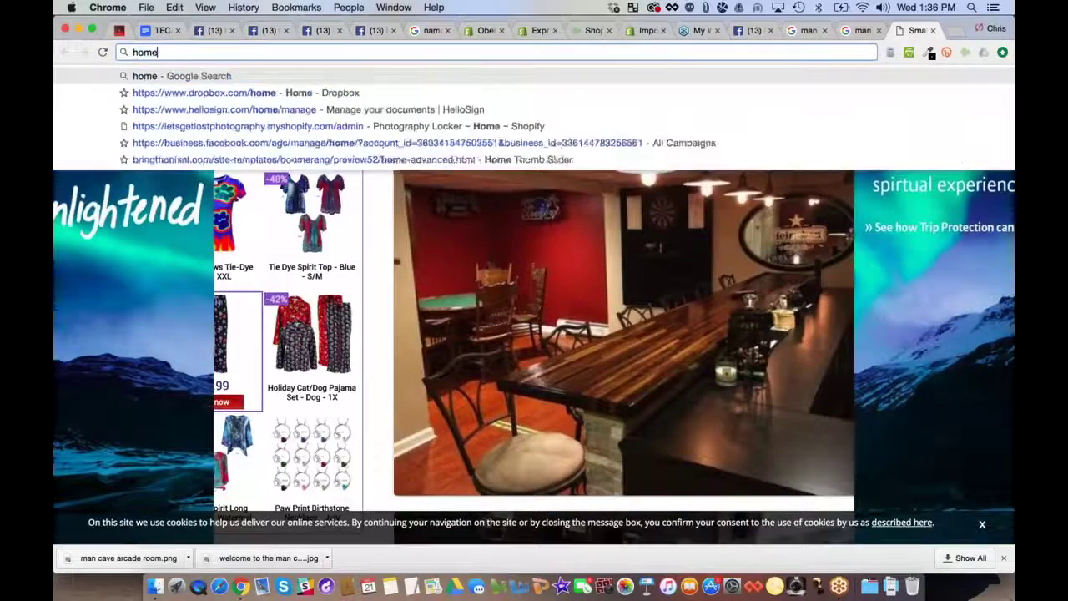
type(" movie theater")
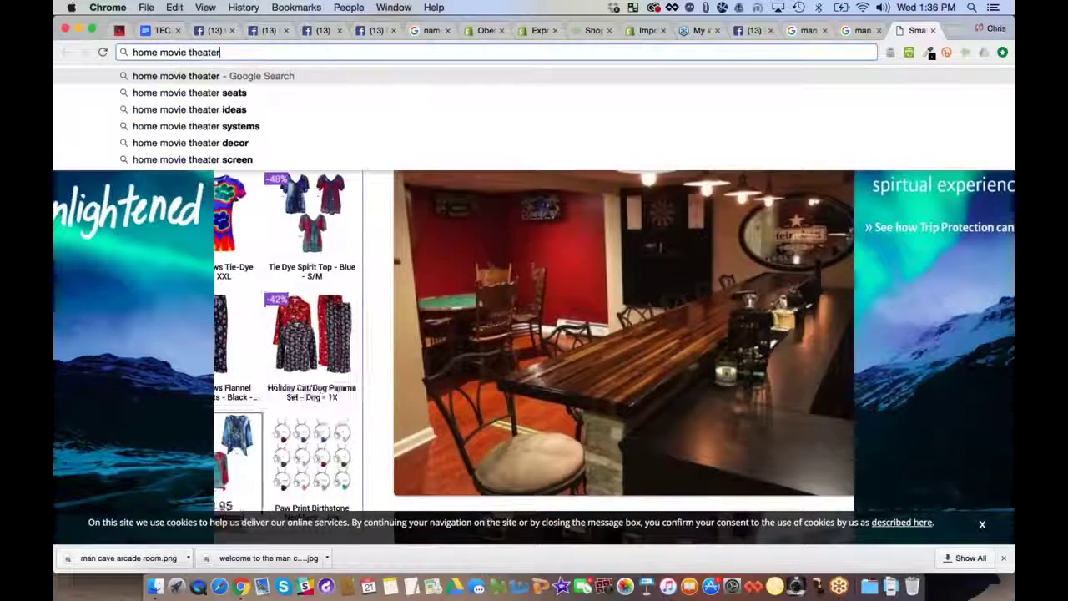
type(" ideas")
Browse image results for 'home movie theater ideas', then replace the query with 'diy man cave ideas'
key("Return")
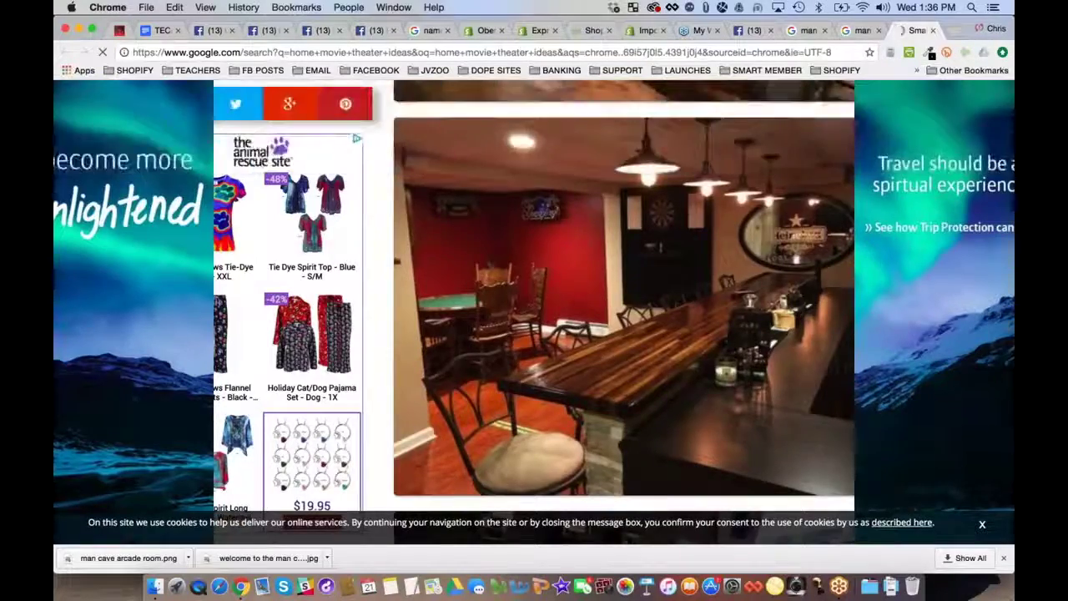
left_click(268, 146)
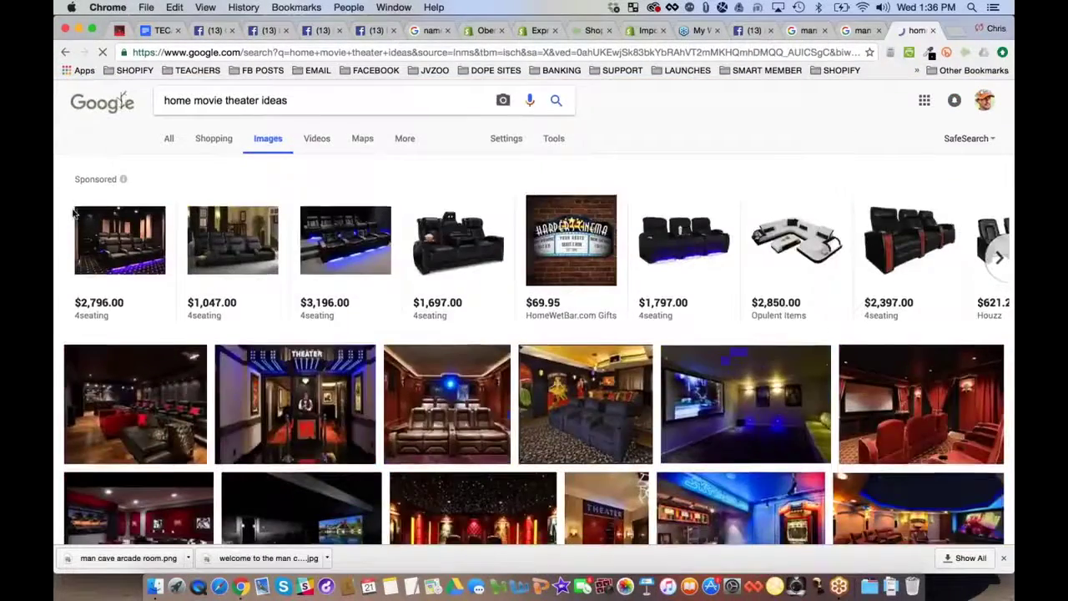
scroll(74, 214, "down", 3)
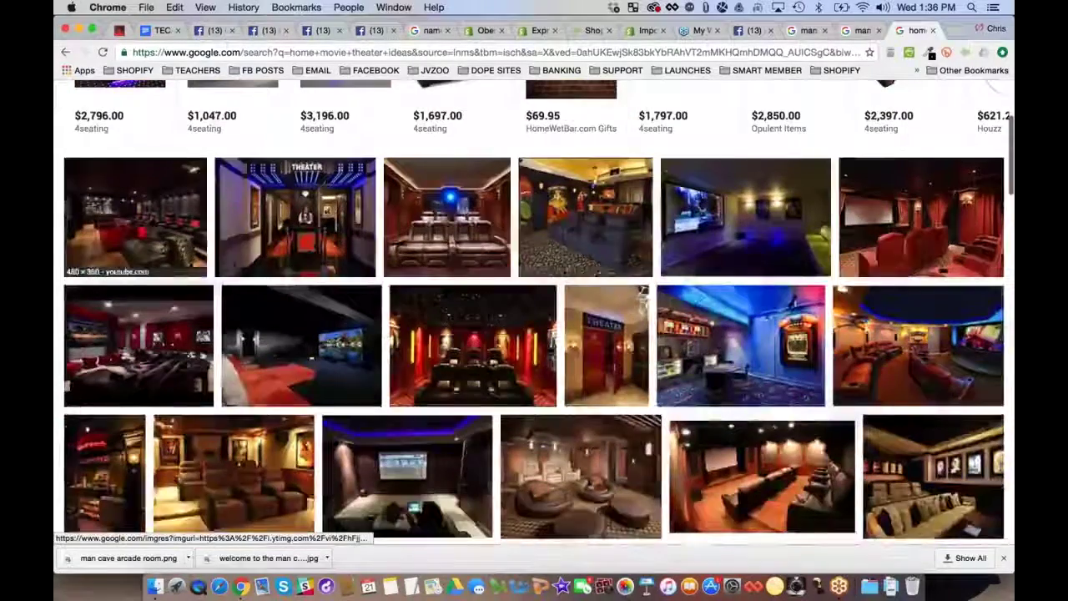
scroll(125, 250, "down", 4)
scroll(125, 250, "down", 4)
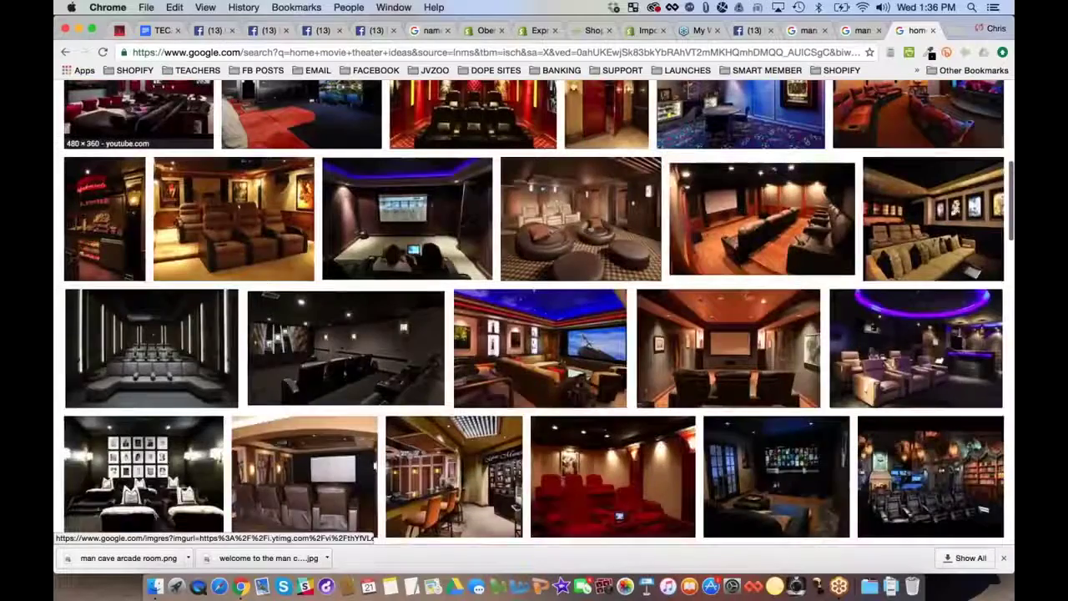
scroll(534, 313, "down", 1)
scroll(534, 313, "down", 1)
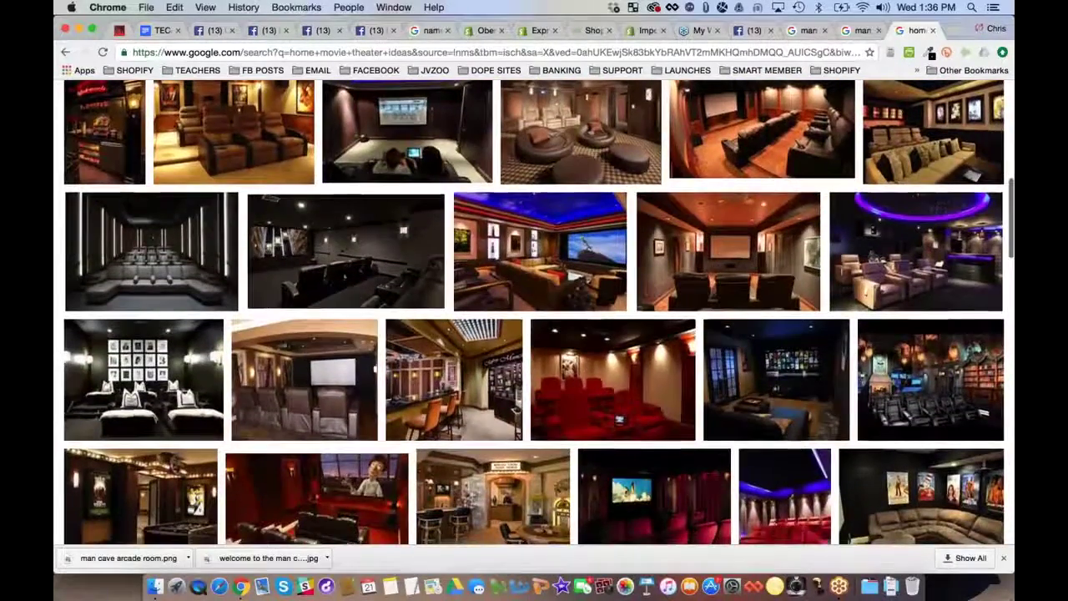
scroll(241, 111, "up", 10)
triple_click(241, 108)
type("diy ")
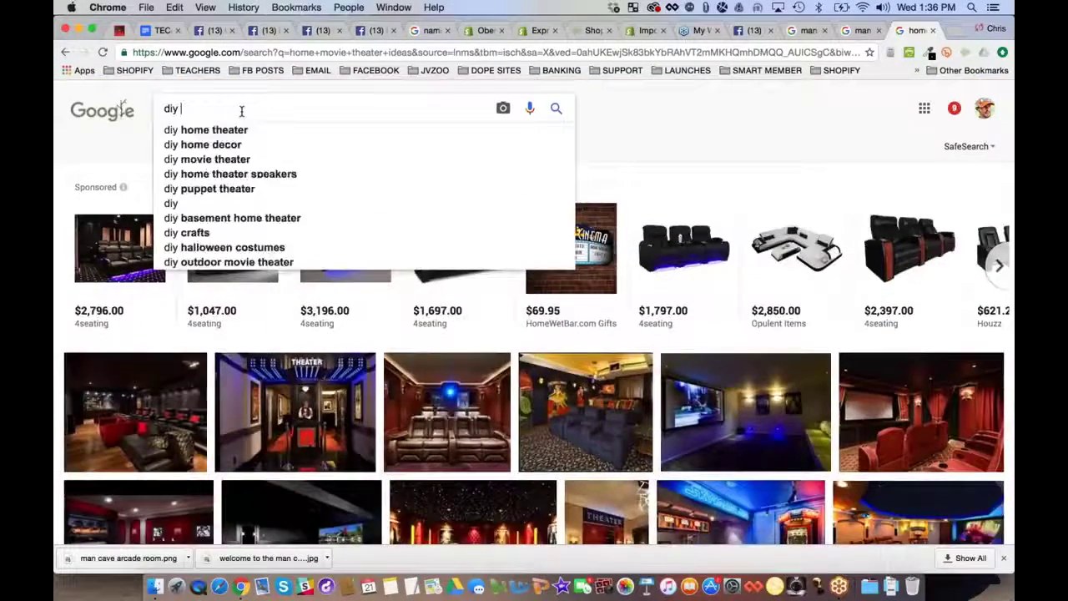
type("man ")
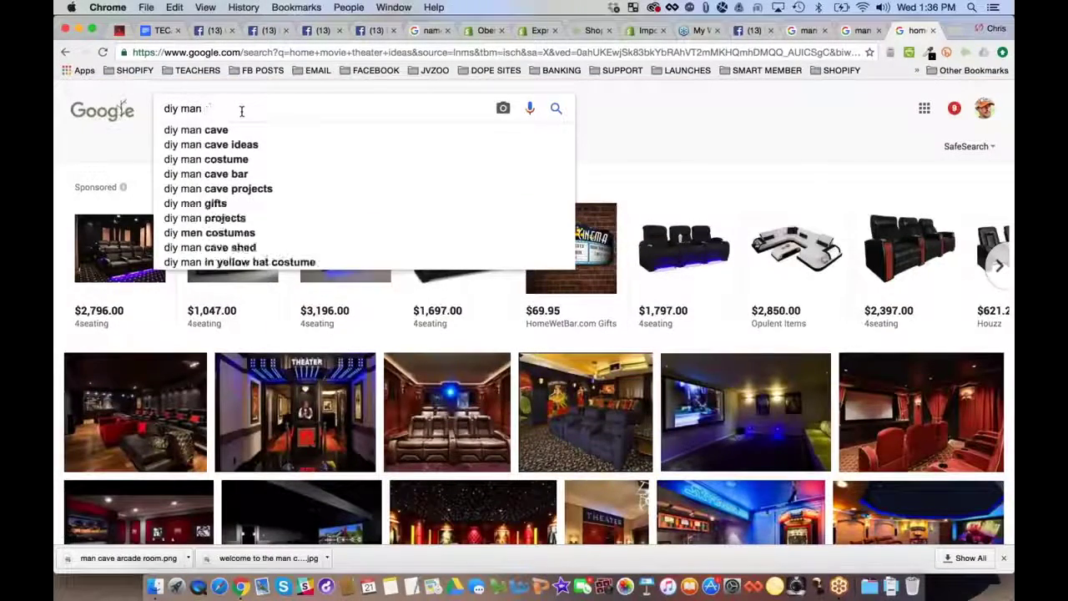
type("cave ideas")
Search 'diy man cave ideas' and open The Saw Guy's '29 Incredible Man Cave Ideas On A Budget' article
key("Return")
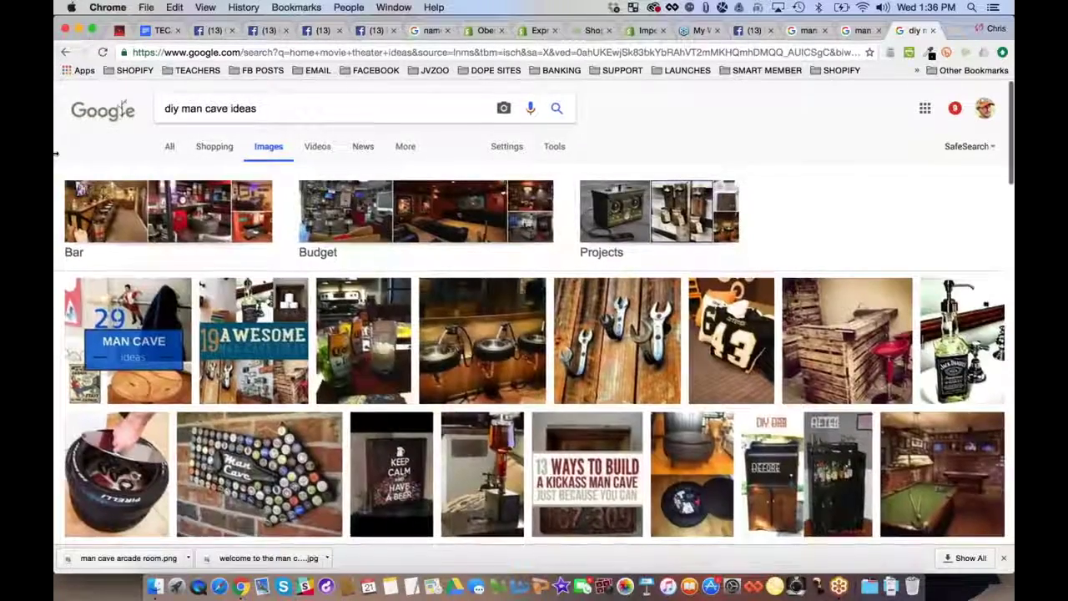
left_click(128, 340)
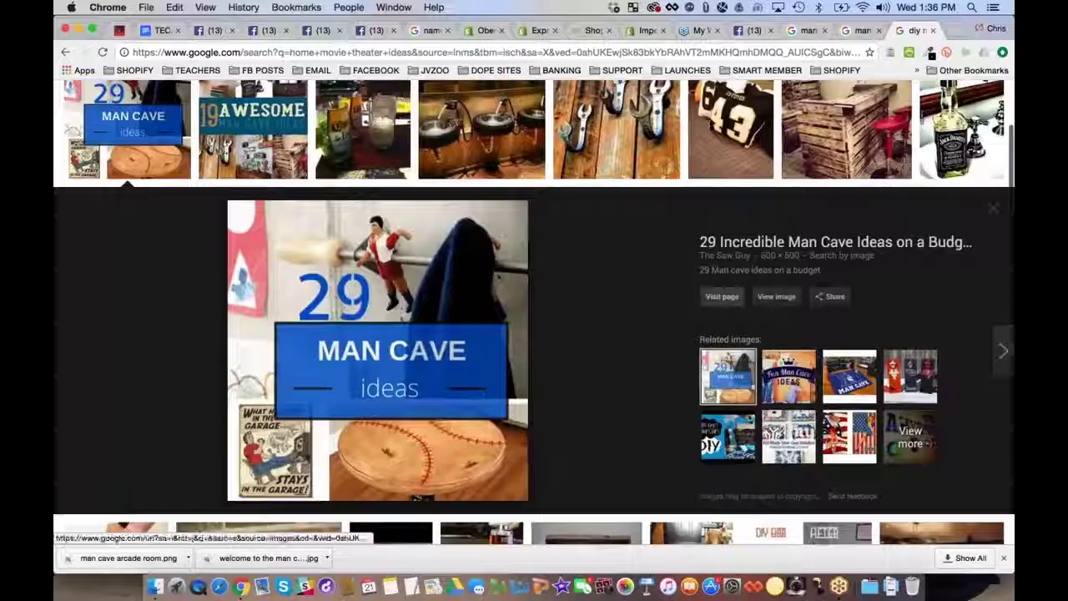
left_click(723, 295)
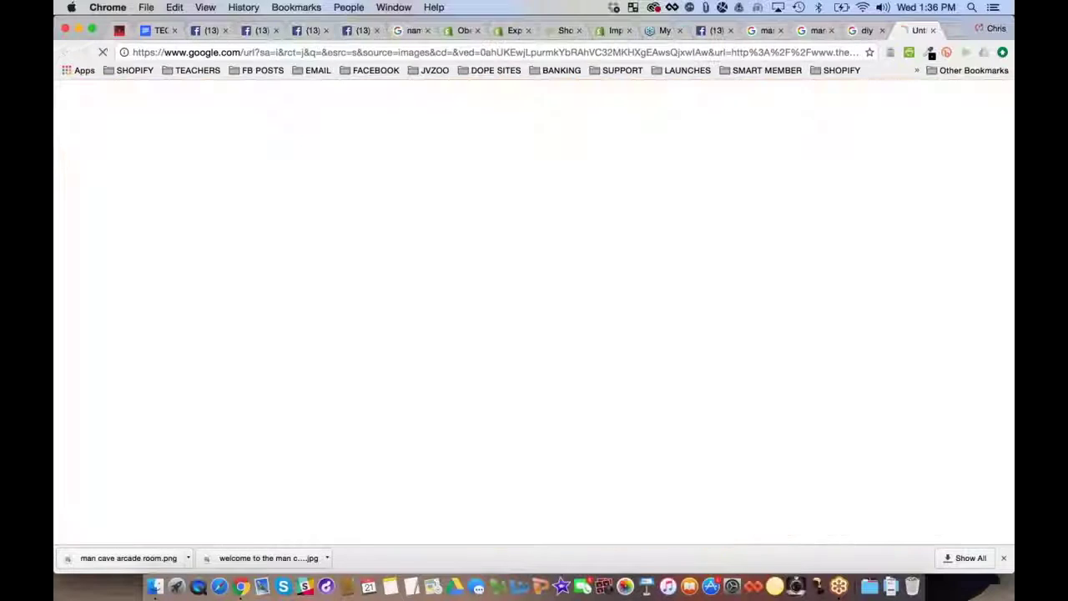
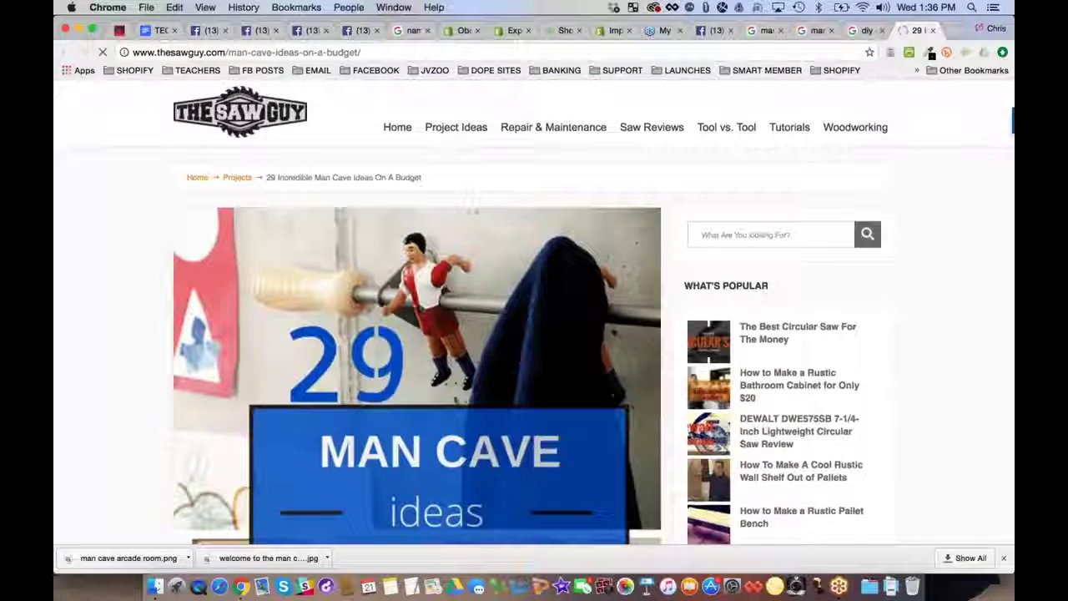
Save the article's header image to the Desktop as '29 man cave ideas.png'
scroll(64, 221, "down", 5)
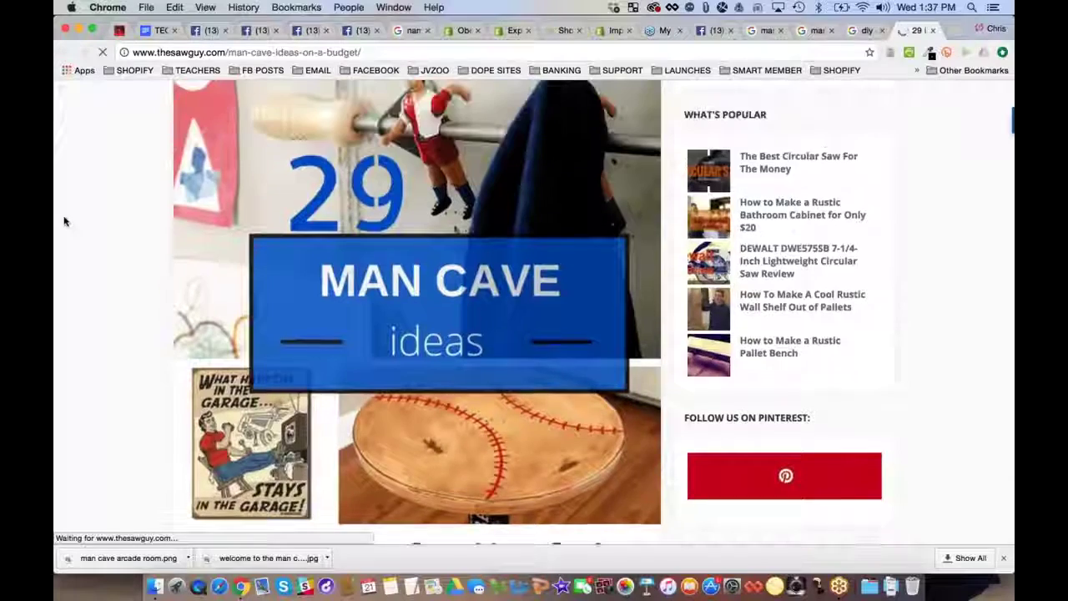
right_click(318, 199)
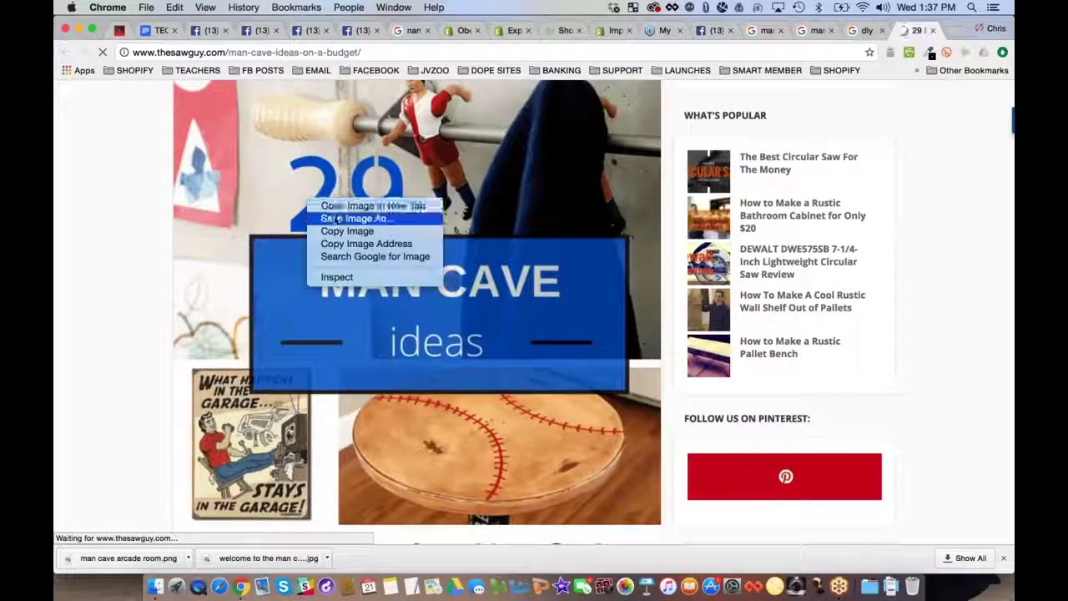
left_click(333, 218)
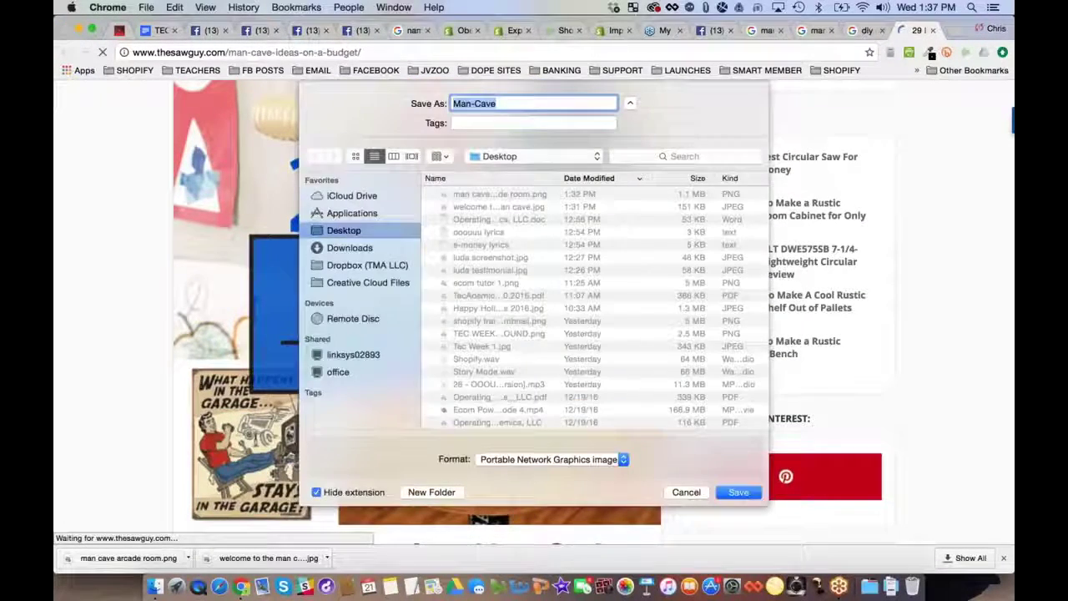
type("29 ma")
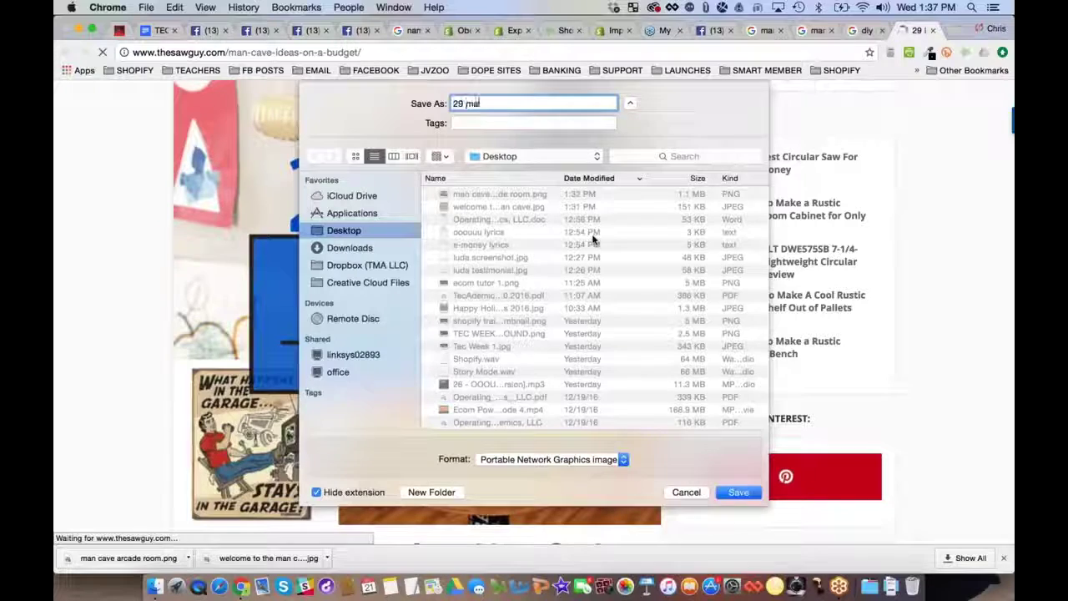
type("n cave table")
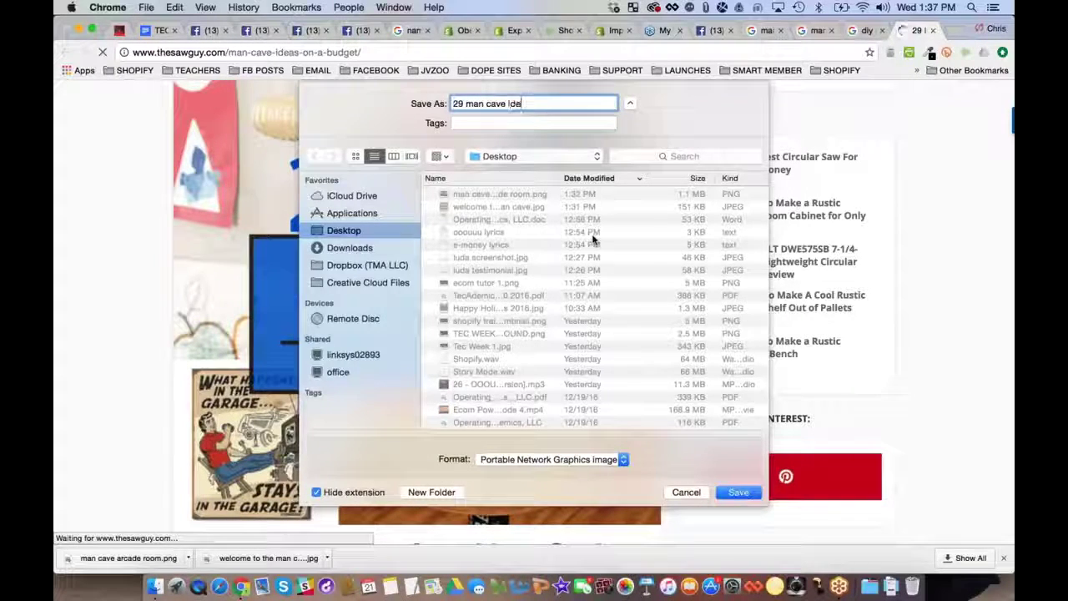
key("Return")
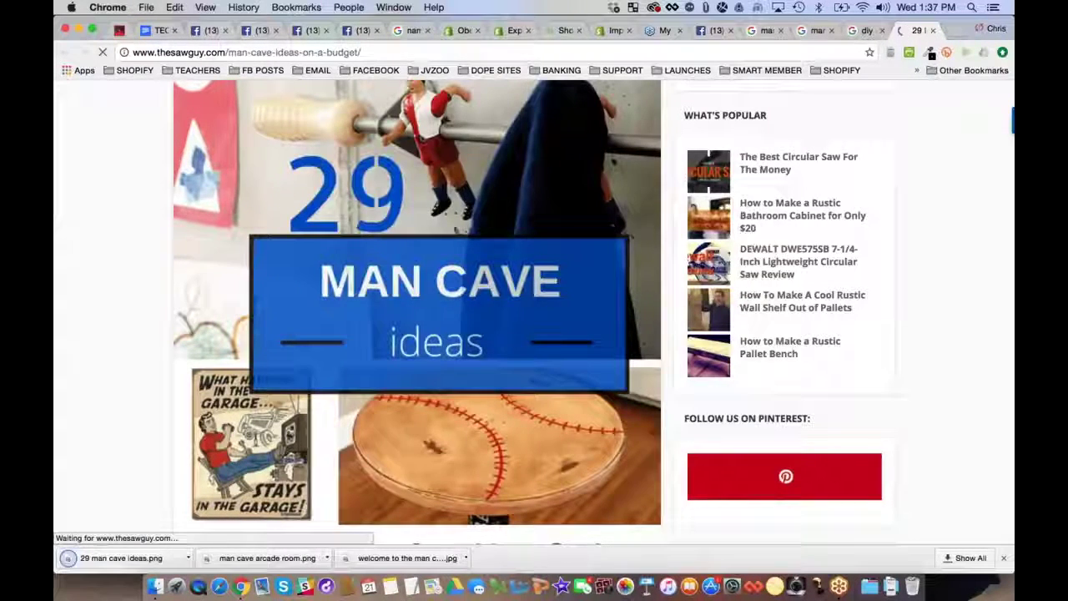
left_click(723, 31)
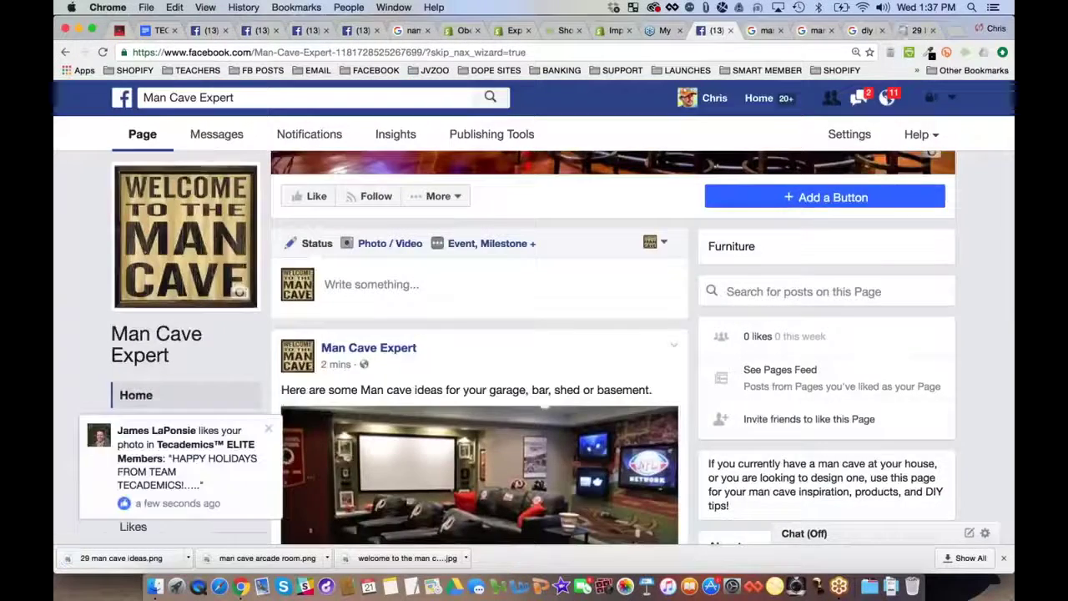
Attach 29 man cave ideas.png to a new photo post on the Man Cave Expert page
left_click(393, 243)
left_click(413, 289)
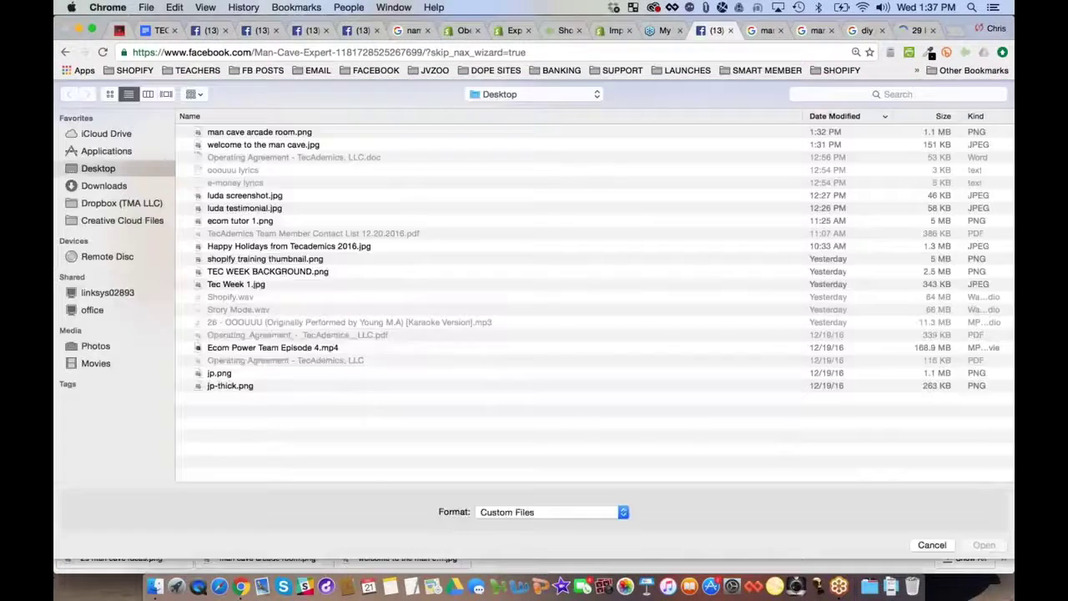
left_click(252, 132)
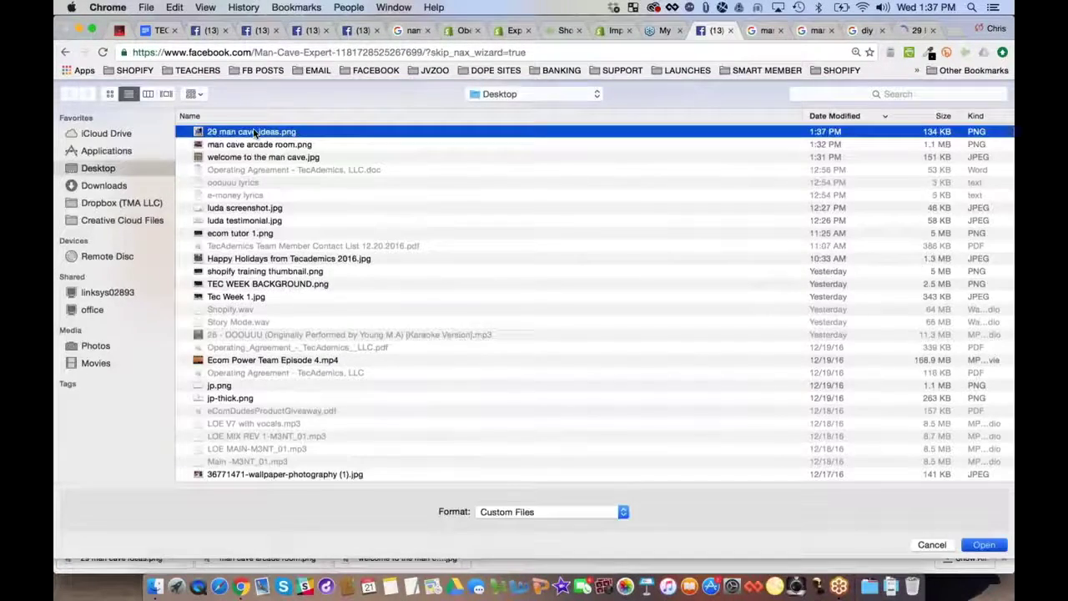
double_click(253, 132)
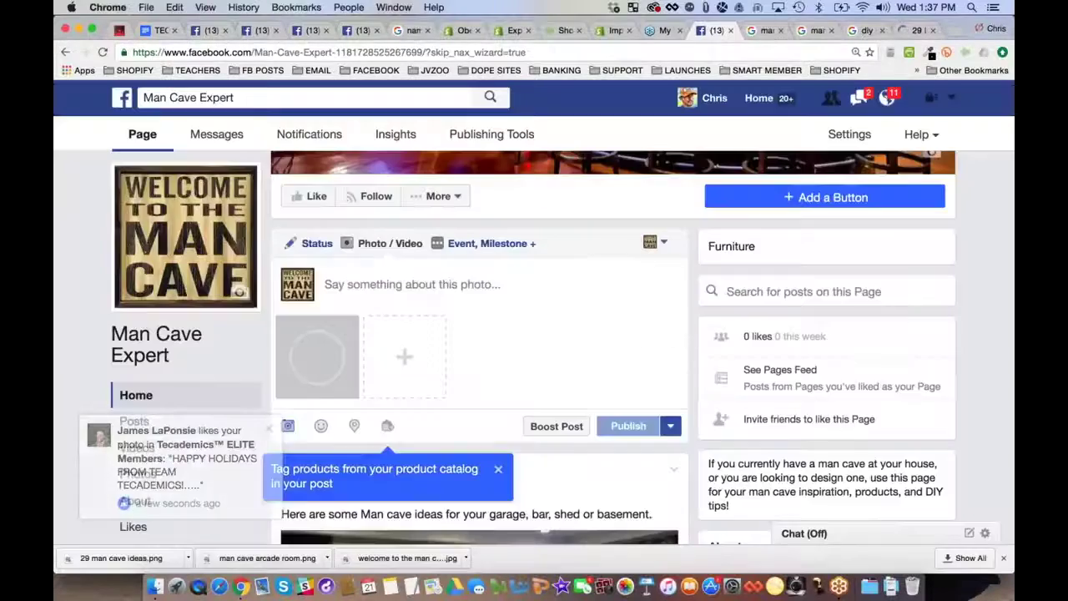
Copy the article's title and subtitle into the post message, followed by a blank line
left_click(916, 31)
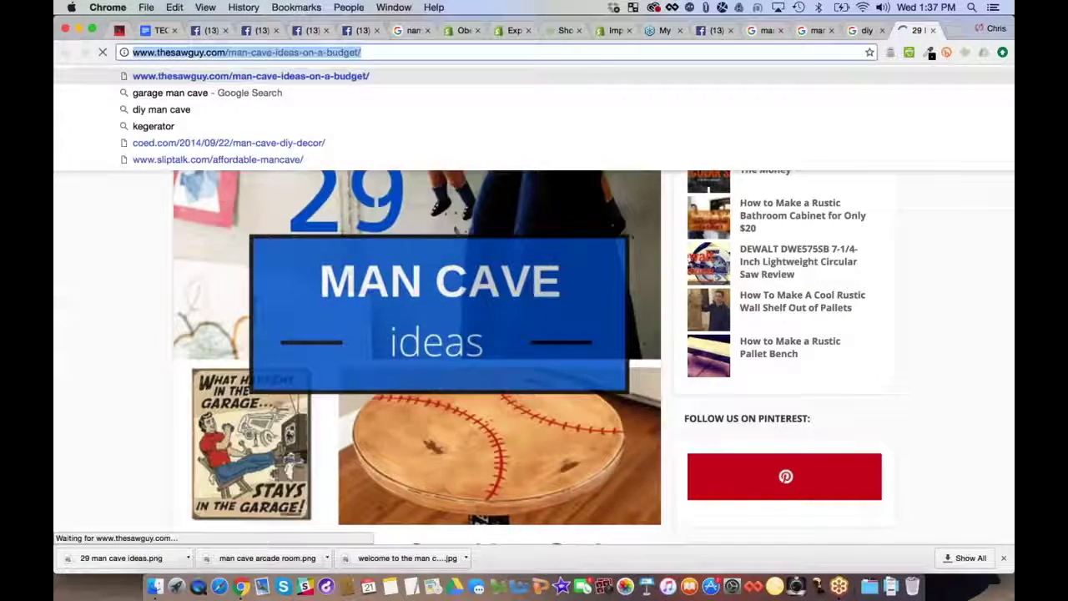
scroll(128, 232, "down", 3)
scroll(127, 231, "down", 1)
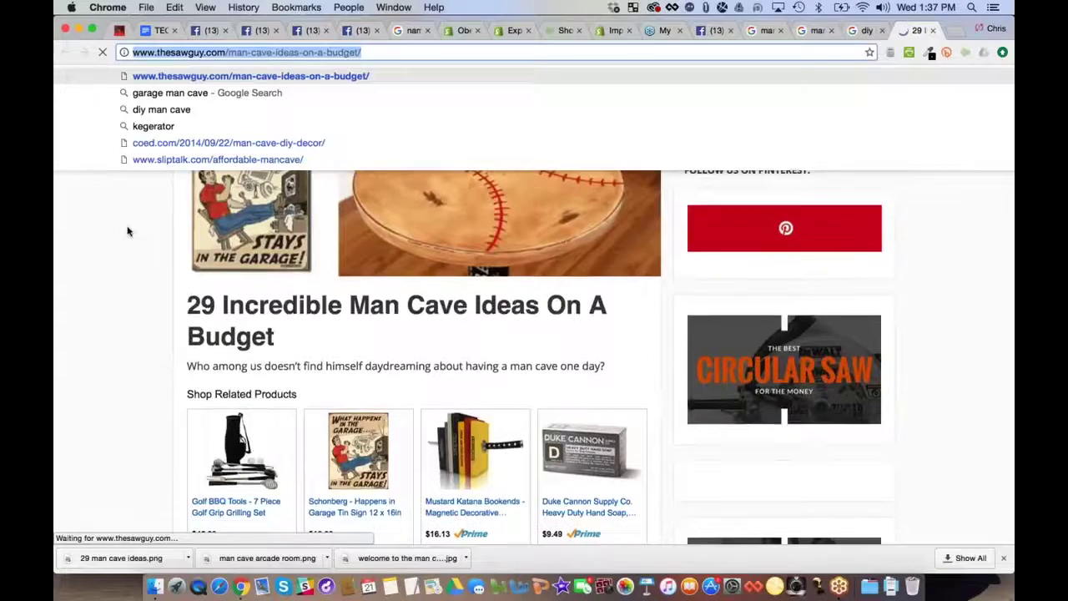
left_click_drag(187, 297, 609, 364)
key("super+c")
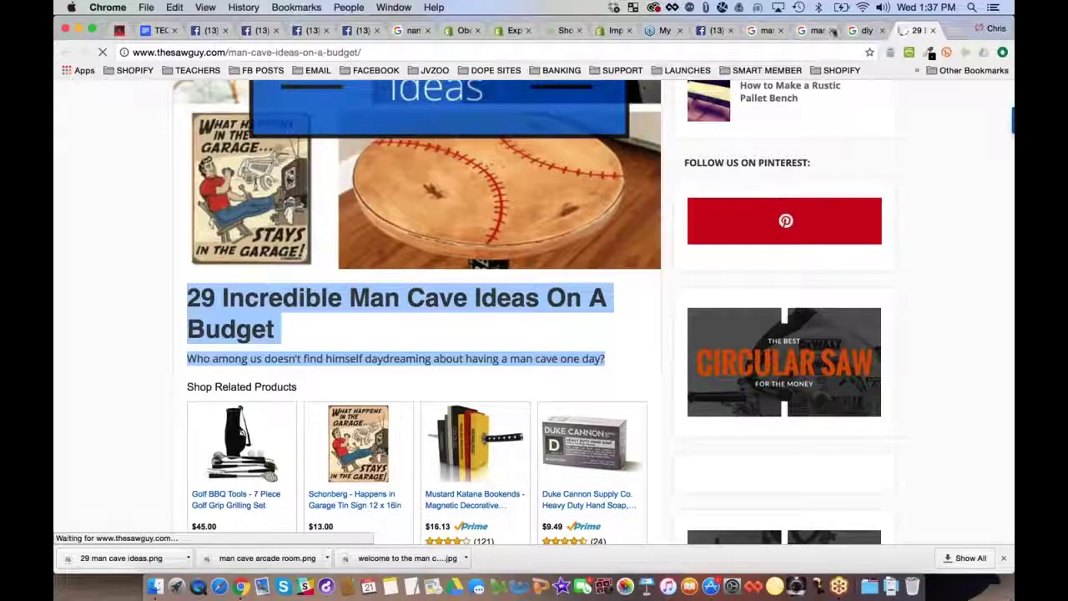
left_click(709, 31)
left_click(396, 284)
key("super+v")
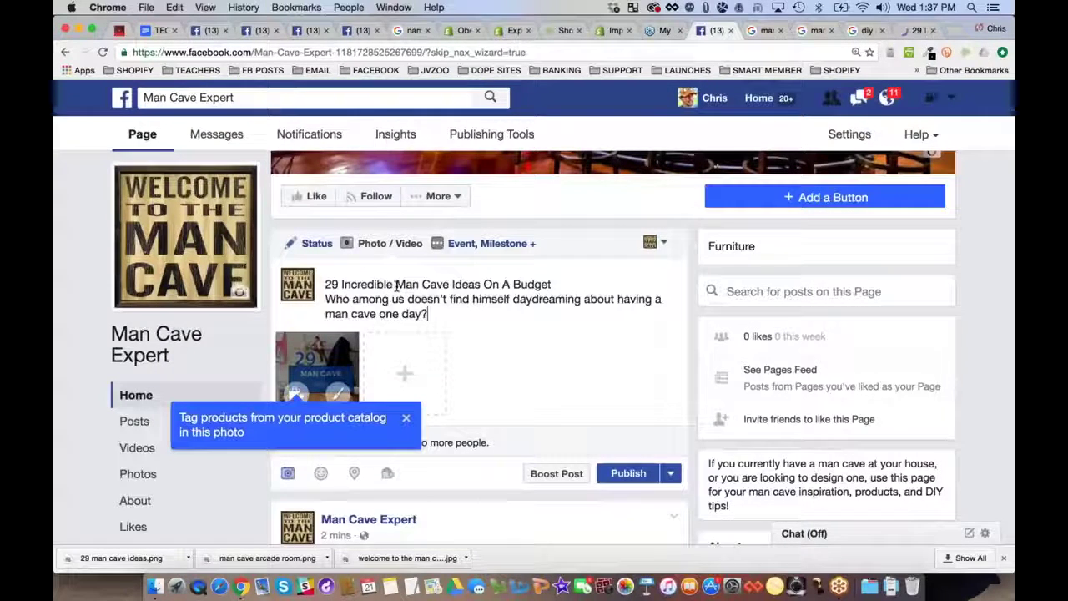
key("Return")
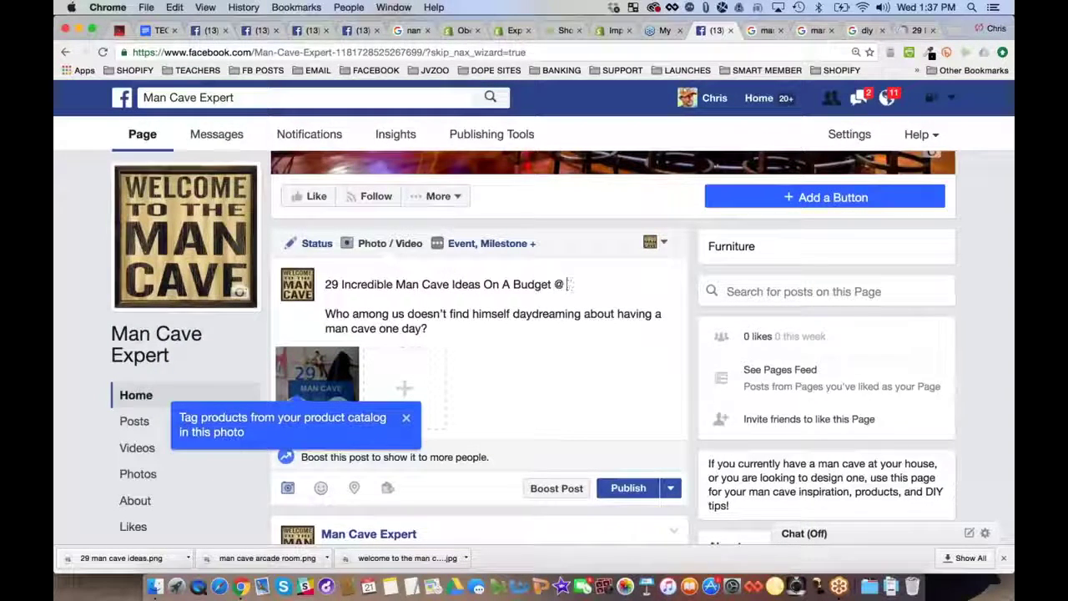
Add the article's thesawguy.com link to the post and publish it
left_click(909, 32)
left_click(292, 51)
key("super+c")
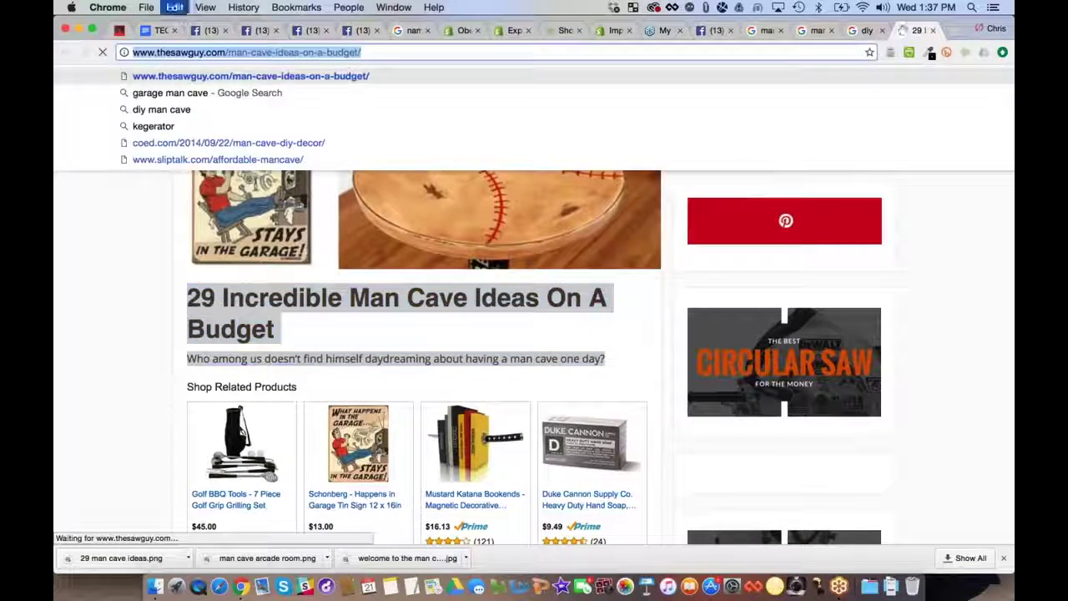
left_click(706, 31)
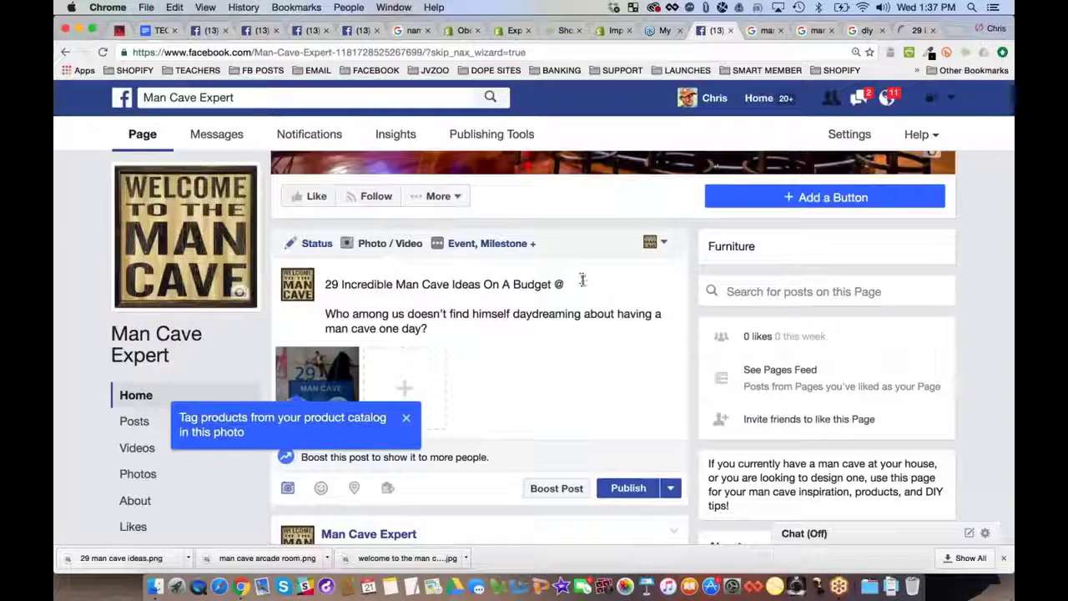
key("super+v")
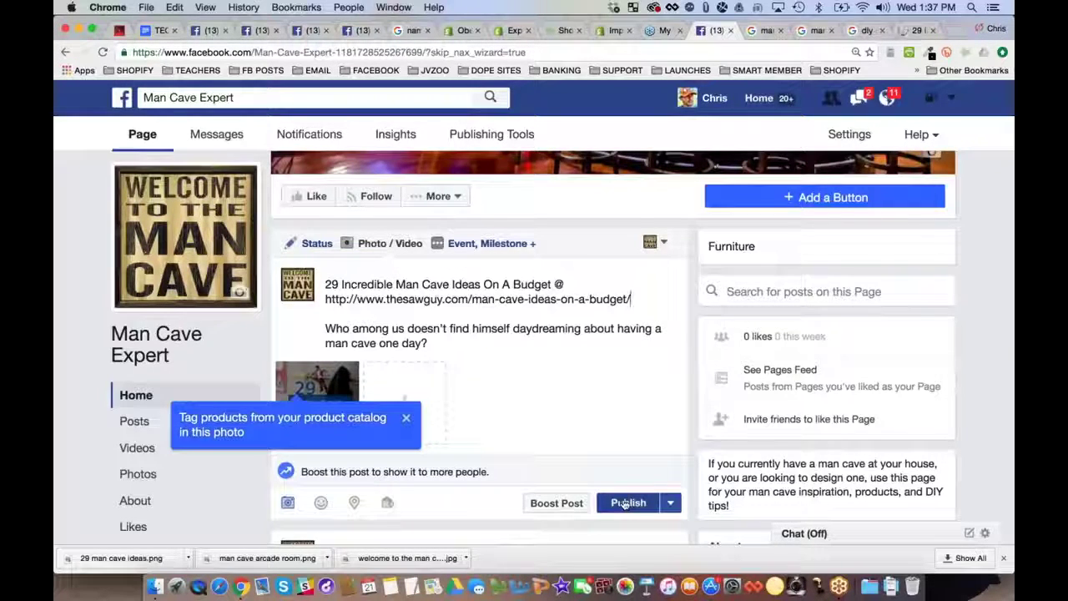
left_click(627, 502)
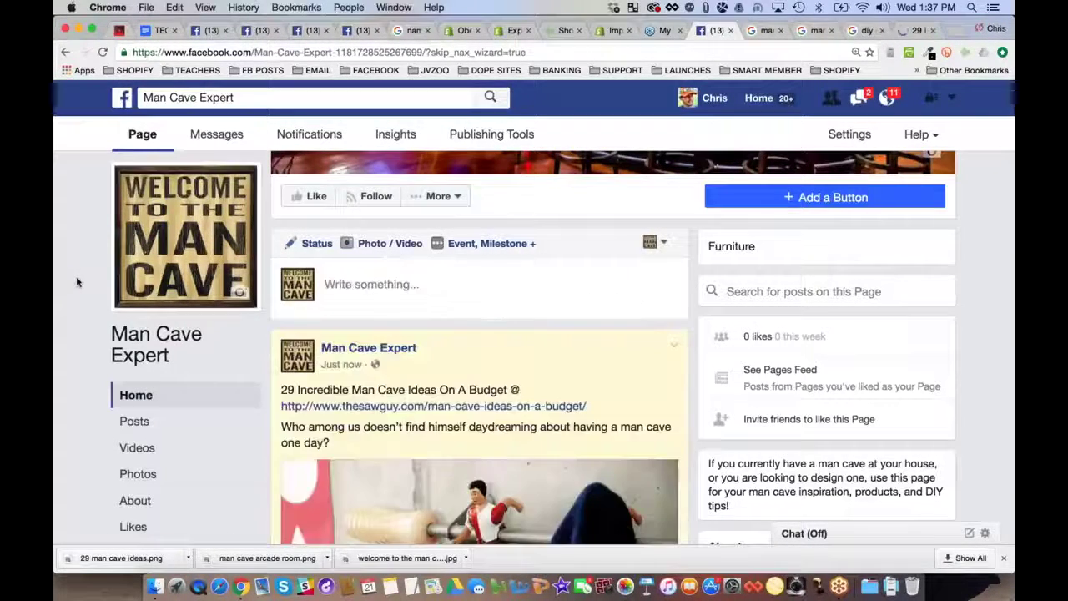
Scroll the page feed and view the new post's image full size
scroll(76, 282, "down", 3)
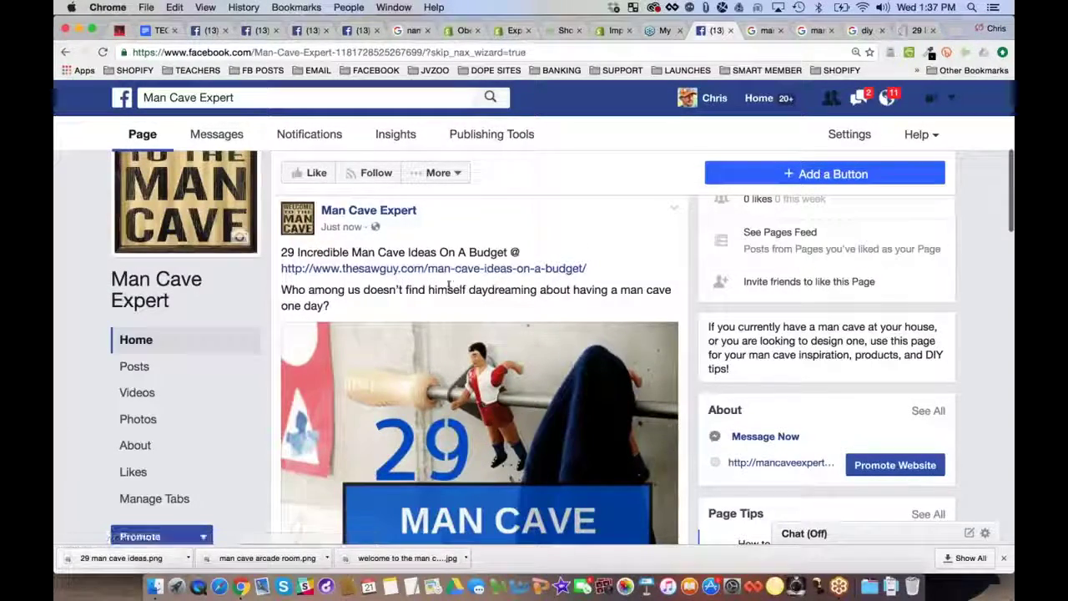
scroll(546, 291, "down", 1)
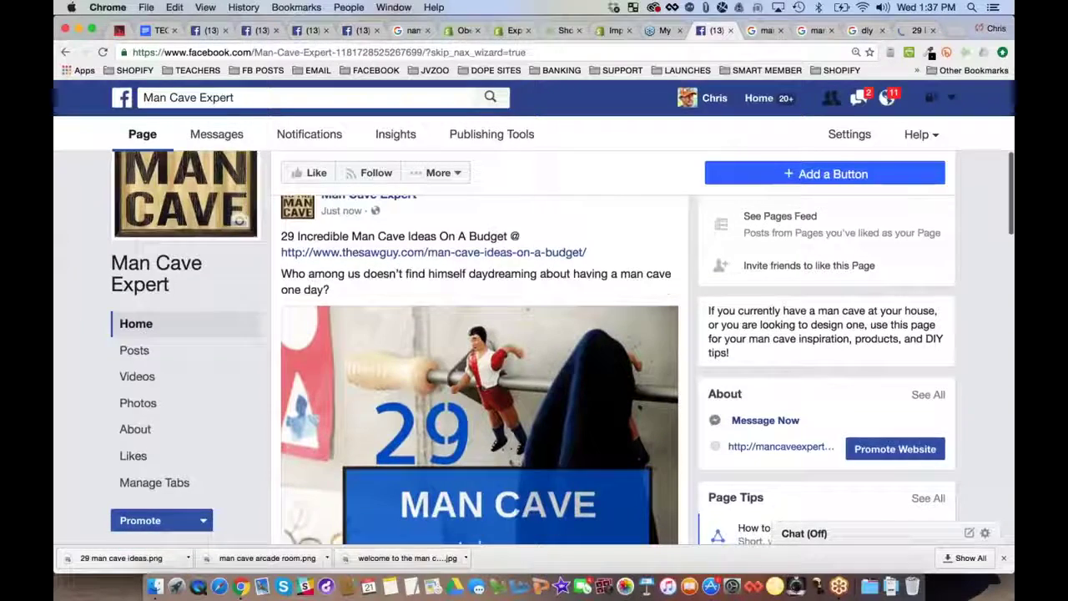
scroll(618, 296, "down", 3)
scroll(618, 297, "down", 2)
scroll(619, 296, "up", 3)
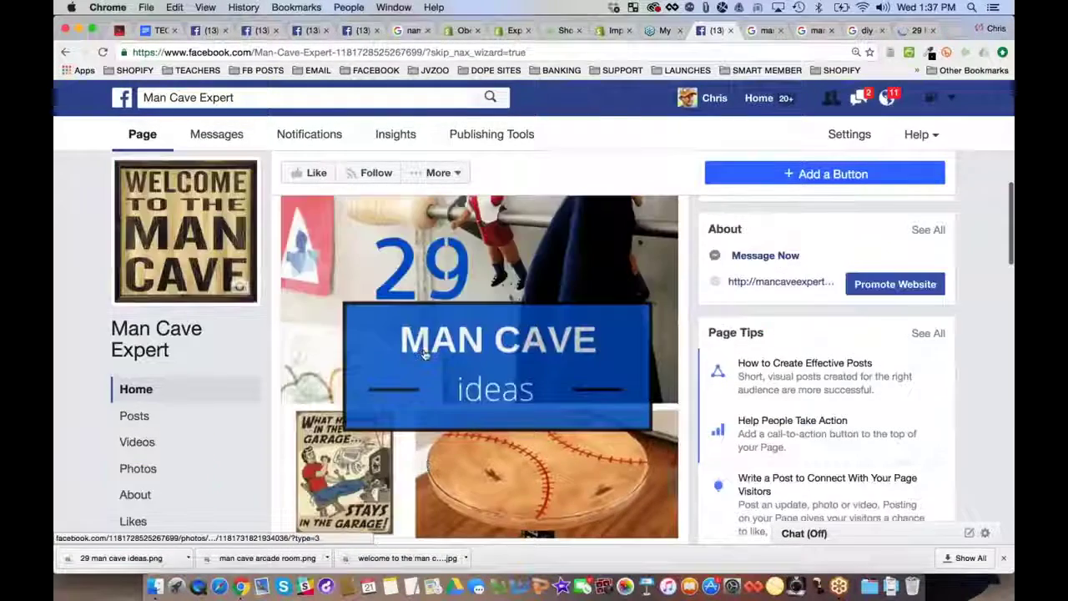
scroll(534, 382, "down", 2)
scroll(529, 380, "down", 5)
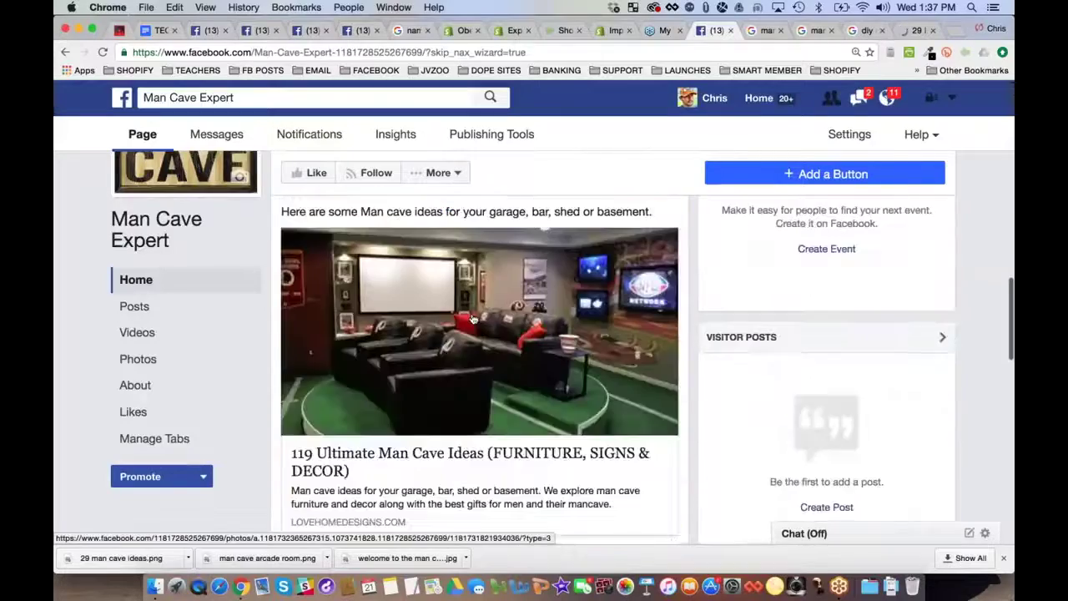
scroll(475, 353, "up", 10)
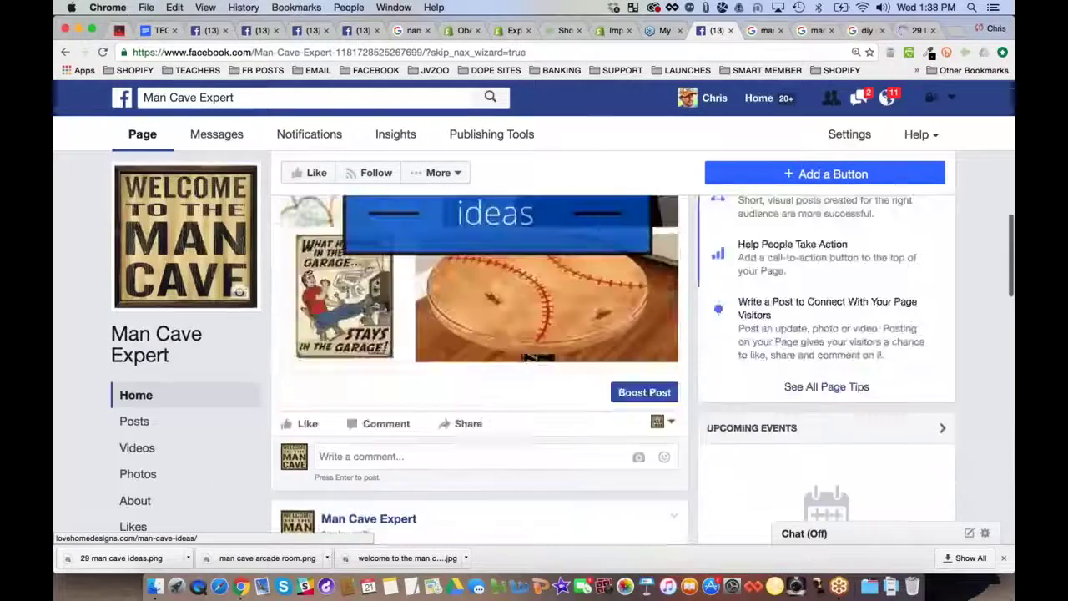
left_click(564, 226)
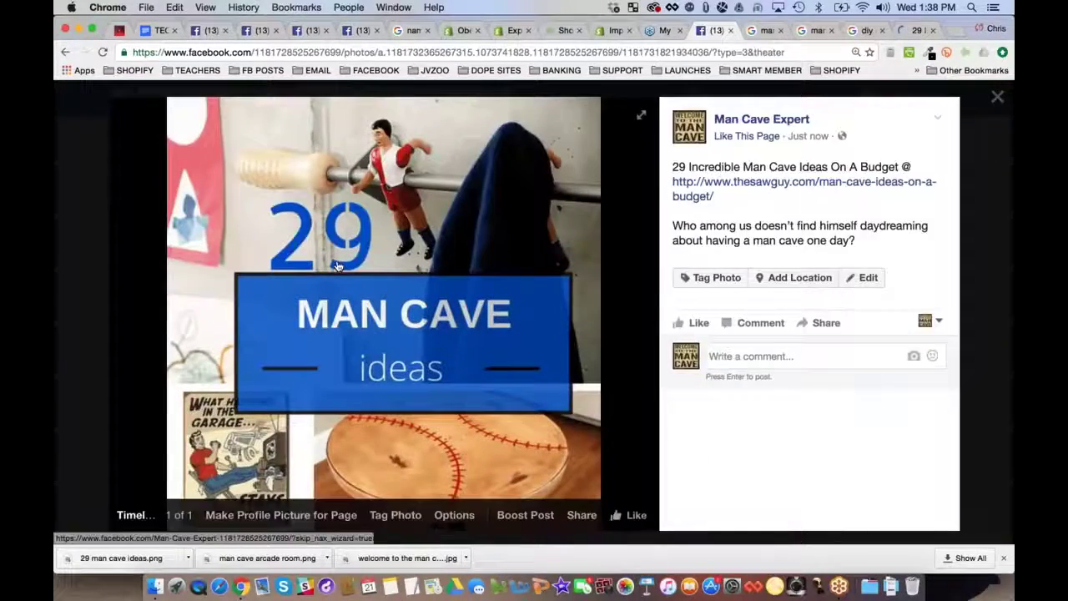
left_click(78, 239)
Briefly open the 119 Ultimate Man Cave Ideas article, then bring up the 29 man cave ideas article
scroll(478, 417, "down", 5)
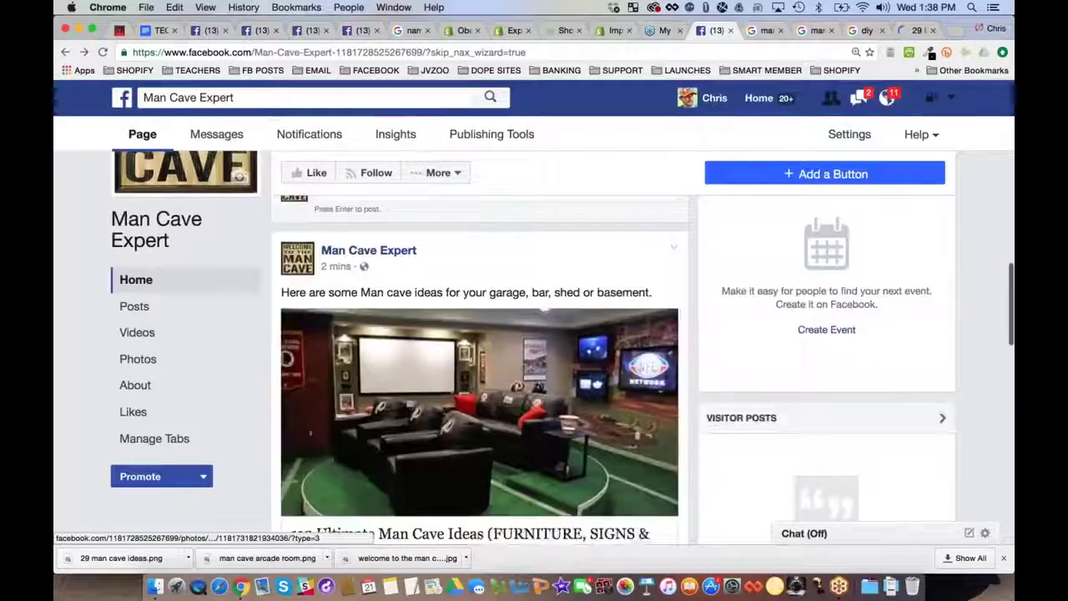
left_click(480, 405)
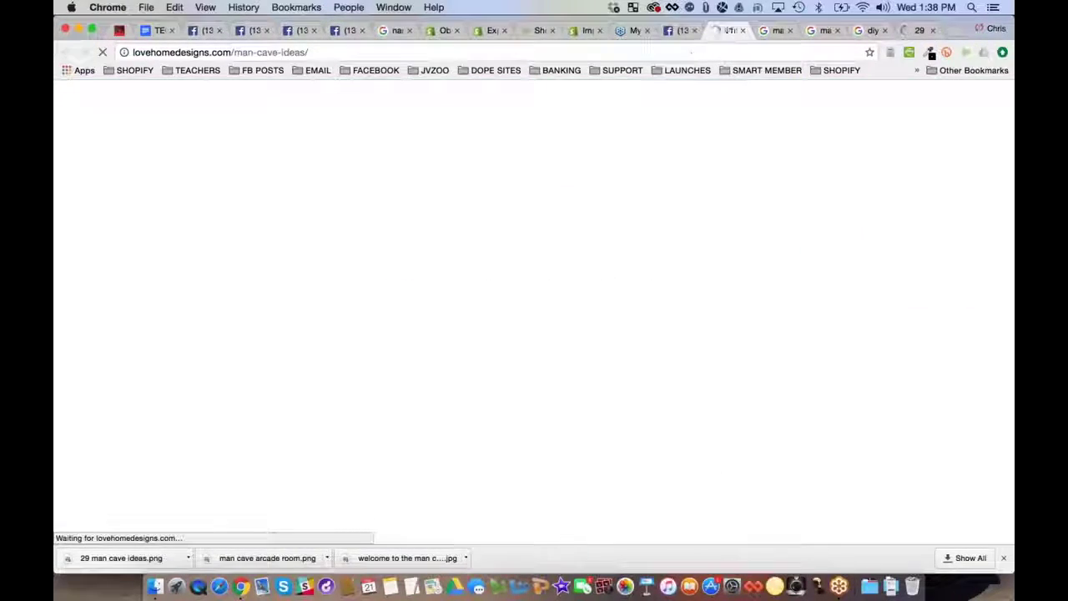
key("super+w")
scroll(480, 367, "up", 5)
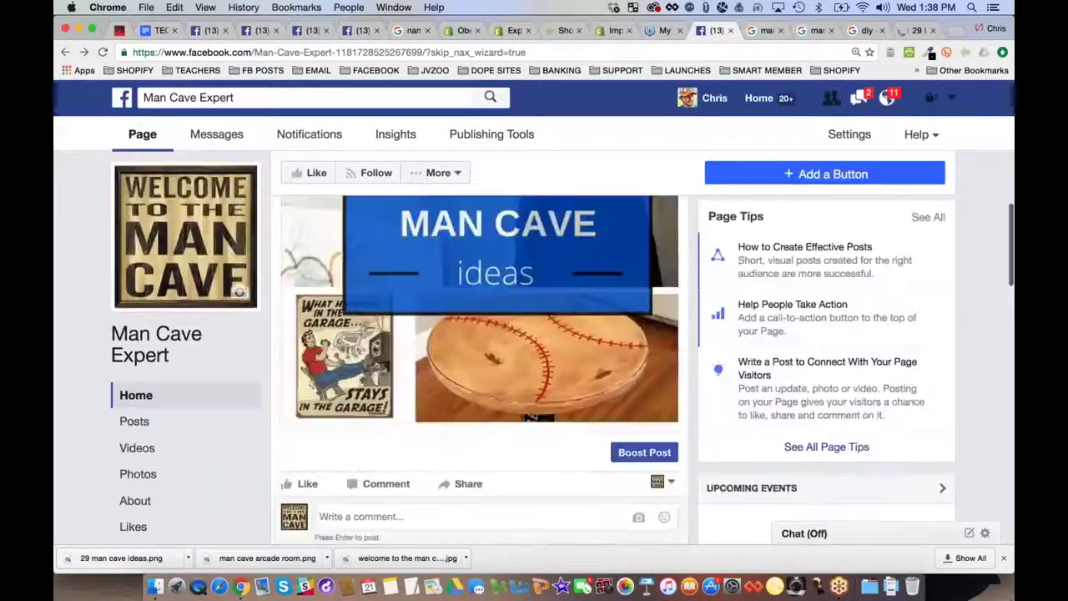
scroll(529, 417, "up", 2)
scroll(513, 374, "down", 5)
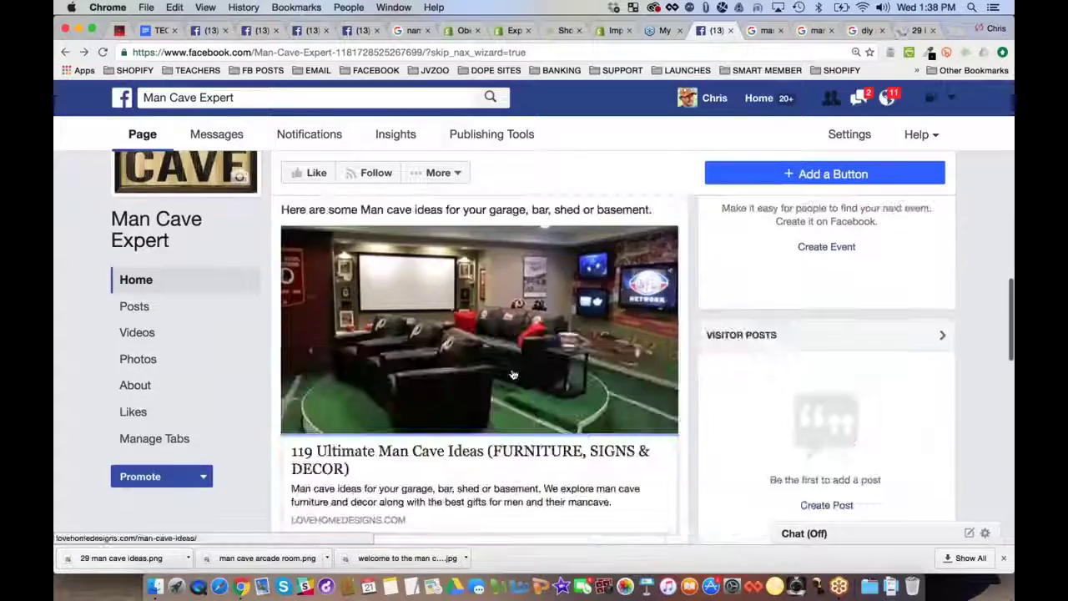
scroll(513, 375, "up", 6)
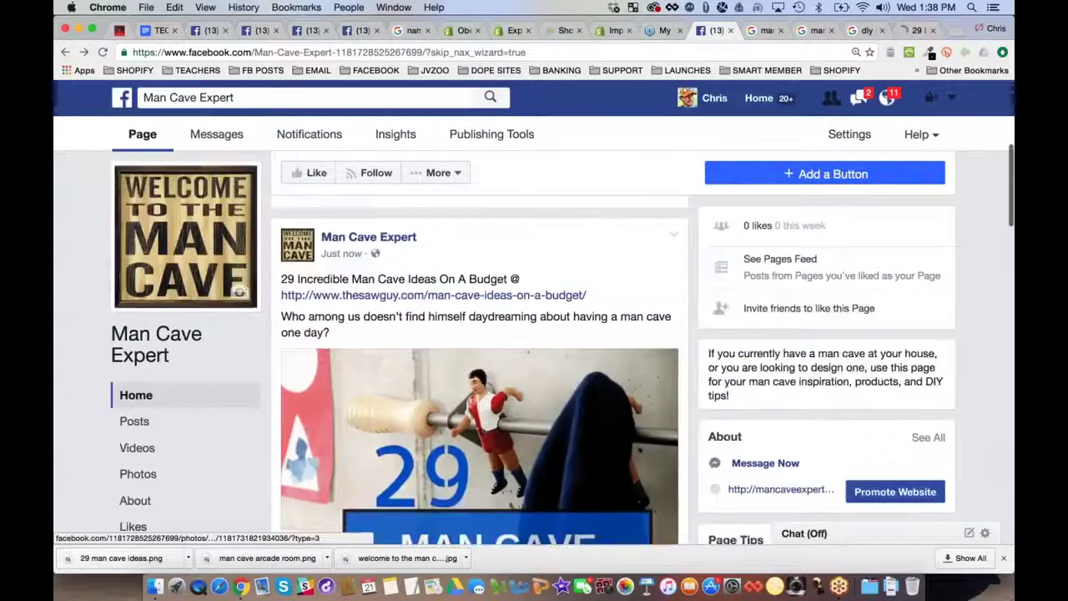
scroll(480, 375, "up", 1)
left_click(920, 31)
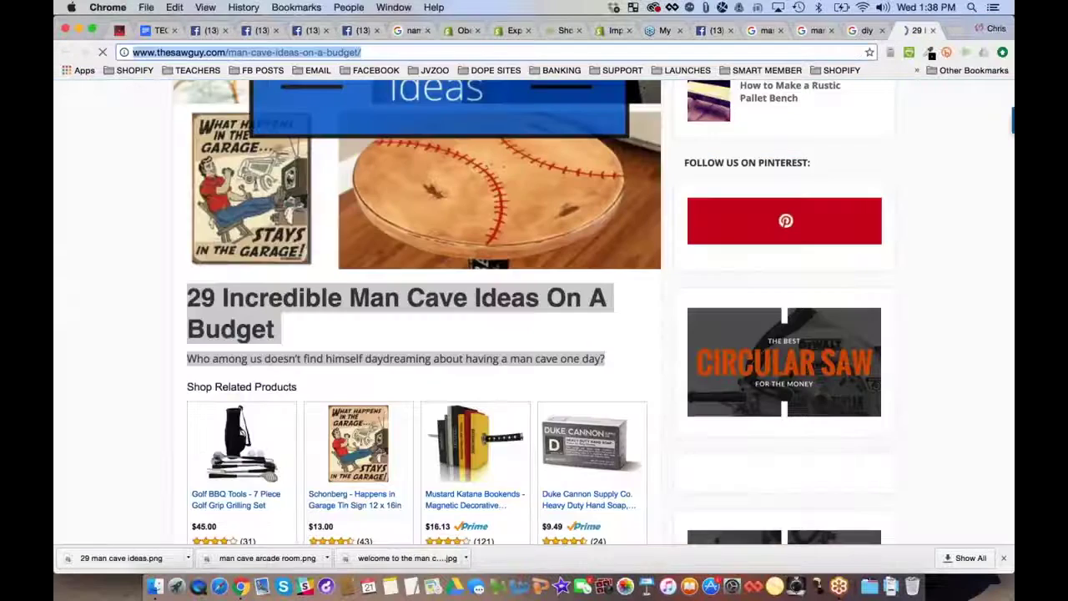
Go to YouTube and search for 'man cave'
type("yout")
key("Return")
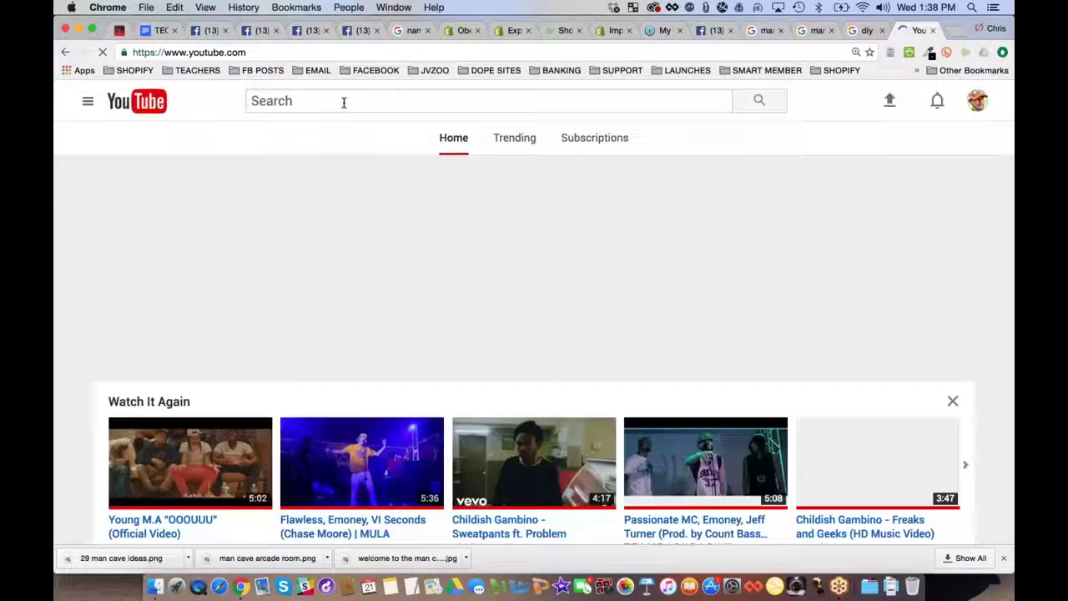
type("man cave")
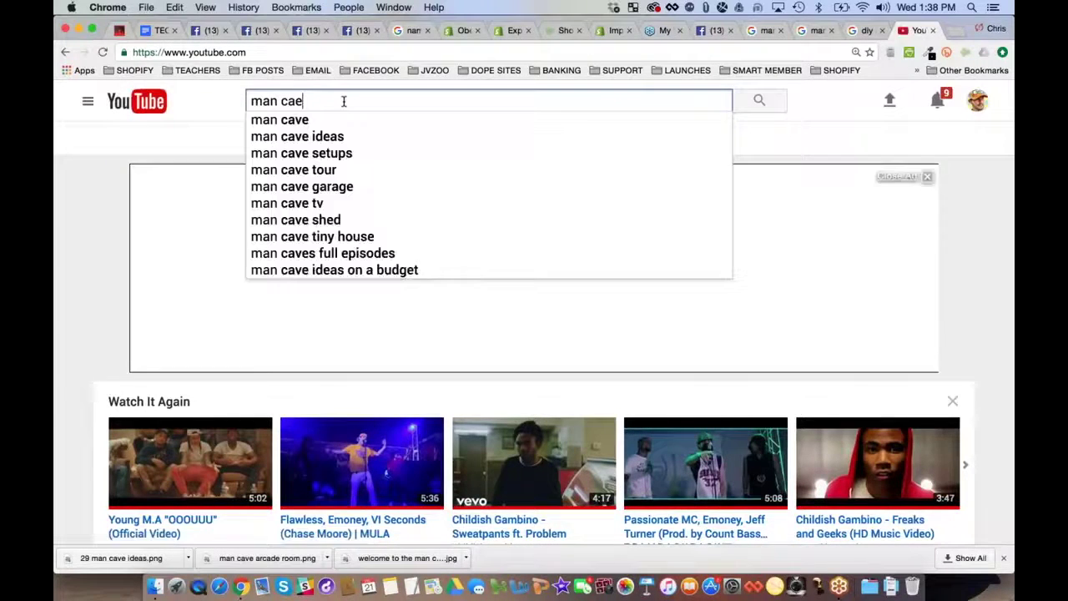
left_click(305, 121)
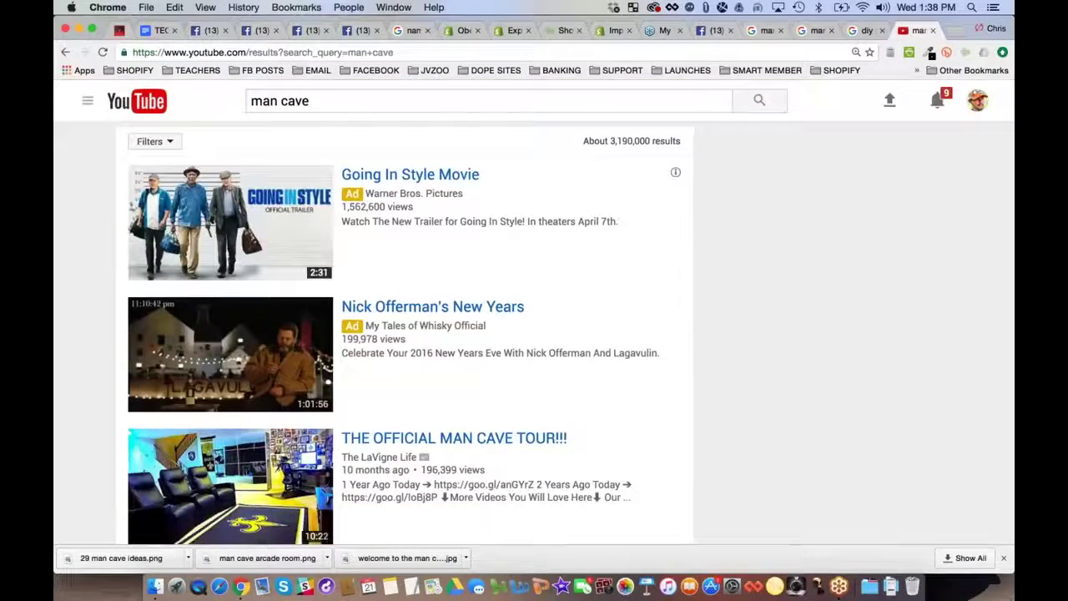
Open and pause THE OFFICIAL MAN CAVE TOUR!!!, select its URL, and return to Facebook
scroll(75, 240, "down", 5)
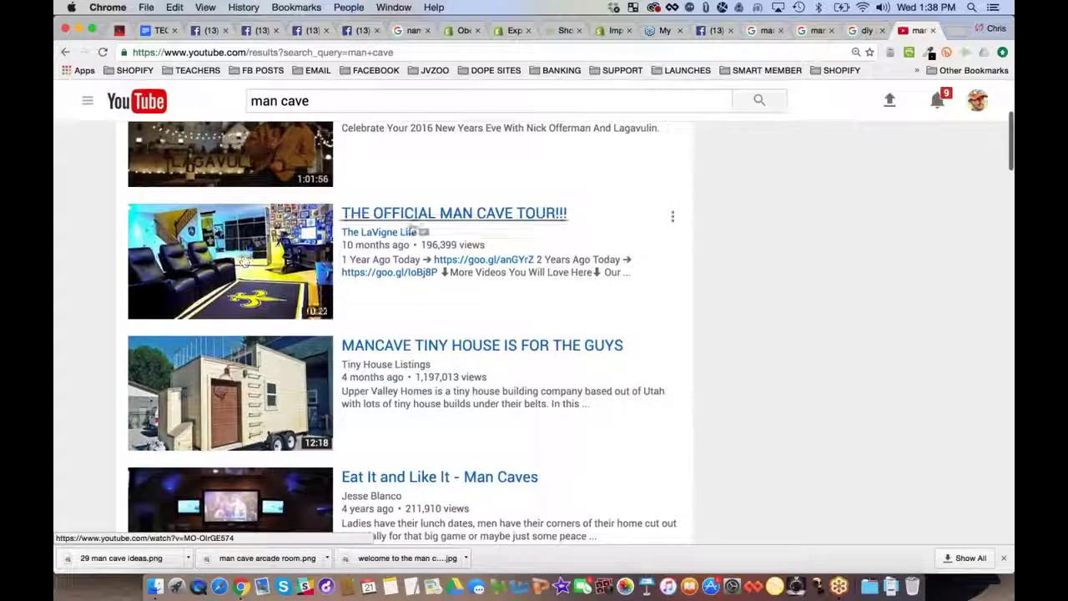
left_click(452, 214)
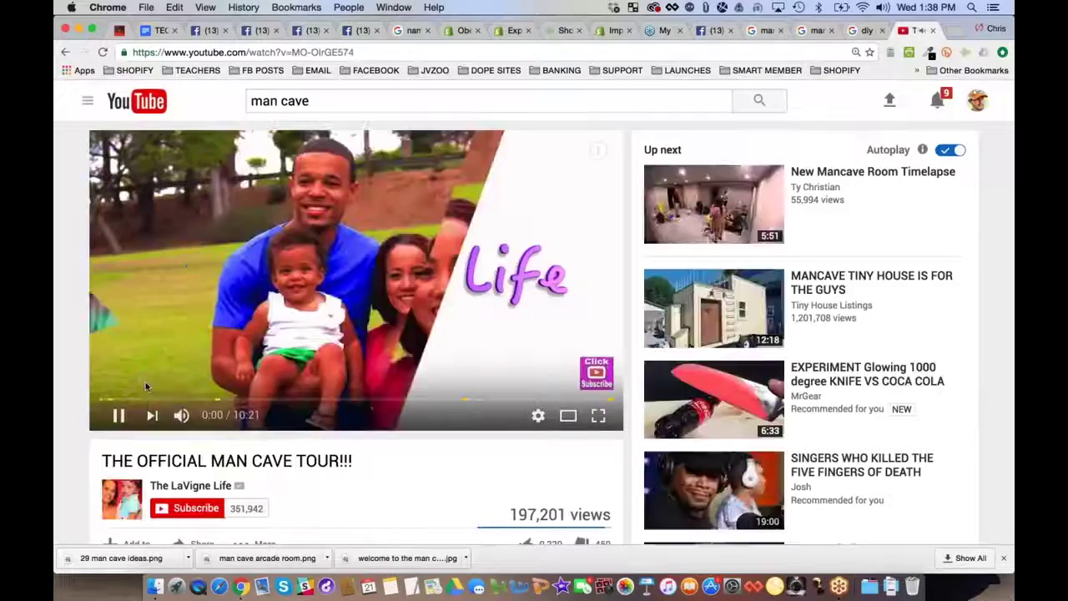
left_click(118, 417)
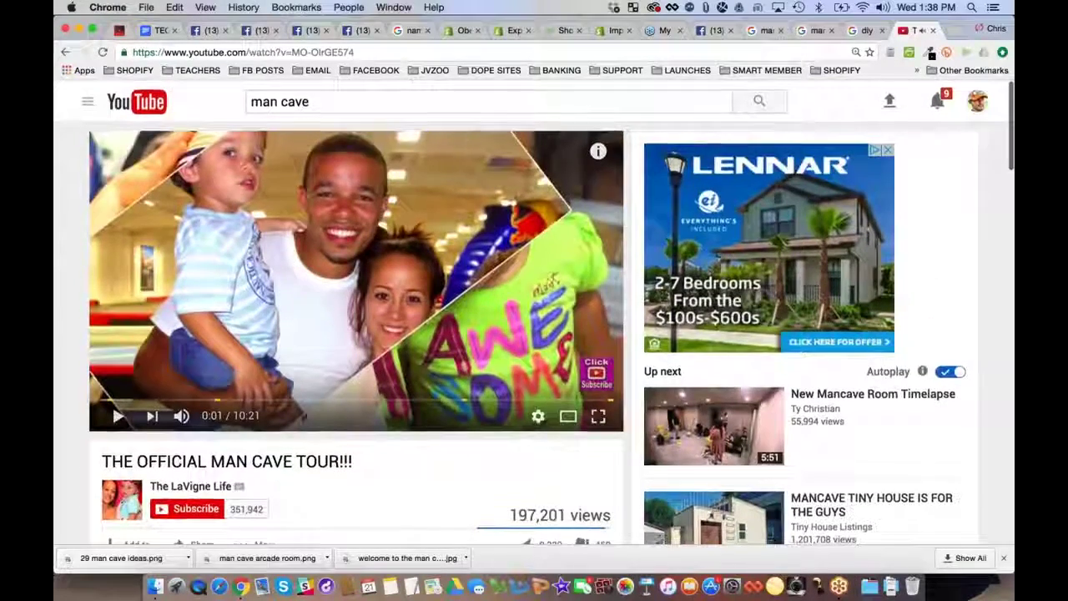
left_click(295, 52)
key("ctrl+c")
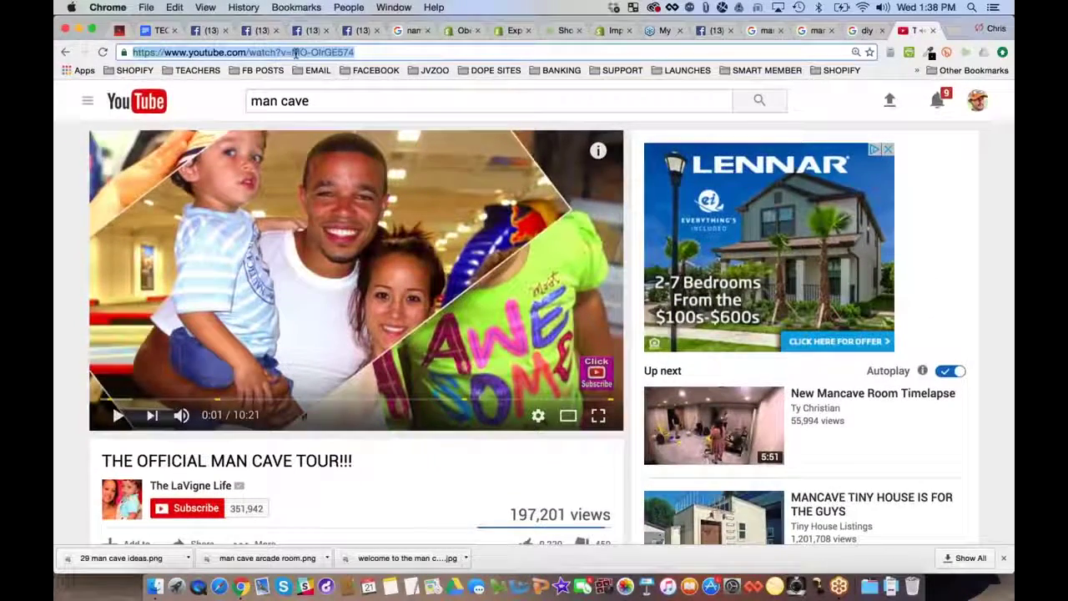
left_click(706, 31)
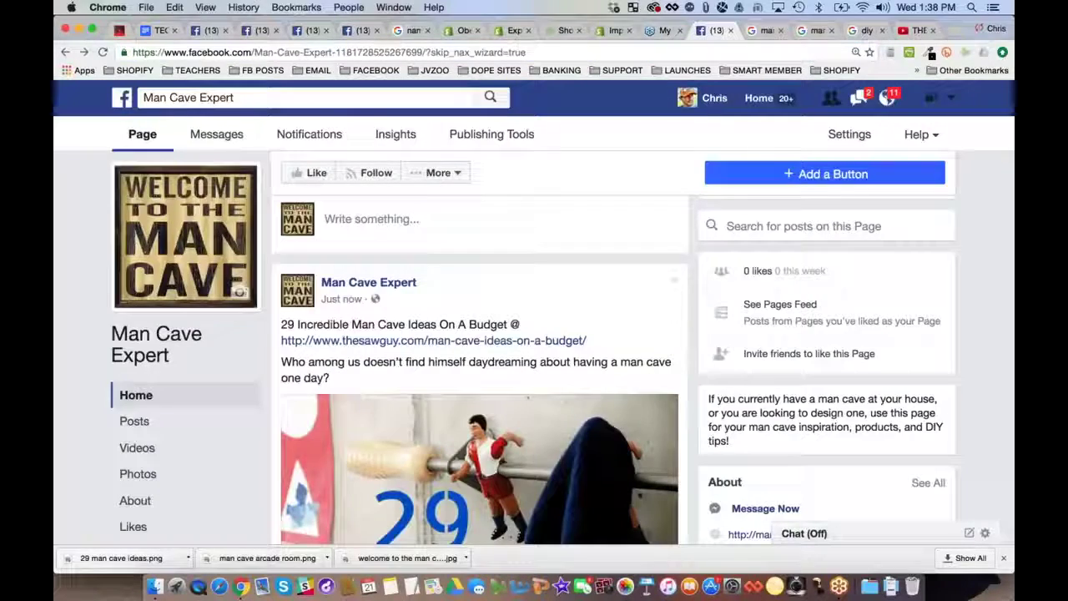
Publish a post with the video link captioned 'Check out this video tour of this amazing man cave!'
left_click(369, 218)
key("ctrl+v")
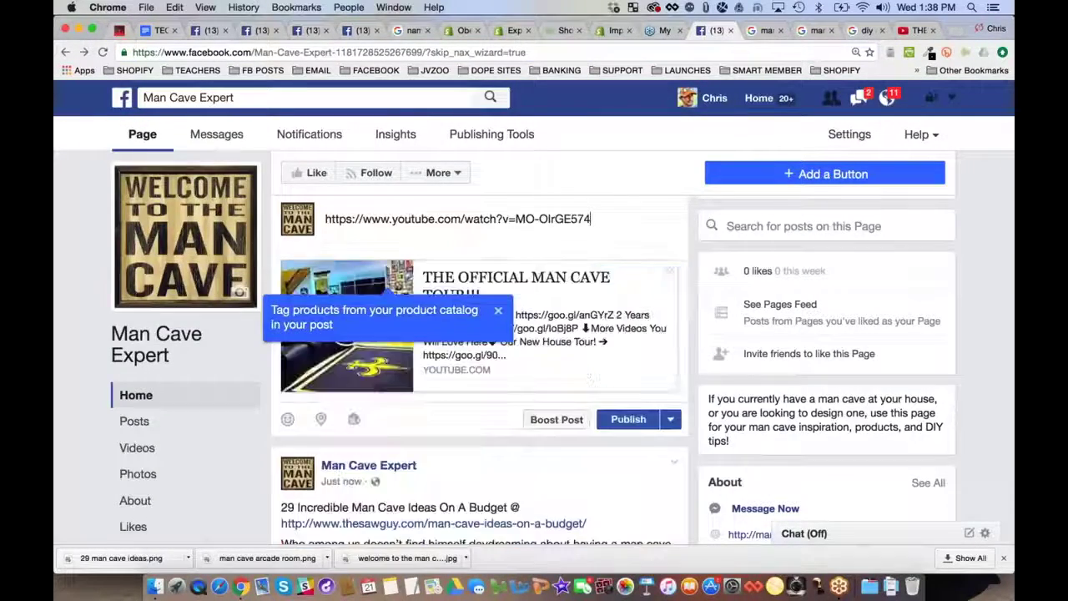
left_click(499, 311)
key("super+a")
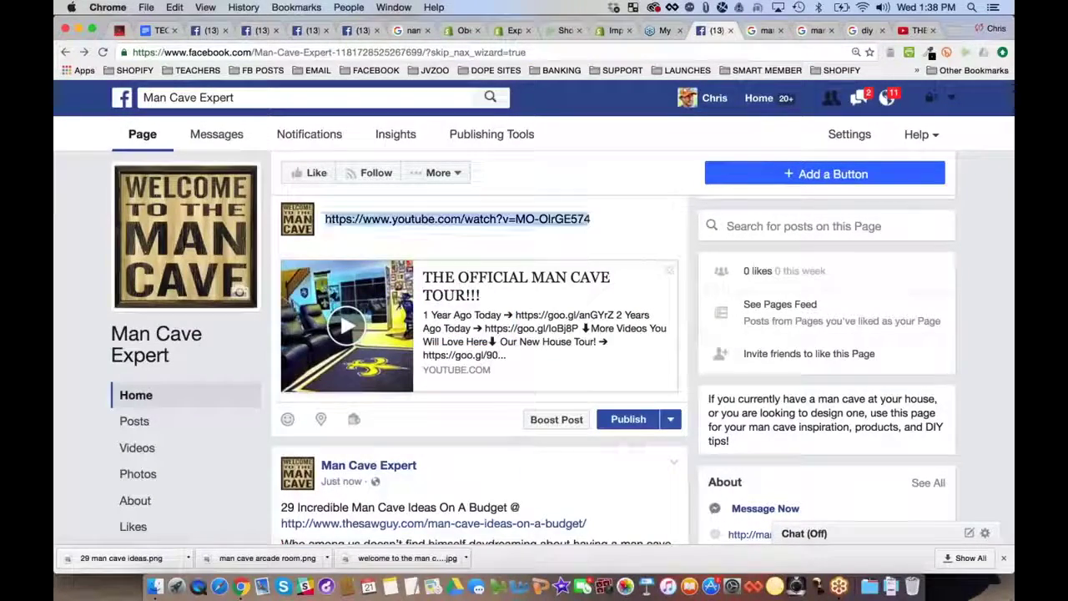
type("Check out this video tour of this")
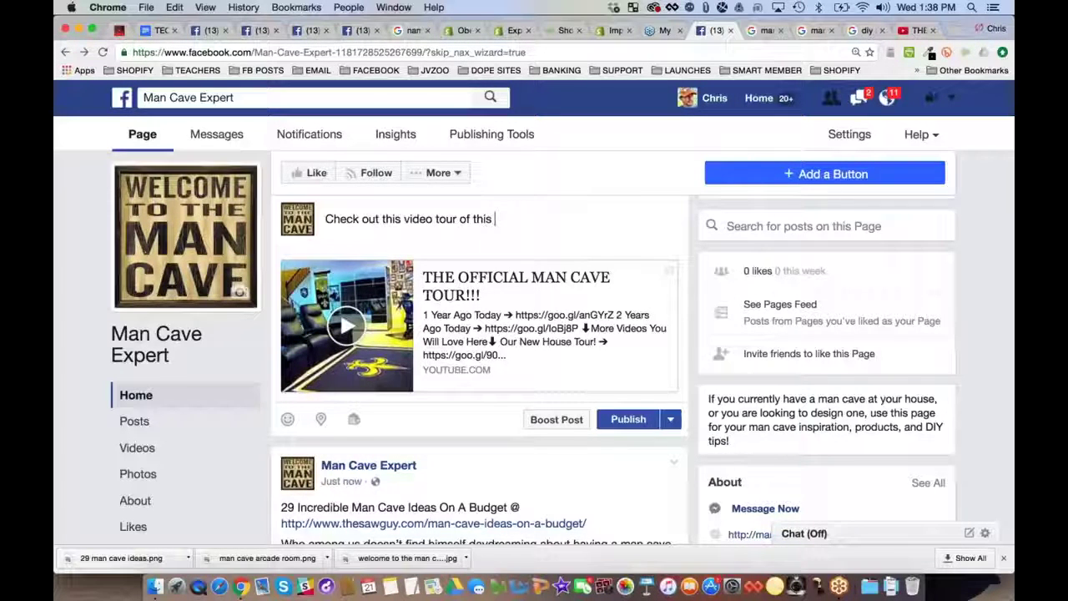
type(" amazing ")
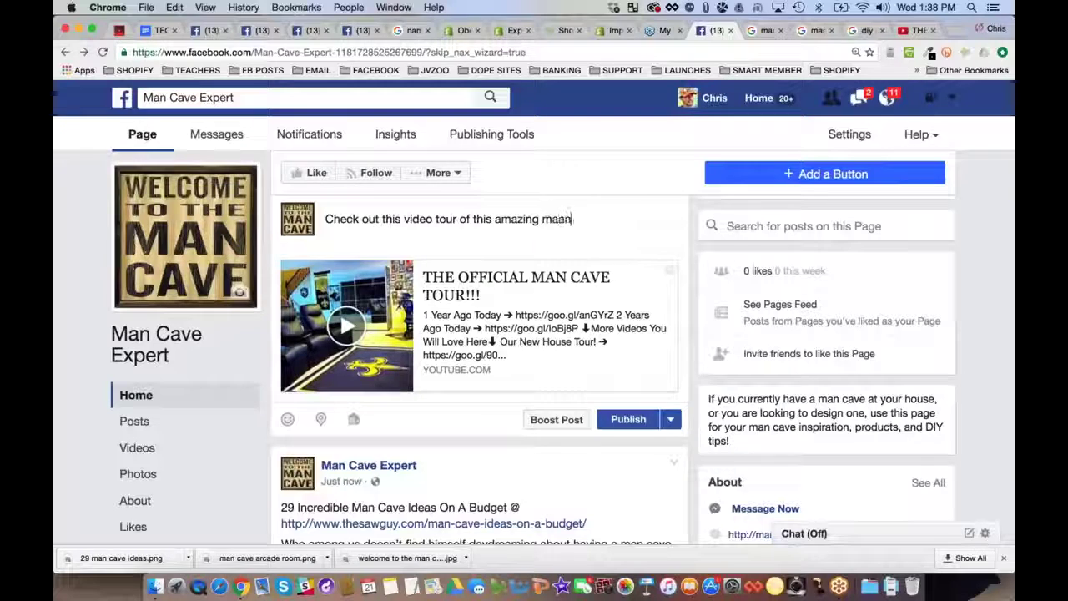
type("man cave!")
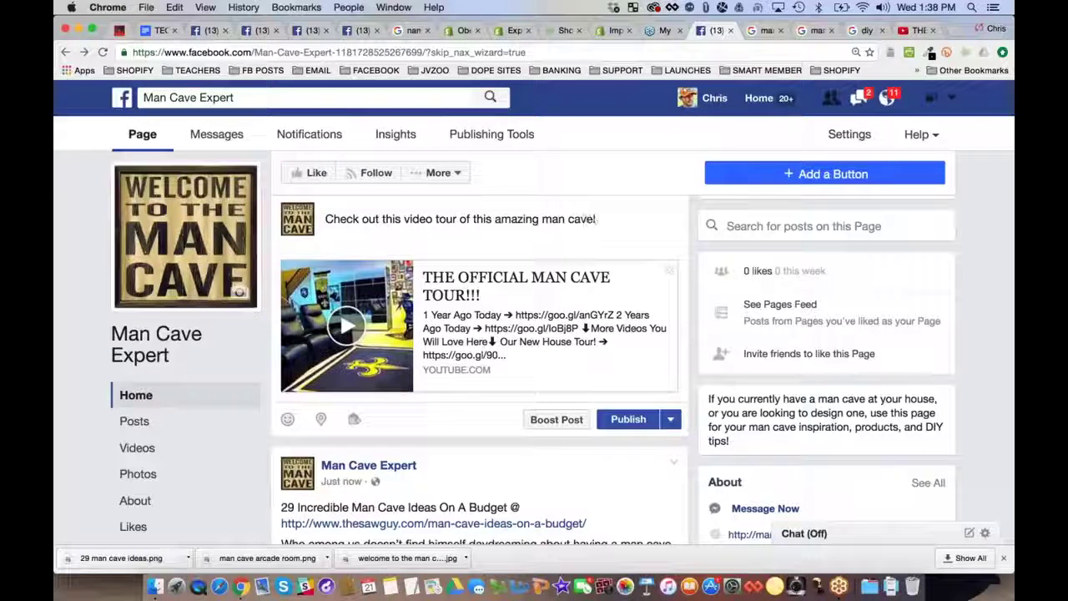
left_click(628, 419)
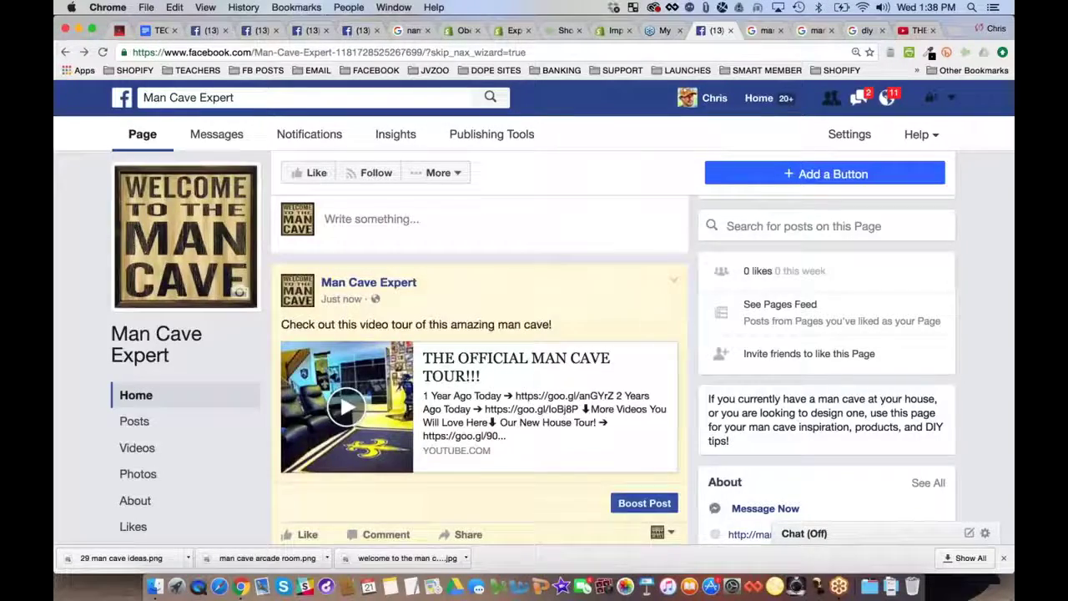
Check the published post, then go back to the man cave tour video
scroll(479, 375, "down", 10)
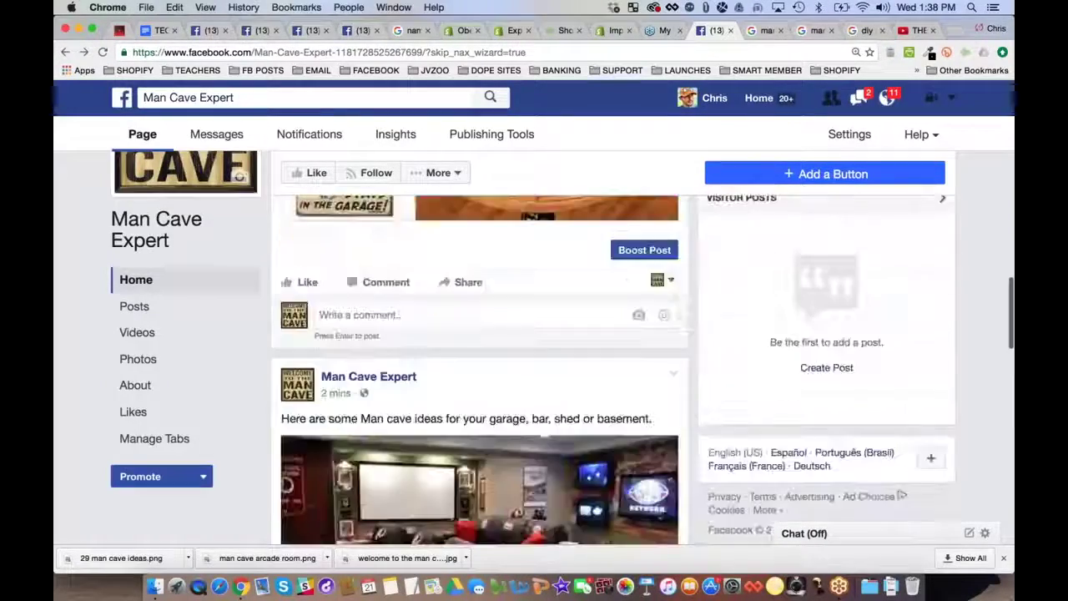
scroll(480, 376, "up", 10)
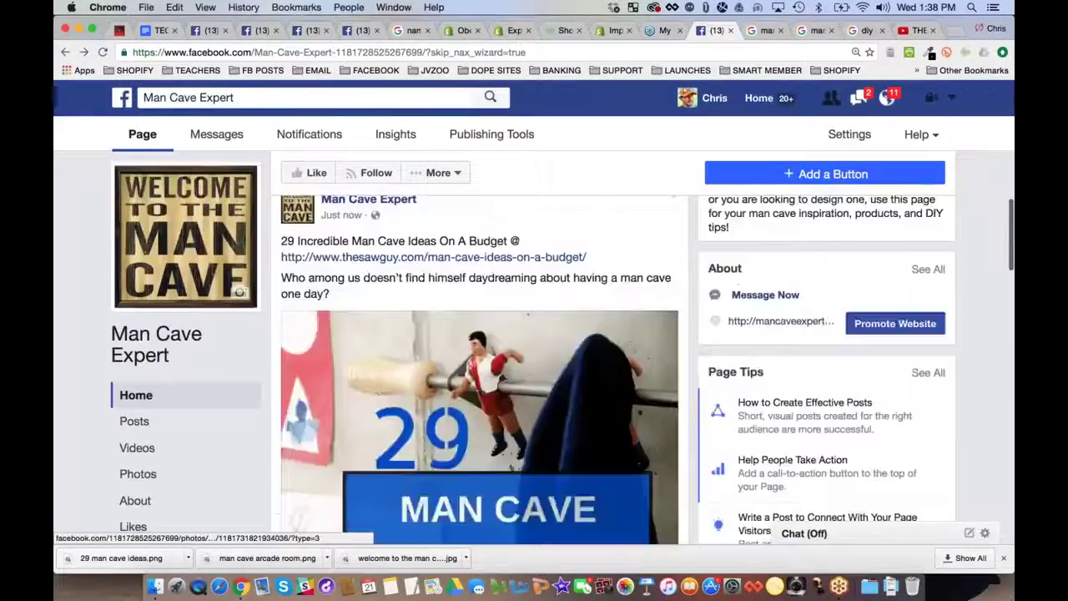
scroll(480, 376, "up", 5)
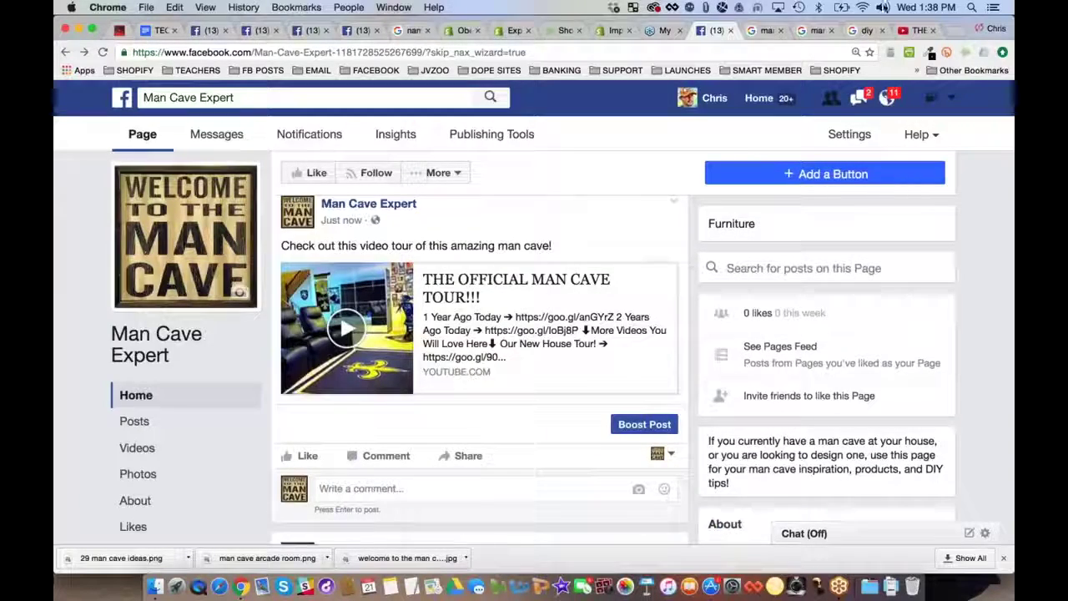
left_click(913, 31)
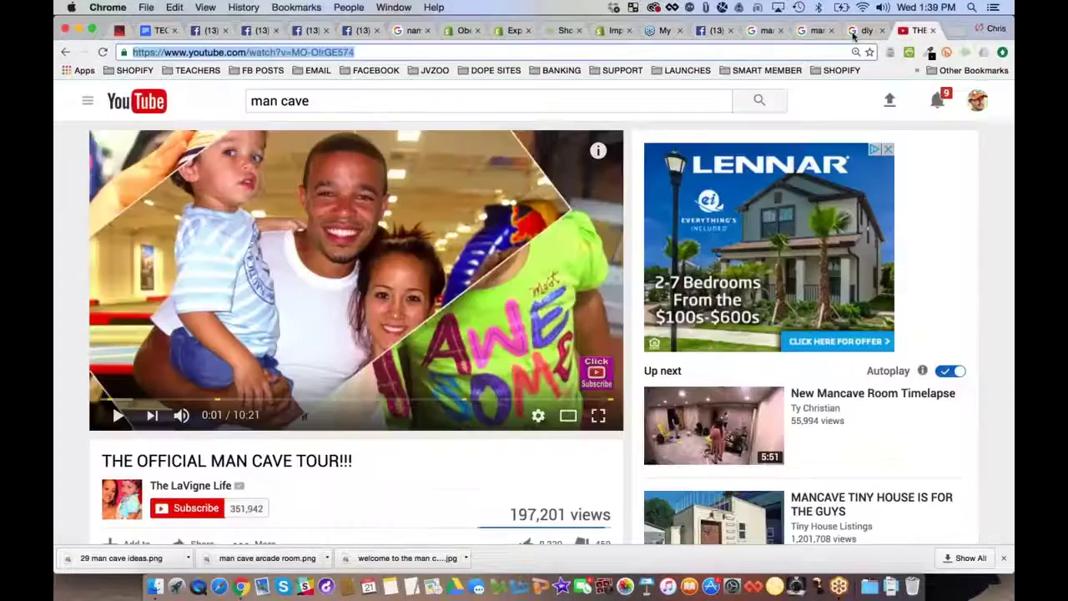
Search YouTube for 'man cave ideas' and preview the Just a Man Cave media room video
left_click(333, 97)
type("ideas")
key("Return")
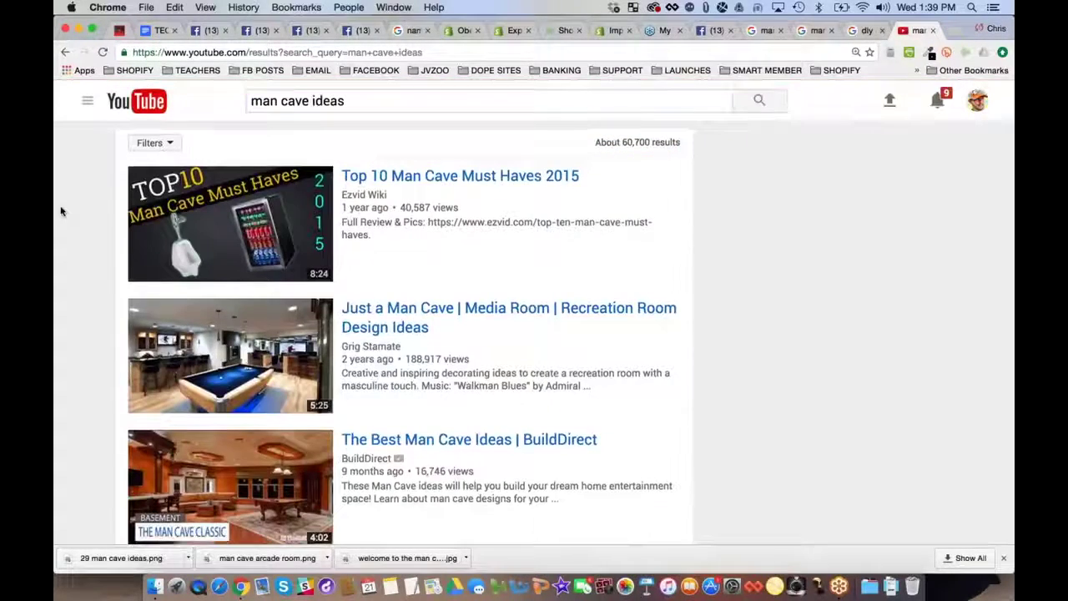
scroll(60, 211, "down", 3)
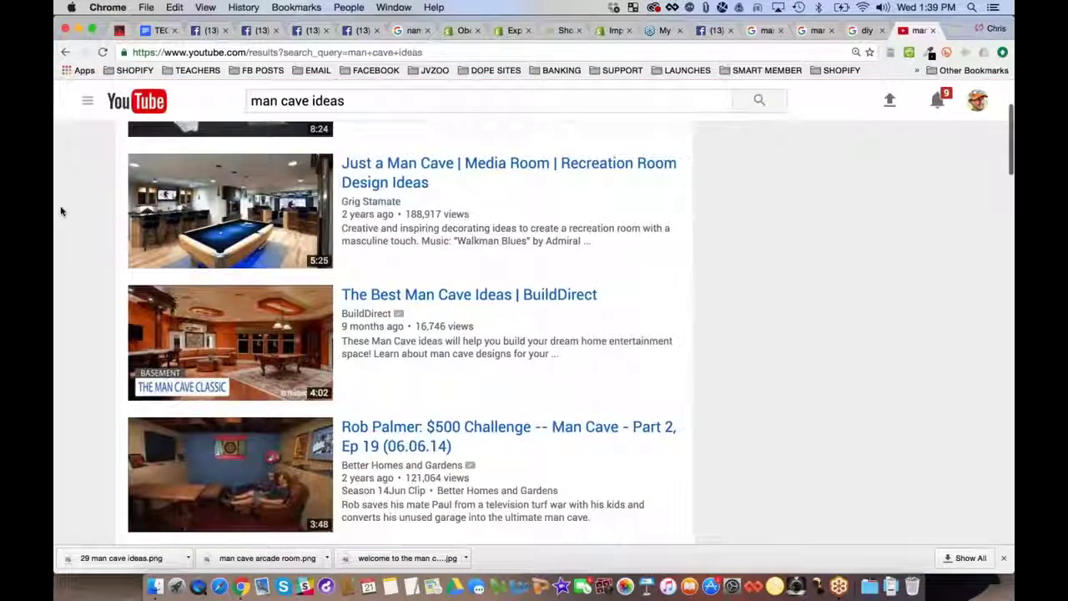
left_click(417, 173)
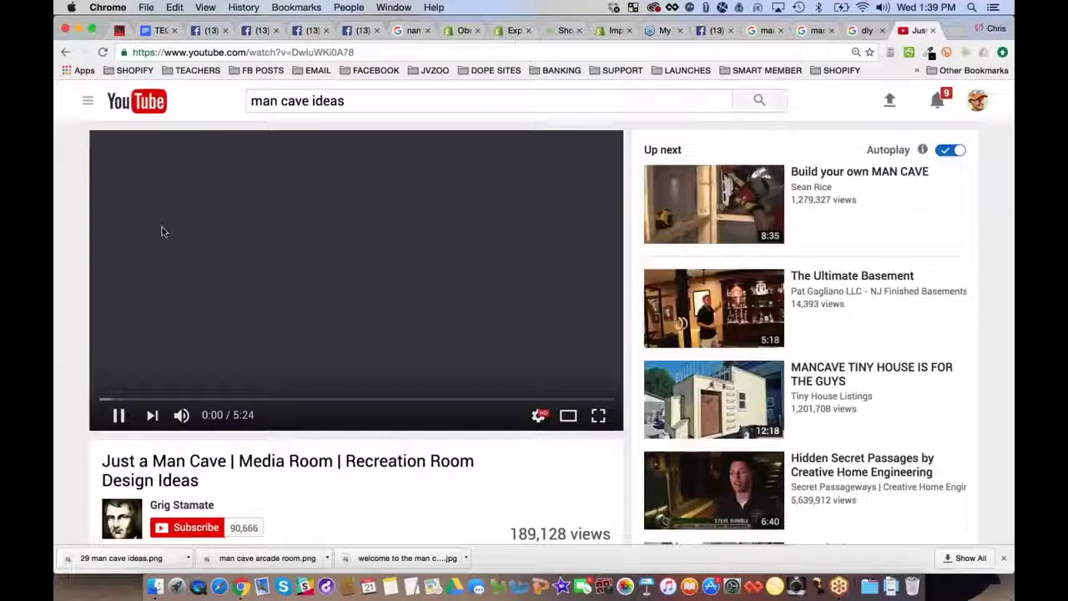
mouse_move(597, 376)
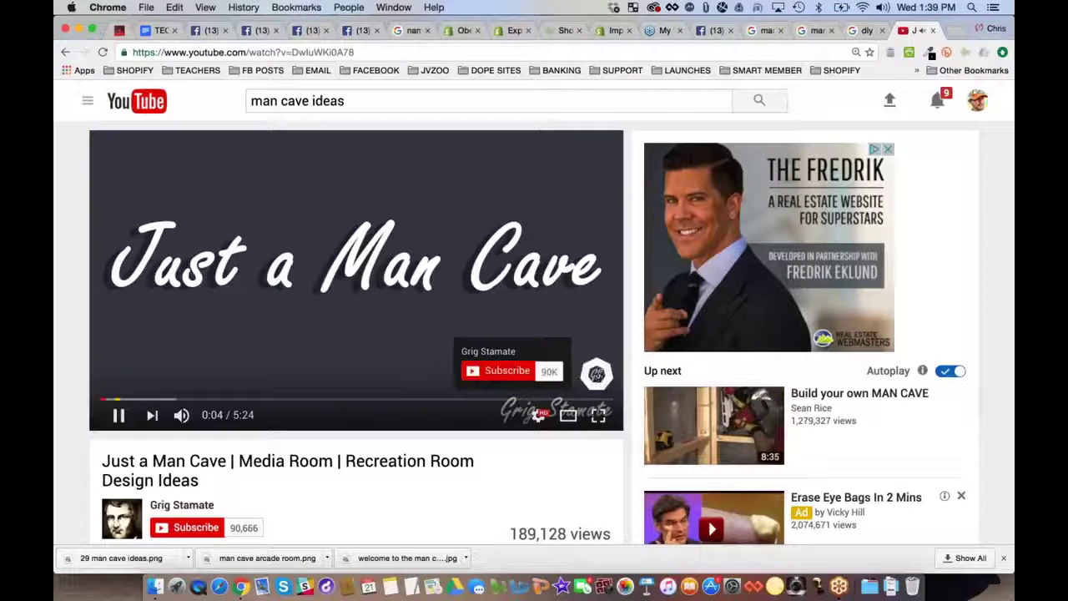
left_click(65, 52)
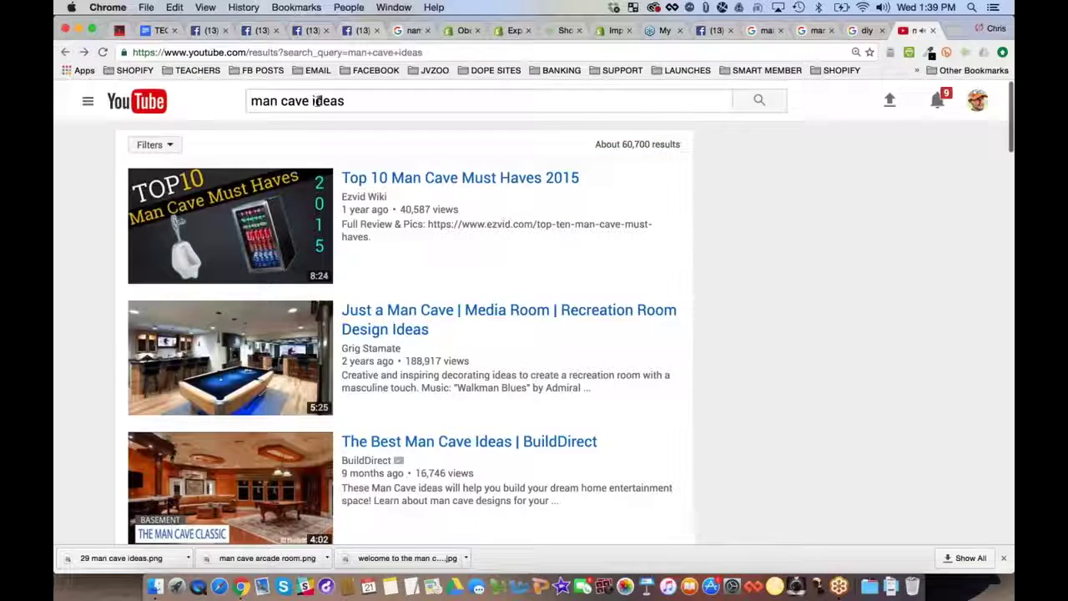
Open Top 10 Man Cave Must Haves 2015, pausing its pre-roll ad, and scroll its watch page
left_click(253, 101)
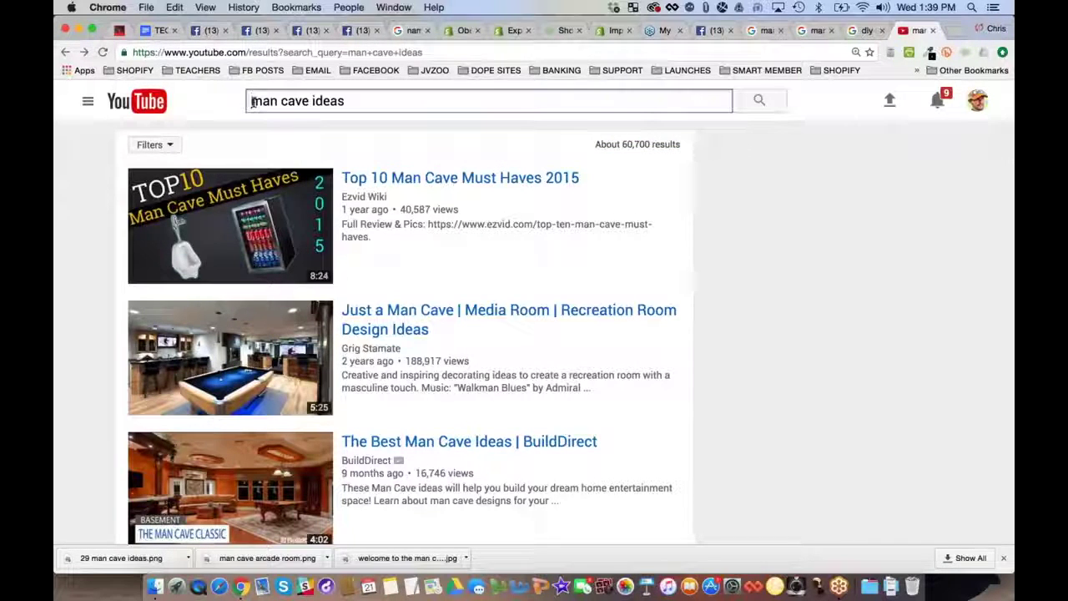
left_click(265, 216)
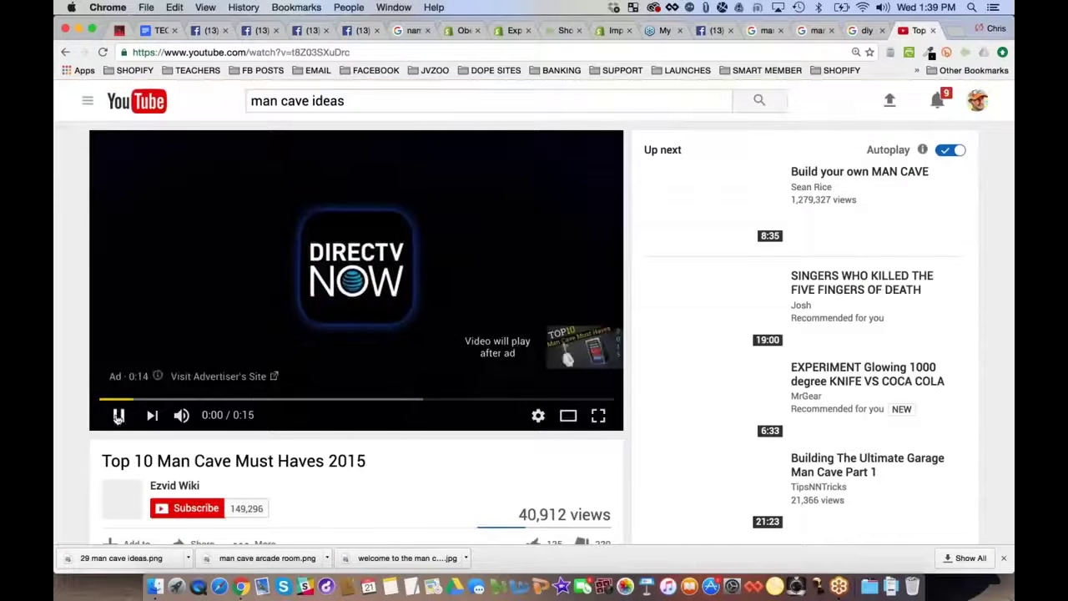
key("space")
scroll(95, 222, "down", 1)
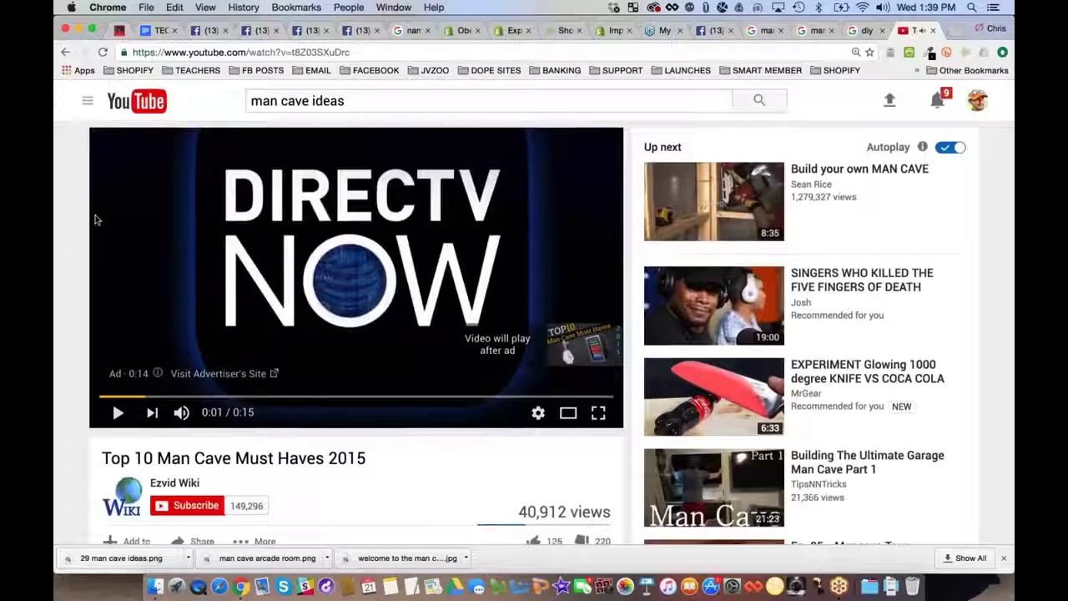
scroll(96, 220, "down", 5)
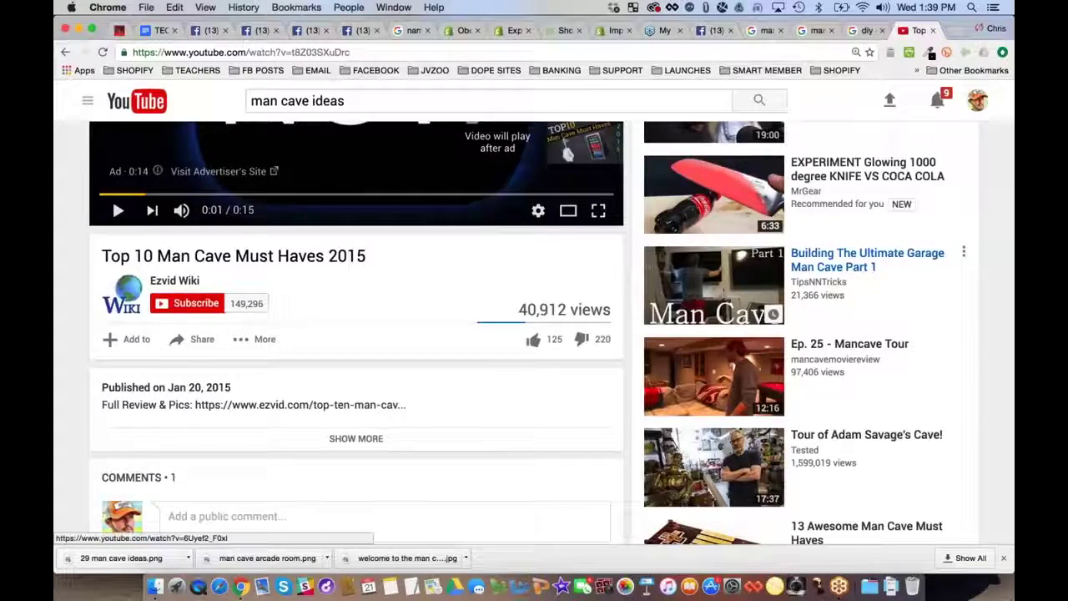
scroll(876, 284, "up", 4)
scroll(724, 347, "up", 1)
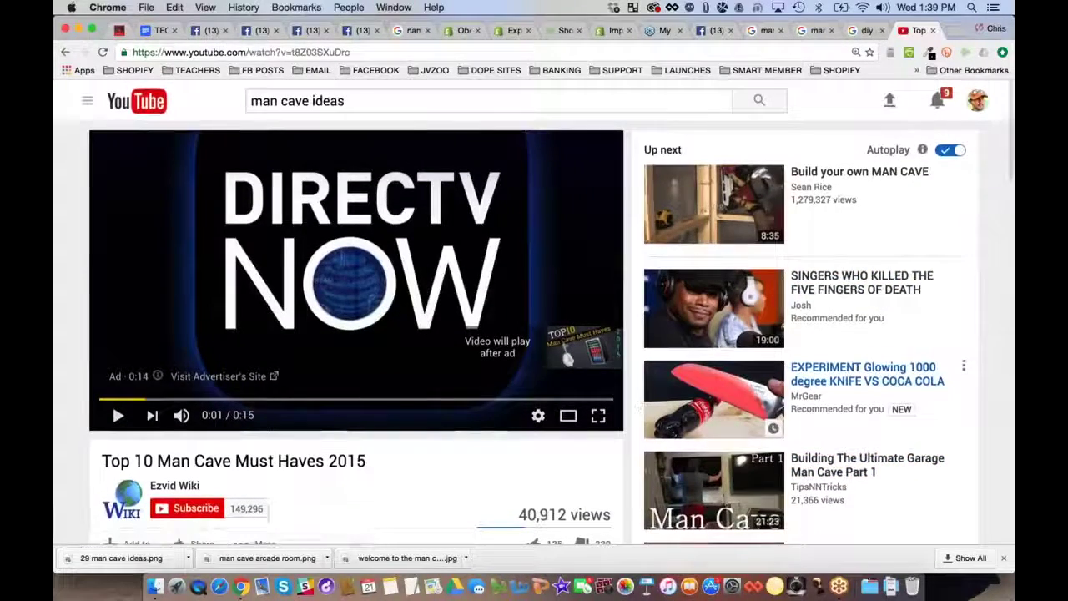
left_click(714, 31)
scroll(480, 350, "down", 3)
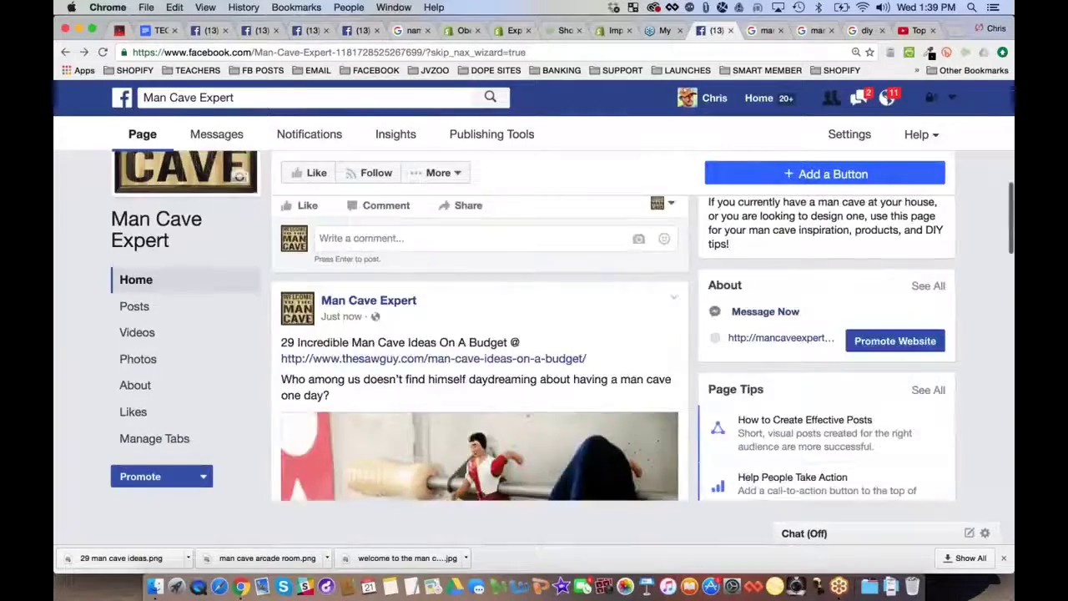
scroll(480, 350, "down", 3)
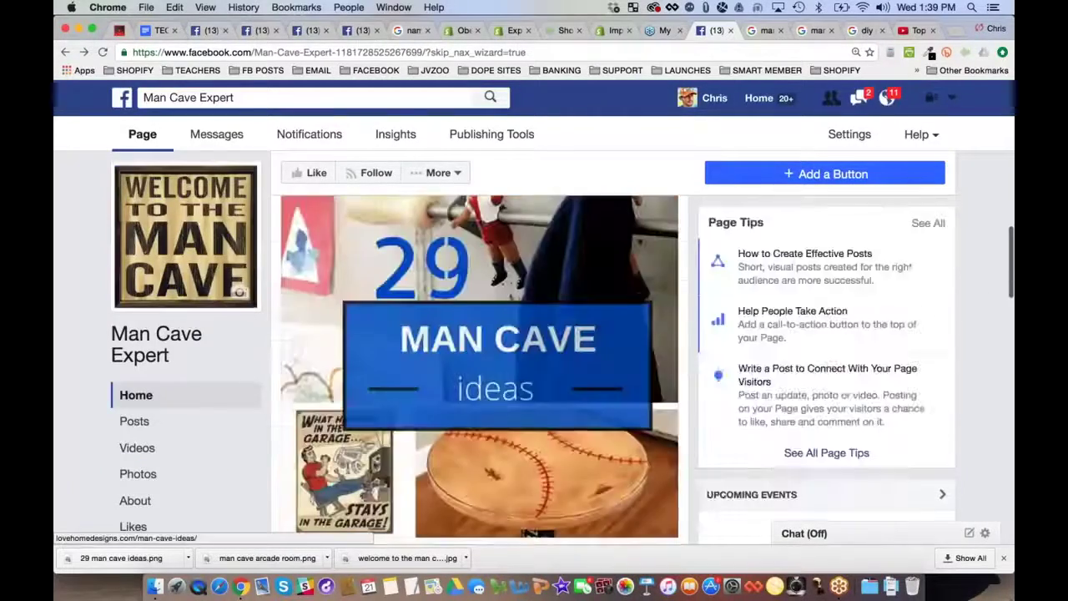
scroll(528, 534, "up", 5)
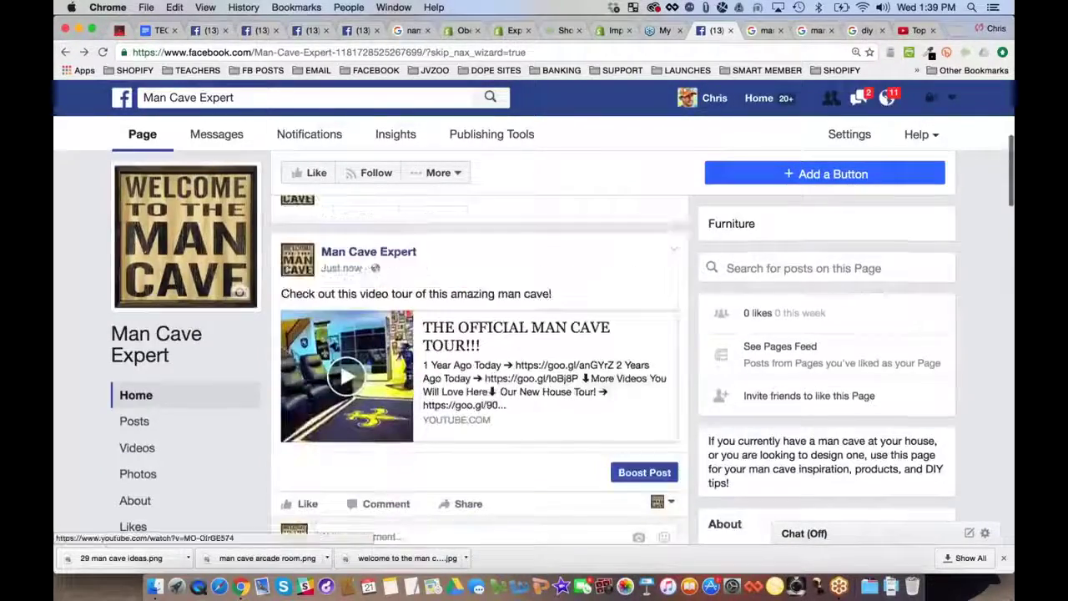
scroll(400, 375, "up", 3)
left_click(390, 359)
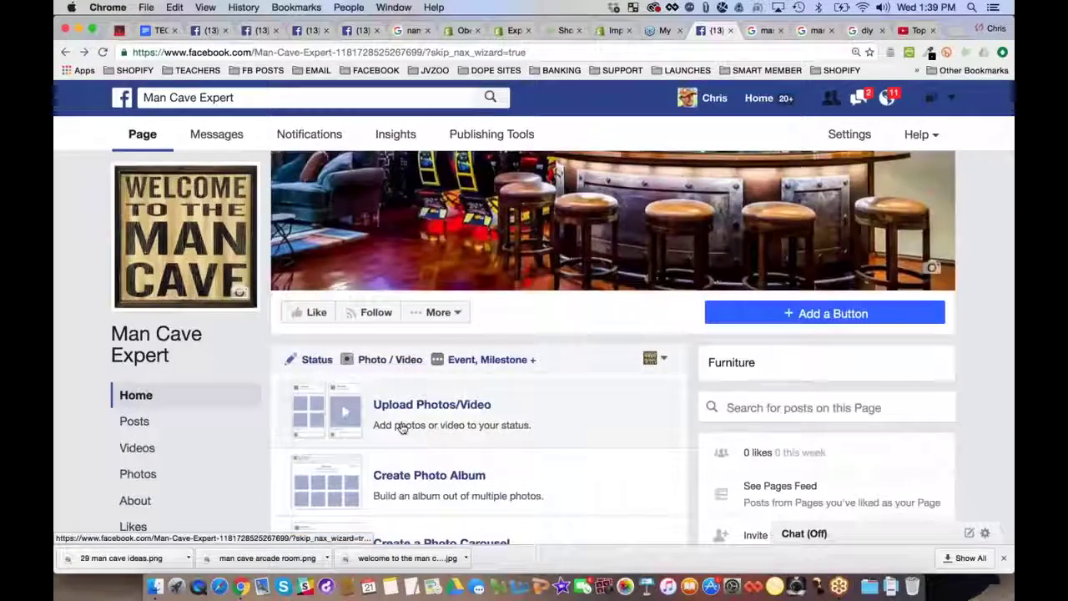
scroll(401, 427, "down", 4)
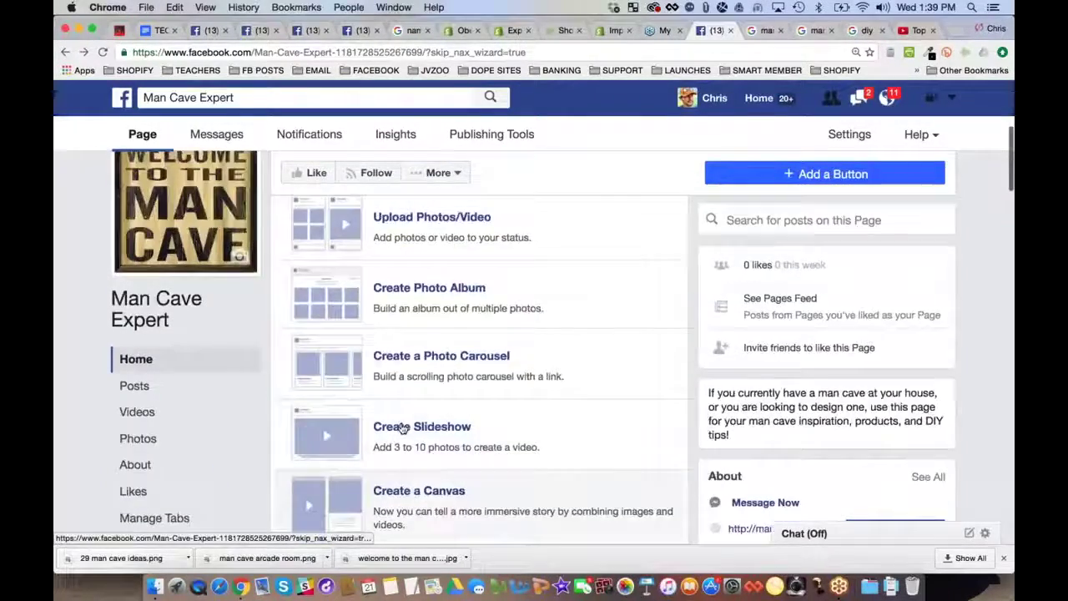
scroll(402, 428, "up", 2)
left_click(451, 375)
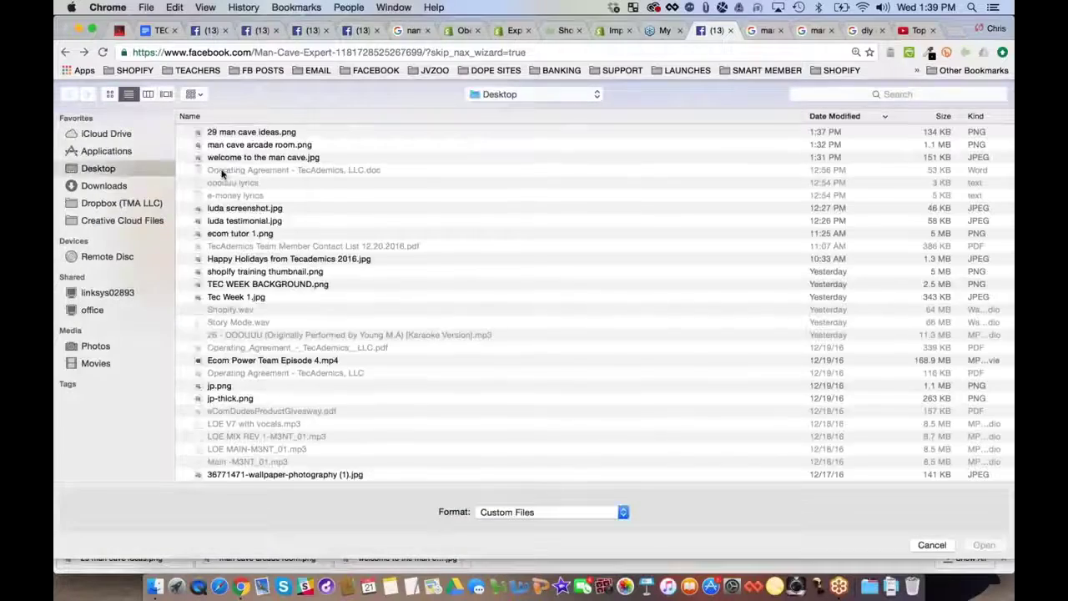
left_click(933, 545)
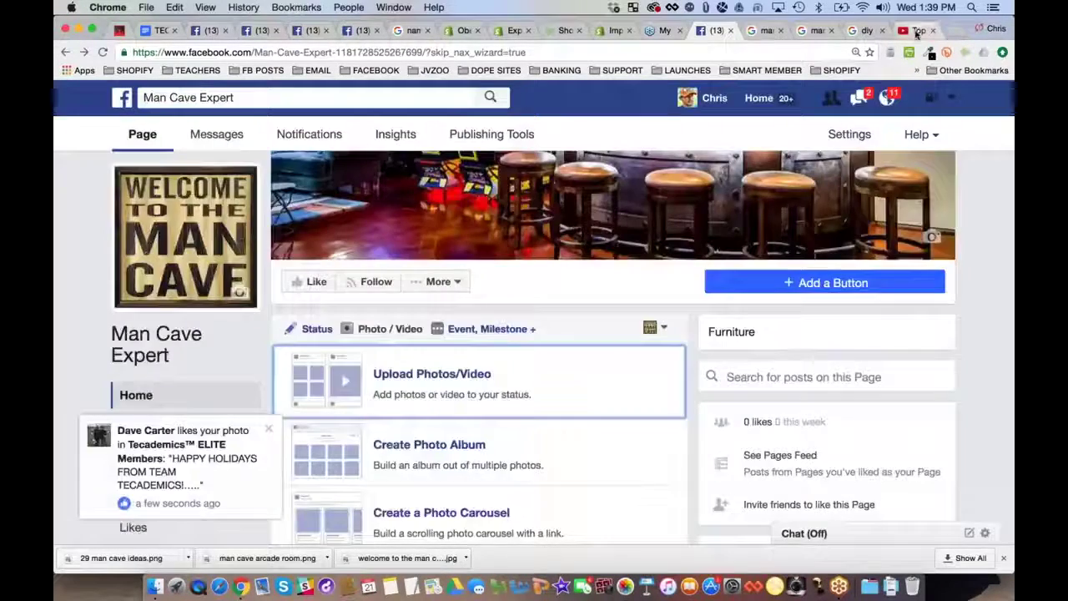
left_click(918, 30)
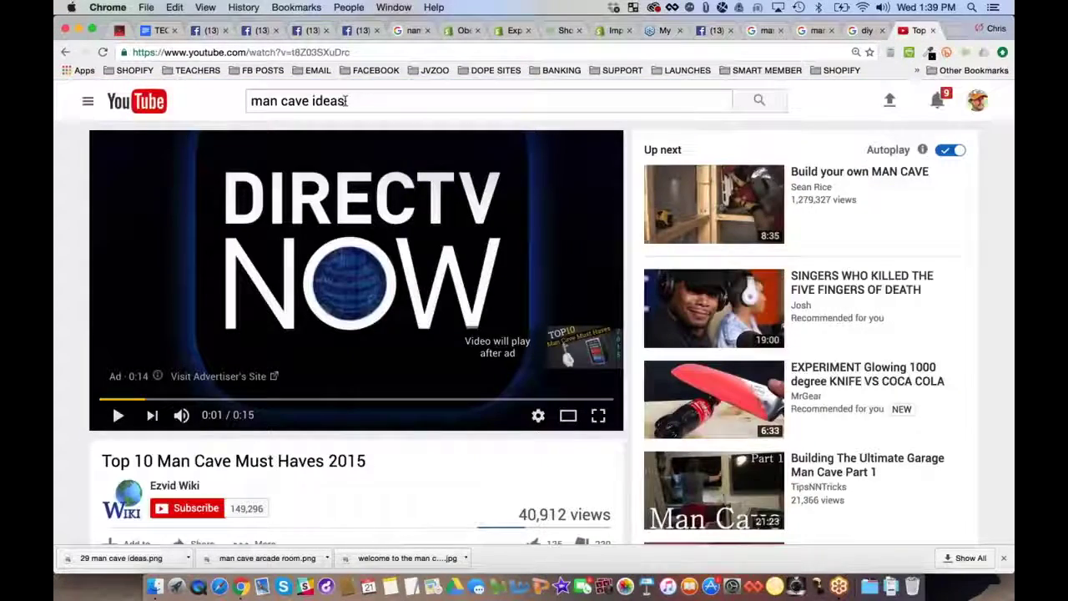
Search YouTube for 'man cave ideas diy' and open DIY Decoration Ideas for Men
left_click(345, 100)
type("d")
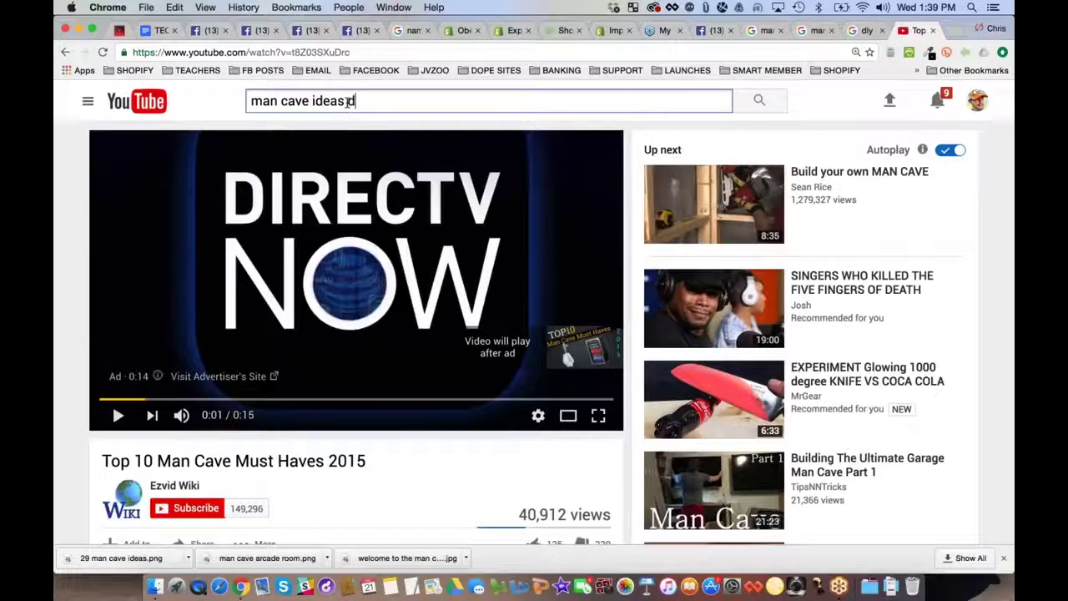
type("iy")
key("Return")
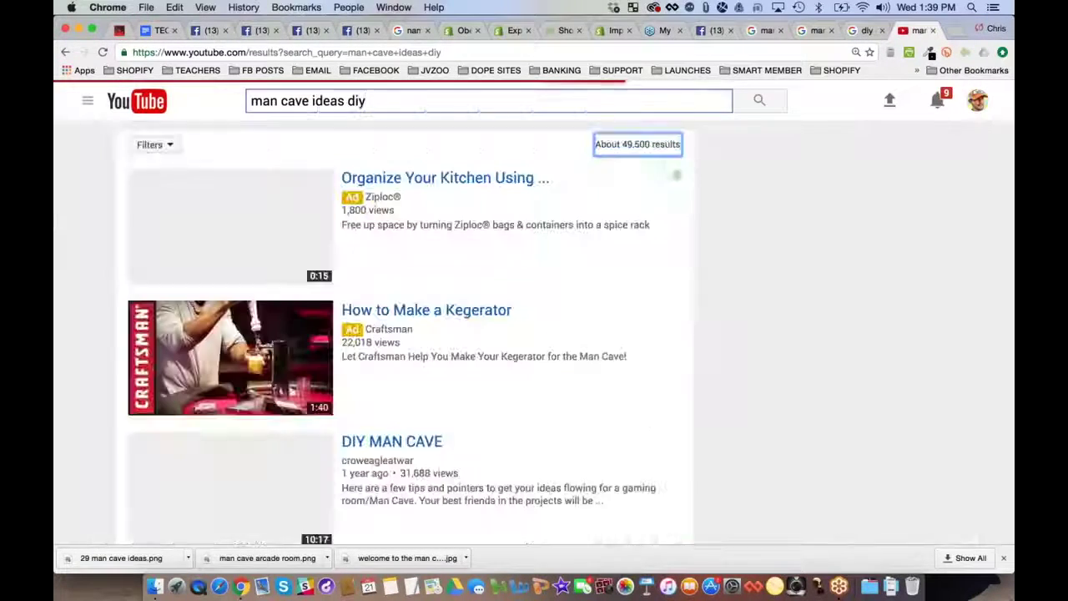
scroll(534, 333, "down", 5)
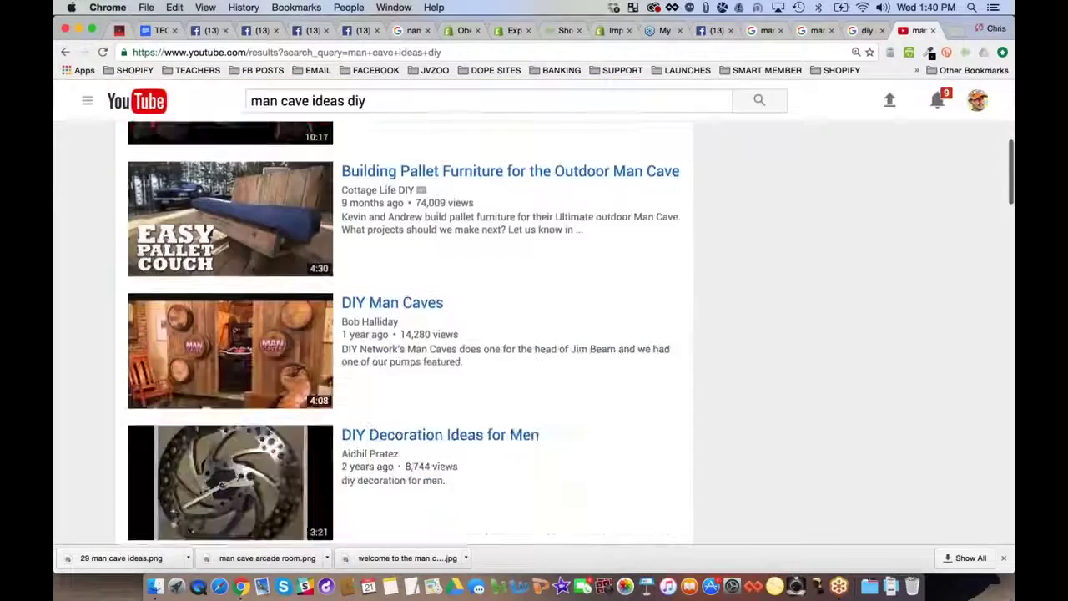
scroll(226, 172, "down", 1)
scroll(84, 259, "down", 5)
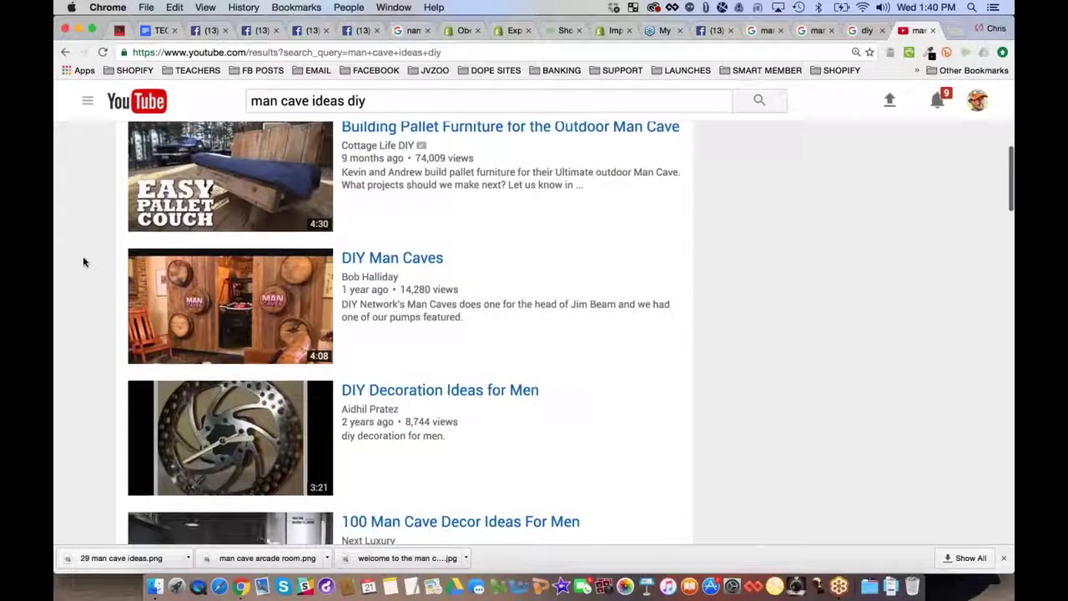
scroll(105, 243, "up", 1)
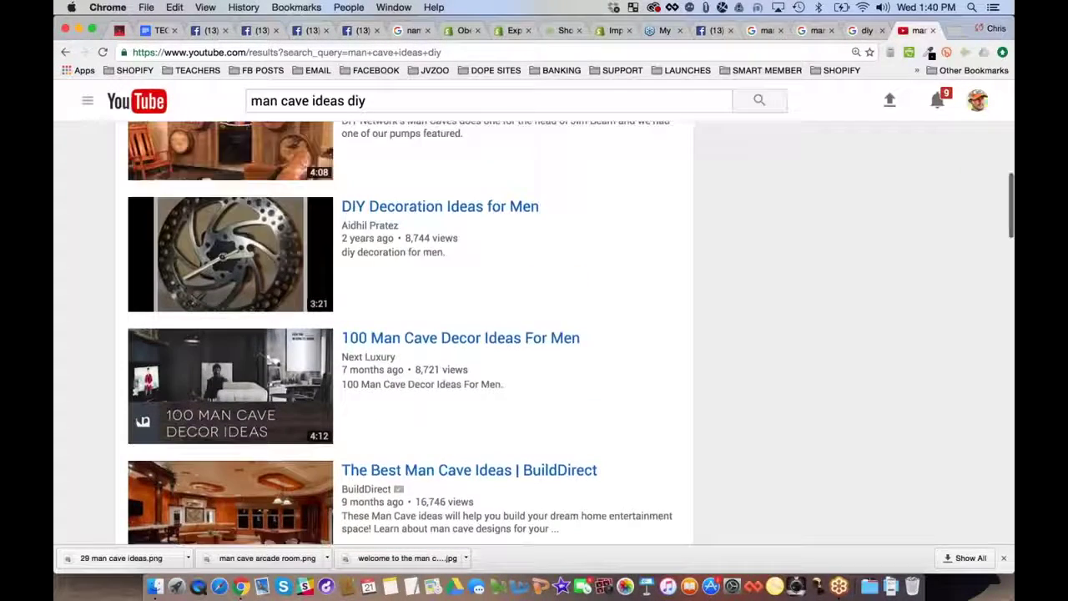
left_click(233, 250)
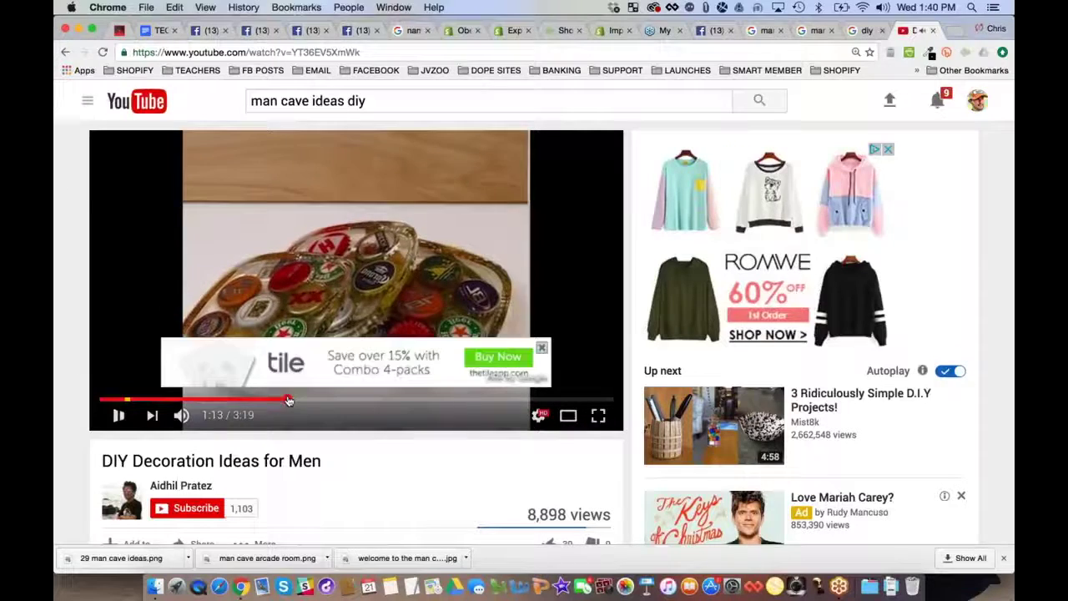
Skim the video at about 1:13, 2:56 and near the end, then return to Facebook
left_click(286, 401)
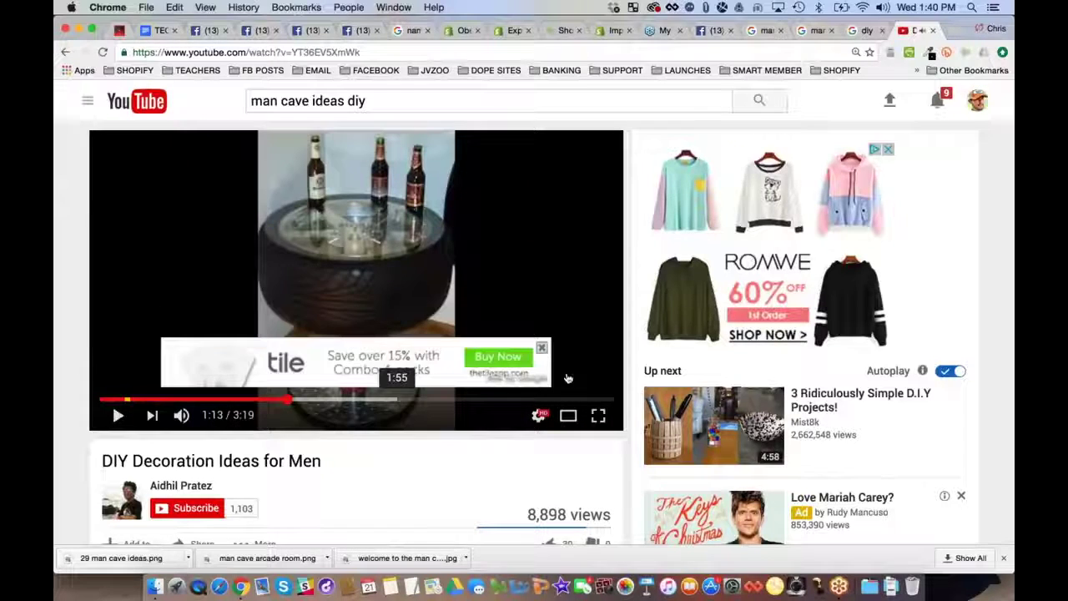
left_click(542, 349)
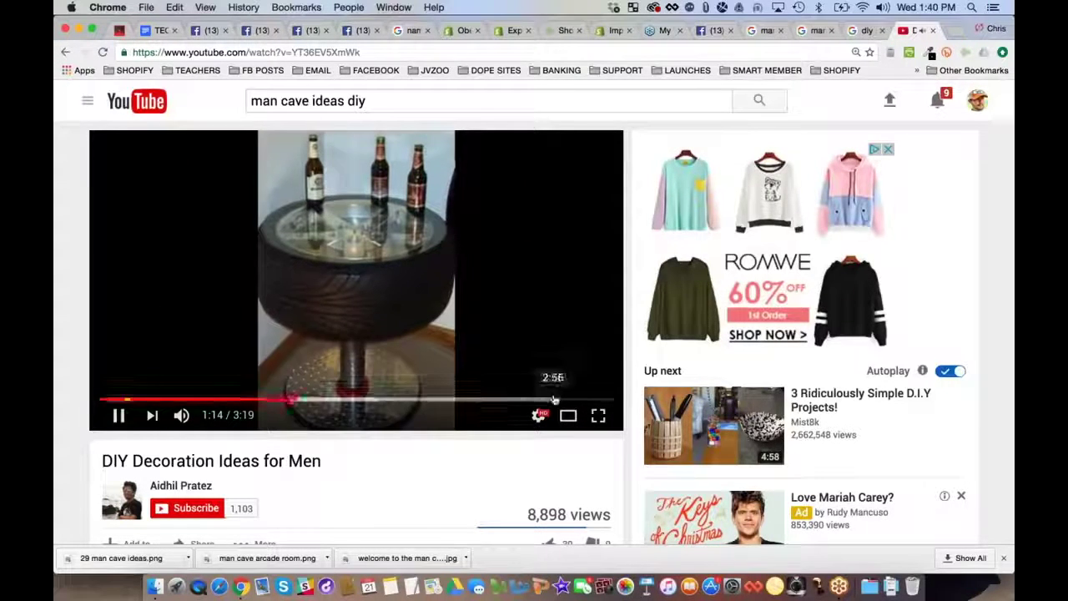
left_click(553, 400)
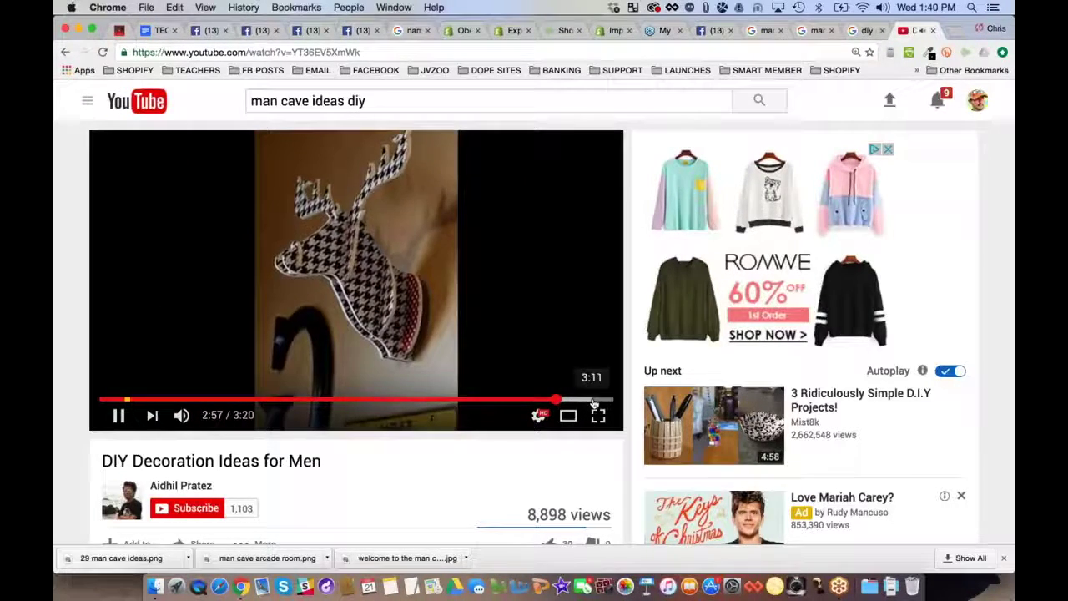
left_click(593, 402)
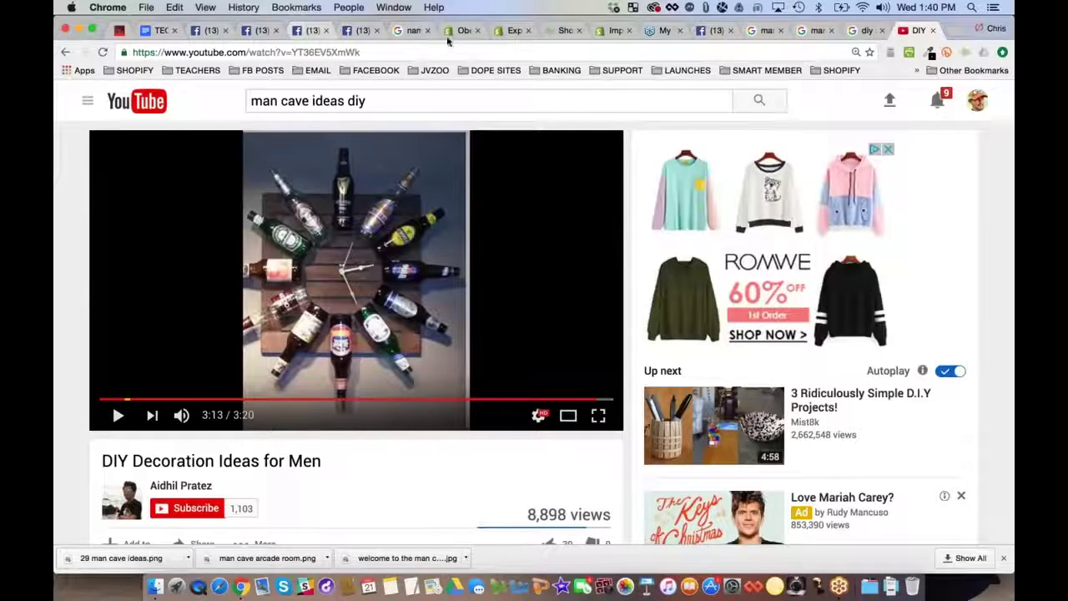
left_click(715, 30)
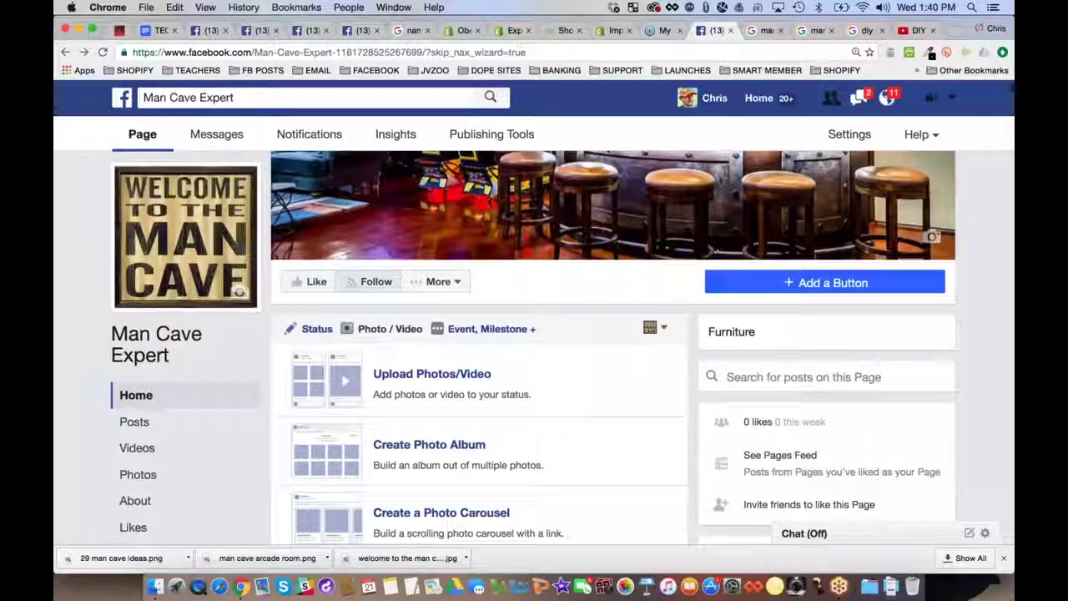
From the page's Home view, open the Man Cave Expert Settings
left_click(142, 394)
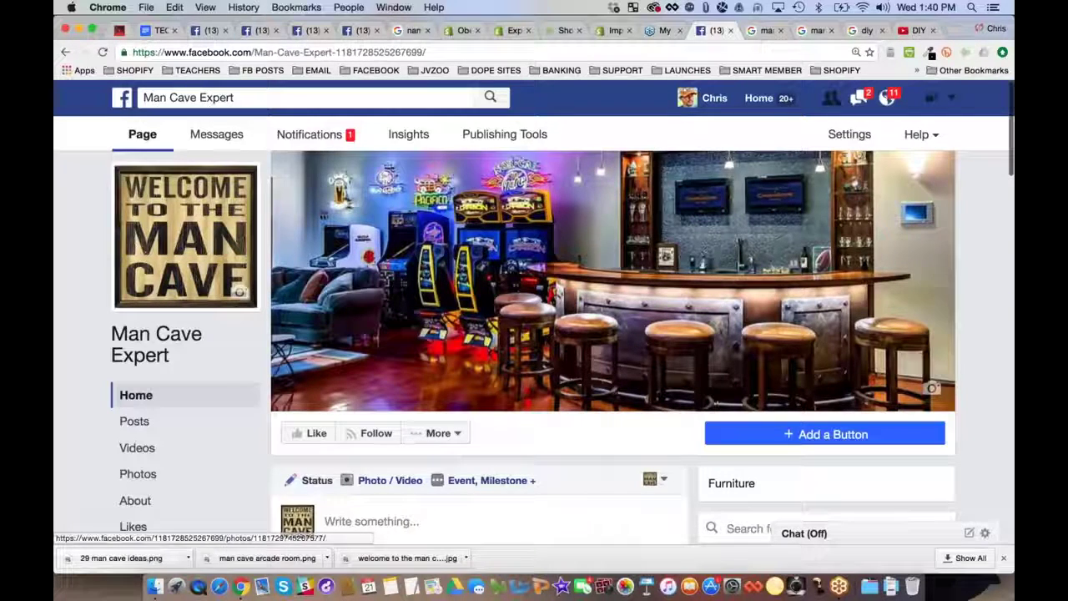
left_click(857, 136)
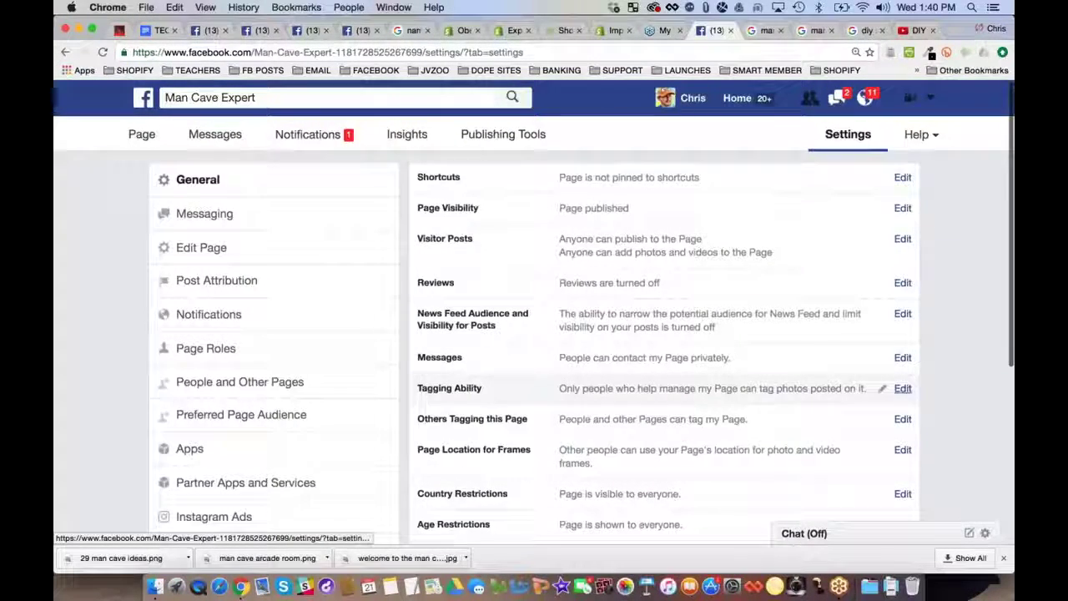
scroll(533, 358, "up", 2)
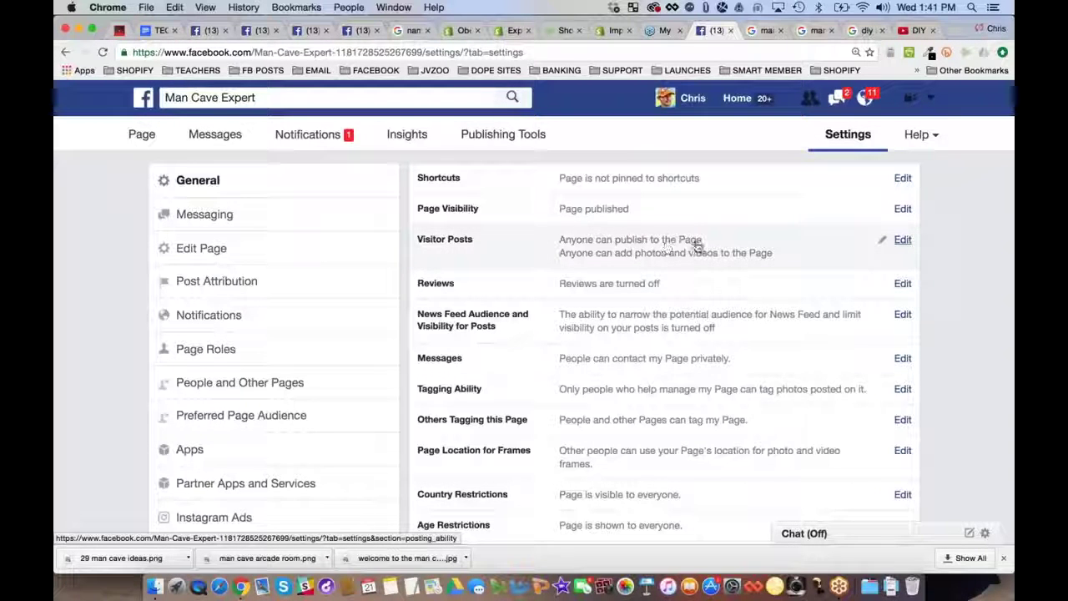
Turn off 'Allow photo and video posts' under Visitor Posts and save the change
left_click(902, 240)
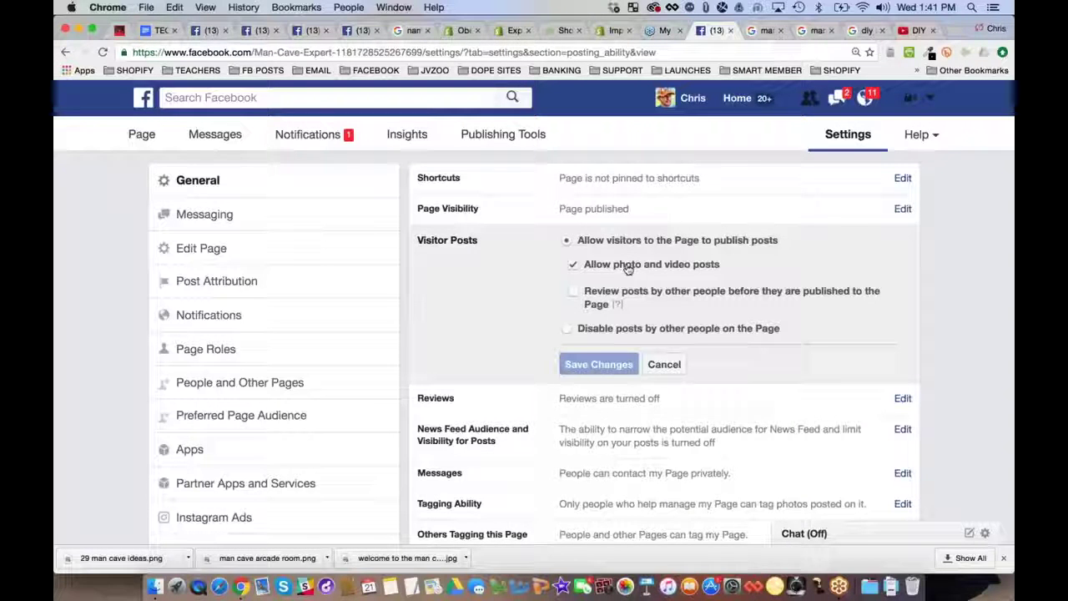
left_click(574, 267)
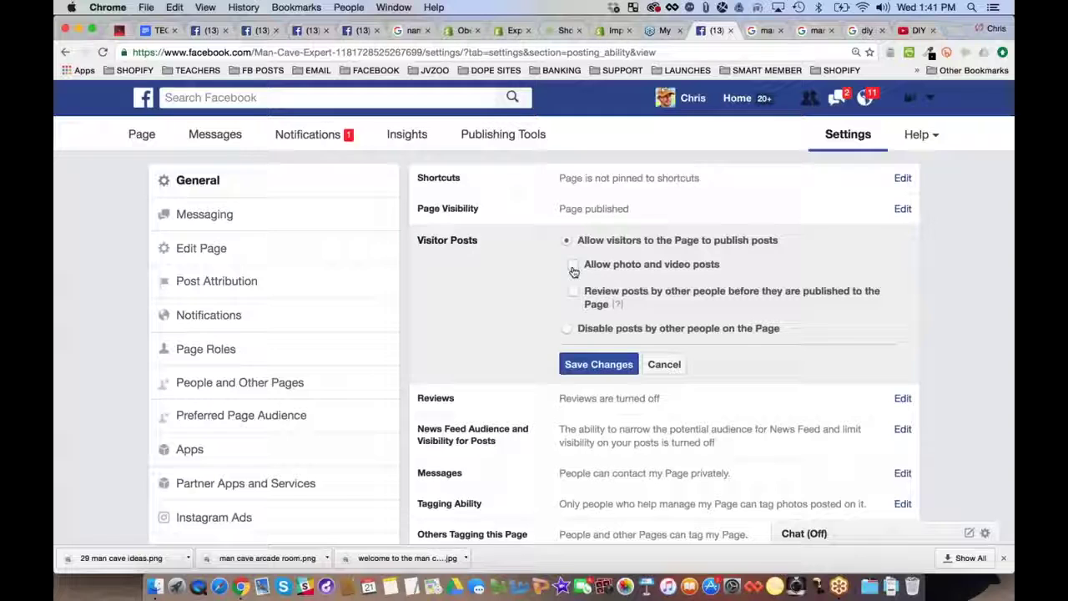
left_click(598, 363)
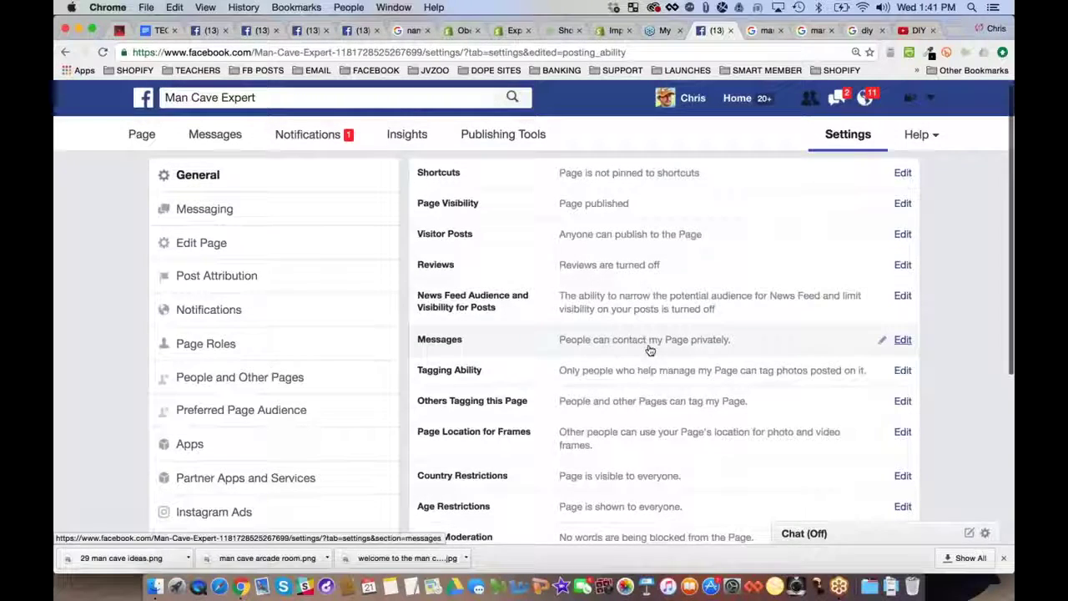
Open the Page Roles settings for the Man Cave Expert page
scroll(650, 350, "down", 1)
scroll(650, 349, "down", 5)
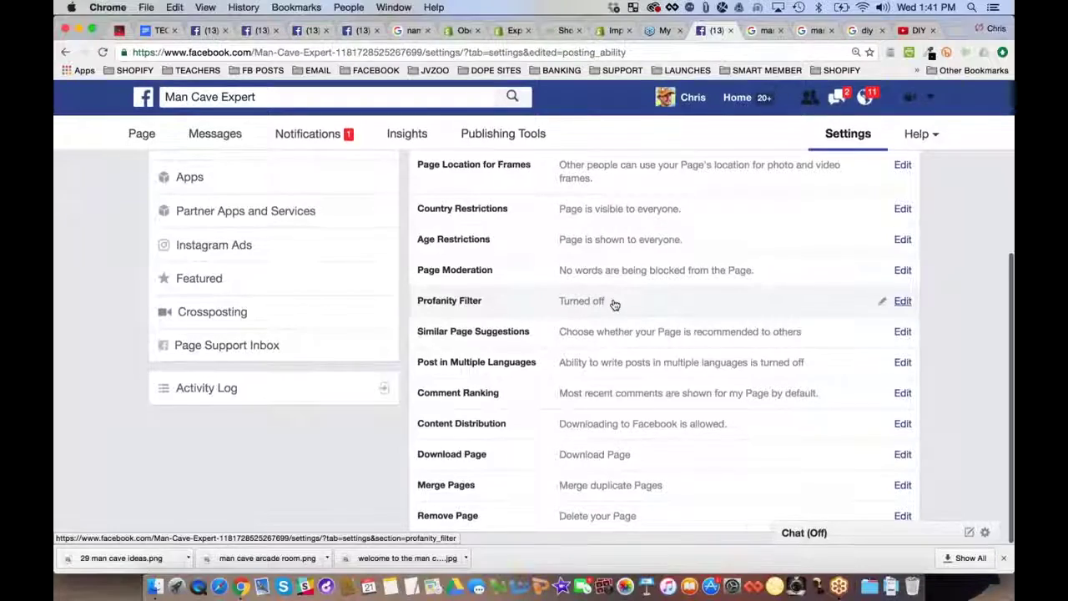
scroll(516, 452, "up", 5)
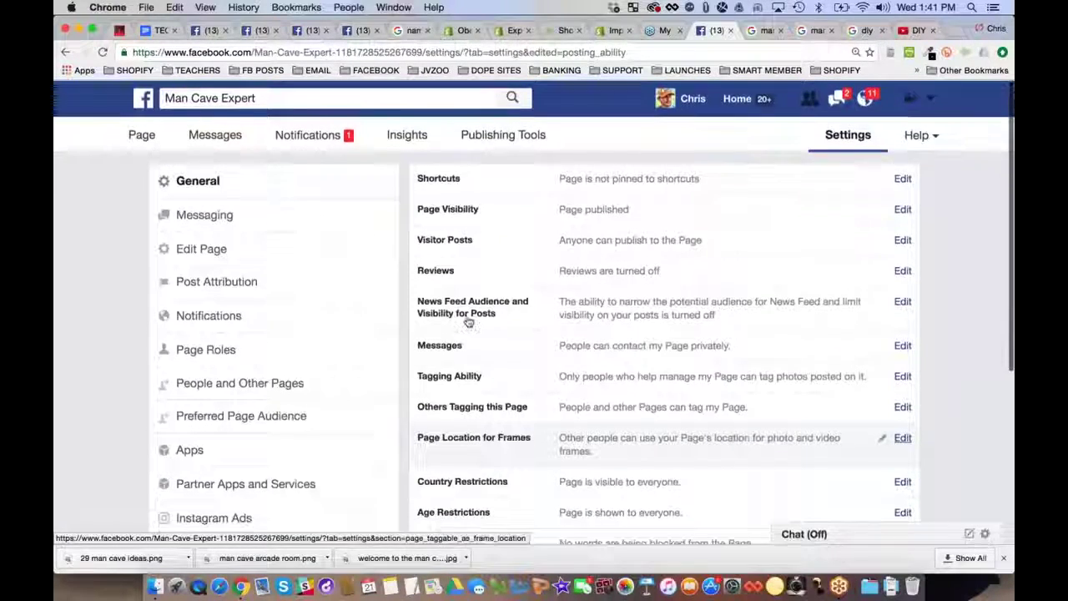
left_click(219, 348)
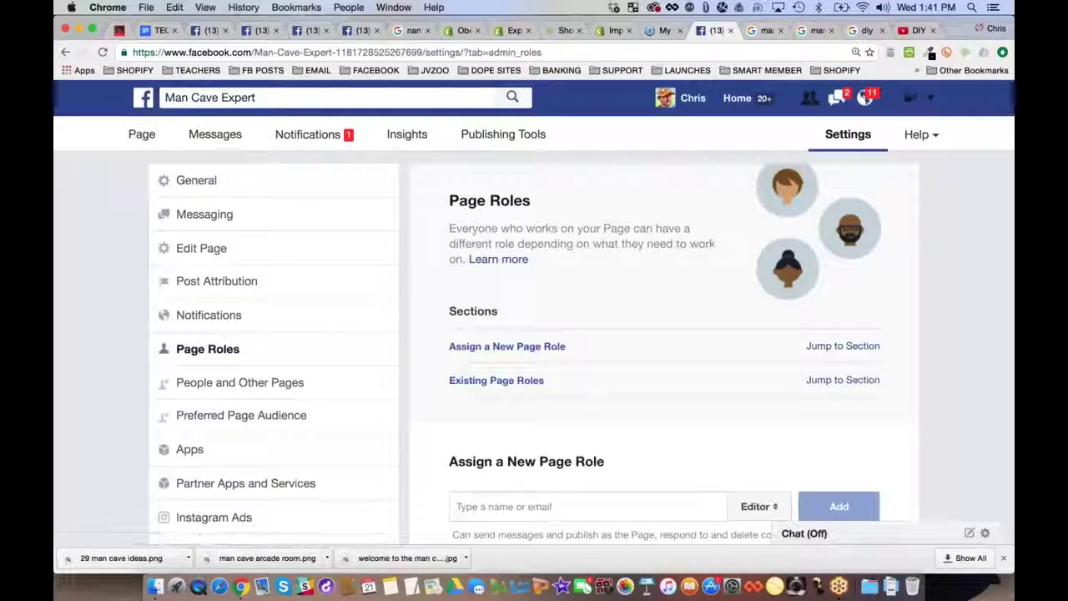
Choose Moderator as the new page role and read its permissions, including Instagram comments
scroll(534, 334, "down", 5)
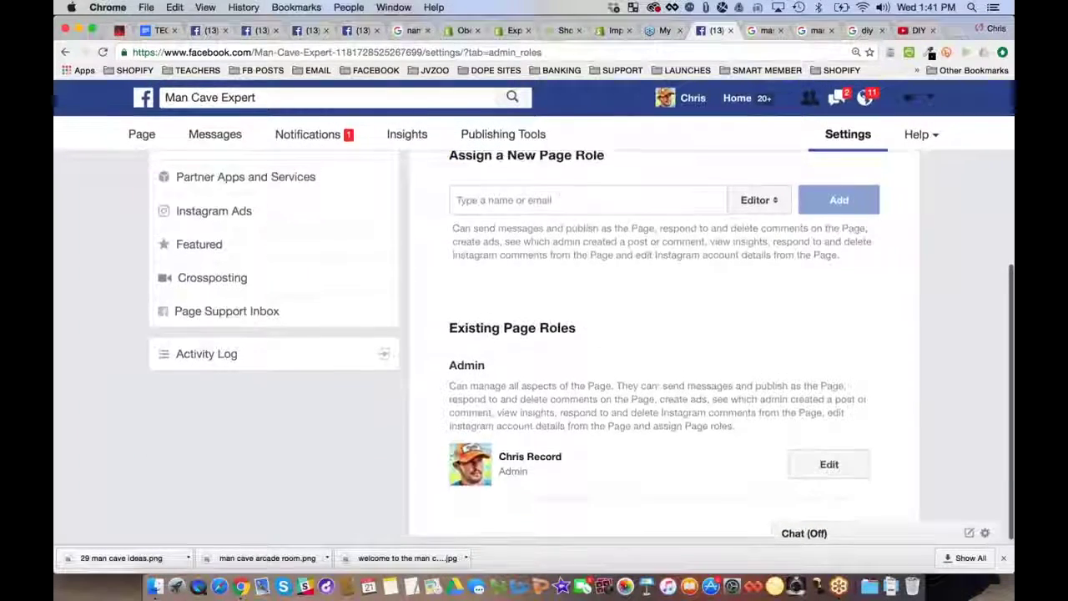
scroll(533, 334, "up", 3)
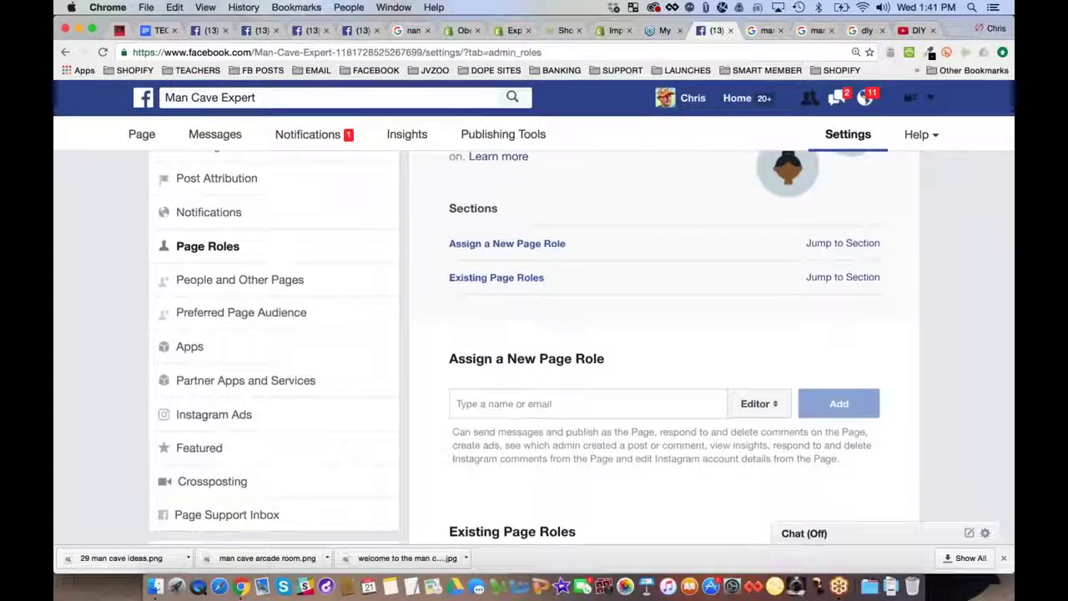
left_click(773, 405)
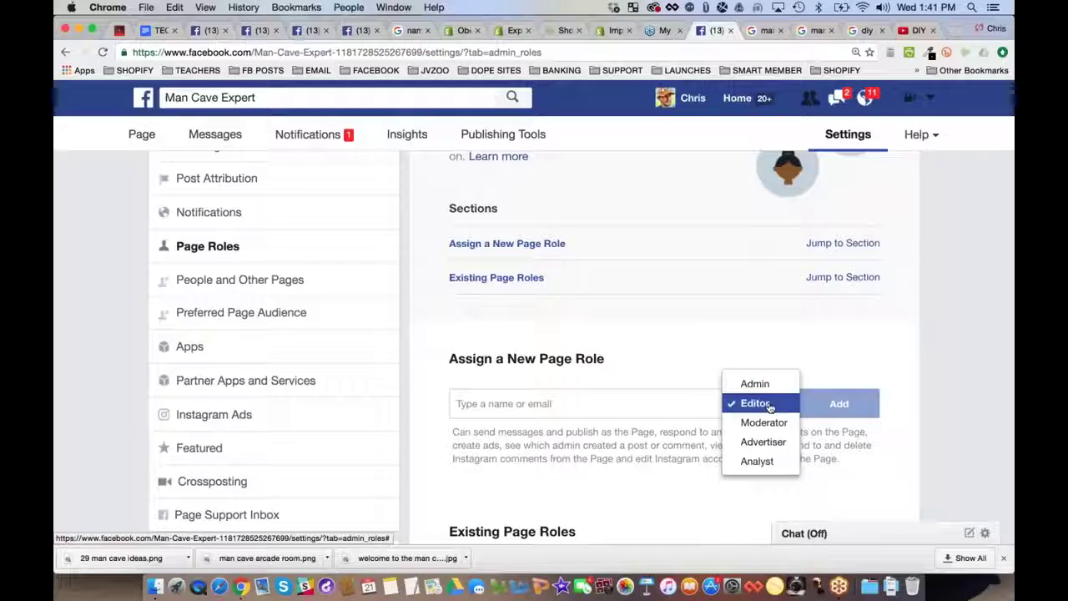
left_click(771, 423)
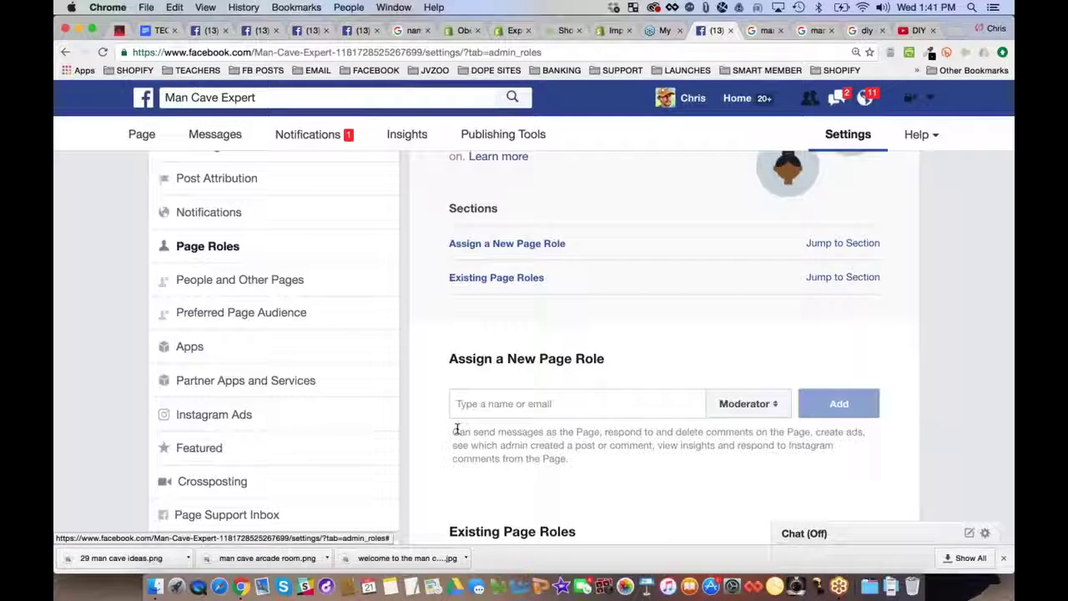
left_click_drag(458, 430, 862, 432)
left_click(815, 432)
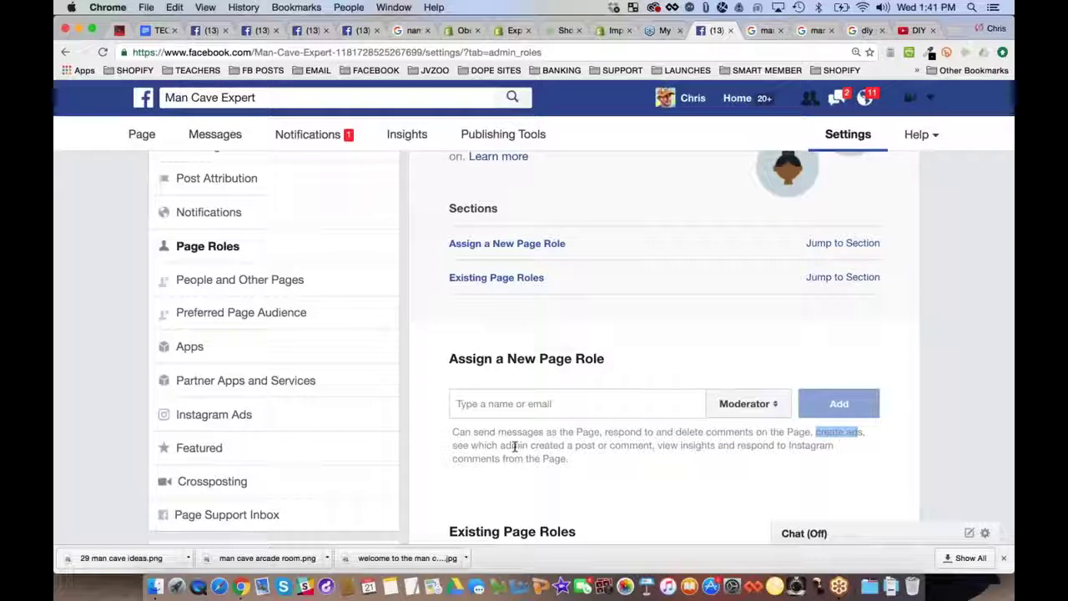
left_click_drag(659, 445, 565, 458)
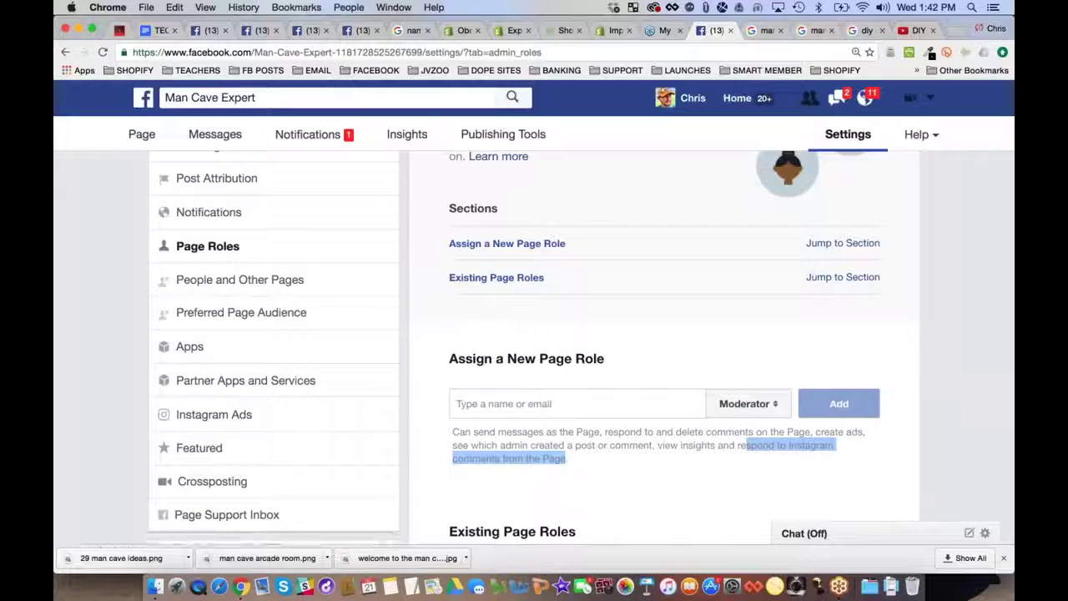
left_click(412, 377)
scroll(412, 379, "up", 1)
scroll(412, 379, "up", 5)
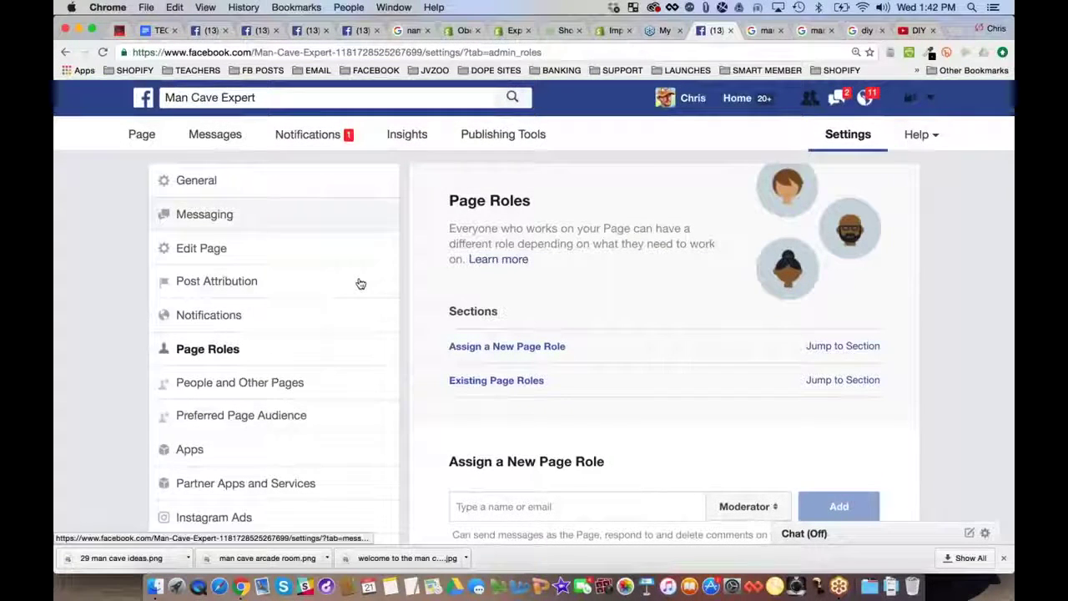
In the page's Messaging settings, switch Send Instant Replies to Yes and open the reply for editing
left_click(215, 216)
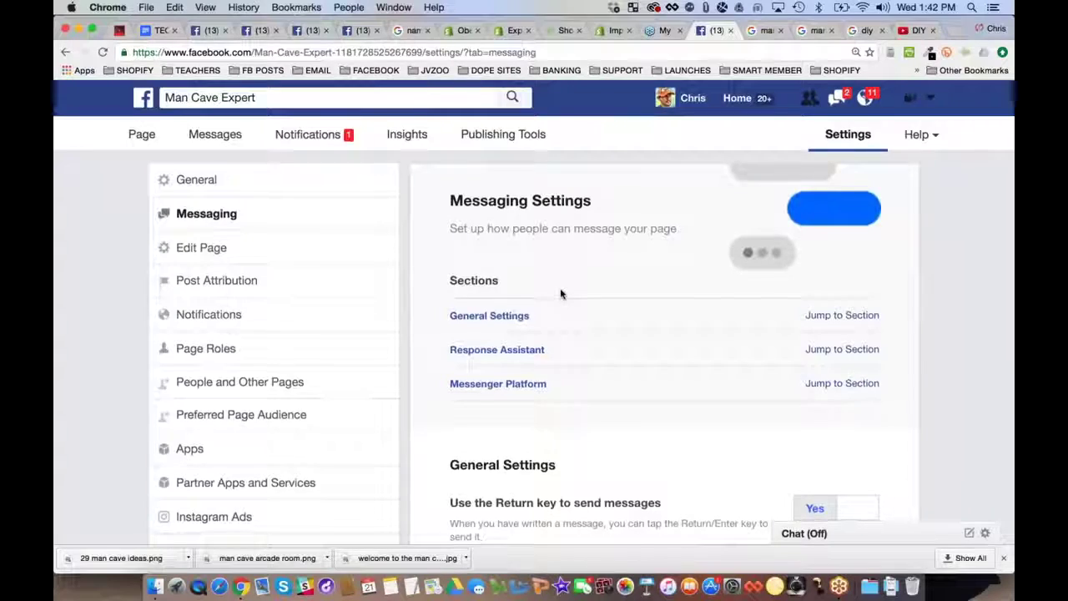
scroll(560, 292, "down", 5)
scroll(581, 346, "down", 10)
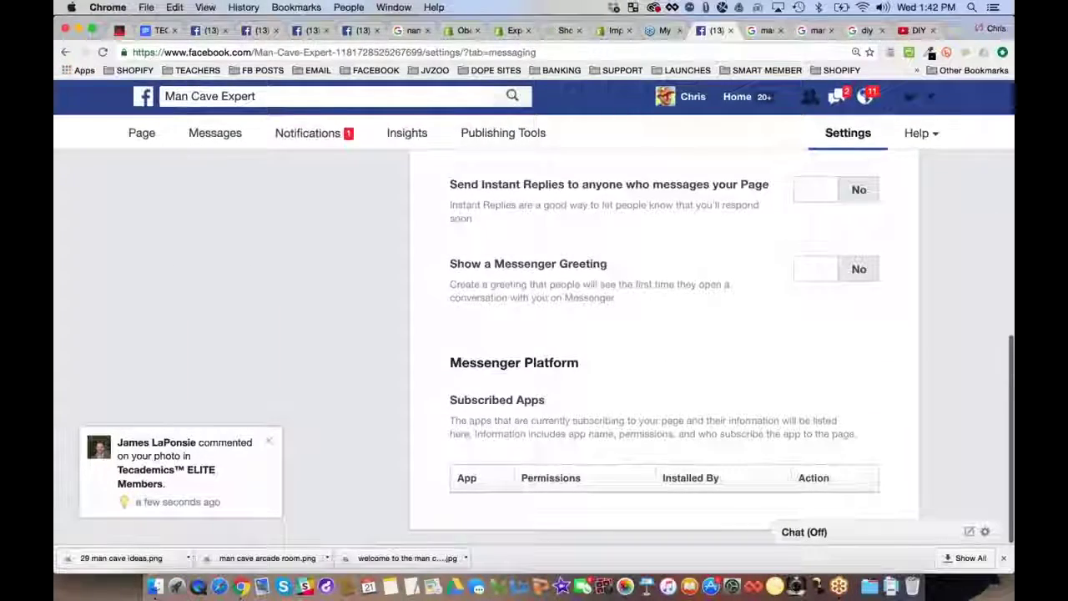
scroll(637, 220, "up", 1)
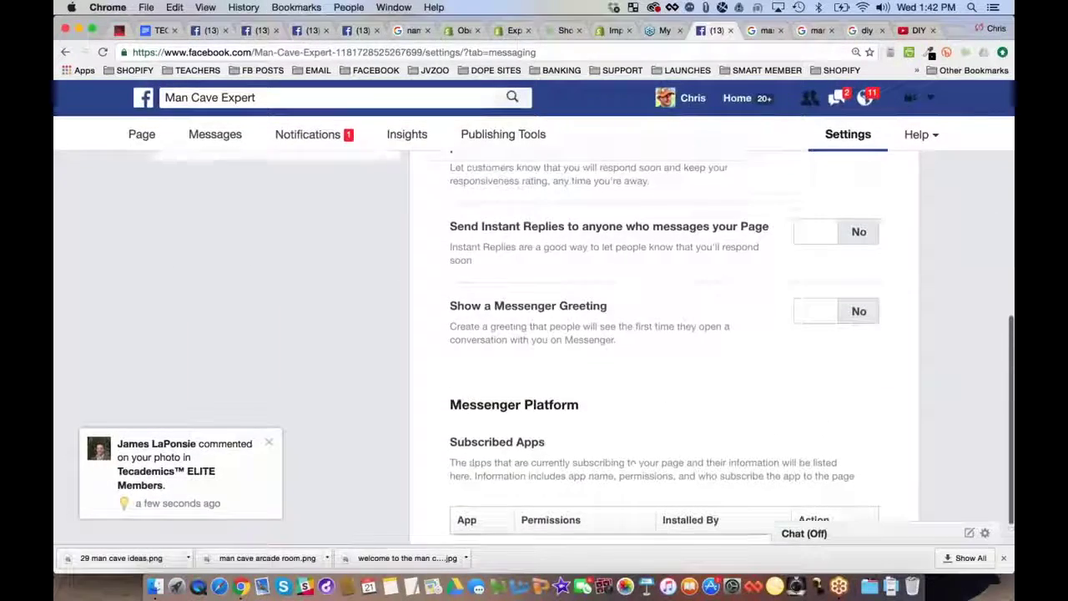
left_click(838, 232)
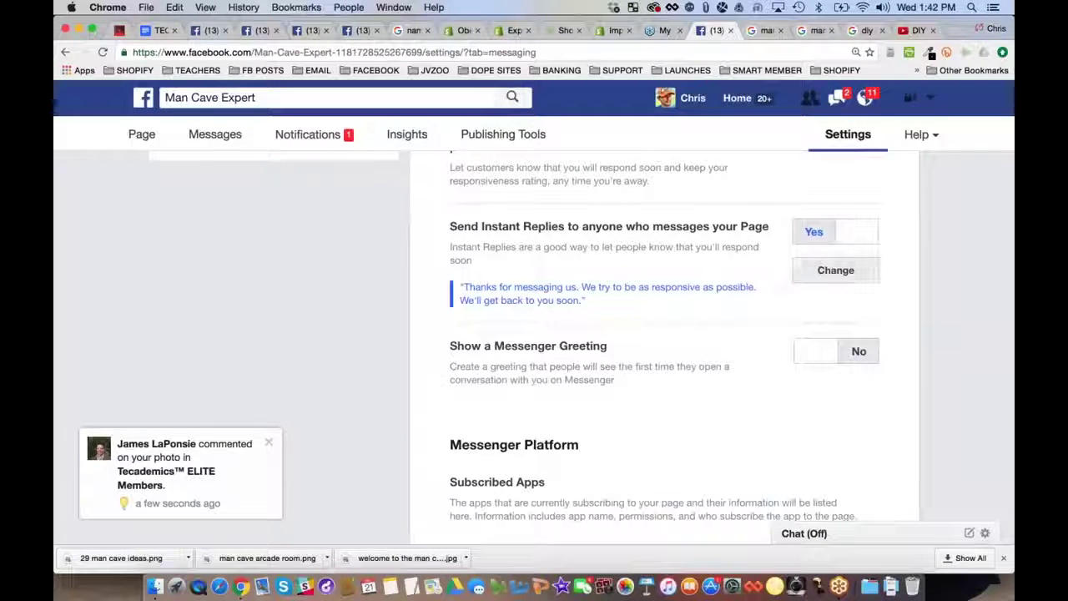
left_click(836, 269)
scroll(835, 270, "down", 5)
scroll(515, 295, "down", 1)
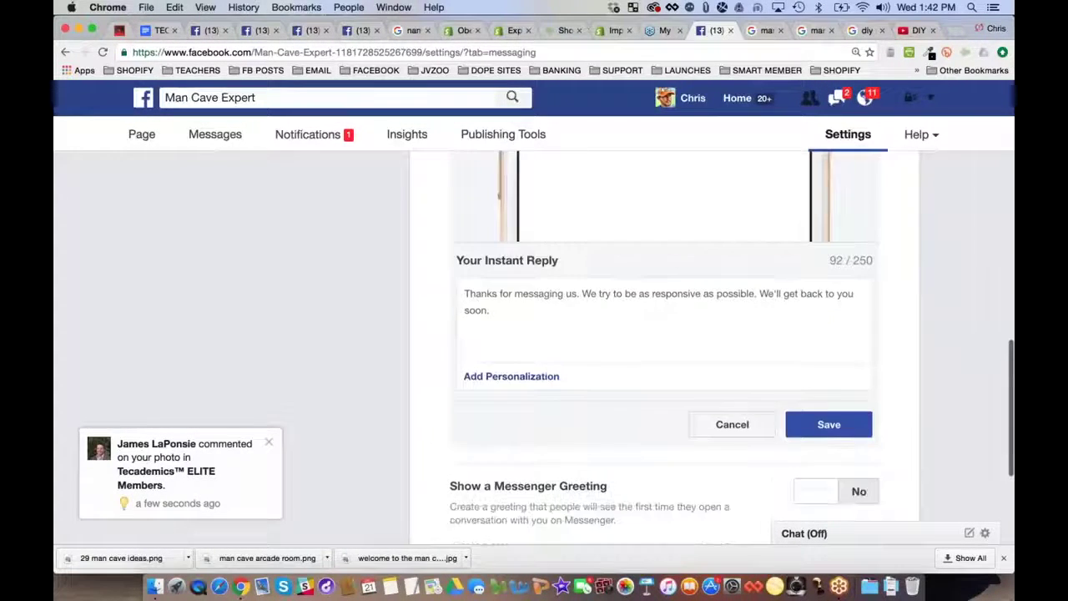
Replace the default reply with a thank-you pointing visitors to mancaveexpert.com for cool products and DIY ideas
triple_click(452, 282)
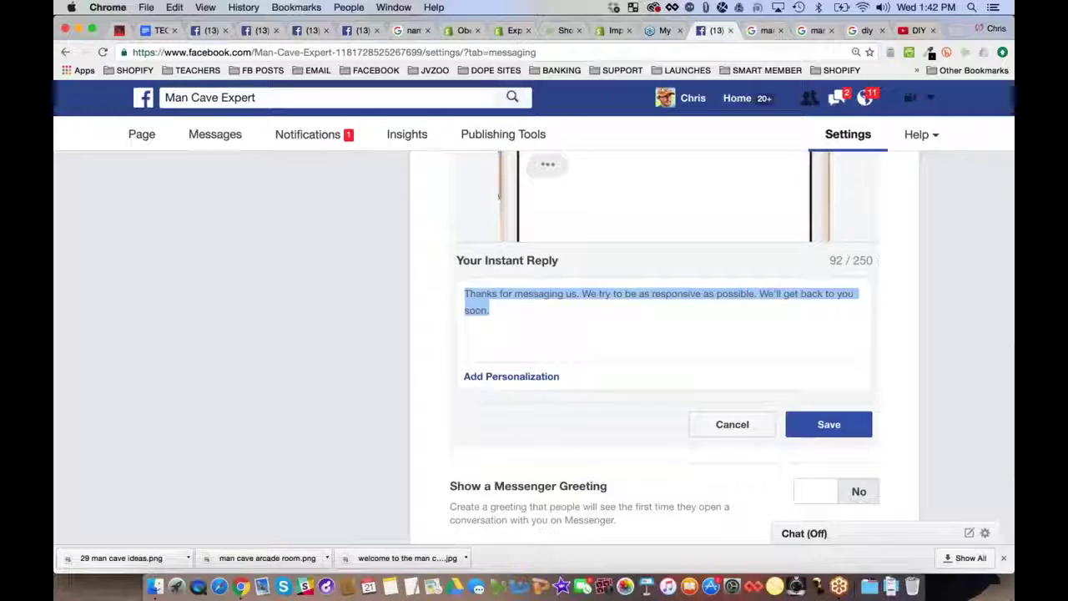
type("Thanks for con")
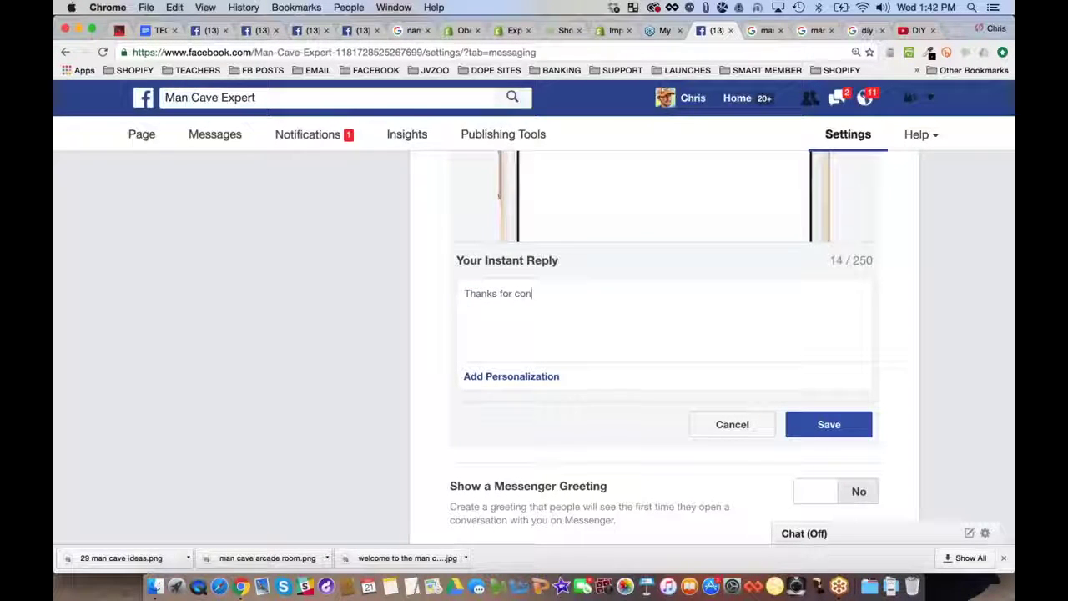
type("tac")
key("BackSpace")
type("cting")
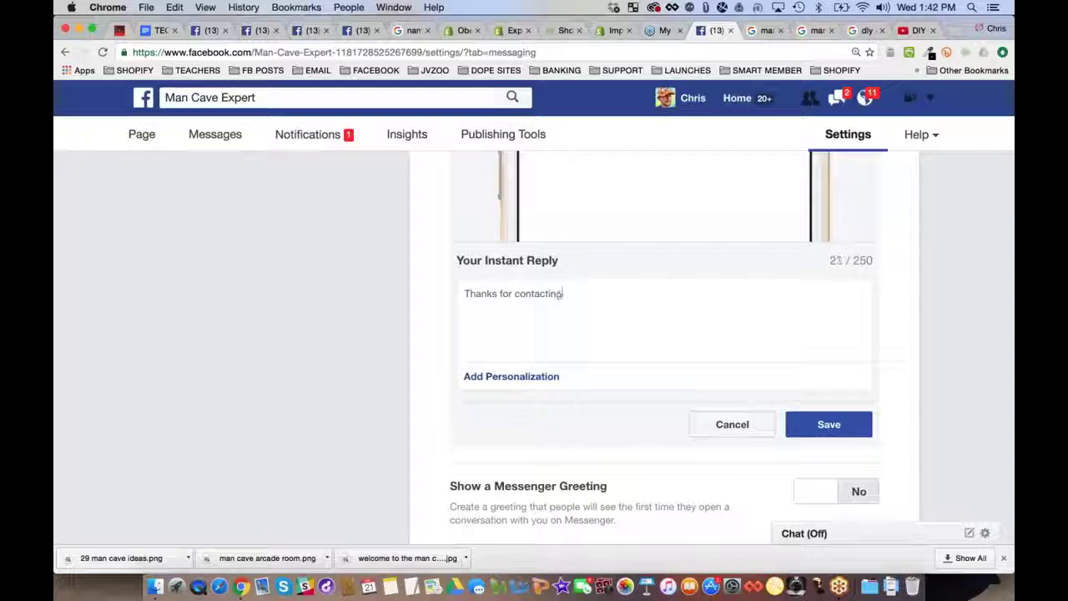
type(" the man cave exp")
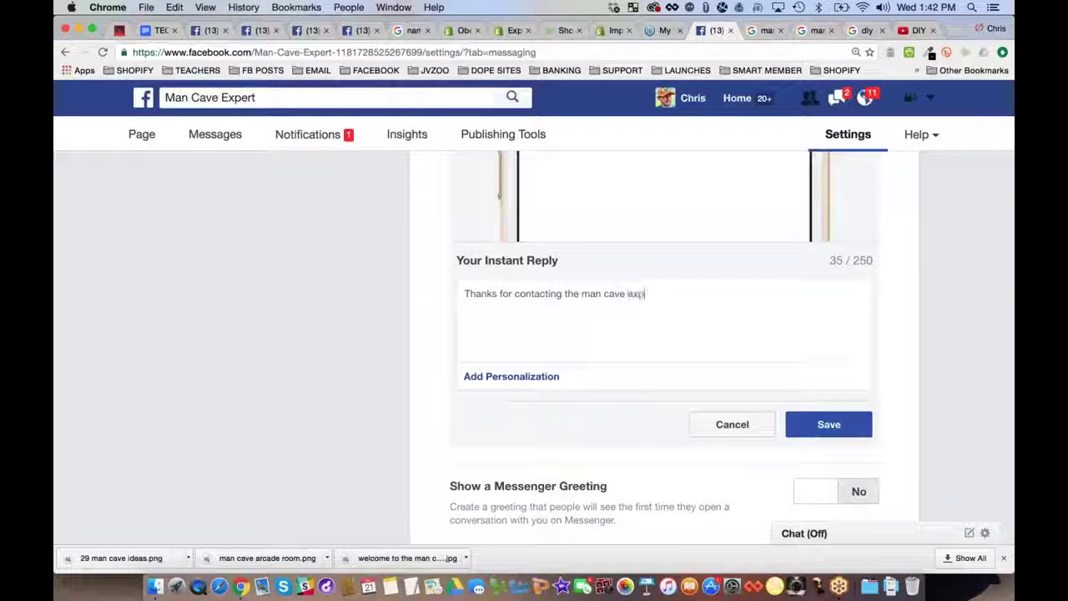
type("oer")
key("BackSpace")
key("BackSpace")
key("BackSpace")
type("ert. ")
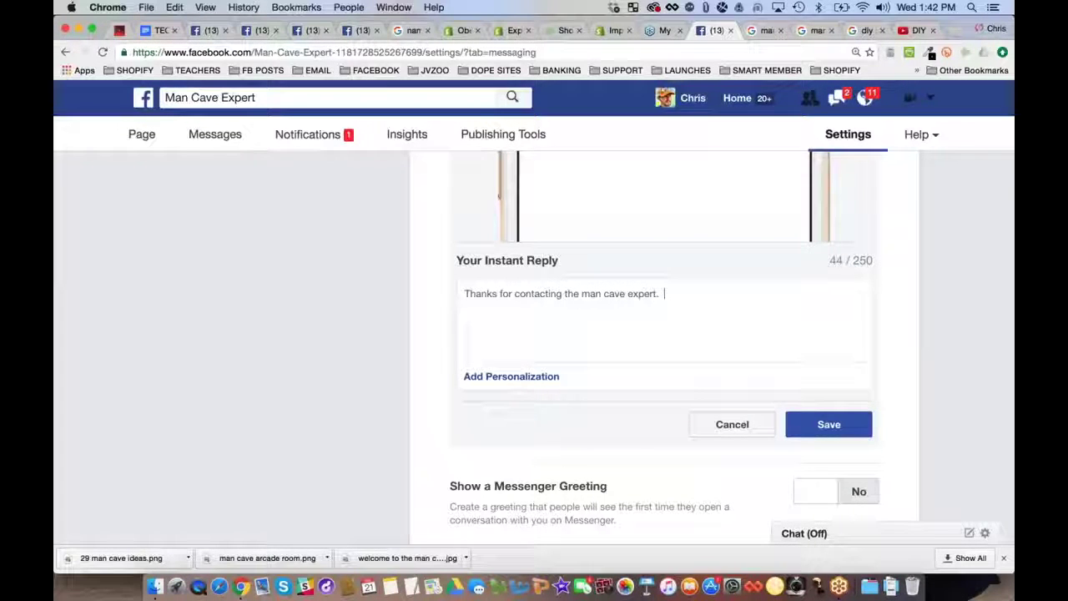
type(" We will reply as soon a")
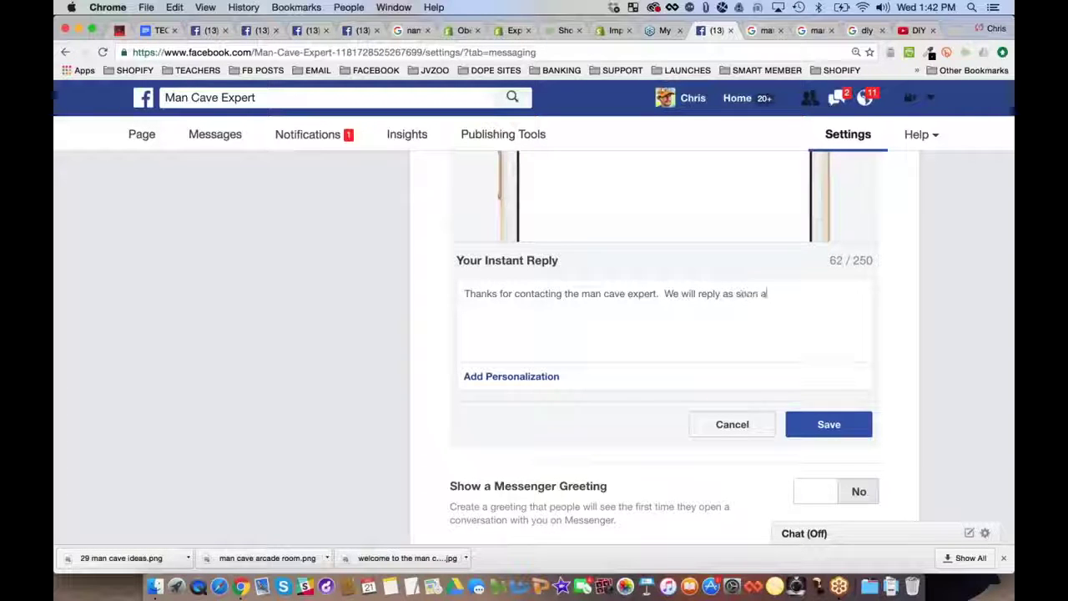
type("  F")
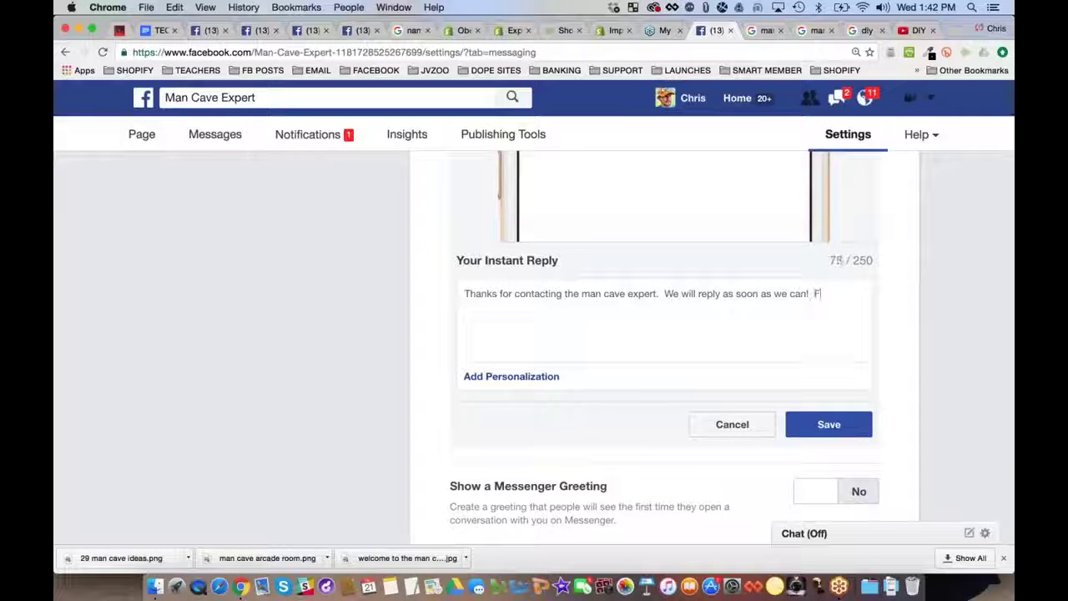
type("or now, please visit")
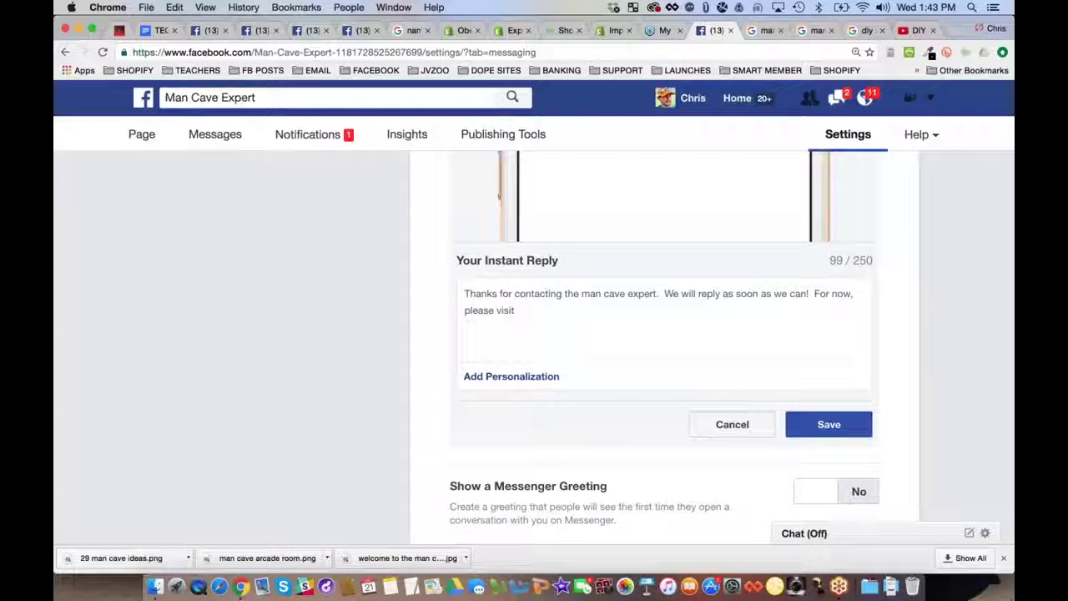
type(" our web")
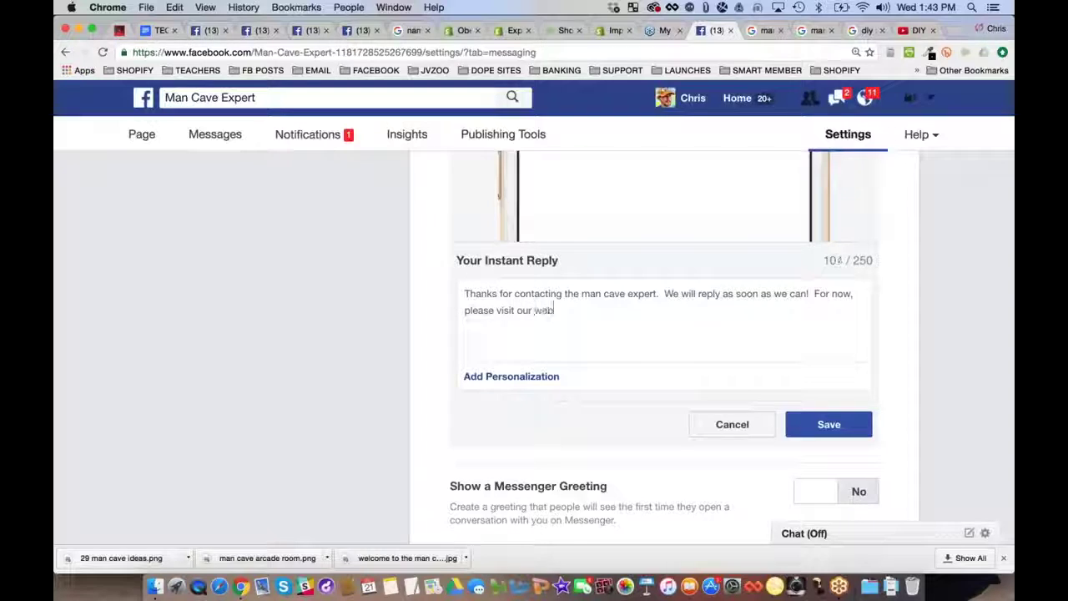
type("site at t")
type("ttp:")
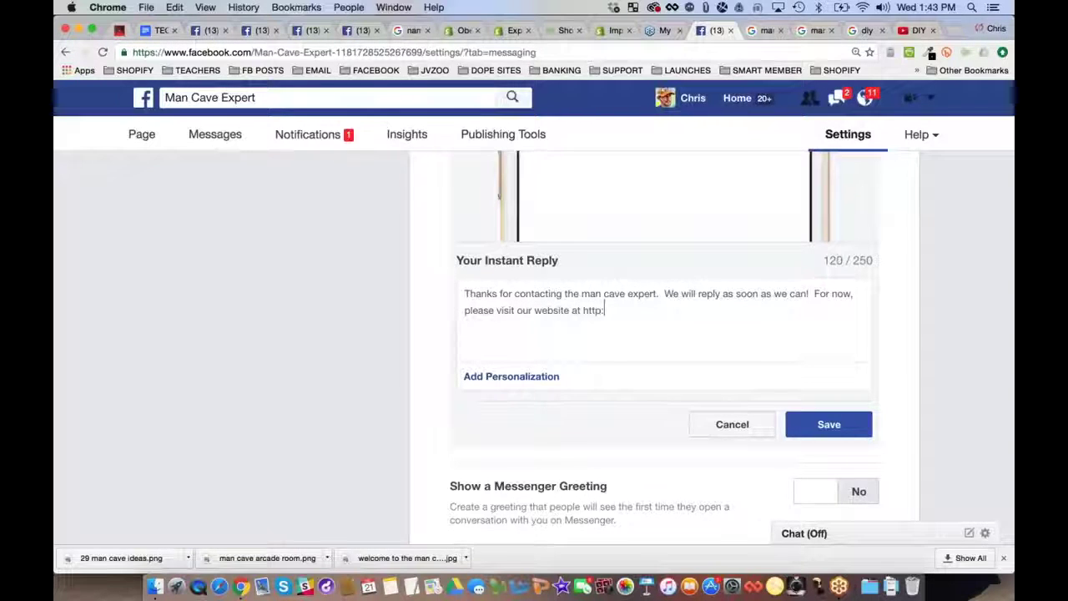
type("//mancaveexpo")
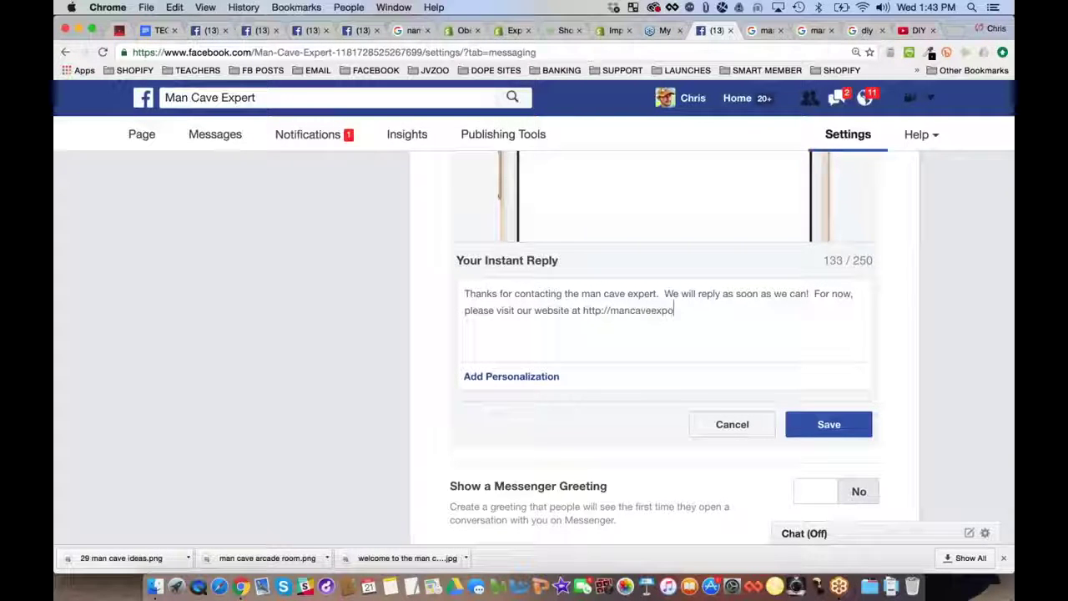
type("rt")
key("BackSpace")
key("BackSpace")
key("BackSpace")
type("ert.com")
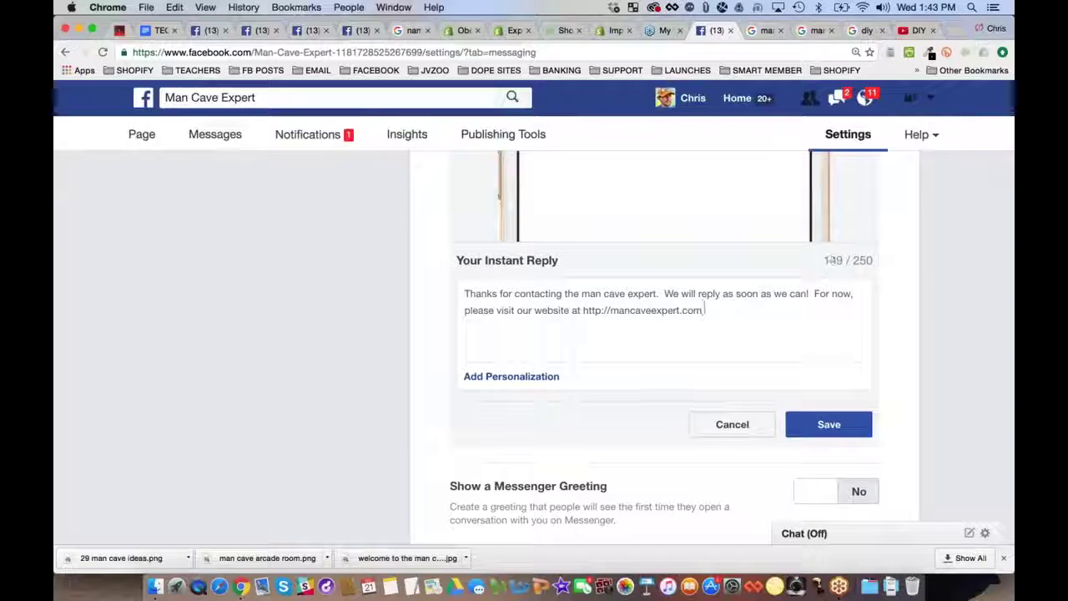
type(" for co")
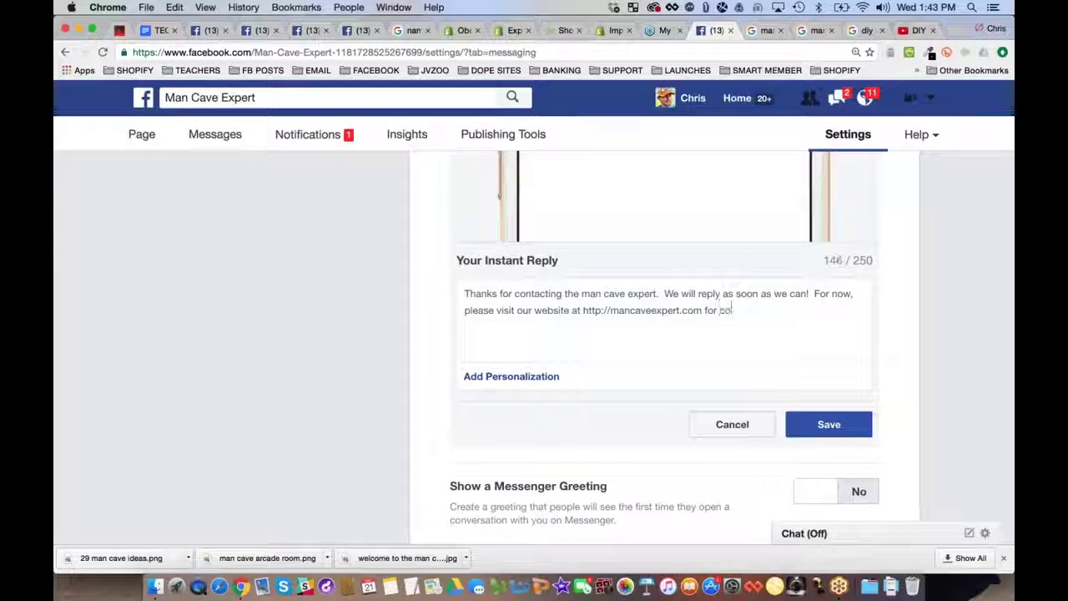
type("ol products and")
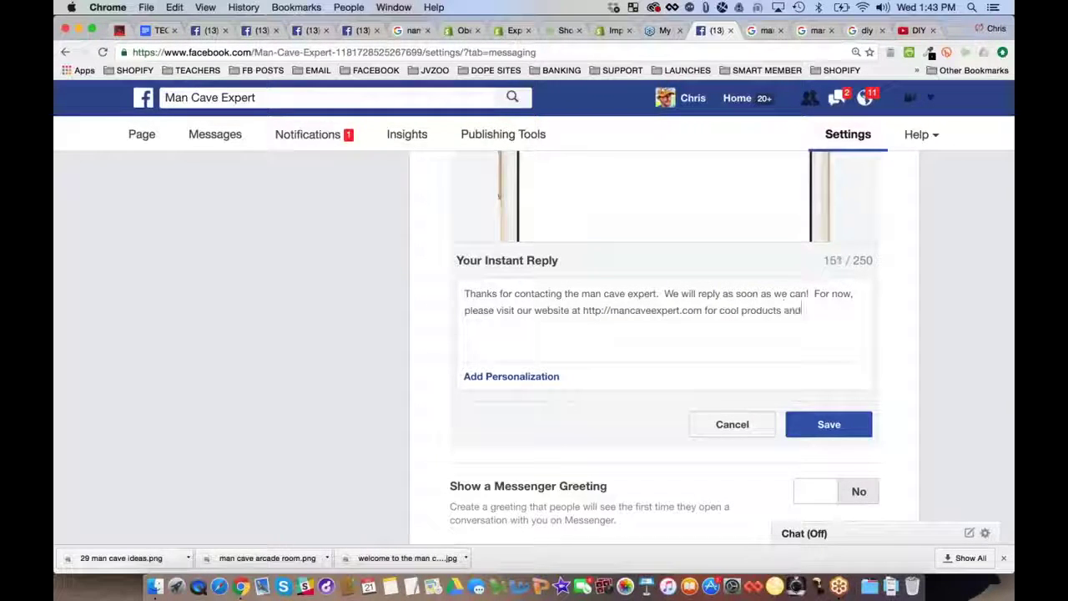
type(" DIY ideas.")
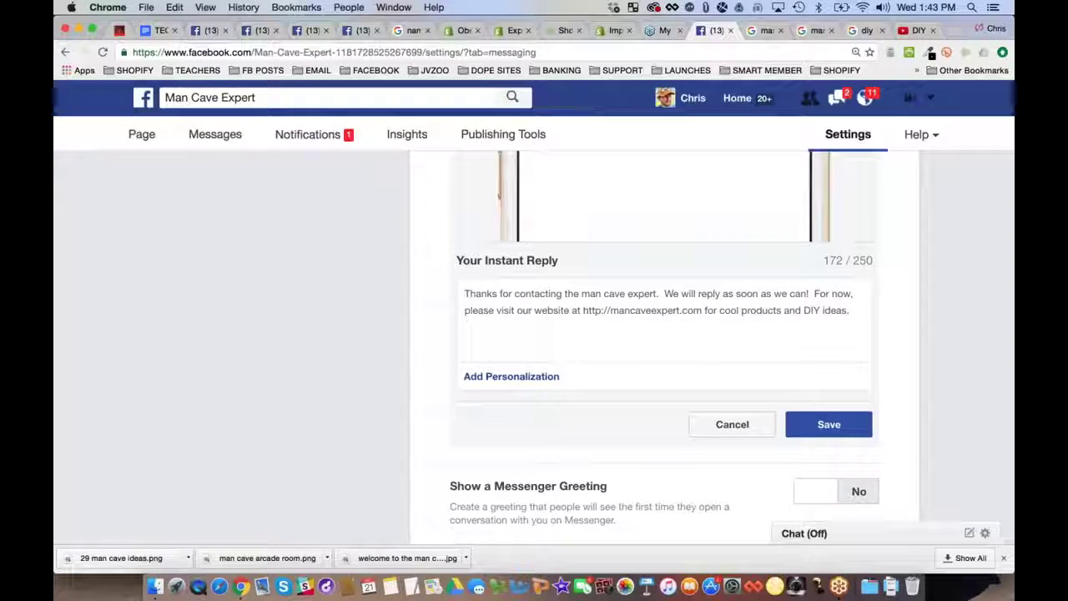
key("Return")
key("Return")
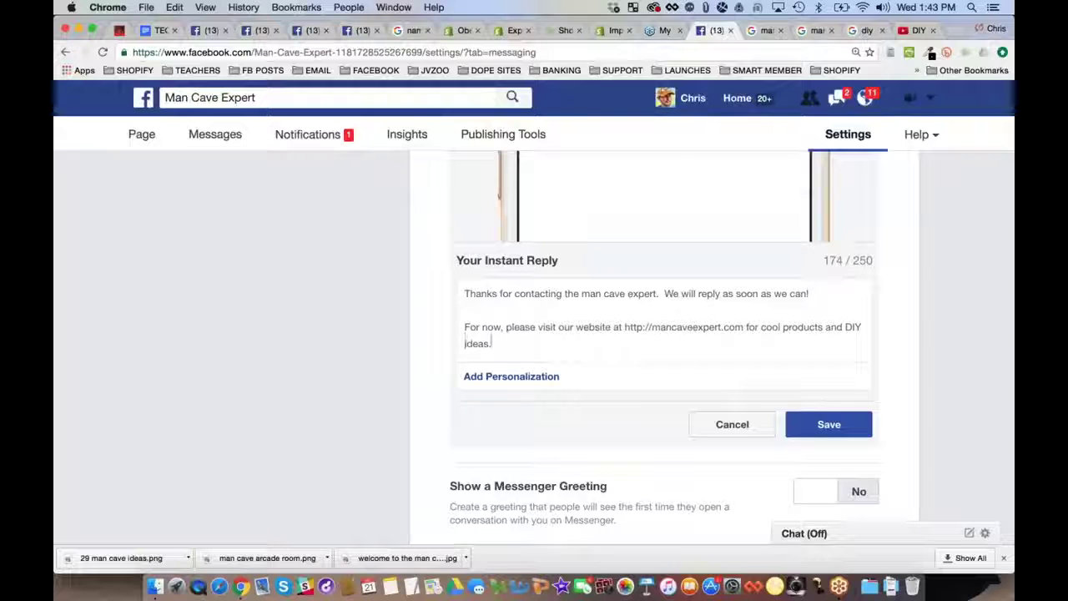
key("Return")
key("Return")
Add a line sending support-related questions to the support e-mail address, dropping the leading 'Also,'
type("Also, if it'")
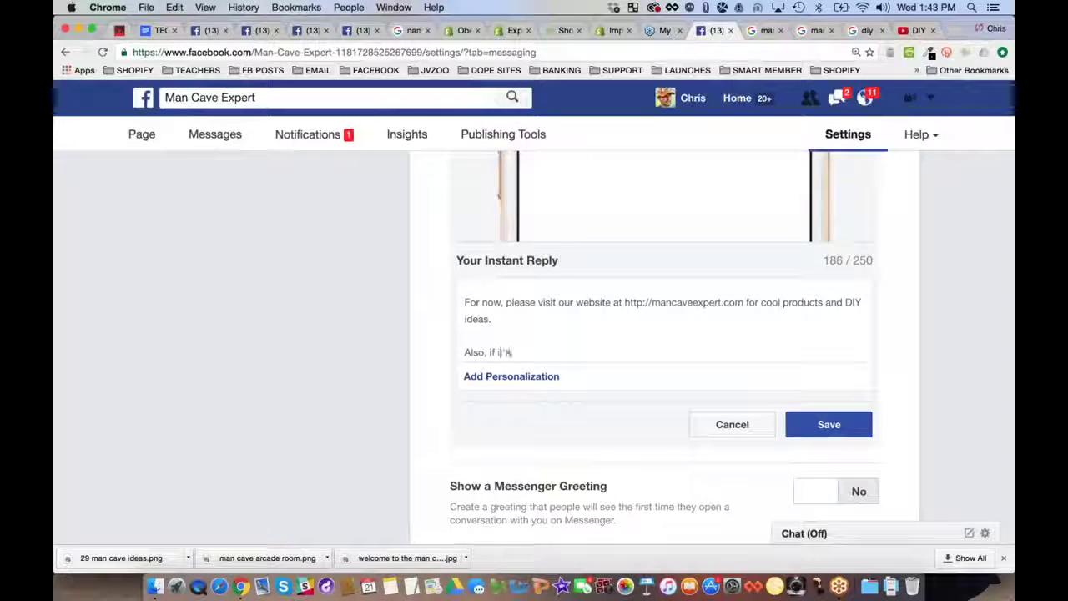
type("s a support relate")
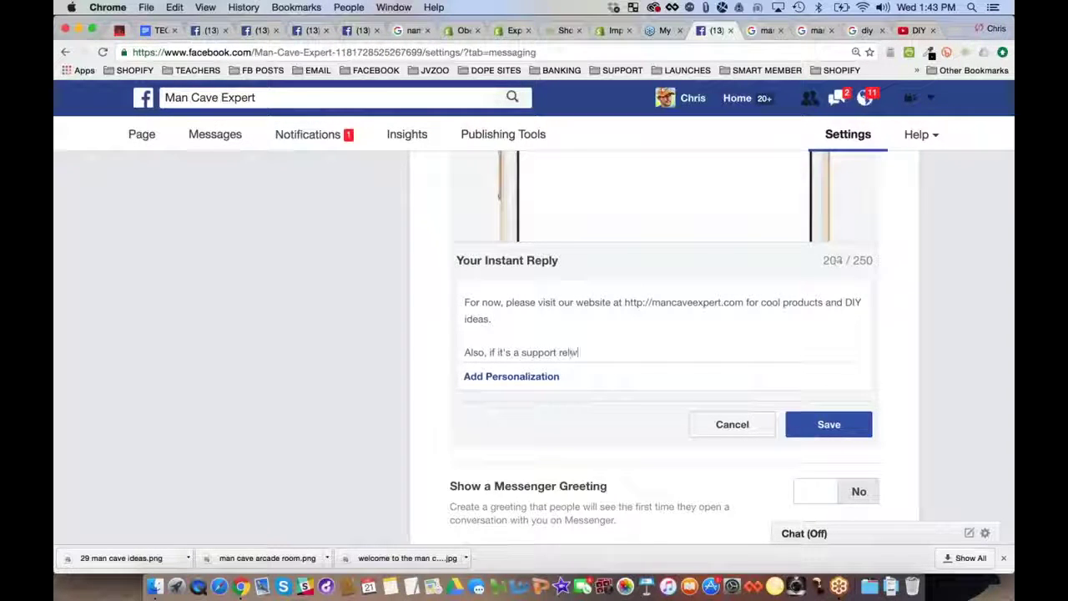
type("d question, ")
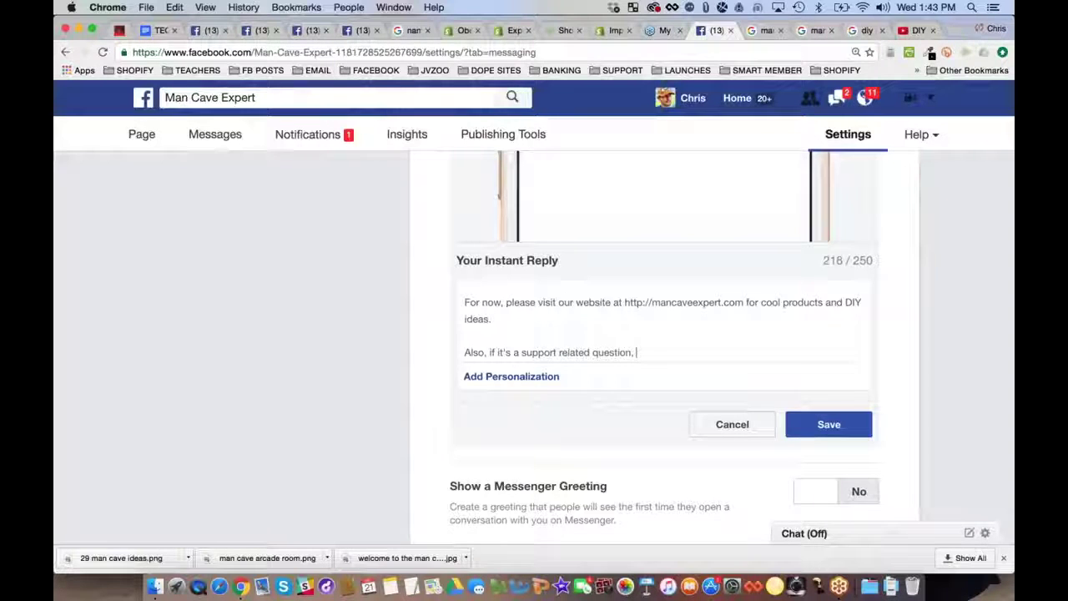
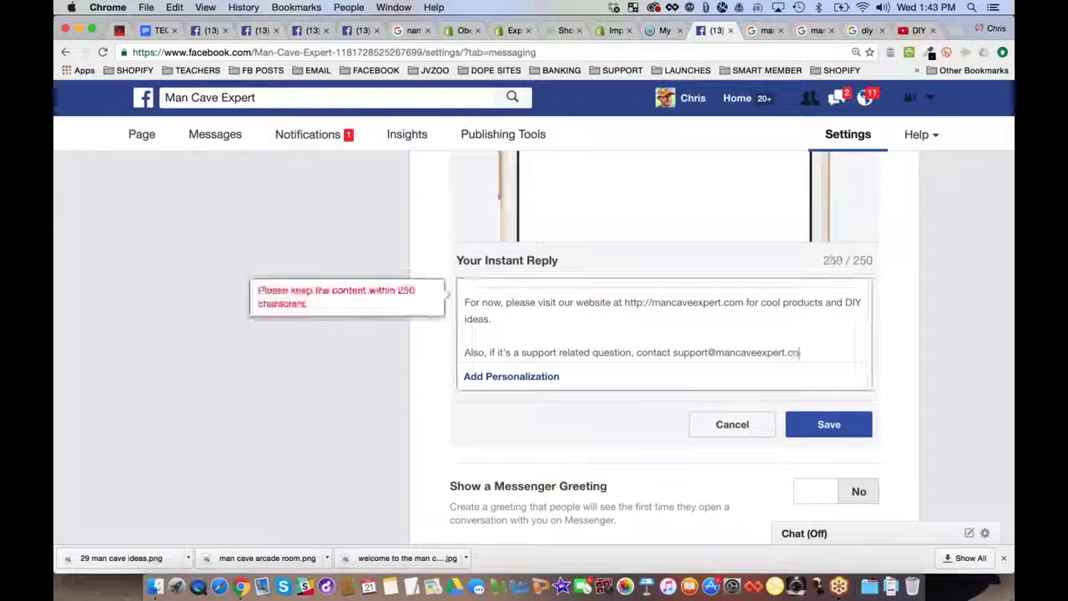
double_click(643, 352)
left_click(512, 353)
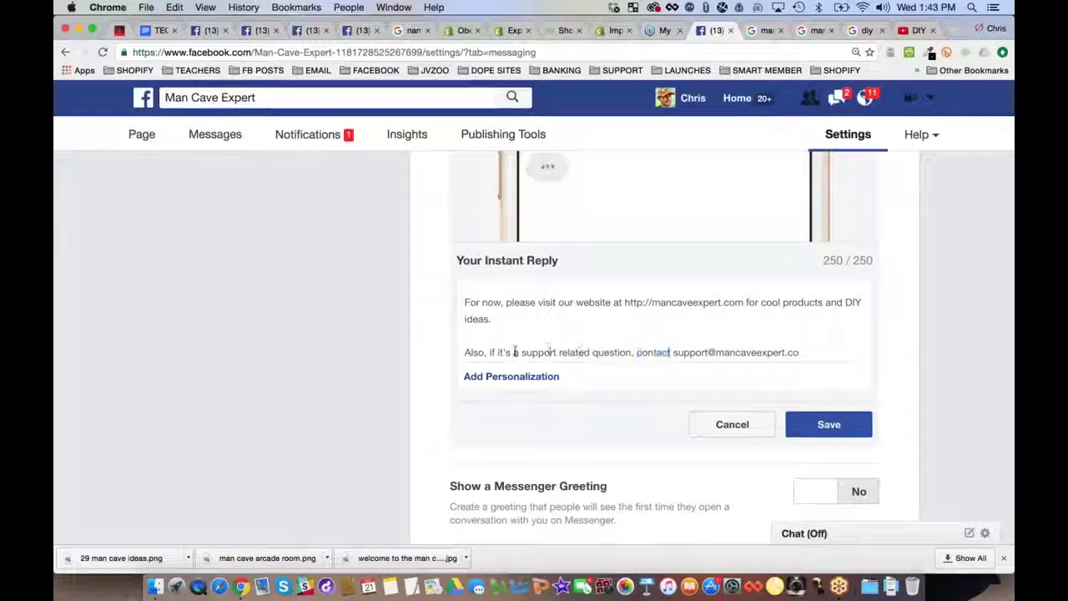
left_click(486, 352)
key("BackSpace")
key("BackSpace")
key("BackSpace")
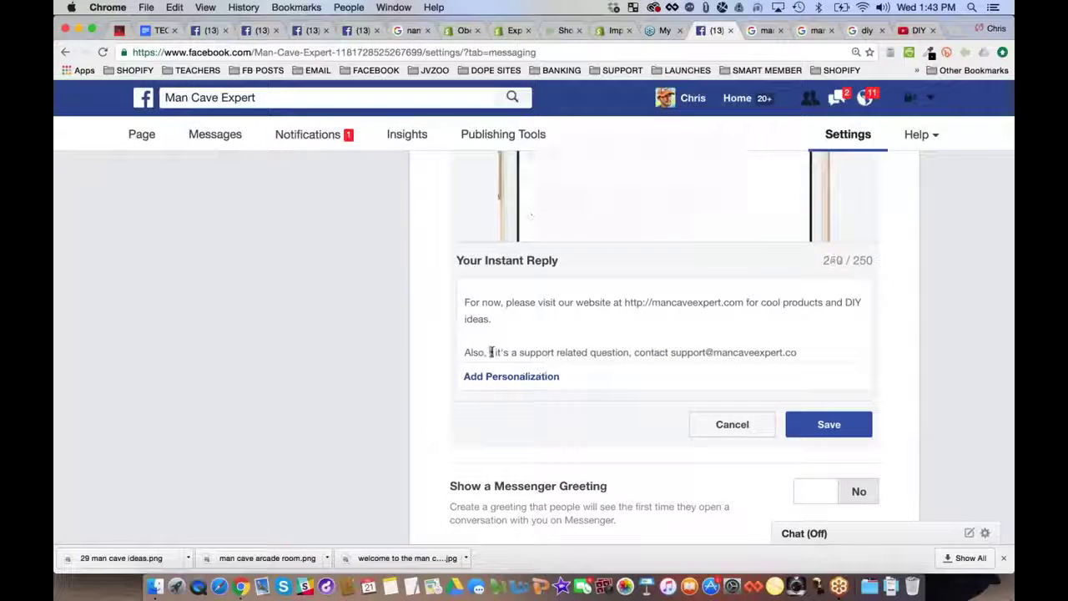
key("BackSpace")
key("BackSpace")
key("BackSpace")
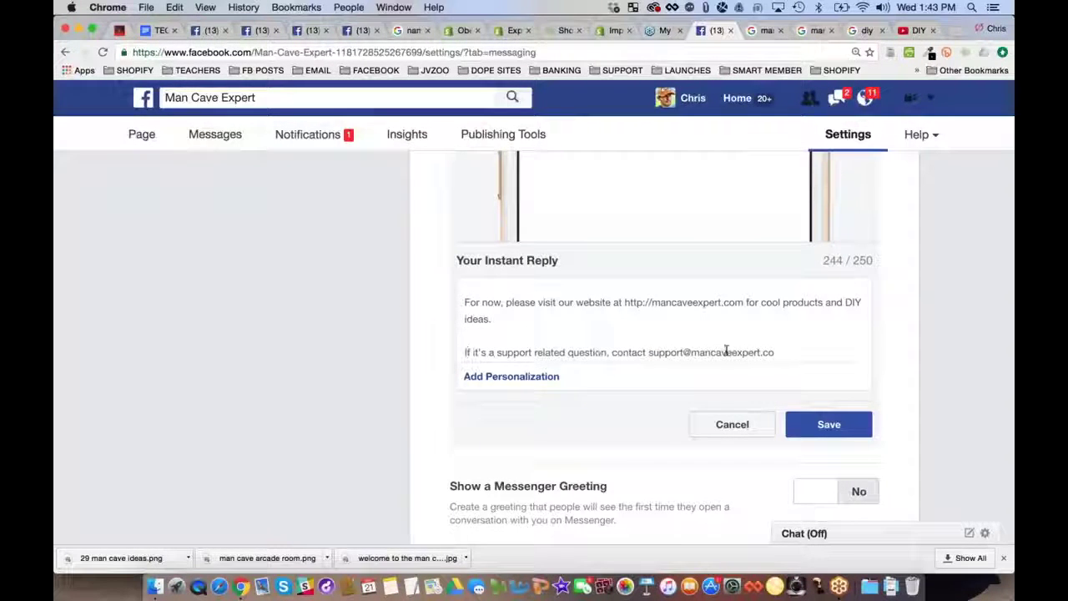
left_click(796, 352)
type("m")
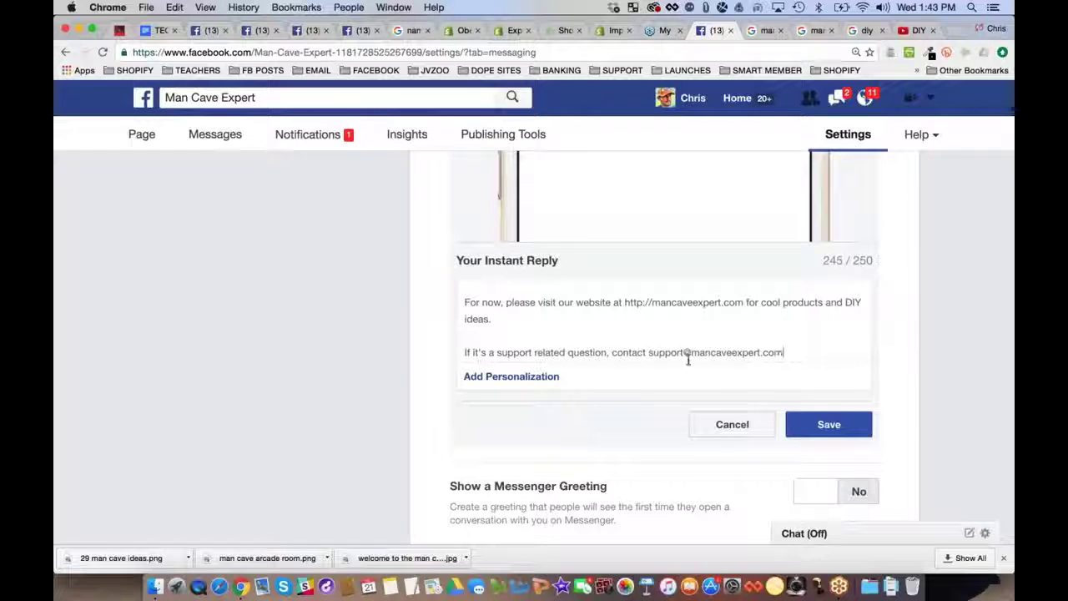
left_click_drag(692, 352, 784, 352)
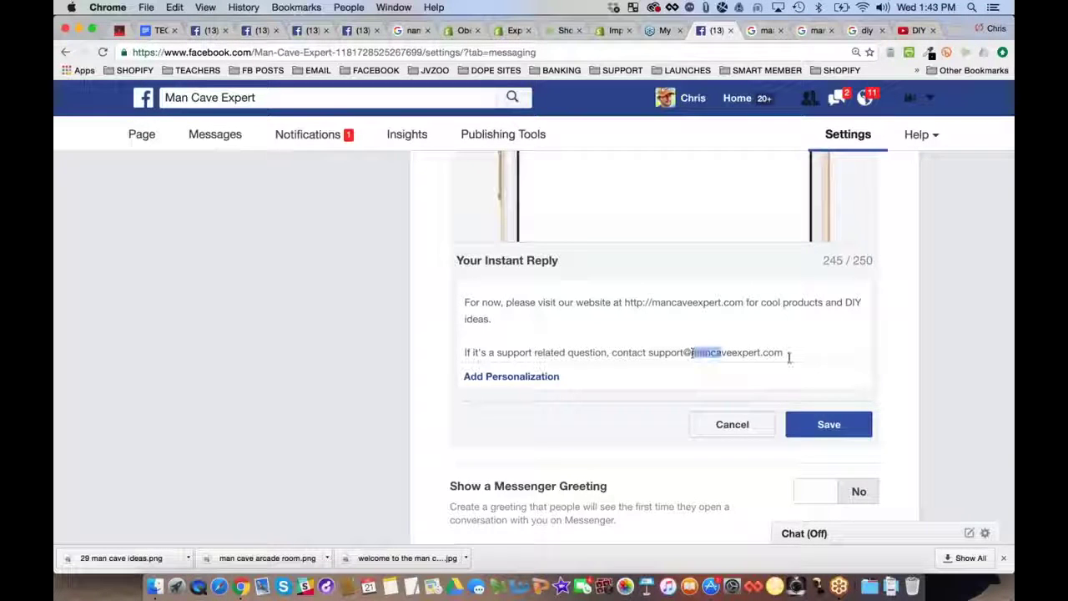
left_click_drag(649, 352, 785, 351)
Save the new instant reply and scroll back to the top of the Messaging settings
left_click(900, 275)
scroll(900, 275, "up", 2)
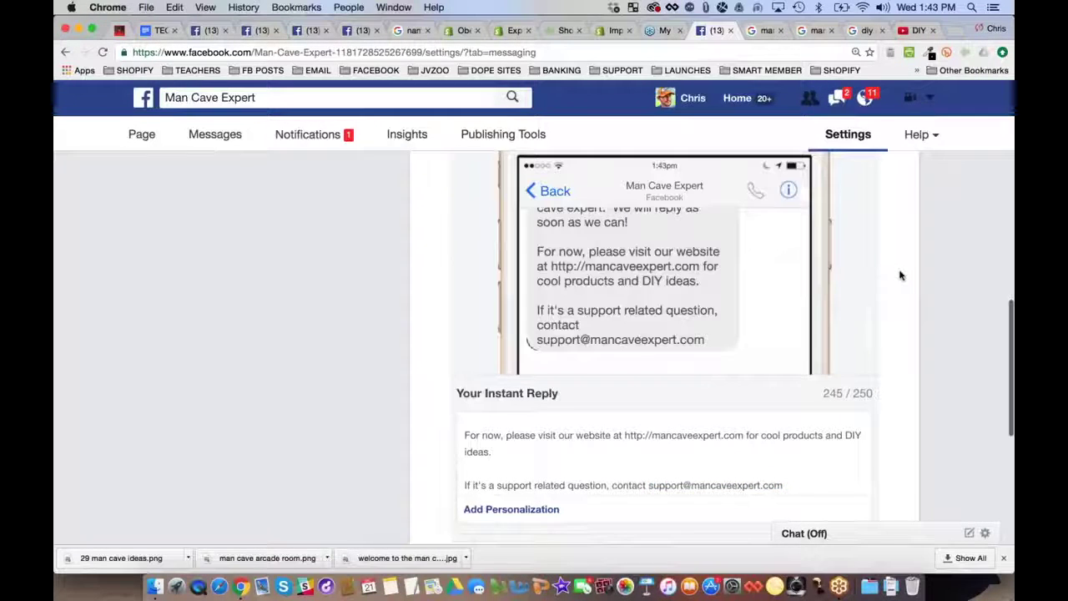
scroll(900, 275, "up", 2)
scroll(900, 275, "up", 1)
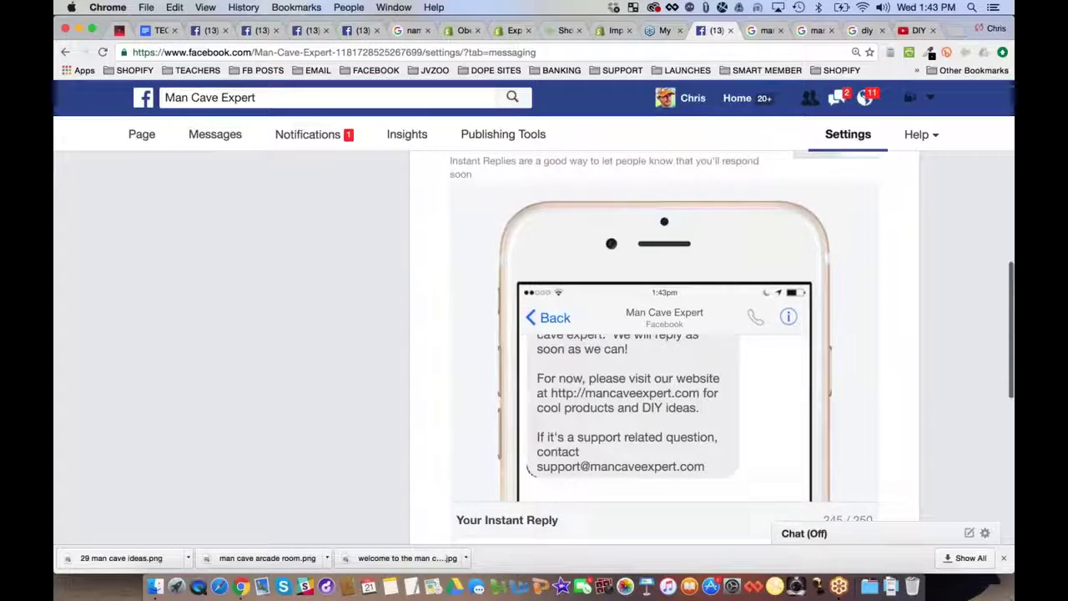
scroll(900, 275, "down", 1)
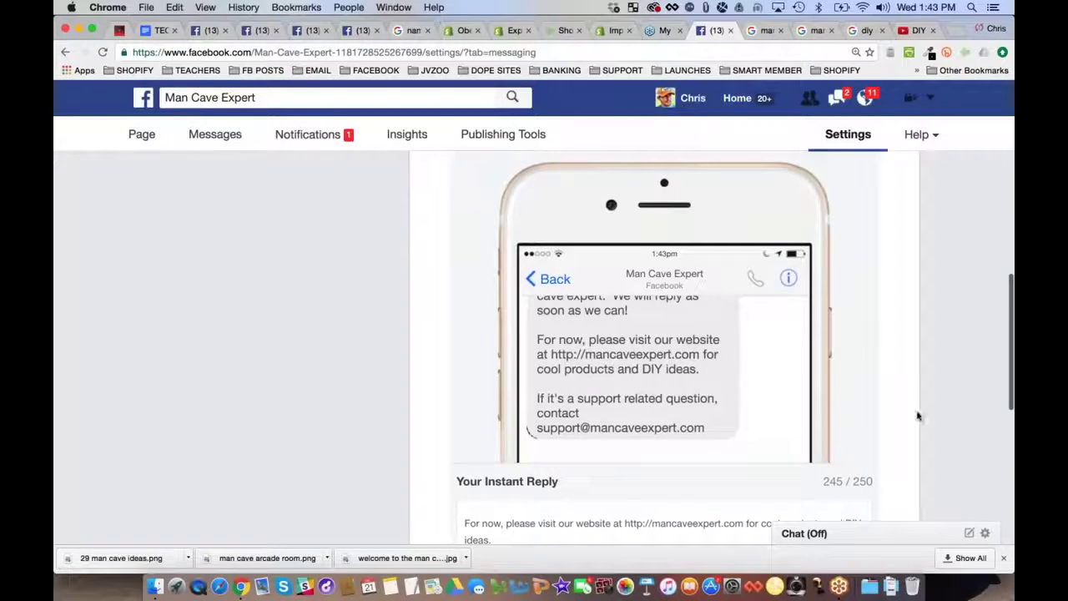
scroll(918, 416, "down", 5)
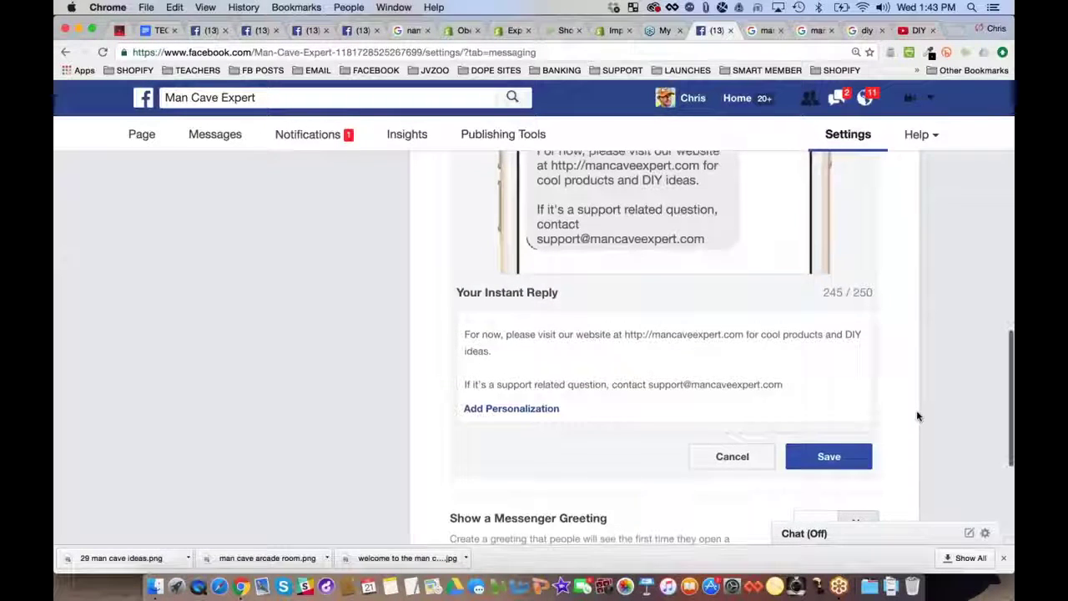
scroll(917, 416, "up", 1)
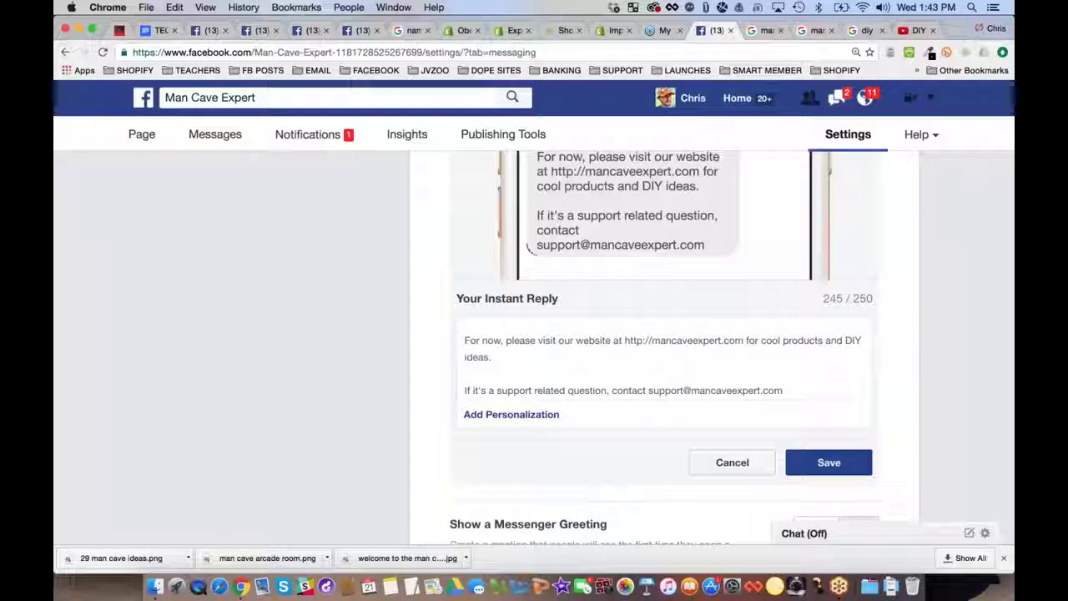
left_click(829, 462)
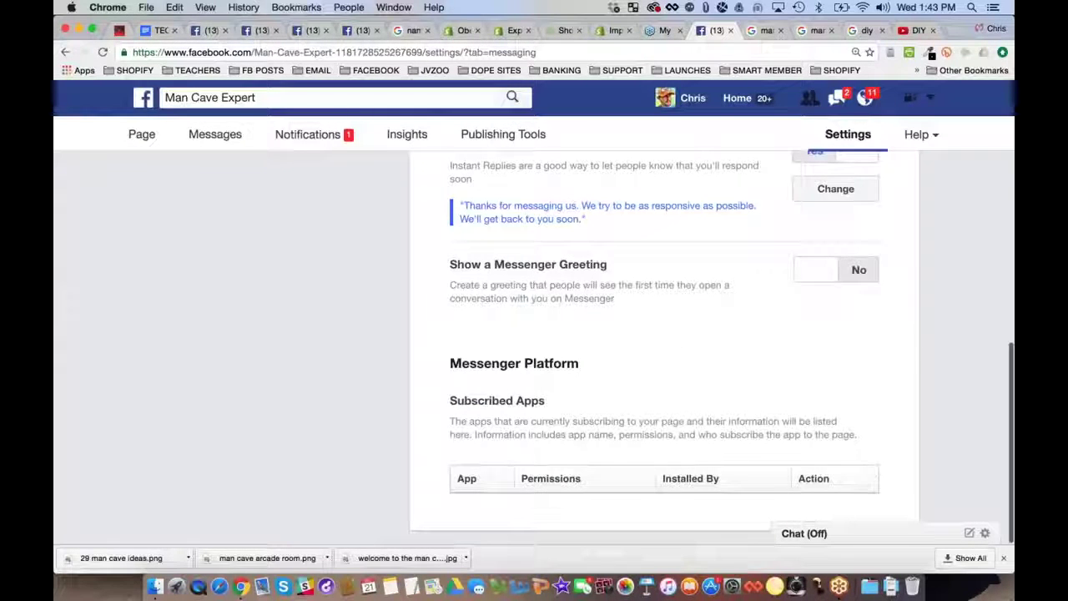
scroll(913, 342, "up", 8)
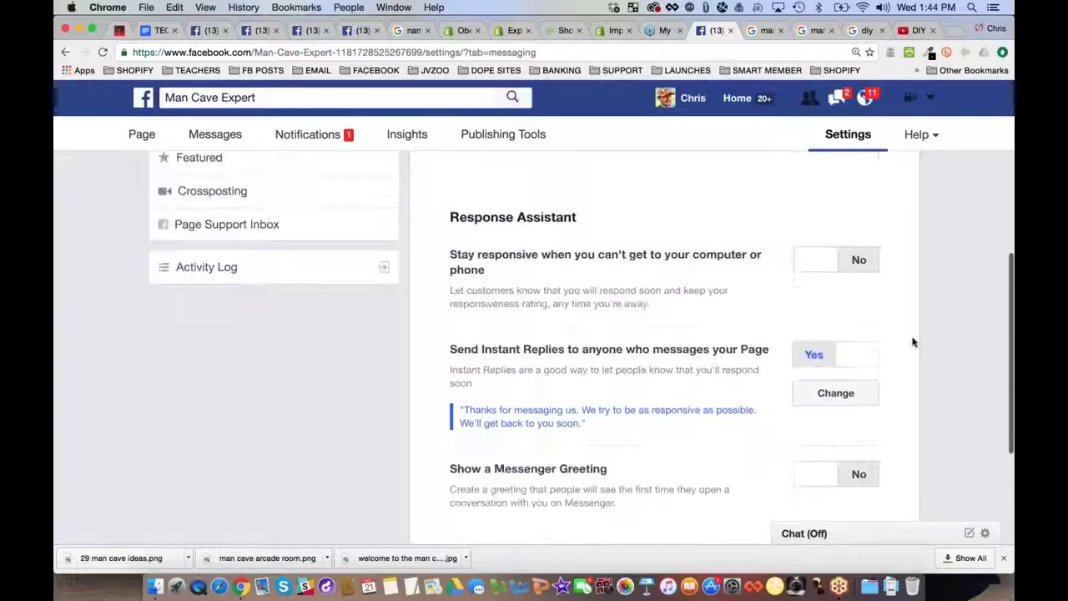
scroll(913, 342, "up", 6)
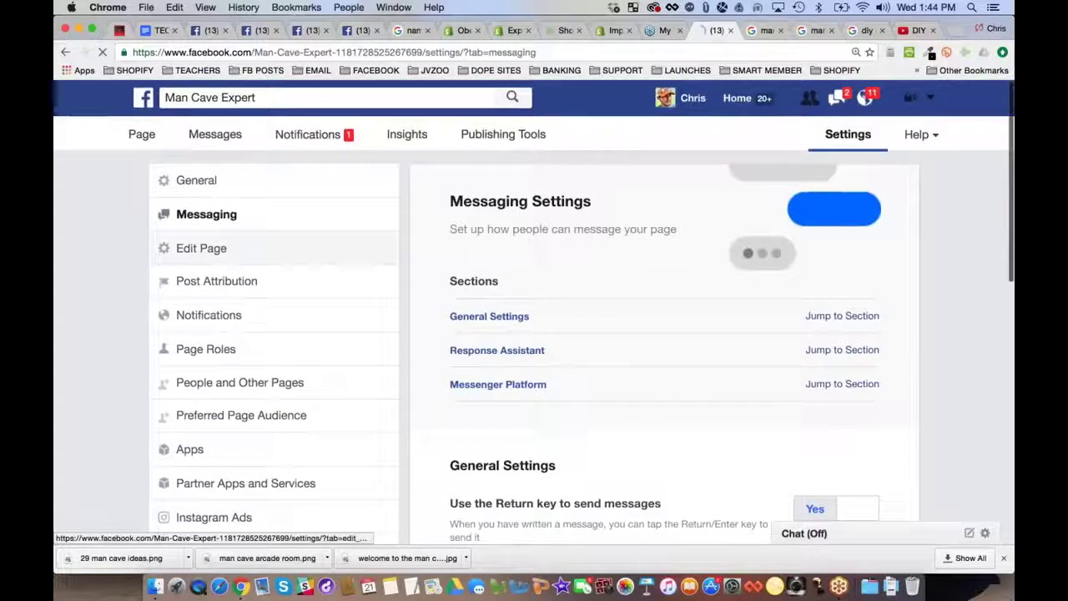
Browse the Edit Page settings and Publishing Tools, ending on the last-7-days Insights Page Summary
left_click(202, 248)
scroll(709, 291, "down", 10)
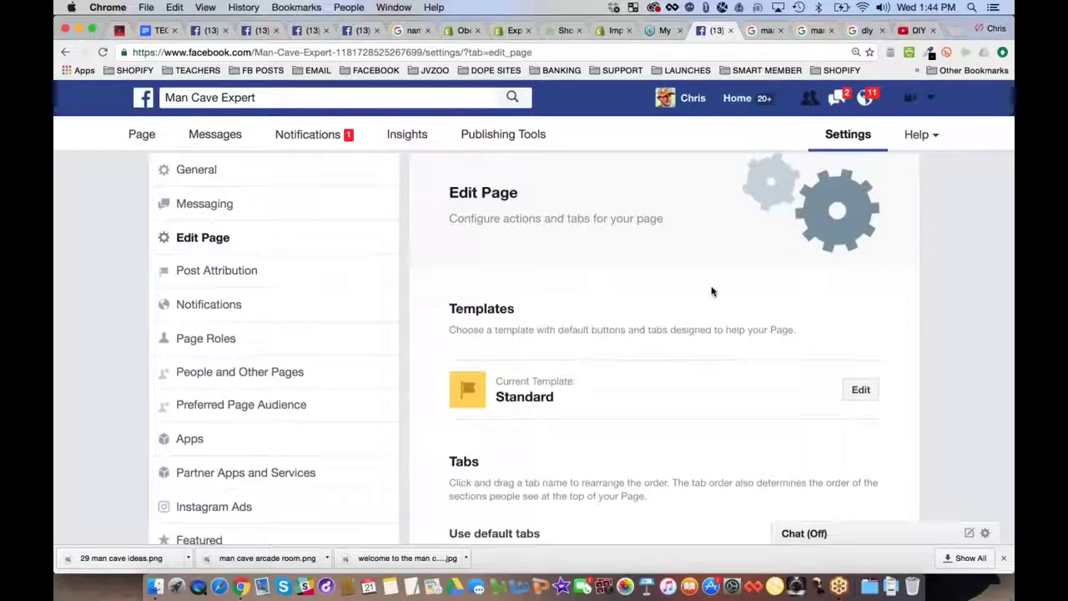
scroll(712, 291, "up", 10)
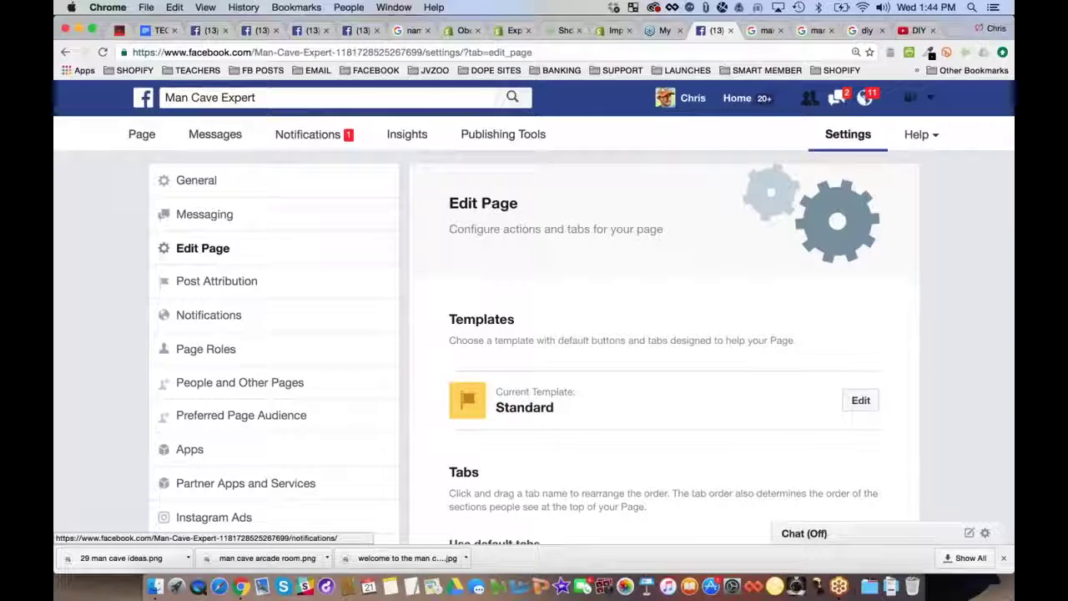
left_click(493, 133)
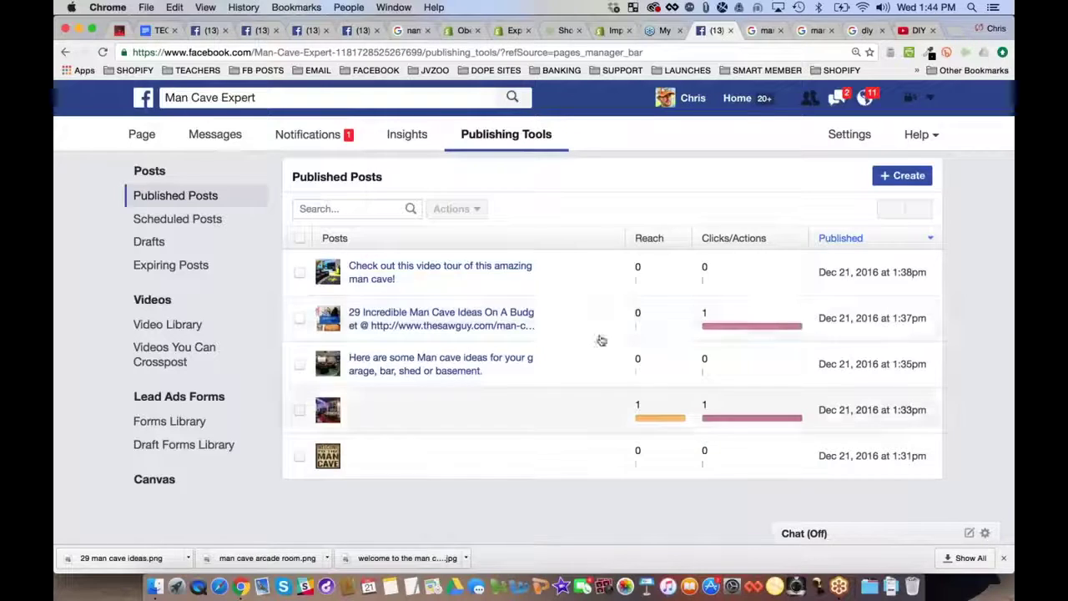
left_click(413, 136)
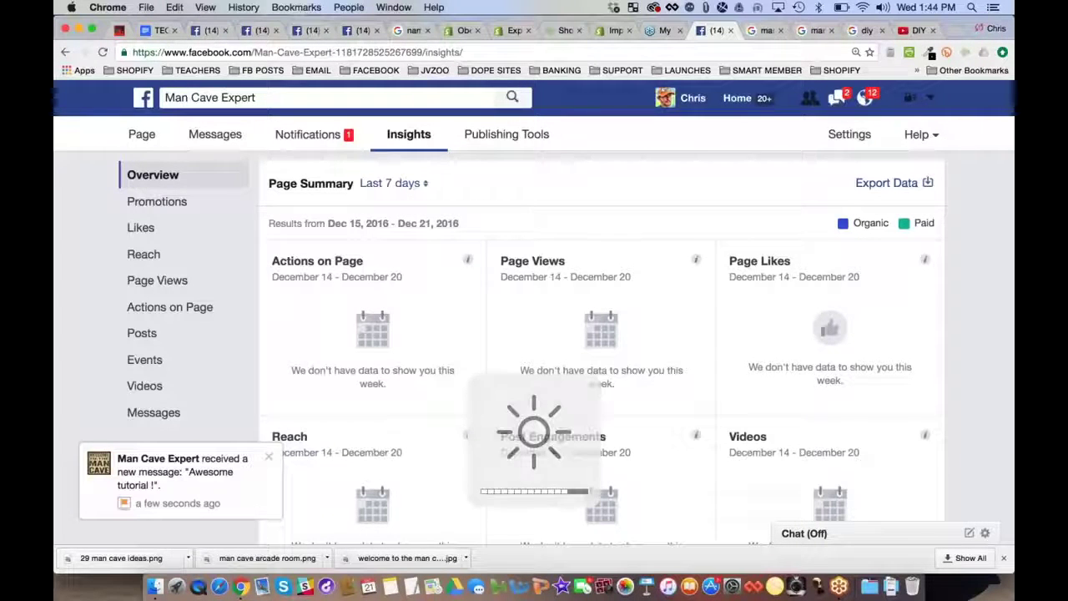
Return to the Man Cave Expert timeline, close the new-message notification, and scroll through the posts
left_click(142, 135)
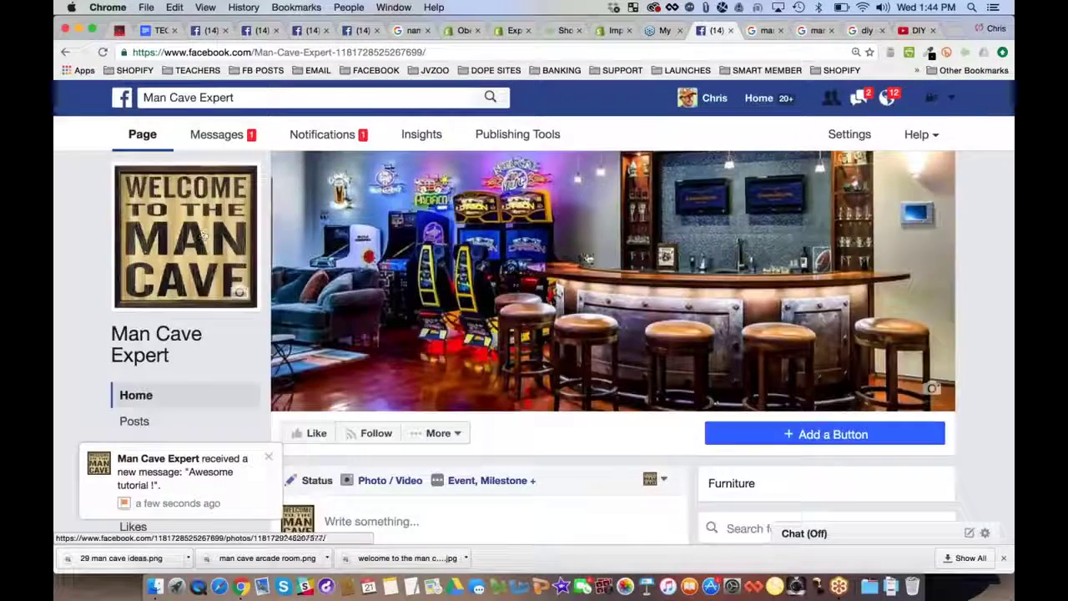
scroll(595, 256, "down", 1)
scroll(595, 256, "down", 5)
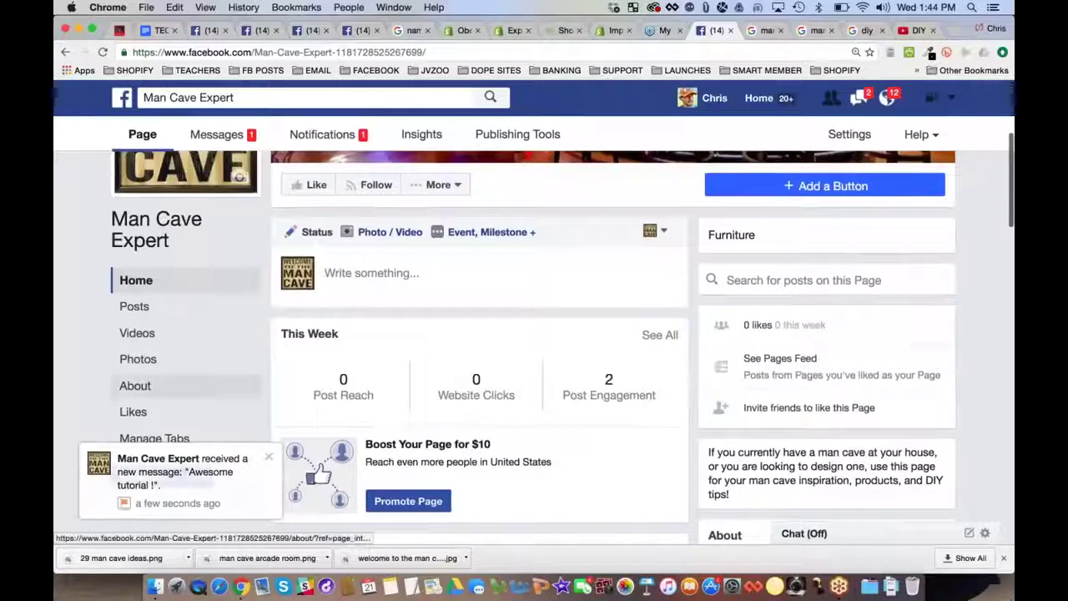
left_click(269, 456)
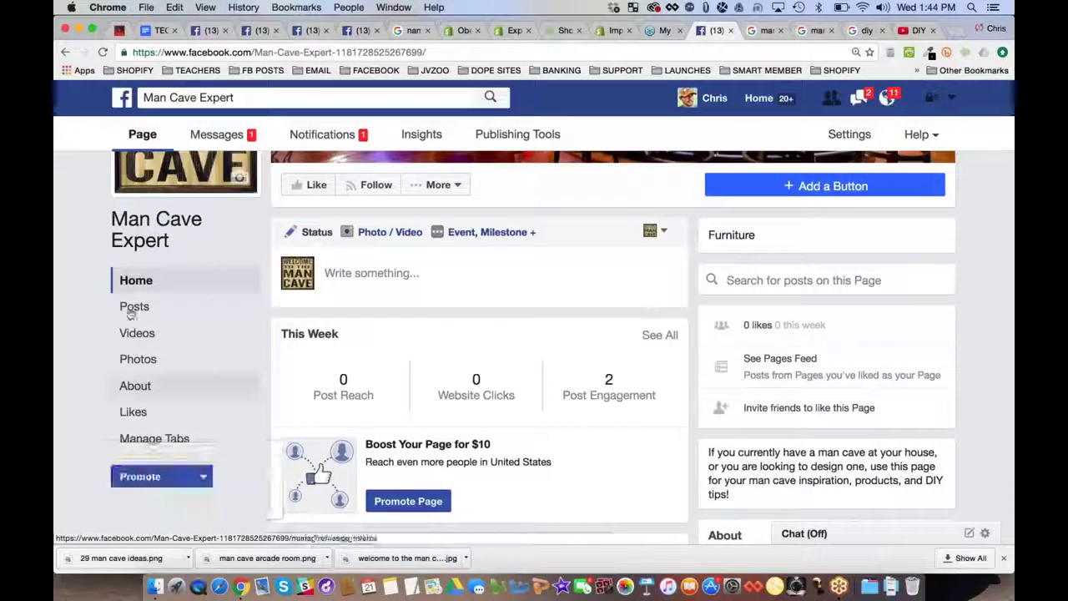
scroll(555, 348, "down", 5)
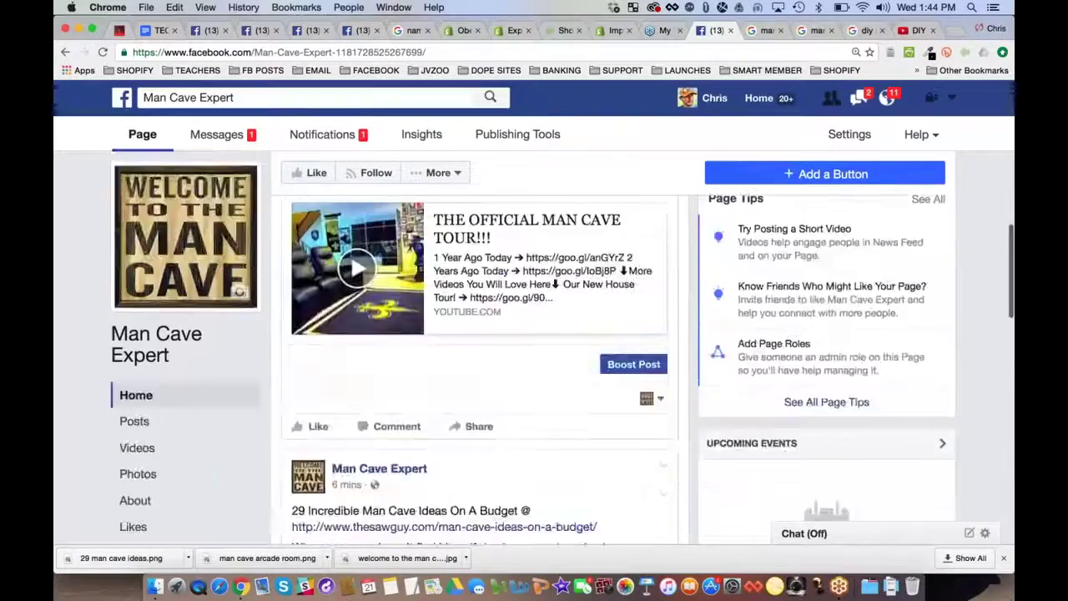
scroll(534, 333, "up", 10)
scroll(390, 308, "down", 7)
scroll(389, 307, "up", 3)
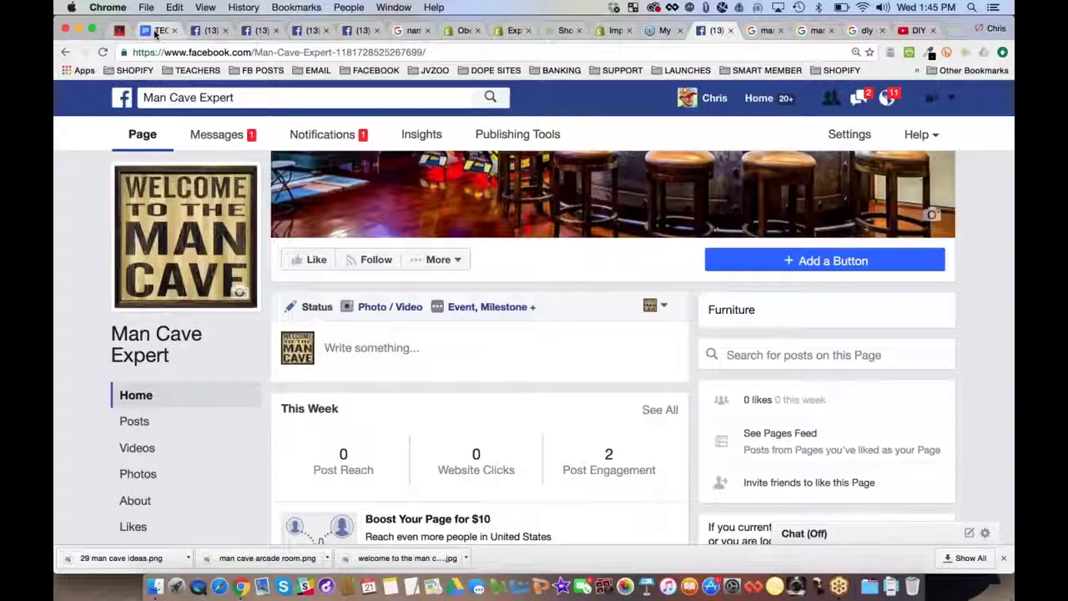
Under the Facebook Ad bullet, add indented note a: 'Must have a fan page to be able to place ads'
left_click(154, 32)
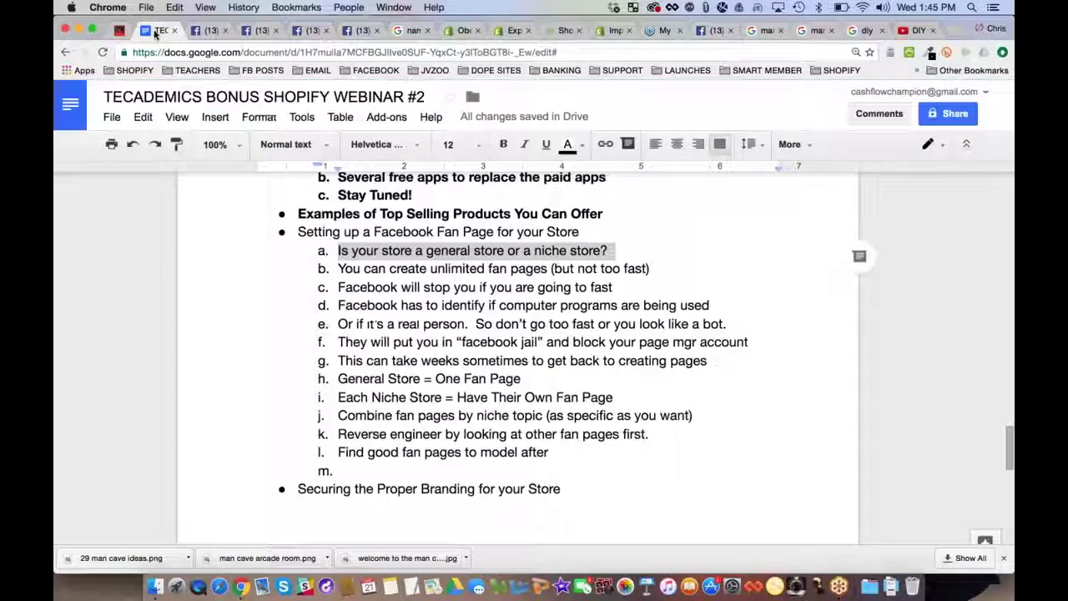
scroll(584, 375, "down", 5)
left_click(584, 490)
key("Return")
key("Tab")
scroll(639, 459, "down", 3)
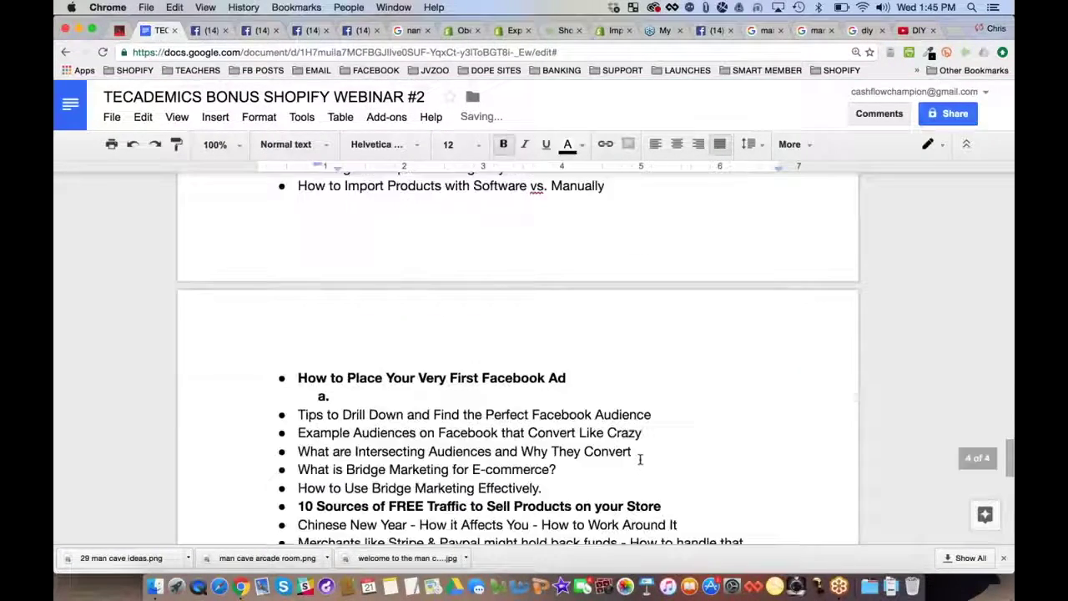
scroll(640, 459, "down", 3)
type("Mu")
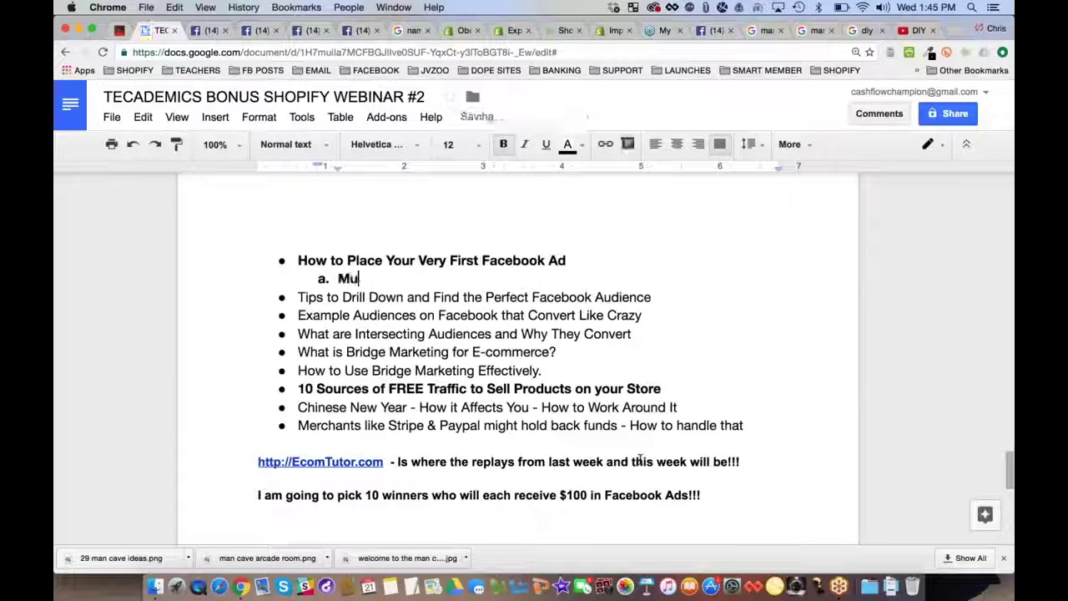
type("st have a fan page")
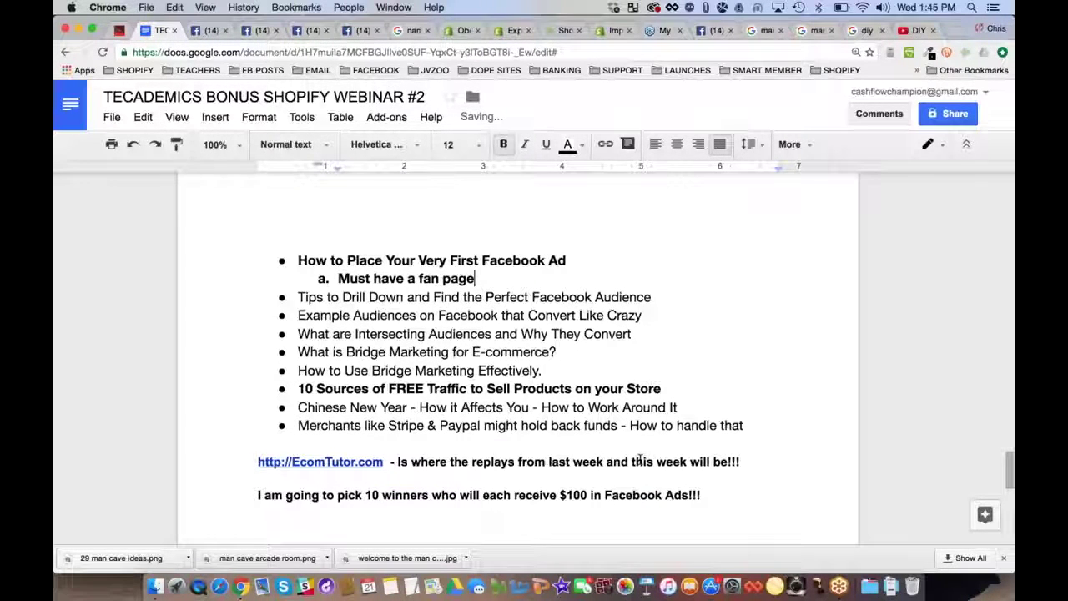
type(" to be abl")
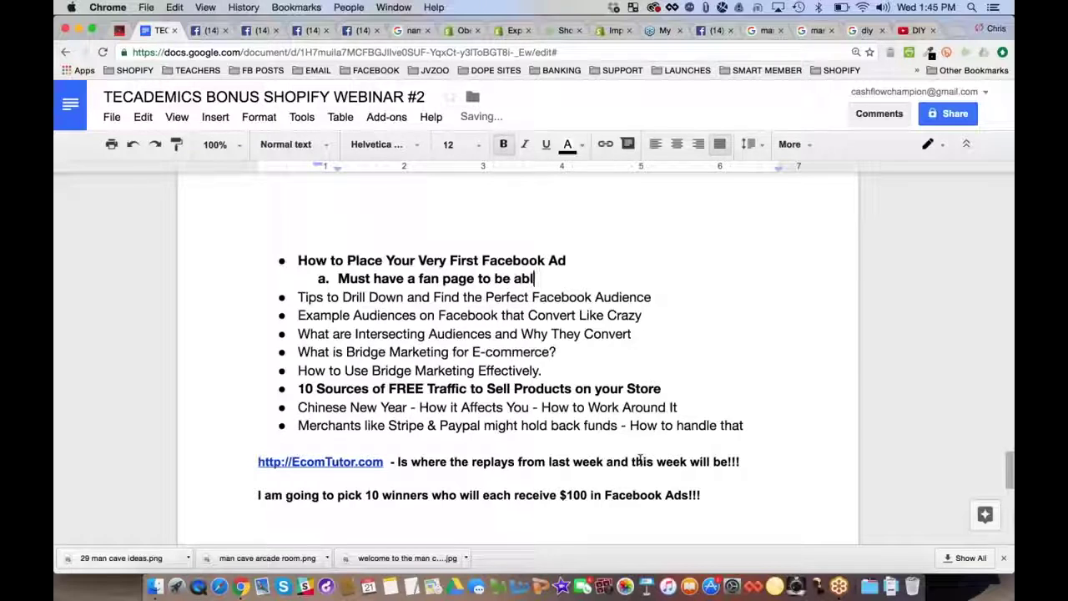
type("e top la")
key("BackSpace")
key("BackSpace")
key("BackSpace")
key("BackSpace")
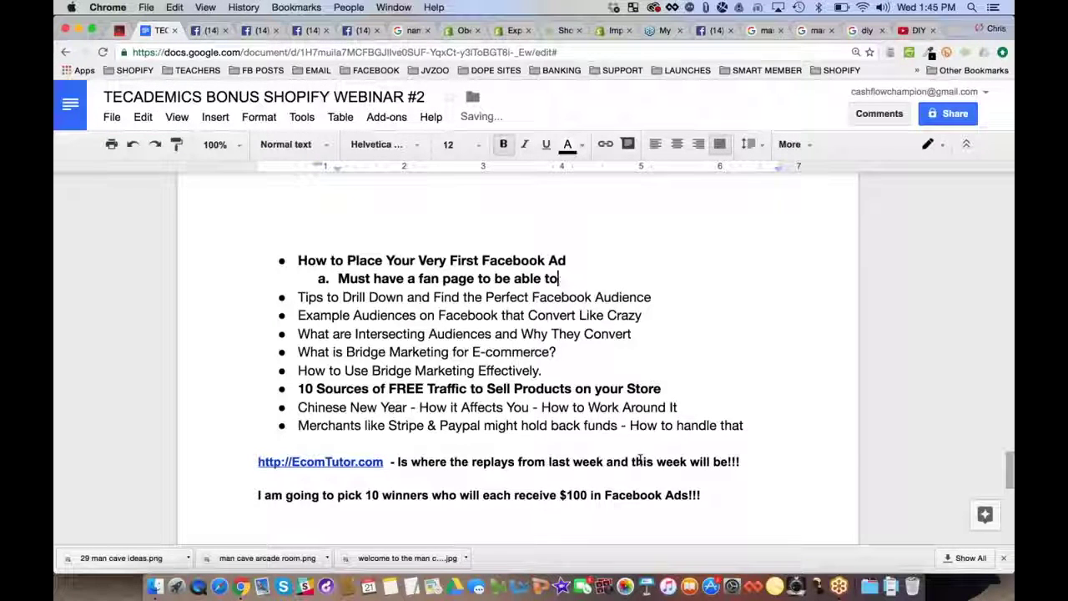
type("place ads")
Add notes b–e on starting with FB Ads Manager, beginner focus, picture posts, and covering several types
key("Return")
type("You can")
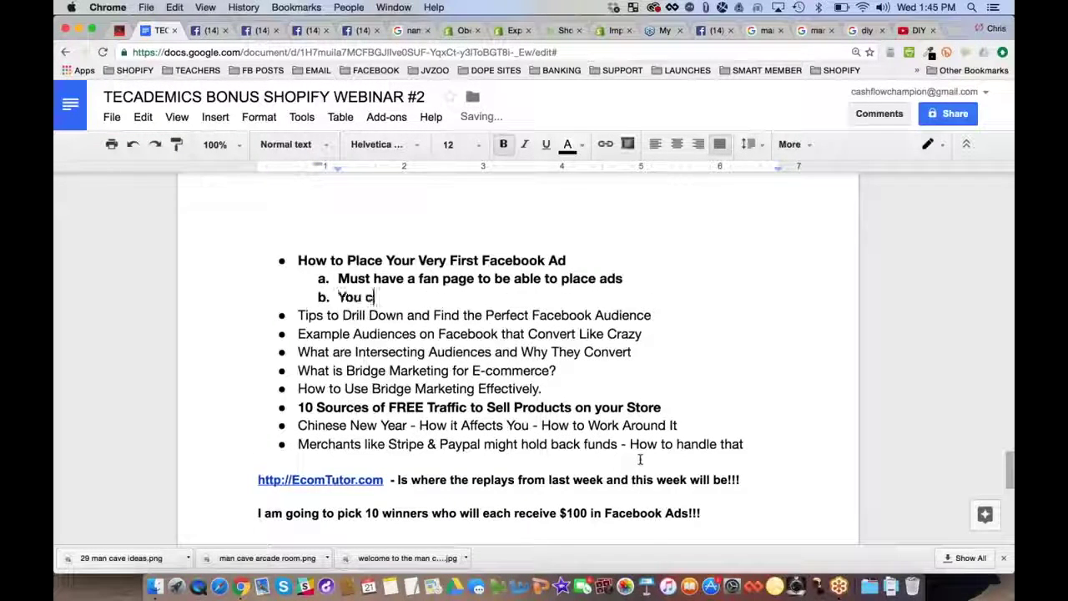
key("BackSpace")
type("should s")
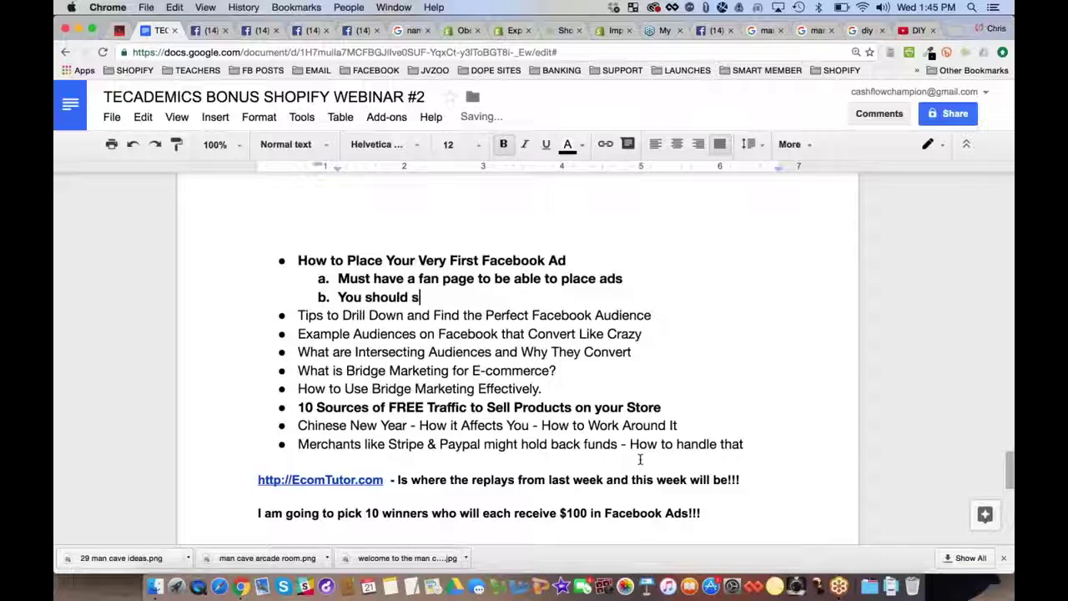
type("tart with FB Ads Manager be")
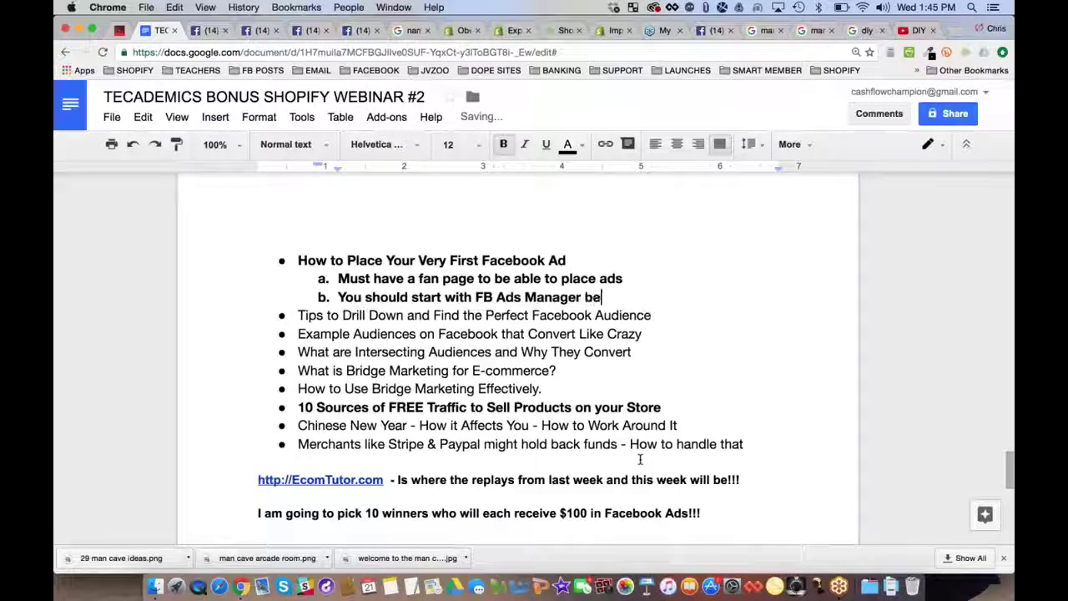
type("fore Power Editor")
key("Return")
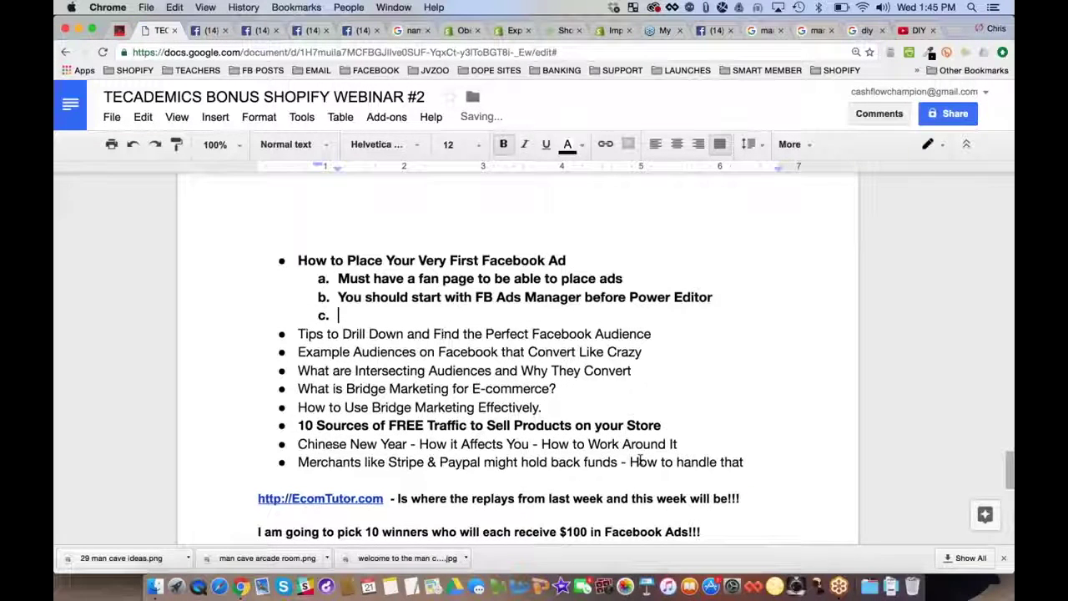
type("It's easier f")
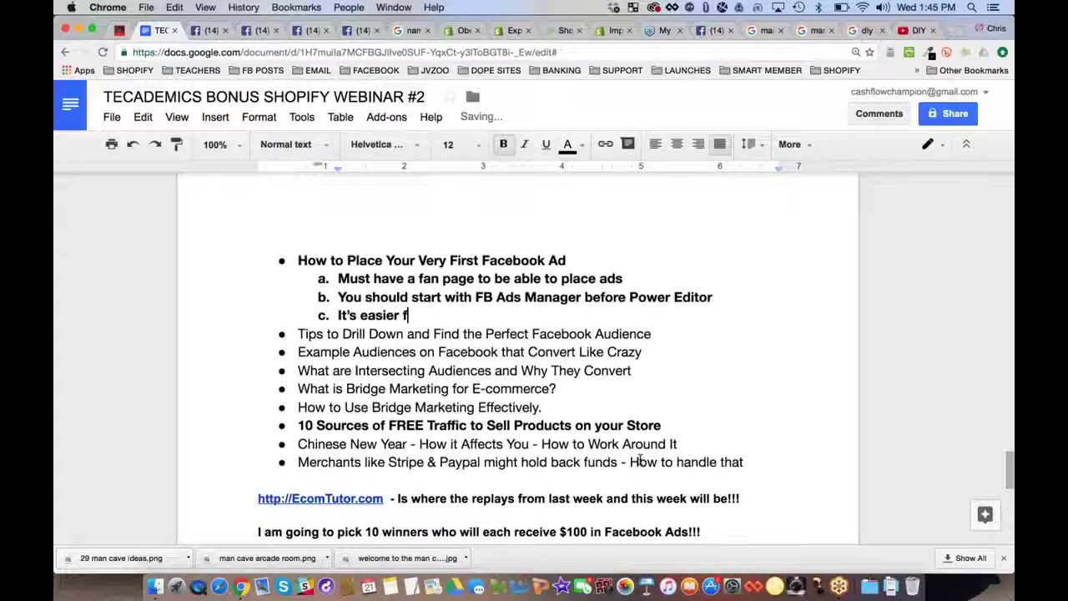
type("or beginners - focus on m")
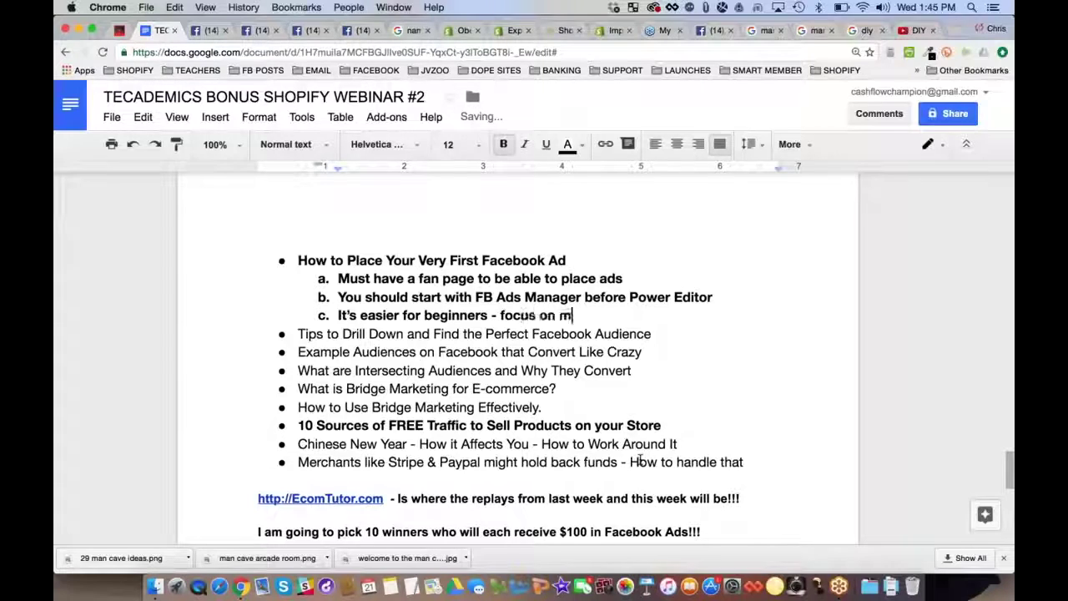
type("aking your first ")
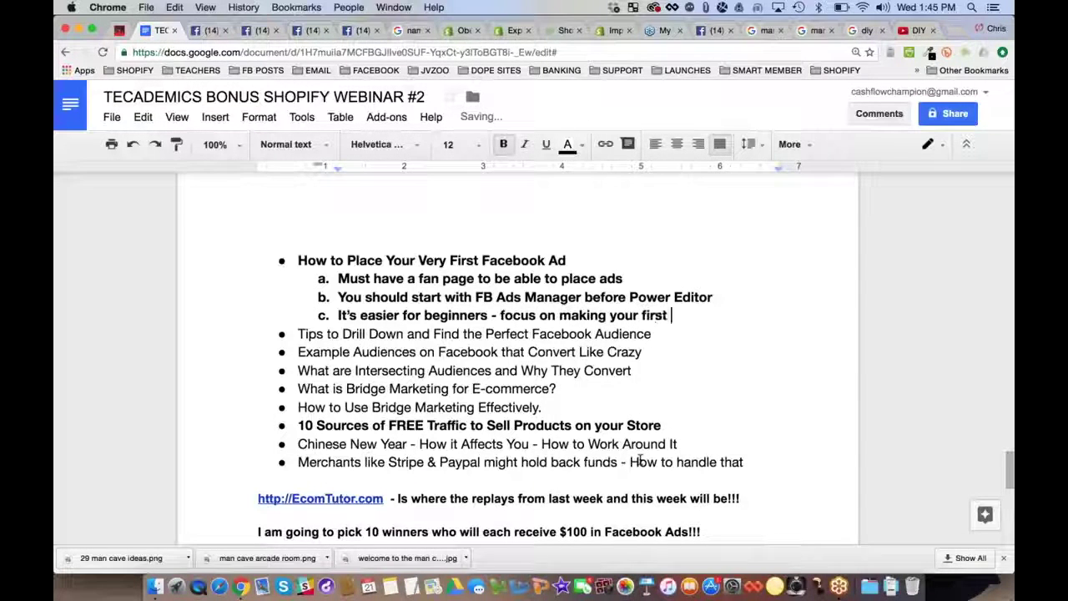
type("sale")
key("Return")
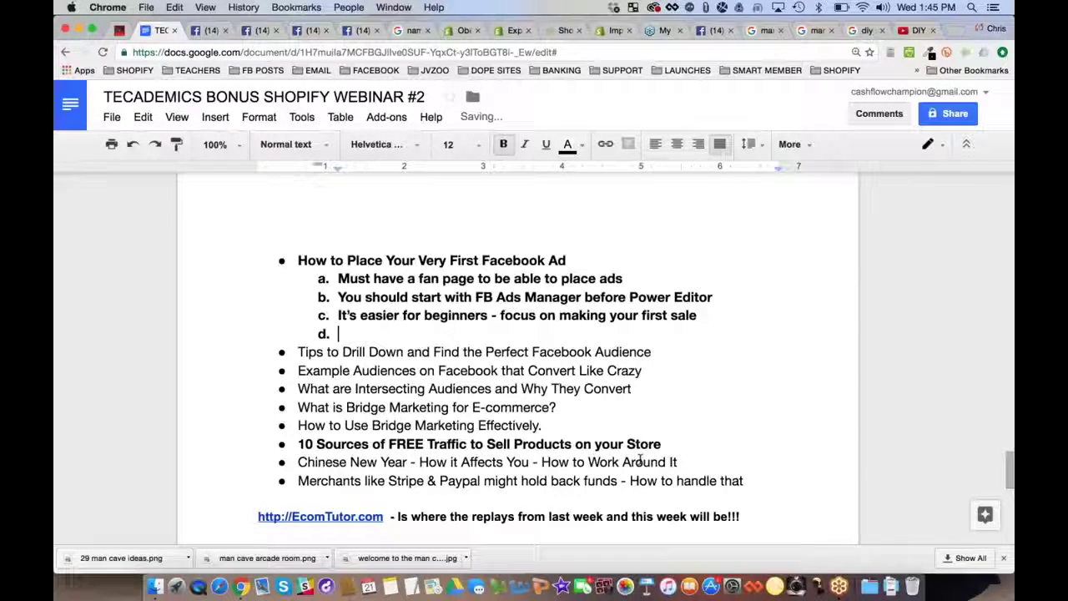
type("Simple")
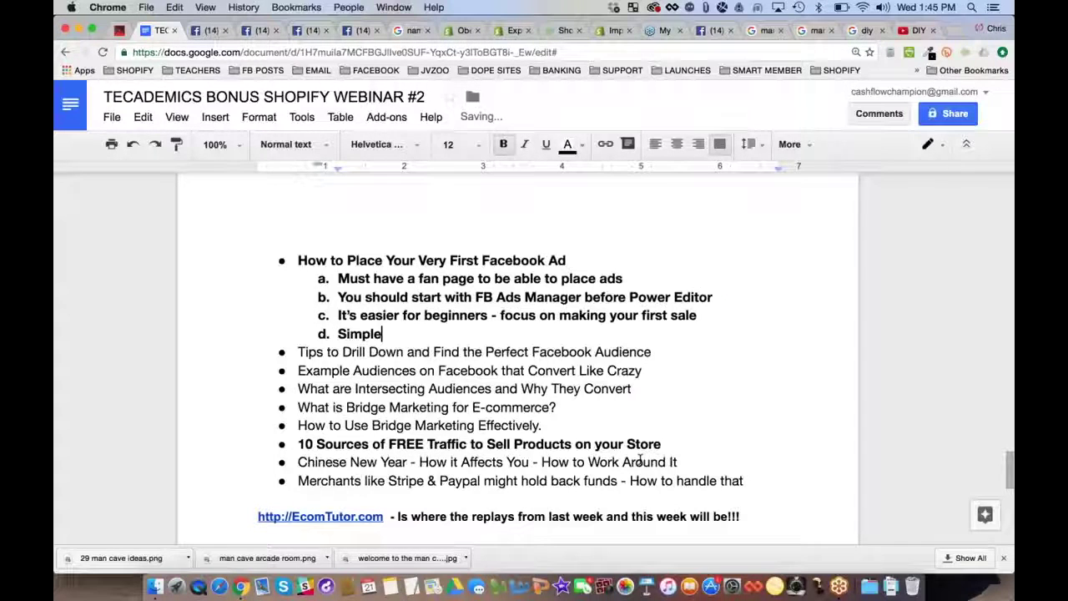
type("st way to start i")
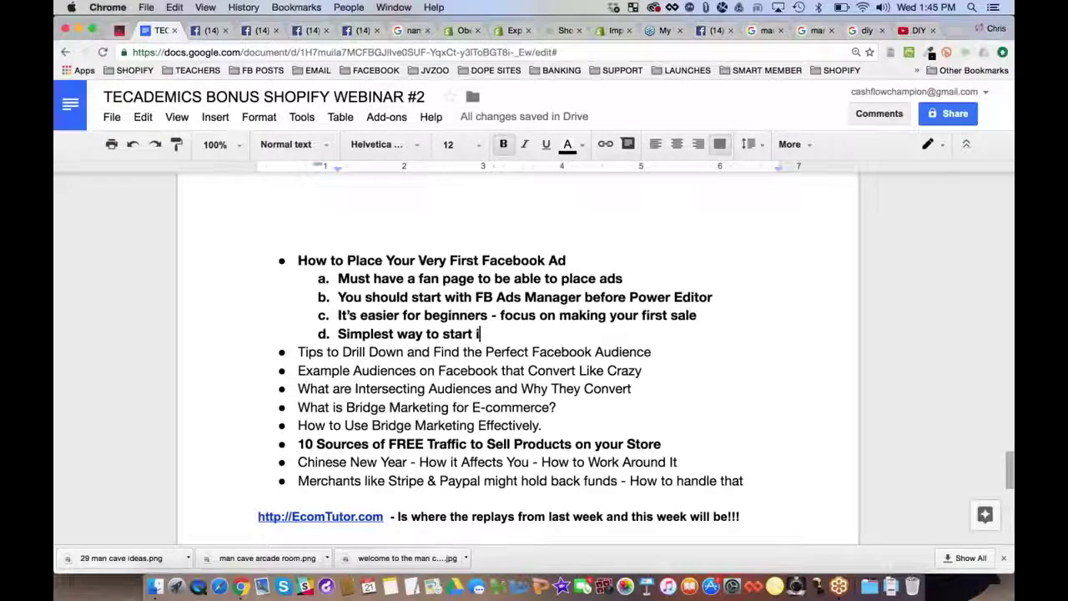
type("s a picture post")
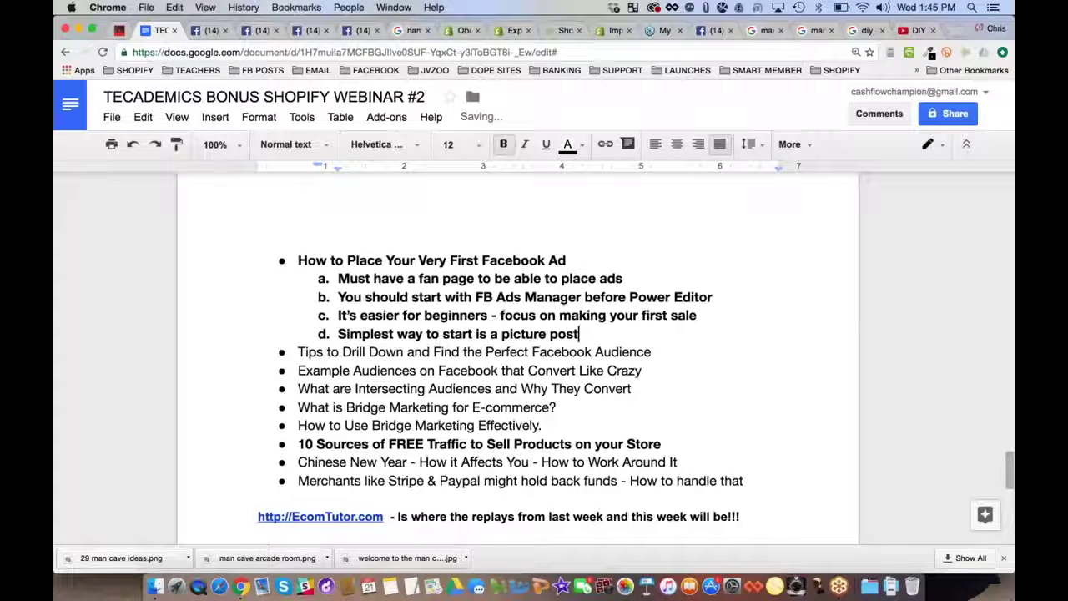
key("Return")
type("But we will cover a few differen")
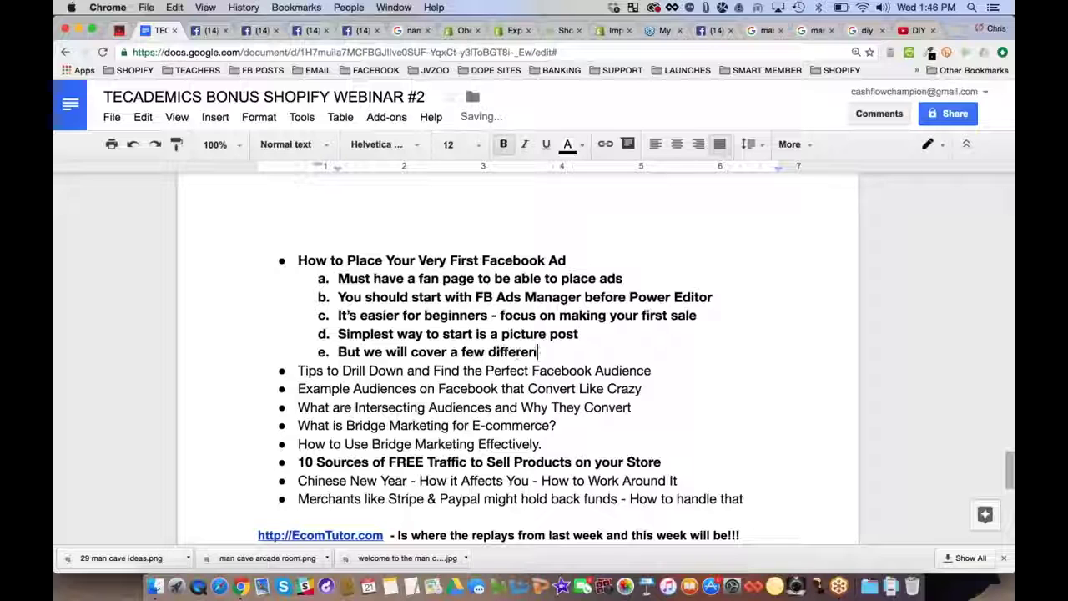
type("t types")
Nest a list of post types: Picture, Video, Link, Offer Posts, and Published vs Unpublished
key("Return")
key("Tab")
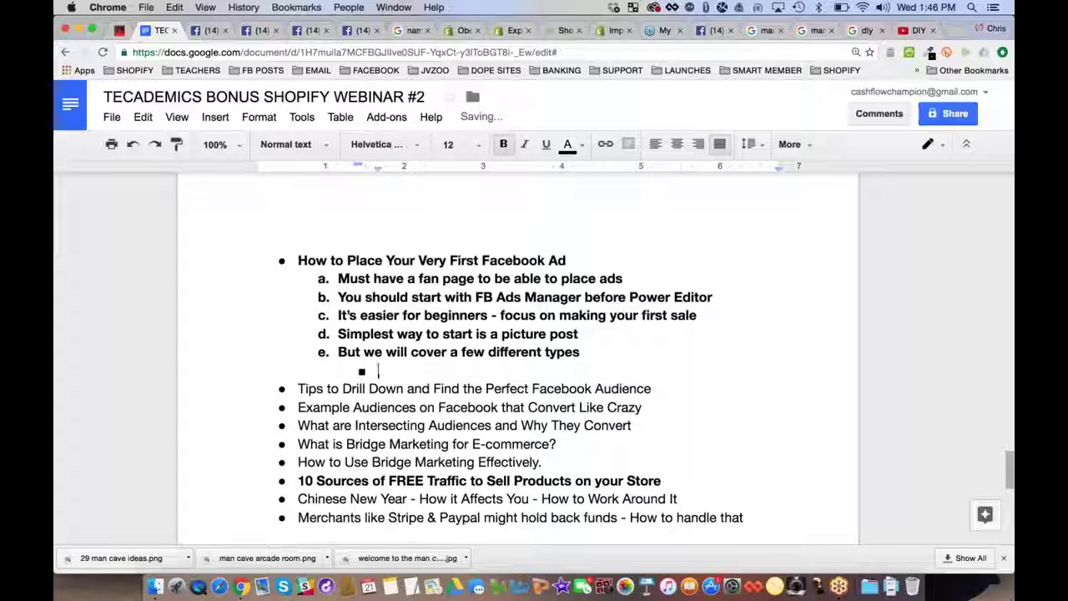
type("Plcture Posts")
key("Return")
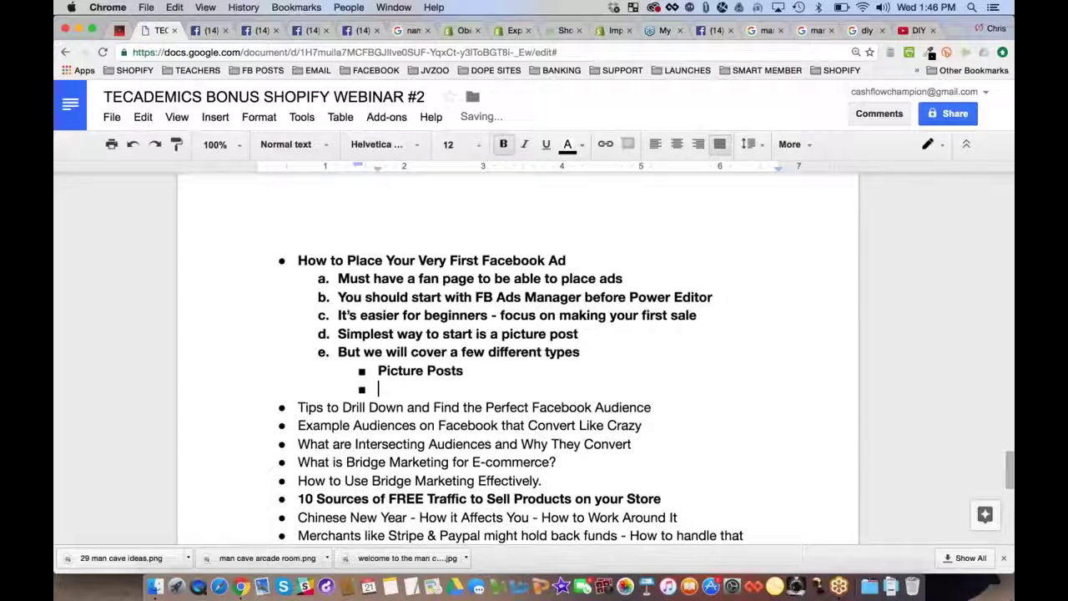
type("Video Posts")
key("Return")
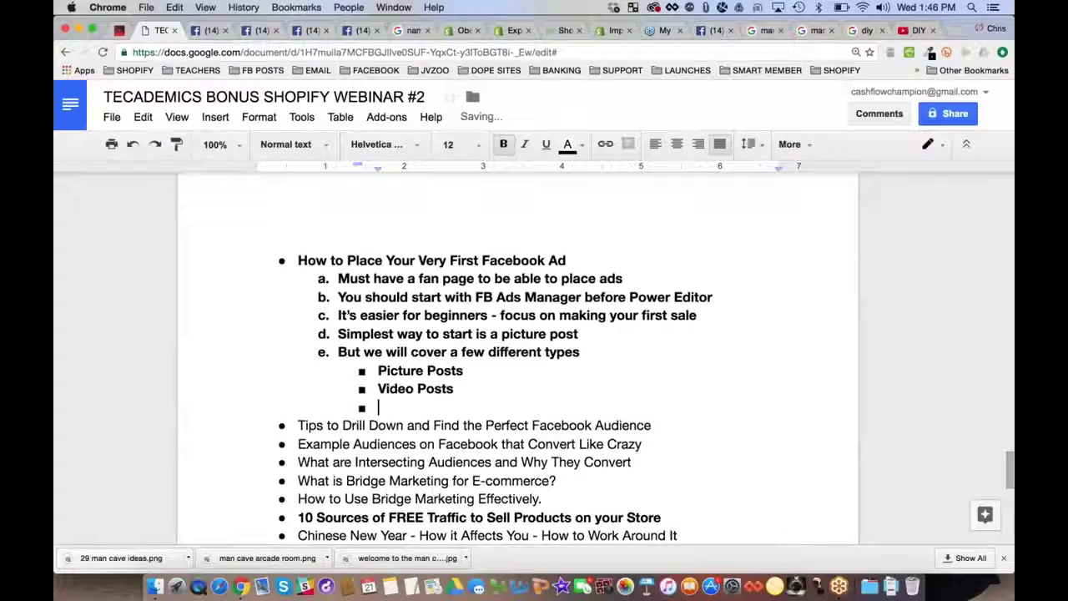
type("Link Posts")
key("Return")
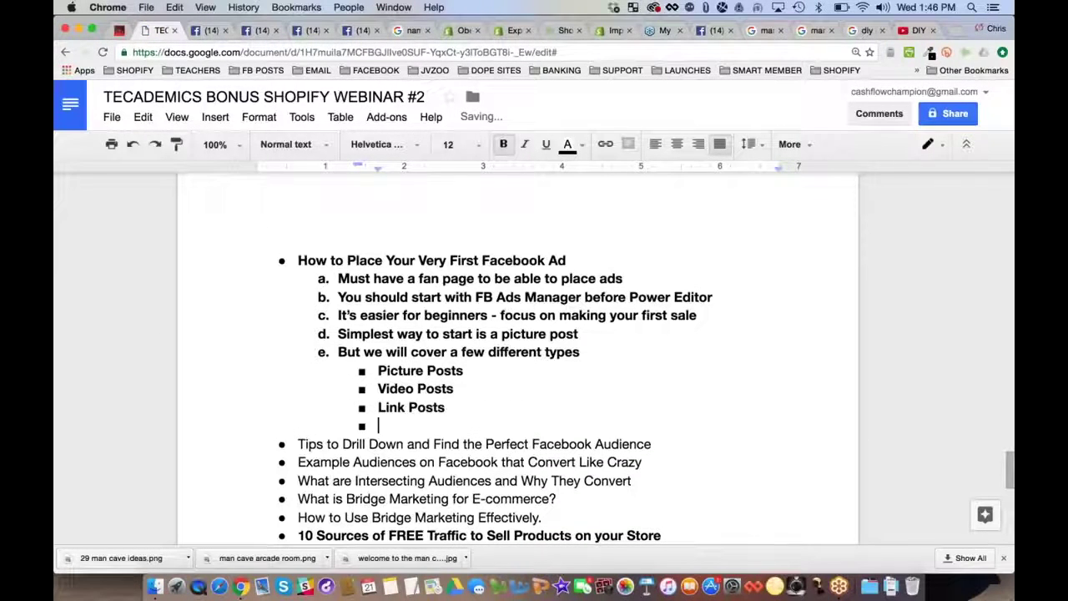
type("Offer Posts")
key("Return")
type("Pu")
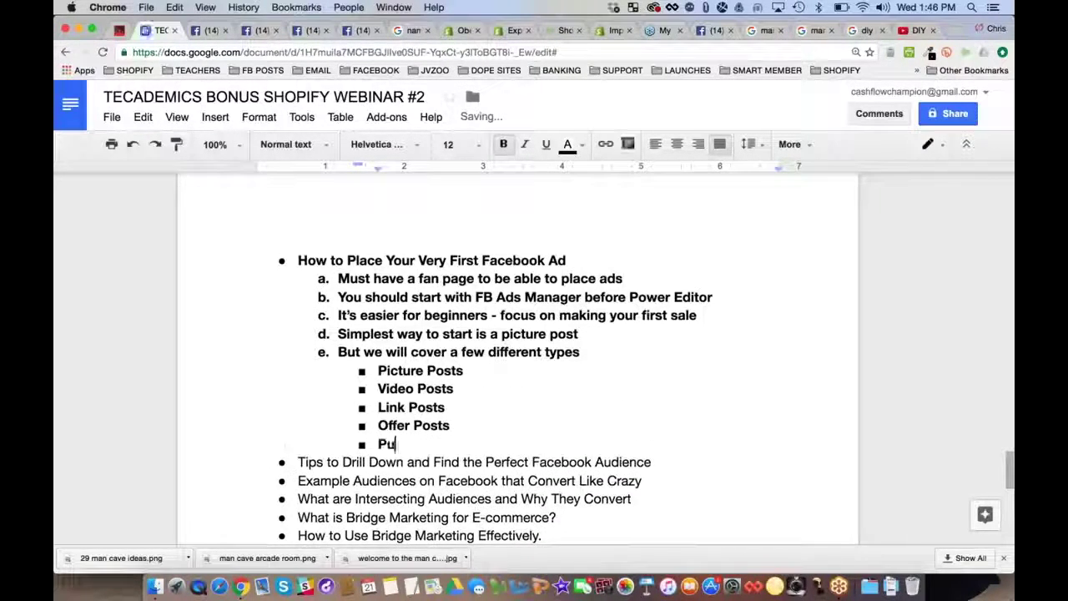
type("blished v")
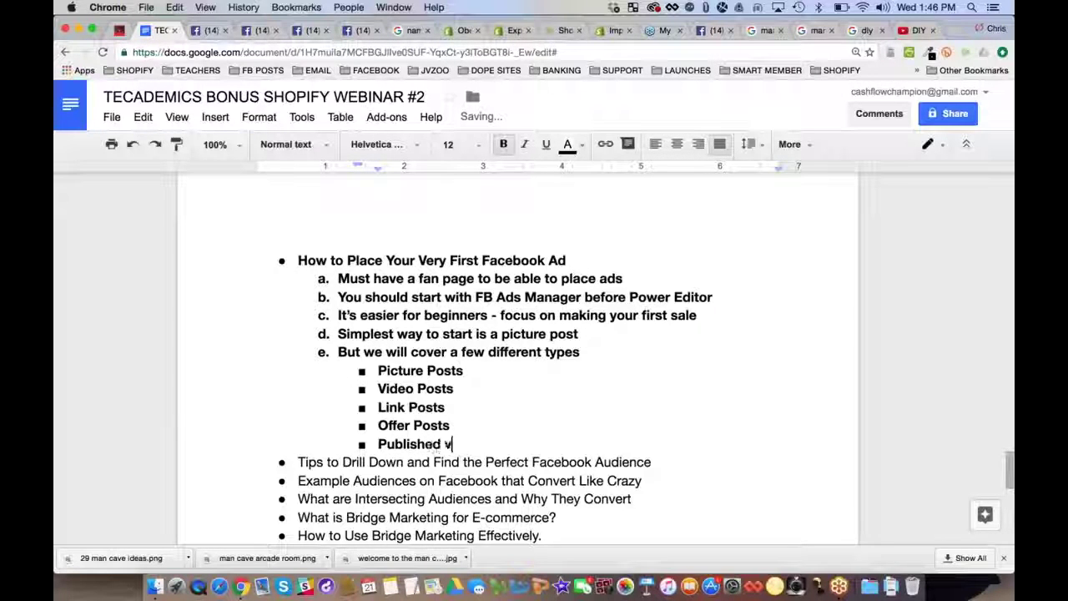
type("s Unpublished.")
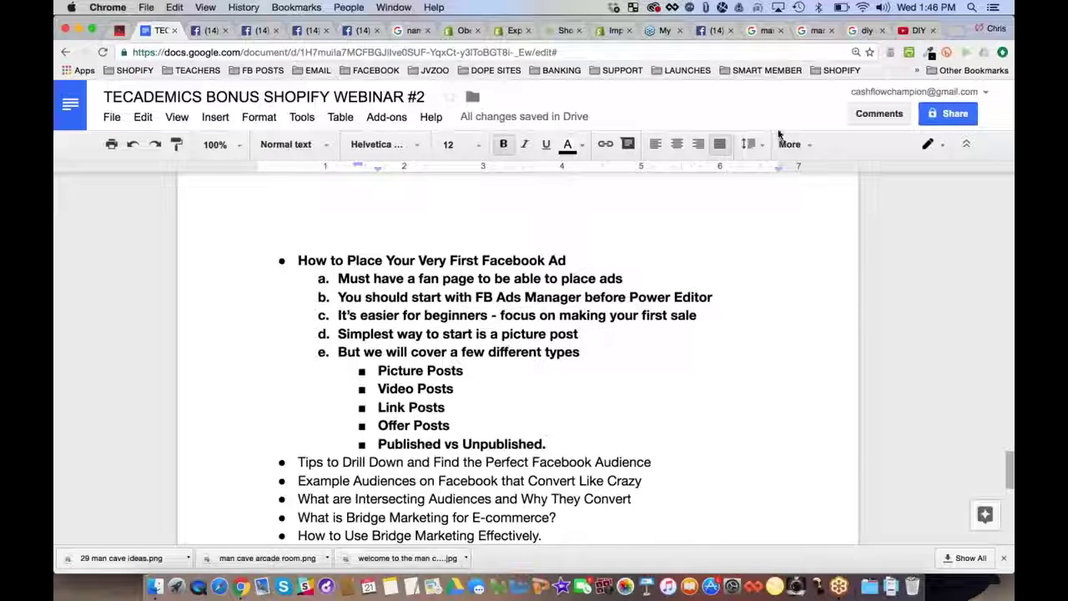
Close the DIY video and search result tabs, then view the post composer's other publishing options
left_click(916, 31)
key("super+w")
key("super+w")
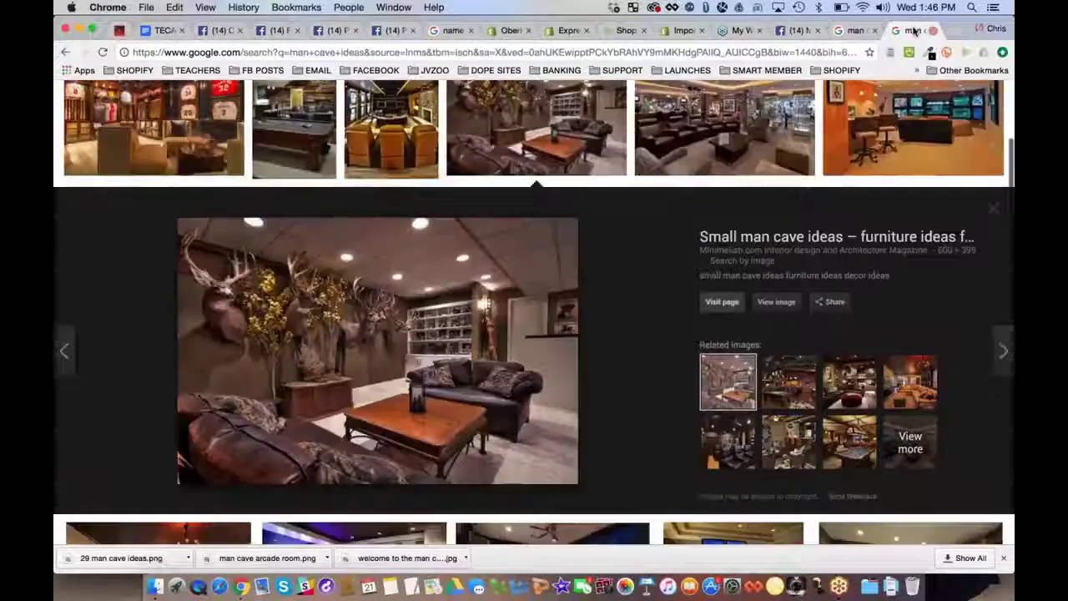
key("super+w")
key("super+w")
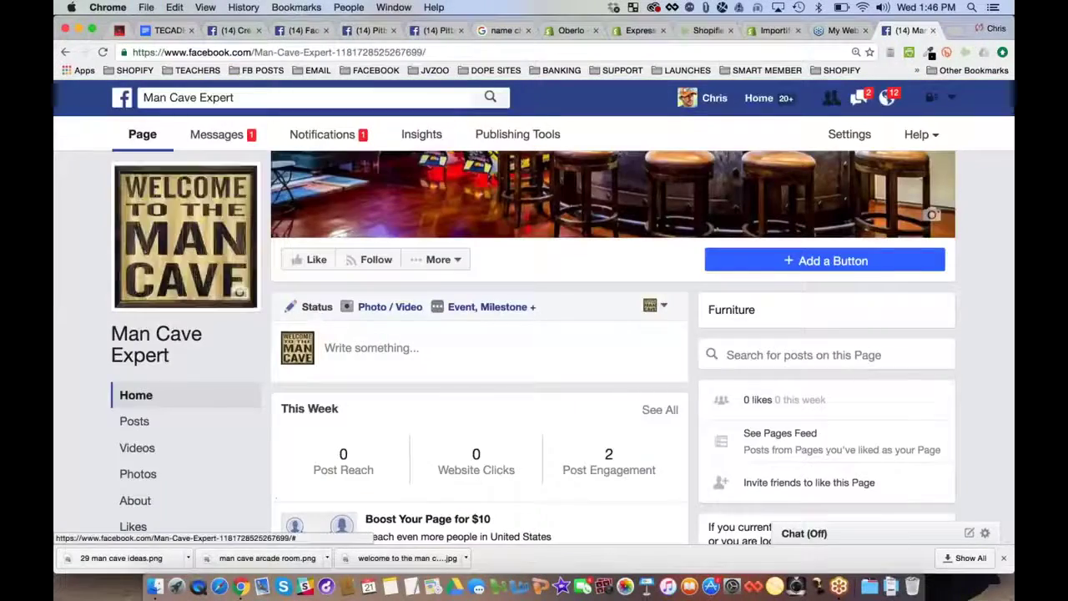
left_click(326, 368)
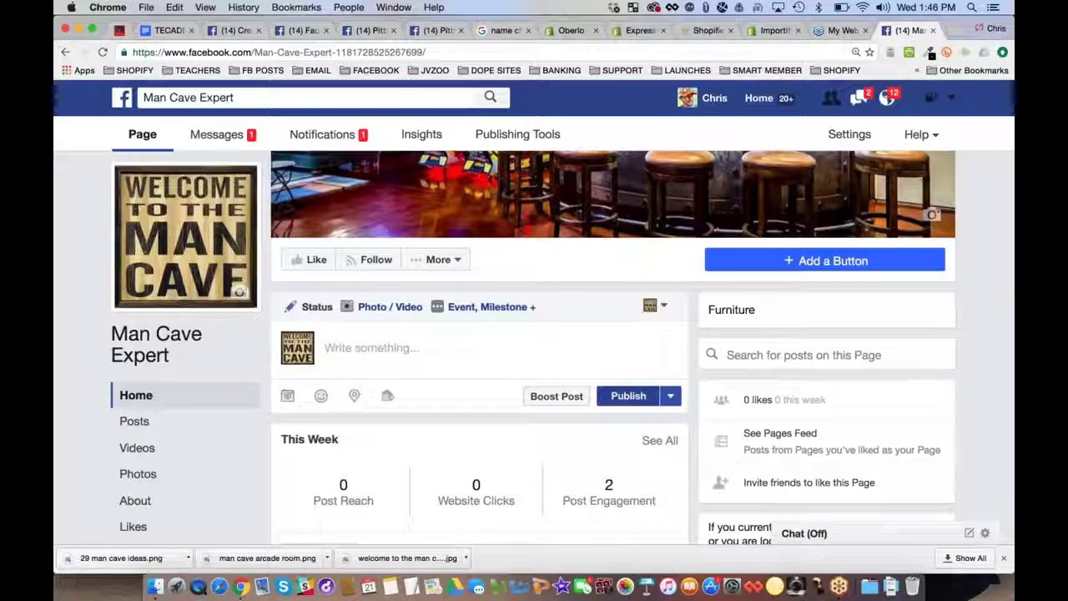
left_click(670, 396)
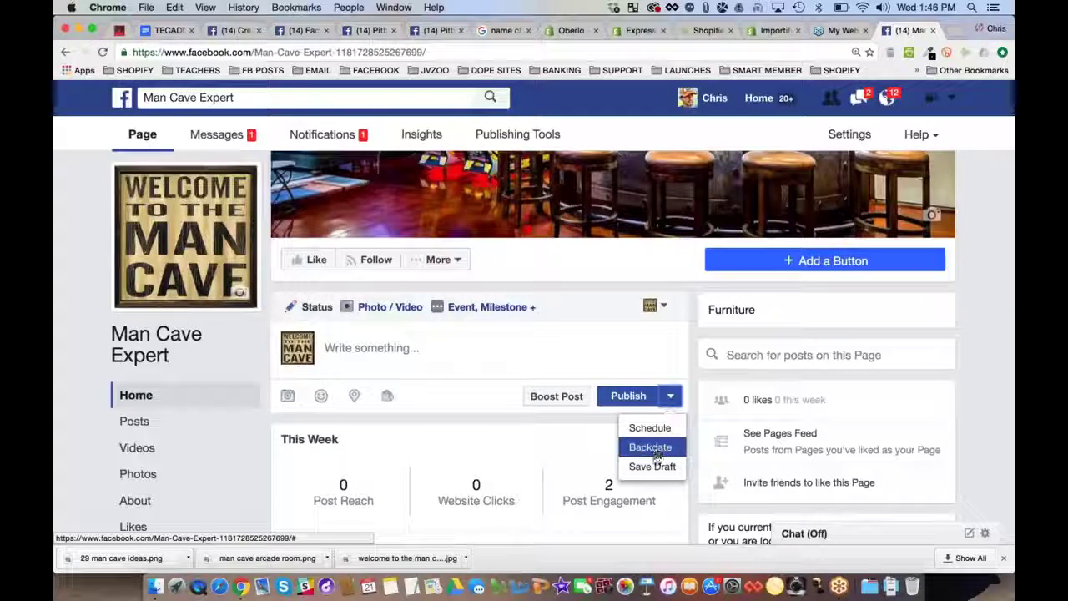
Scroll through the Man Cave Expert page, then switch to the Pitbull Lovers tab
scroll(695, 435, "down", 1)
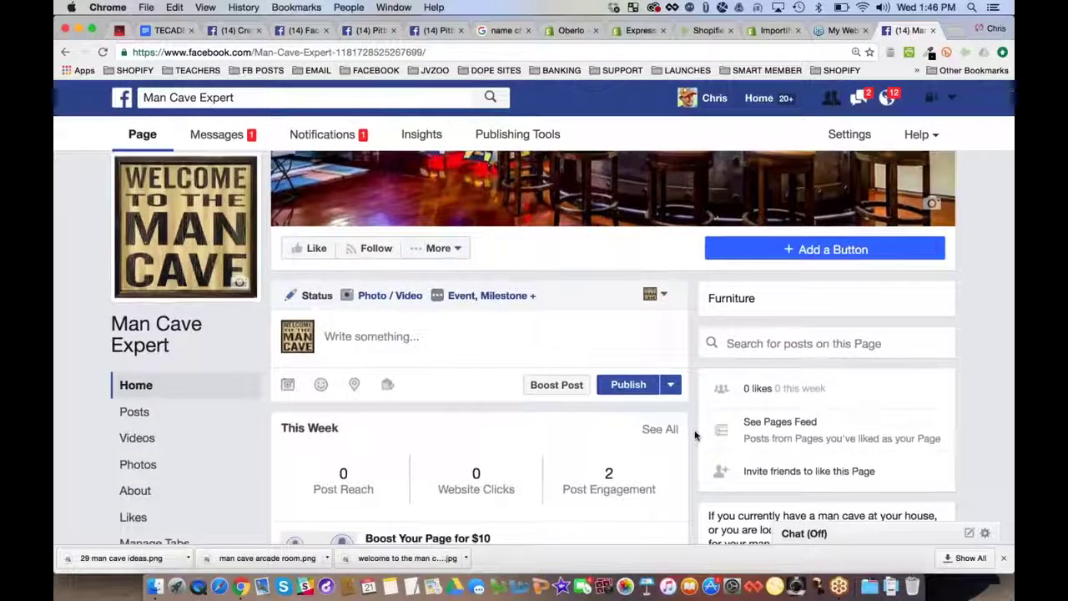
scroll(695, 435, "down", 5)
scroll(696, 436, "up", 8)
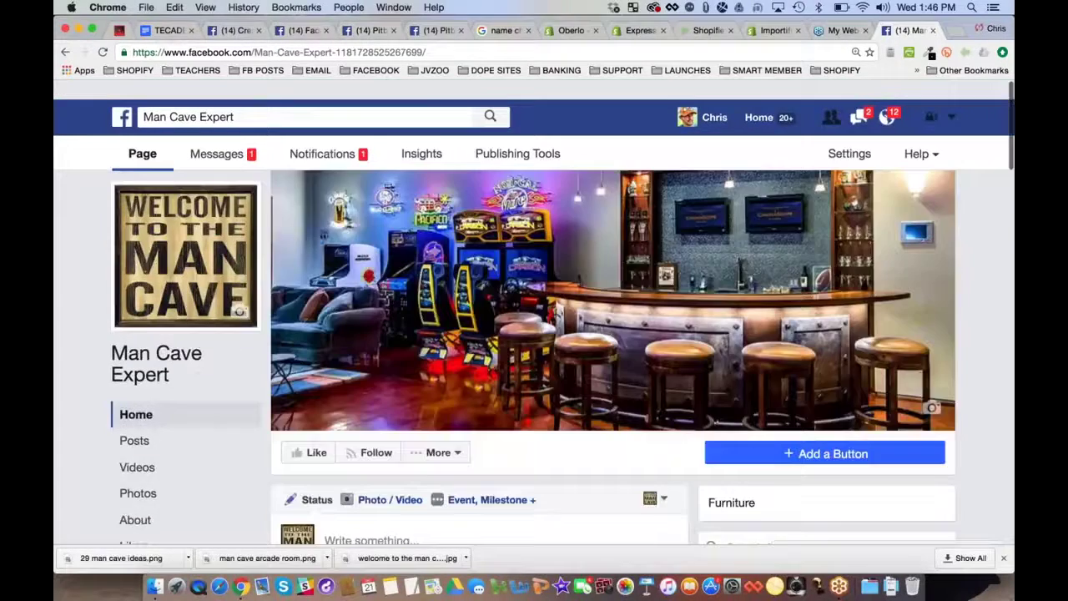
scroll(368, 377, "down", 4)
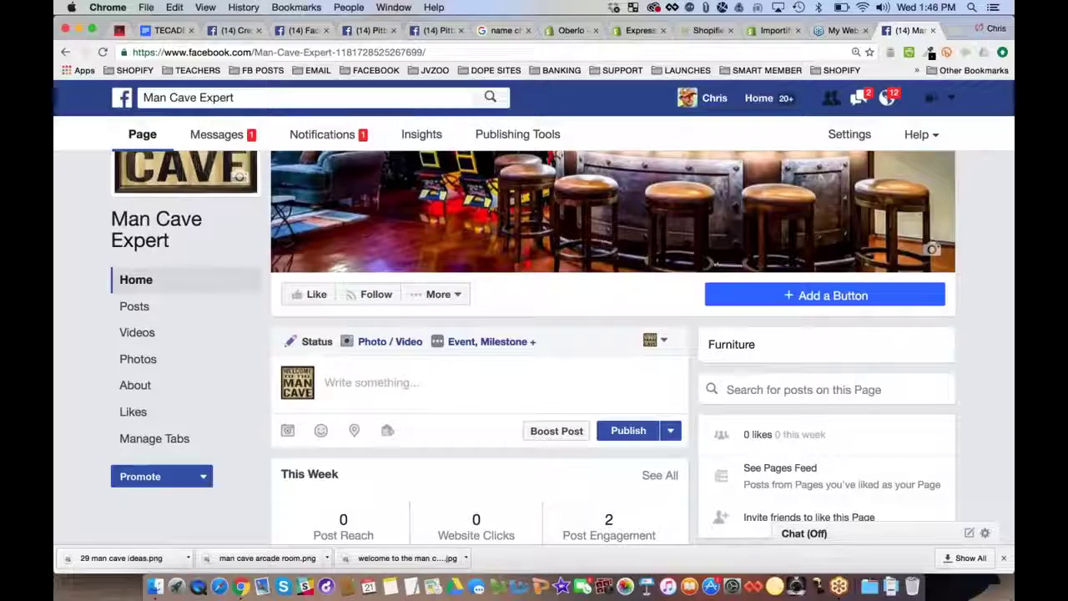
scroll(374, 473, "up", 2)
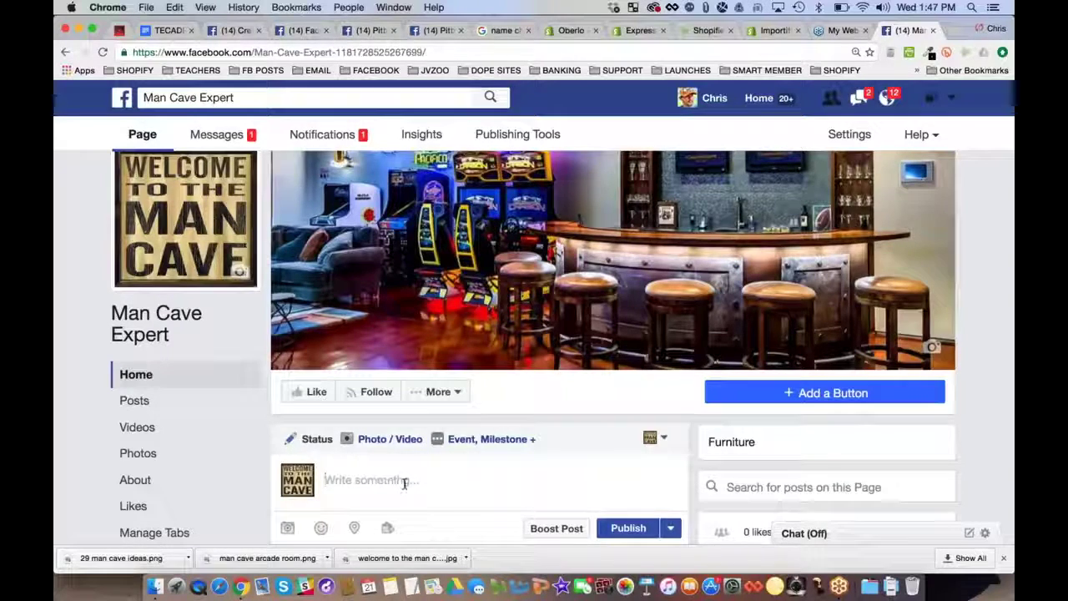
left_click(435, 30)
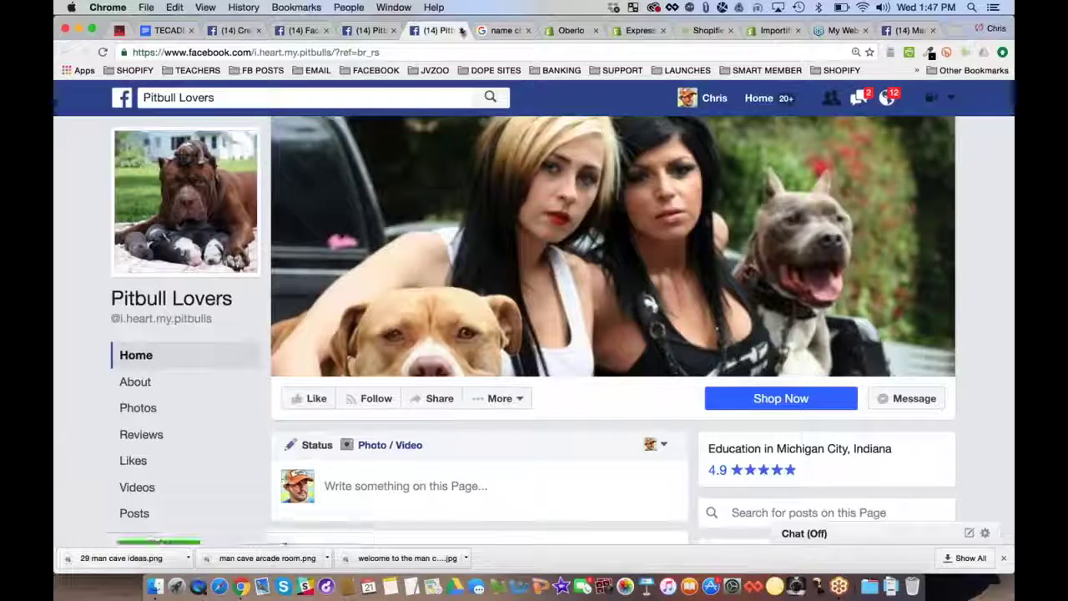
Open the Pitbull Lovers Timeline Photos album and scroll through its hoodie and shirt designs
left_click(139, 408)
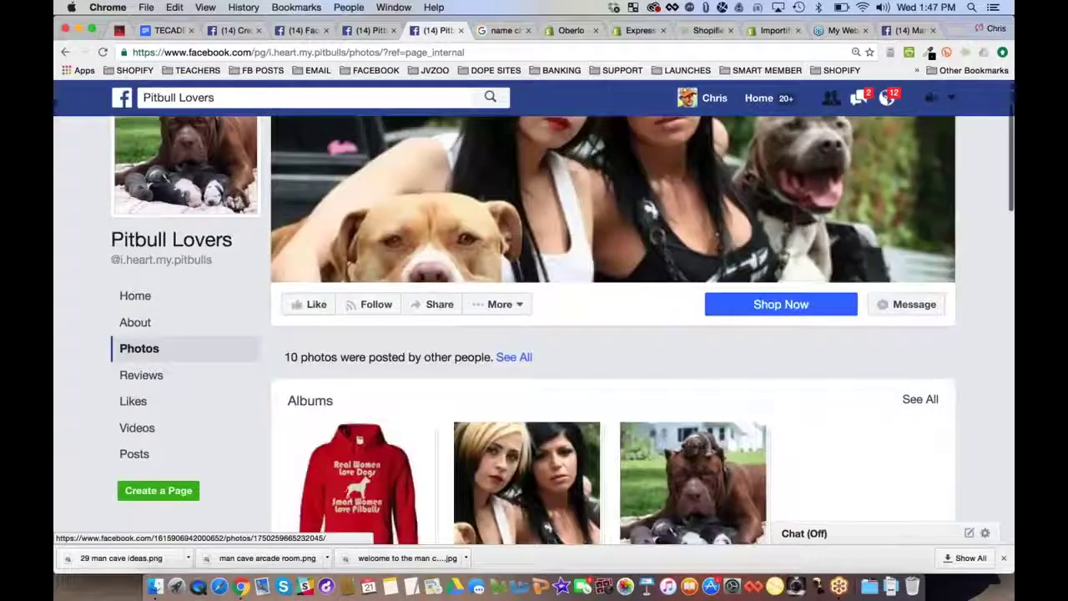
scroll(358, 468, "down", 2)
left_click(359, 393)
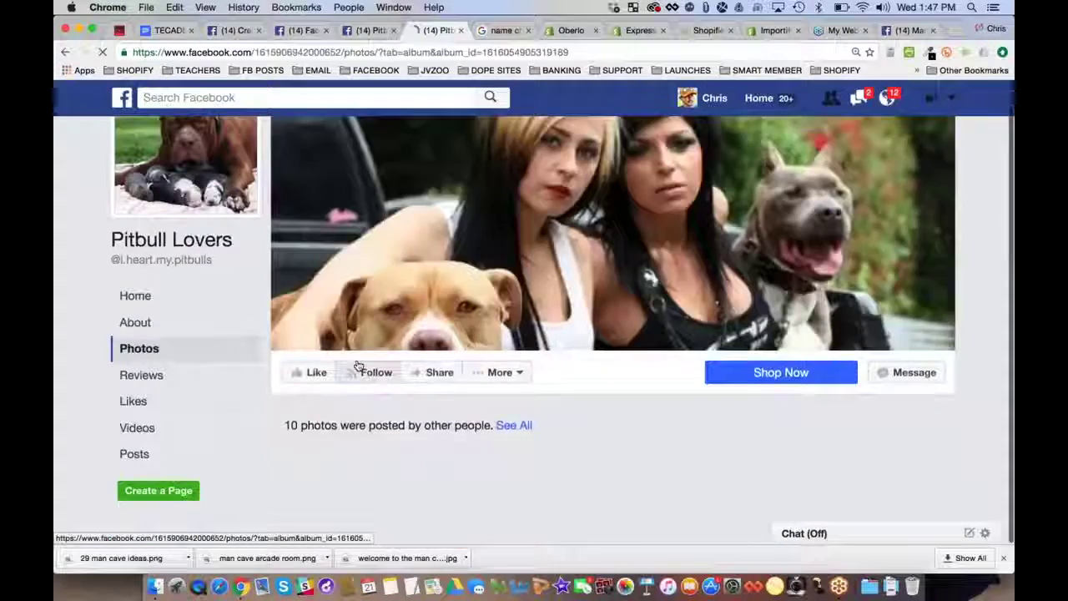
scroll(840, 342, "down", 5)
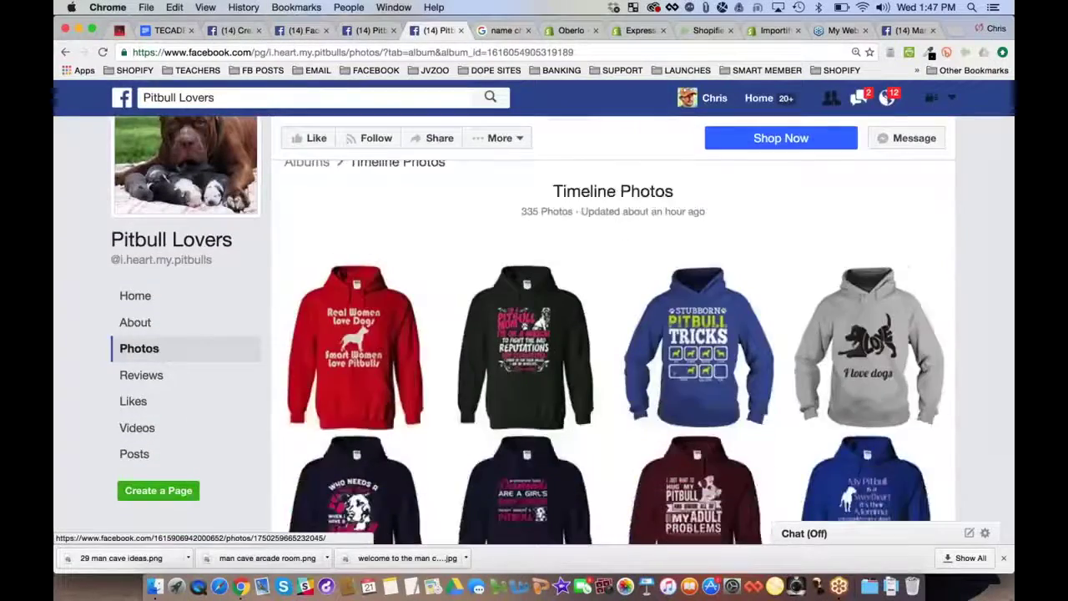
scroll(839, 342, "down", 5)
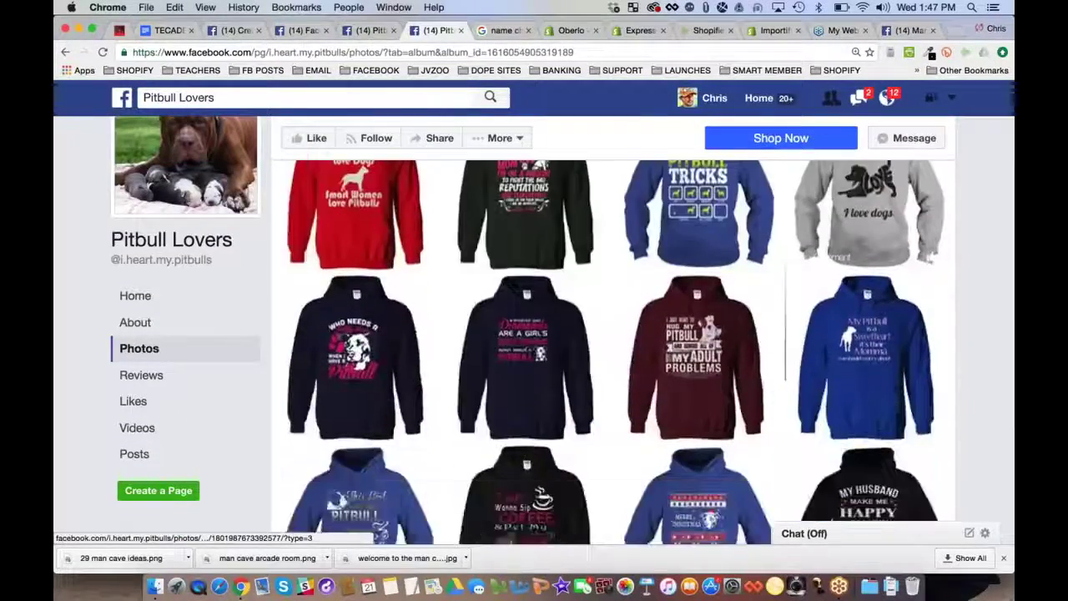
scroll(613, 350, "down", 5)
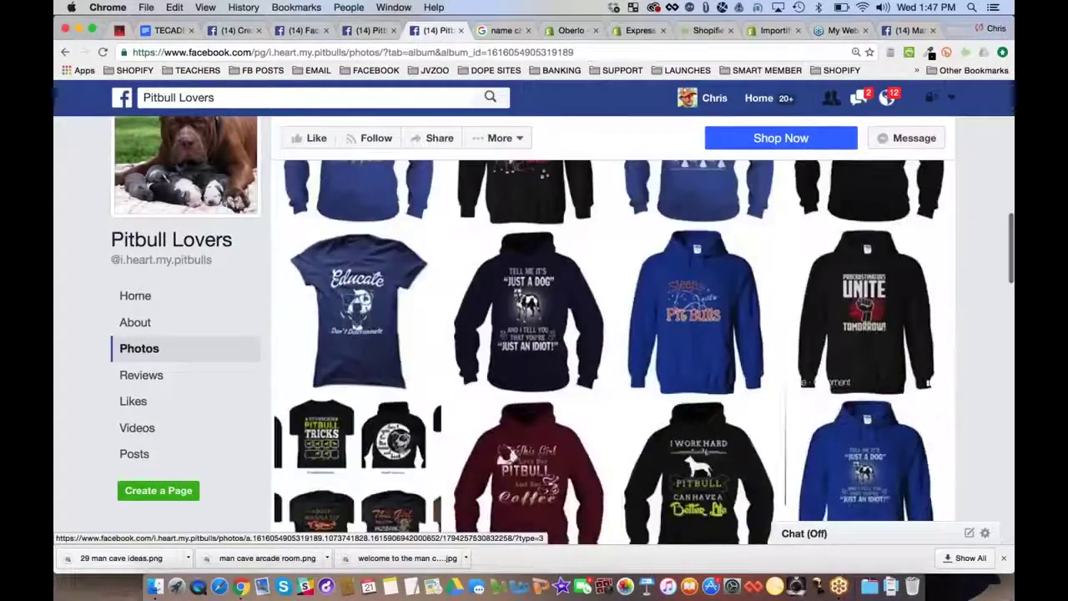
scroll(614, 350, "up", 15)
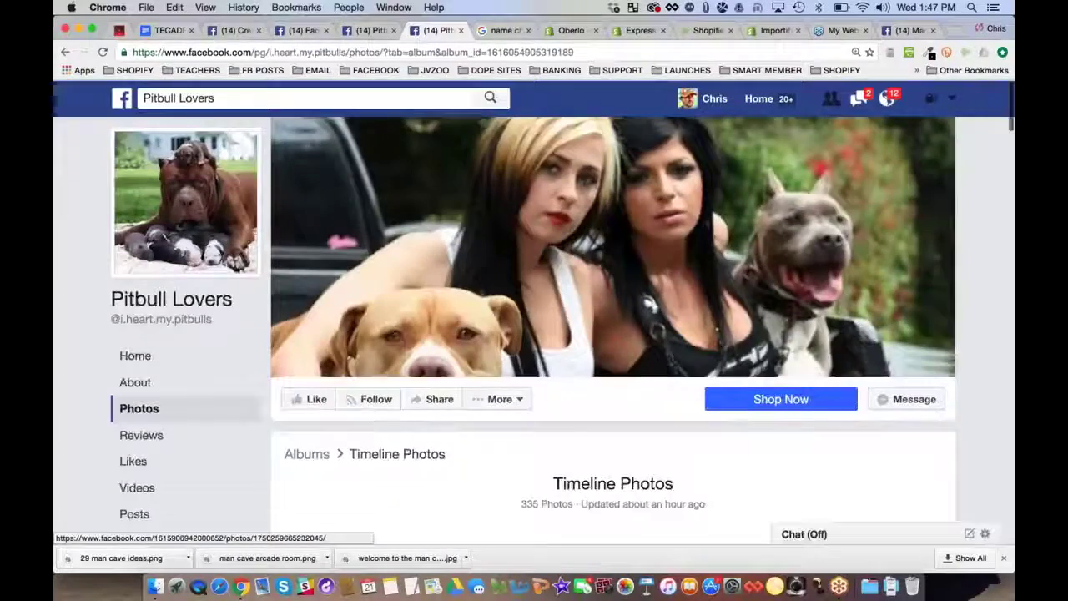
left_click(70, 350)
Close the Pitbull Lovers tab, go back to Man Cave Expert, and open then close the More dropdown
key("super+w")
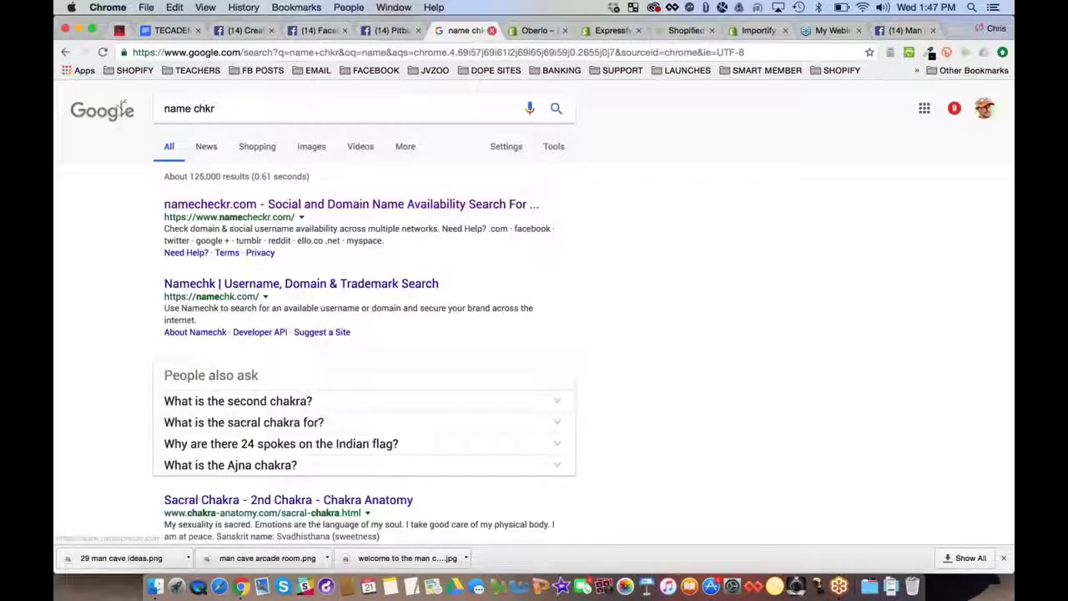
left_click(906, 30)
left_click(438, 392)
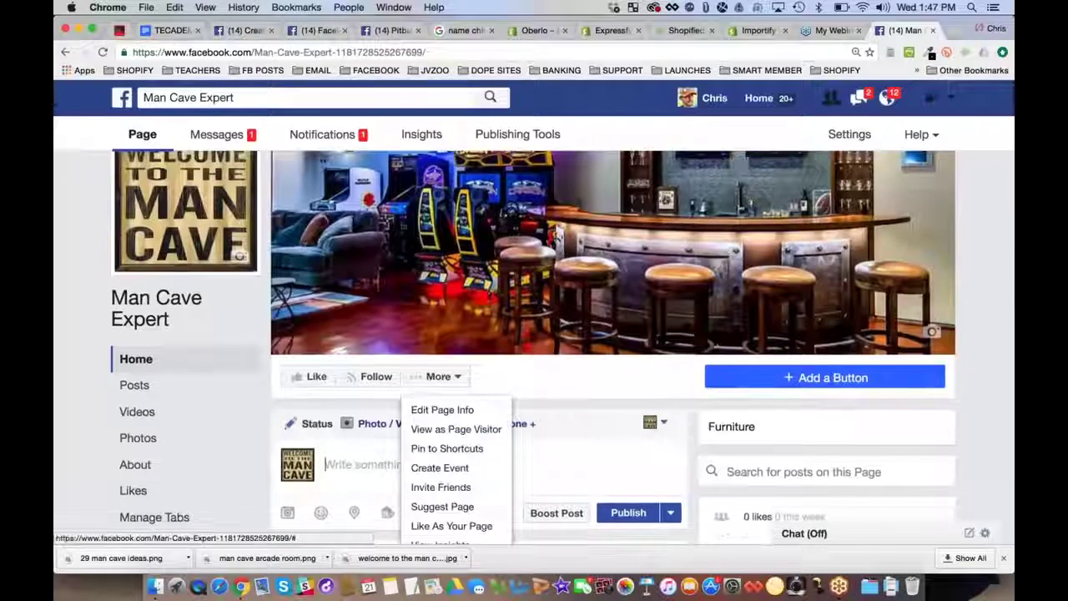
scroll(377, 375, "down", 3)
left_click(377, 375)
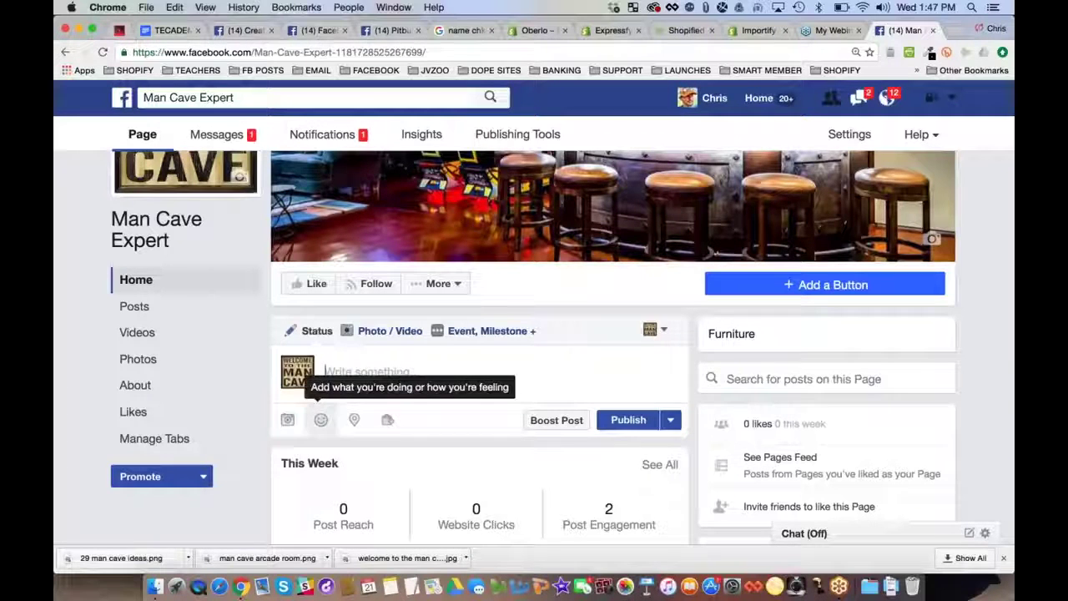
left_click(956, 31)
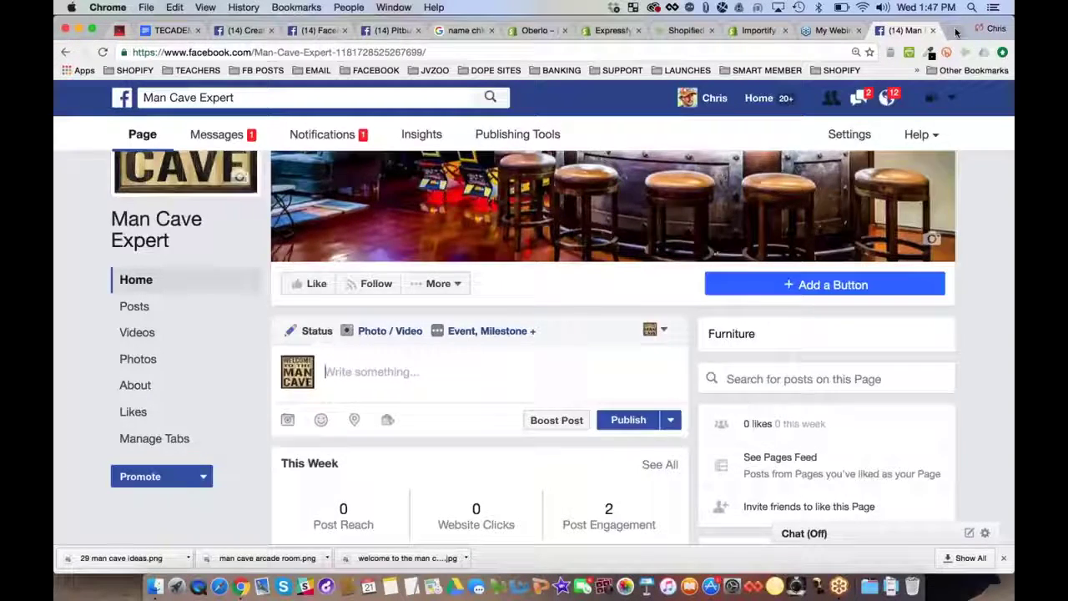
Search Google for 'site:myshopify.com man cave' and scroll the Shopify man cave store results
type("google.com")
key("Return")
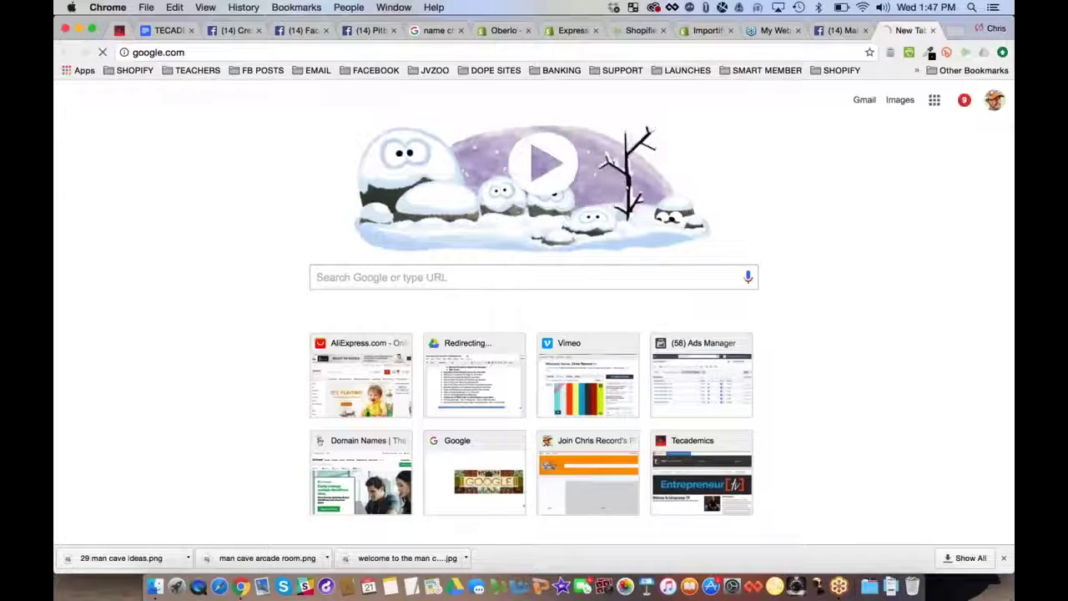
type("sit")
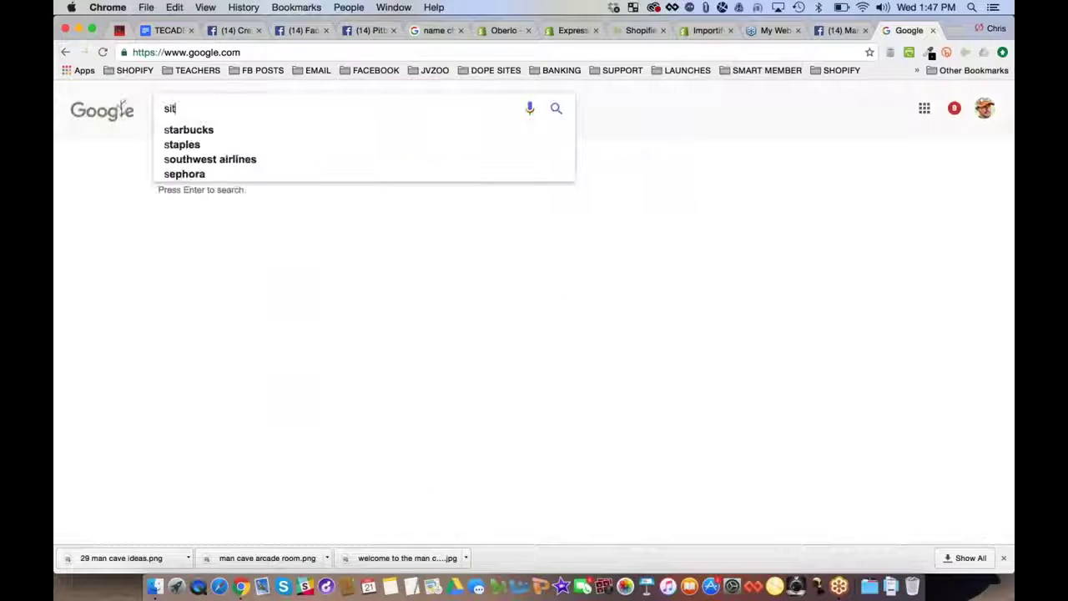
type("e:myshopify.com ")
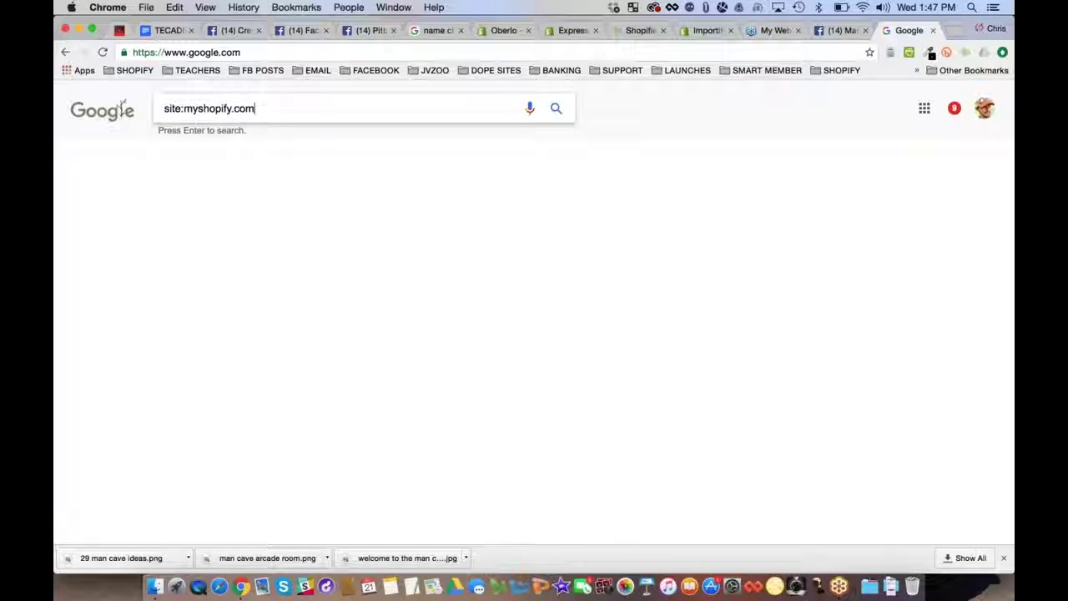
type("man cave")
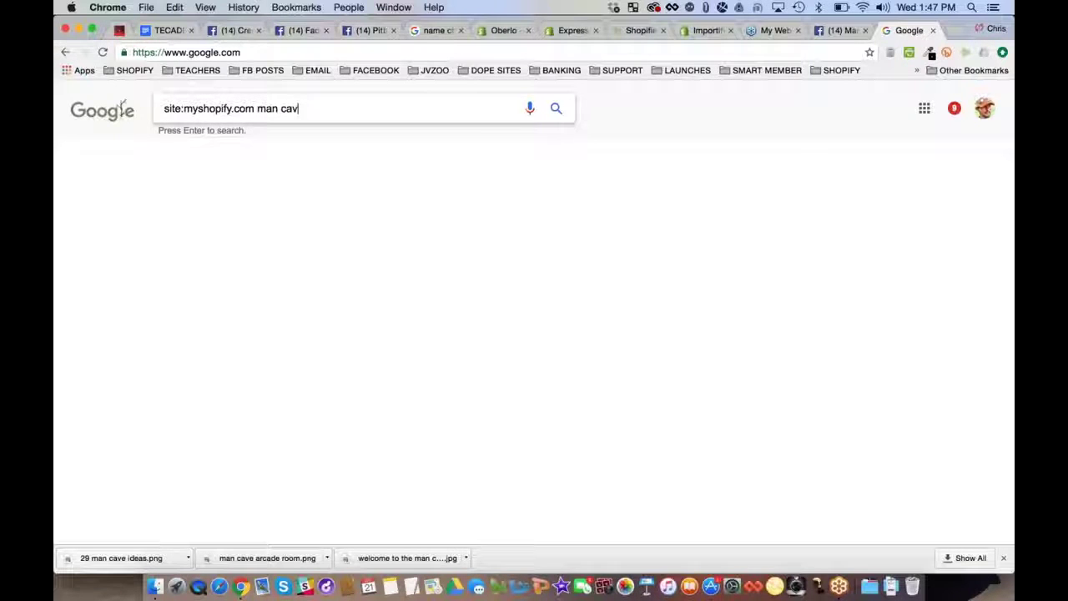
key("Return")
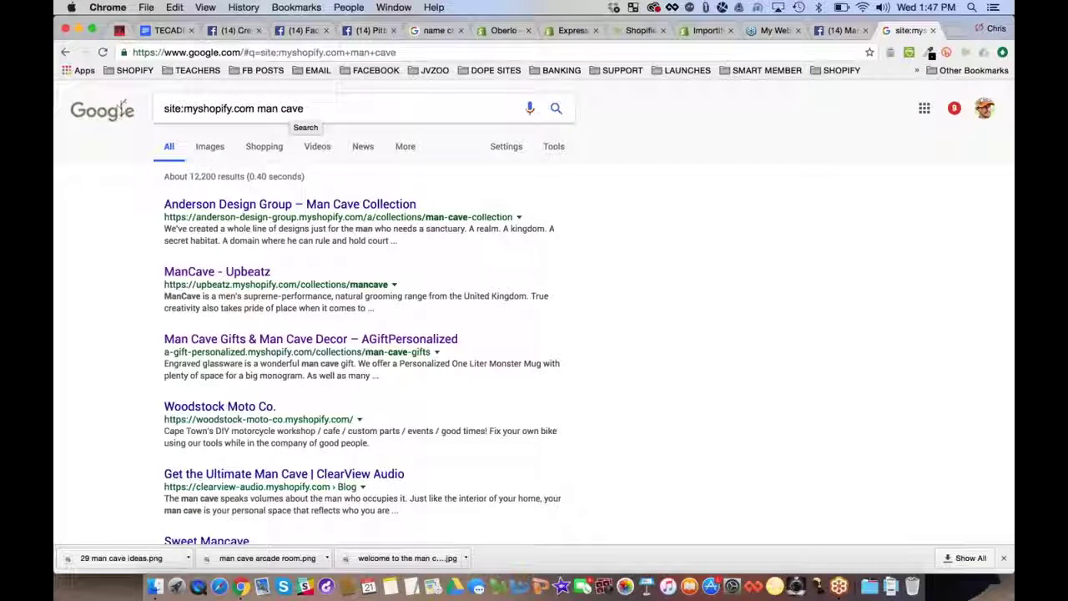
scroll(130, 228, "down", 1)
scroll(130, 228, "down", 5)
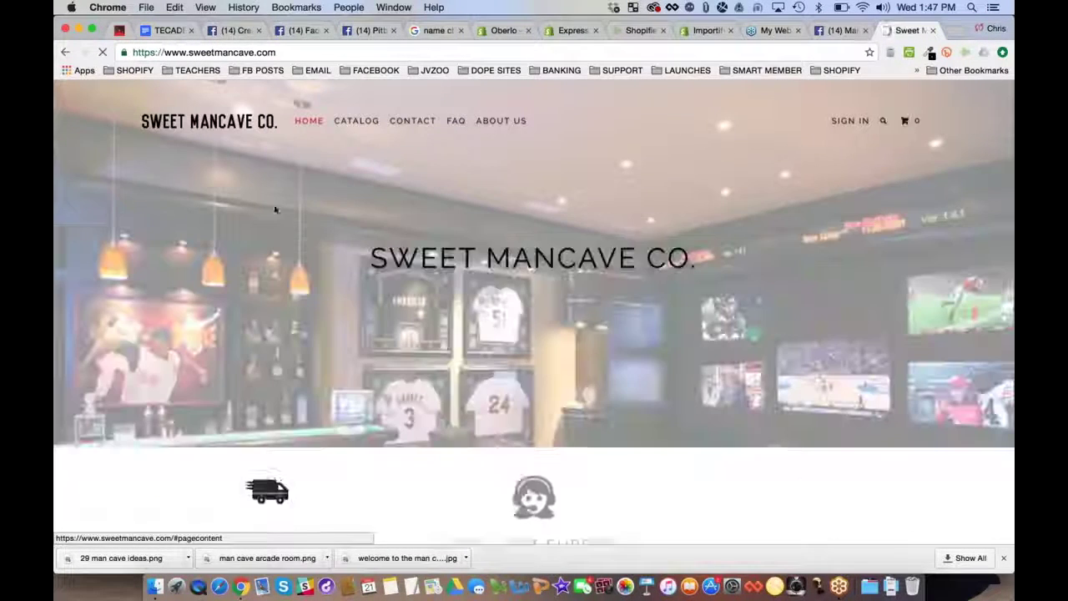
Browse the Sweet Mancave Co. product catalog and filter it to Decorations
scroll(274, 208, "down", 3)
scroll(534, 312, "down", 5)
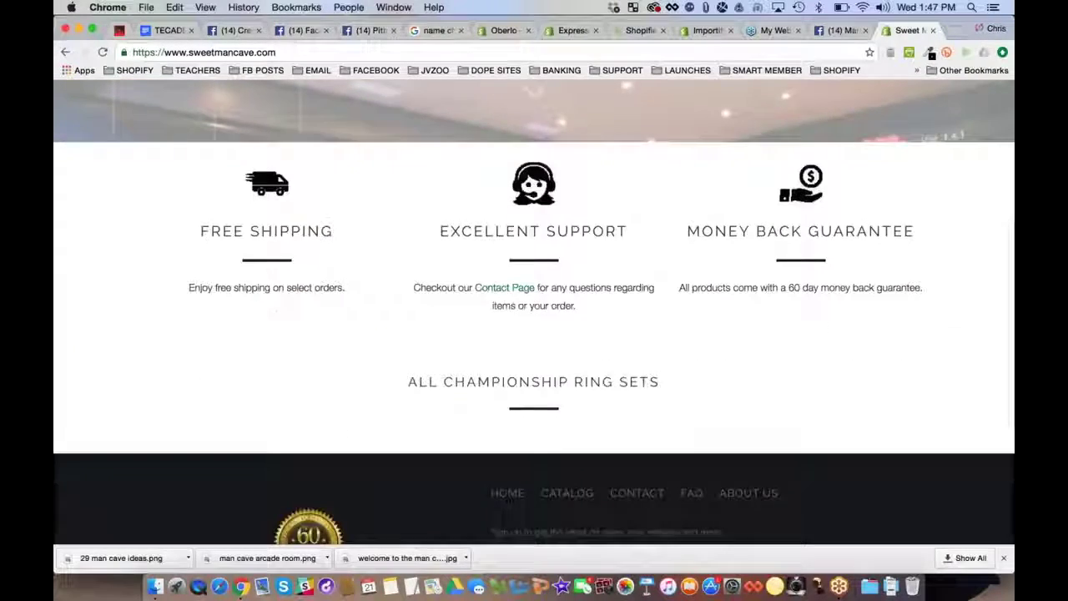
scroll(534, 313, "up", 10)
left_click(91, 277)
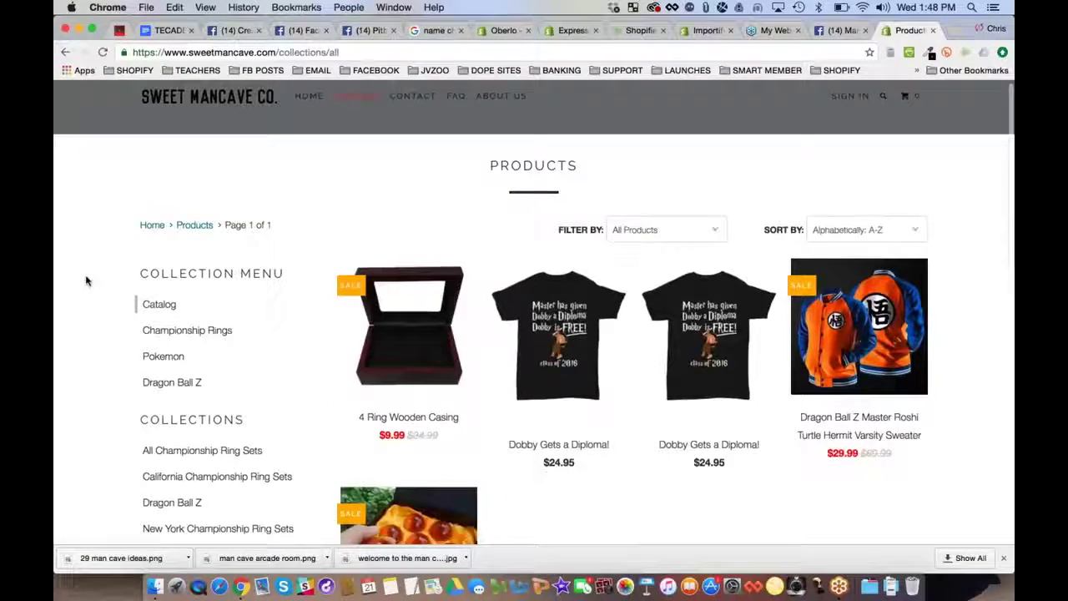
scroll(86, 280, "down", 2)
scroll(86, 281, "down", 6)
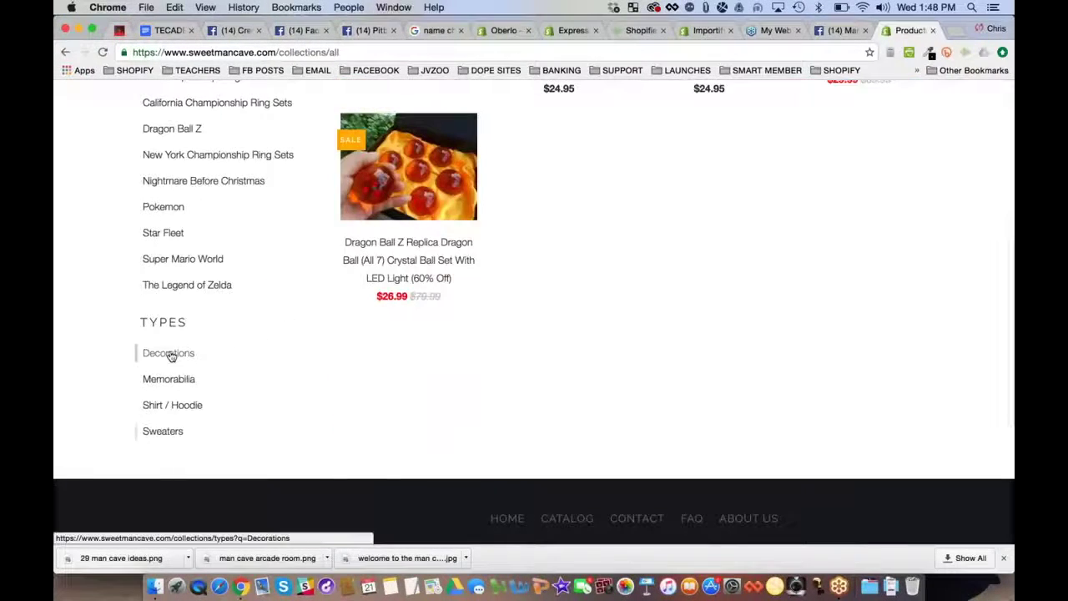
left_click(169, 354)
Step back through the catalog and home page to the Google man cave results
left_click(65, 52)
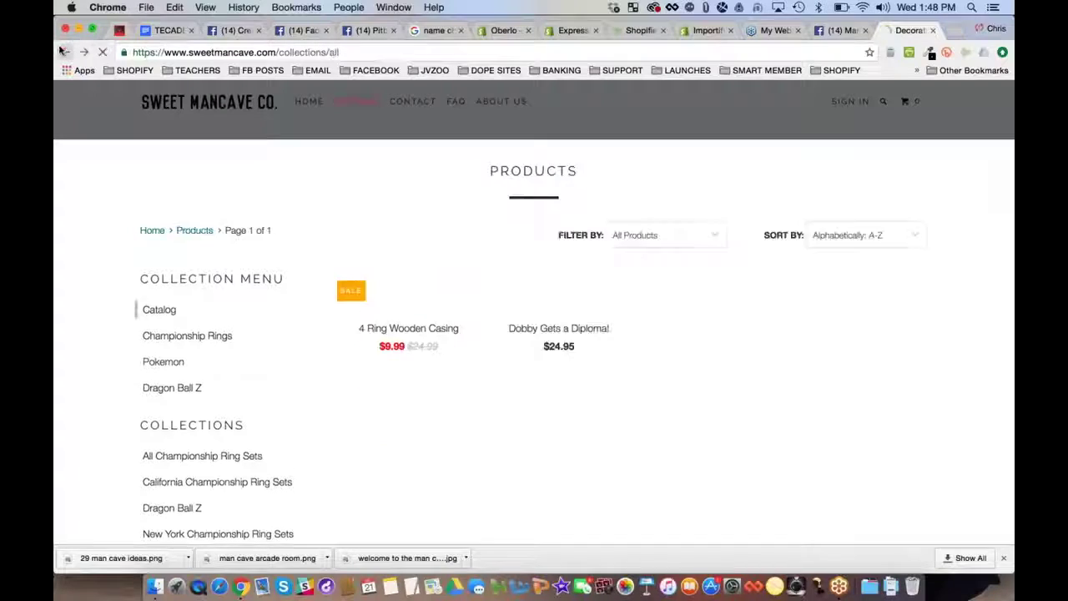
left_click(65, 51)
left_click(65, 52)
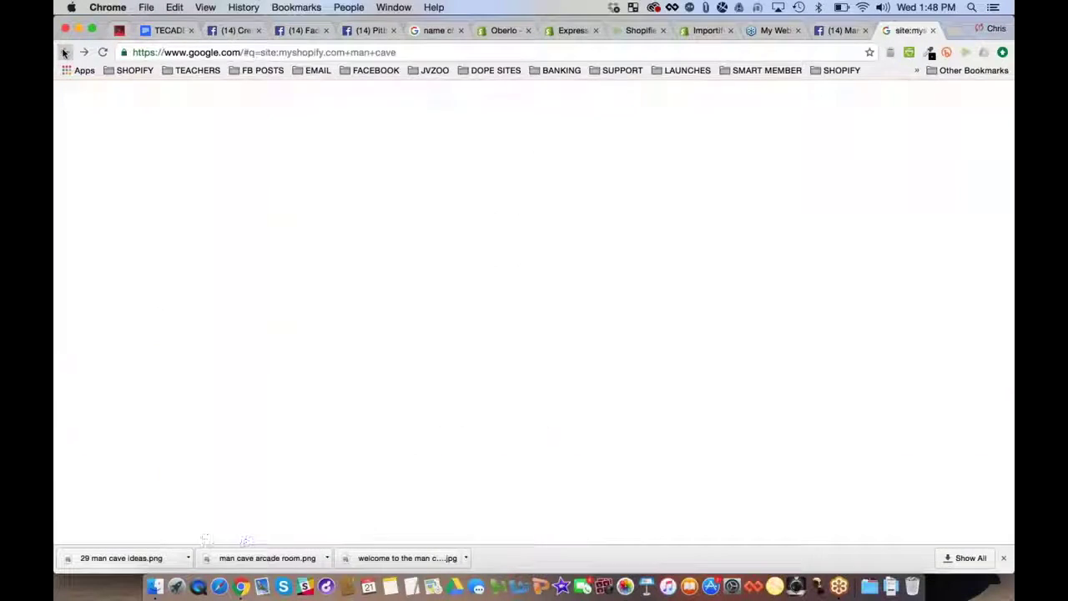
Edit the Google query, adding 'decoter', and rerun the man cave wall poster search
scroll(106, 281, "down", 5)
scroll(106, 281, "down", 4)
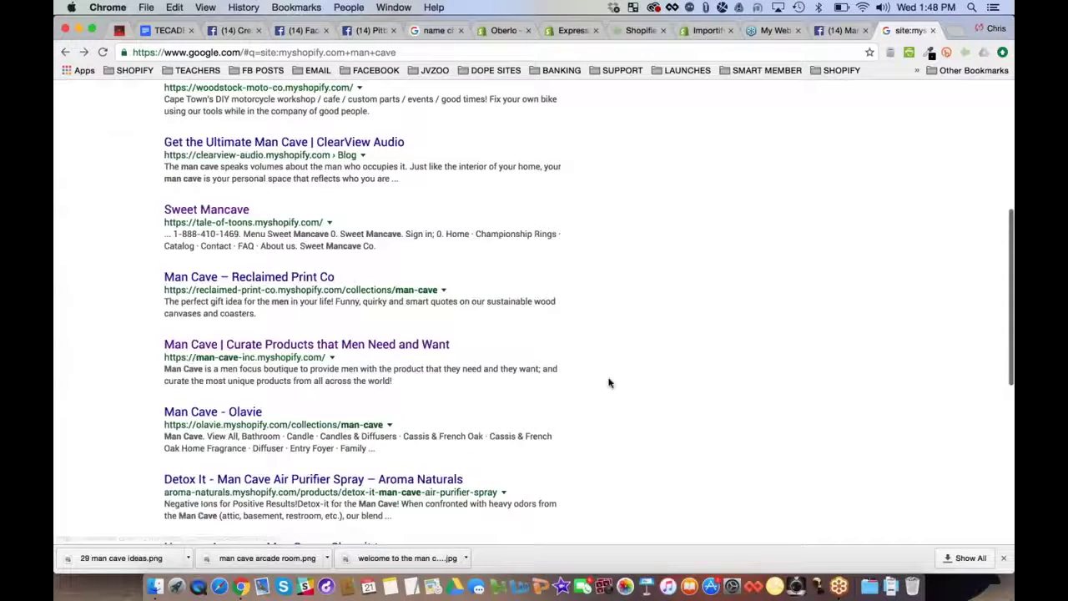
scroll(609, 382, "up", 10)
left_click(374, 107)
type("deco")
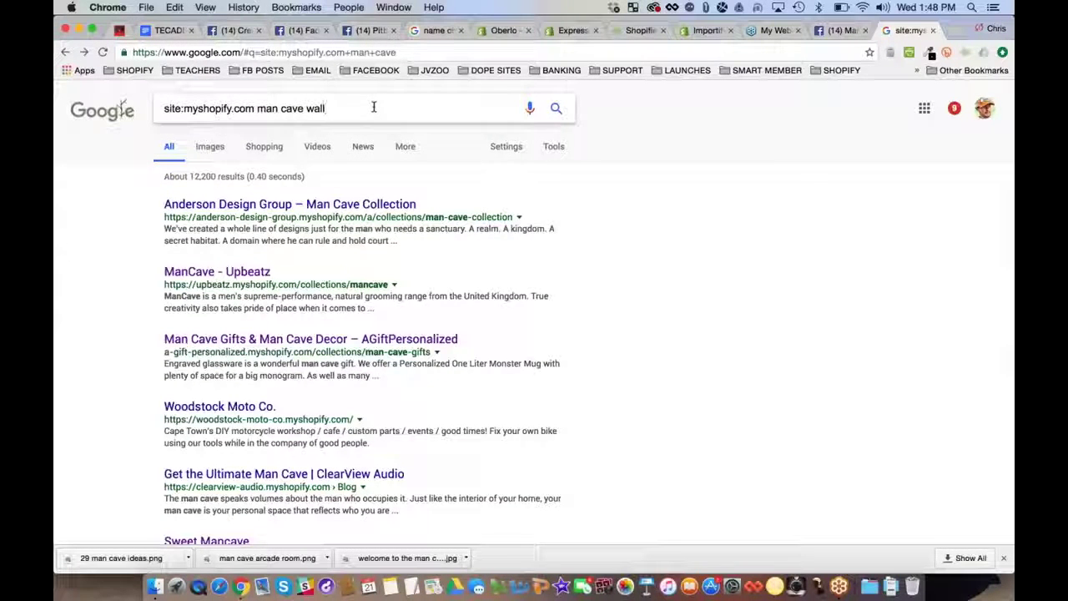
type("ter")
key("Return")
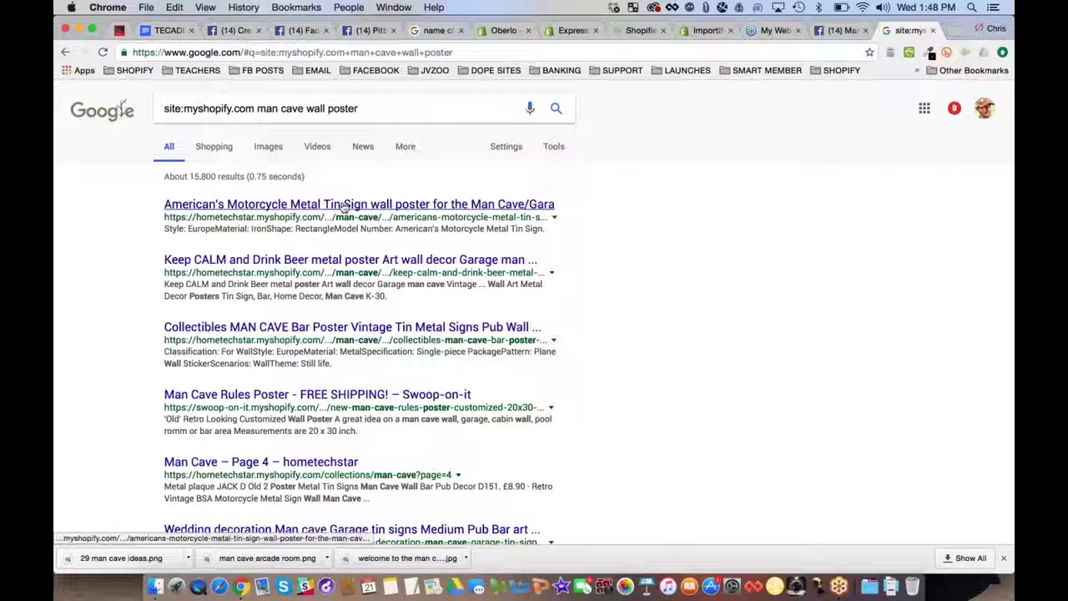
Check the Keep CALM and Drink Beer and Swoop-on-it poster results, returning to Google each time
left_click(284, 261)
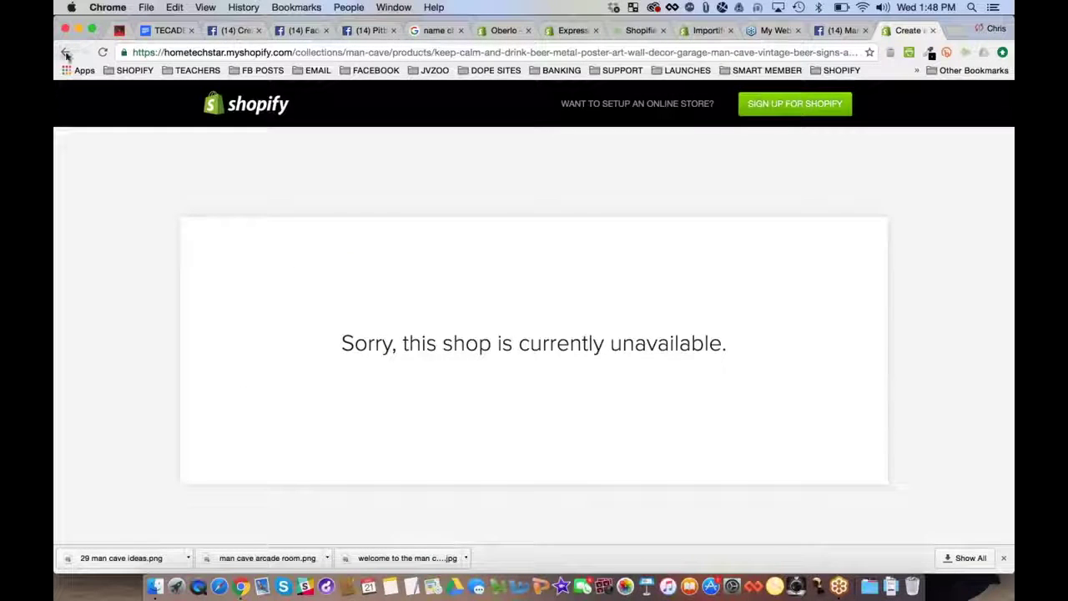
left_click(66, 53)
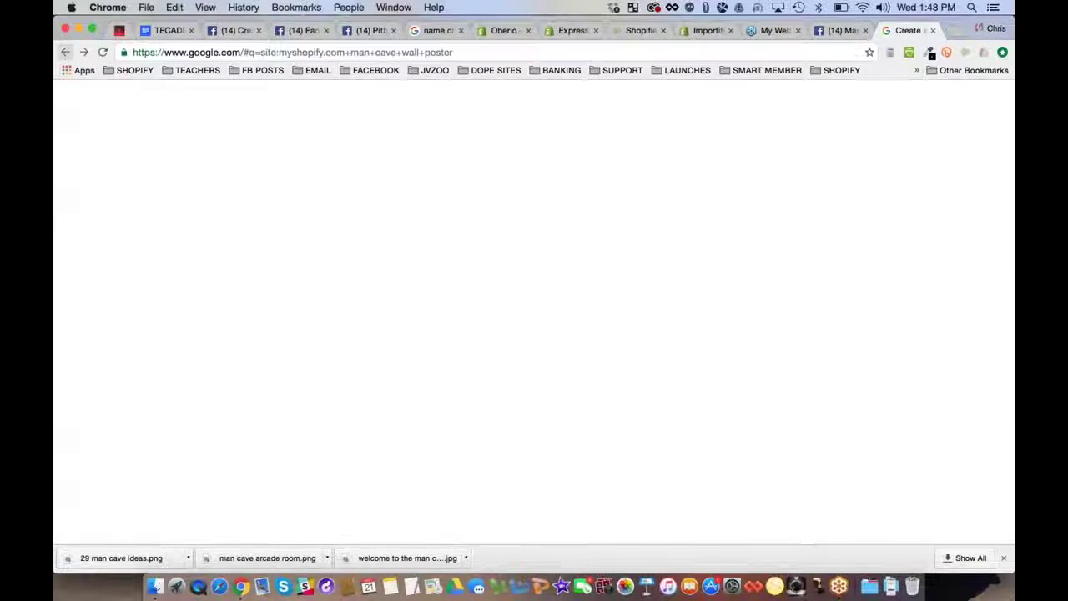
left_click(317, 394)
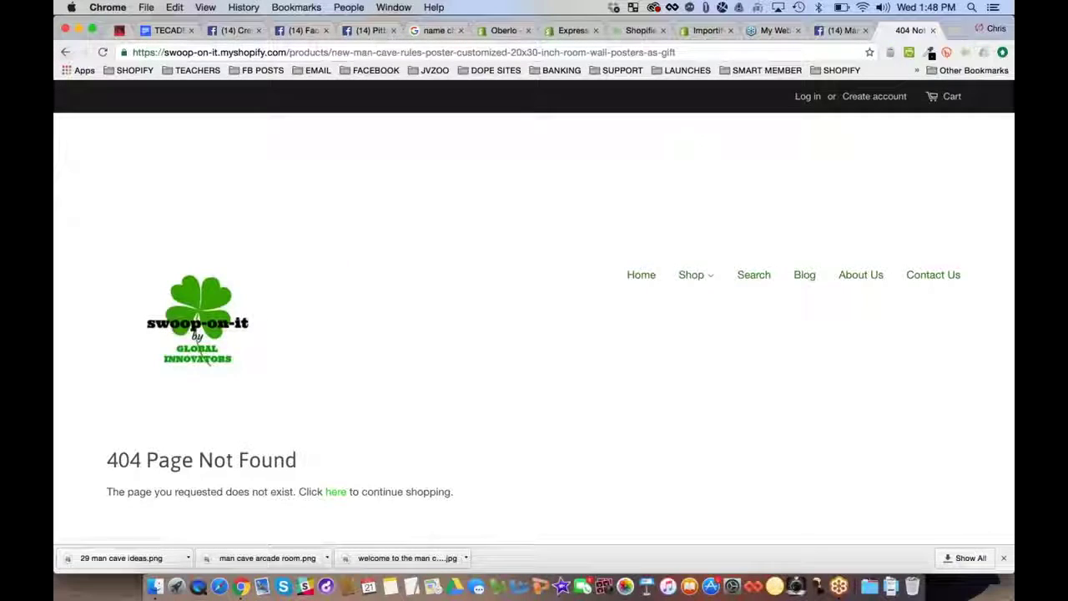
left_click(66, 52)
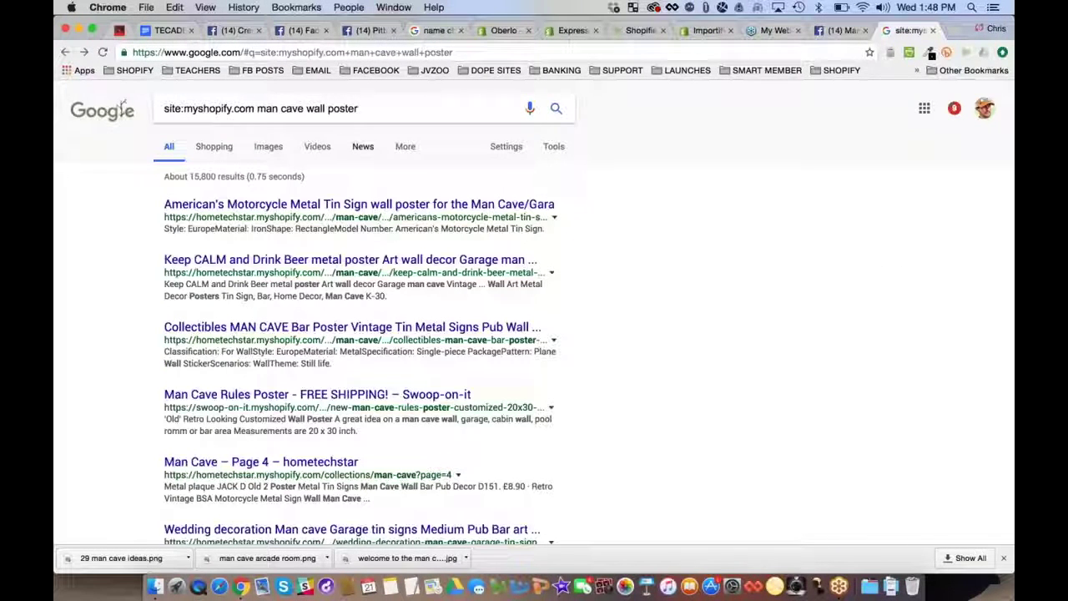
Limit the search results to the past month, then widen them to the past year
left_click(553, 147)
left_click(183, 177)
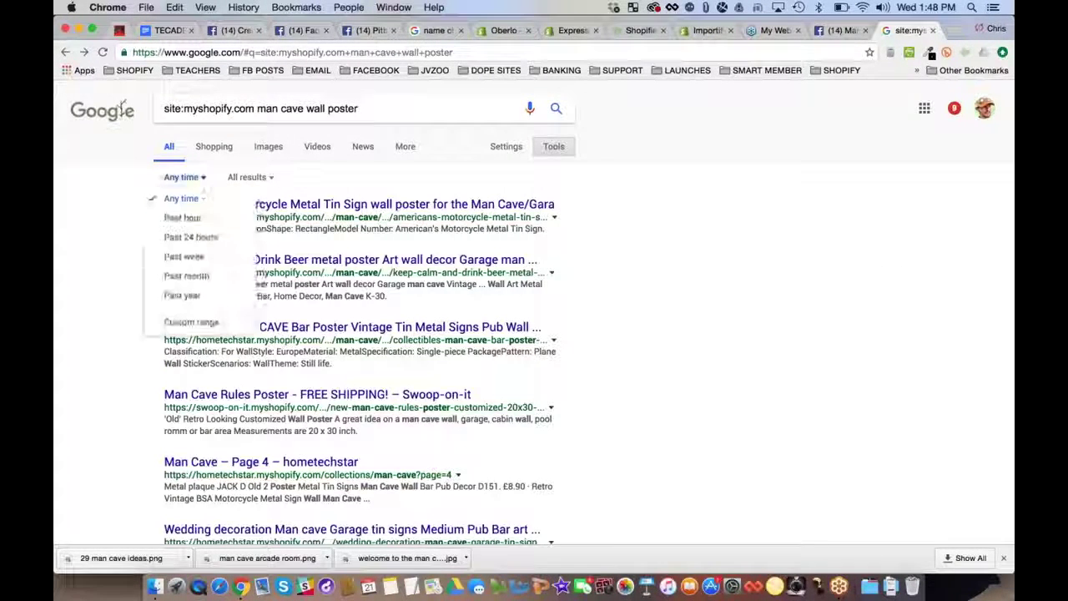
left_click(200, 282)
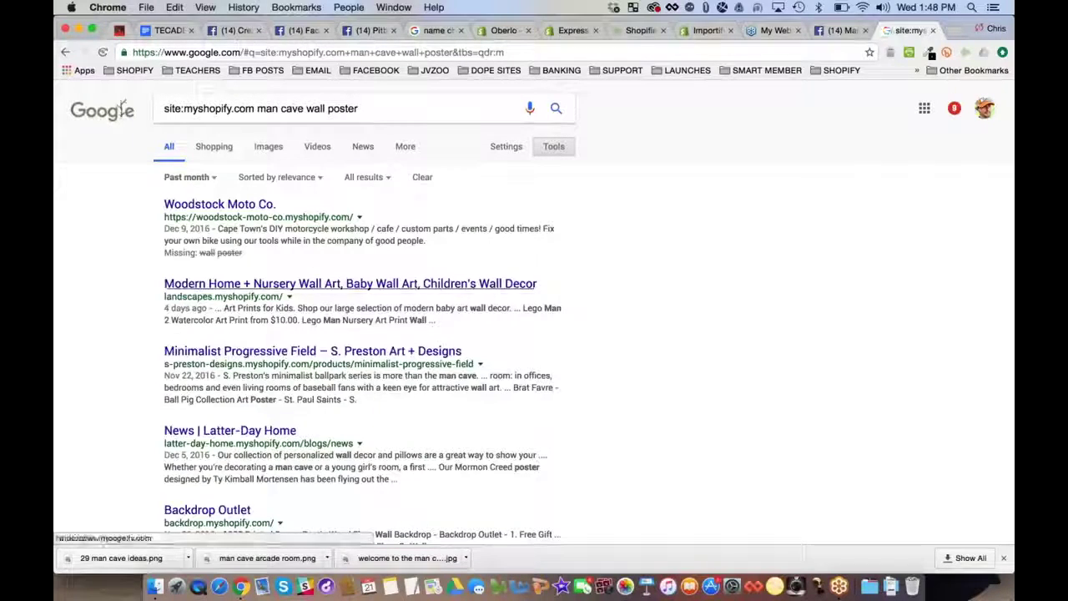
scroll(97, 240, "down", 1)
scroll(98, 242, "down", 3)
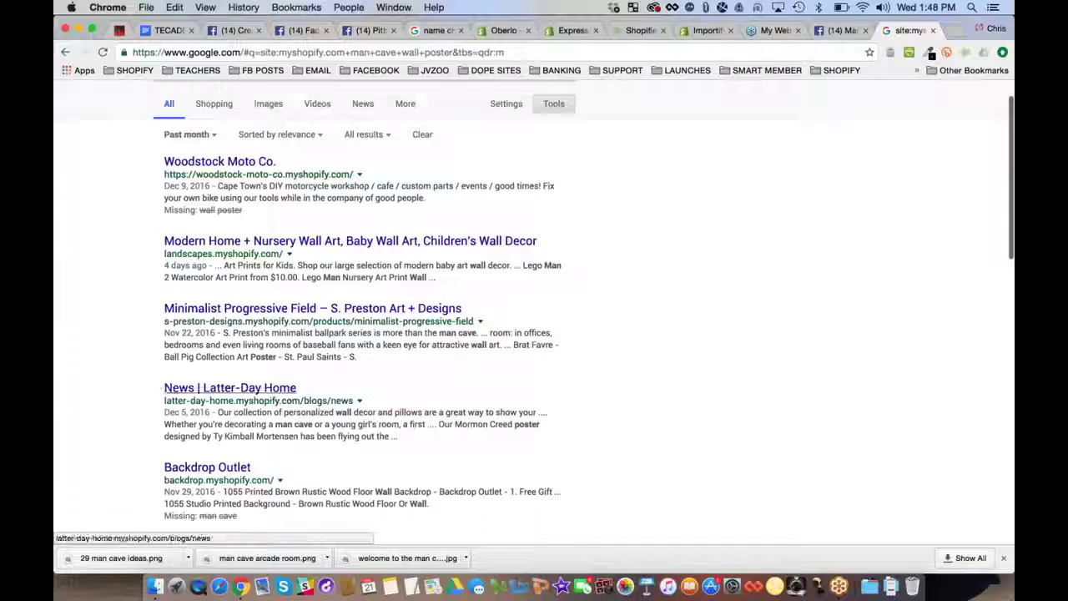
left_click(186, 135)
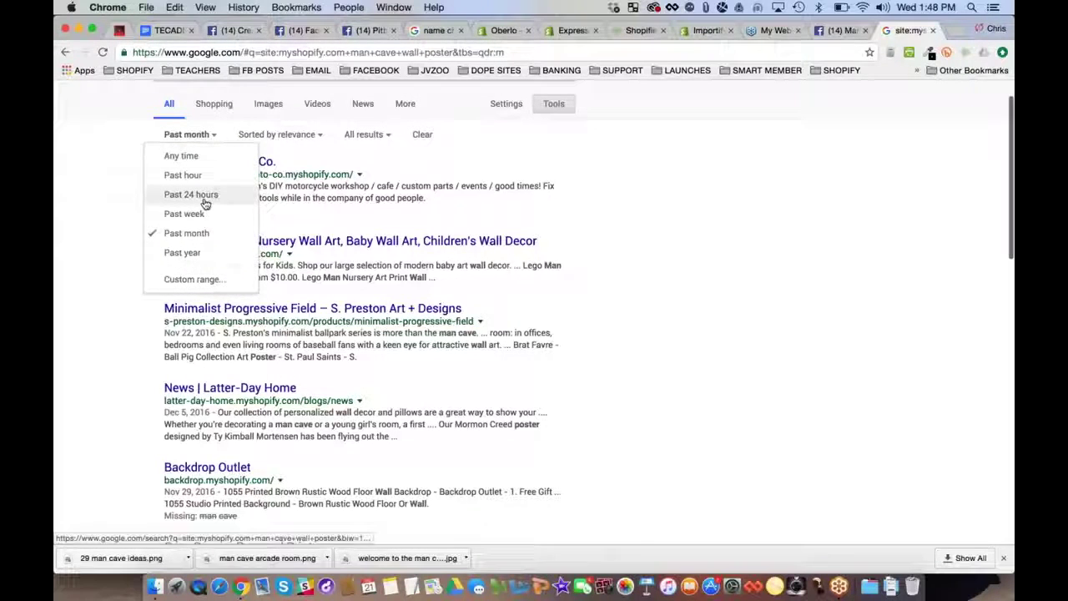
left_click(182, 252)
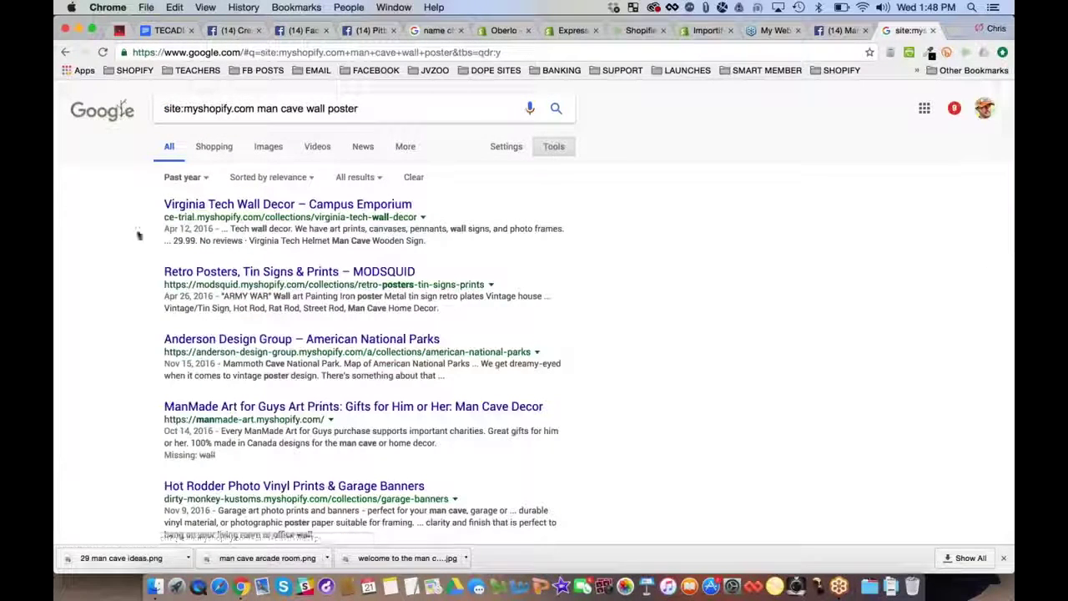
scroll(115, 261, "down", 1)
scroll(115, 261, "down", 1)
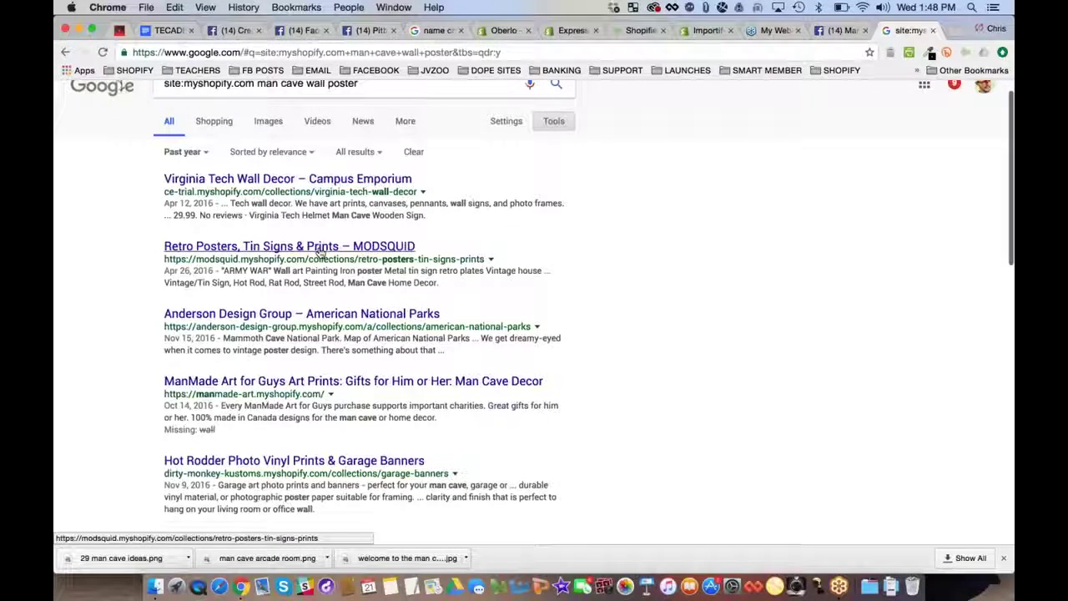
Look at the Retro Posters MODSQUID store, then open the 'Your Online Wall Decor Superstore' result
left_click(322, 251)
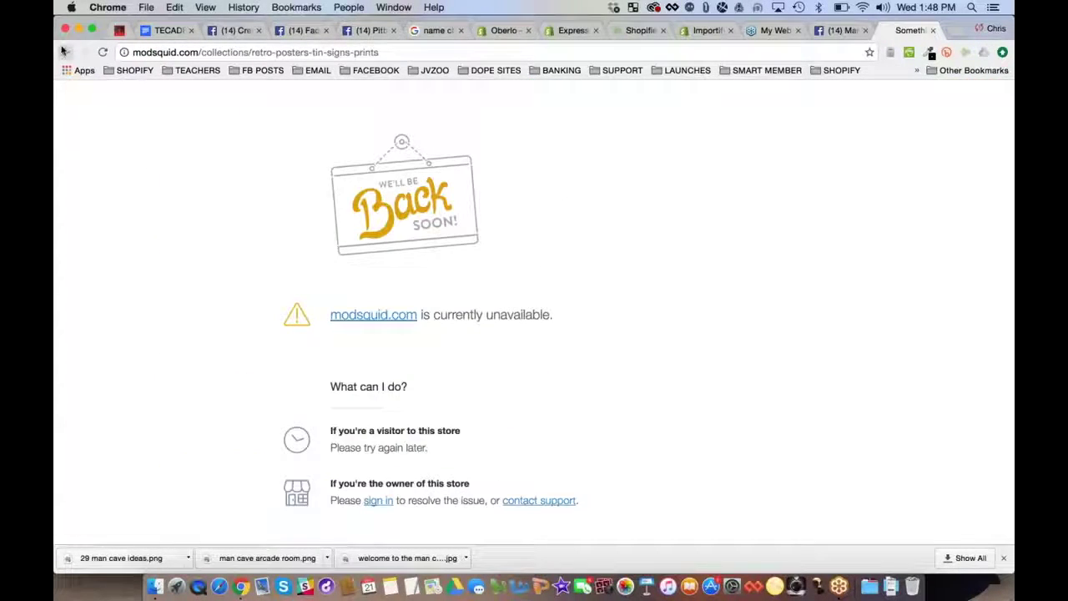
key("super+bracketleft")
scroll(153, 343, "down", 5)
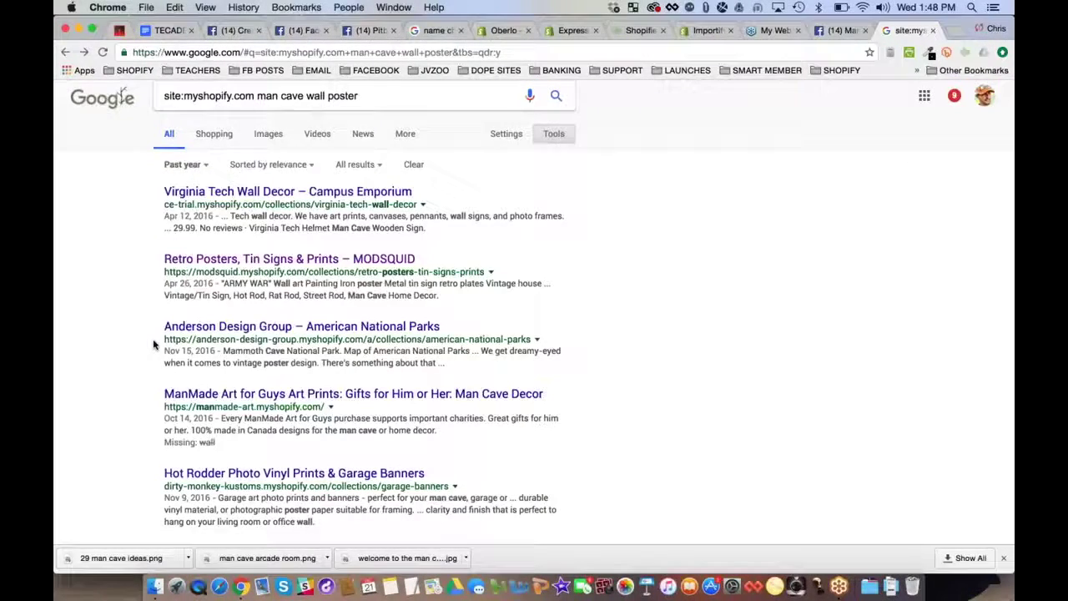
scroll(250, 334, "down", 1)
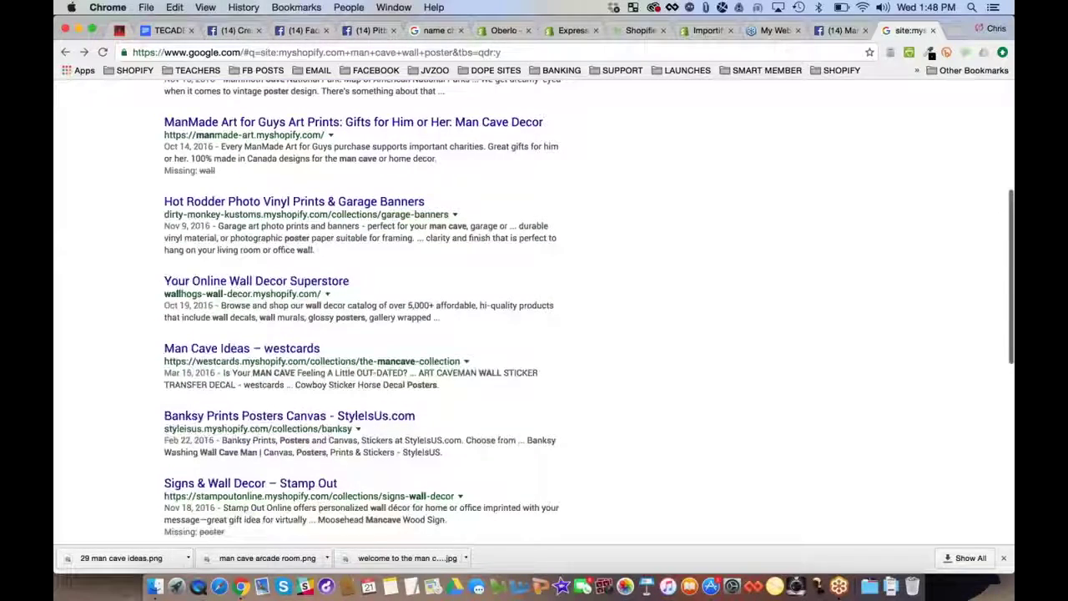
left_click(250, 282)
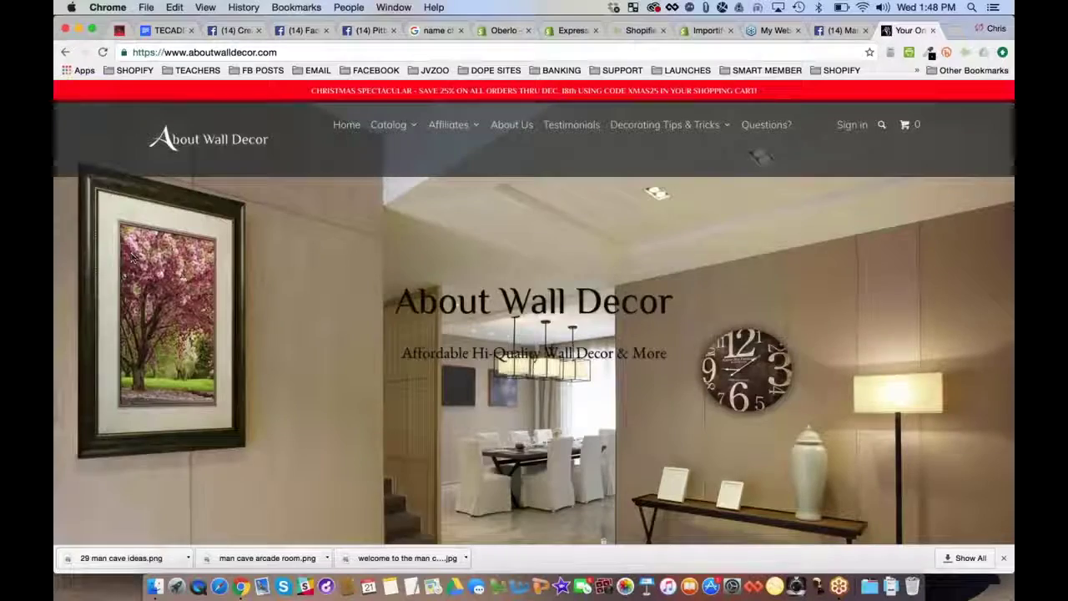
Scroll through the Wall Decor Superstore page and return to the Google results
mouse_move(406, 125)
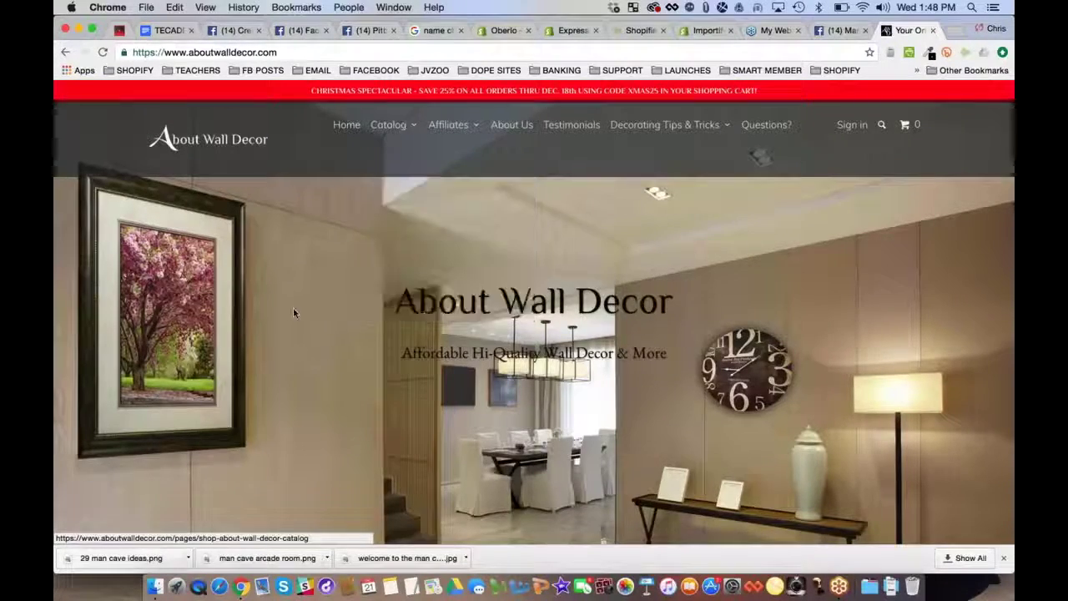
scroll(293, 309, "down", 2)
scroll(534, 313, "down", 5)
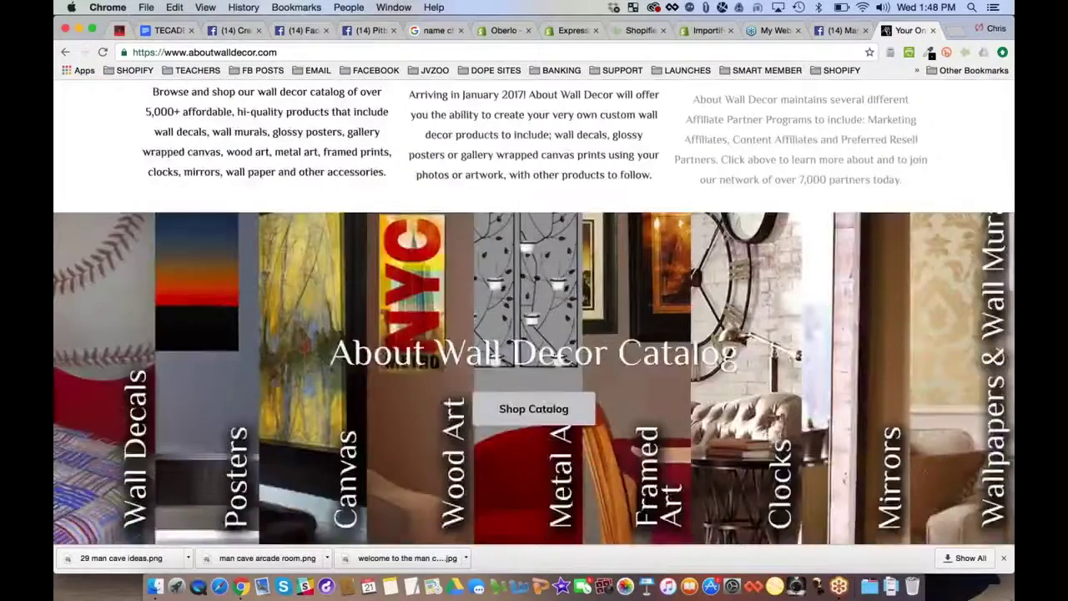
scroll(534, 313, "down", 5)
scroll(534, 313, "down", 10)
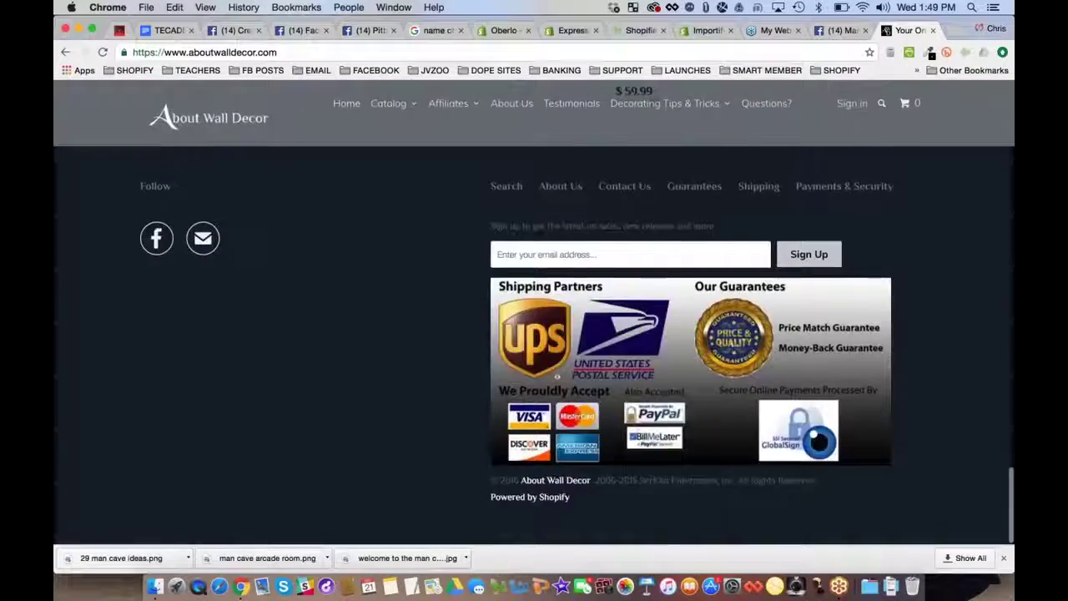
left_click(66, 51)
Open the westcards Man Cave Ideas collection and view the $49.99 Art Canvas Car Decoration
scroll(72, 255, "down", 9)
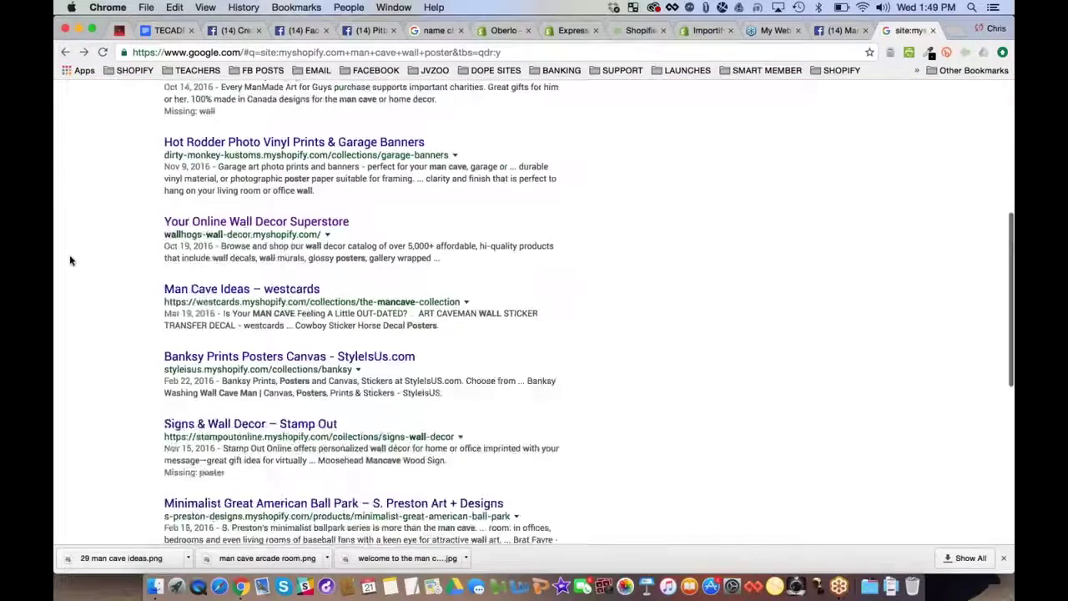
left_click(290, 272)
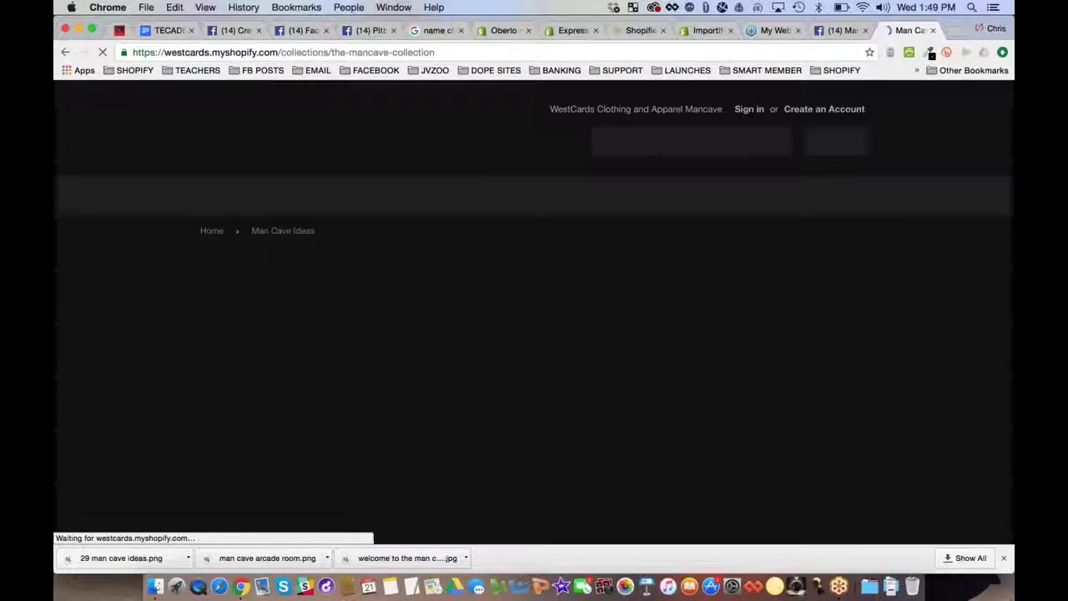
scroll(112, 228, "down", 7)
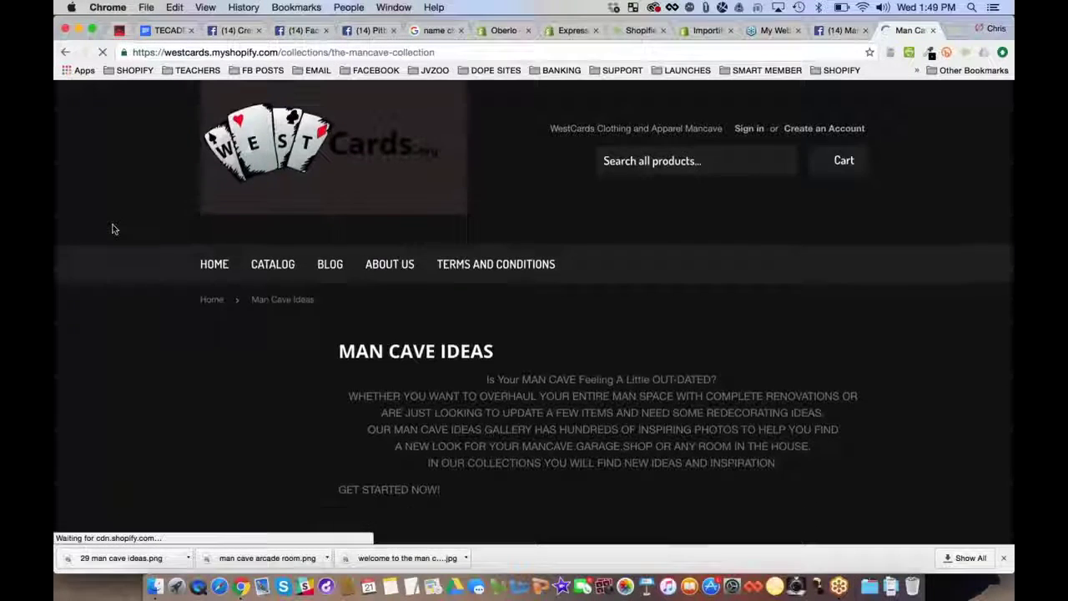
scroll(115, 228, "down", 4)
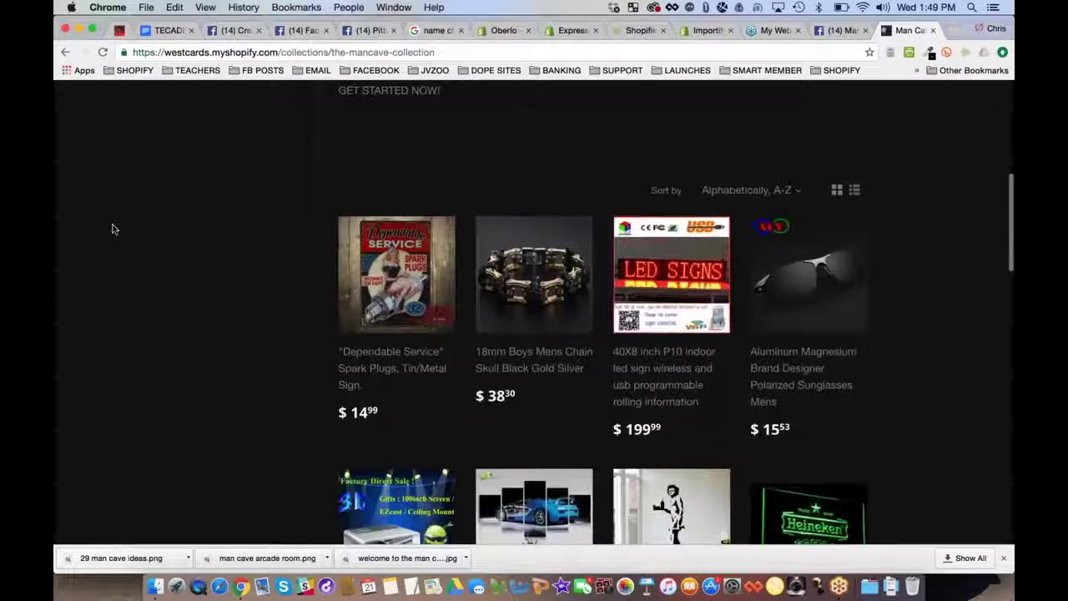
scroll(114, 228, "down", 2)
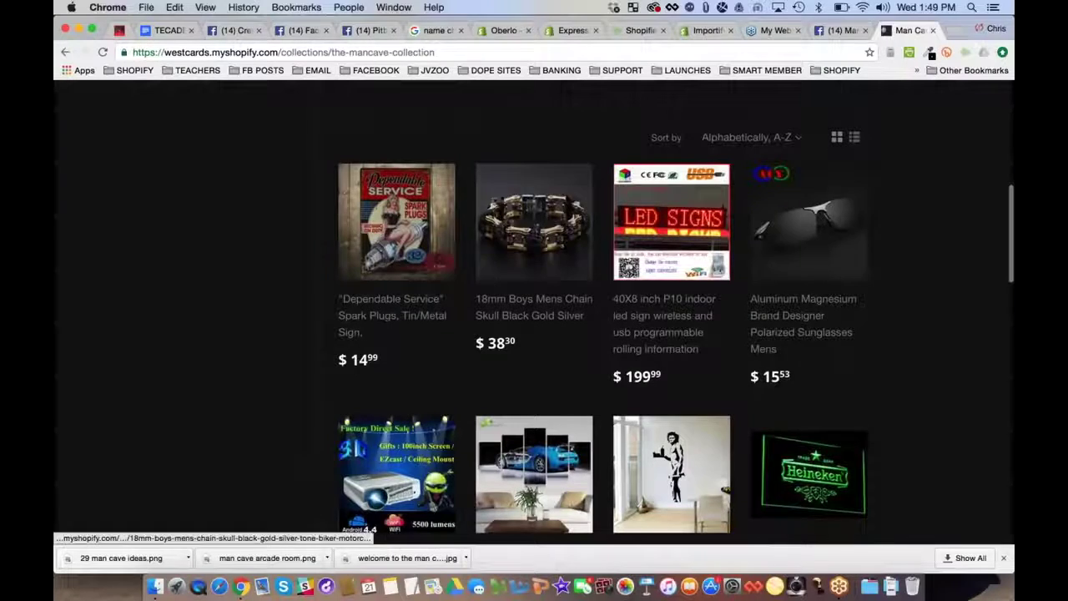
scroll(675, 329, "down", 3)
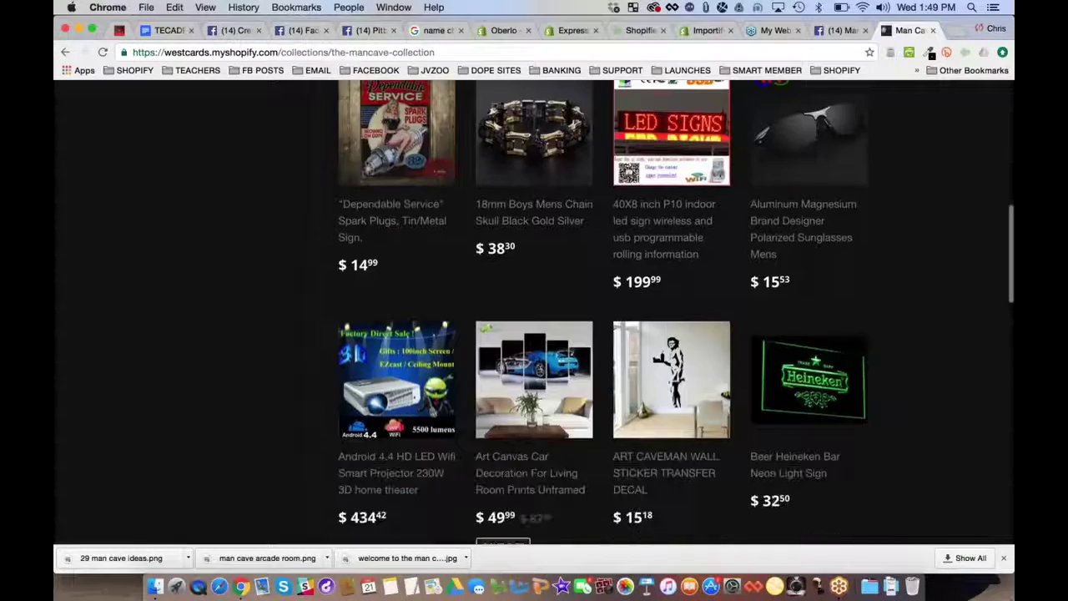
left_click(509, 381)
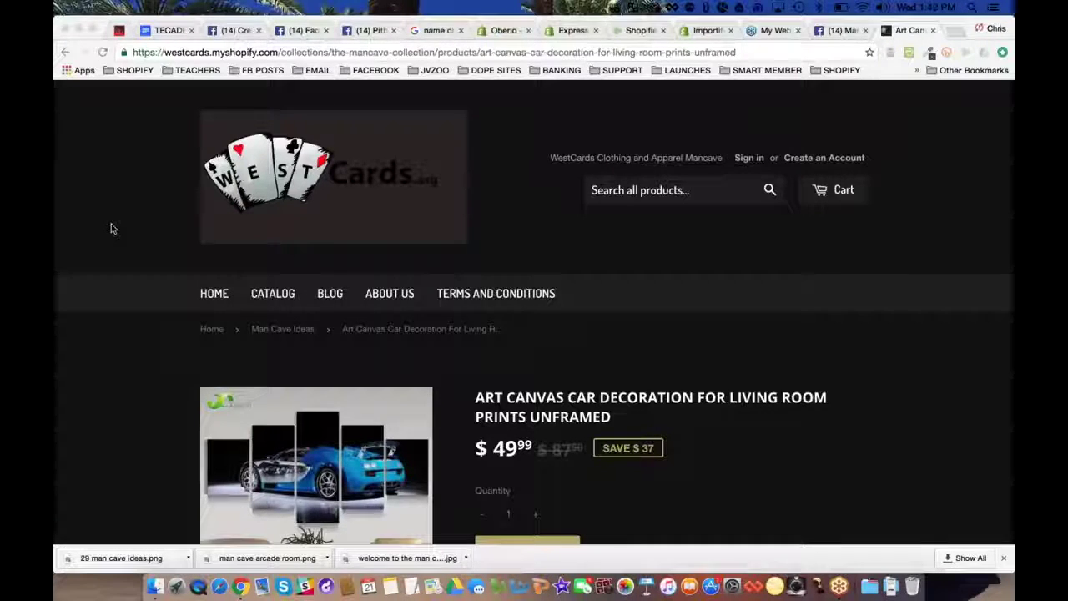
scroll(92, 215, "down", 1)
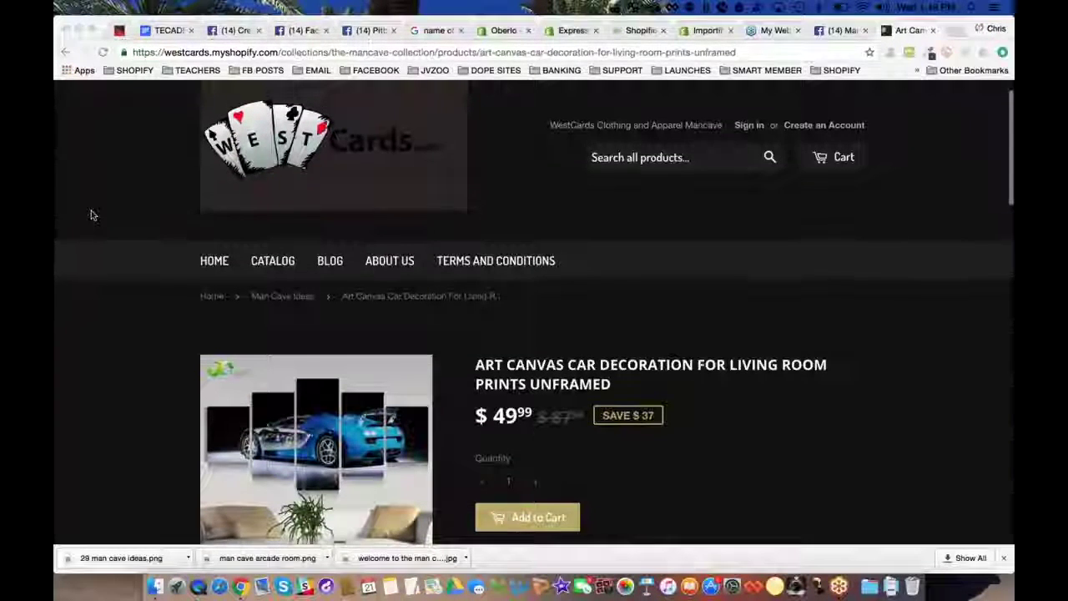
scroll(92, 216, "down", 3)
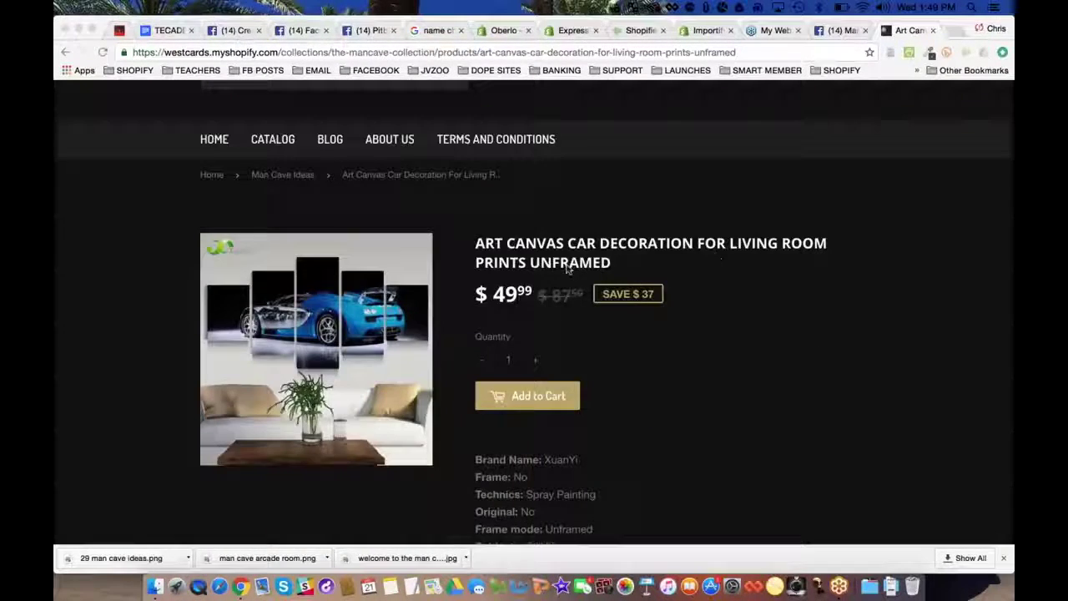
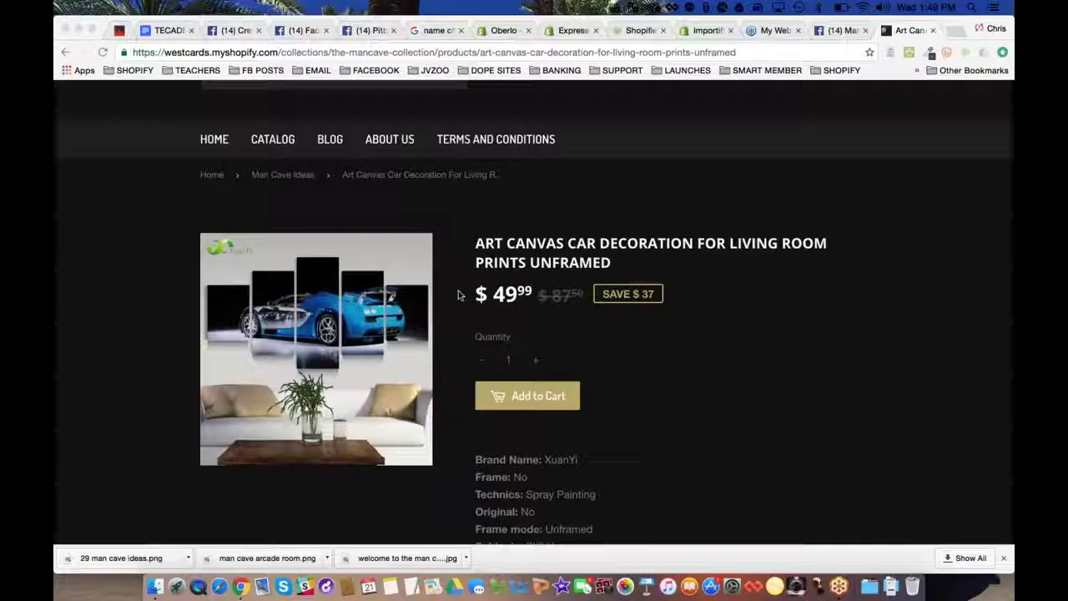
Save the Bugatti canvas product image to the Desktop as 'car canvas picture.jpg'
scroll(517, 306, "down", 1)
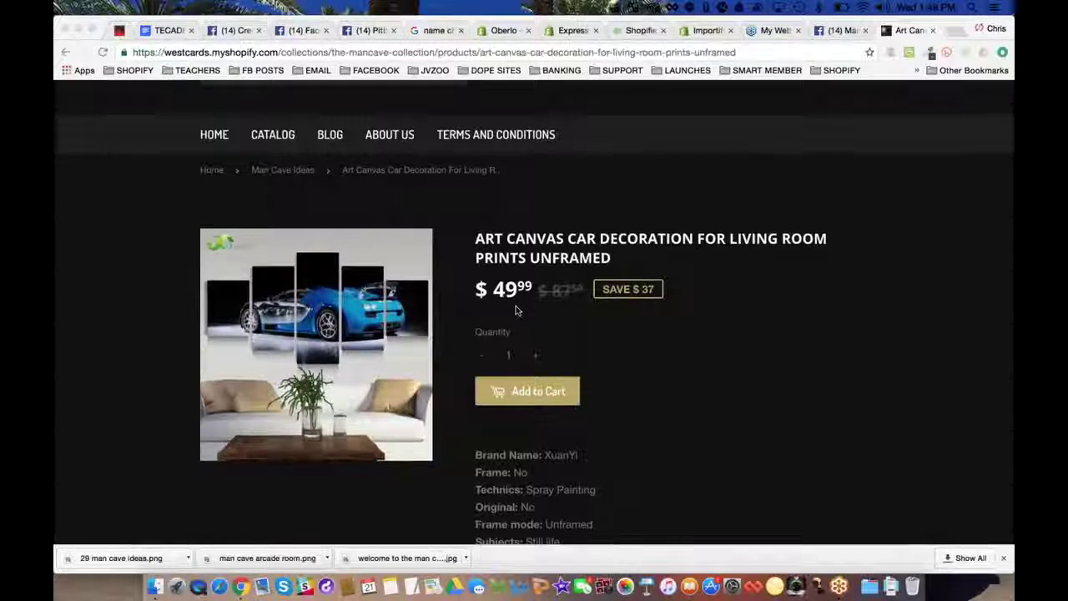
scroll(516, 310, "down", 1)
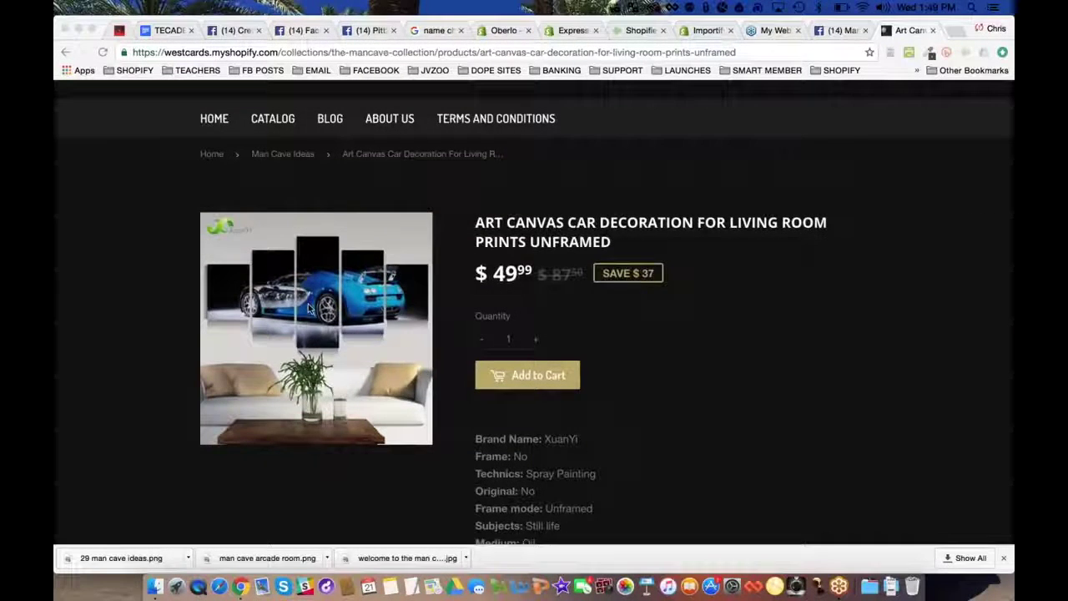
right_click(322, 307)
left_click(332, 323)
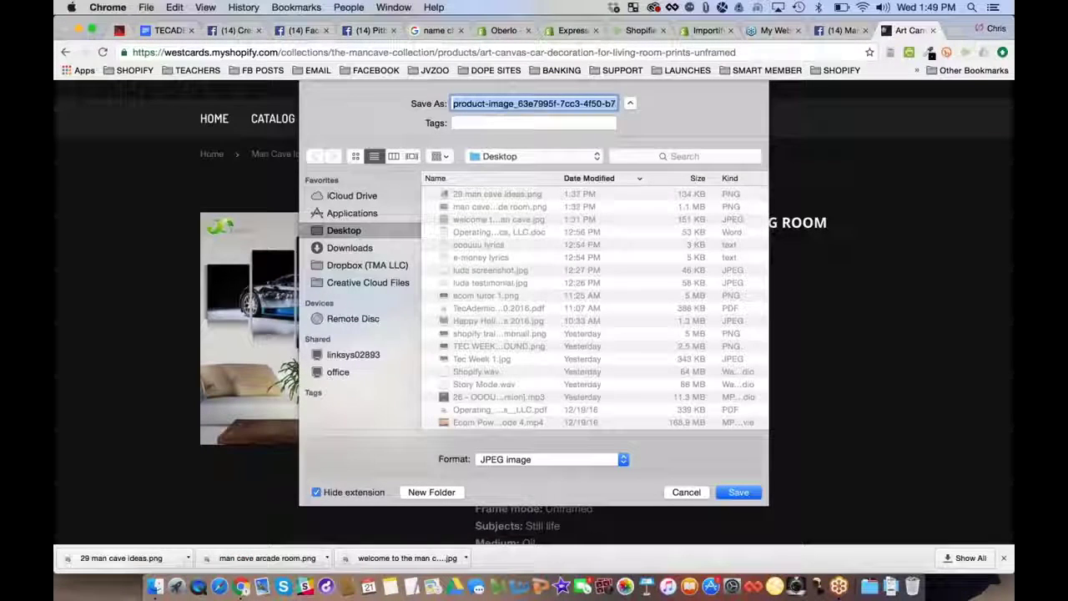
type("car d")
type("anvas ")
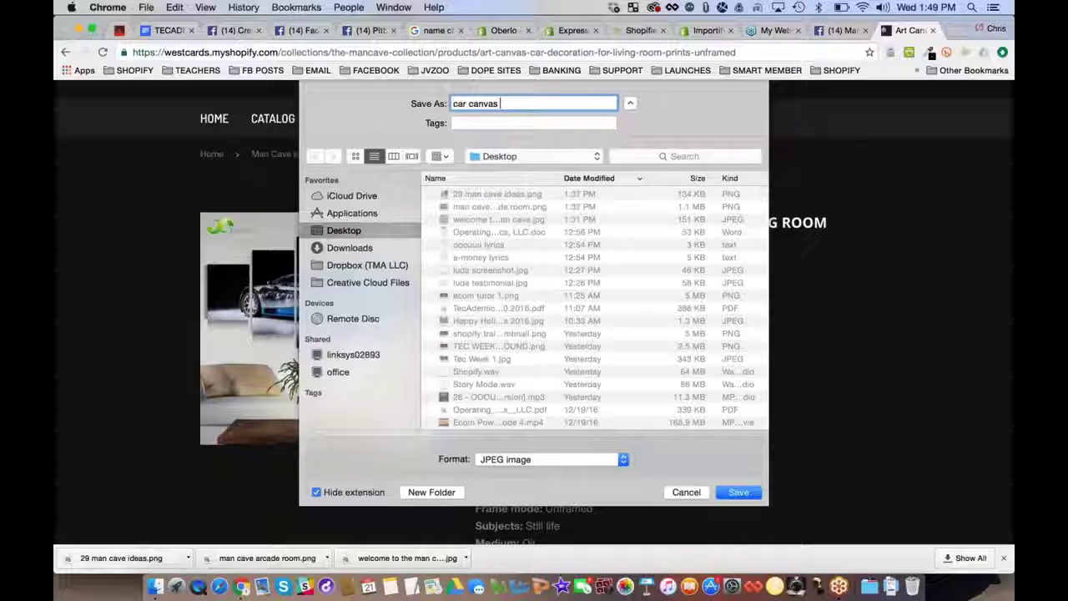
type("picture")
key("Return")
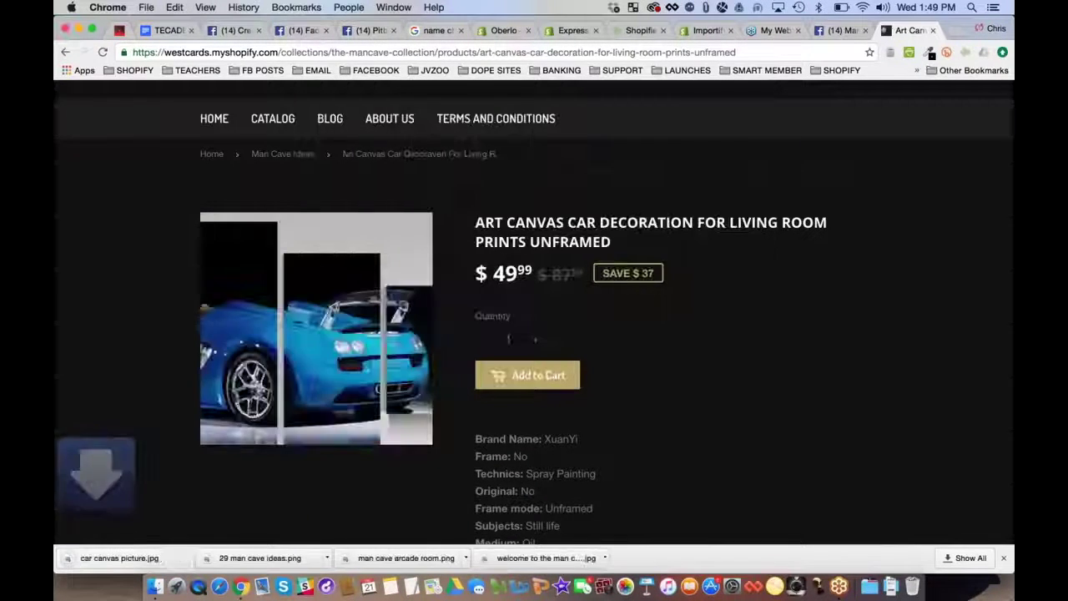
key("super+l")
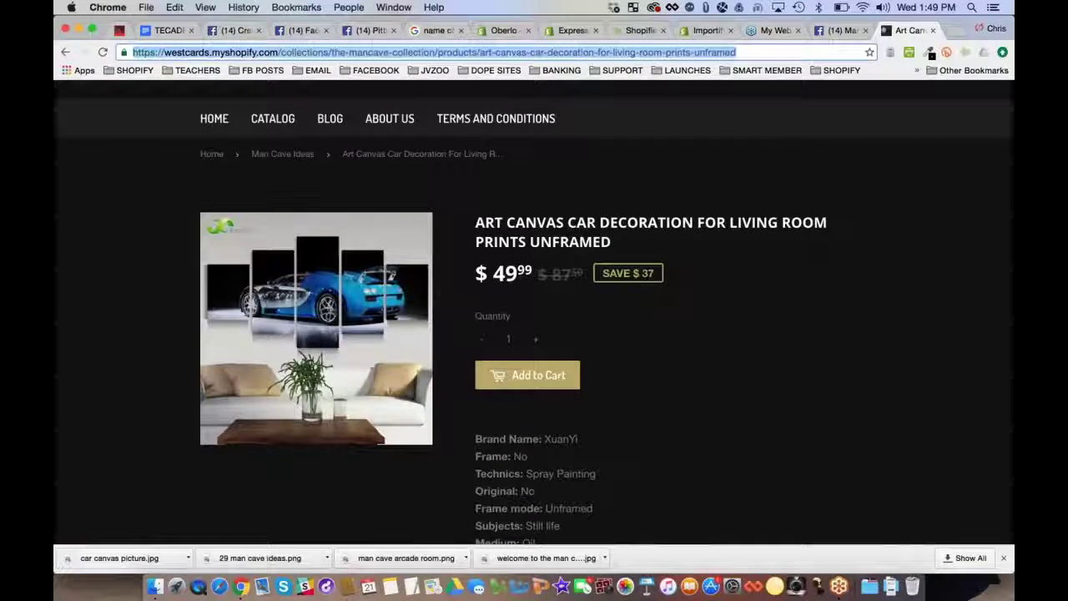
Start a Man Cave Expert photo post with car canvas picture.jpg attached
left_click(838, 34)
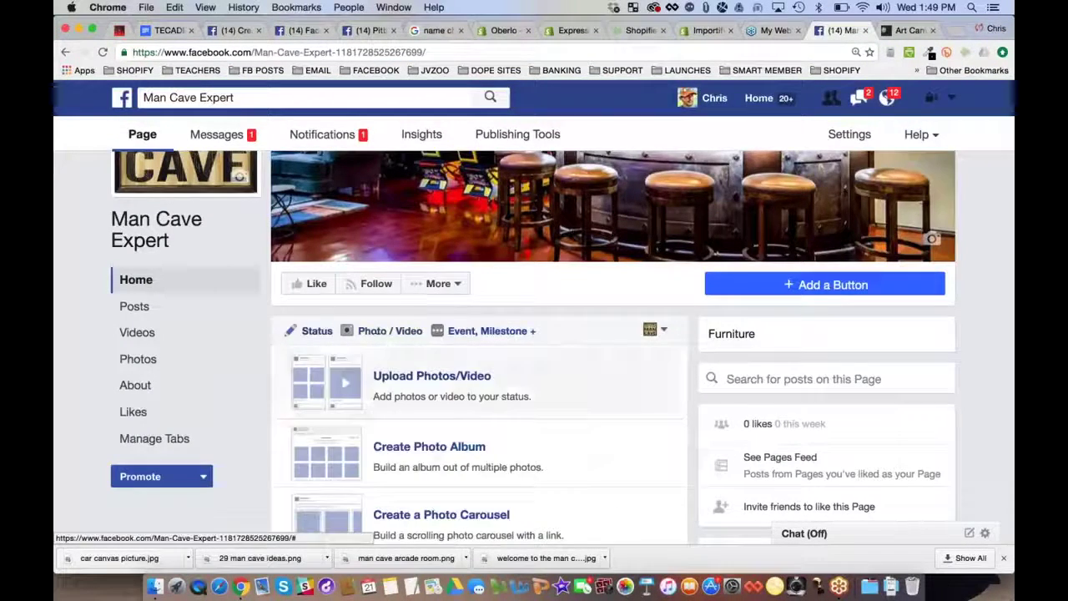
left_click(417, 374)
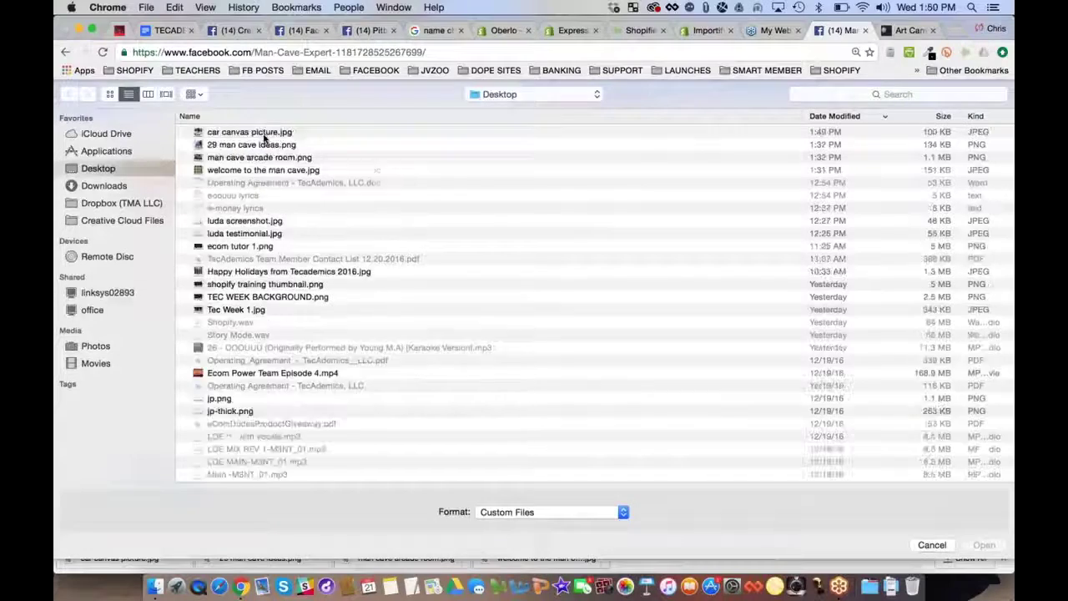
double_click(270, 141)
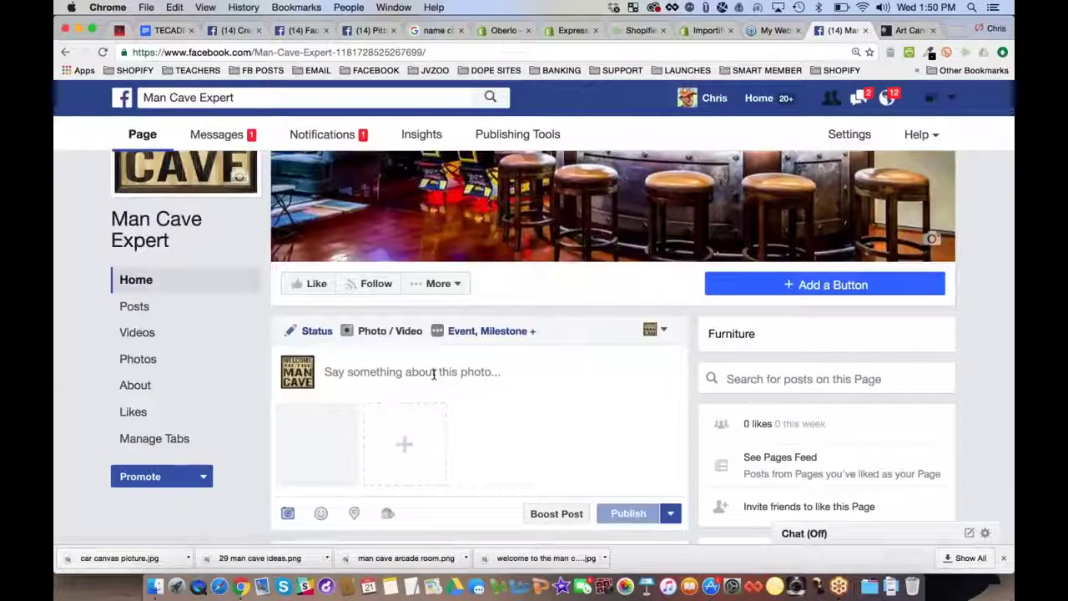
Caption the post with the man-cave canvas question, a 'CHIME IN:' line and a 'Get it here' line
left_click(433, 373)
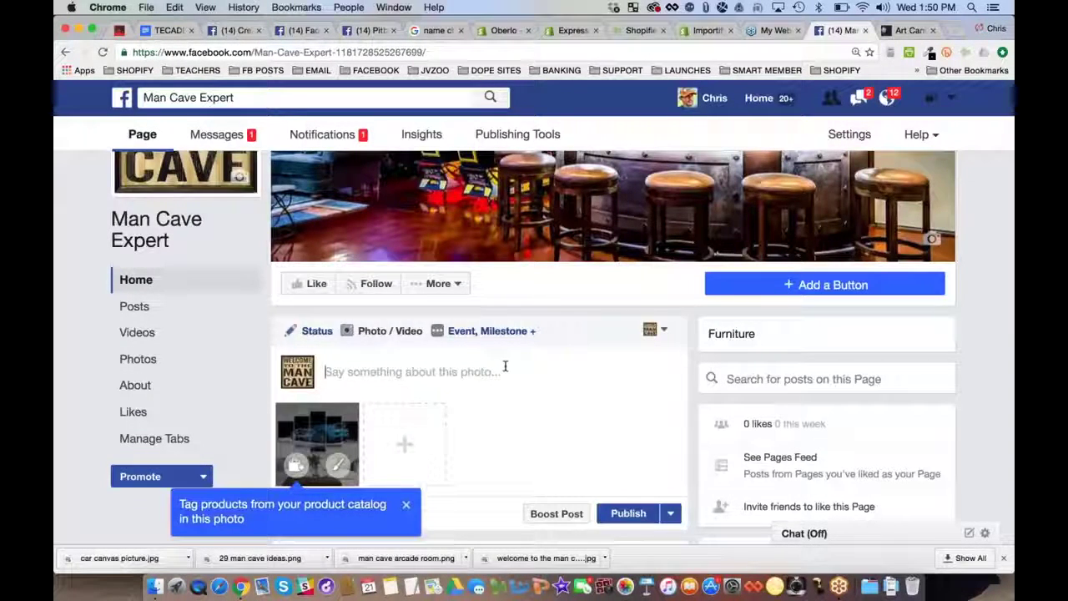
type("Would you")
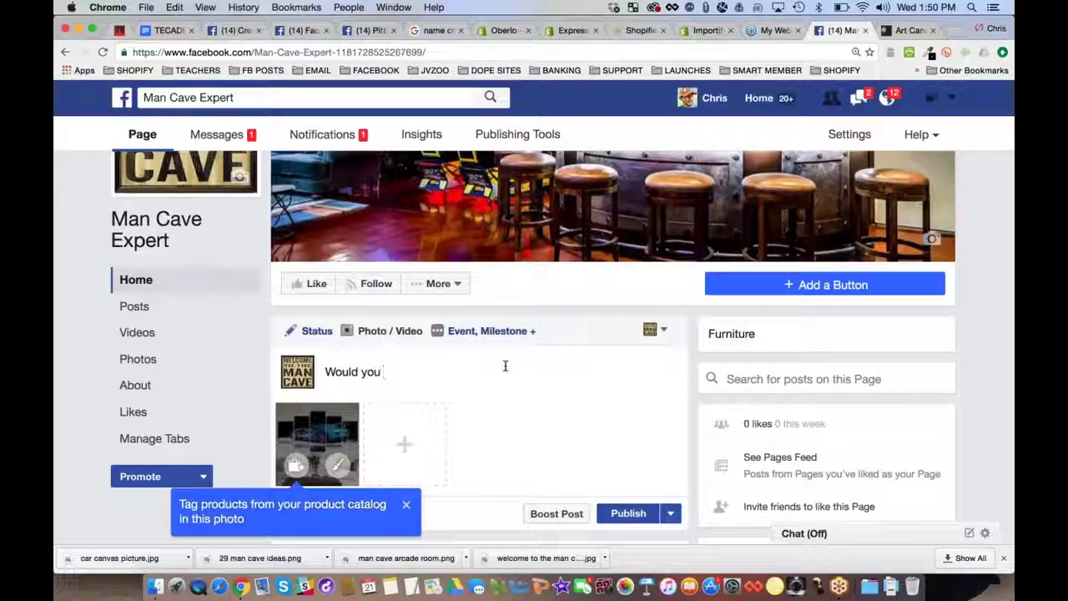
type(" rock this c")
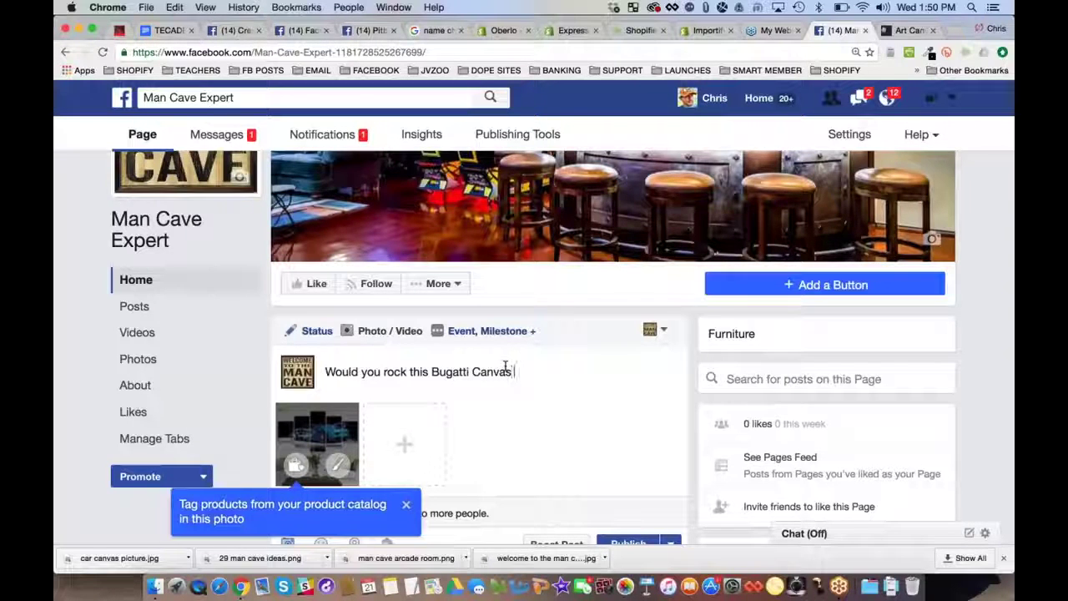
type("our man cave?")
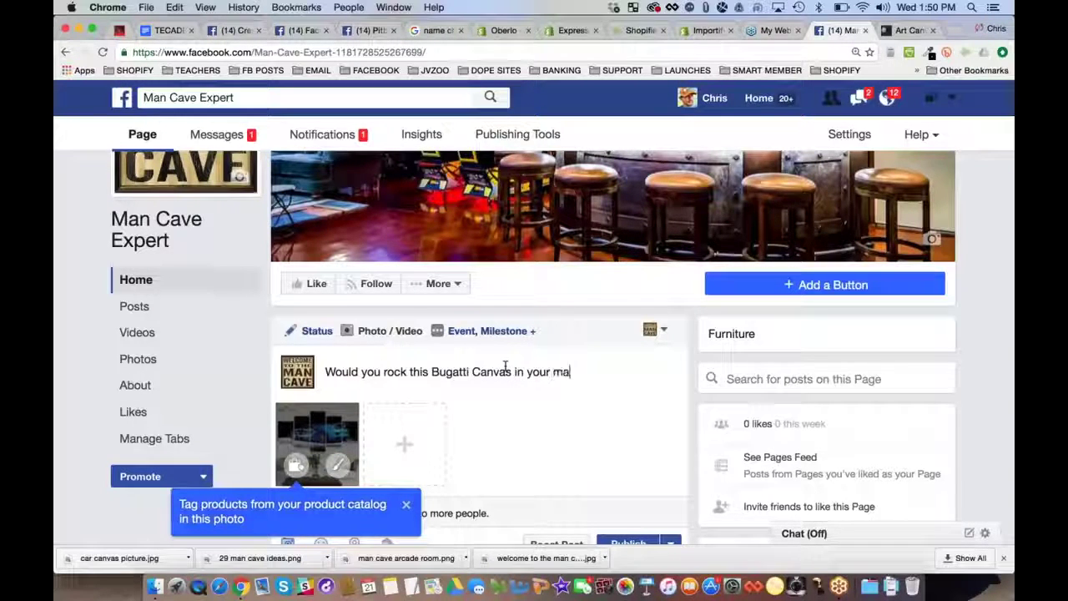
key("Return")
key("Return")
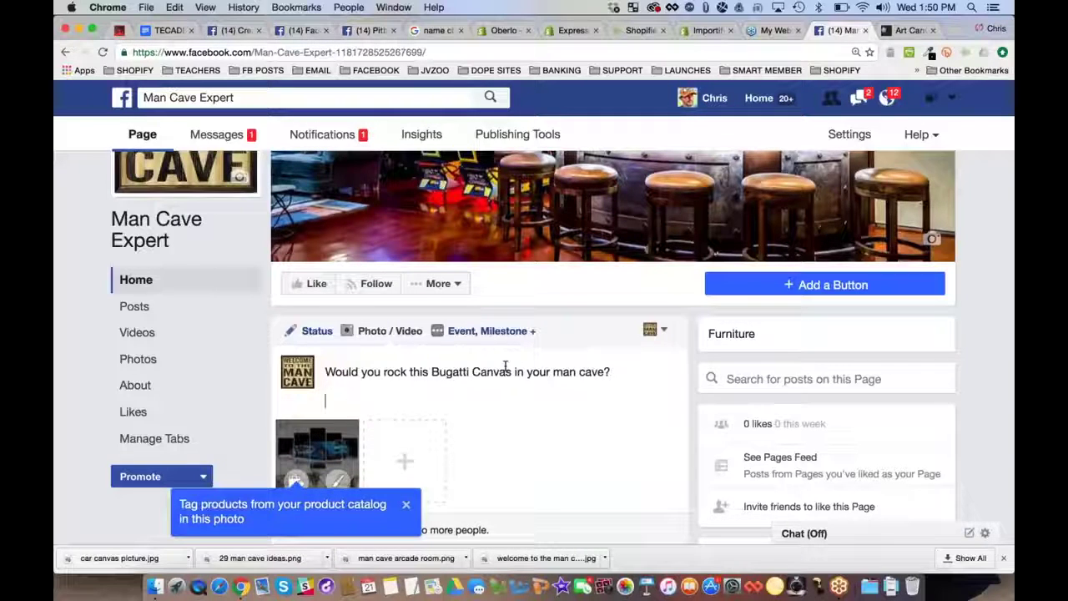
key("BackSpace")
key("BackSpace")
key("BackSpace")
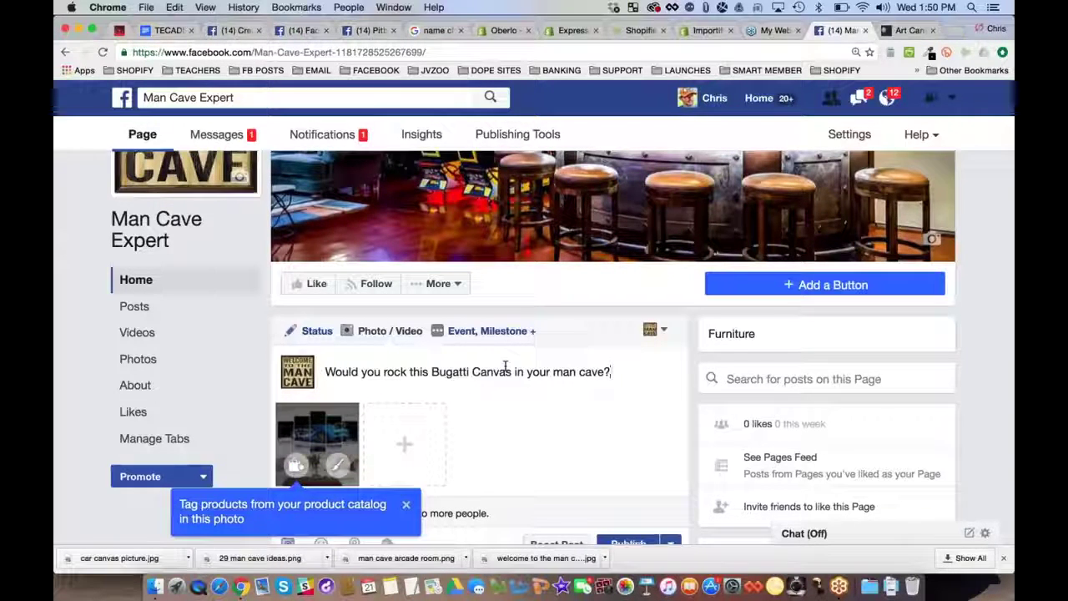
type("CHIME IN:")
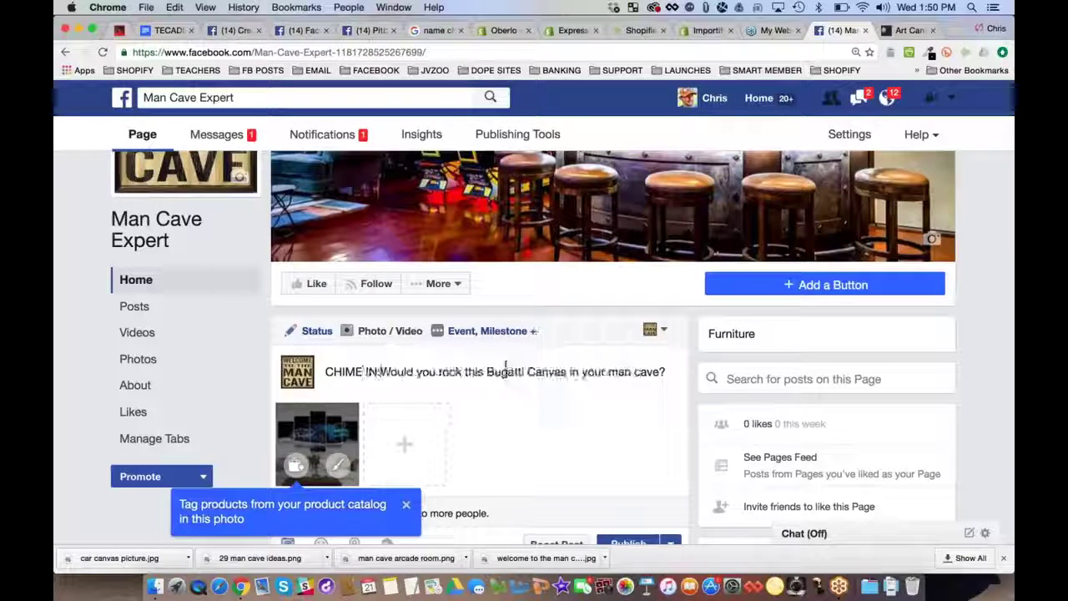
key("Down")
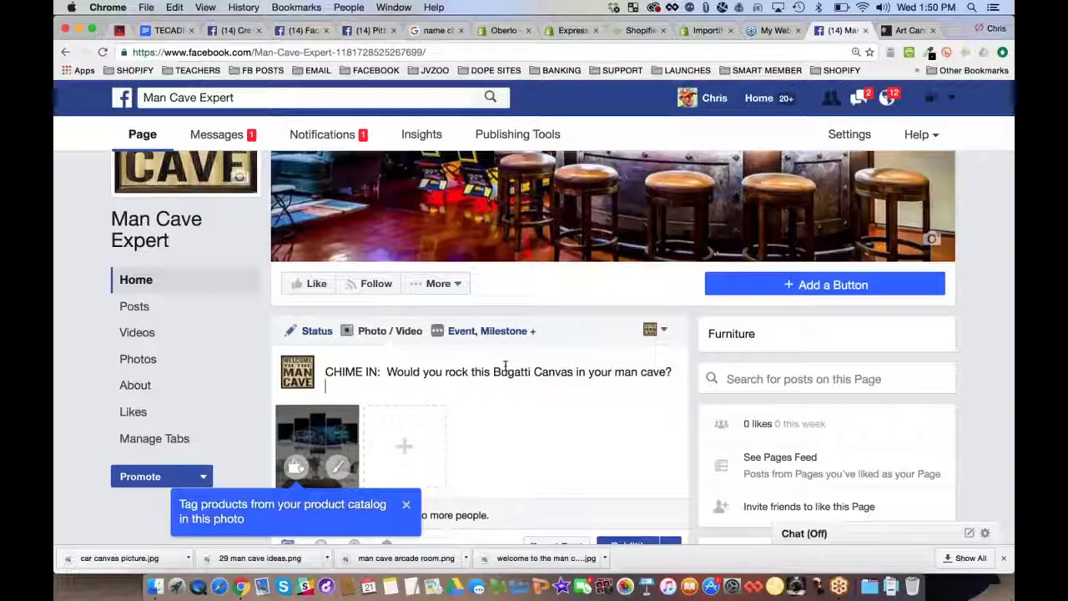
key("Return")
type("TAG")
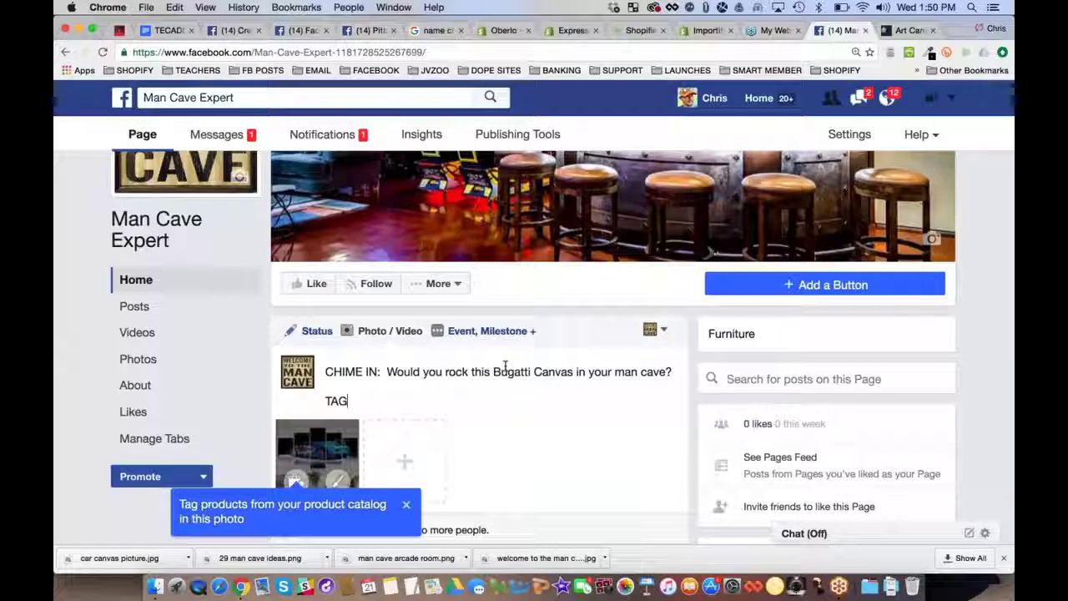
key("BackSpace")
key("BackSpace")
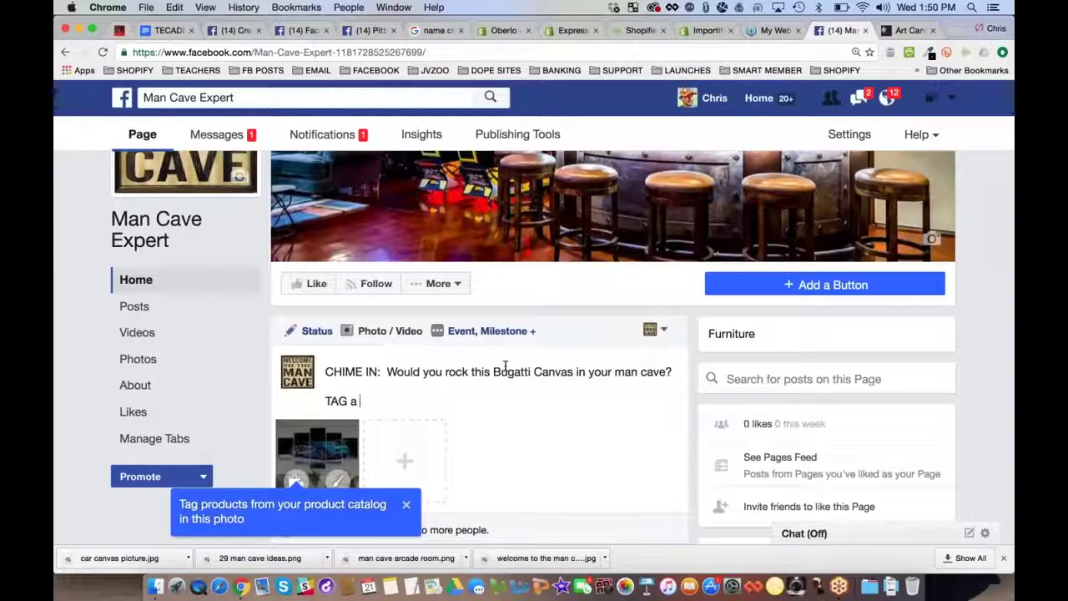
key("BackSpace")
key("BackSpace")
type("Get h")
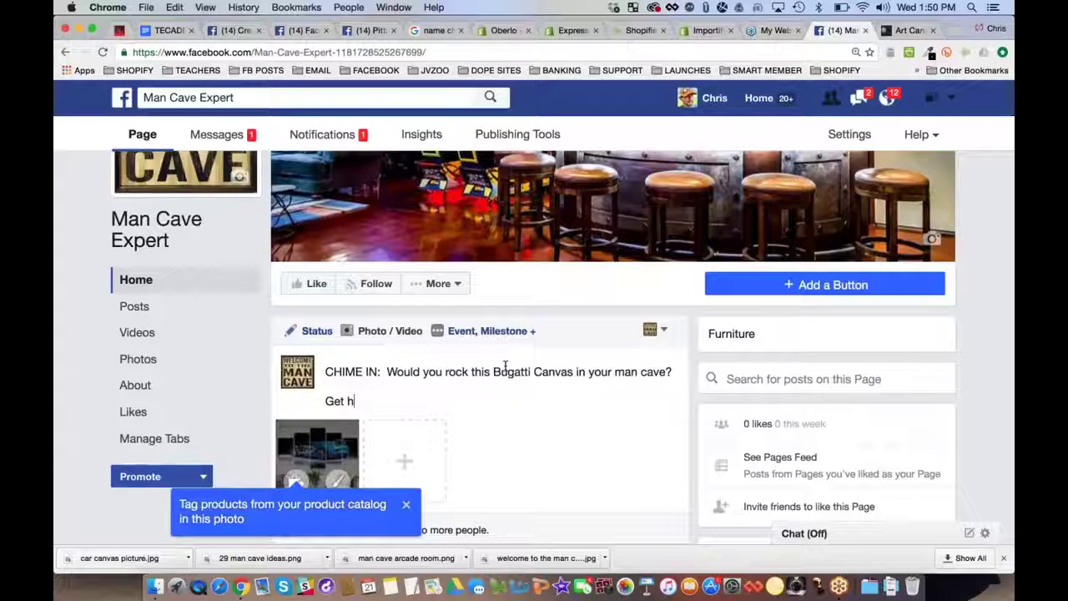
key("BackSpace")
type("it here:")
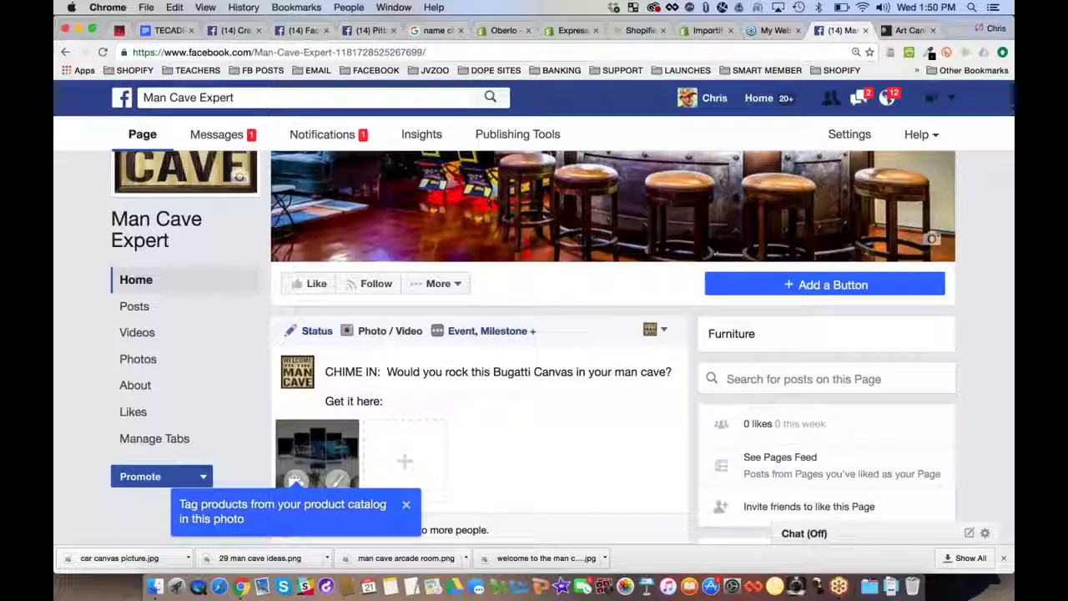
key("ctrl+Tab")
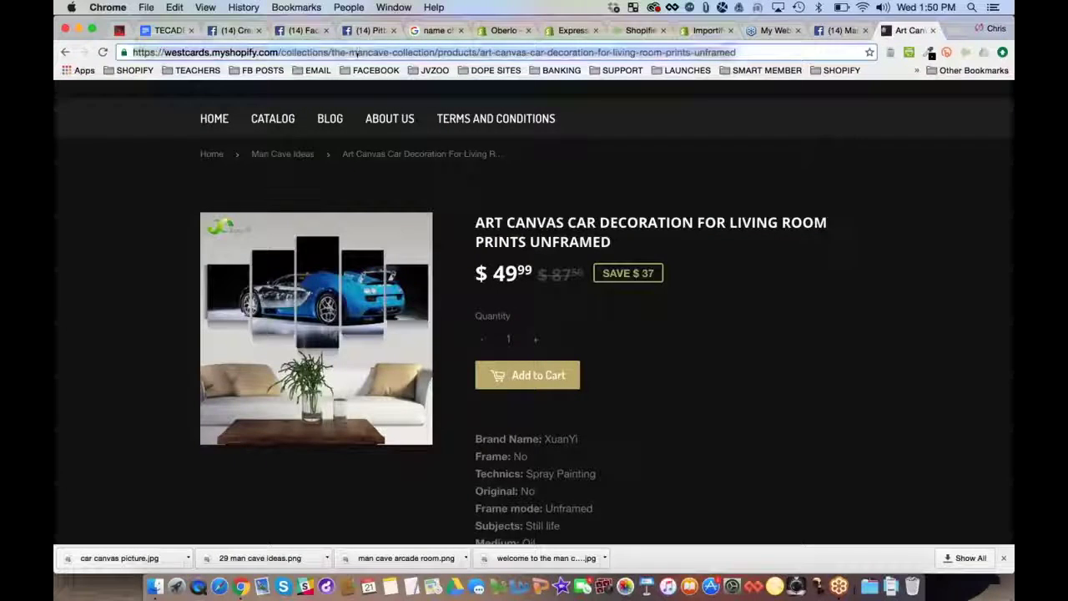
Paste the copied Shopify product URL after 'Get it here:' in the post draft
key("super+c")
left_click(836, 30)
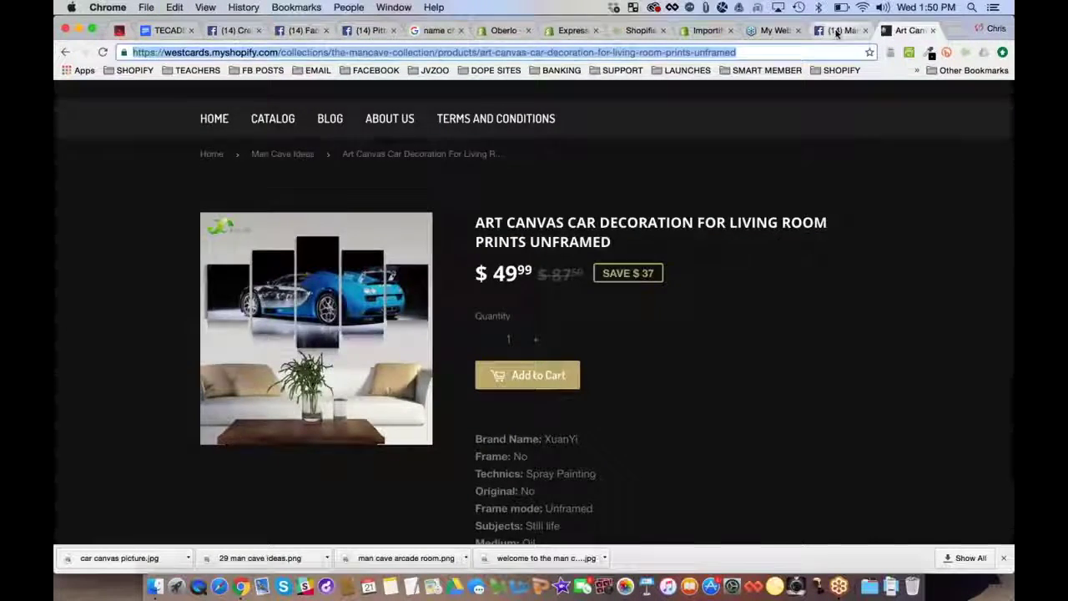
key("super+v")
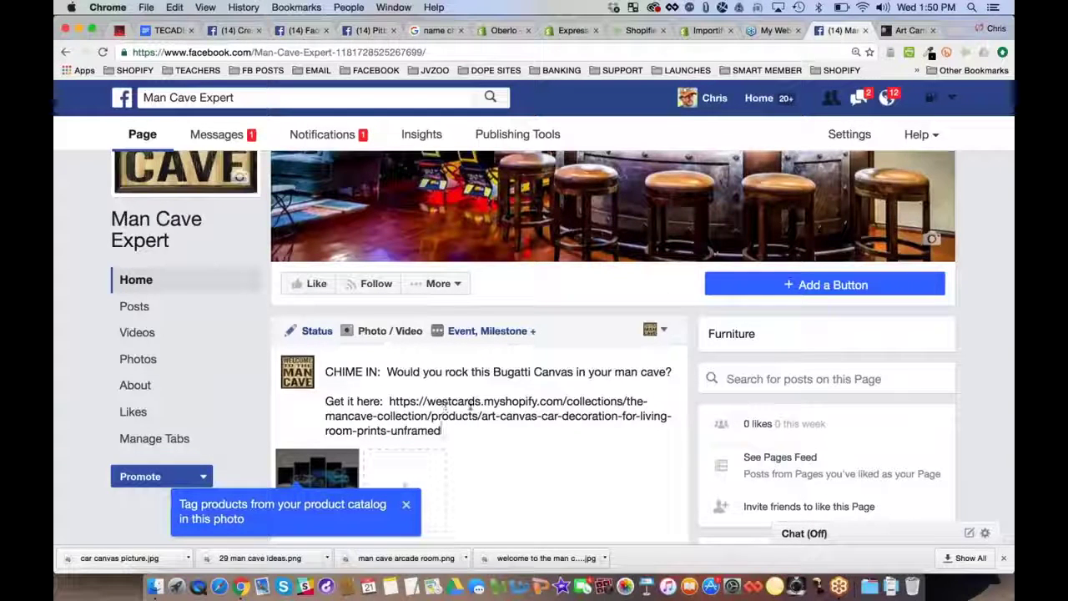
left_click_drag(426, 401, 567, 402)
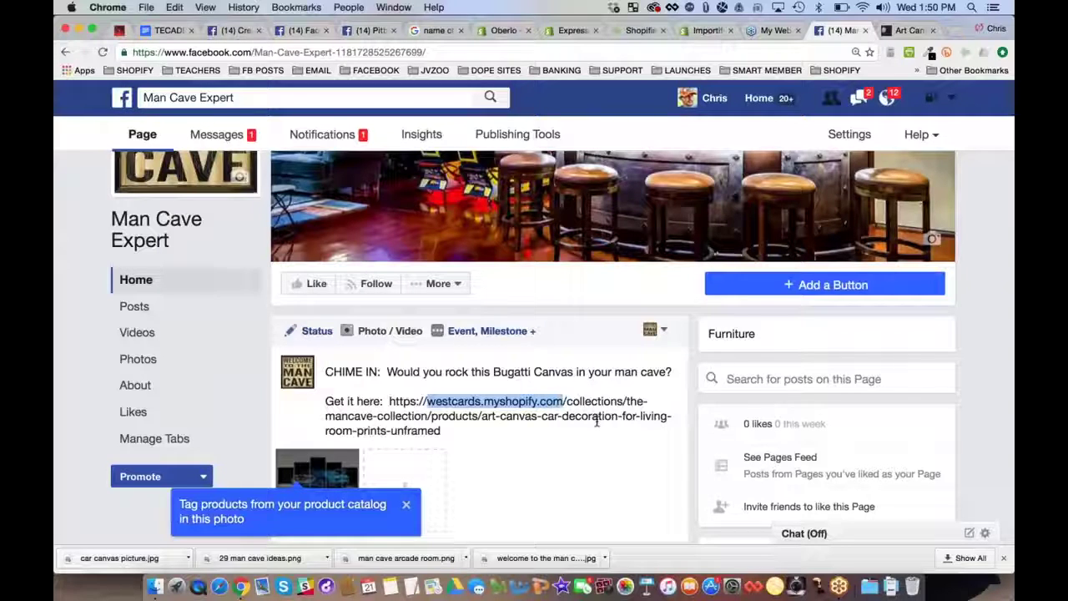
left_click(597, 421)
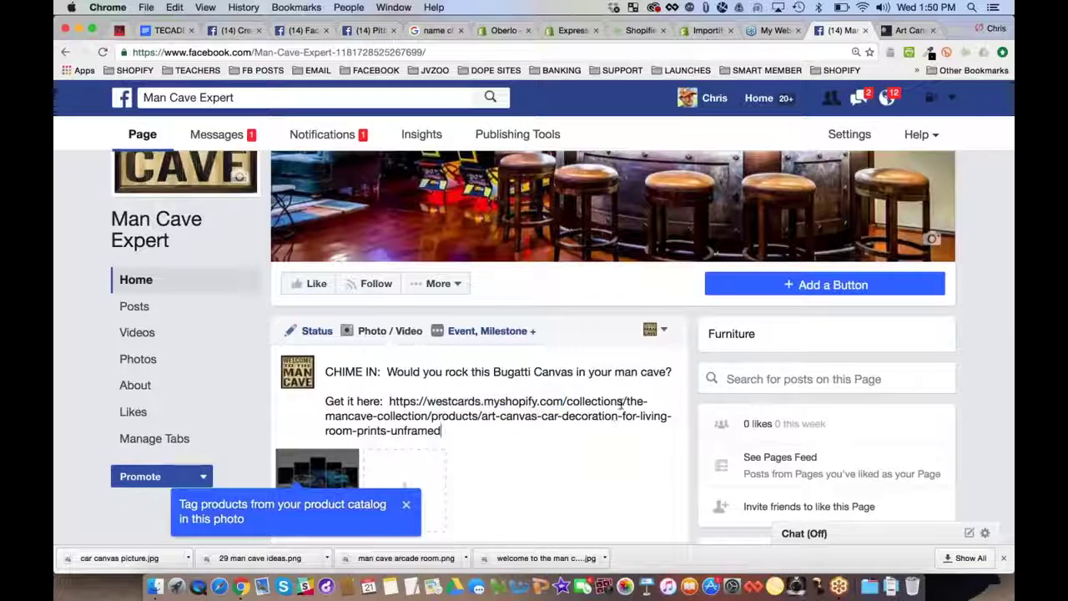
left_click(626, 401, "shift")
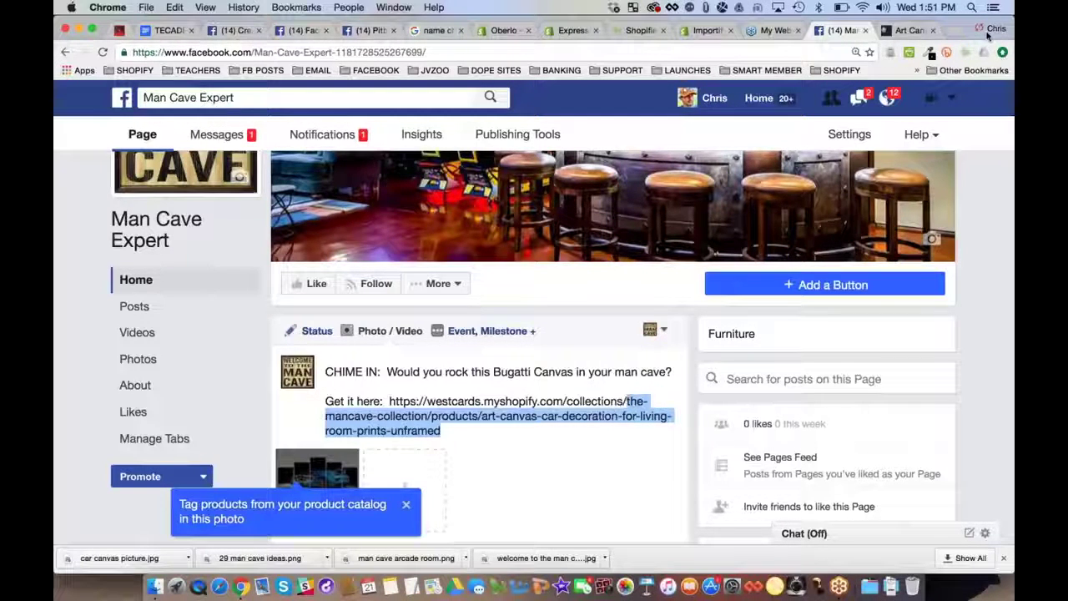
left_click(914, 31)
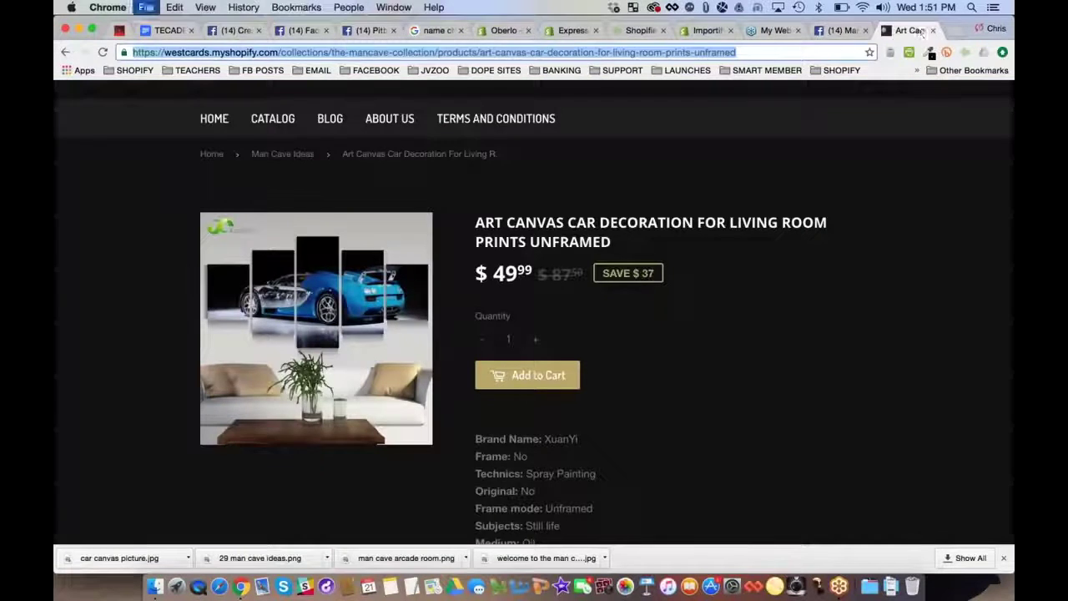
key("super+t")
Shorten the product URL on bit.ly with the custom back-half 'bugattiposter'
type("bit.ly")
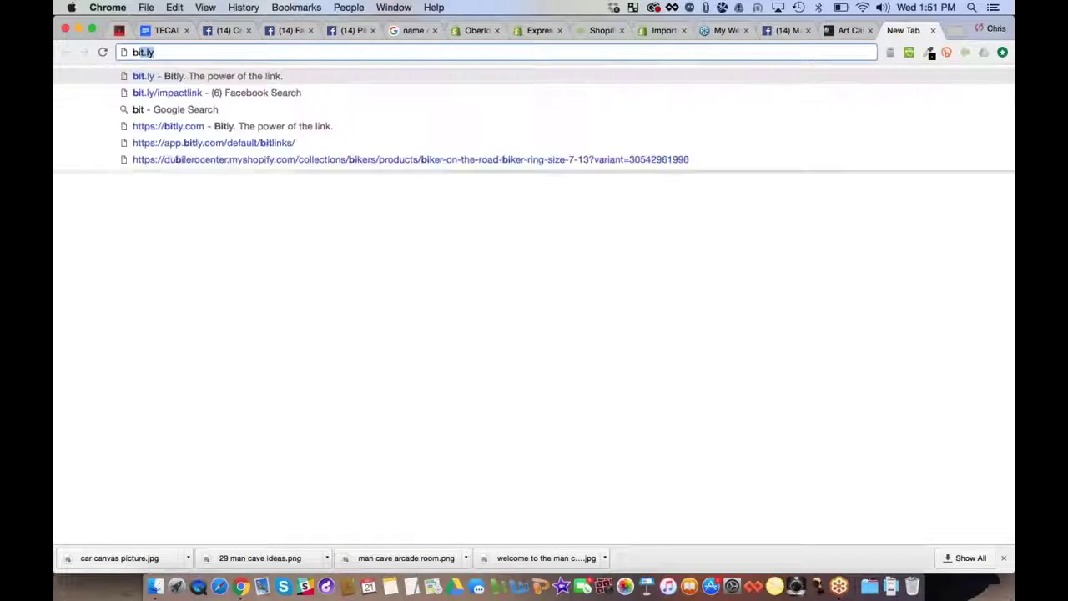
key("Return")
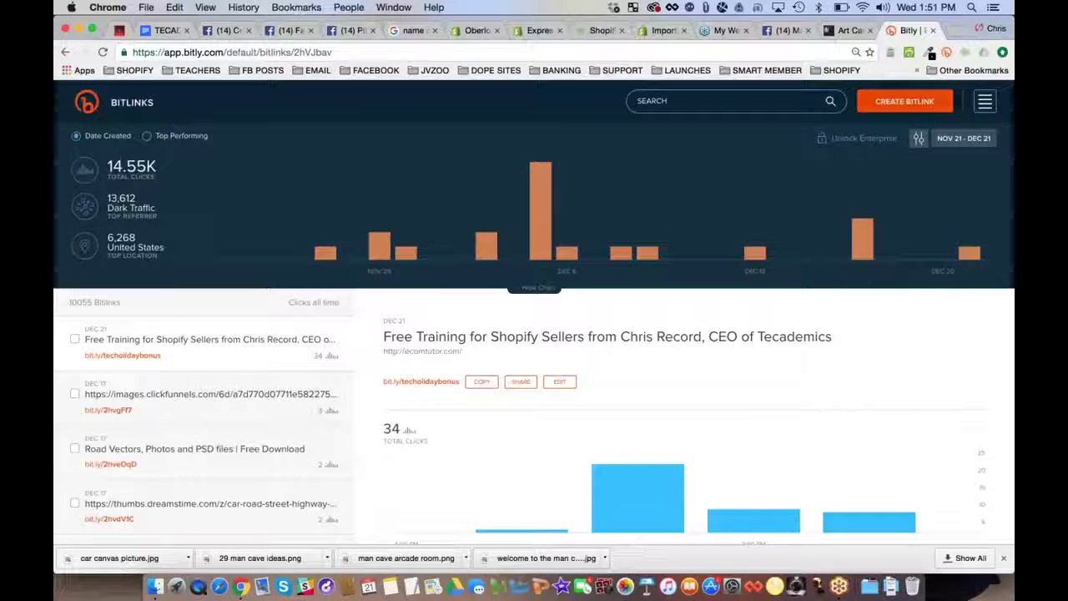
left_click(901, 102)
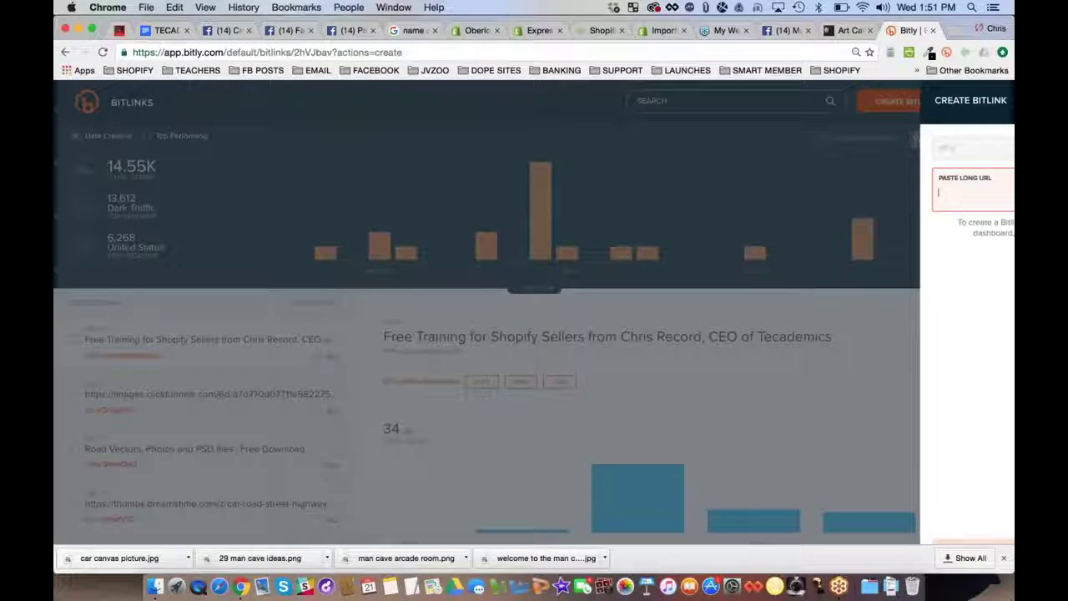
key("super+v")
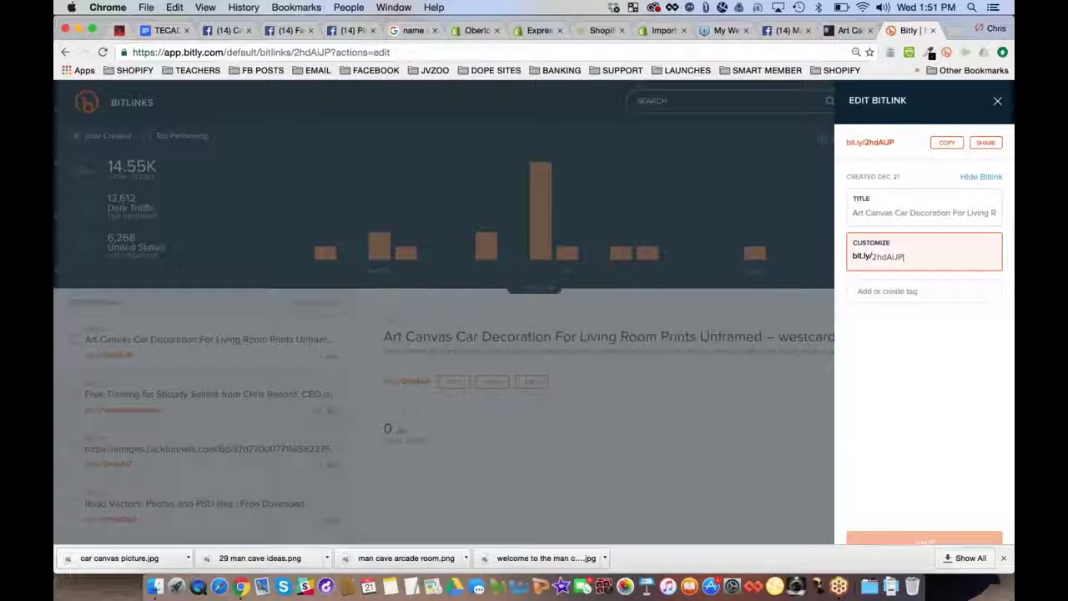
key("BackSpace")
key("BackSpace")
key("BackSpace")
key("BackSpace")
key("BackSpace")
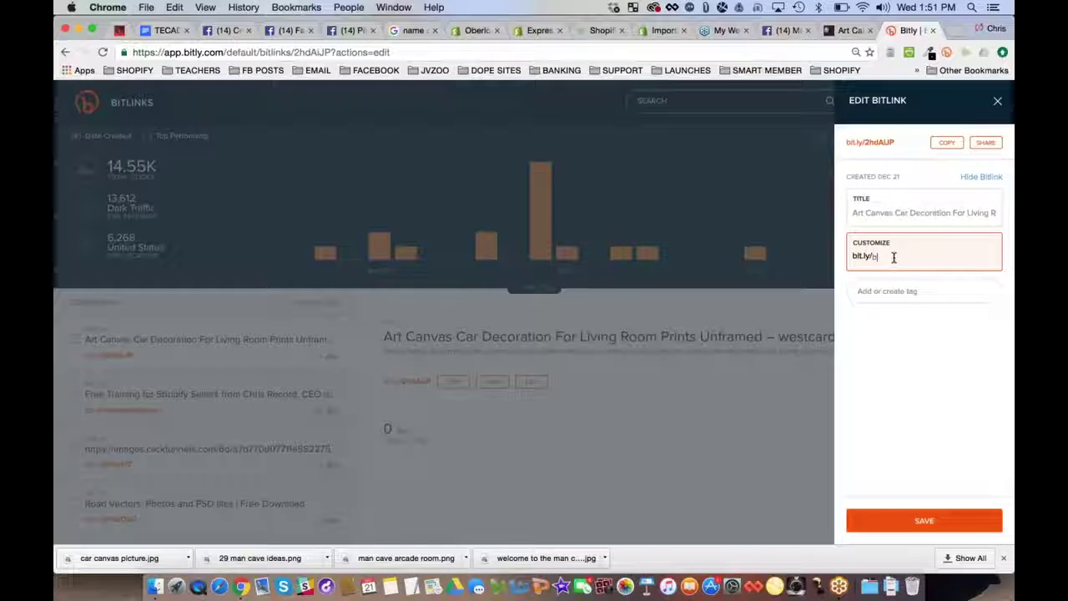
type("igd")
type("ster")
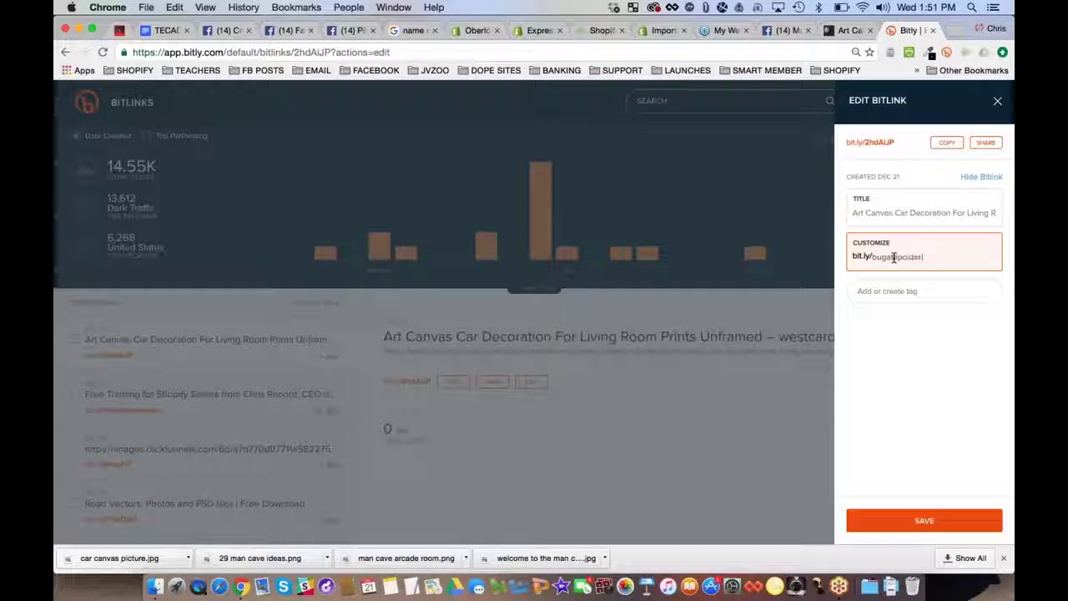
left_click(924, 520)
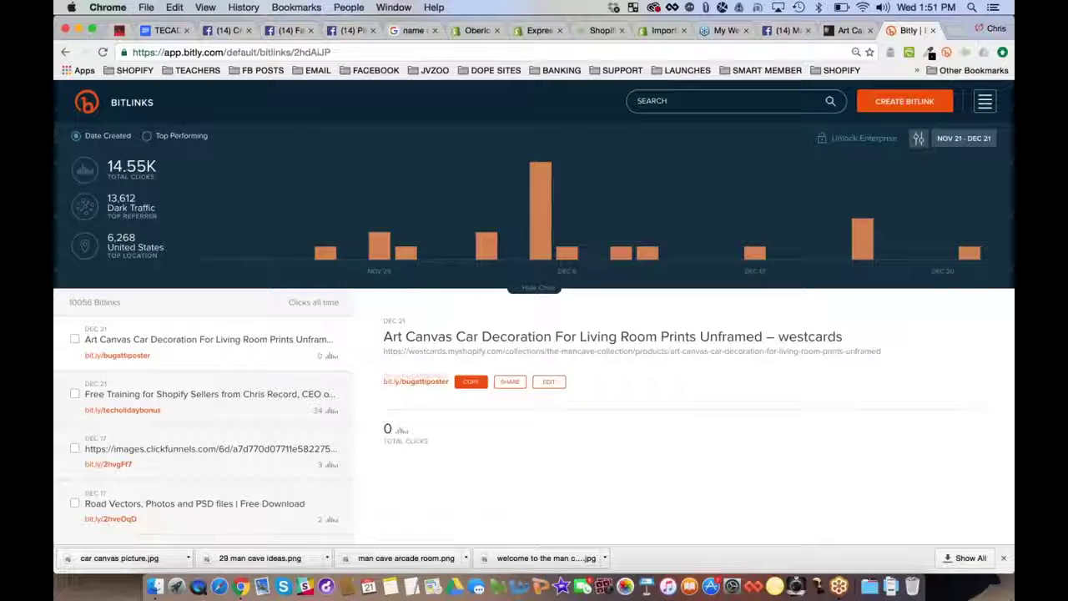
left_click(784, 30)
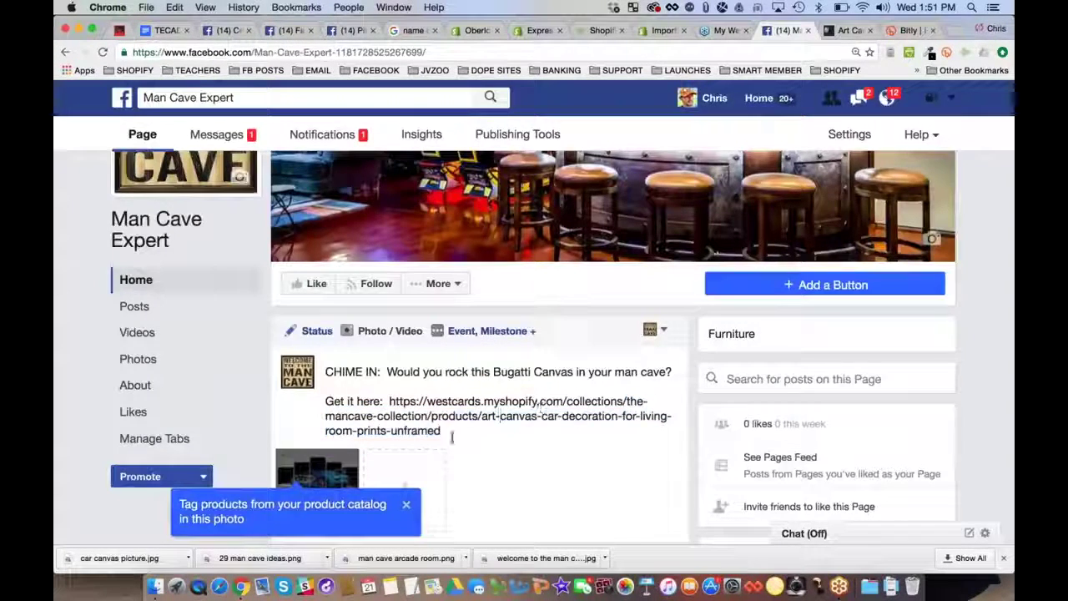
Replace the long URL with the bit.ly link and duplicate the 'Get it here' line
left_click_drag(441, 430, 389, 401)
key("ctrl+v")
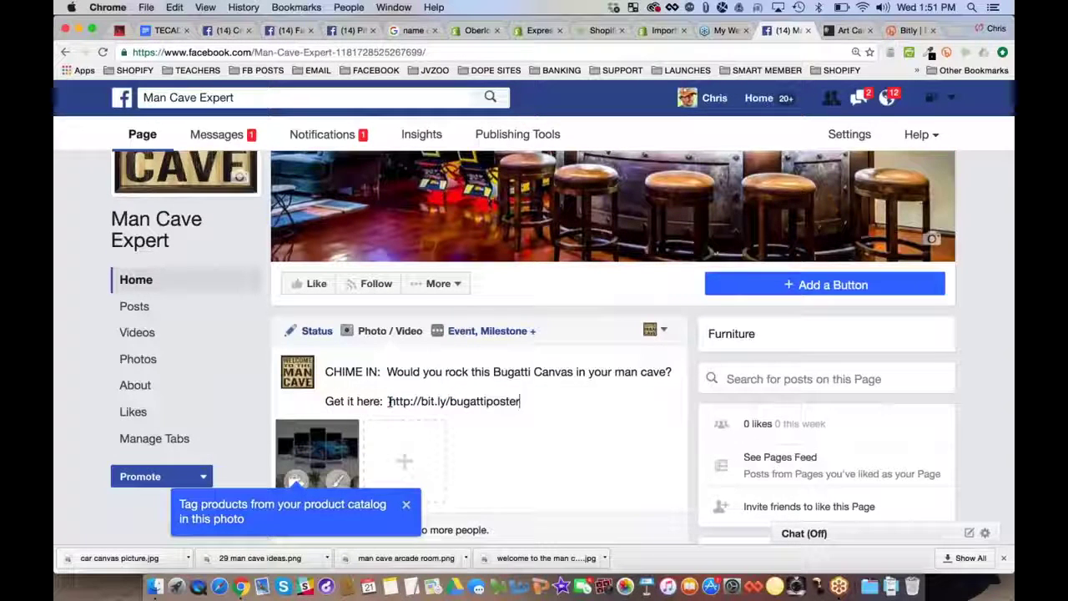
left_click(303, 399, "shift")
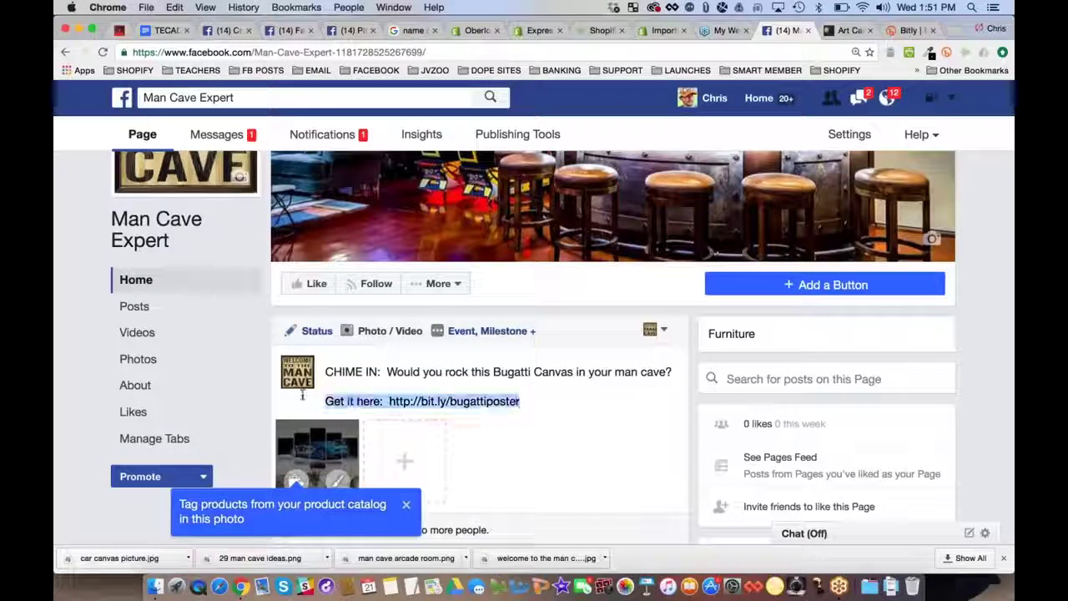
left_click(543, 401)
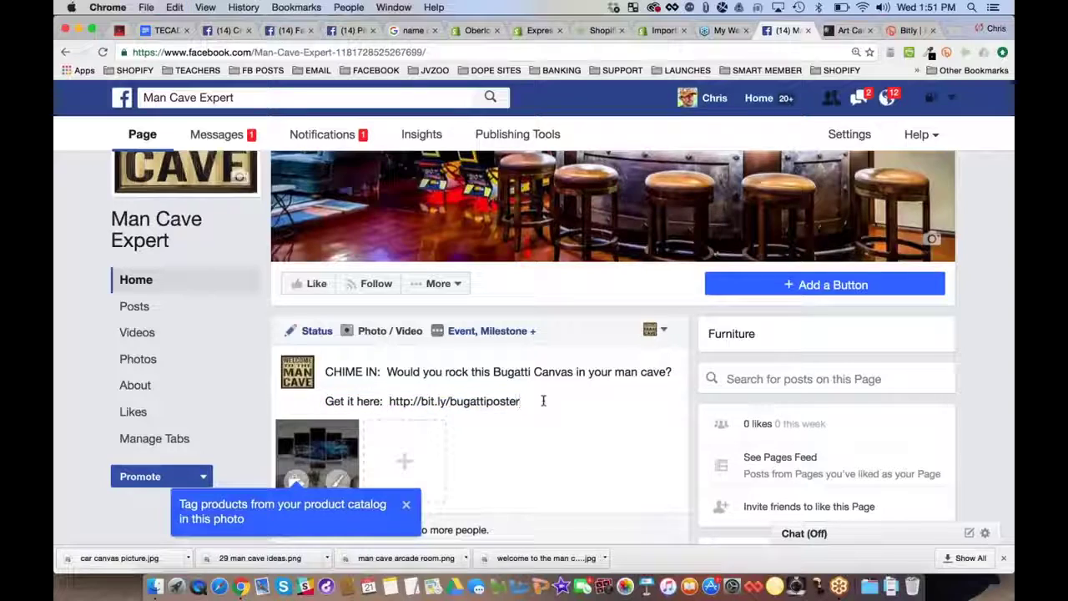
key("Return")
key("ctrl+v")
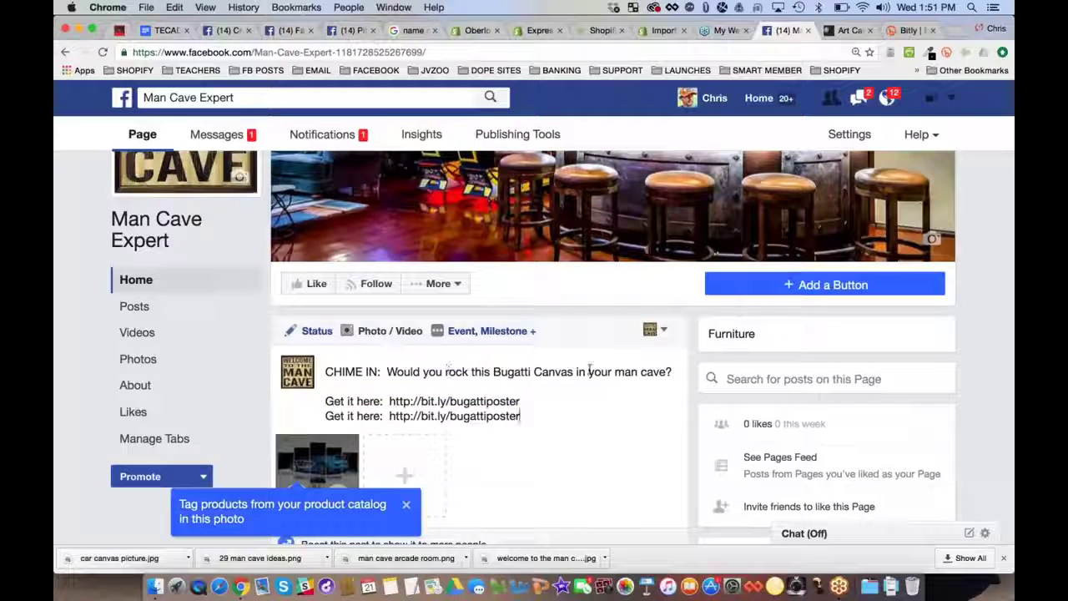
scroll(600, 368, "down", 3)
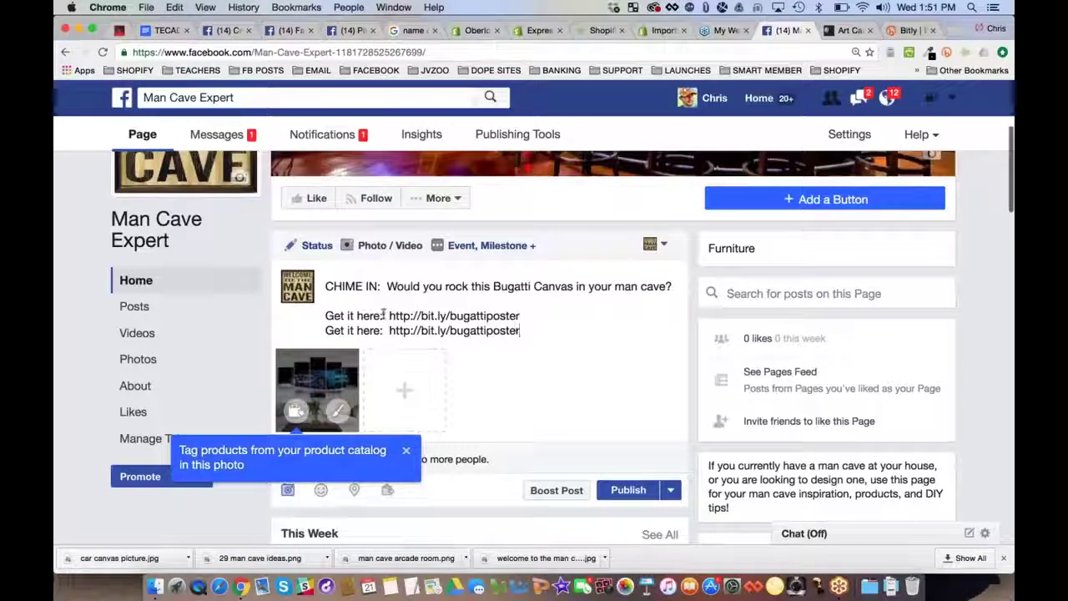
Make both lines read 'Get it here: =>' before the short link
left_click(383, 314)
key("BackSpace")
key("BackSpace")
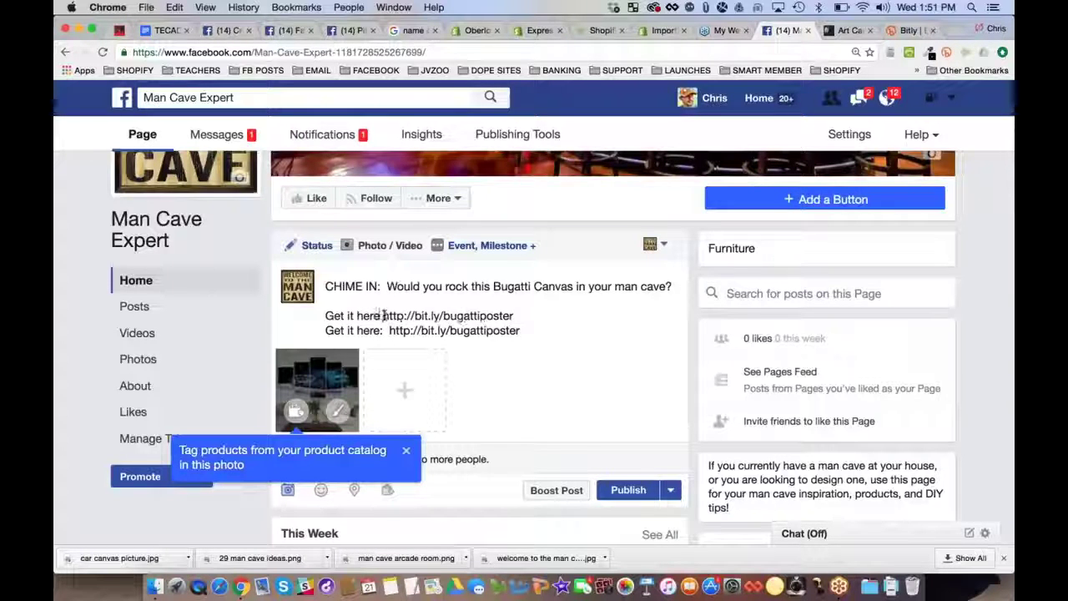
type("=>")
key("BackSpace")
key("BackSpace")
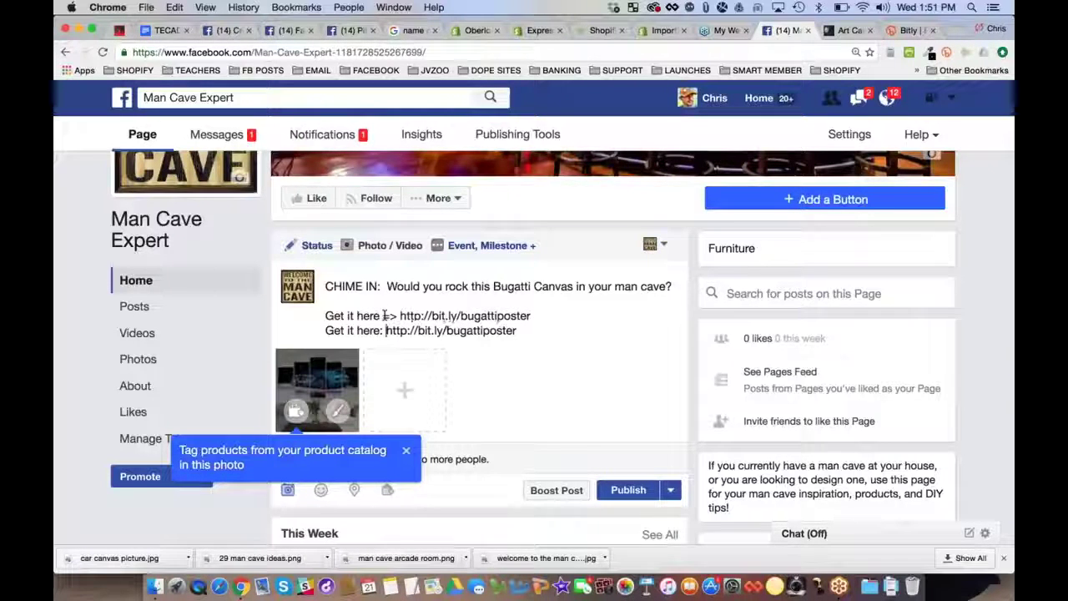
type("=>")
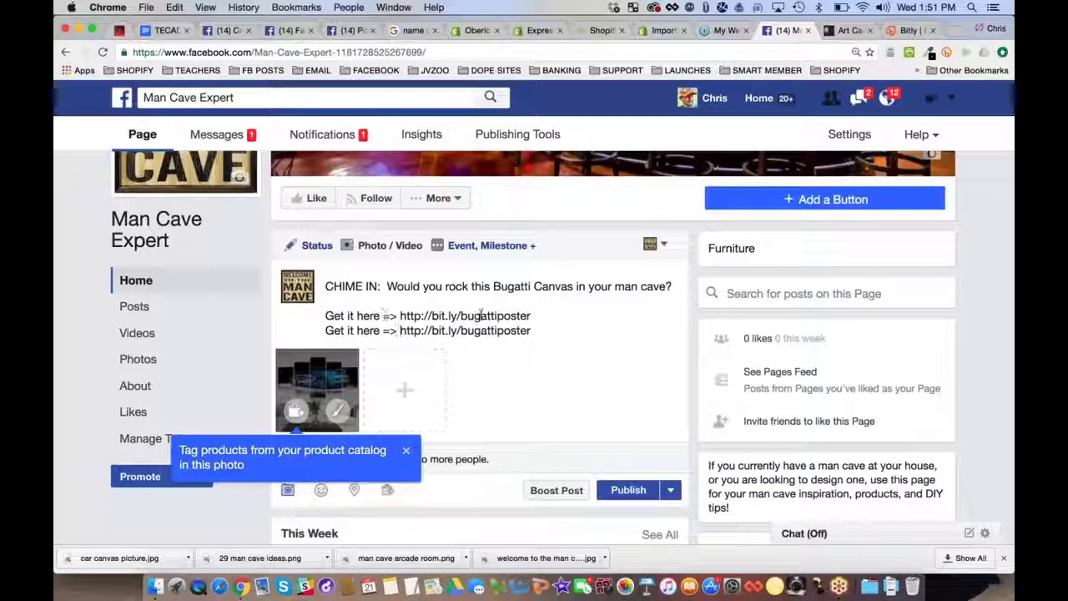
scroll(534, 318, "down", 3)
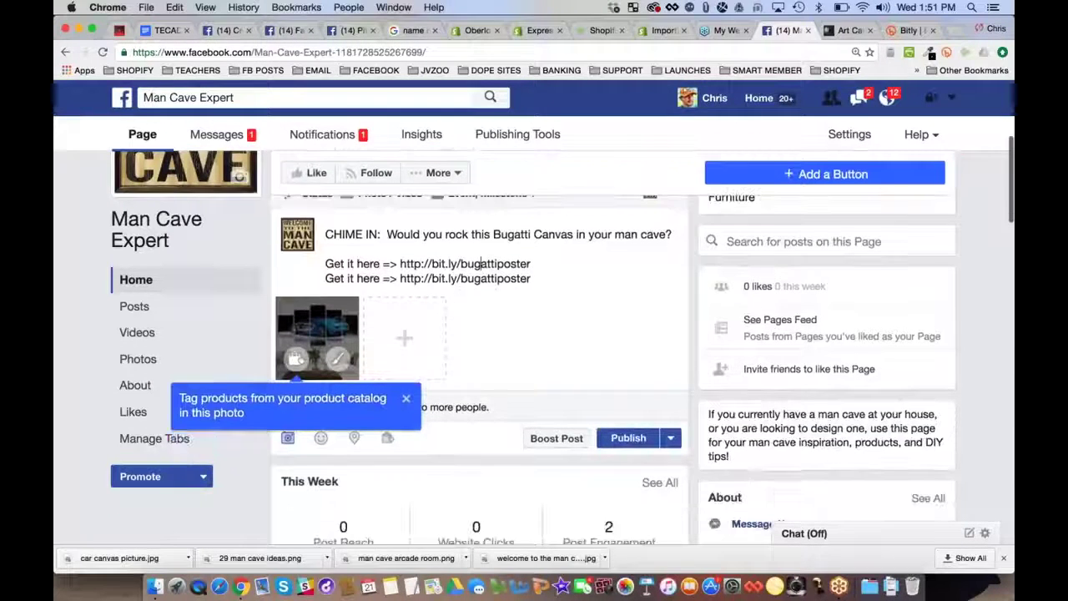
left_click(381, 264)
type(":")
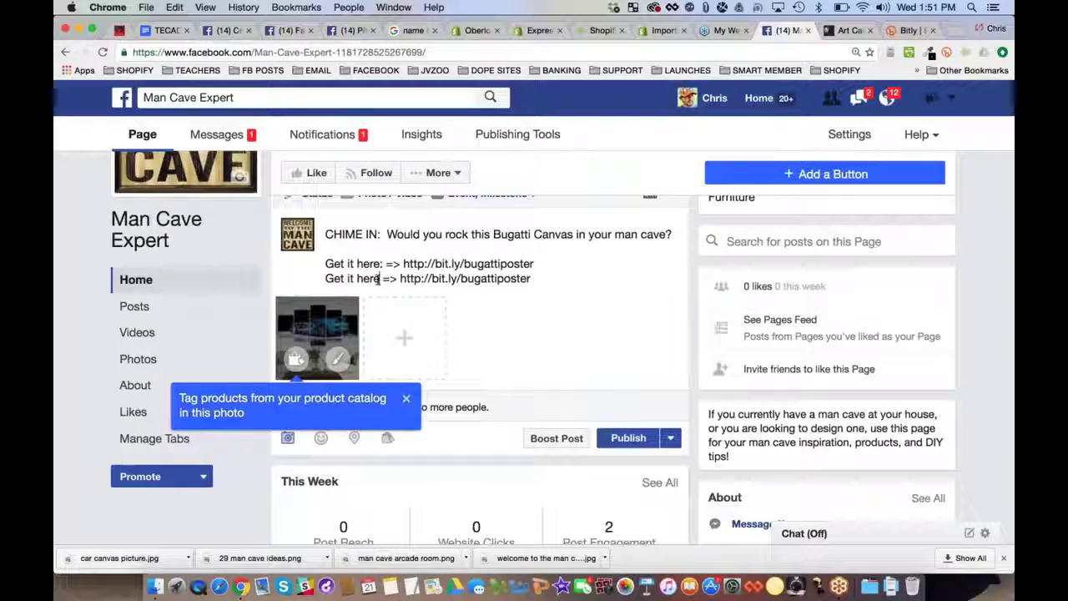
left_click(381, 278)
type(":")
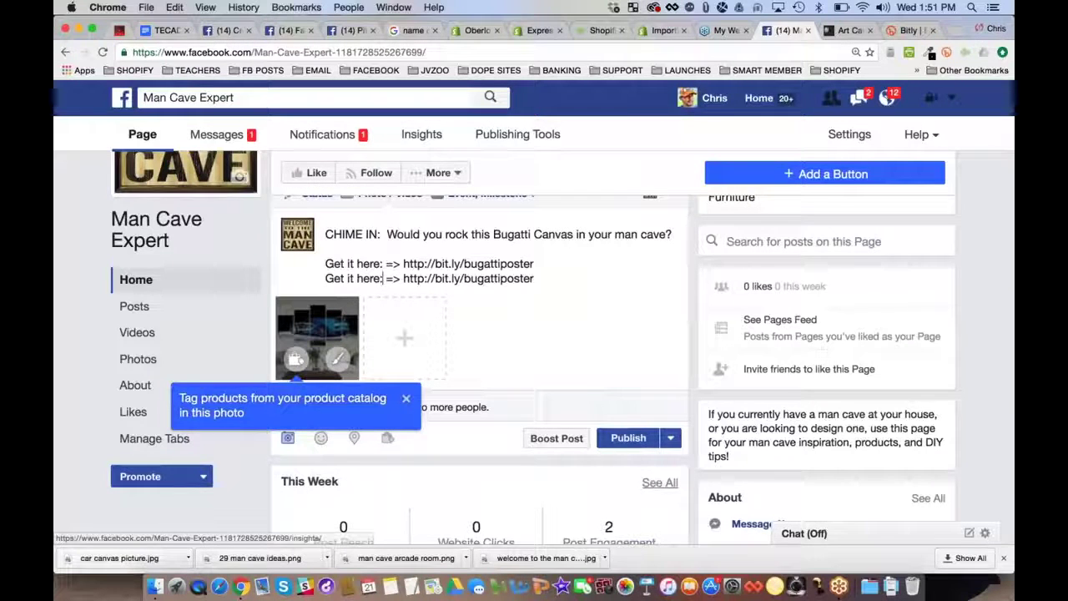
Publish the post and scroll the feed to review it
left_click(629, 438)
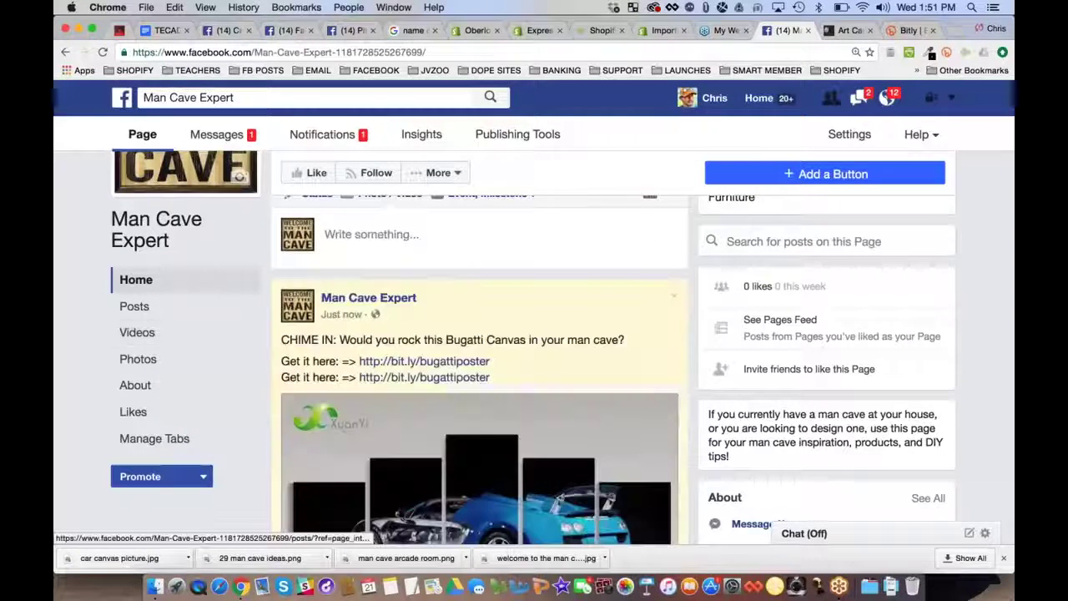
scroll(66, 288, "down", 3)
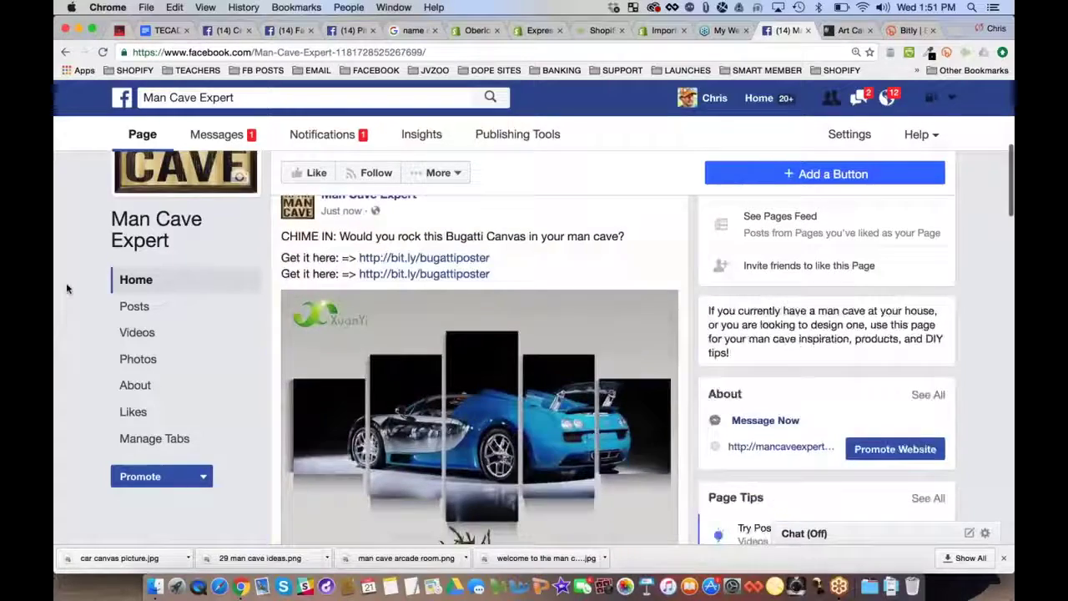
scroll(67, 288, "down", 3)
scroll(66, 288, "up", 2)
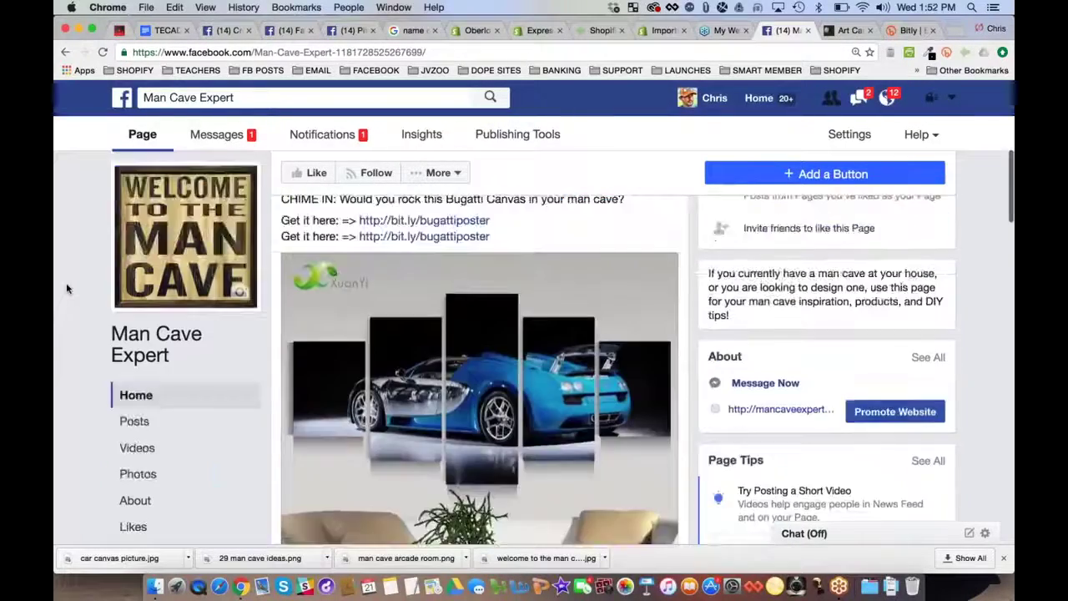
scroll(67, 288, "up", 2)
scroll(66, 288, "down", 3)
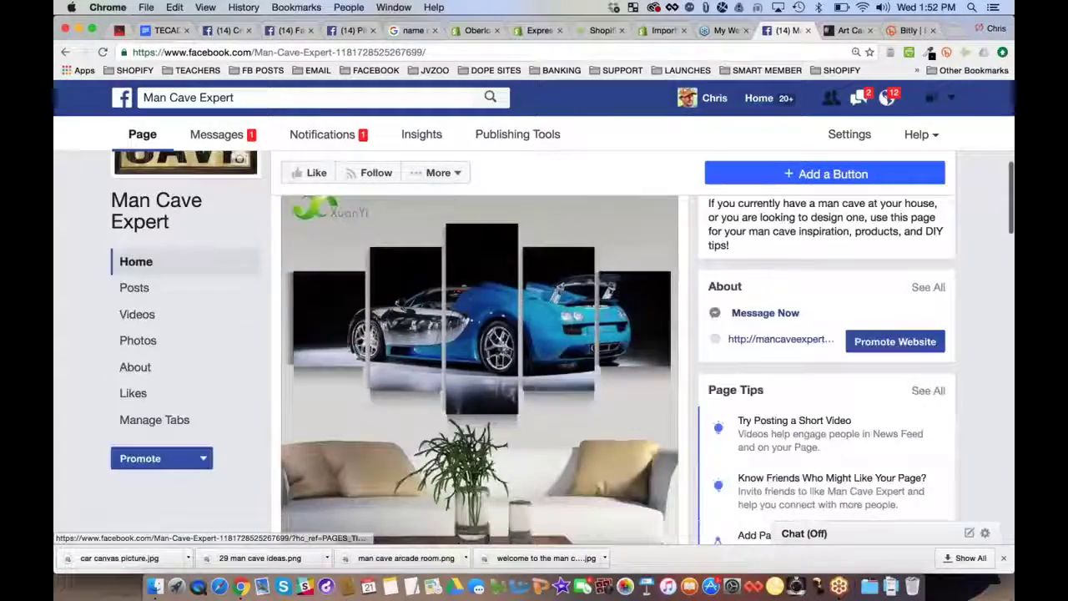
scroll(480, 367, "down", 10)
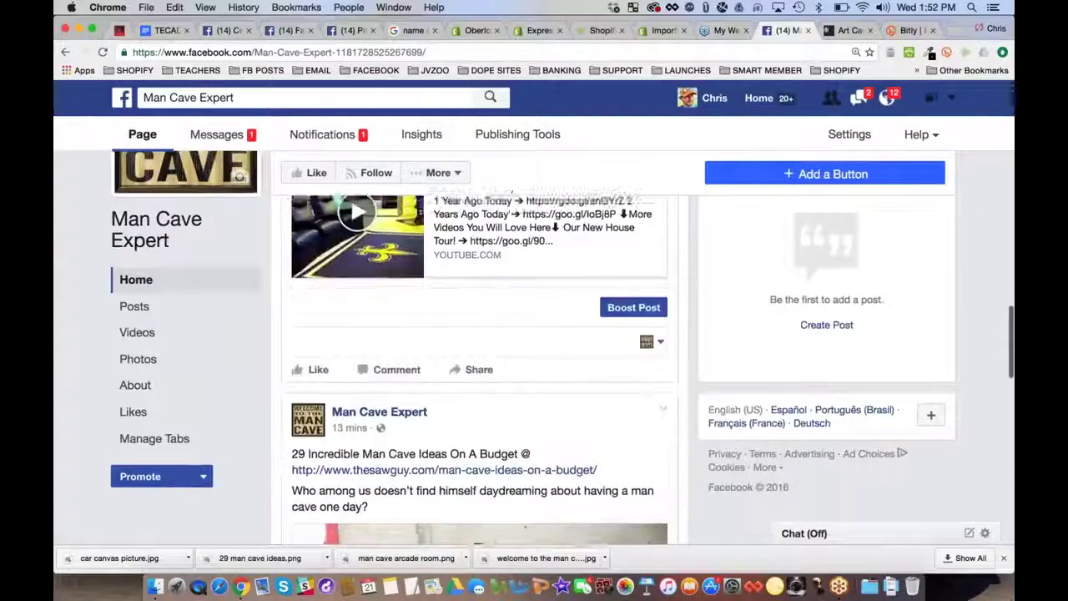
scroll(518, 336, "up", 10)
scroll(517, 336, "down", 1)
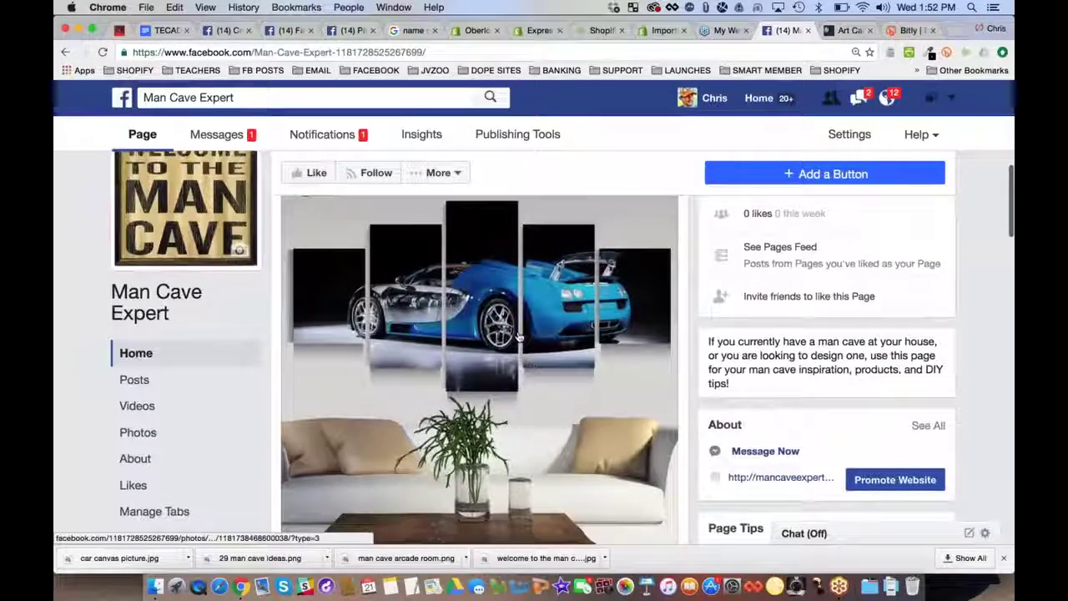
scroll(517, 337, "up", 3)
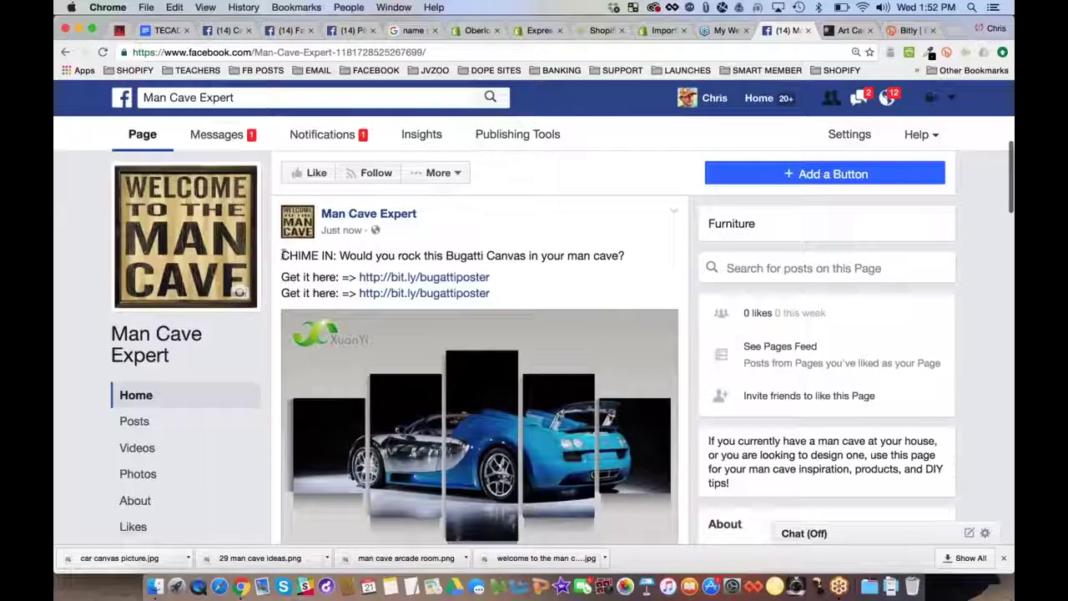
left_click_drag(466, 259, 621, 255)
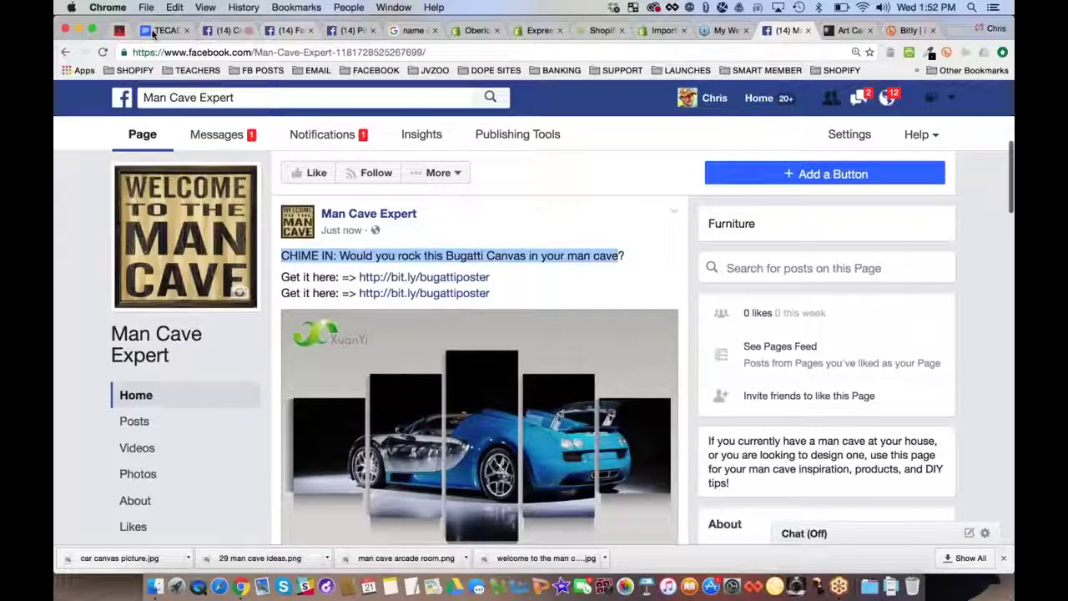
View the published Bugatti post's photo full-size, then close it
left_click(153, 31)
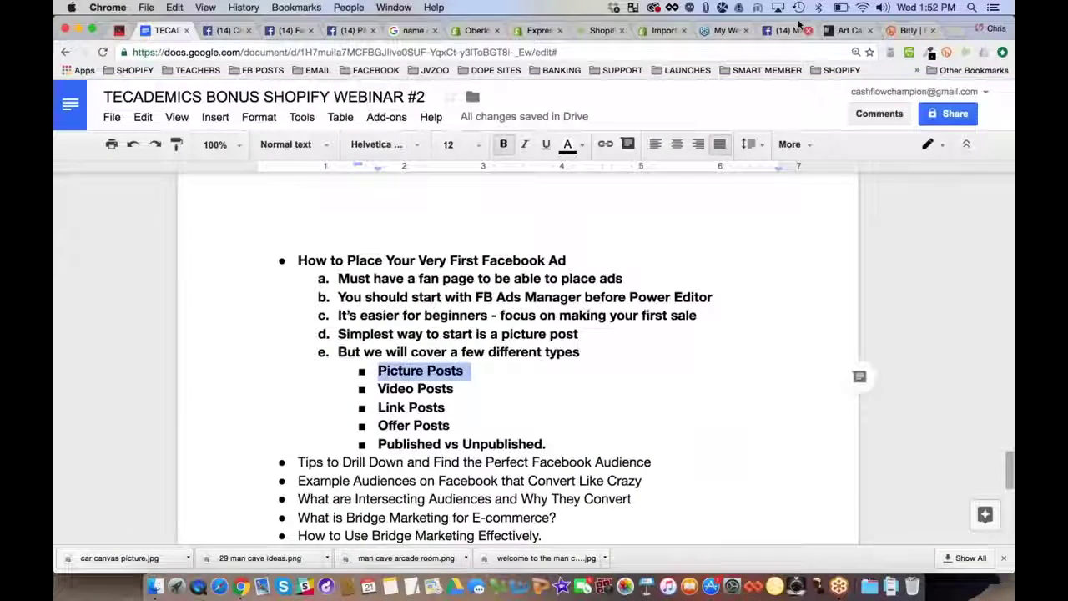
left_click(793, 29)
scroll(473, 301, "down", 3)
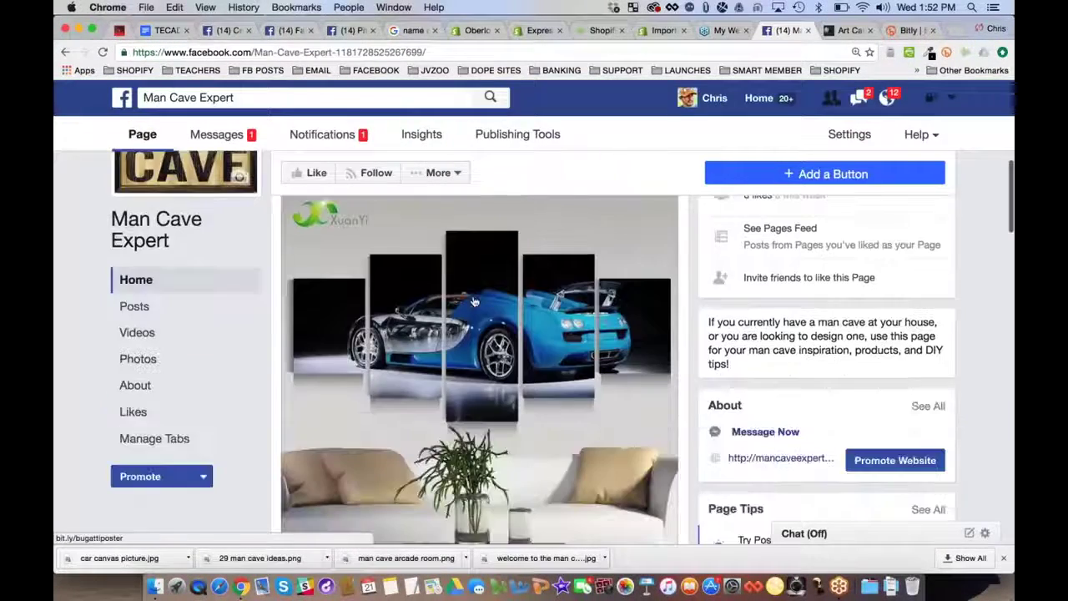
scroll(473, 300, "down", 1)
left_click(517, 296)
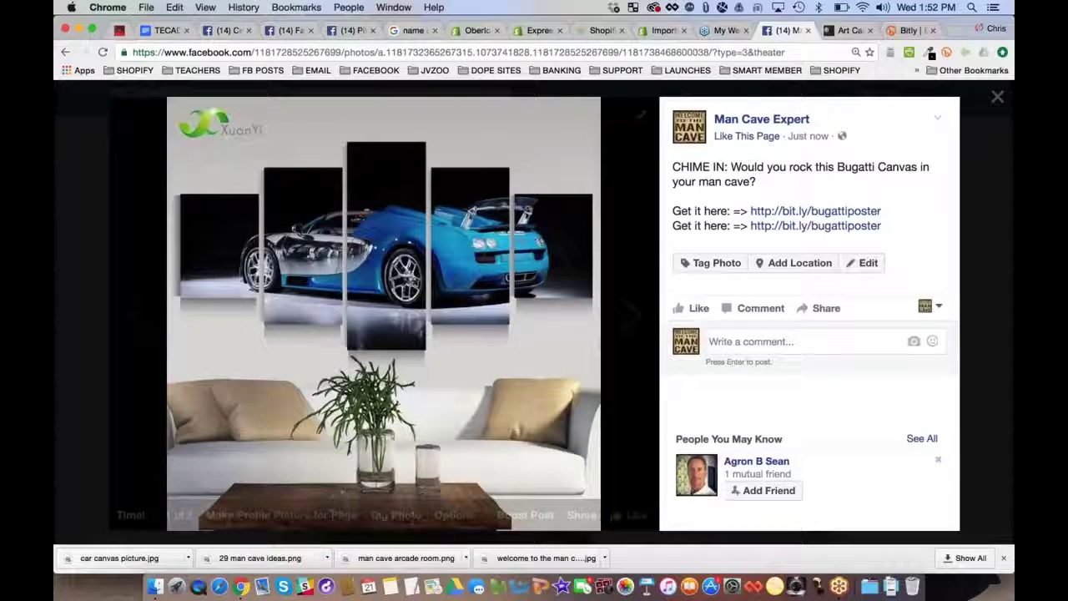
left_click(87, 228)
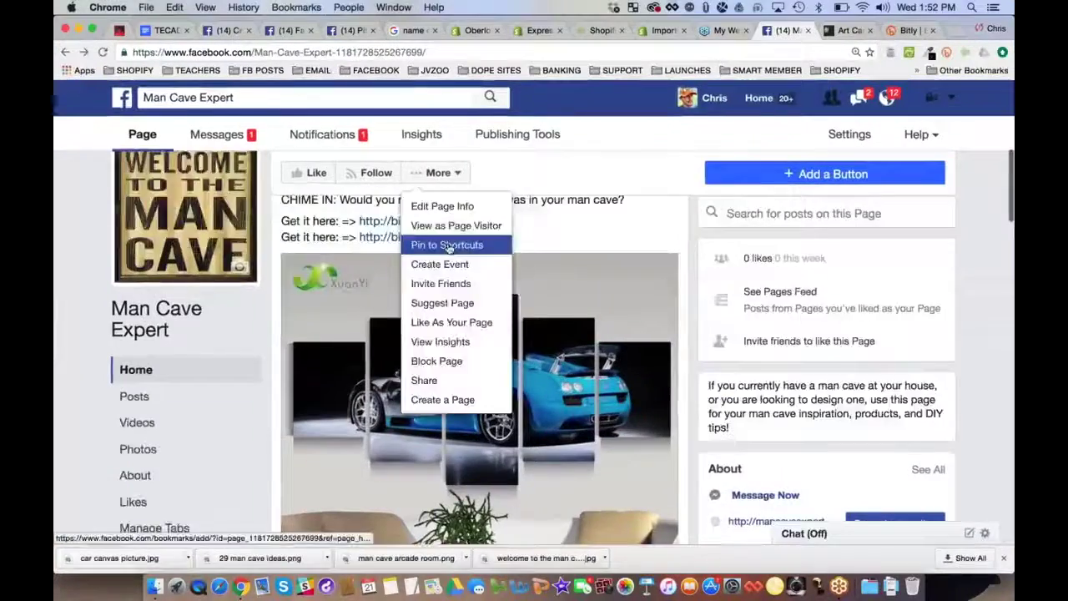
left_click(441, 241)
scroll(480, 367, "down", 5)
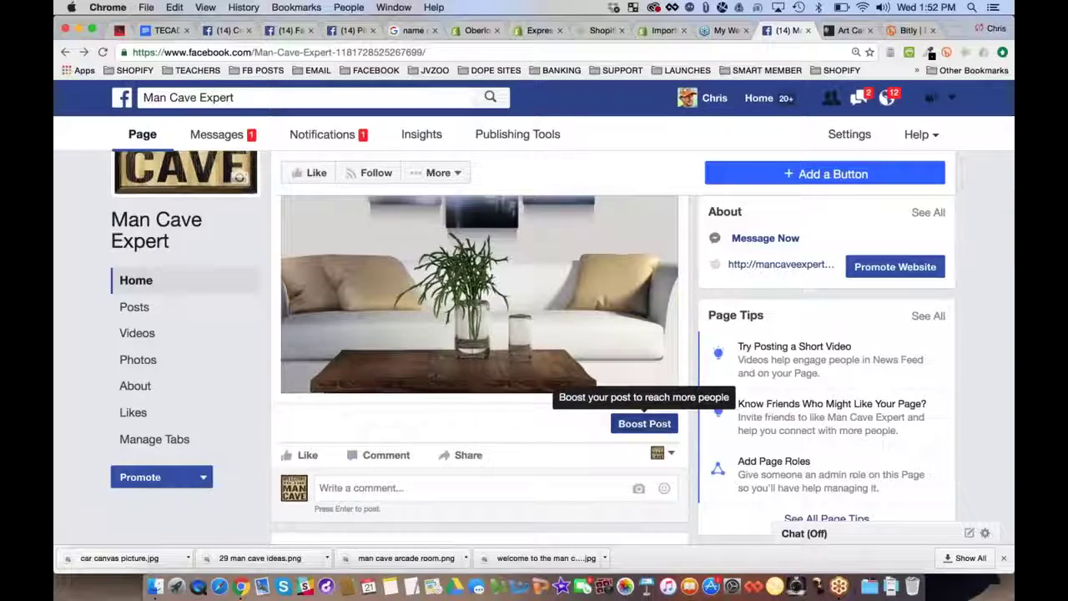
Reload the page and paste the bit.ly link into a new post, removing its preview card
key("super+r")
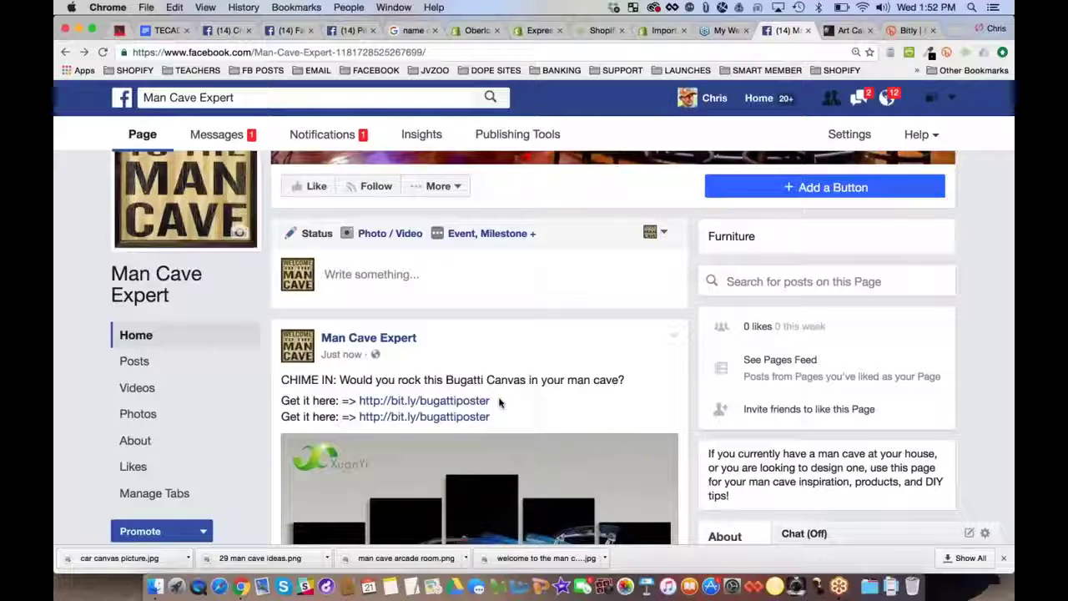
left_click_drag(500, 404, 360, 402)
key("cmd+c")
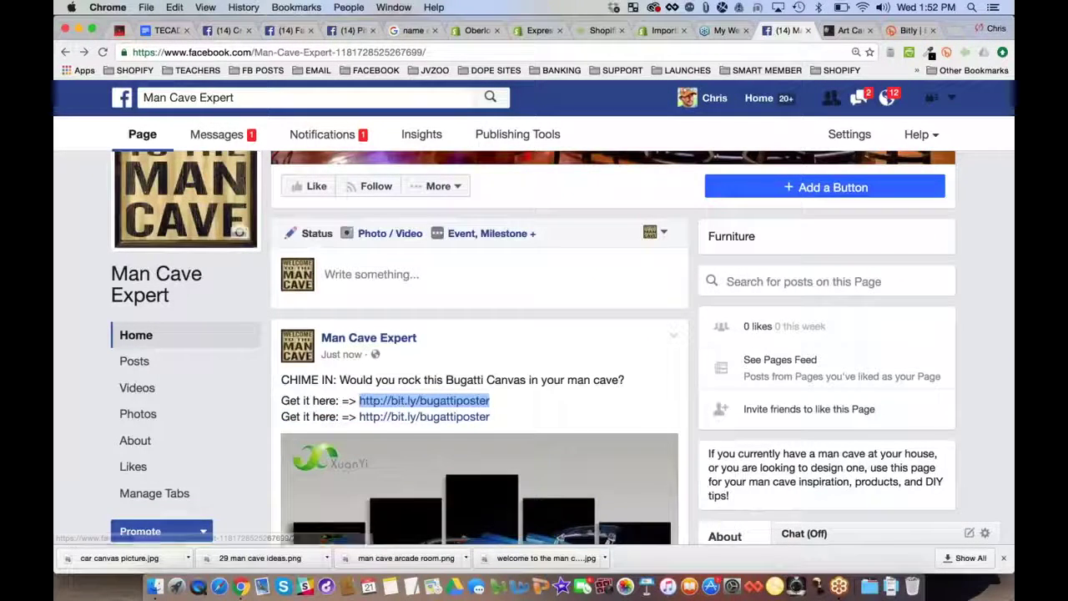
left_click(376, 273)
key("cmd+v")
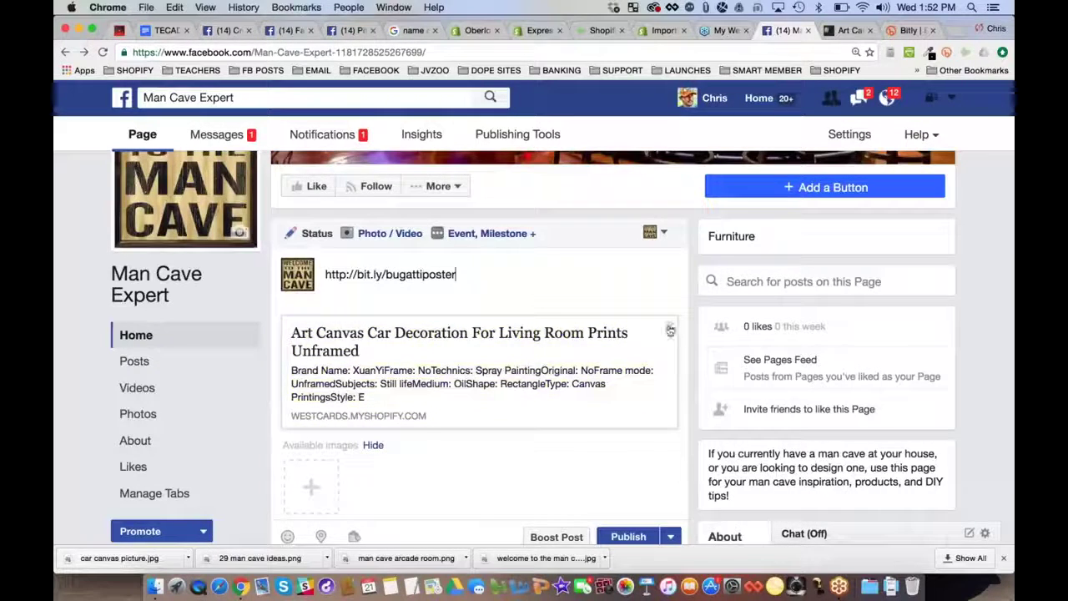
left_click(670, 331)
Copy the full Art Canvas product URL and leave the page, discarding the draft
left_click(834, 33)
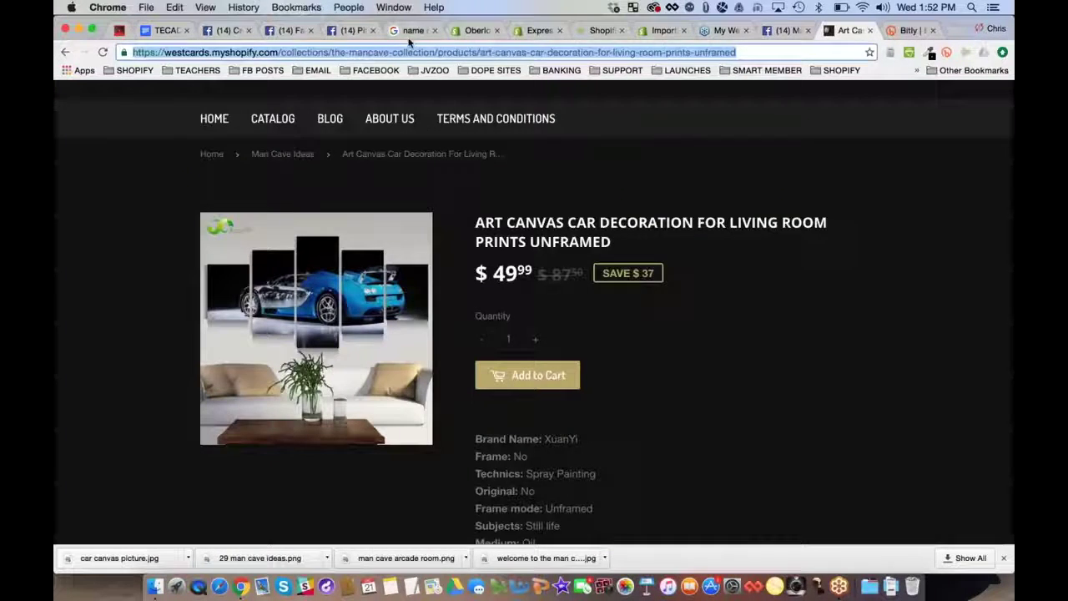
key("super+c")
key("ctrl+shift+Tab")
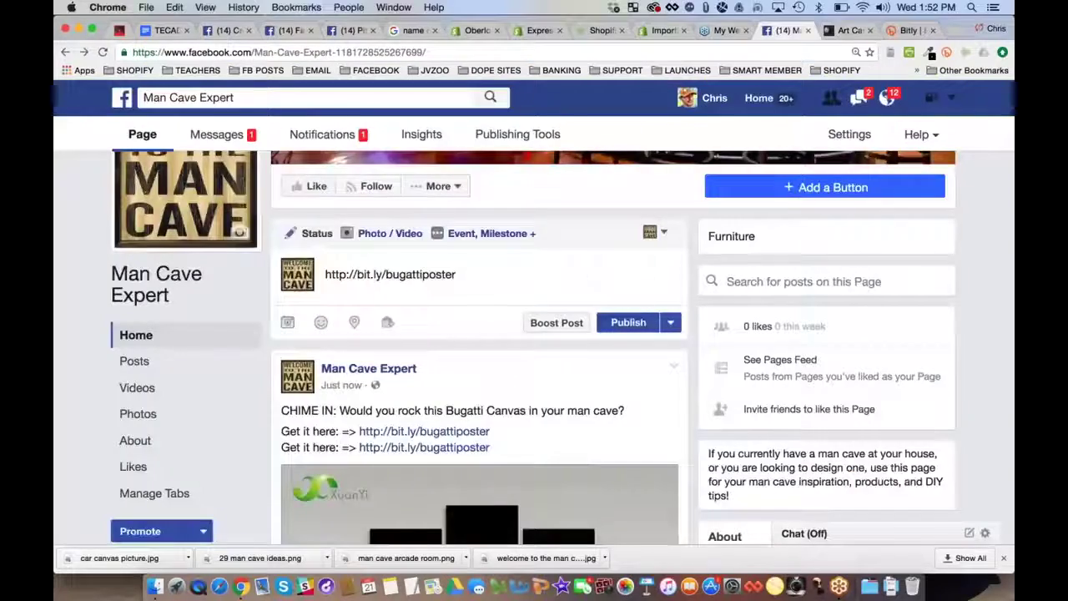
left_click(136, 335)
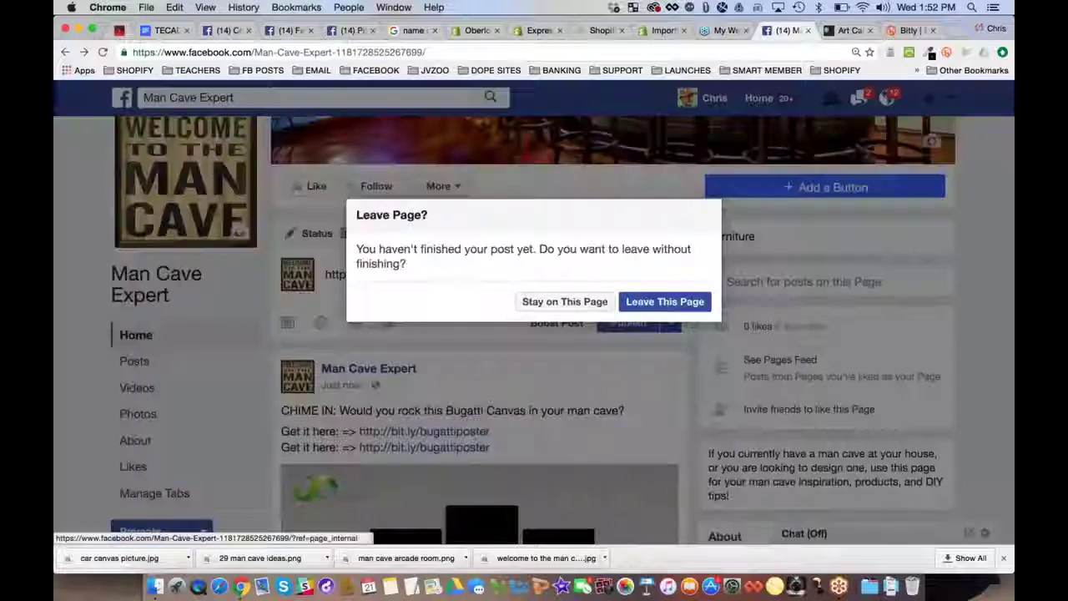
key("Return")
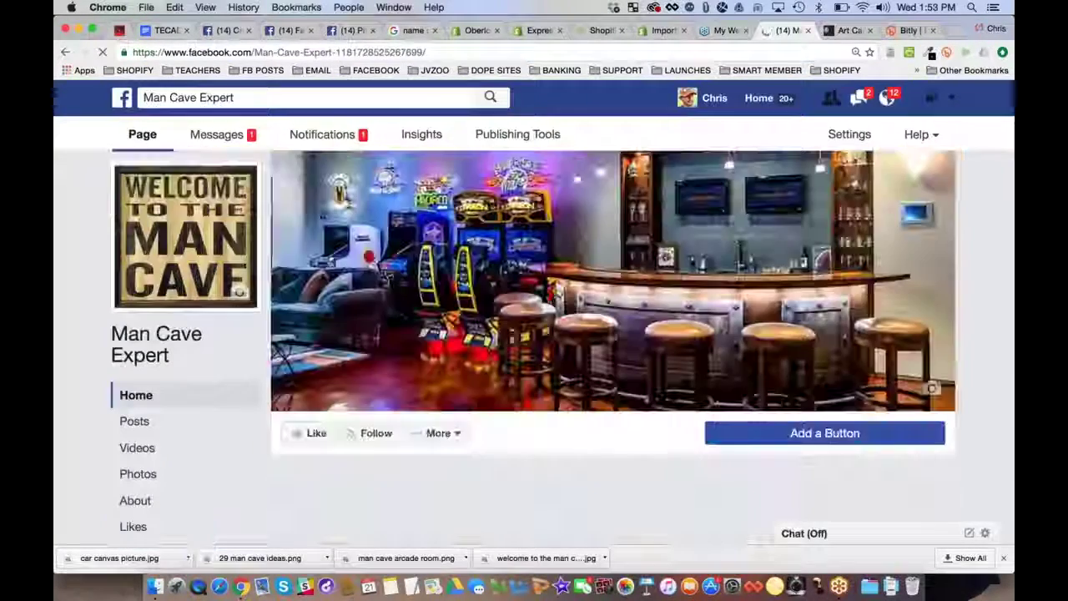
scroll(424, 376, "down", 3)
Paste the full westcards product URL into a new post so the Art Canvas preview card loads
left_click(425, 376)
key("super+v")
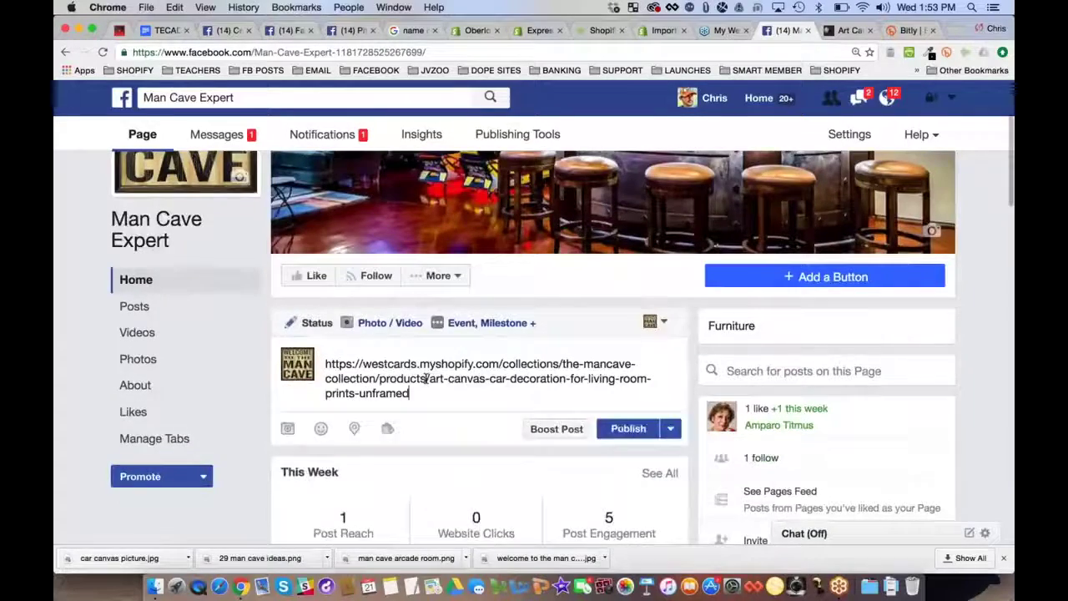
scroll(424, 378, "down", 3)
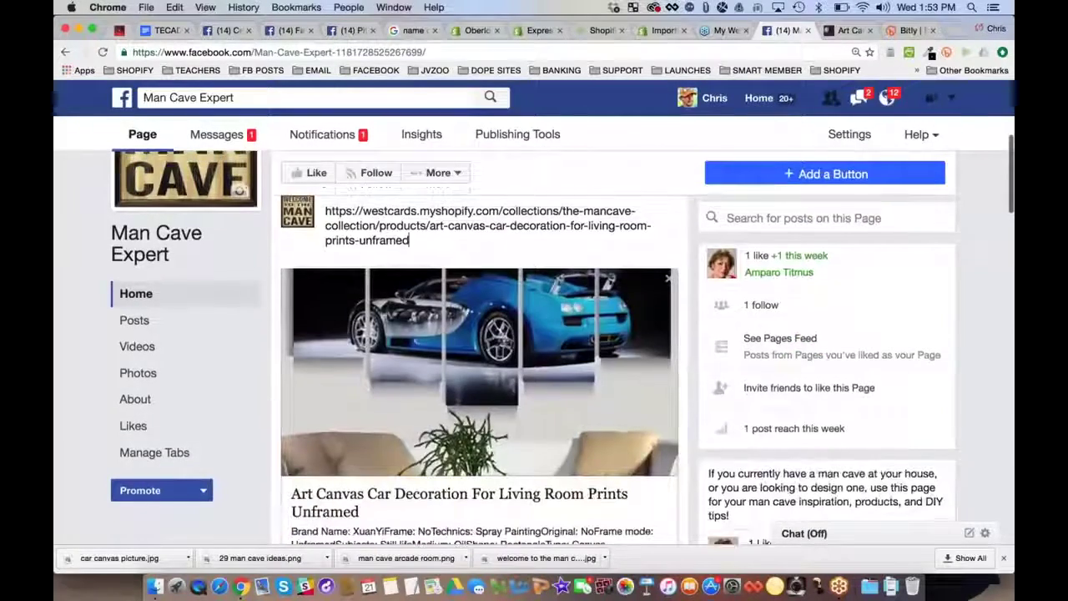
scroll(481, 359, "up", 1)
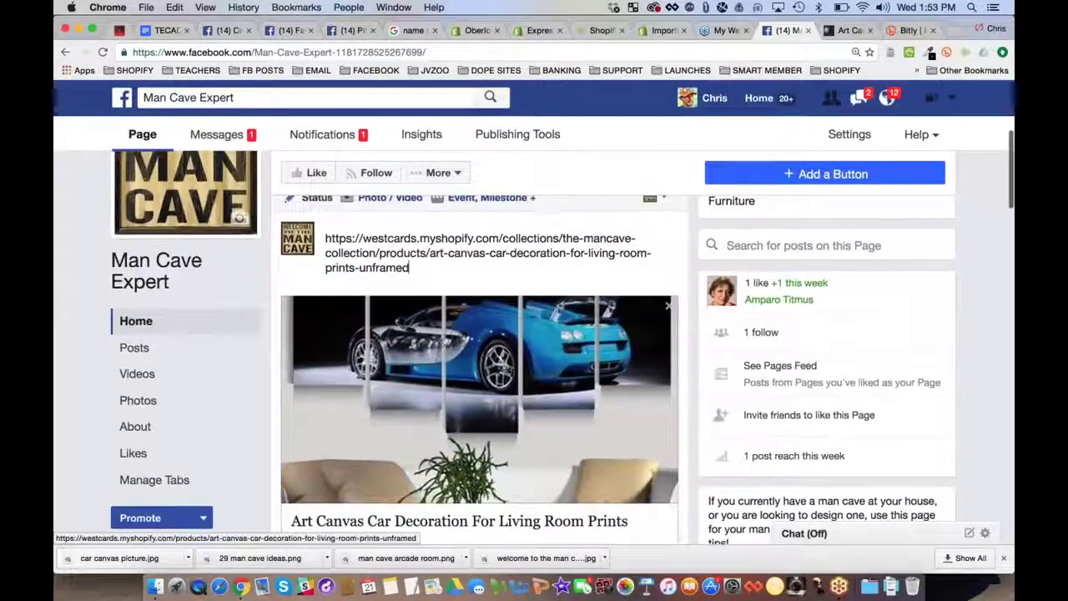
scroll(494, 357, "down", 1)
scroll(494, 357, "down", 3)
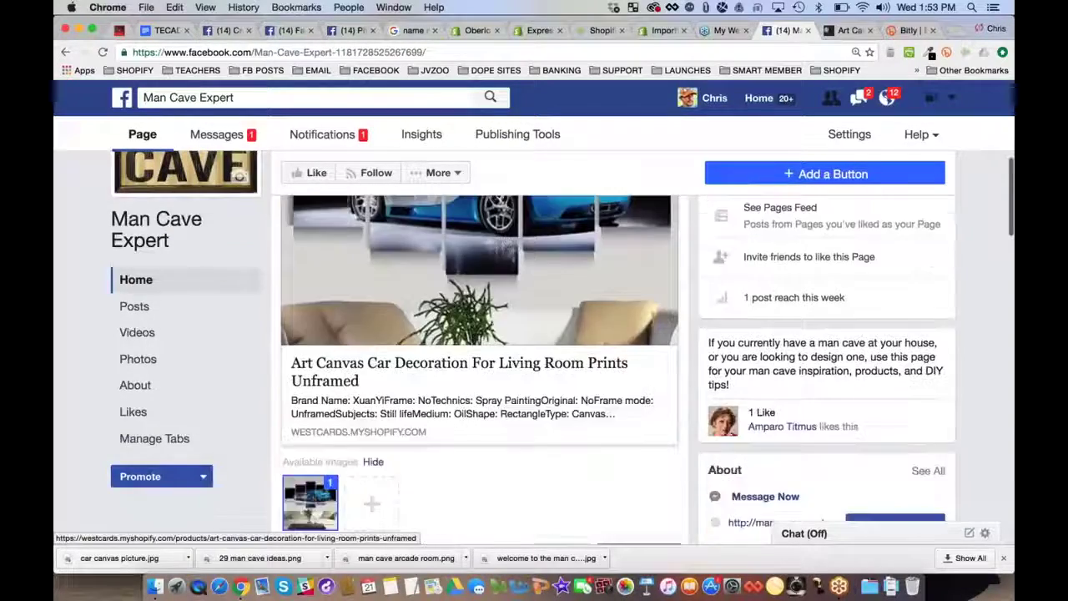
scroll(481, 359, "up", 3)
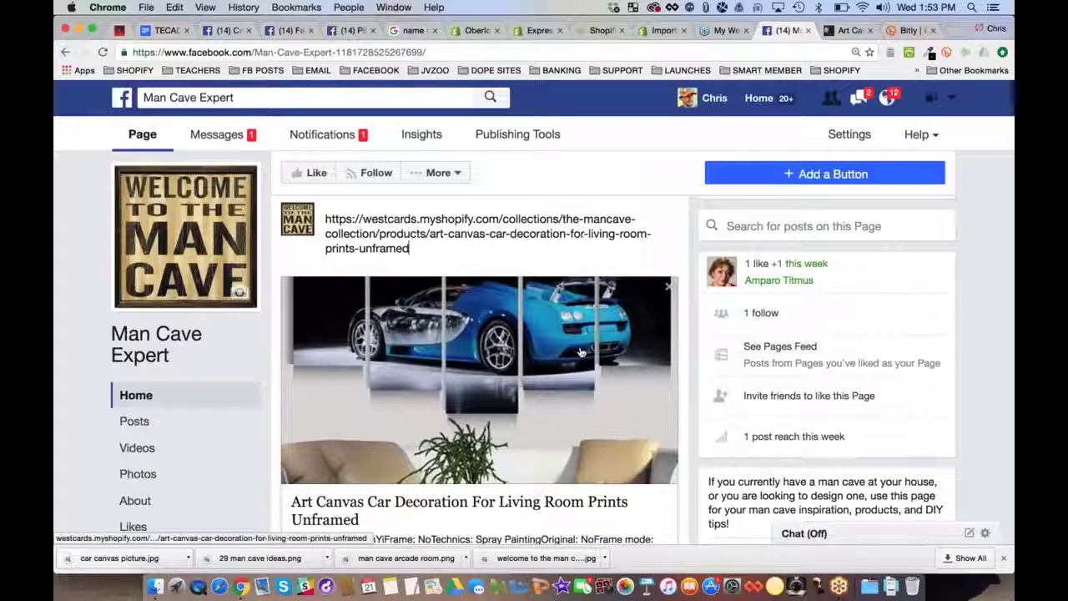
scroll(457, 464, "down", 2)
scroll(500, 324, "down", 1)
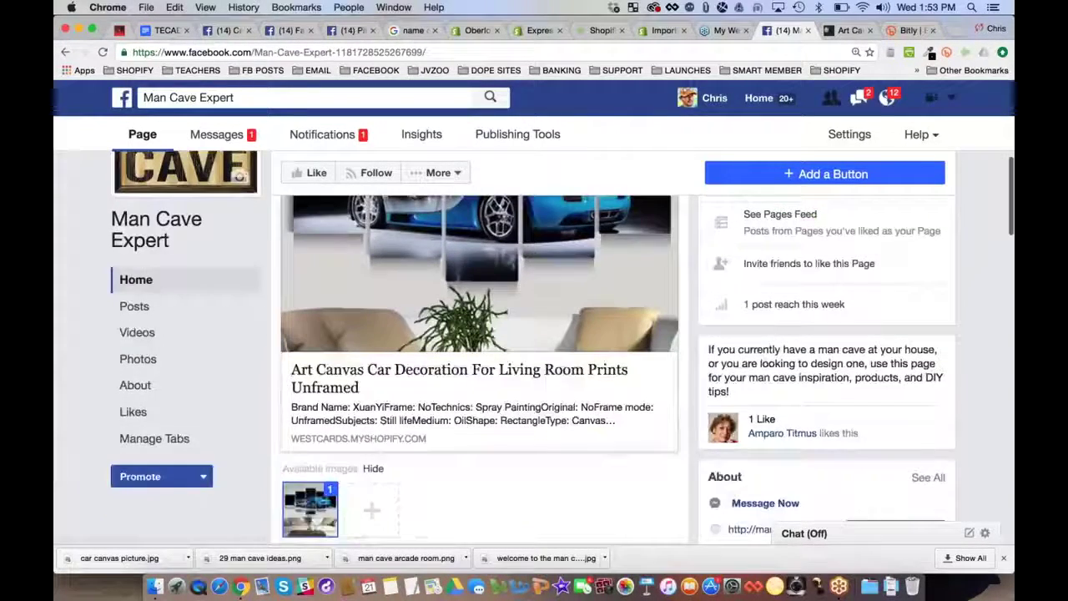
scroll(500, 324, "up", 2)
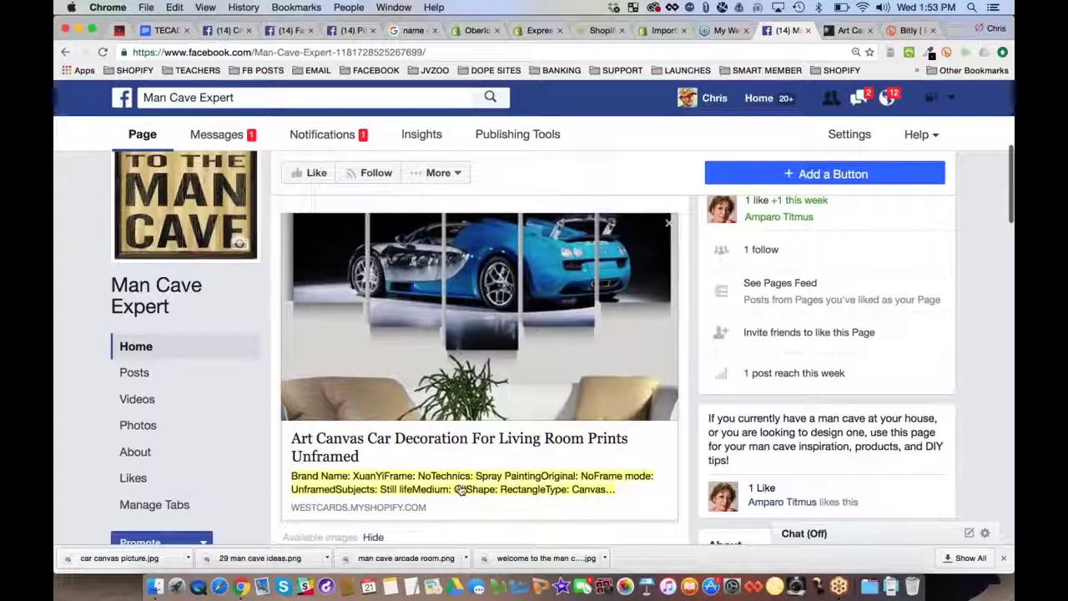
Set the preview description to 'Would you rock this bugatti art canvas in your man cave? Check it out'
left_click(503, 490)
type("W")
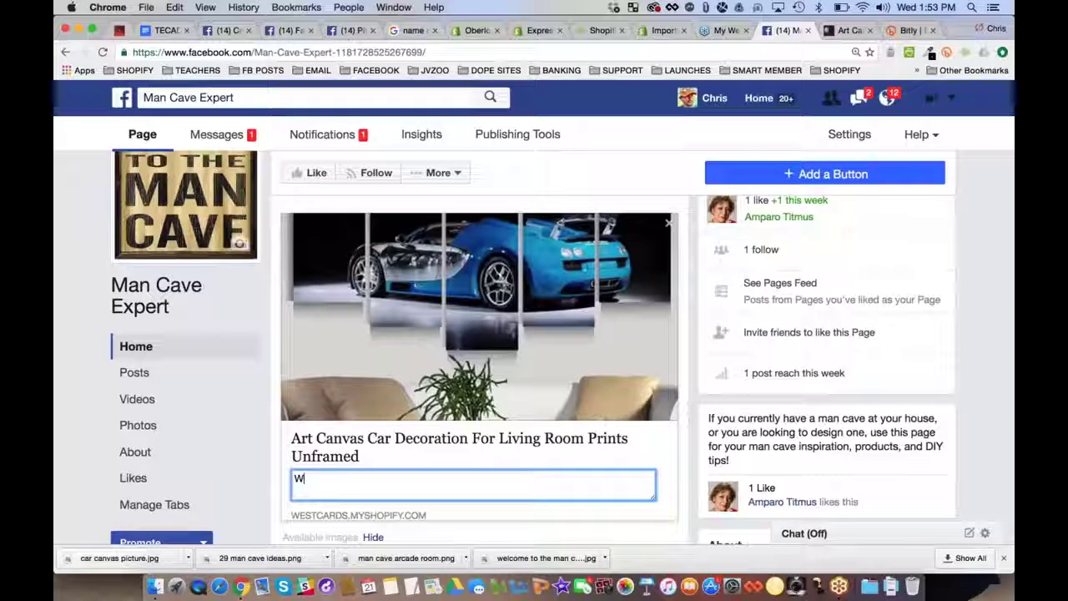
type("ould you rock thi")
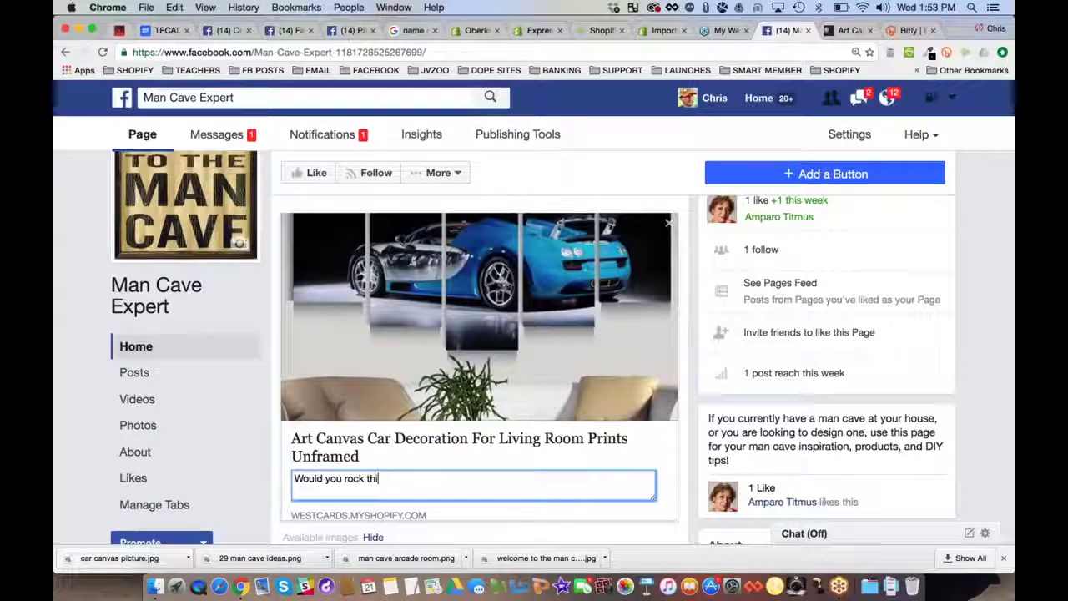
type("s bugatti a")
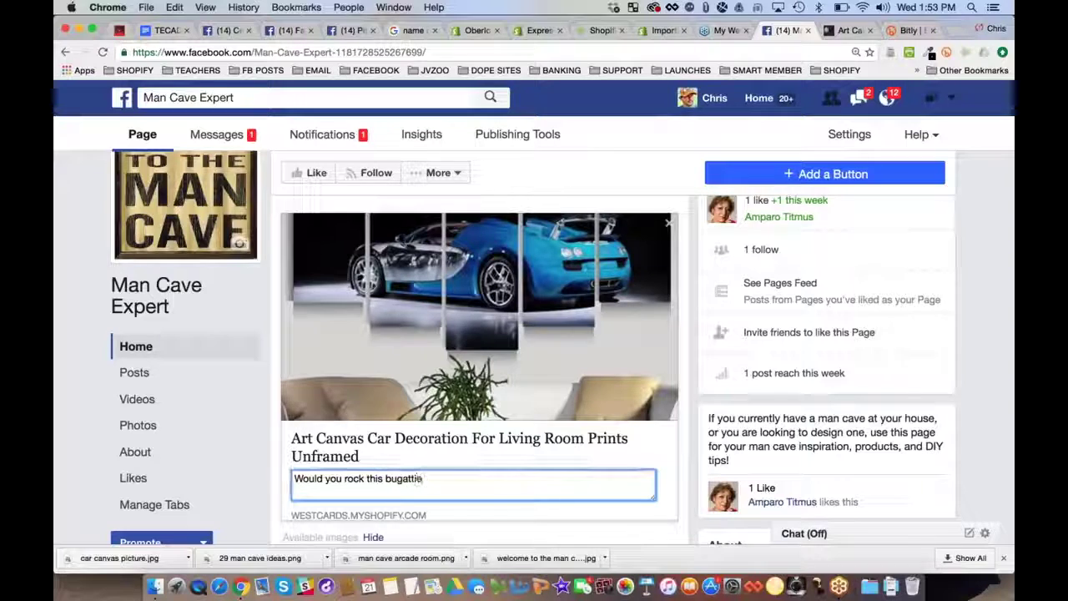
type("rt car")
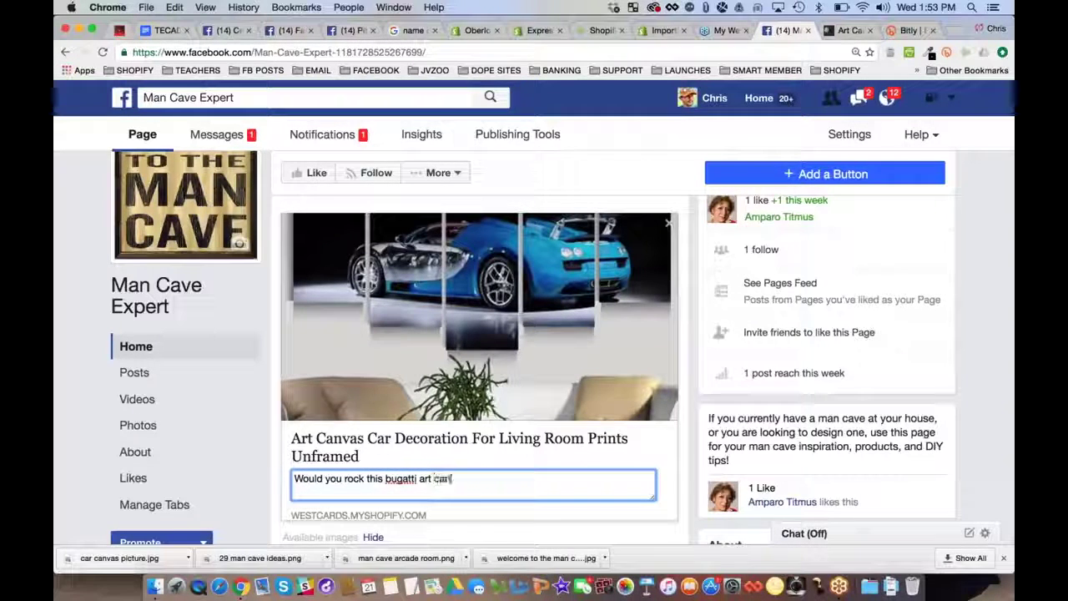
type("vas in your")
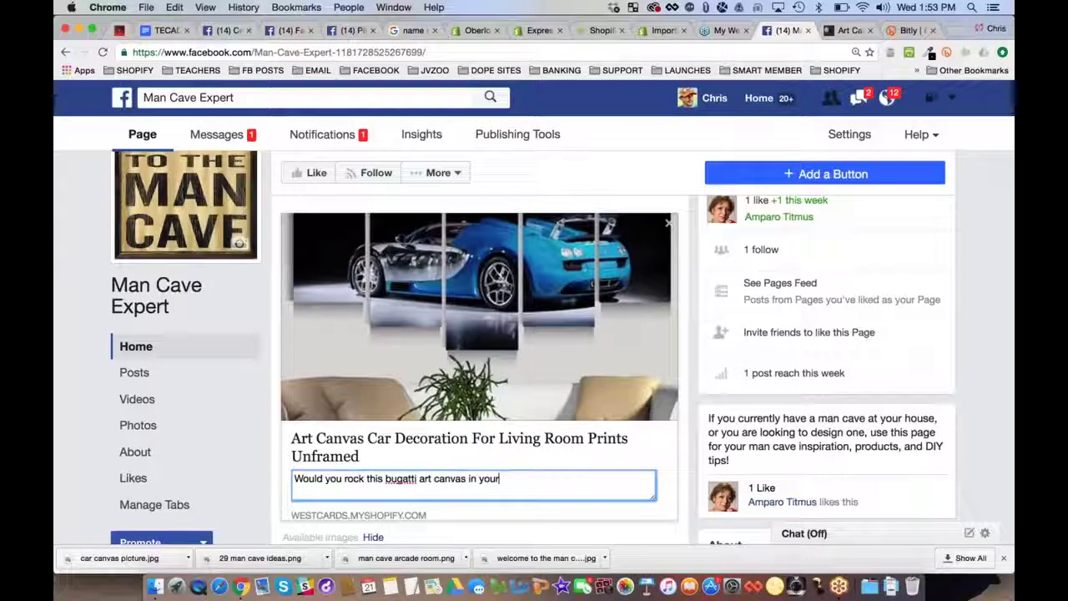
type(" man cave? ")
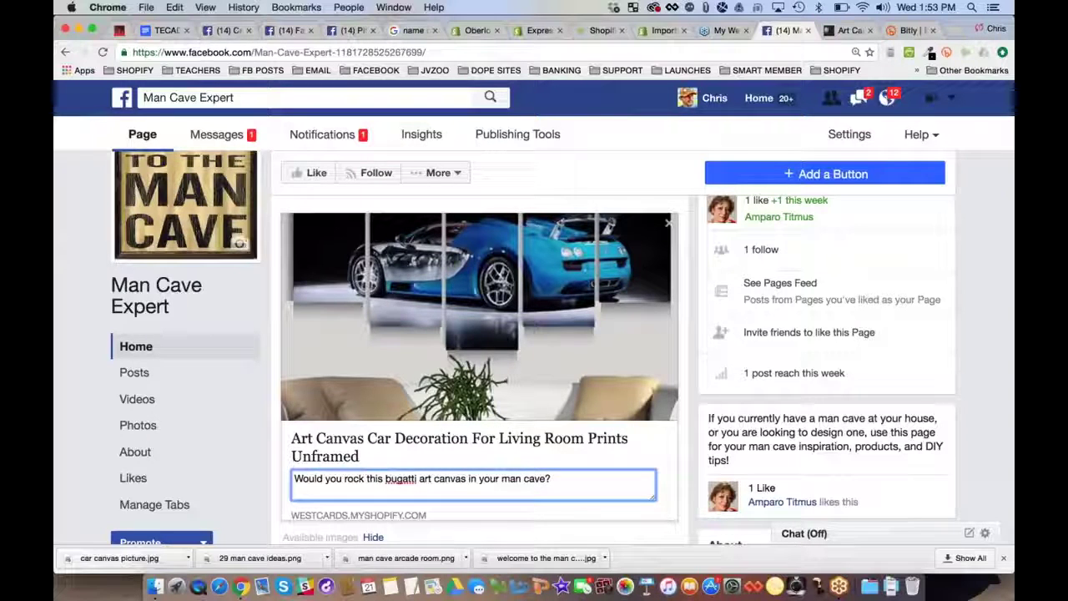
type(" Check it out!")
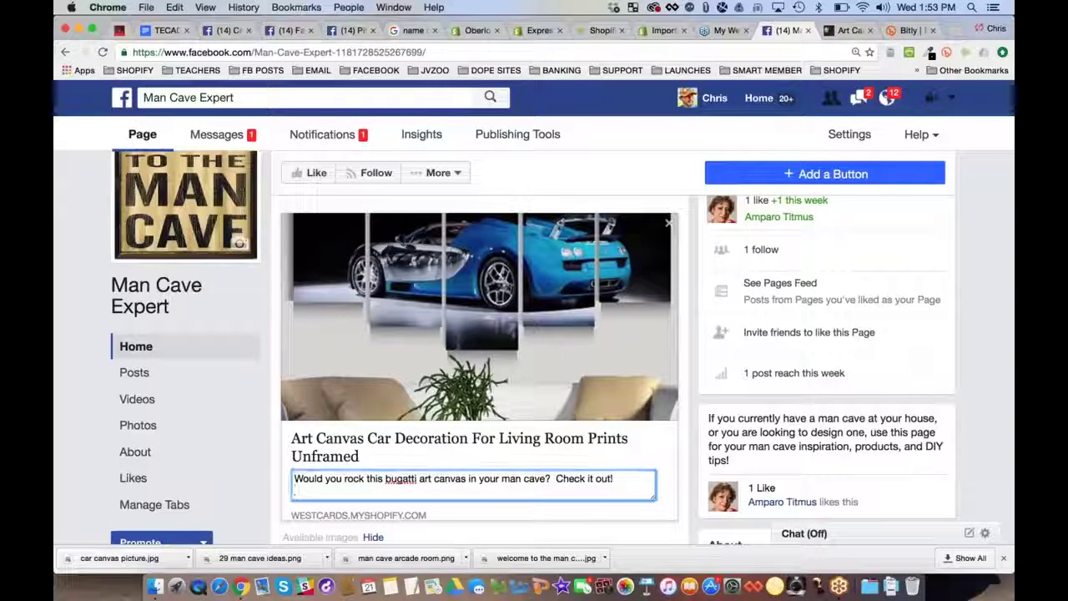
key("Return")
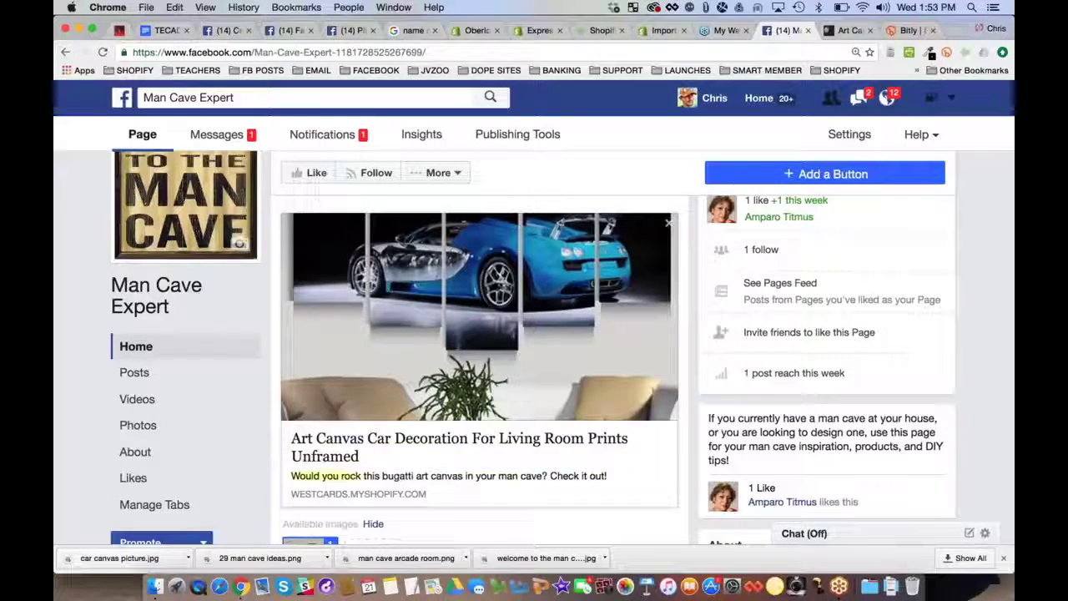
Retitle the link preview to 'Bugatti Art Canvas - Man Cave Expert'
left_click(443, 448)
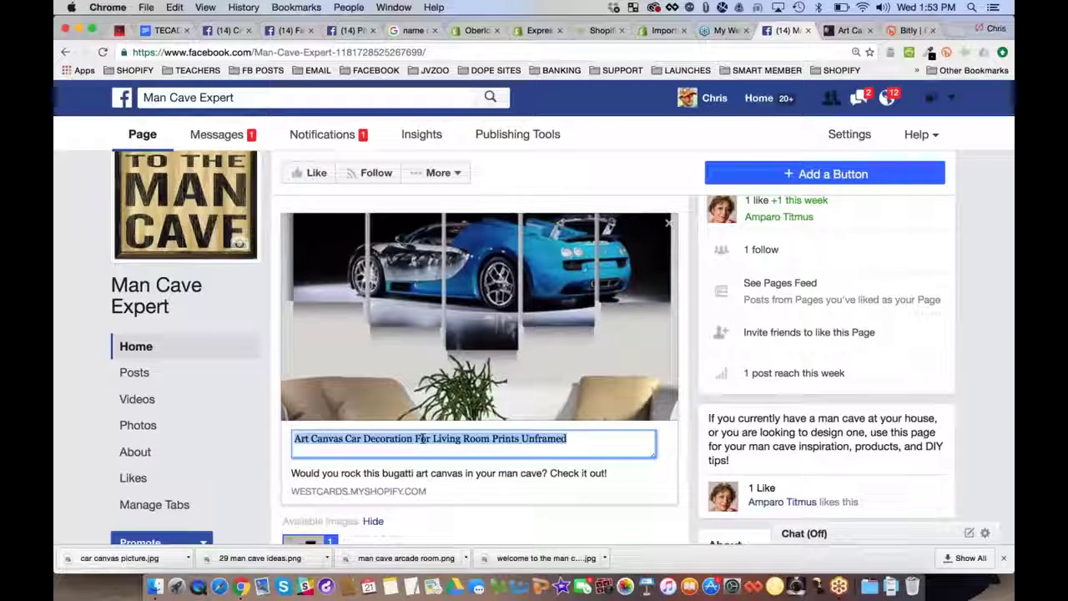
key("Left")
type("Buga")
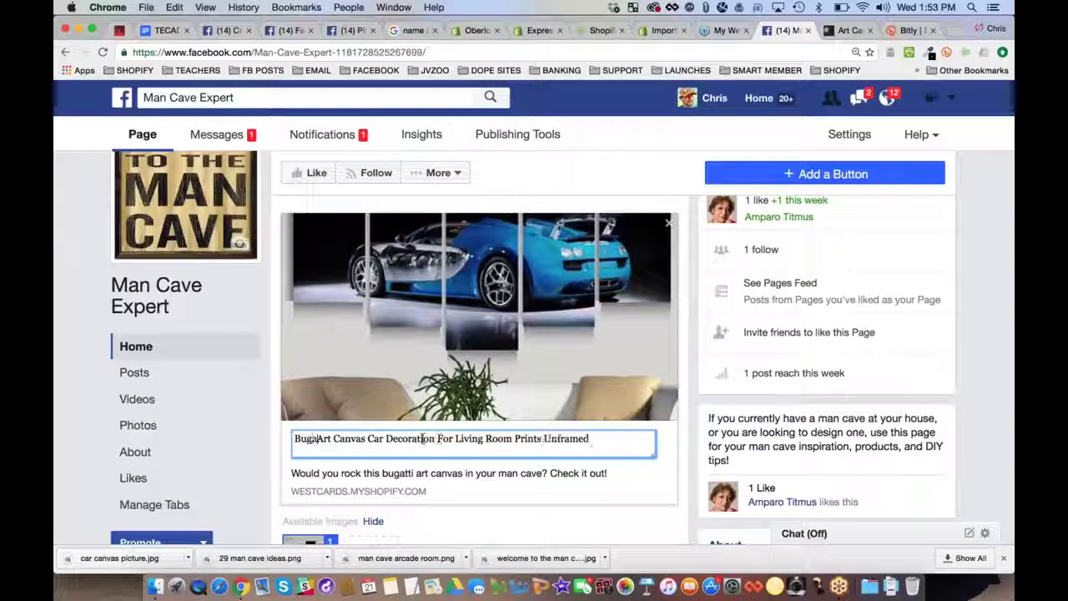
type("tti Art Canvas f")
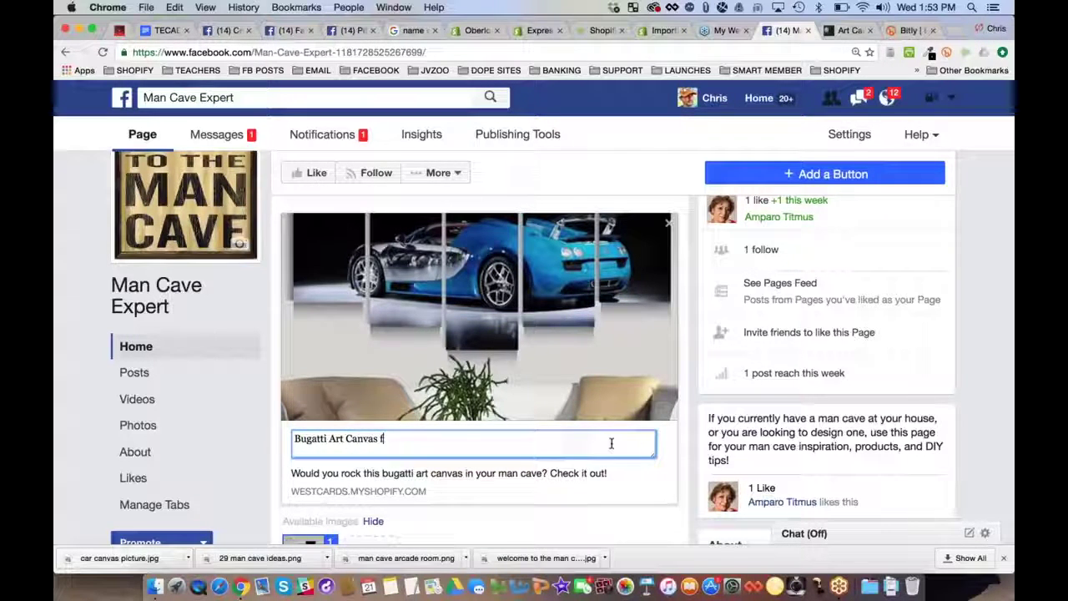
type("or")
key("BackSpace")
key("BackSpace")
key("BackSpace")
type("- Ma")
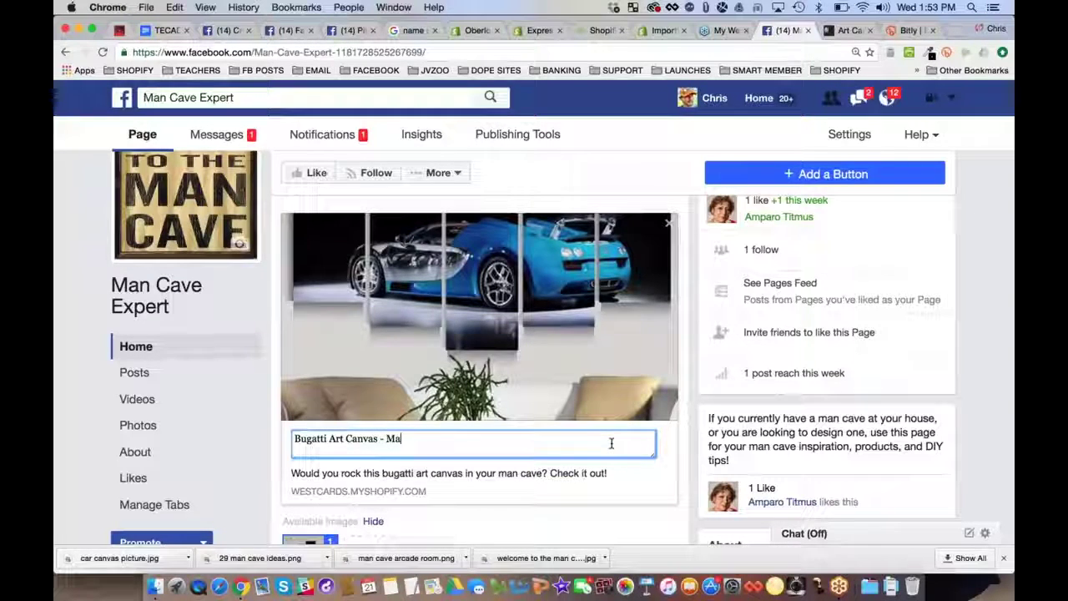
type("n Cave Exp")
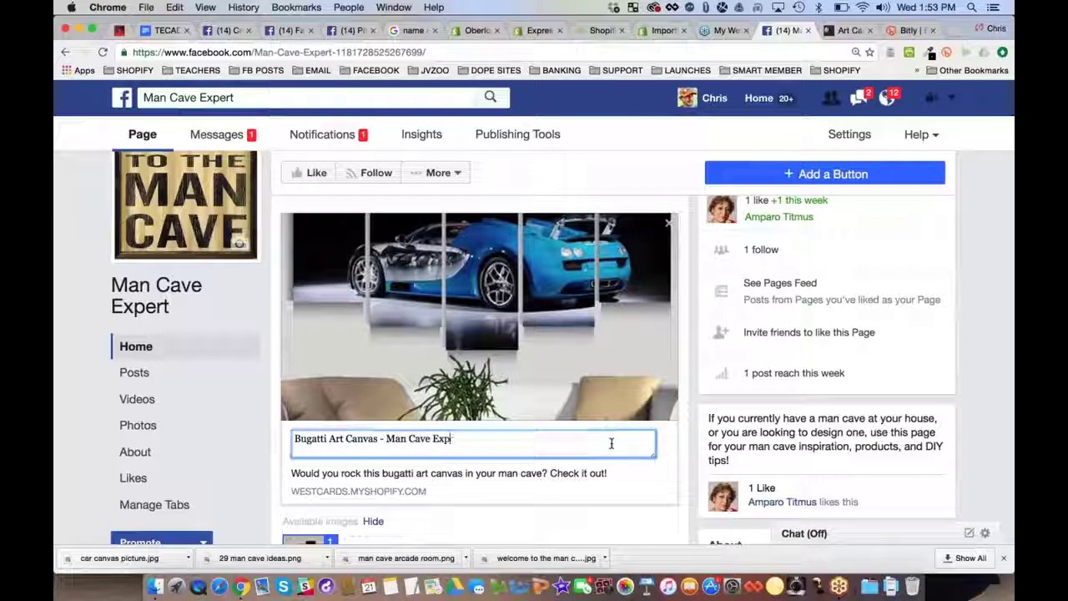
type("ert")
key("Return")
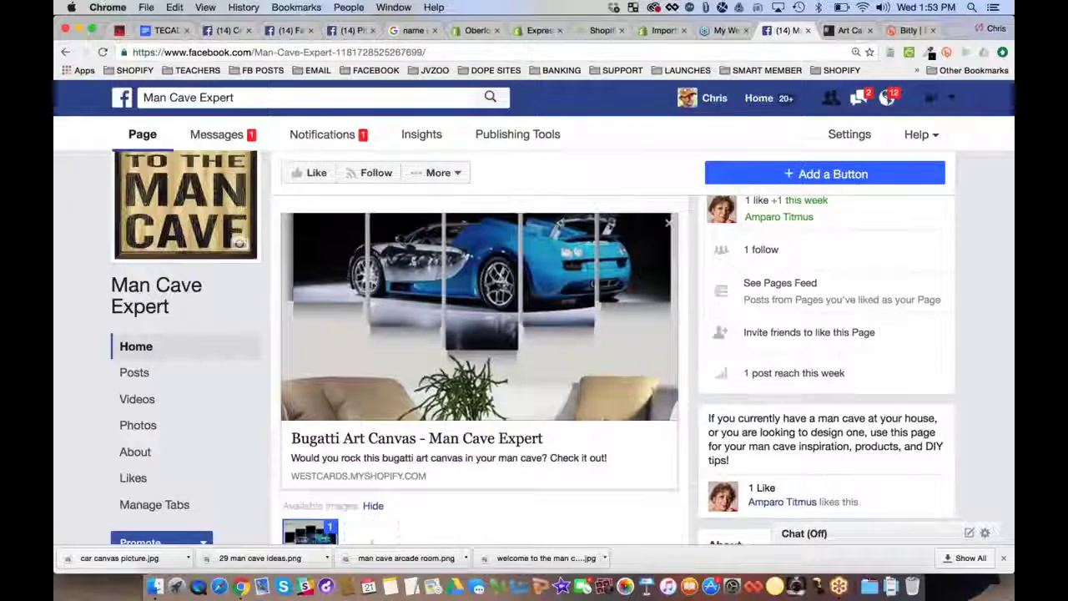
Delete the pasted URL text from the draft, keeping the link preview
scroll(551, 442, "up", 2)
scroll(551, 427, "down", 1)
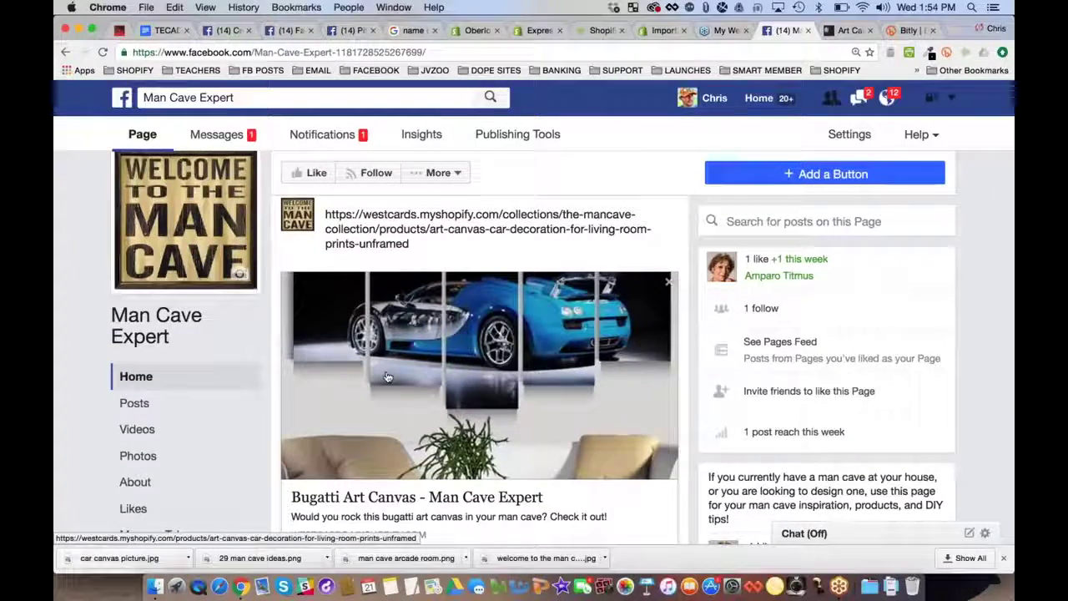
scroll(386, 376, "down", 2)
scroll(387, 376, "down", 1)
scroll(480, 375, "up", 1)
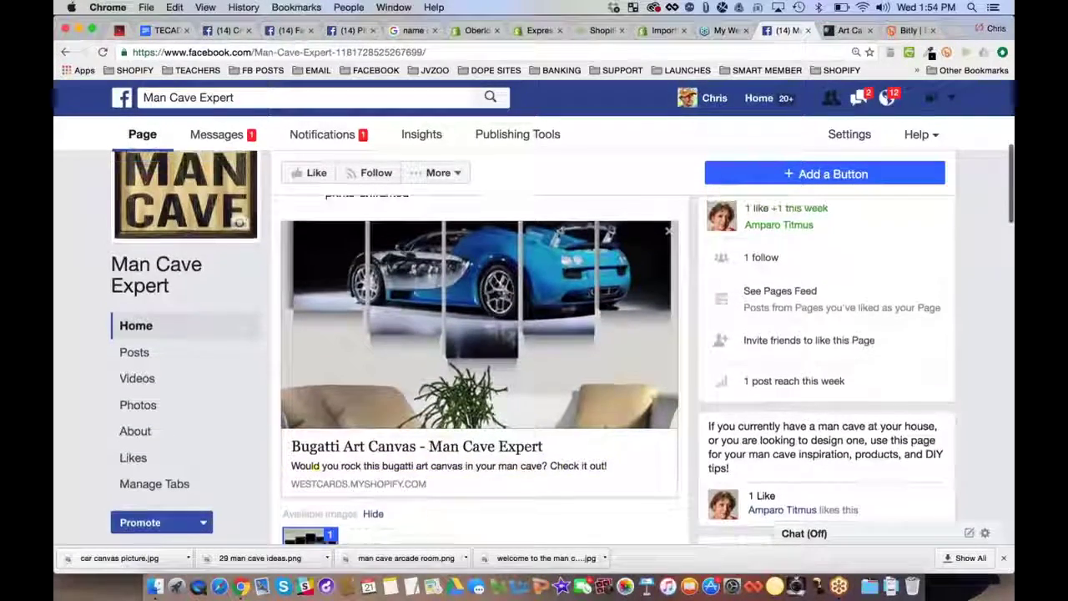
scroll(480, 376, "up", 2)
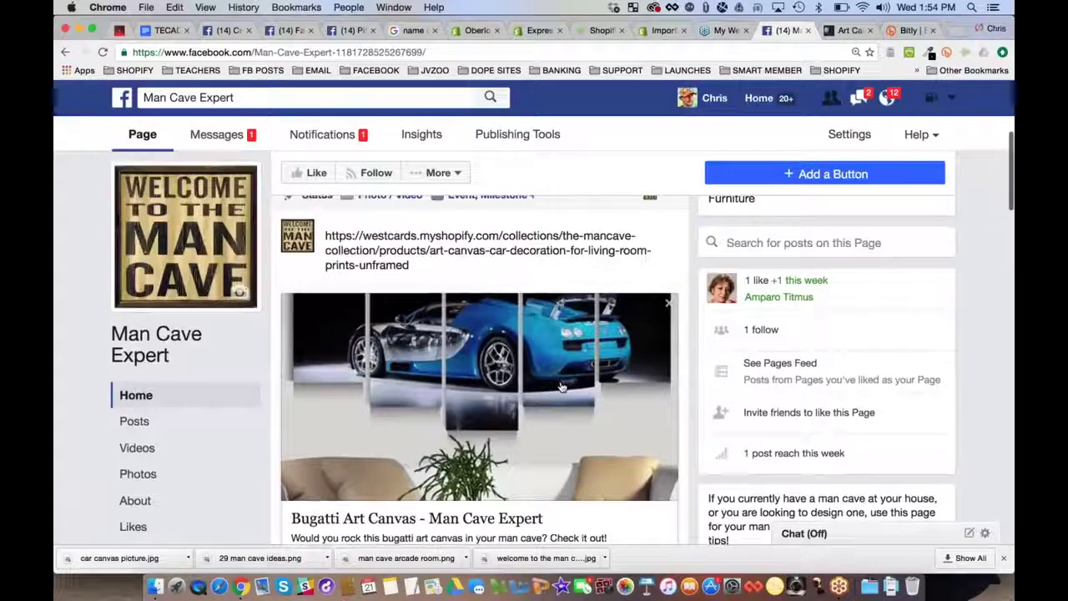
triple_click(436, 250)
key("BackSpace")
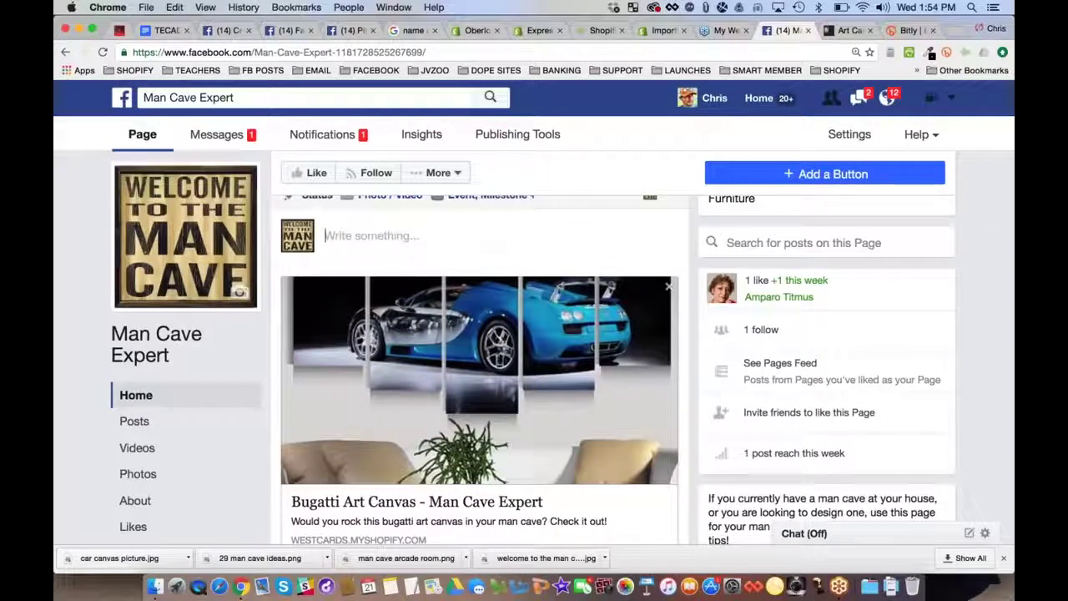
Copy the earlier post's CHIME IN question and bit.ly lines into the new draft
scroll(373, 247, "down", 1)
scroll(506, 362, "down", 10)
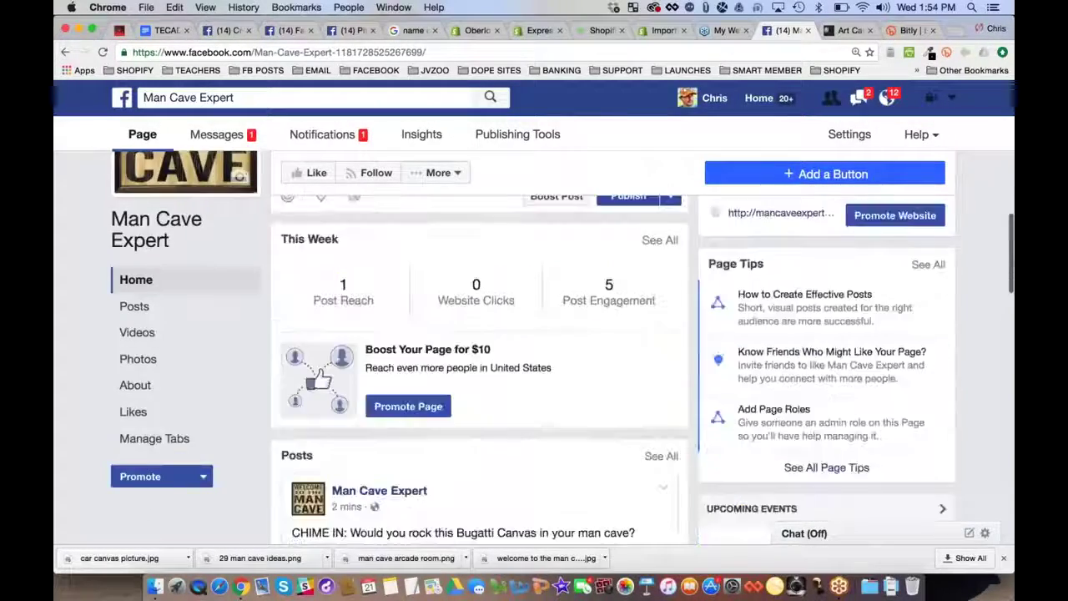
left_click_drag(506, 365, 279, 320)
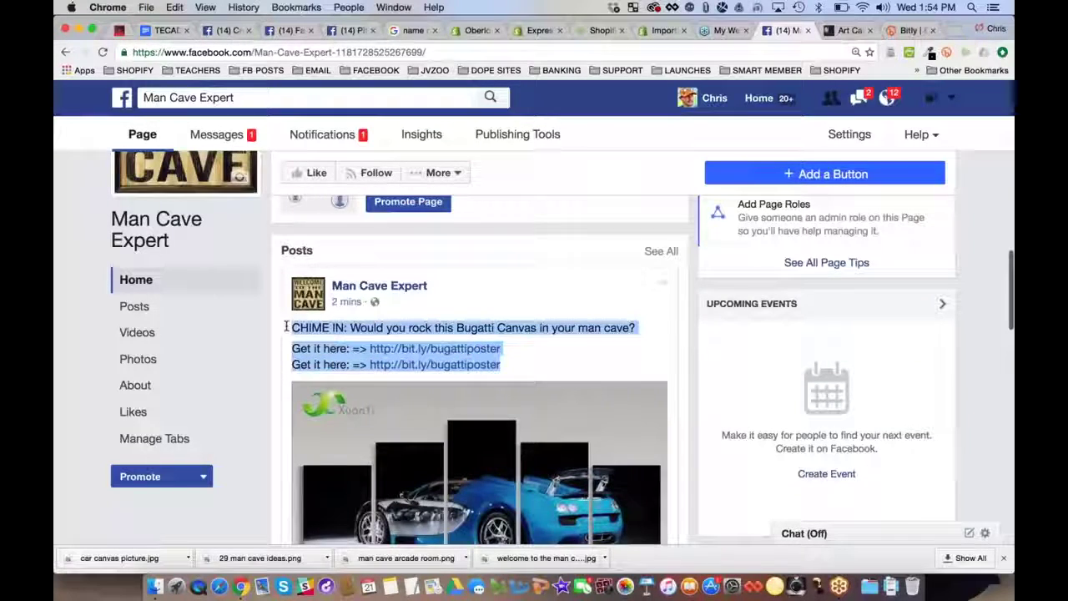
key("ctrl+c")
scroll(480, 333, "up", 10)
key("ctrl+v")
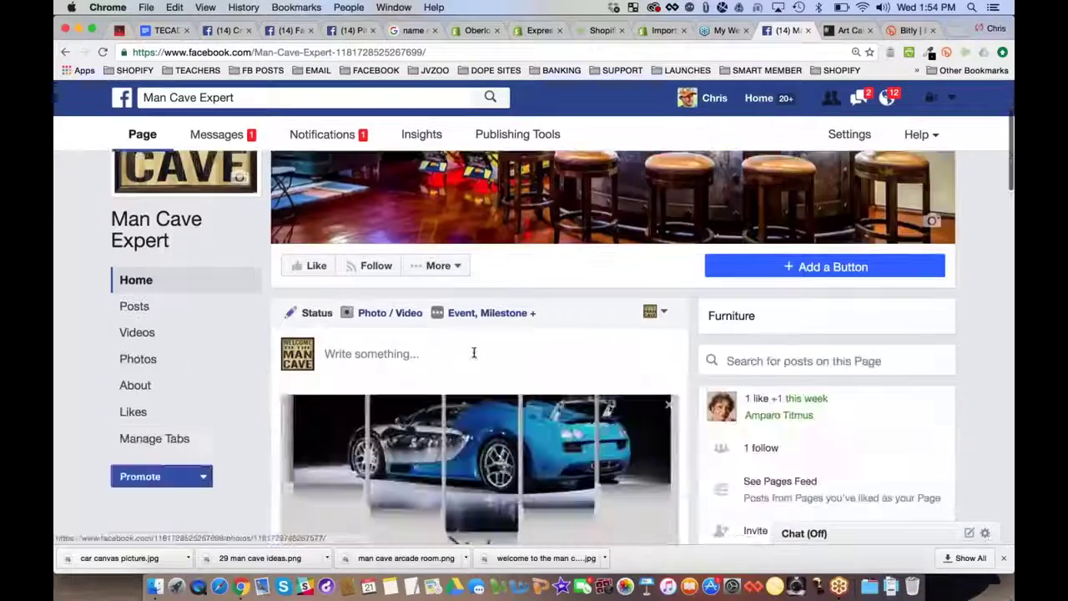
left_click(473, 353)
key("ctrl+v")
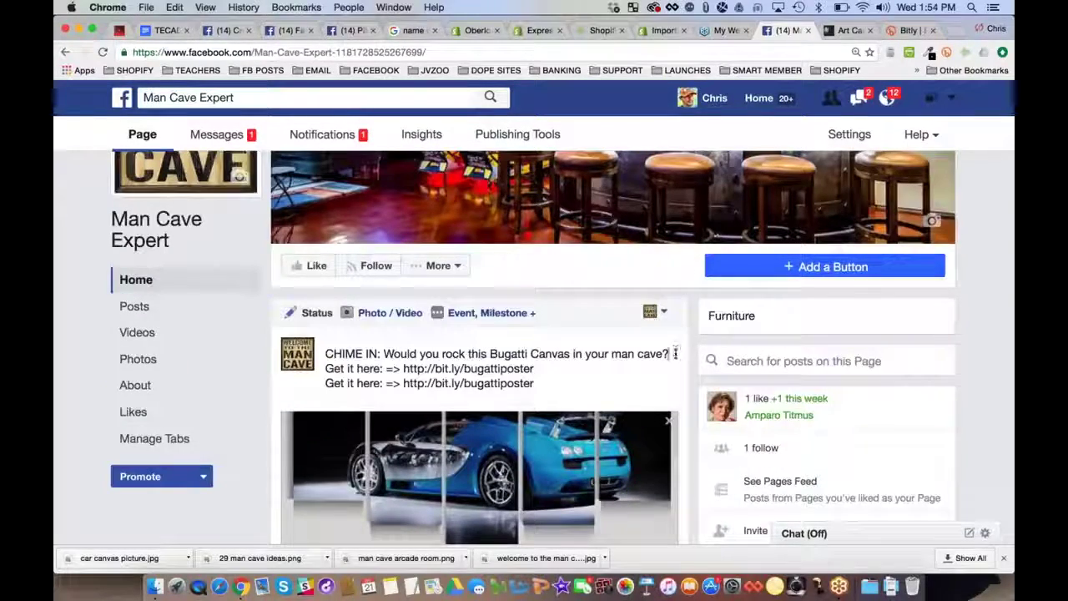
key("Return")
scroll(676, 353, "down", 10)
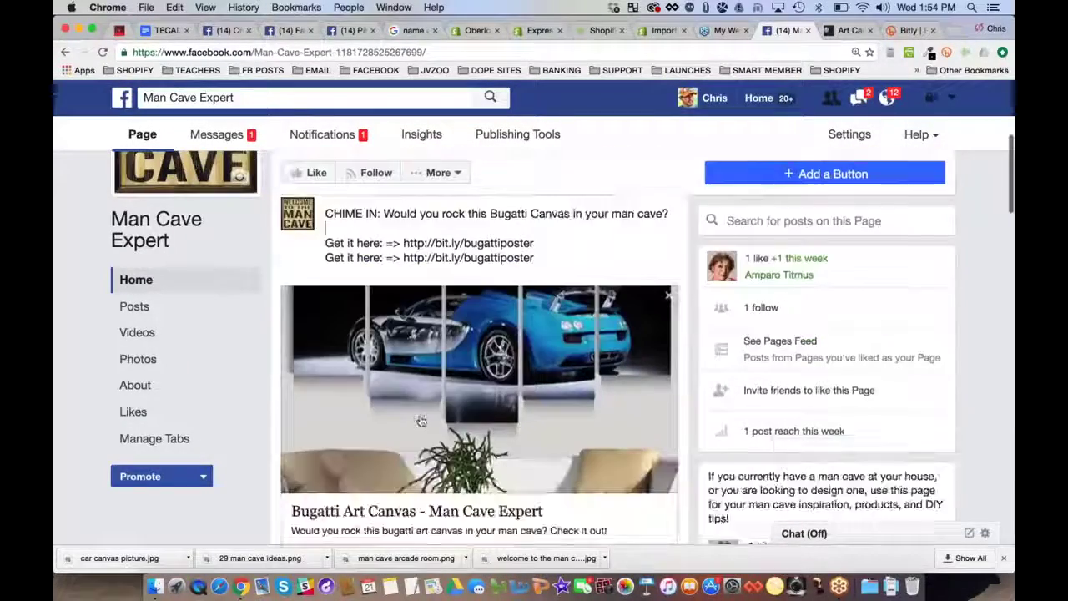
scroll(676, 352, "up", 10)
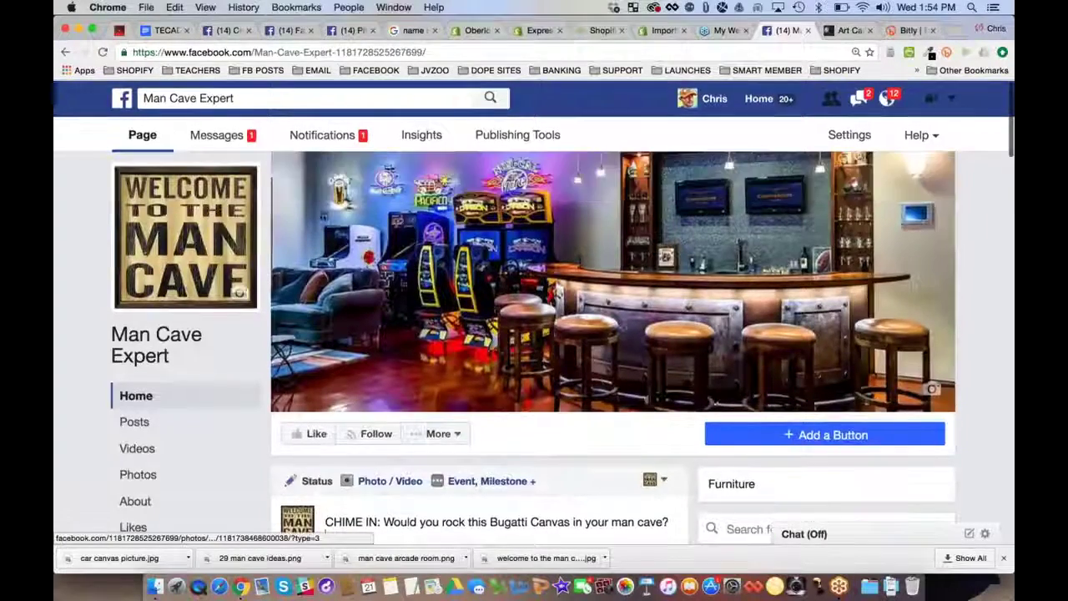
scroll(476, 334, "down", 4)
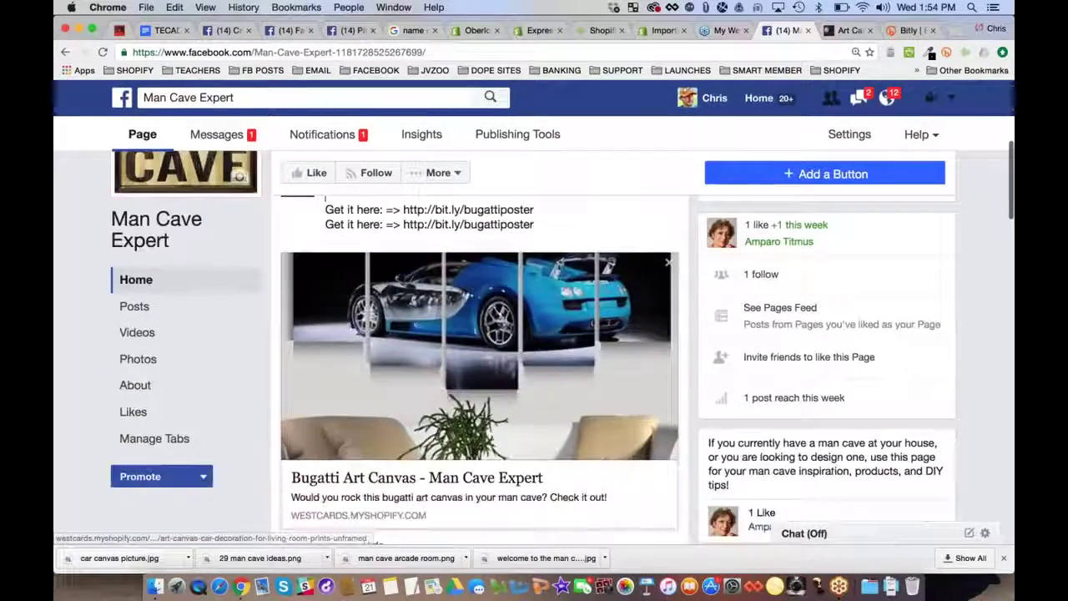
scroll(475, 384, "up", 2)
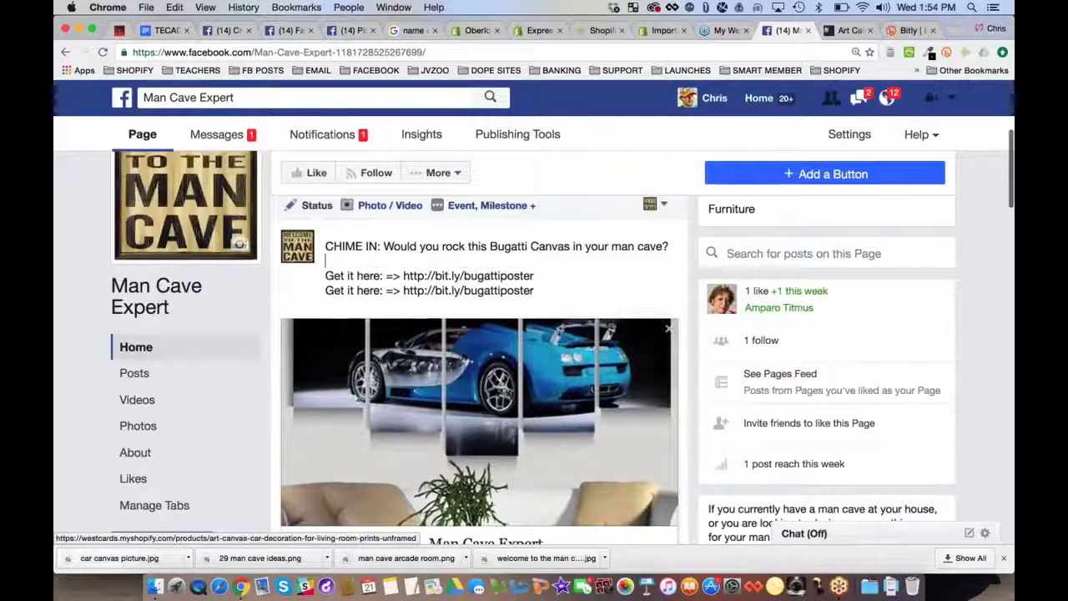
scroll(570, 384, "down", 1)
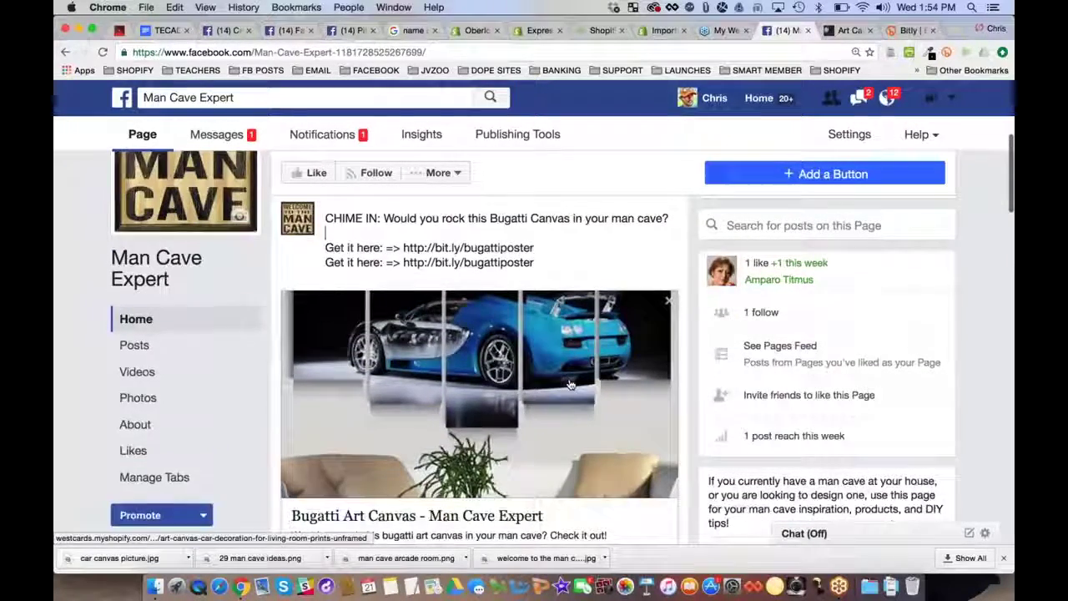
scroll(570, 384, "down", 3)
Publish the new Bugatti Canvas post on the Man Cave Expert page
left_click(638, 491)
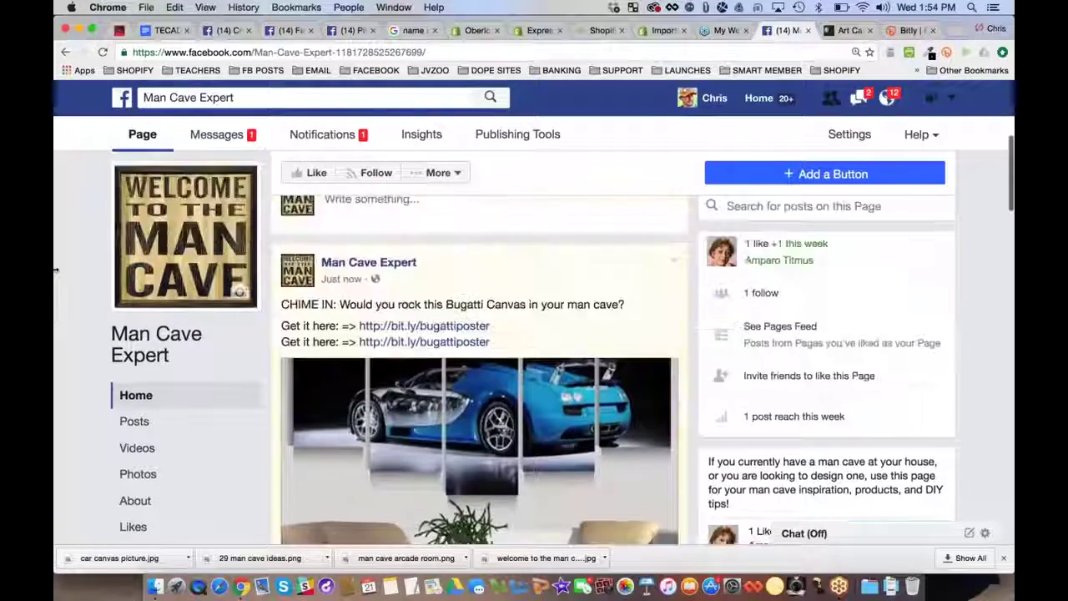
scroll(55, 267, "down", 2)
scroll(55, 273, "down", 5)
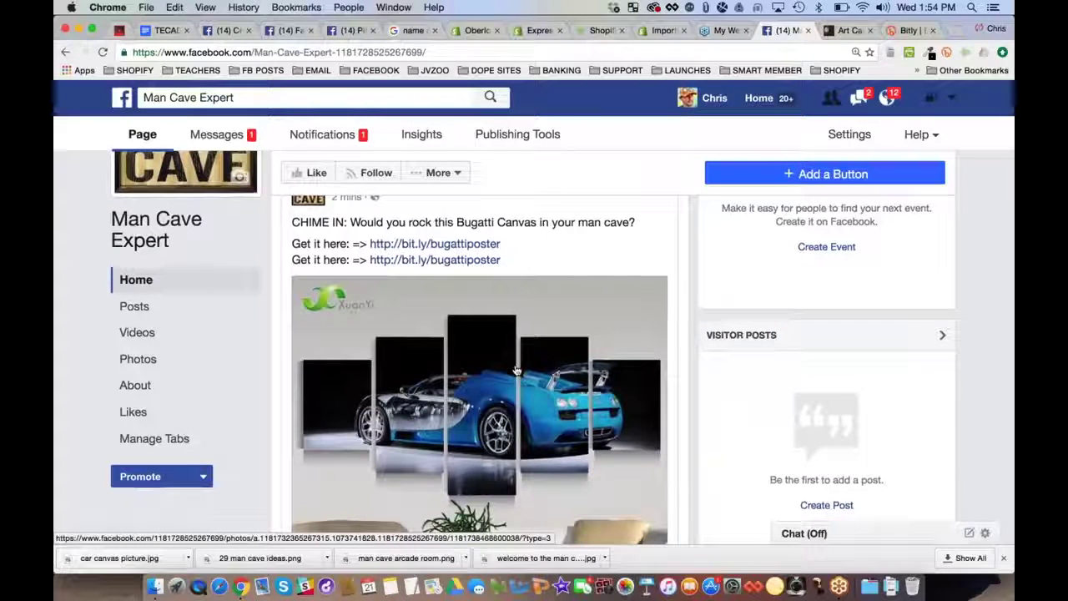
scroll(336, 258, "down", 2)
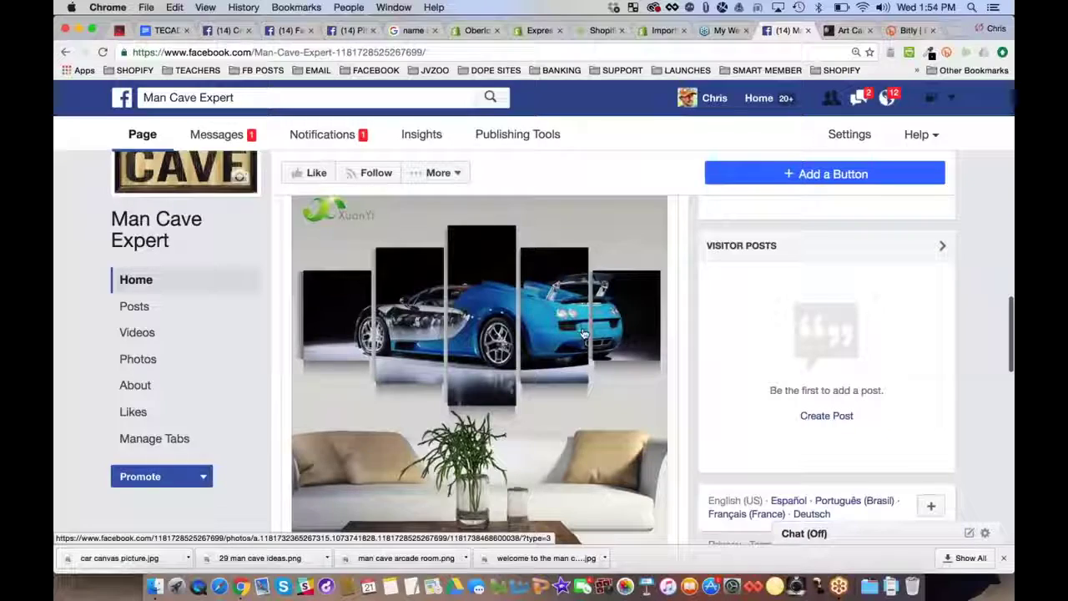
scroll(567, 362, "down", 2)
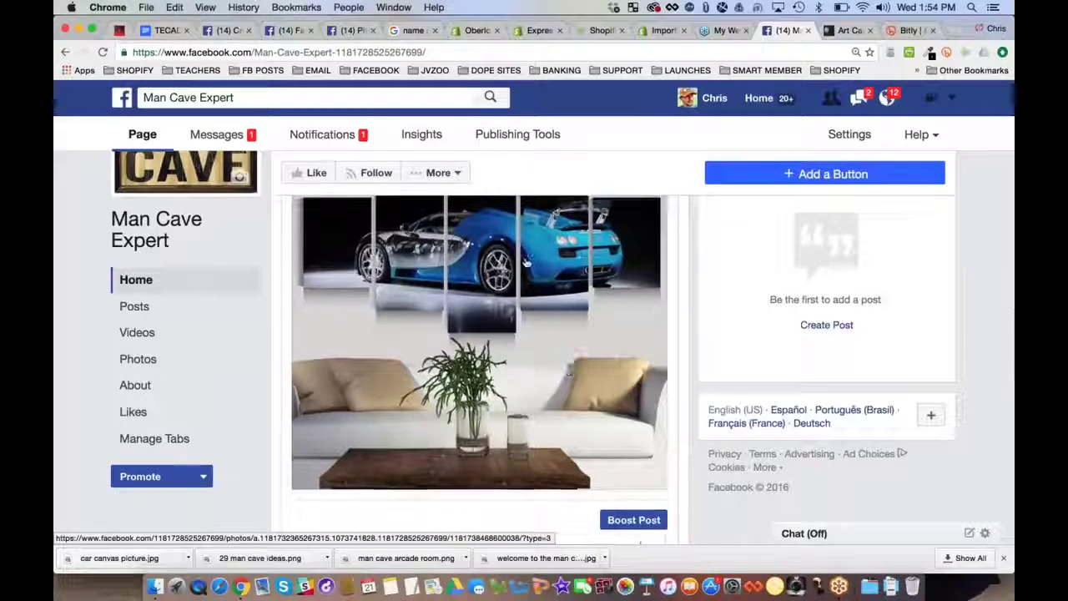
Open the post's 'Bugatti Art Canvas - Man Cave Expert' link preview in a new tab
scroll(567, 365, "up", 5)
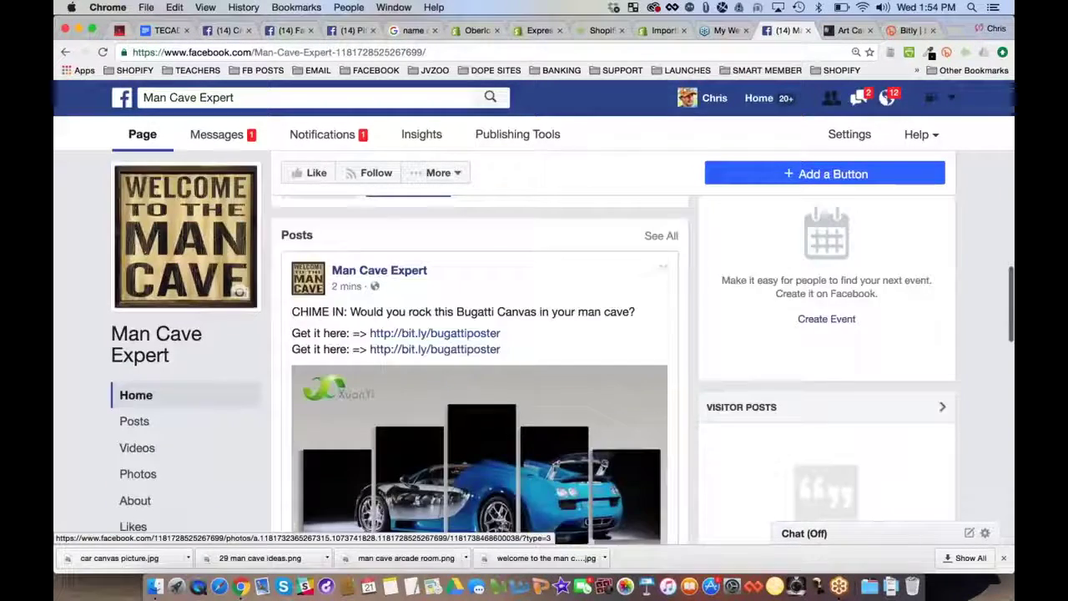
scroll(480, 367, "up", 7)
scroll(480, 367, "down", 12)
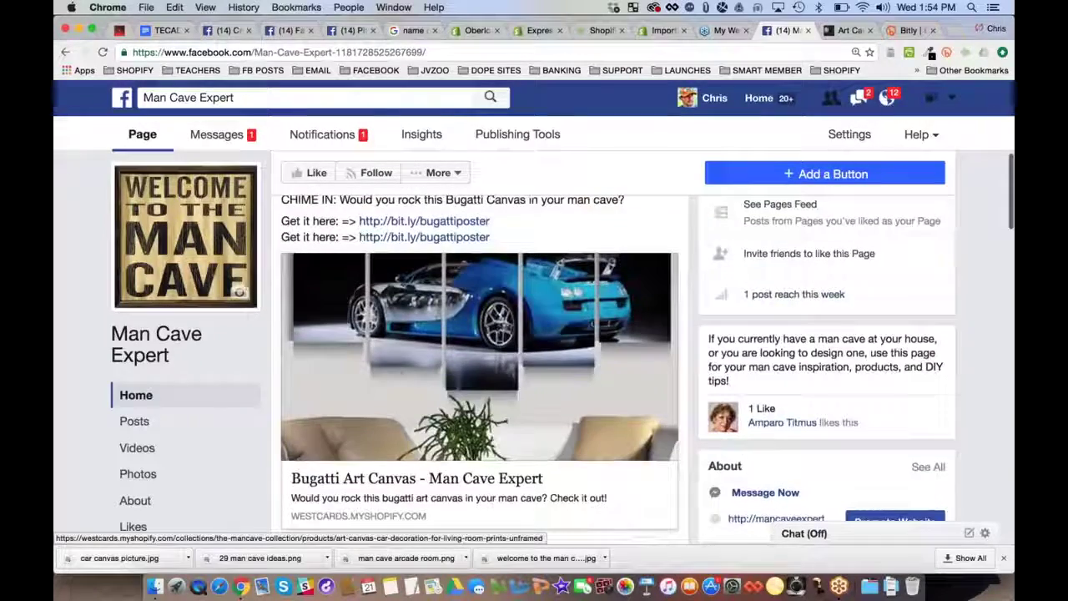
scroll(461, 357, "up", 3)
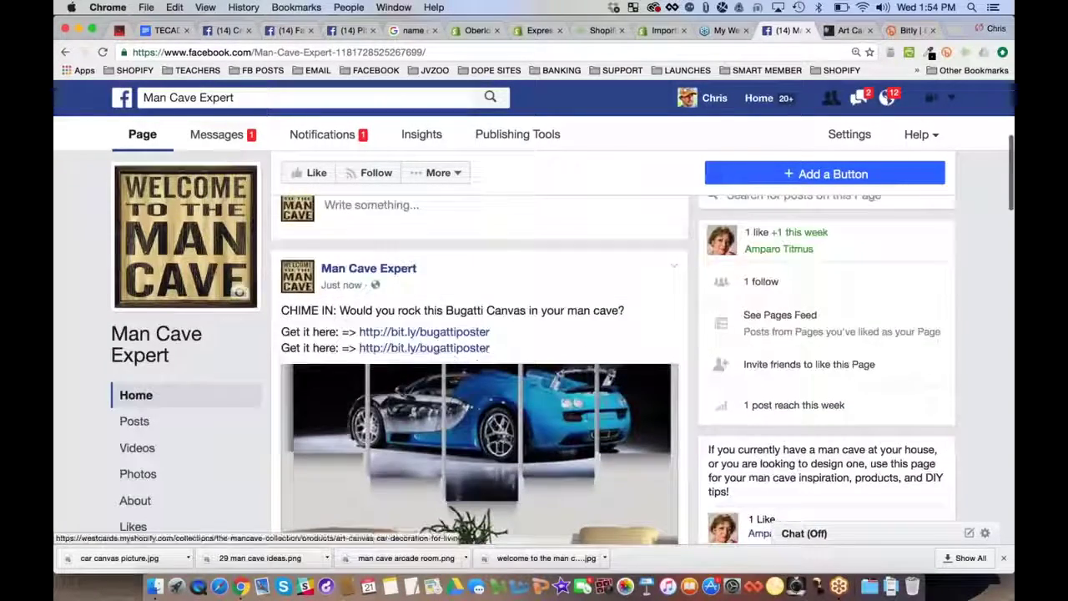
scroll(460, 356, "down", 2)
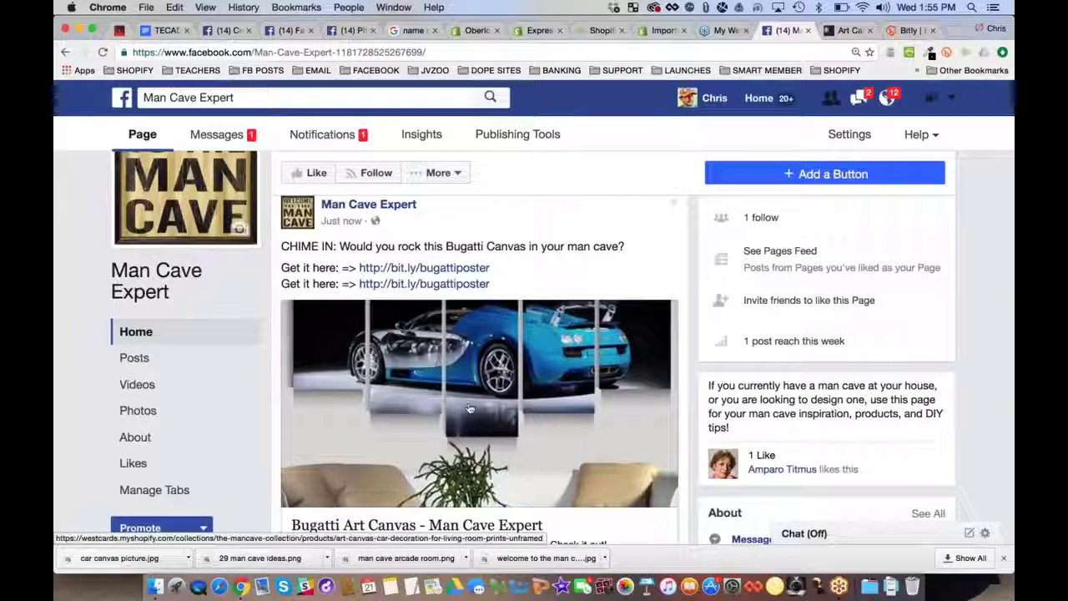
left_click(472, 348)
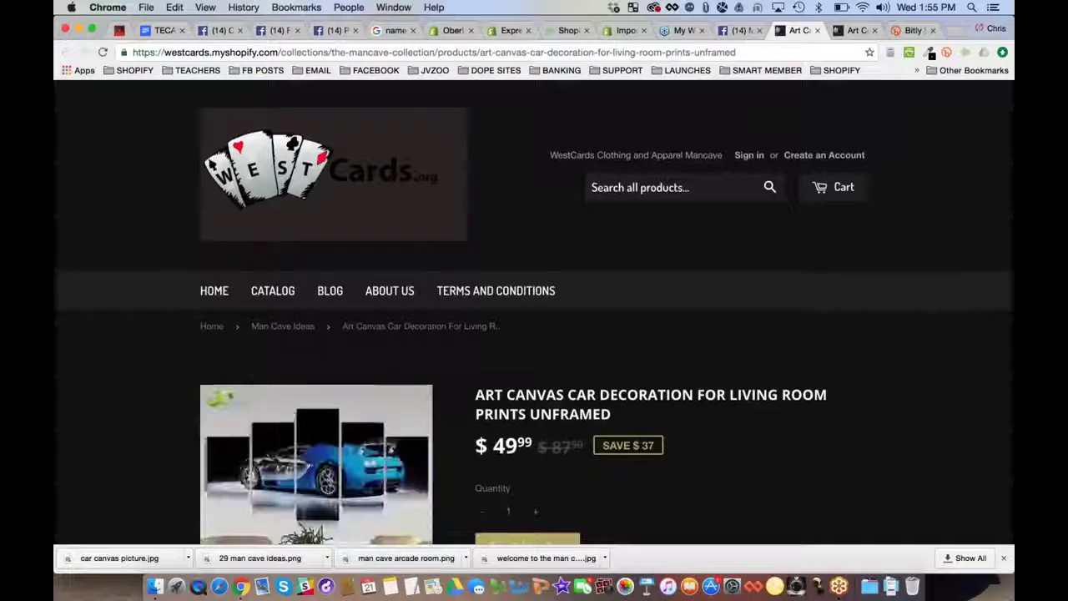
Review the $49.99 Art Canvas Car Decoration product page, then close its tab
scroll(436, 357, "down", 8)
scroll(534, 309, "down", 2)
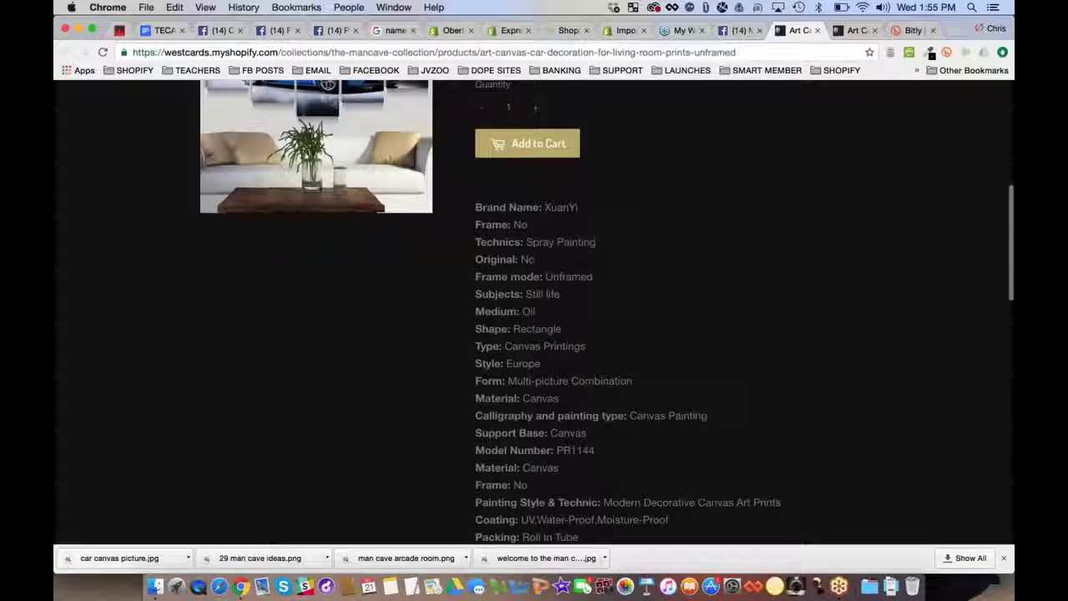
scroll(534, 309, "down", 3)
scroll(534, 308, "up", 15)
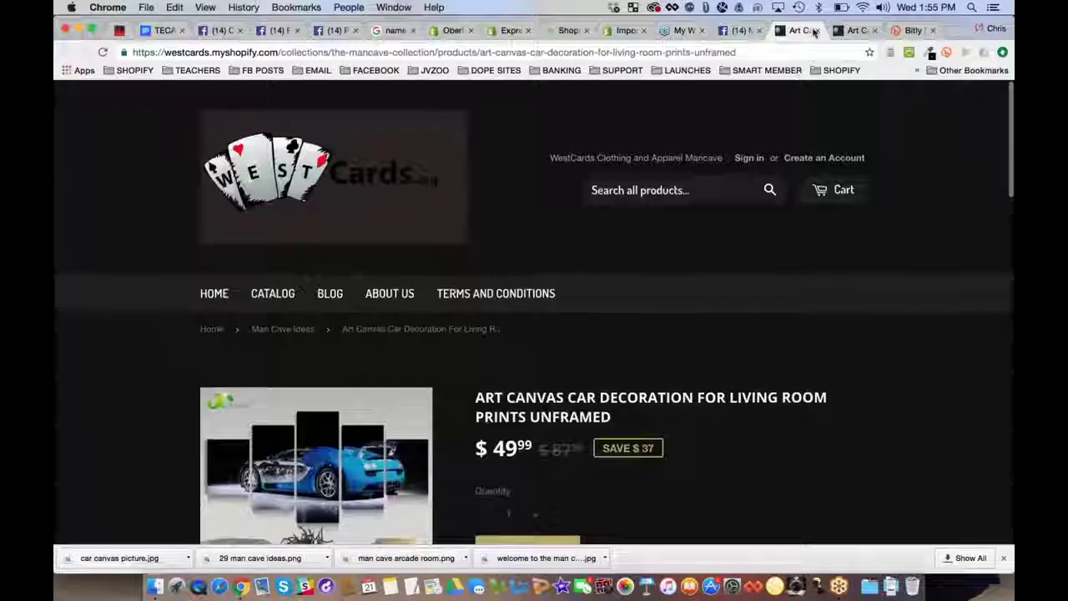
left_click(816, 30)
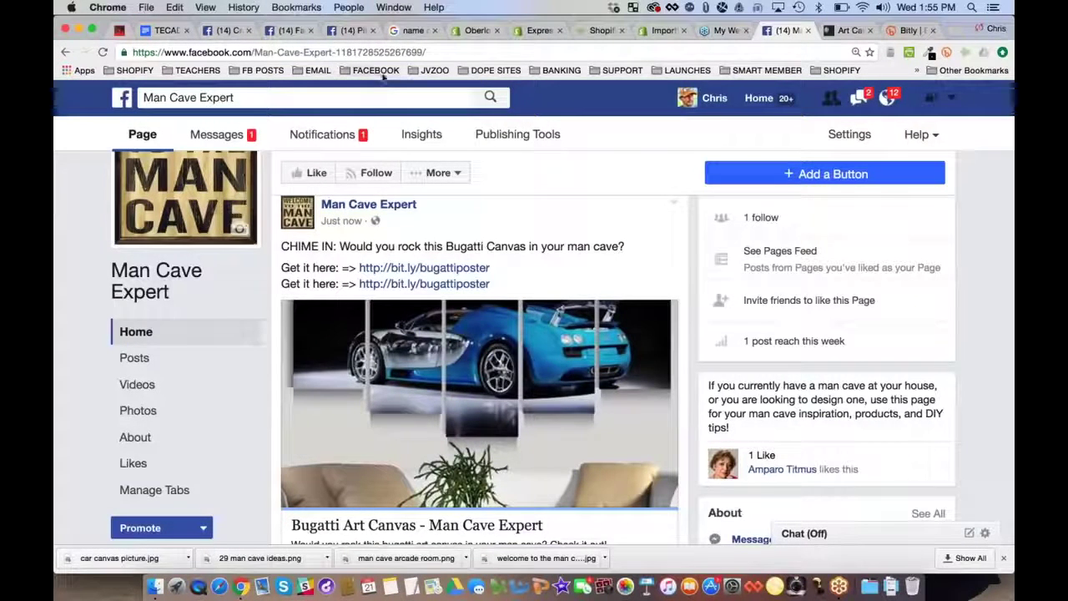
Launch Ads Manager ad creation from the FACEBOOK bookmarks, then bring up the webinar outline
left_click(377, 71)
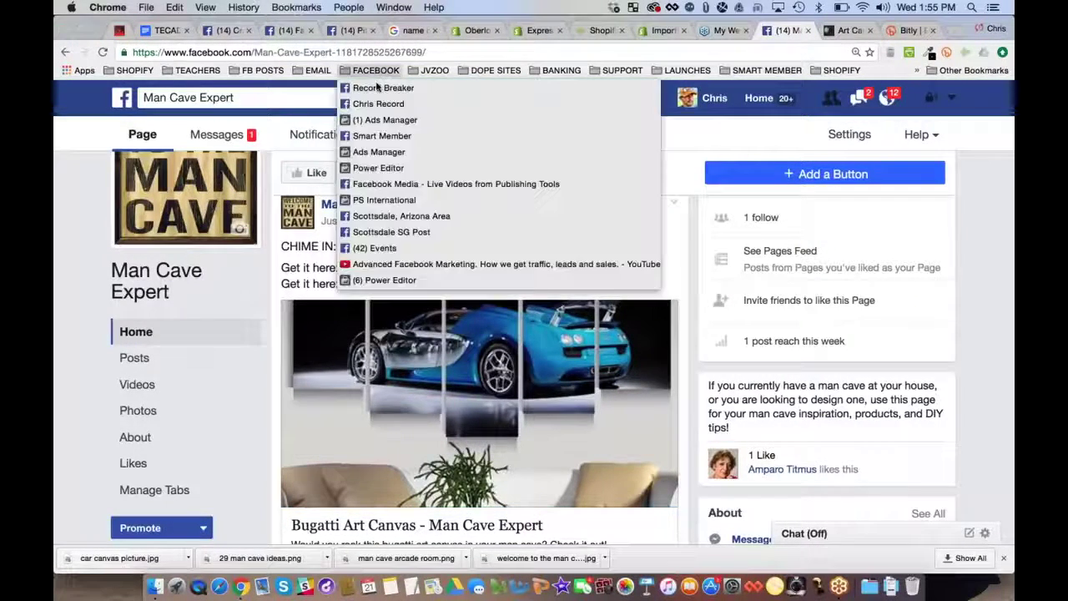
left_click(383, 200)
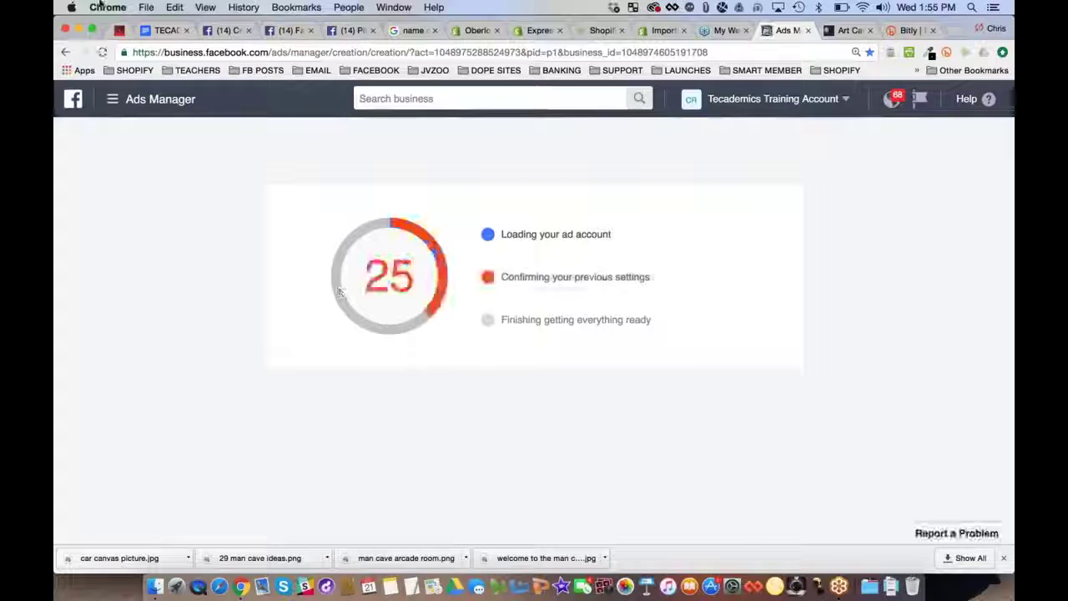
key("super+2")
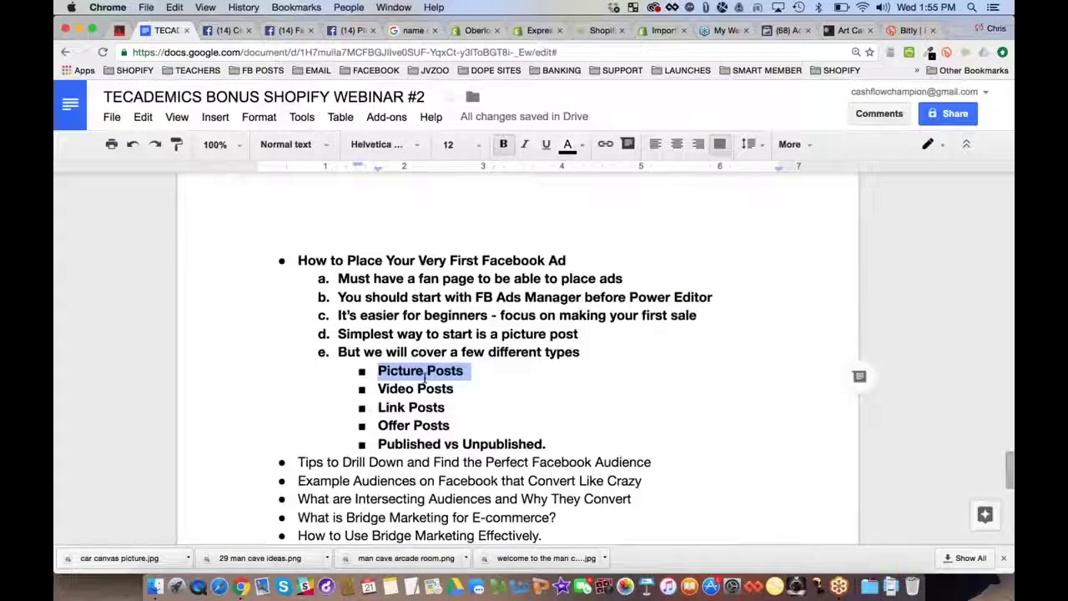
Unbold the Video Posts and Offer Posts lines in the webinar outline, then return to Ads Manager
left_click(425, 377)
triple_click(423, 376)
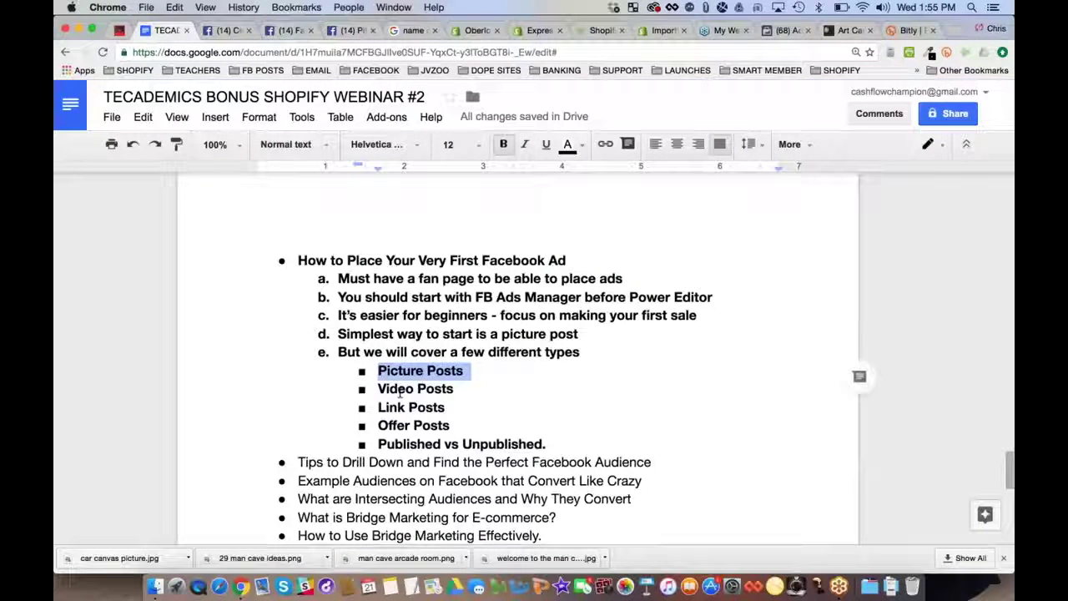
triple_click(399, 407)
triple_click(406, 389)
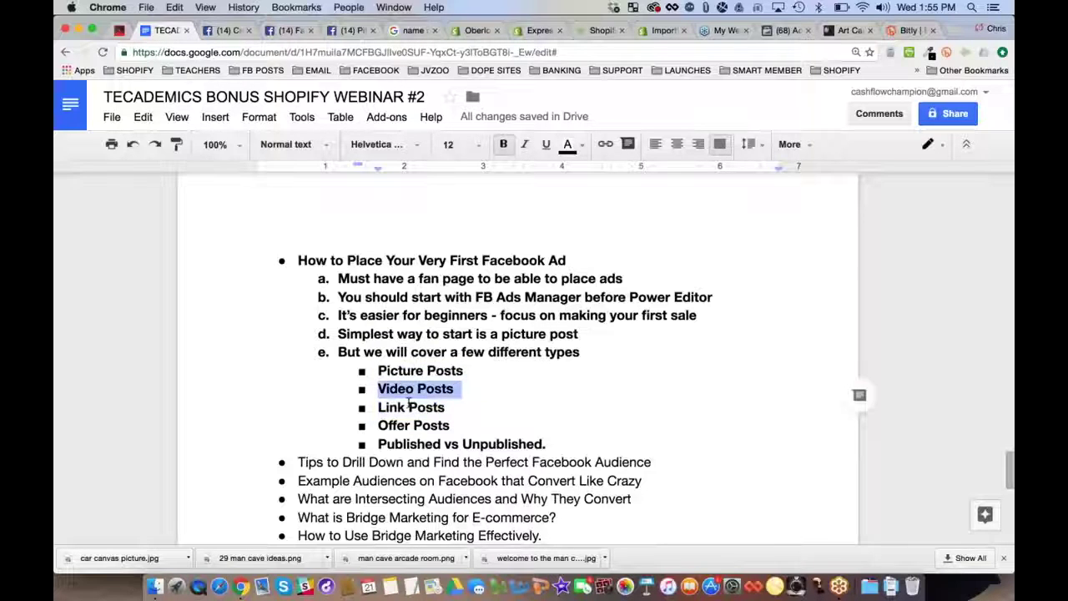
triple_click(406, 425)
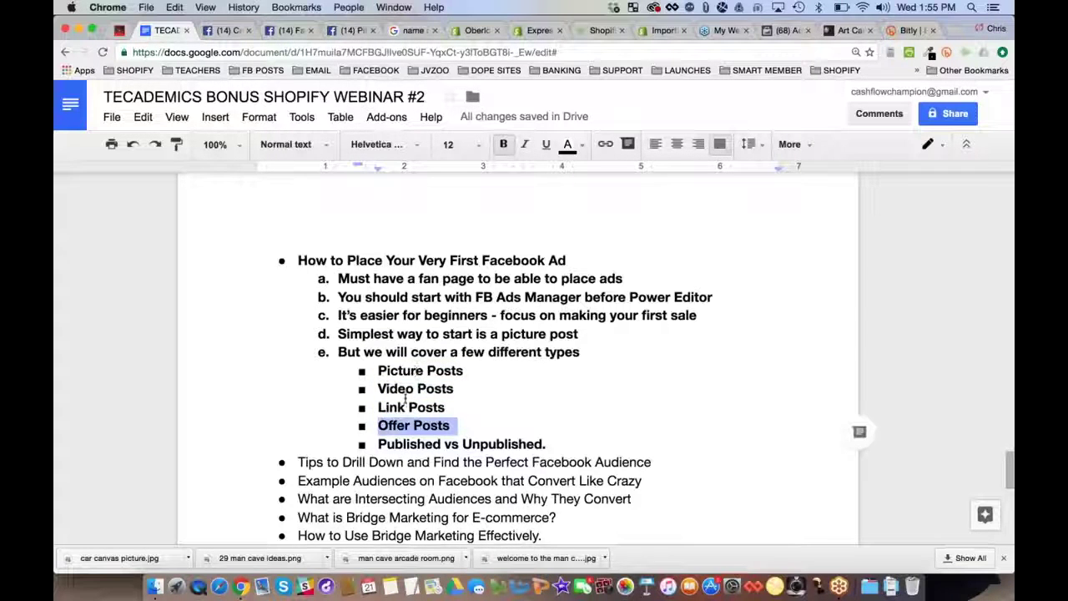
triple_click(401, 389)
key("ctrl+b")
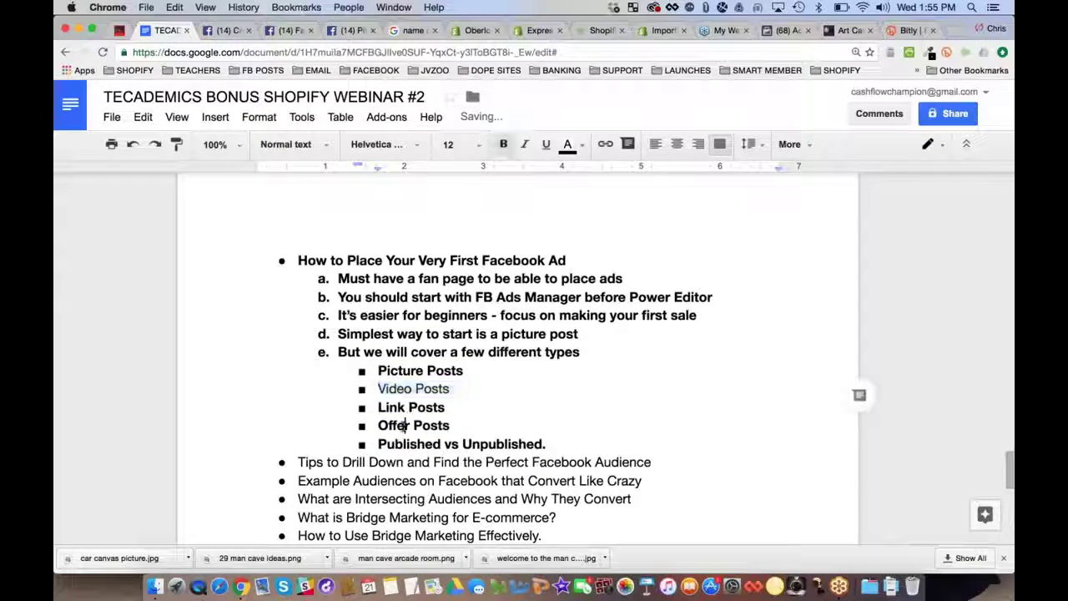
triple_click(401, 426)
key("ctrl+b")
left_click(412, 443)
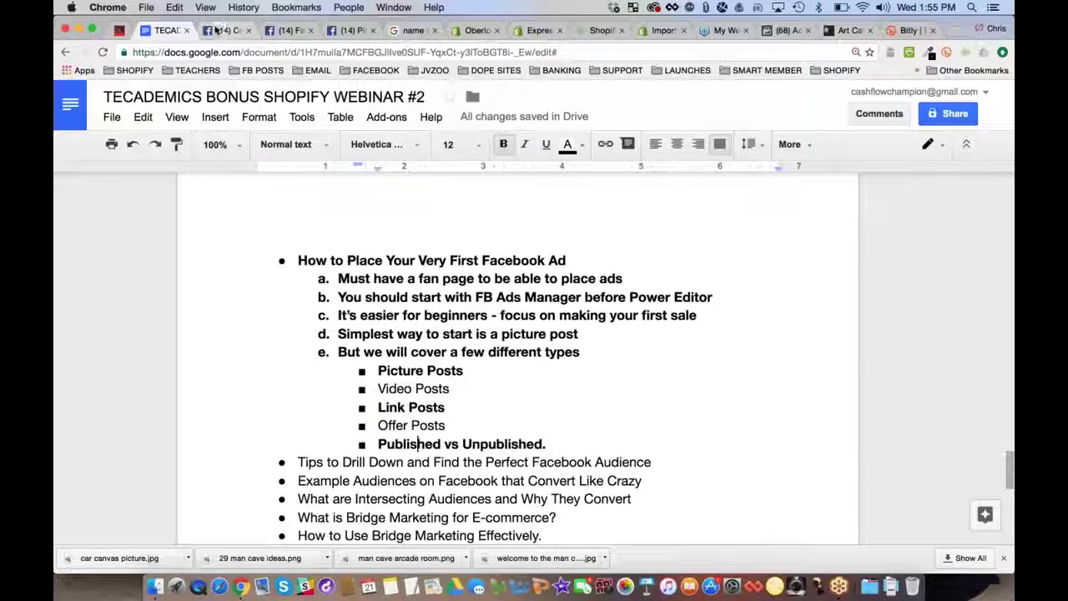
left_click(785, 30)
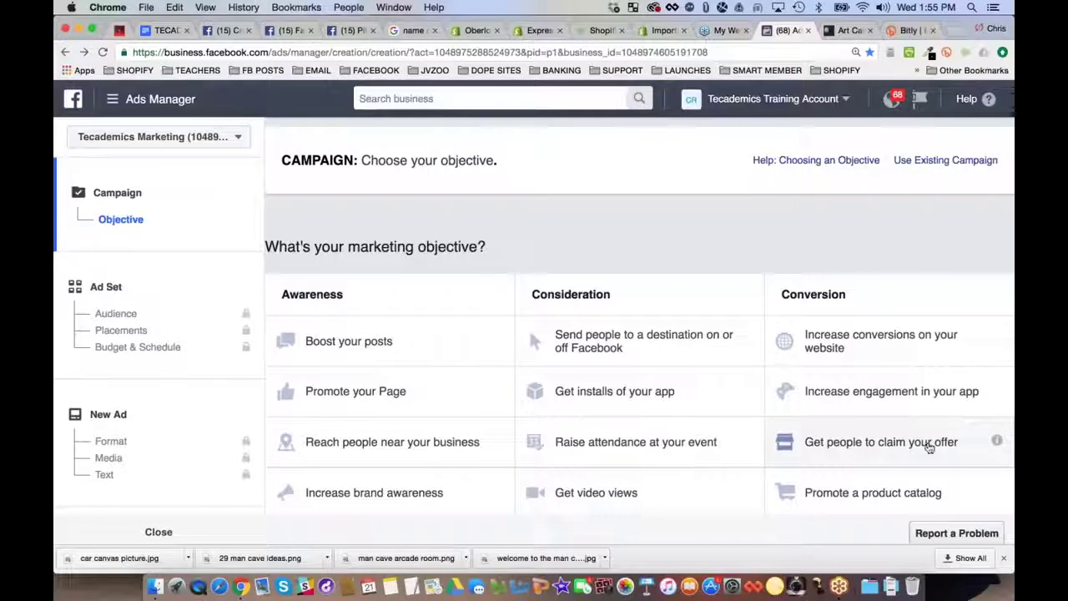
Choose the Offer claims objective, name the campaign 'Free+Shipping Bugatti Poster', and continue
left_click(902, 448)
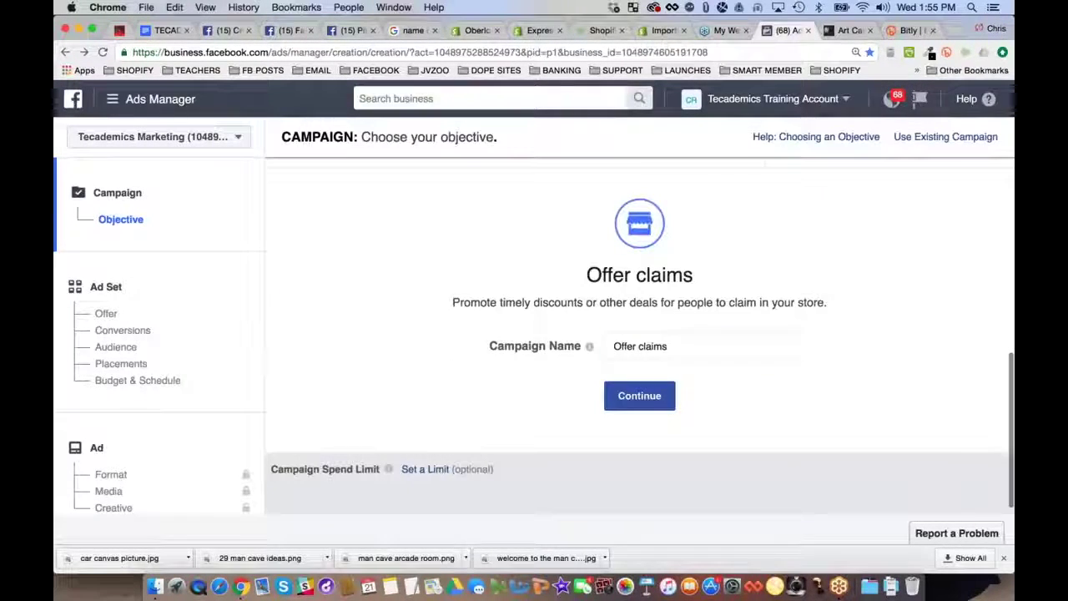
type("Free")
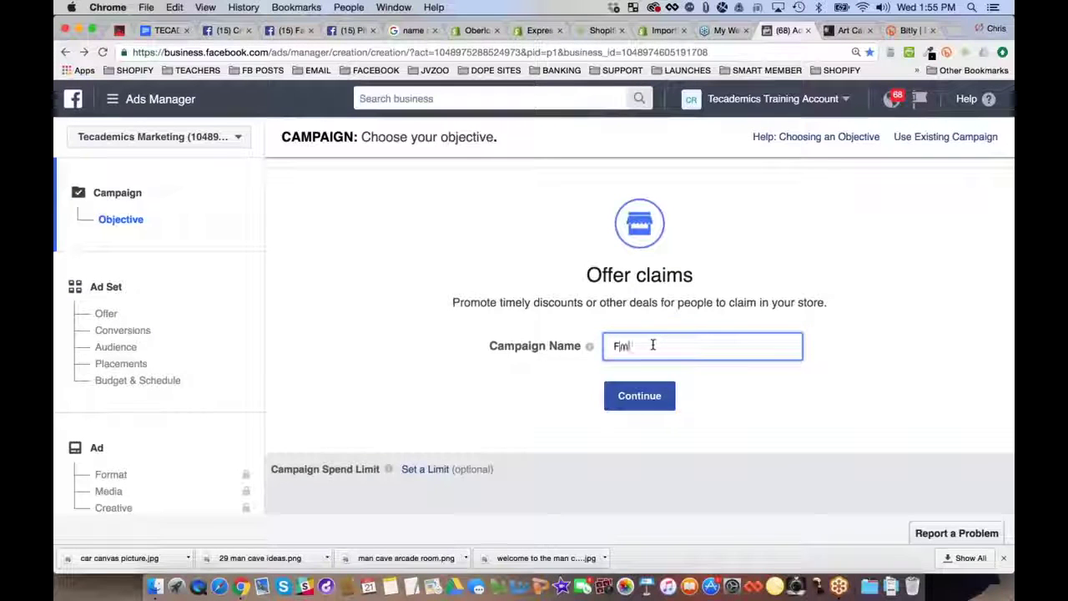
type("+Shippi")
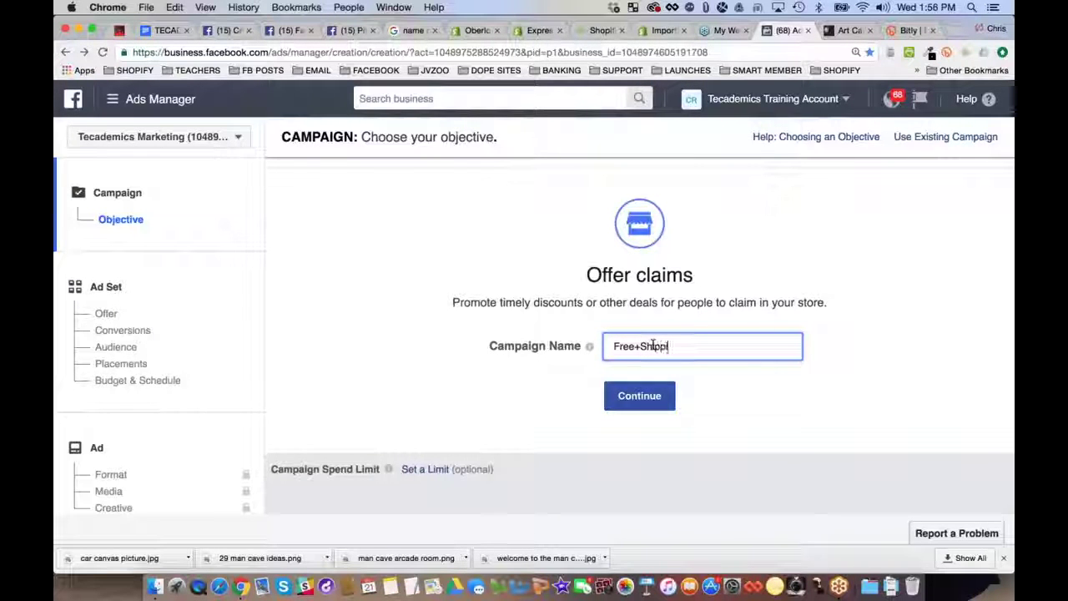
type("ng Bugatti")
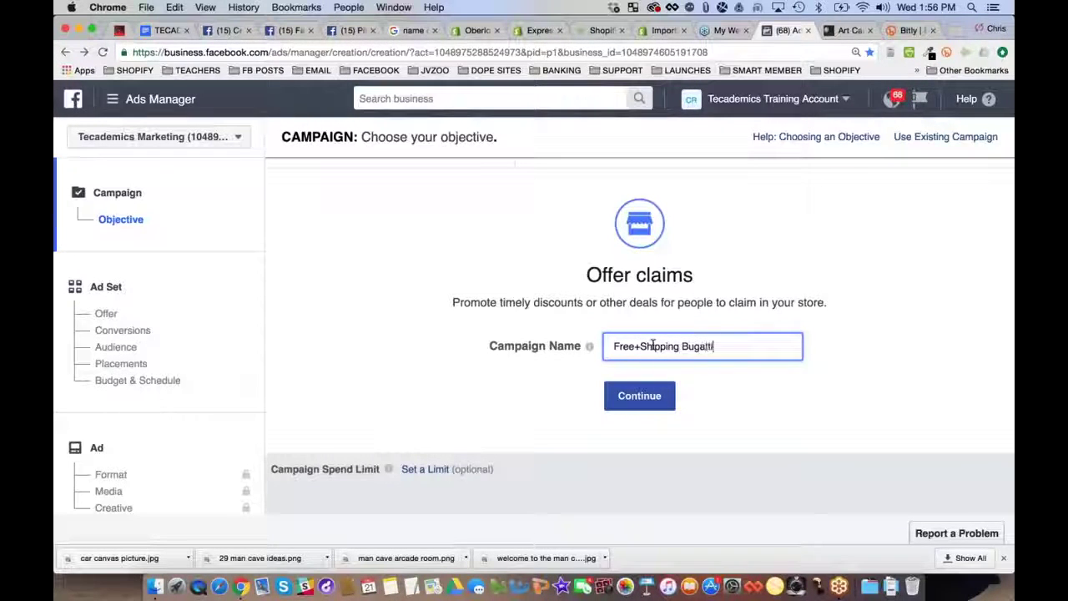
type(" Poster")
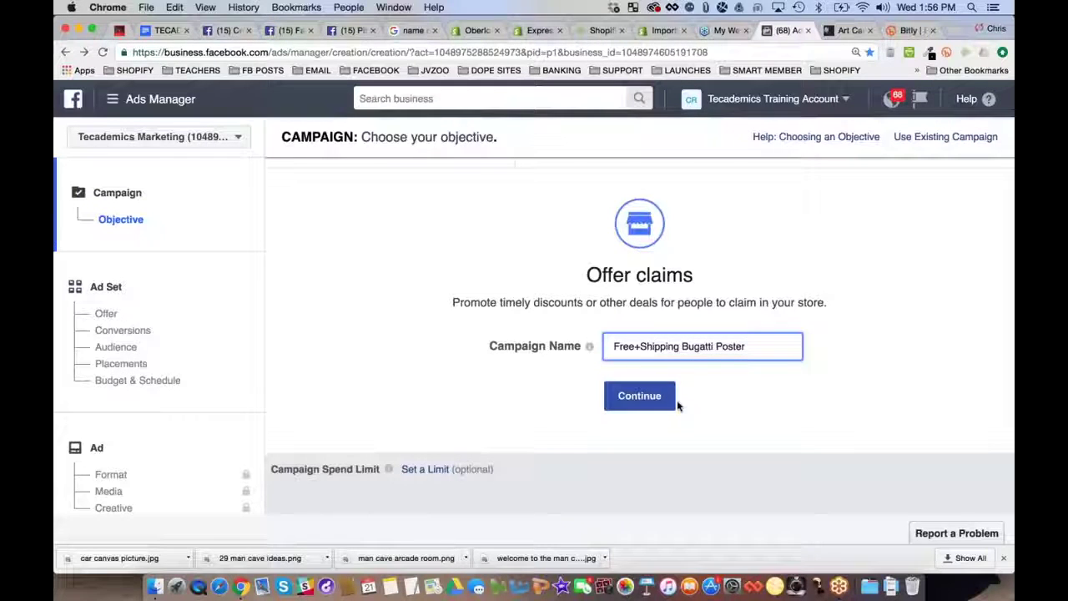
left_click(643, 402)
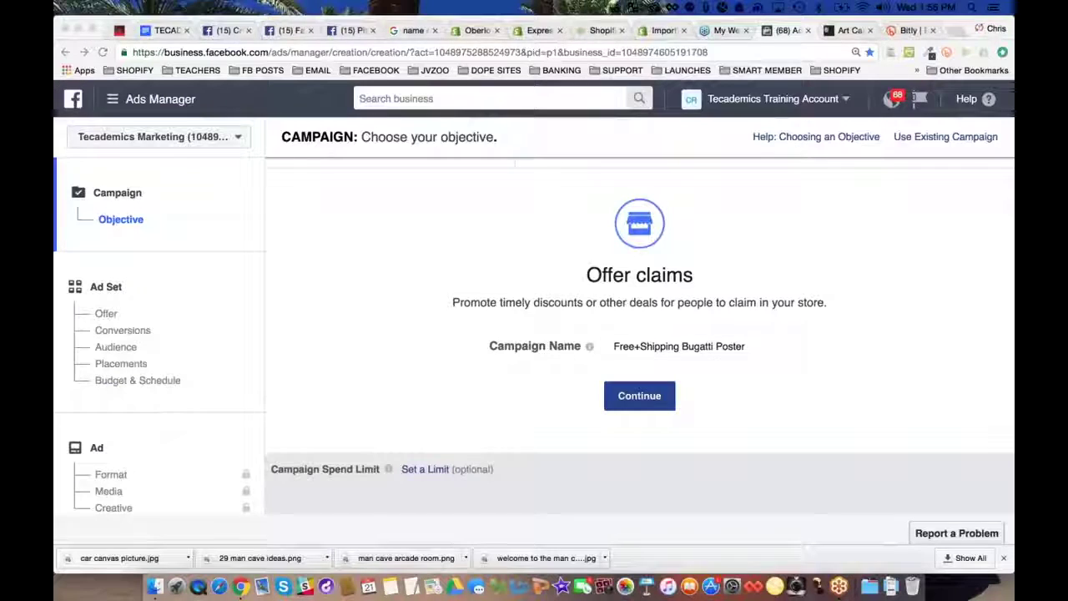
left_click(639, 395)
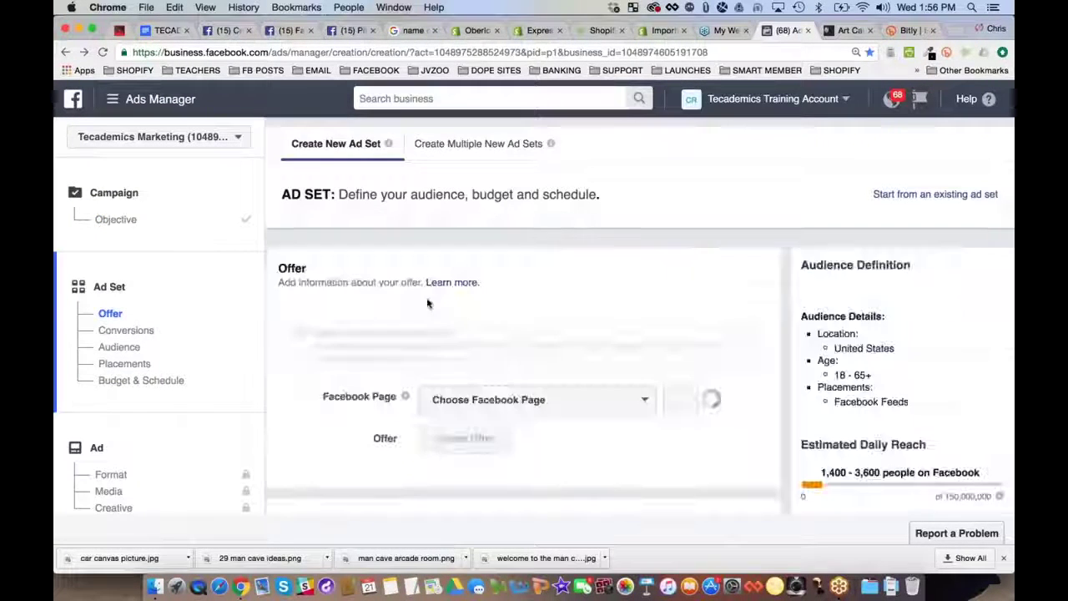
Search Pages for 'man' and set the ad set's Facebook Page to Man Cave Expert
scroll(361, 302, "down", 3)
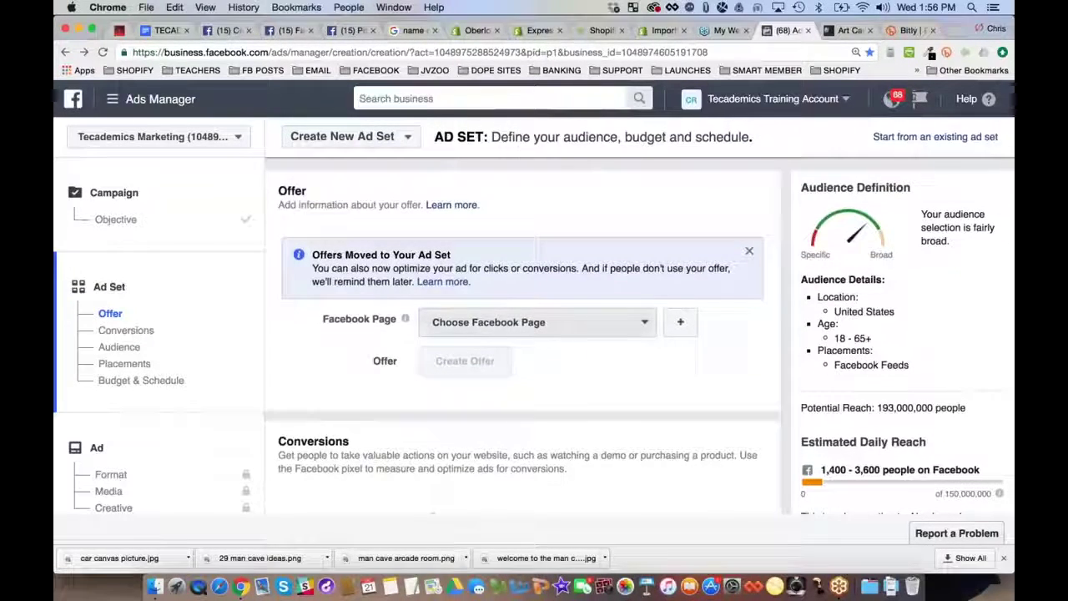
scroll(605, 400, "up", 3)
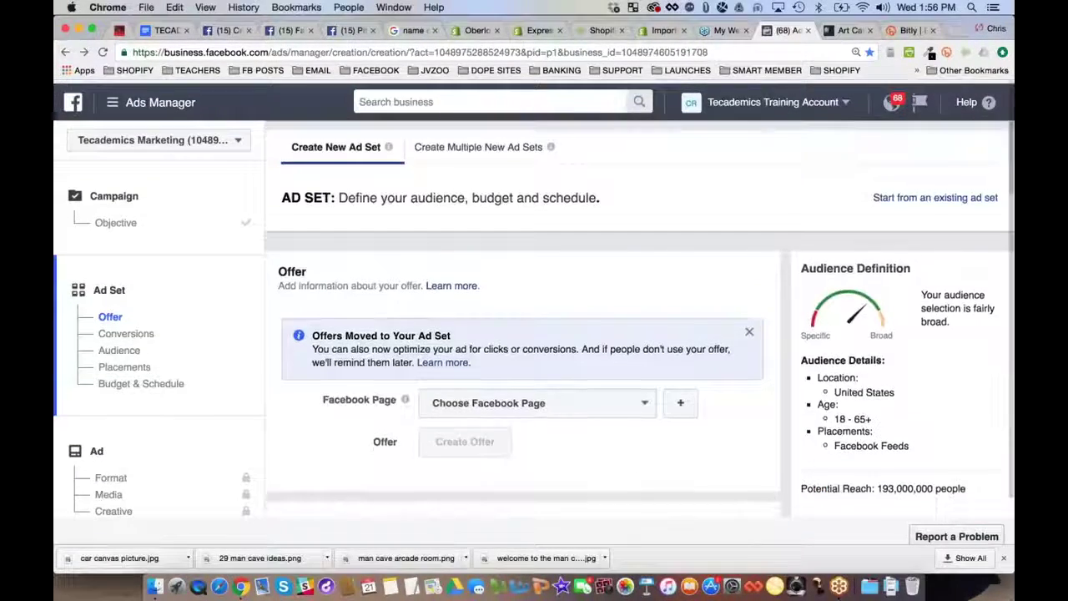
scroll(534, 412, "down", 1)
mouse_move(388, 143)
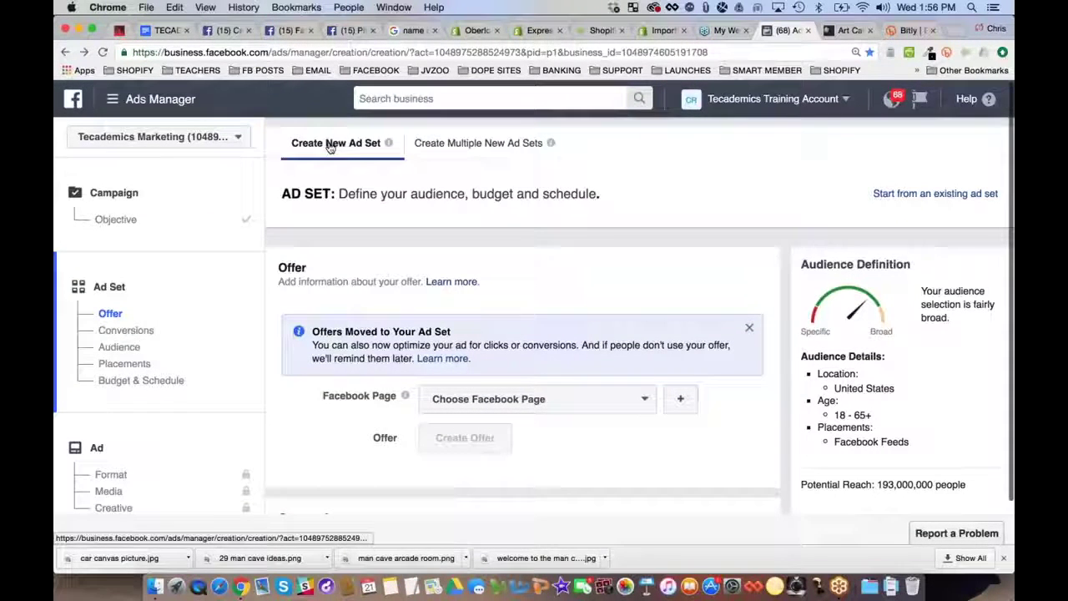
scroll(332, 144, "down", 2)
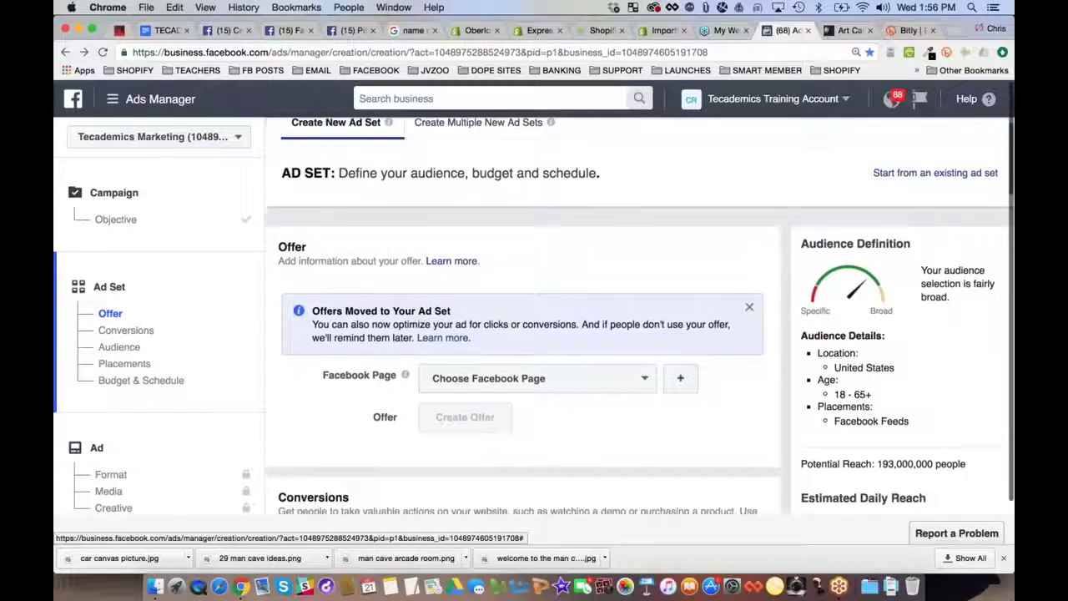
scroll(533, 350, "down", 2)
left_click(534, 320)
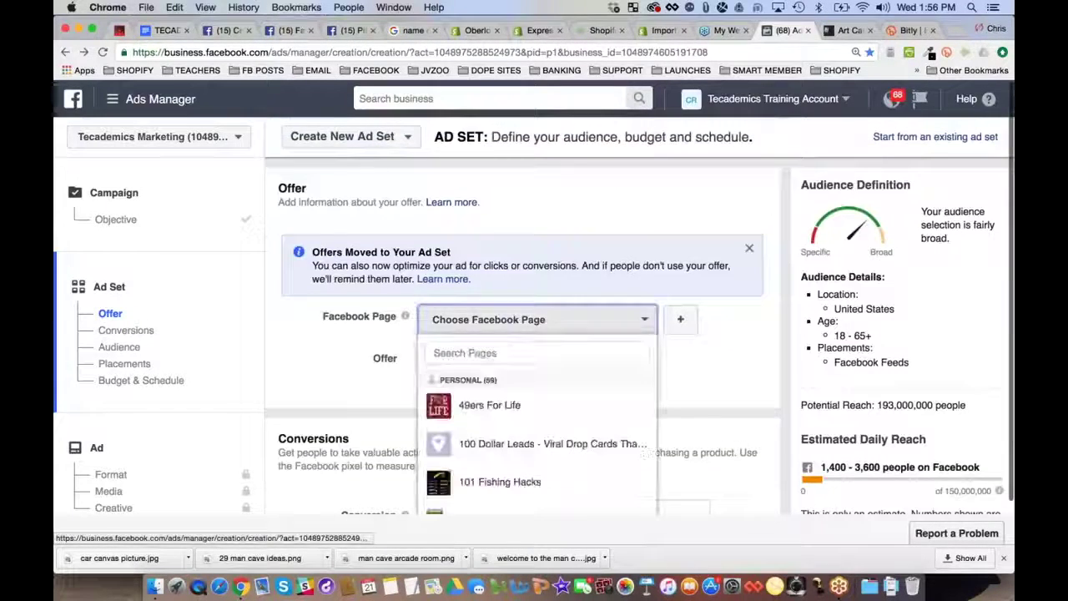
left_click(599, 353)
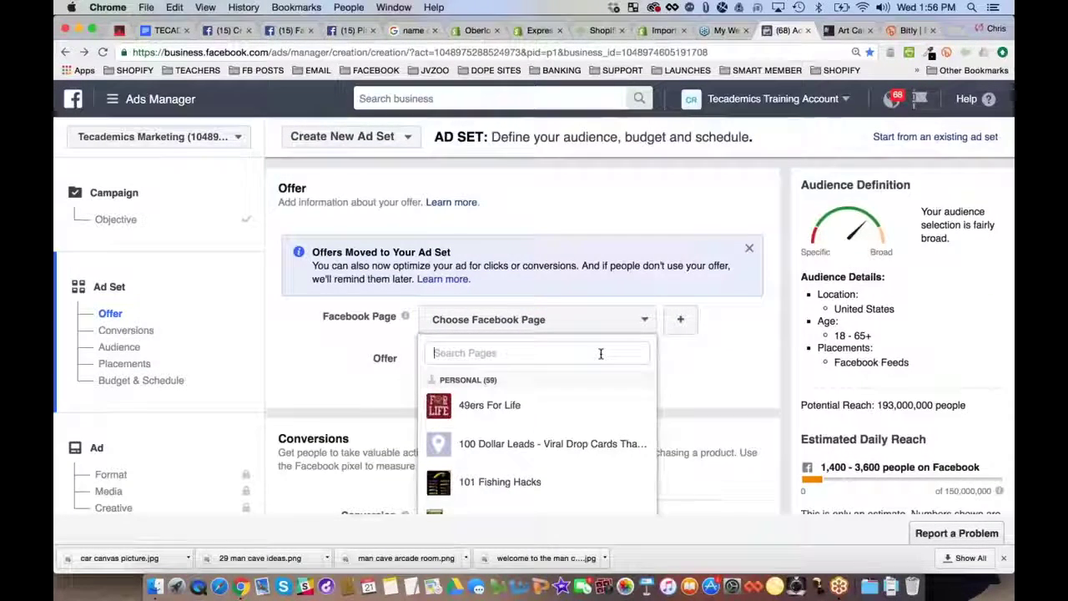
scroll(582, 425, "down", 5)
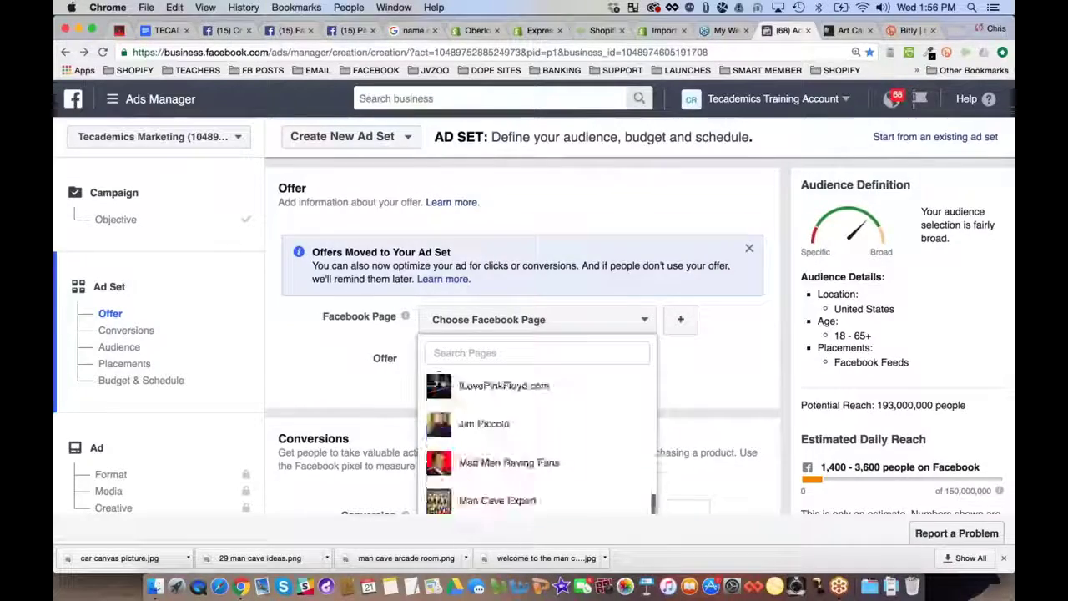
scroll(581, 427, "up", 10)
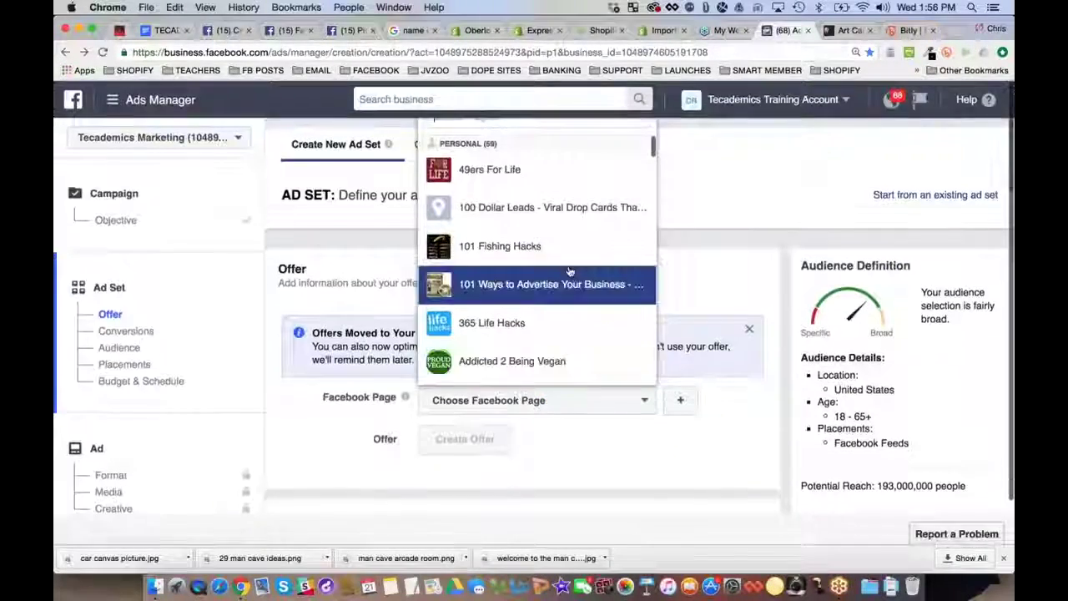
left_click(629, 410)
left_click(631, 410)
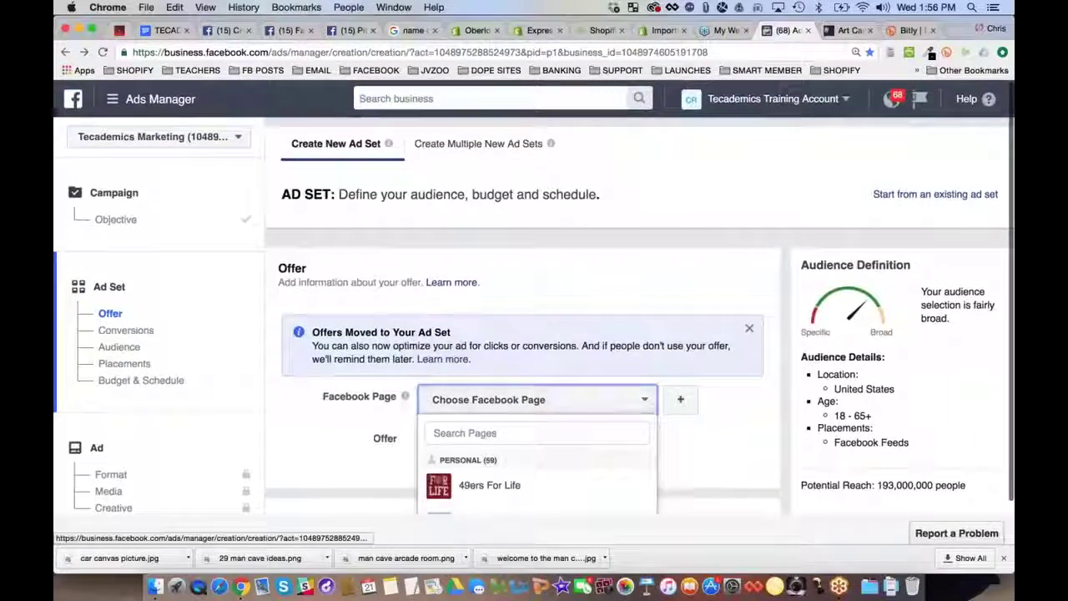
type("man")
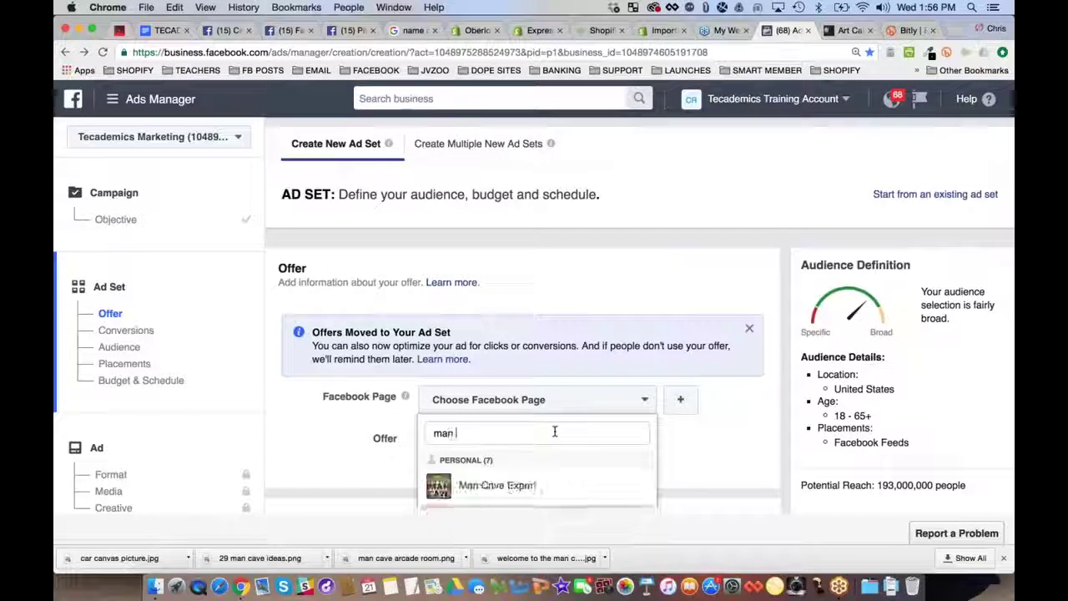
left_click(550, 485)
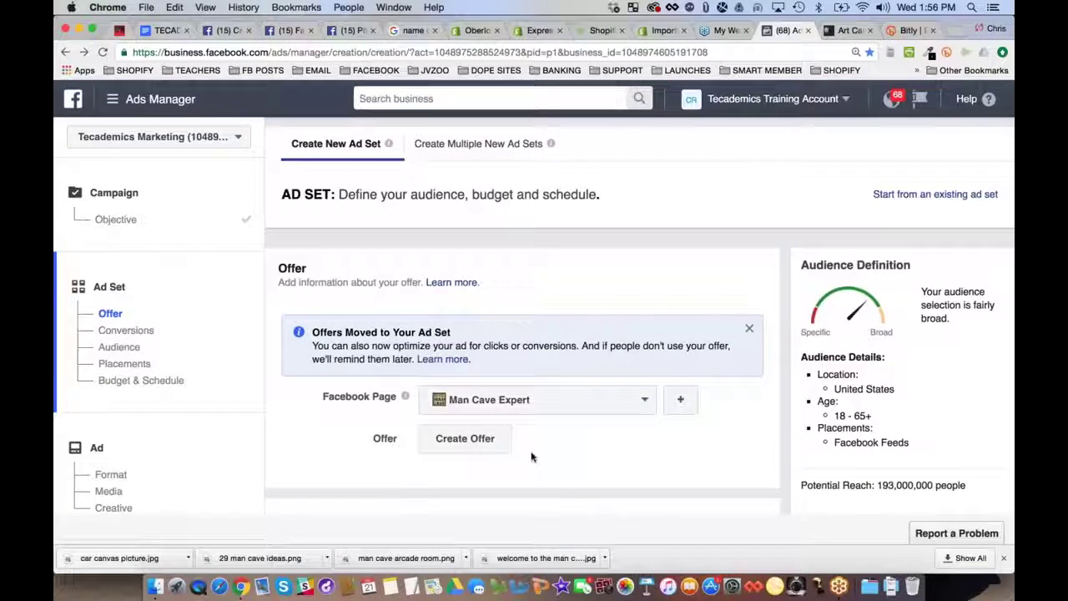
Start creating a new offer for the ad set
scroll(349, 312, "down", 2)
scroll(460, 350, "down", 2)
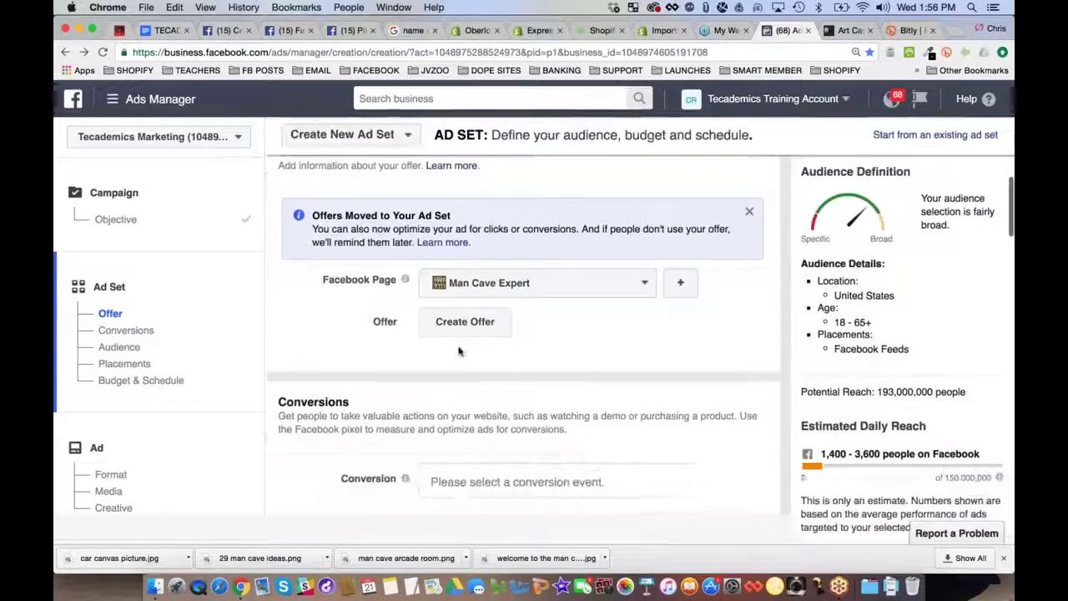
left_click(465, 323)
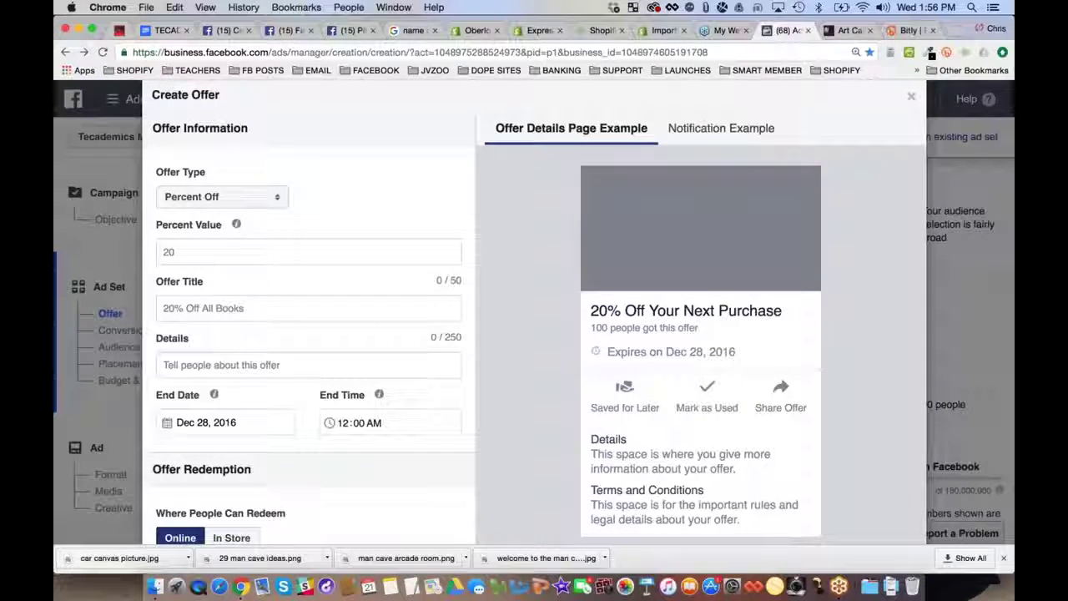
Set offer type to Free Stuff with placeholder title 'aaaa', details 'bbbb' and an online offer URL
left_click(263, 199)
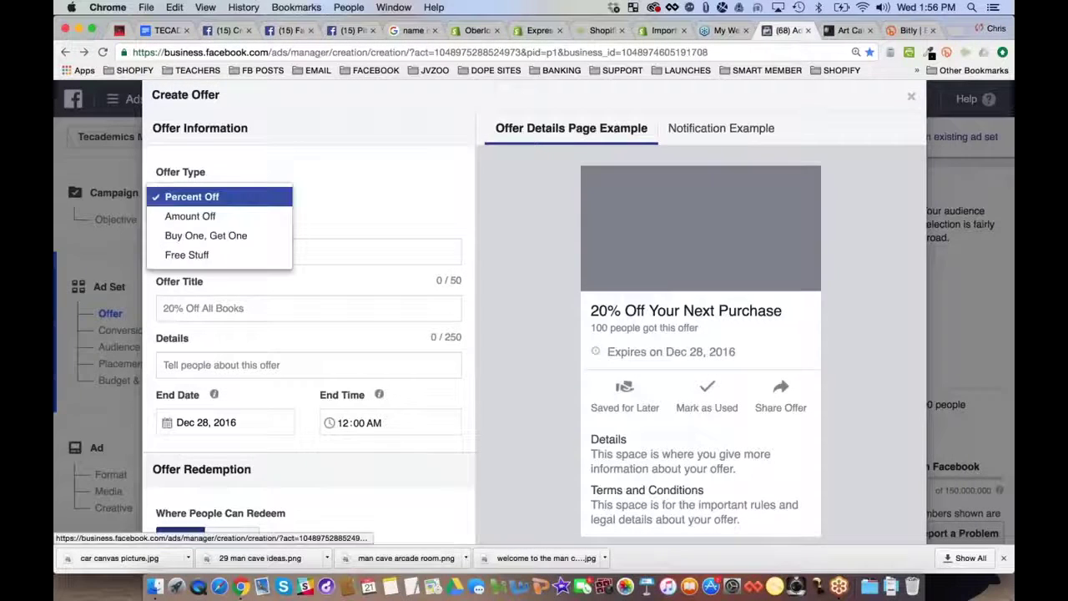
left_click(246, 254)
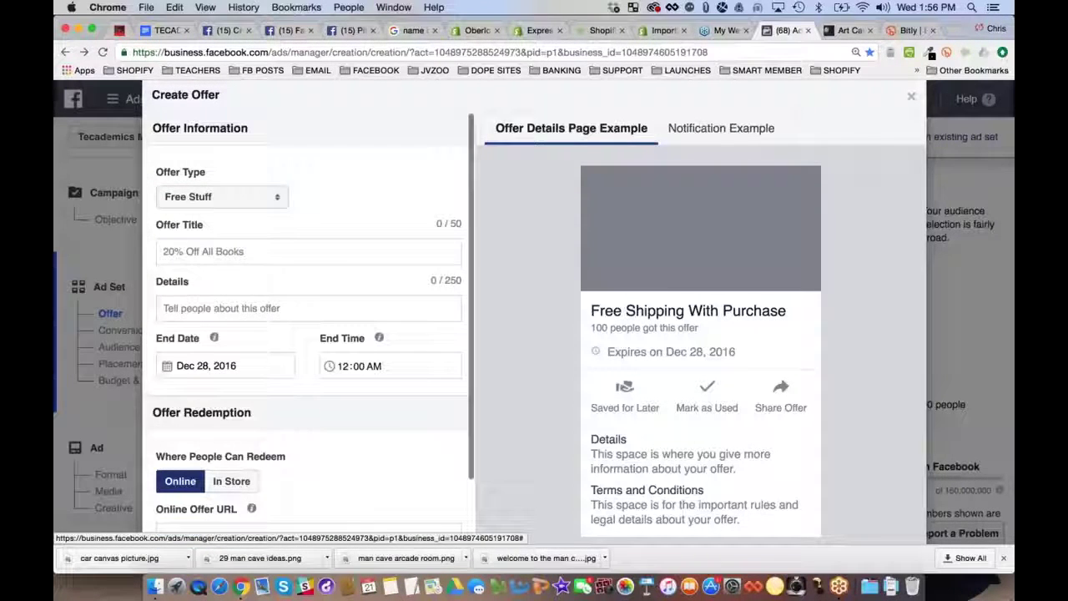
left_click(216, 250)
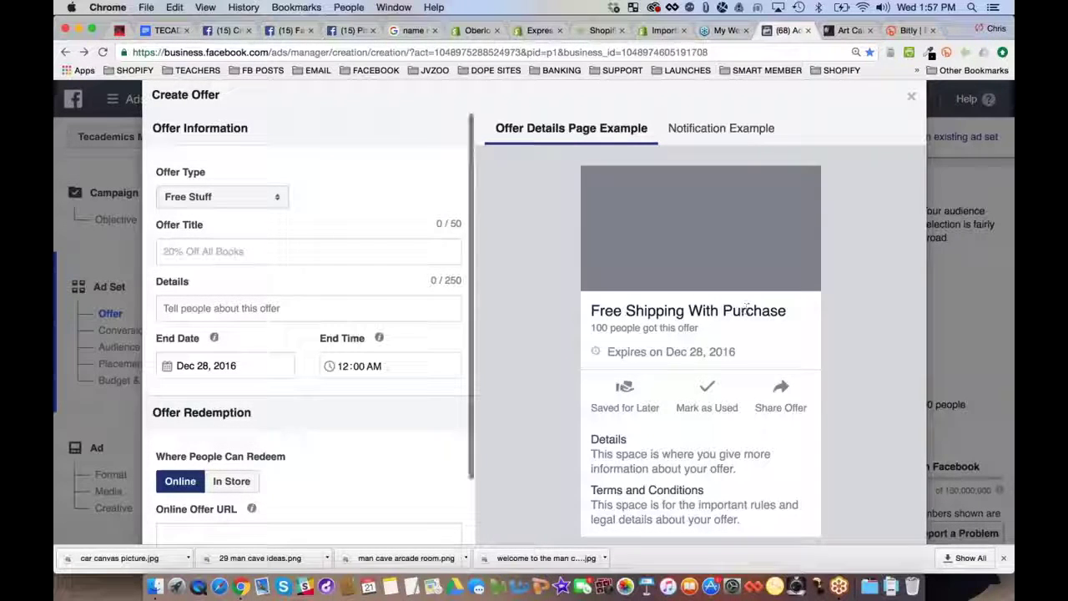
type("a")
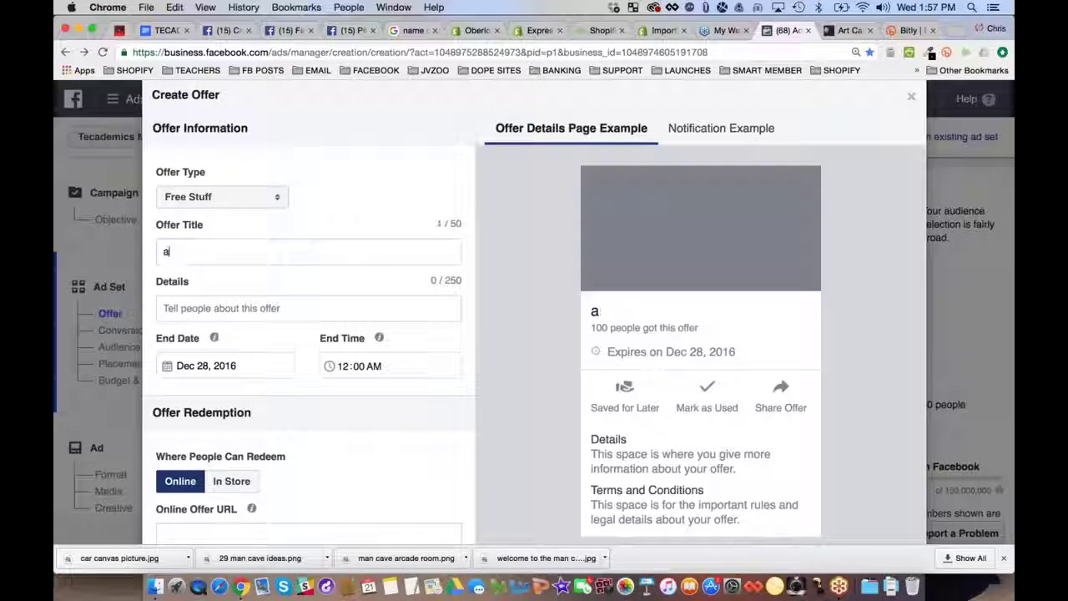
type("sdfaaaa")
left_click(198, 305)
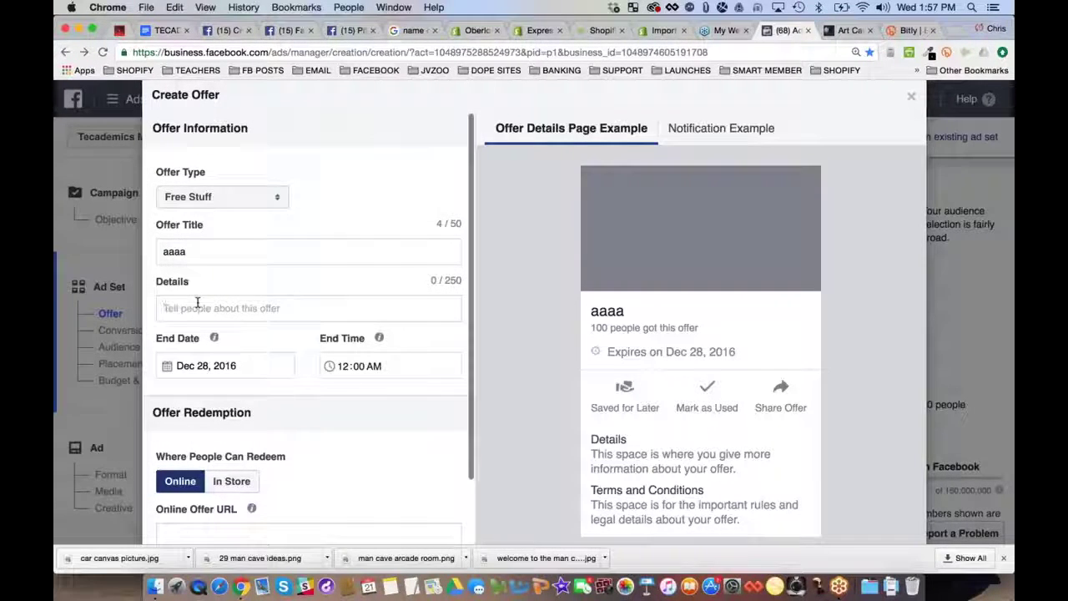
type("bbbb")
scroll(198, 306, "down", 5)
left_click(210, 353)
type("cccc")
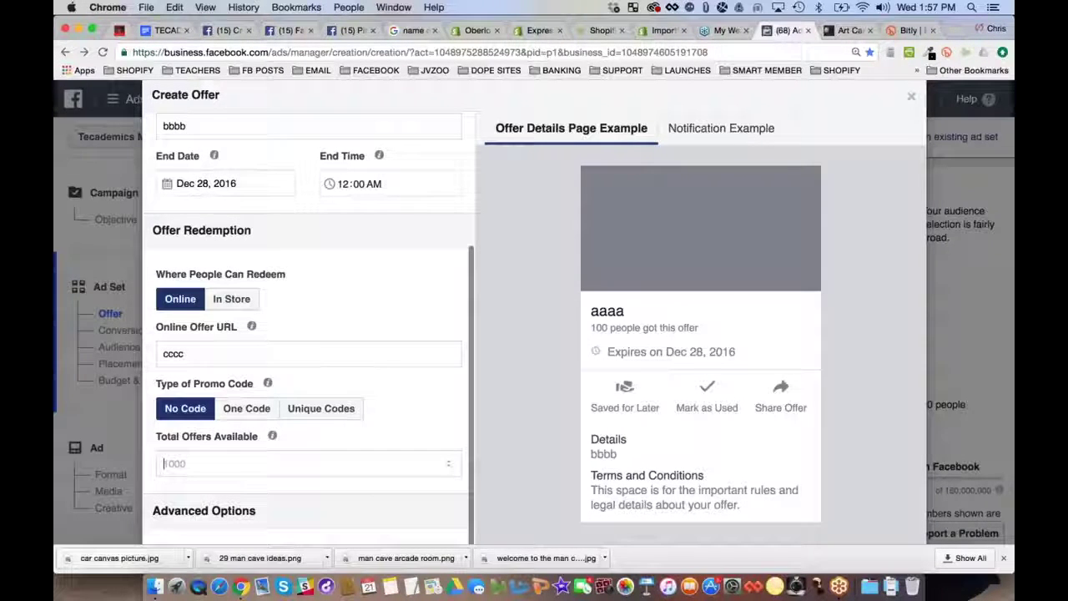
type("1")
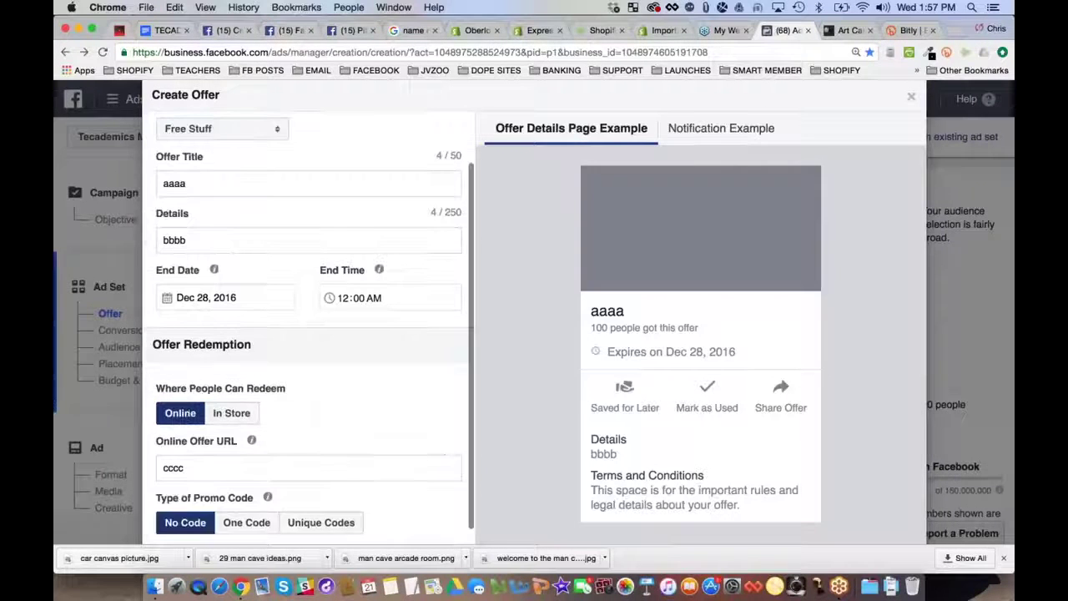
scroll(226, 509, "up", 3)
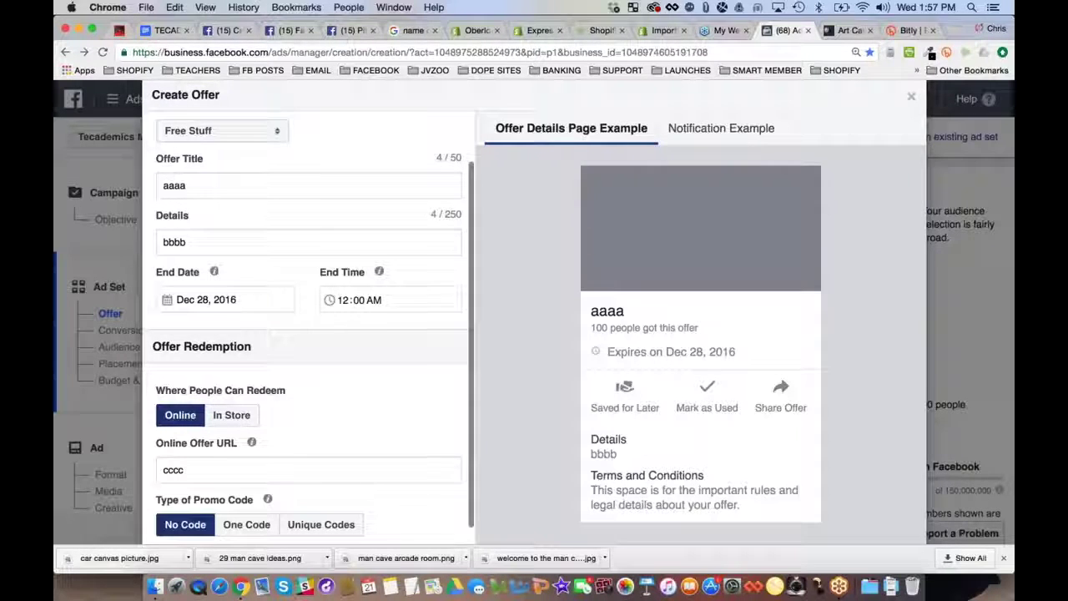
Retitle the offer 'Get this Bugatti Canvas FREE! (Just Pay Shipping)'
double_click(218, 186)
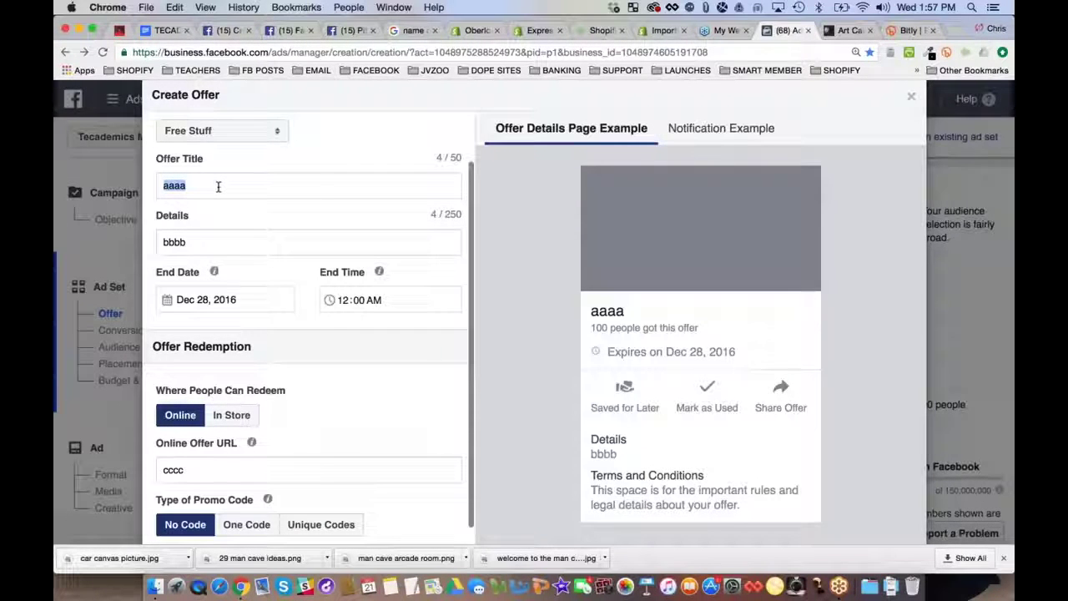
type("G")
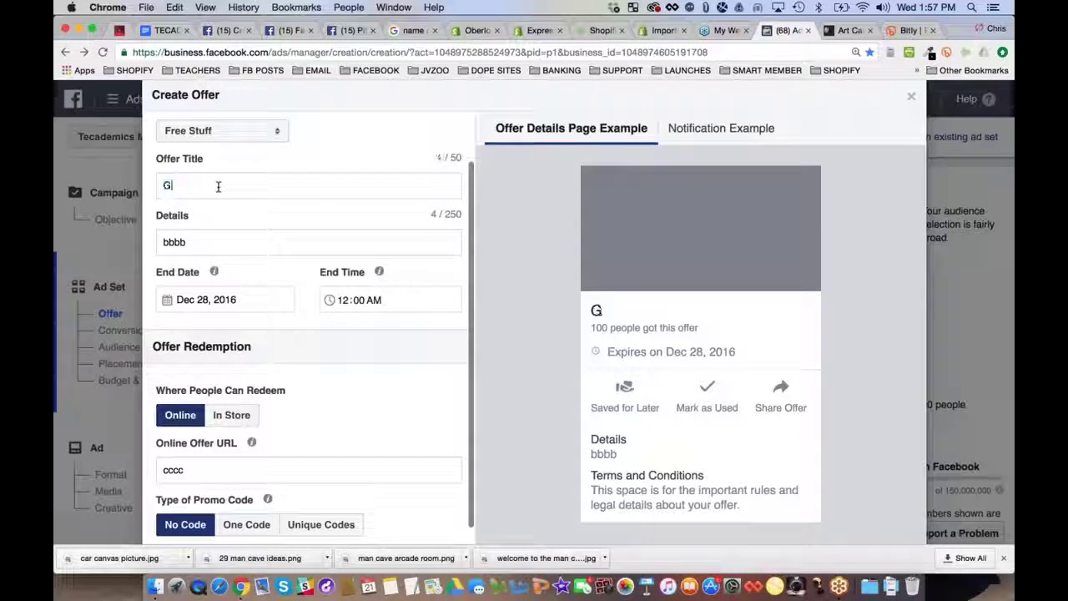
type("et ")
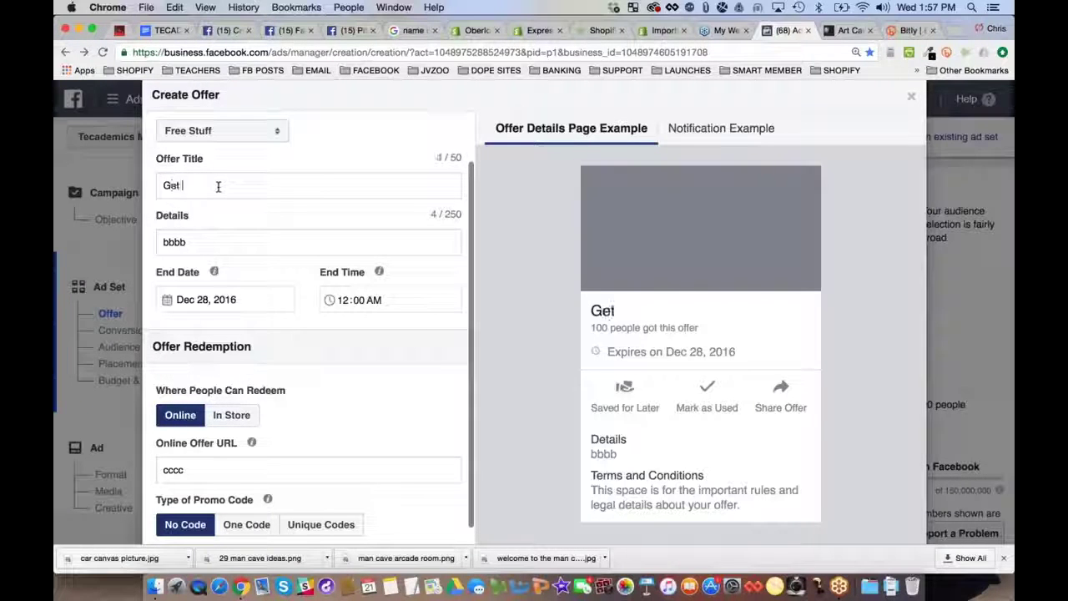
type("this Bugat")
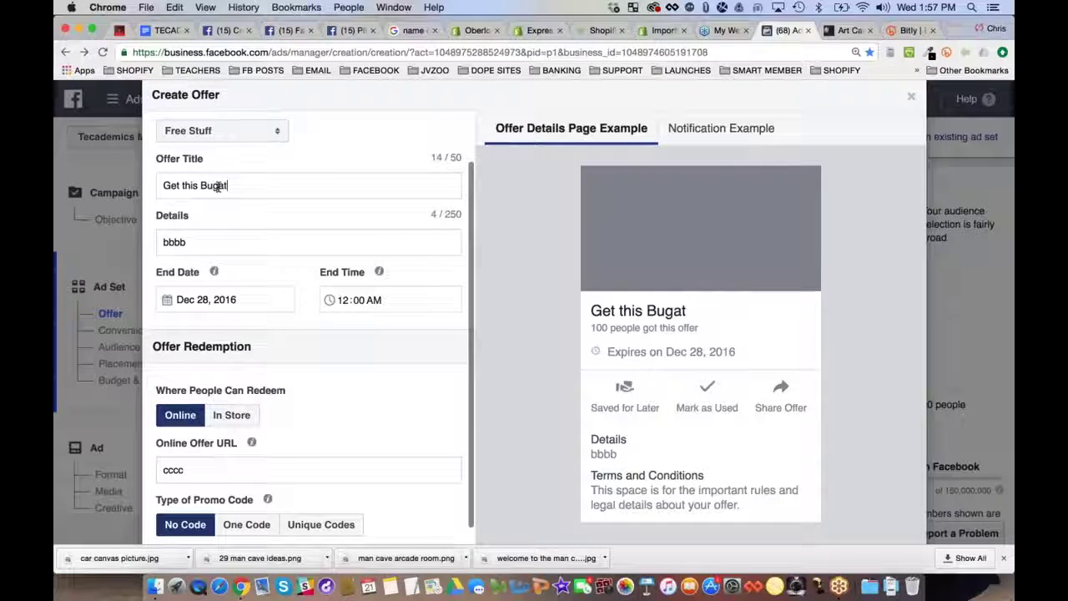
type("ti C")
type("as FREE,")
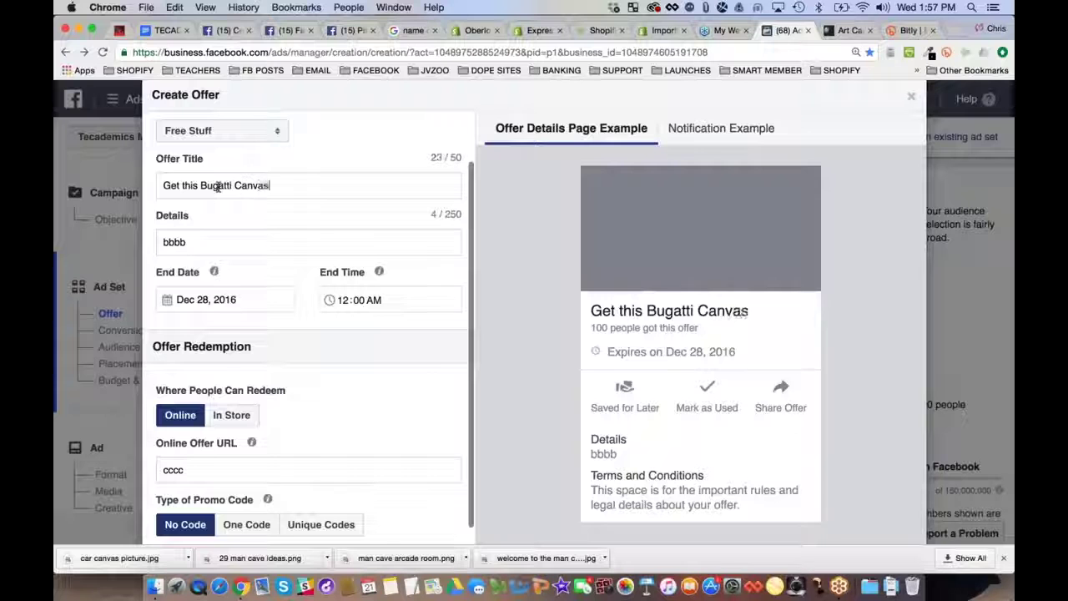
key("BackSpace")
key("BackSpace")
type("(Jus")
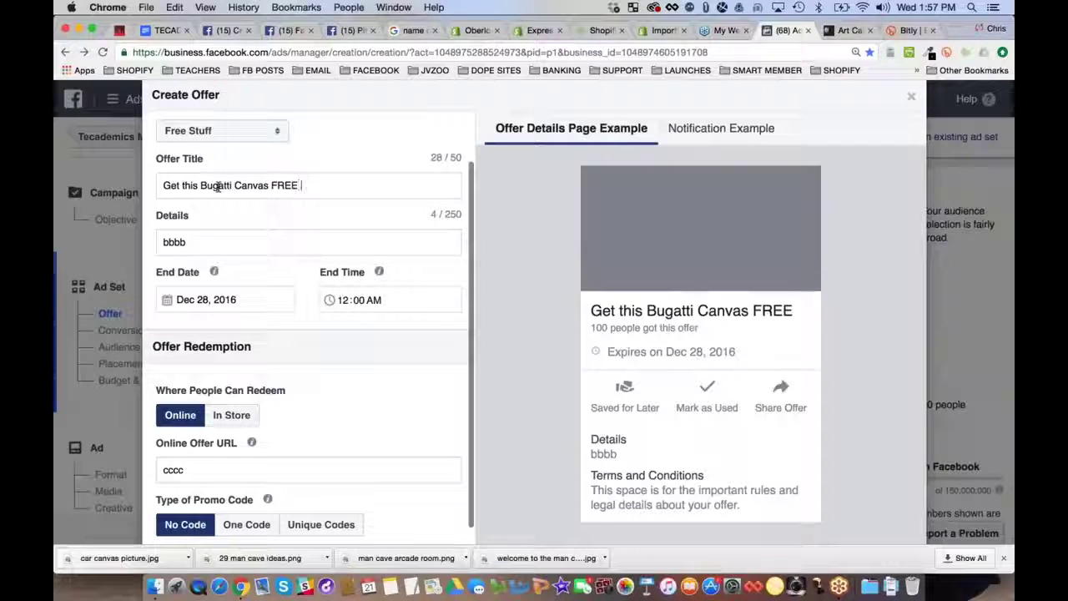
type("t Pay Shipping")
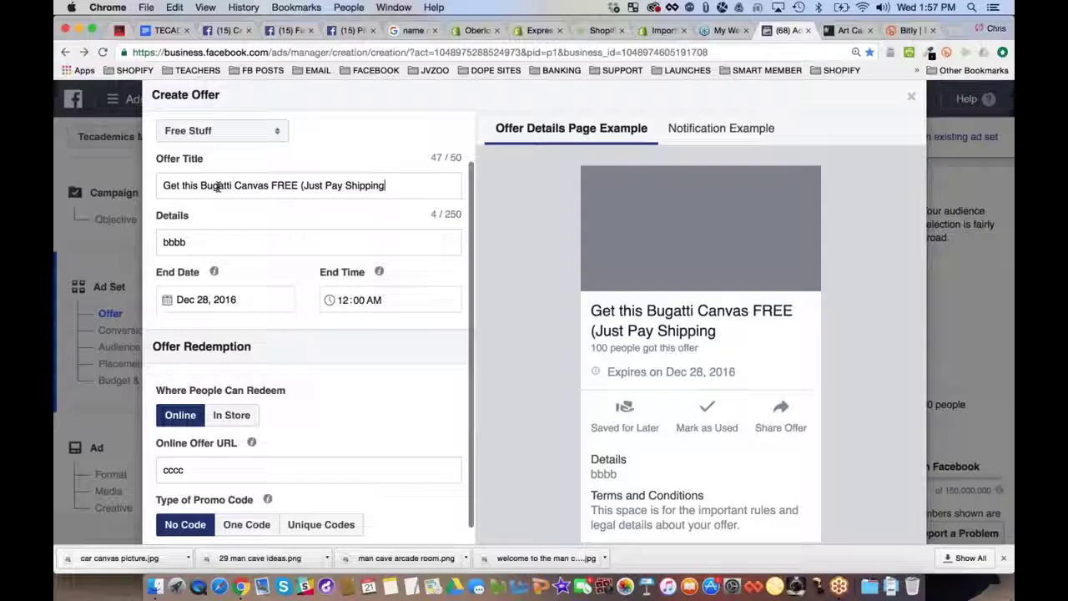
type(")")
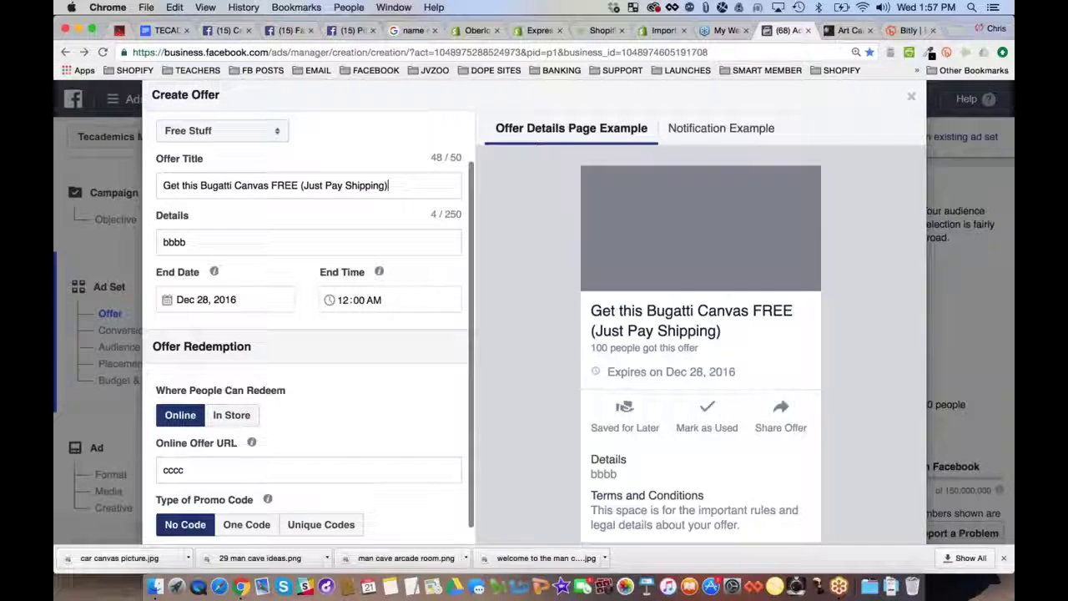
left_click(297, 185)
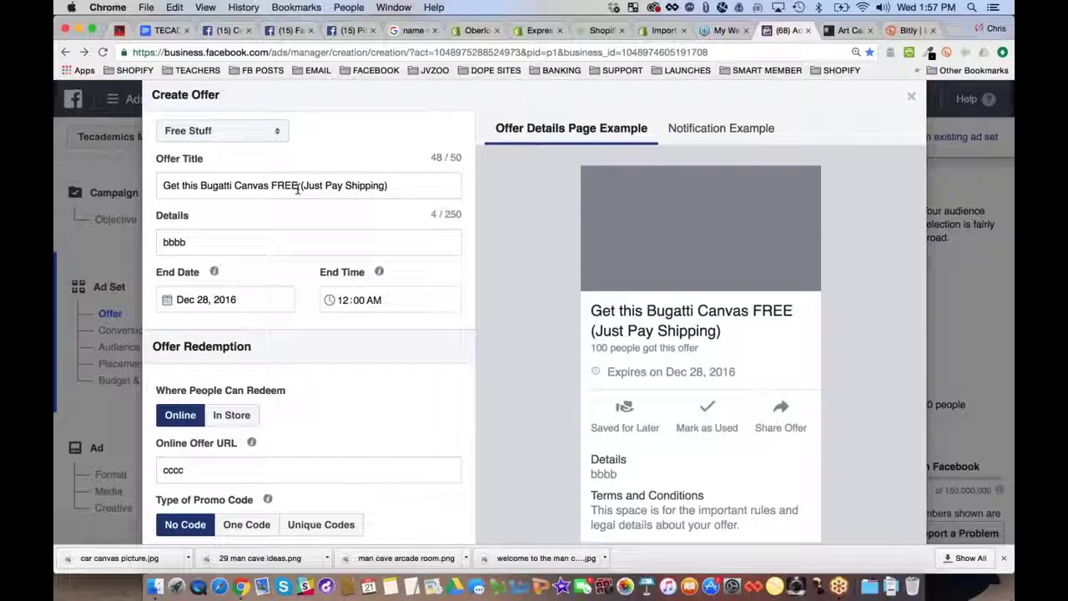
type("!")
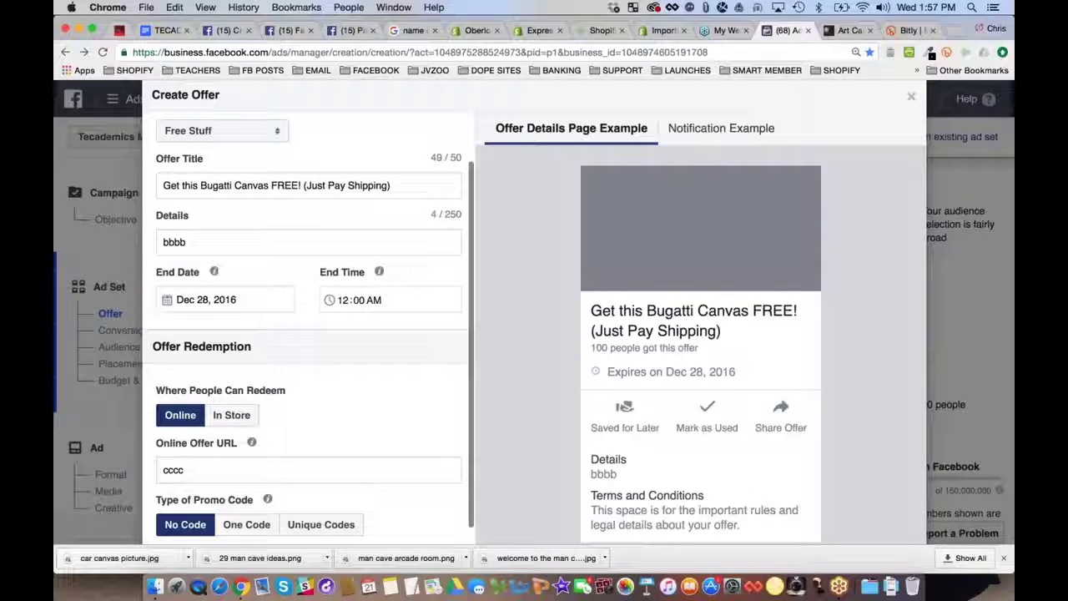
Write details offering the next 100 Man Cave Expert fans this Bugatti Canvas Art FREE (just pay s&h)
double_click(204, 242)
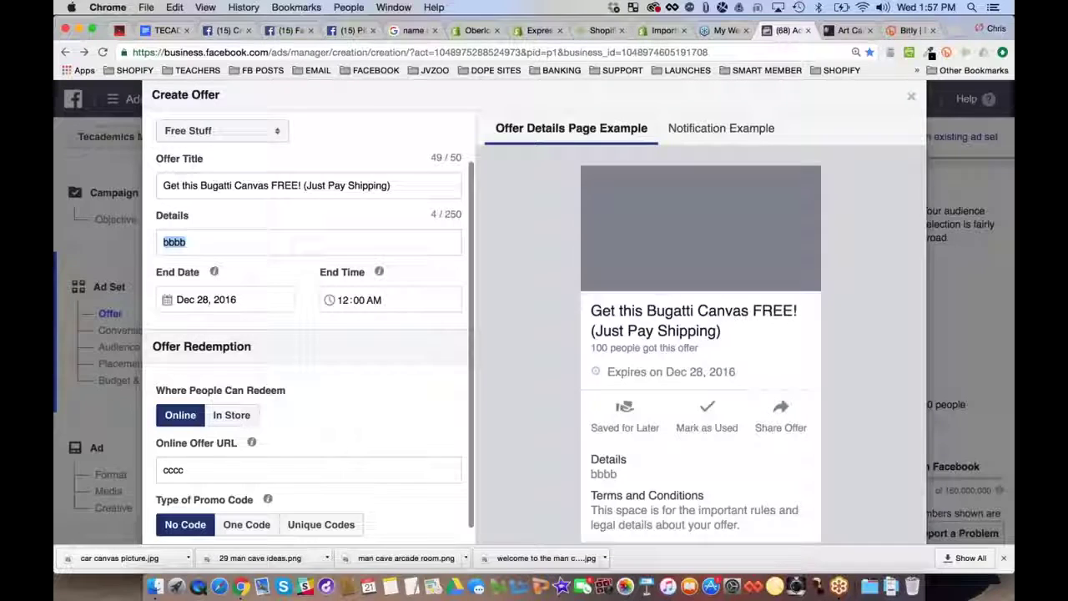
type("For a limited time")
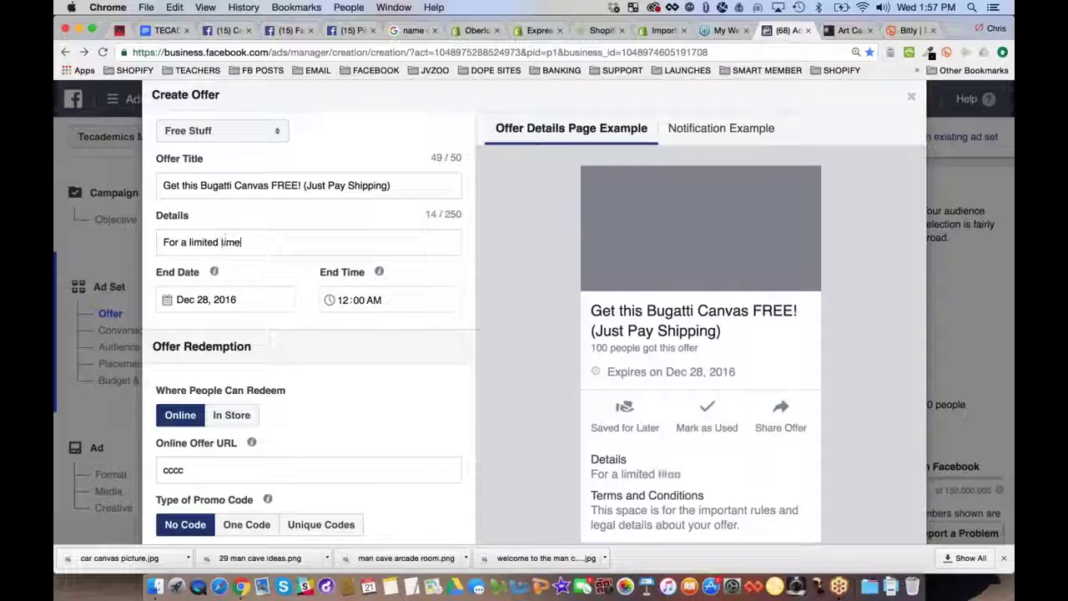
type(" we are giving ")
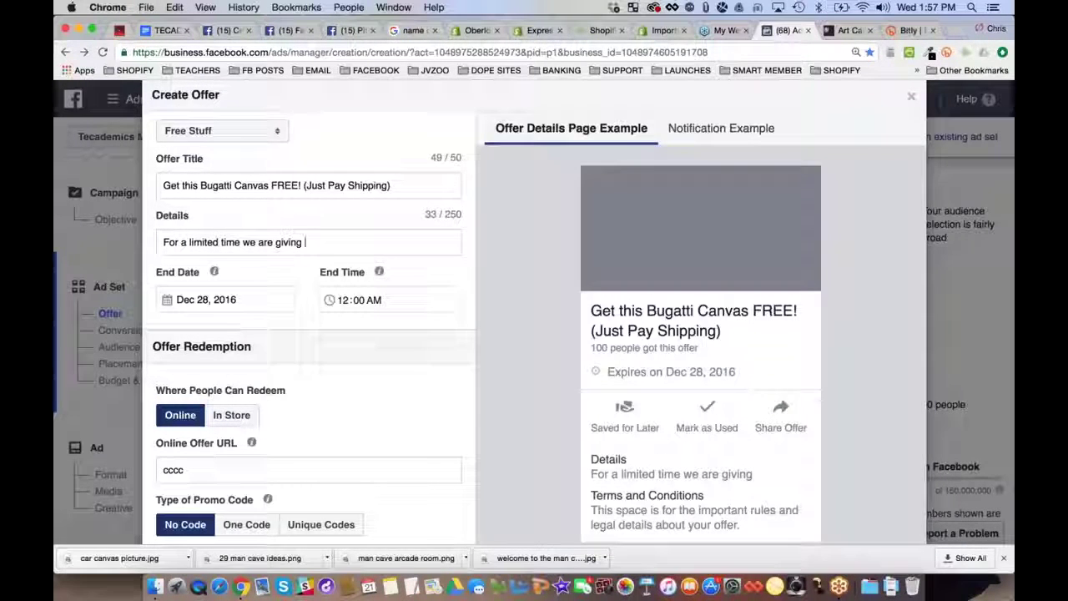
type("the next 100")
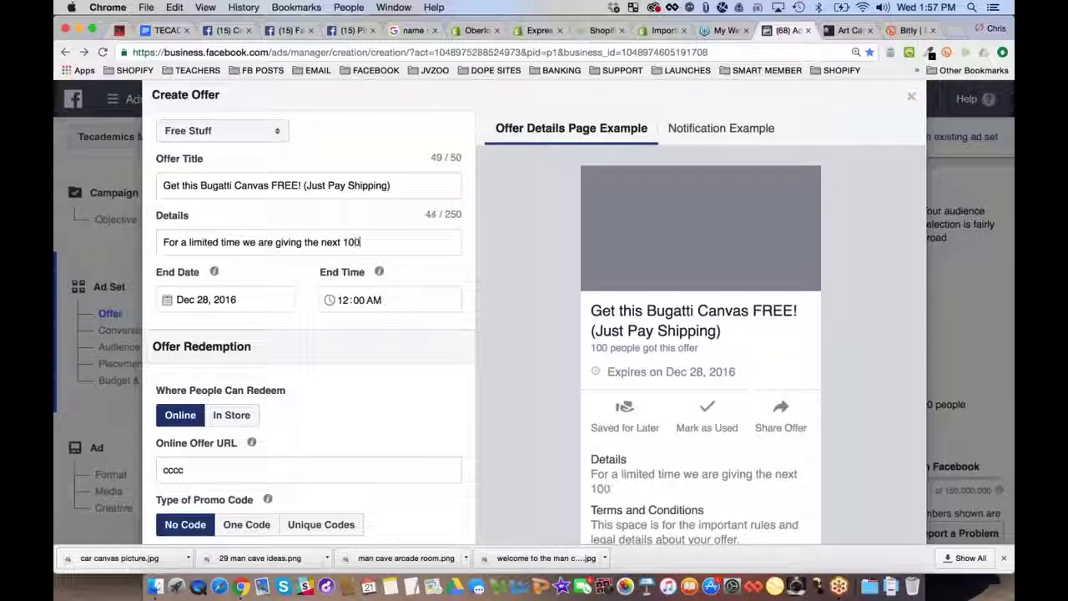
type(" Man Cave Expoer")
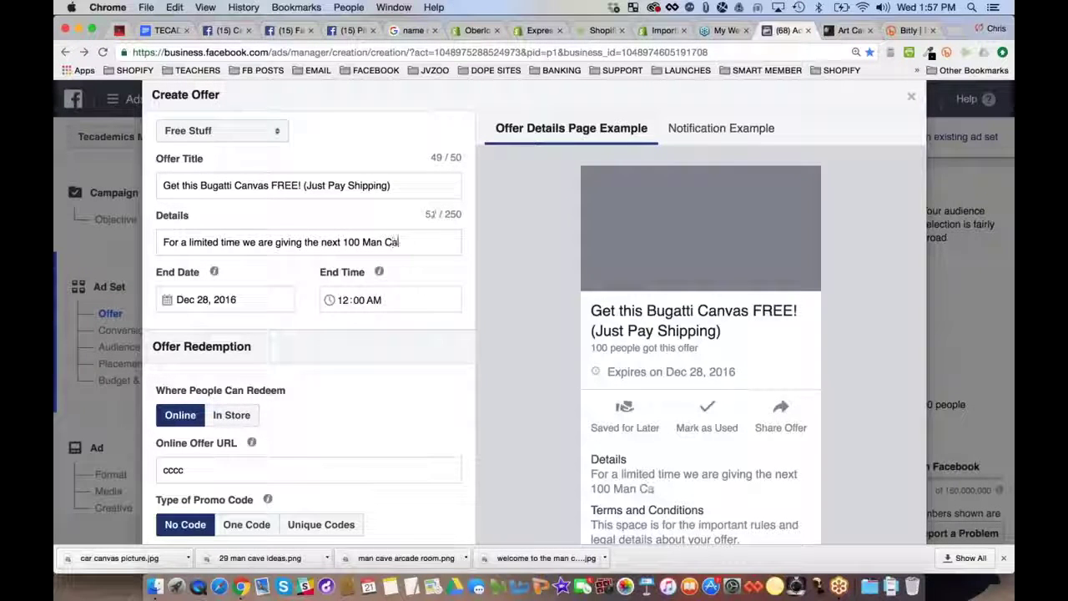
key("BackSpace")
key("BackSpace")
type("ert Fans")
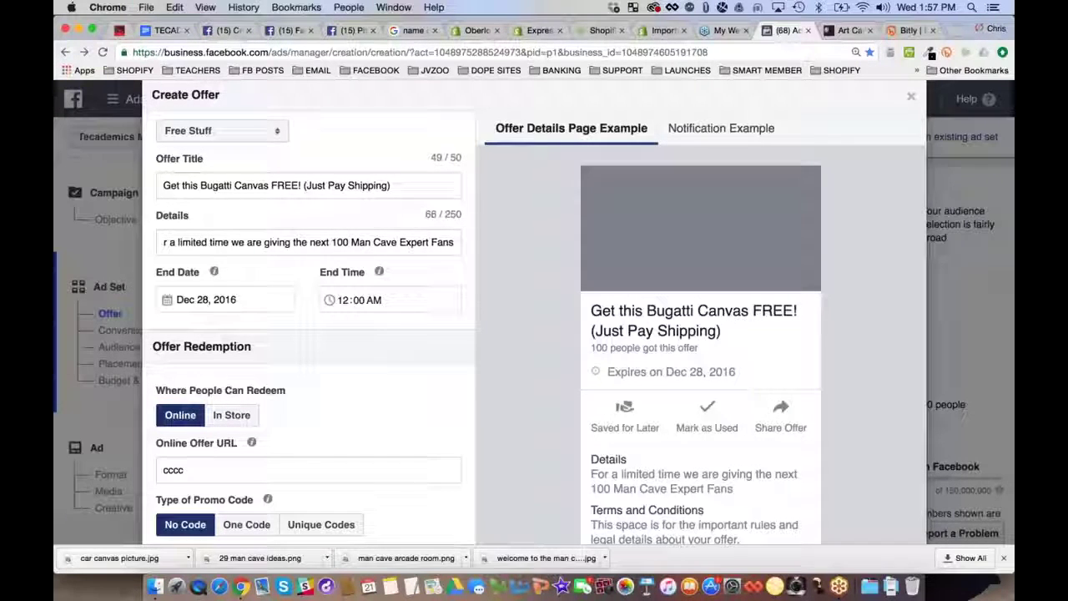
type(" a")
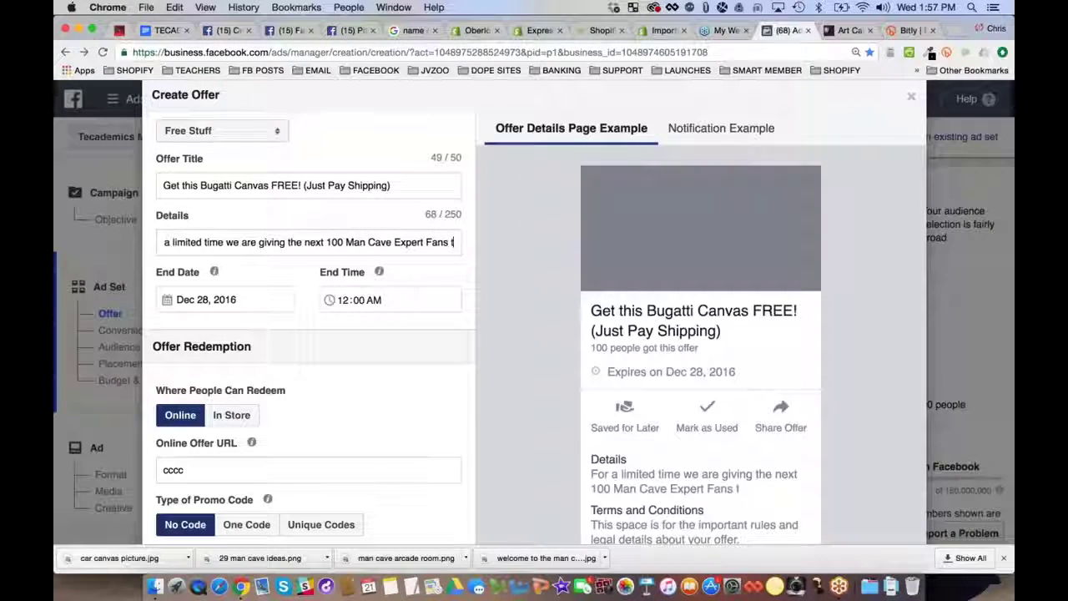
key("BackSpace")
key("BackSpace")
type("this Bugatt")
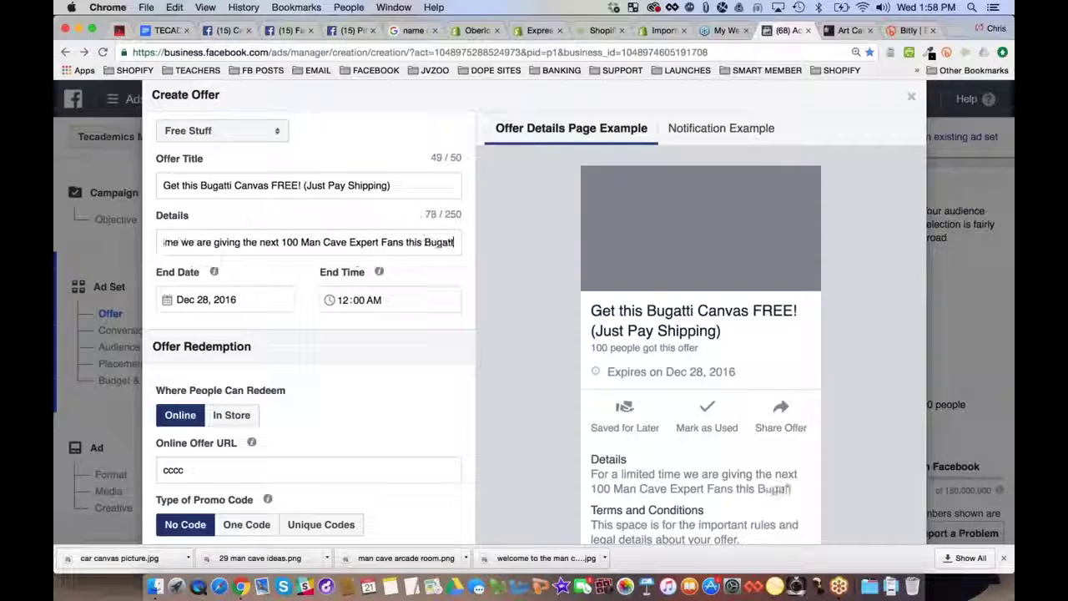
type("i Canvas")
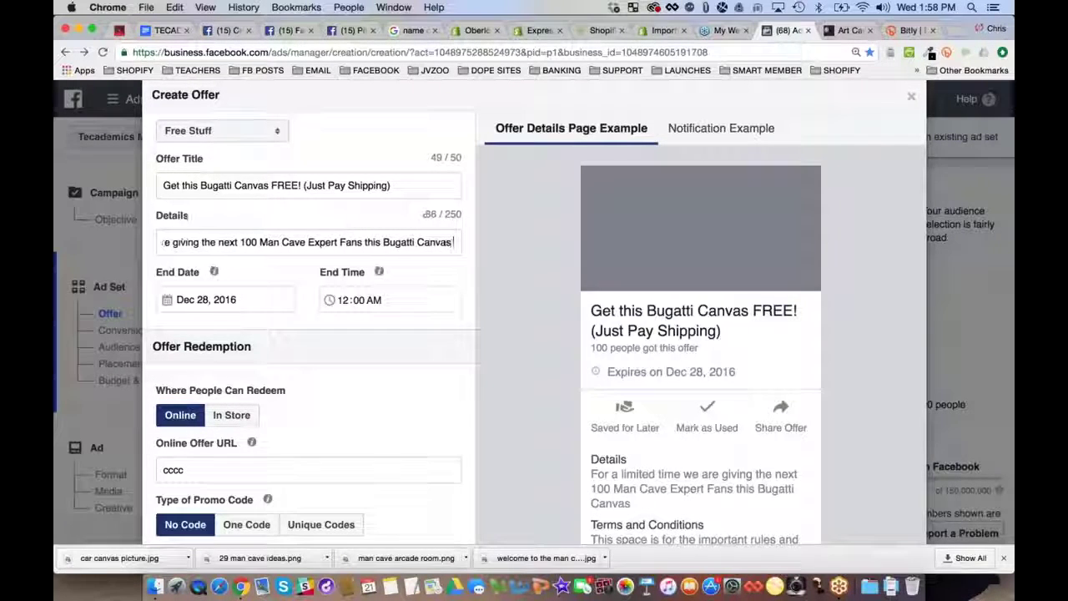
type(" Art for FREE (ju")
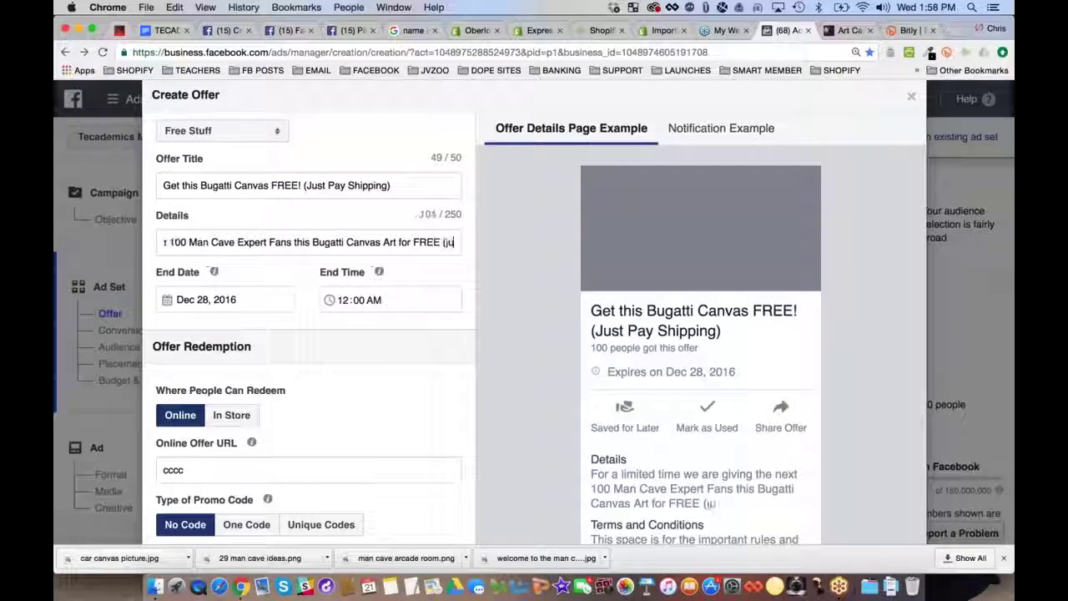
type("st pay the ")
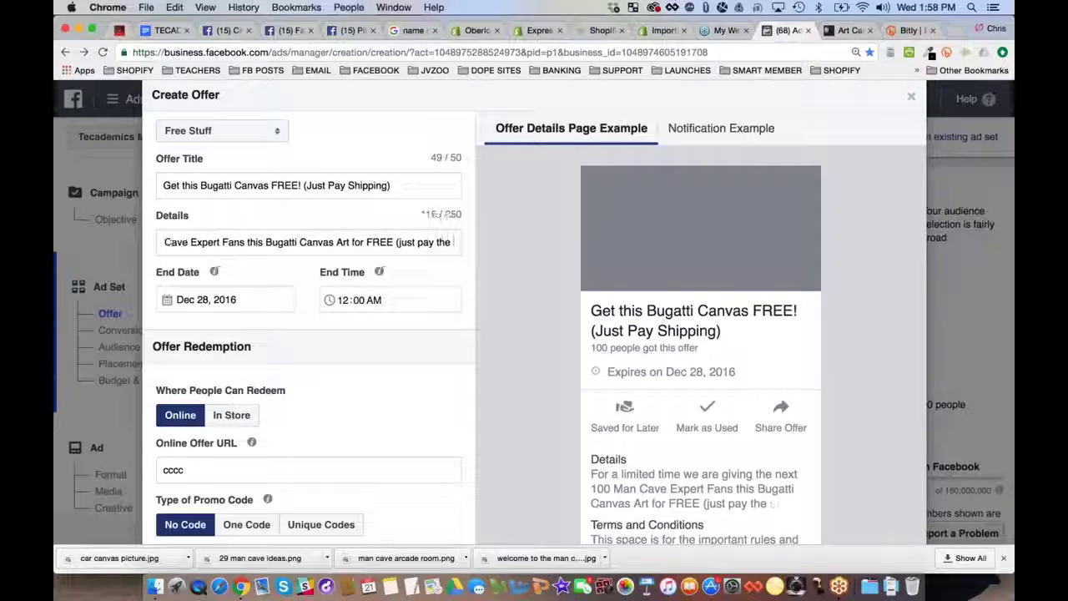
type("s&h)!")
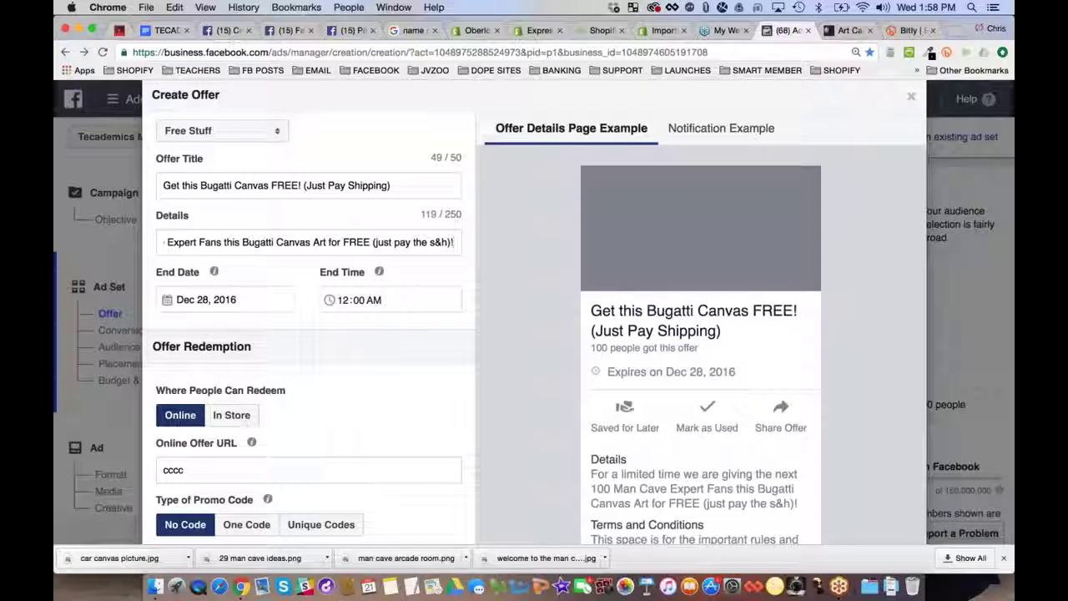
key("BackSpace")
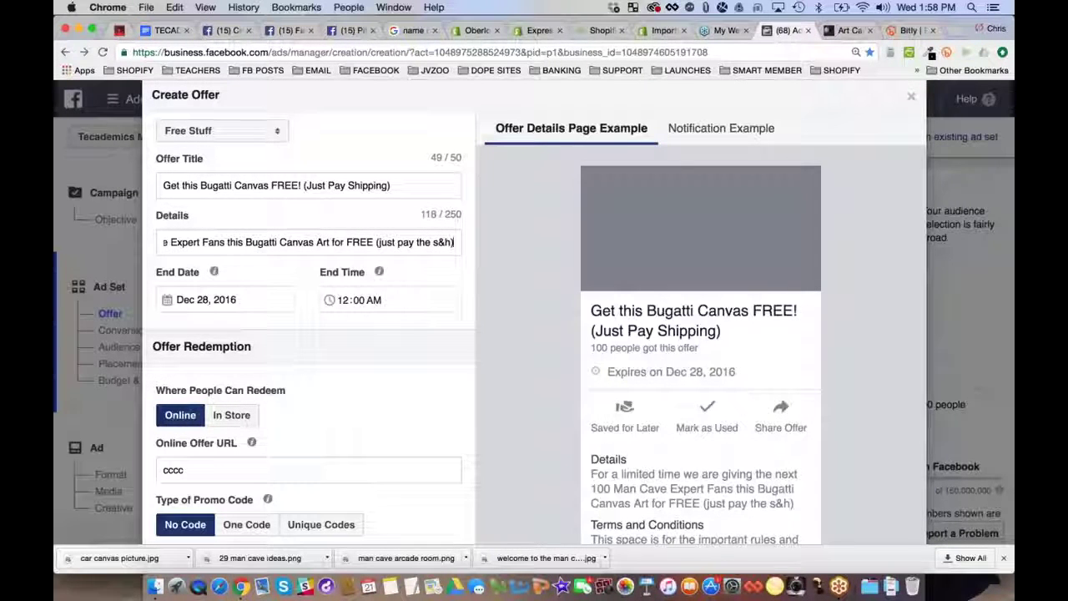
key("Up")
type("!")
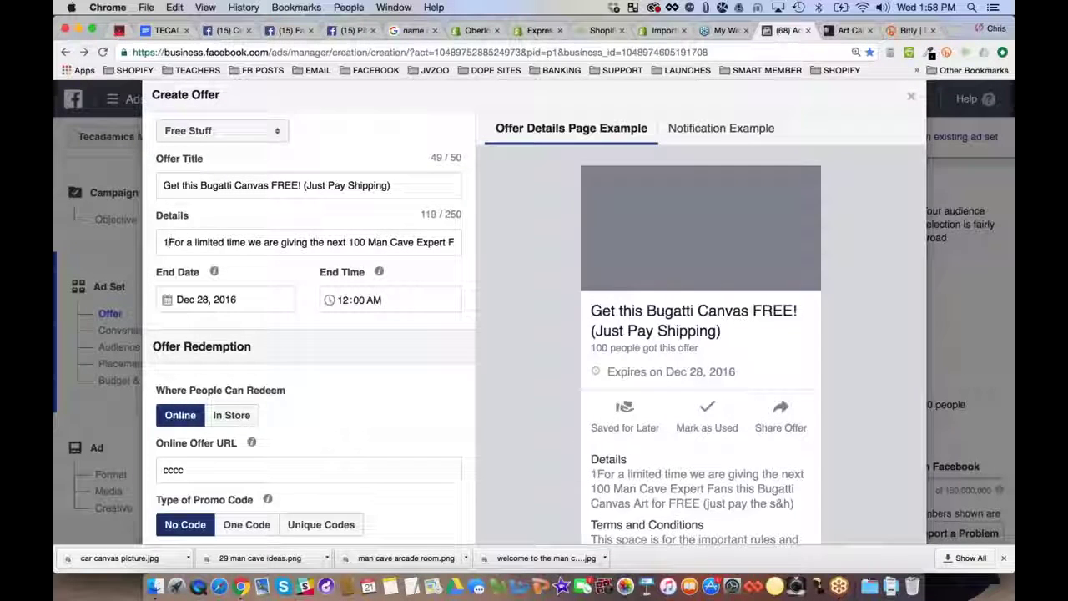
key("BackSpace")
left_click_drag(420, 242, 457, 242)
left_click(372, 242)
type("! (just pay the s&h")
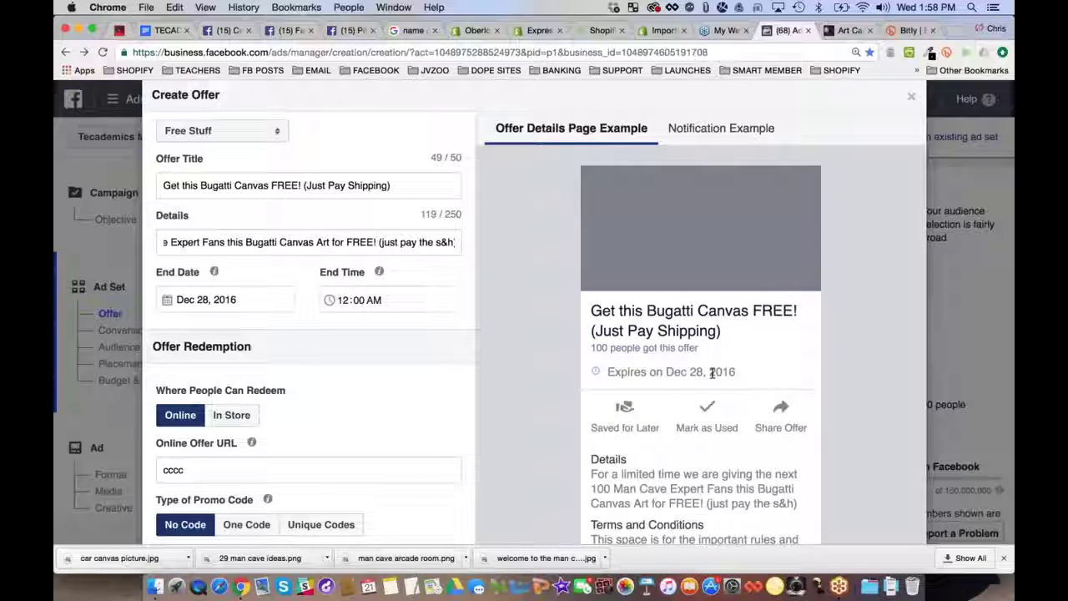
Set the offer's end date to December 31, 2016
left_click(925, 7)
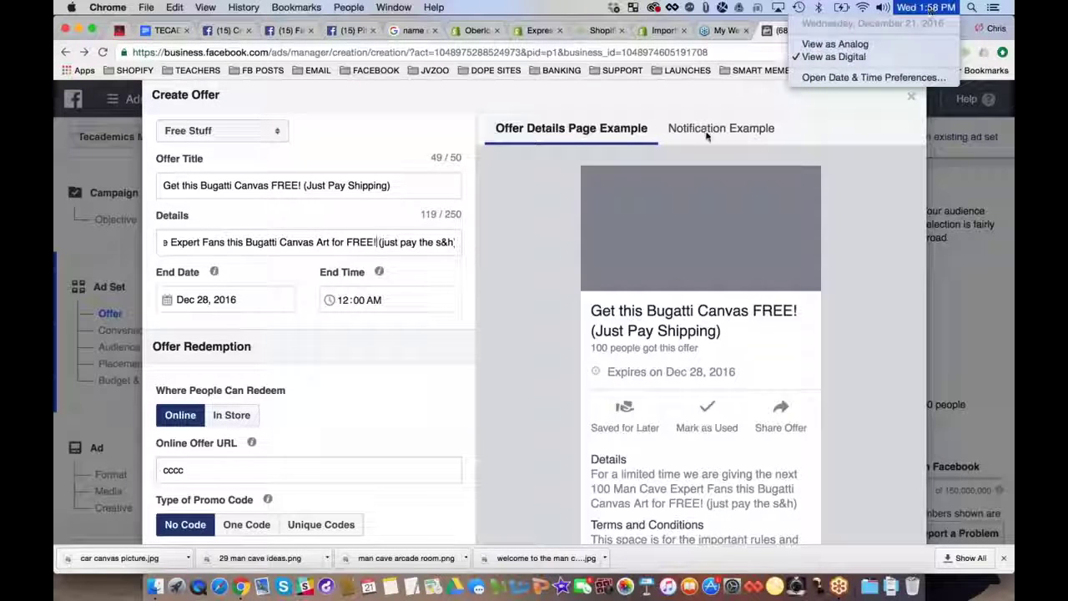
left_click(264, 305)
left_click(205, 302)
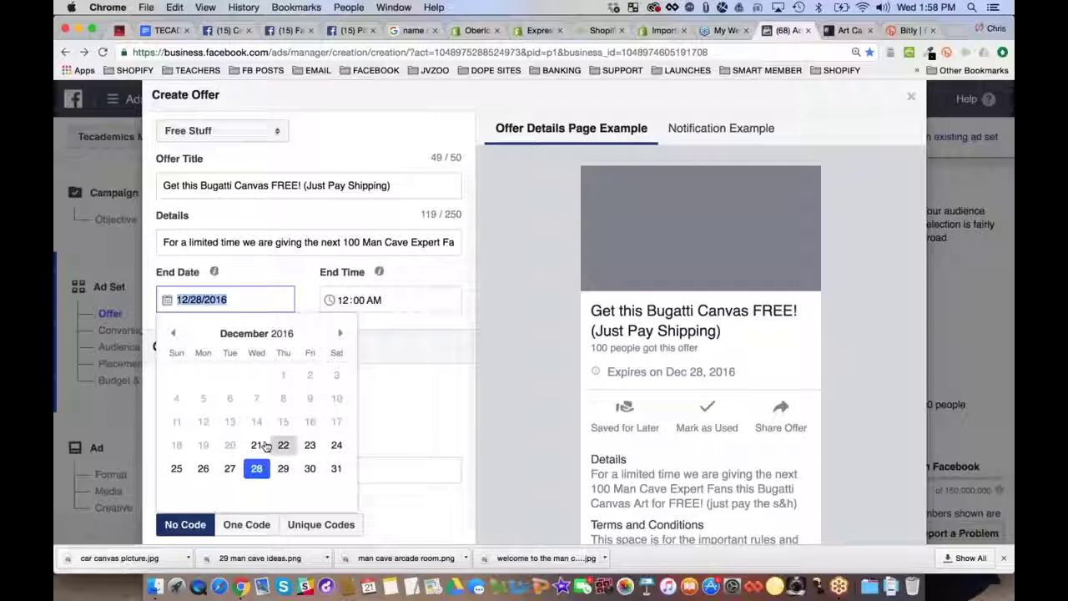
left_click(283, 445)
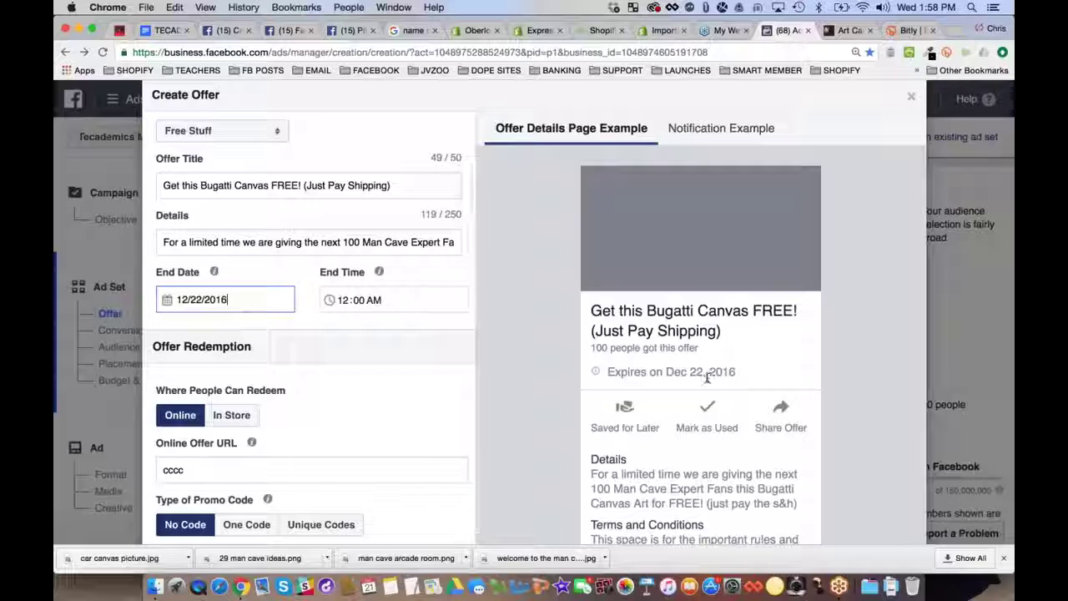
left_click(190, 302)
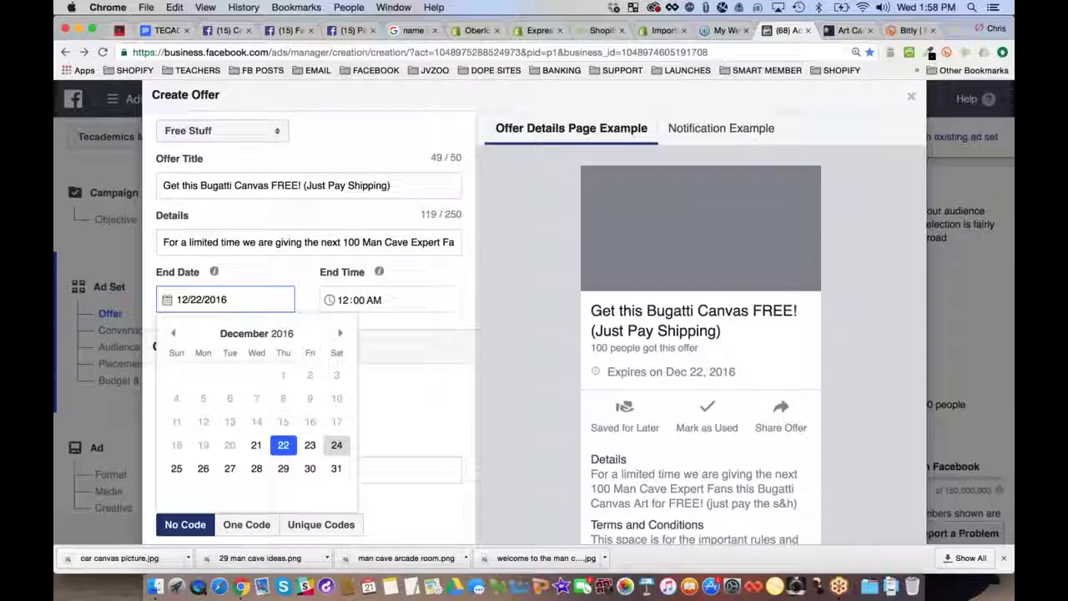
left_click(337, 464)
scroll(309, 333, "down", 3)
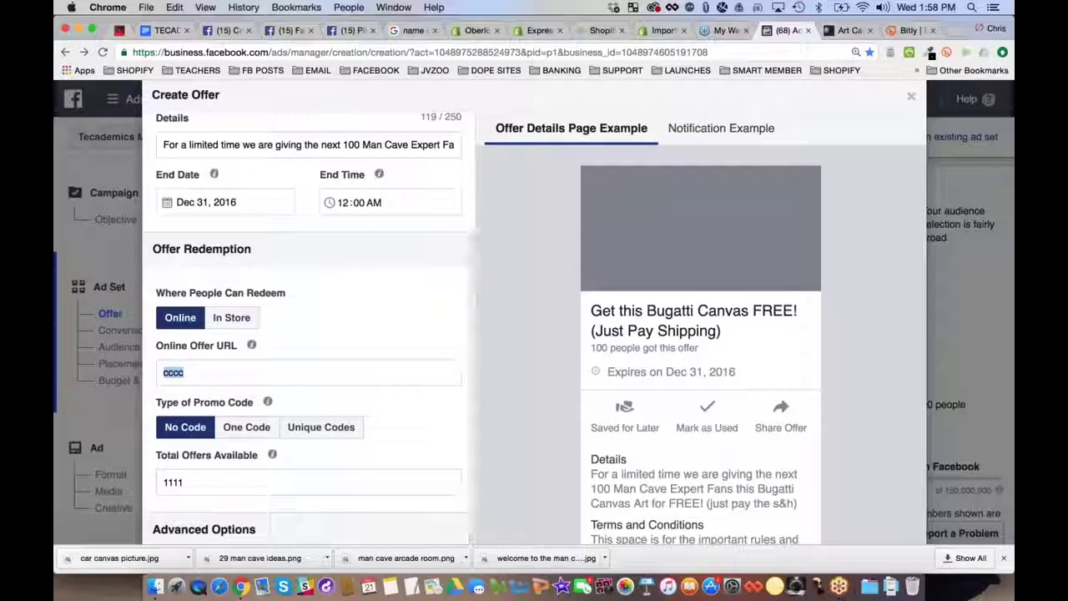
Copy the bit.ly/bugattiposter short link from Bitly and go back to the offer form
left_click(909, 30)
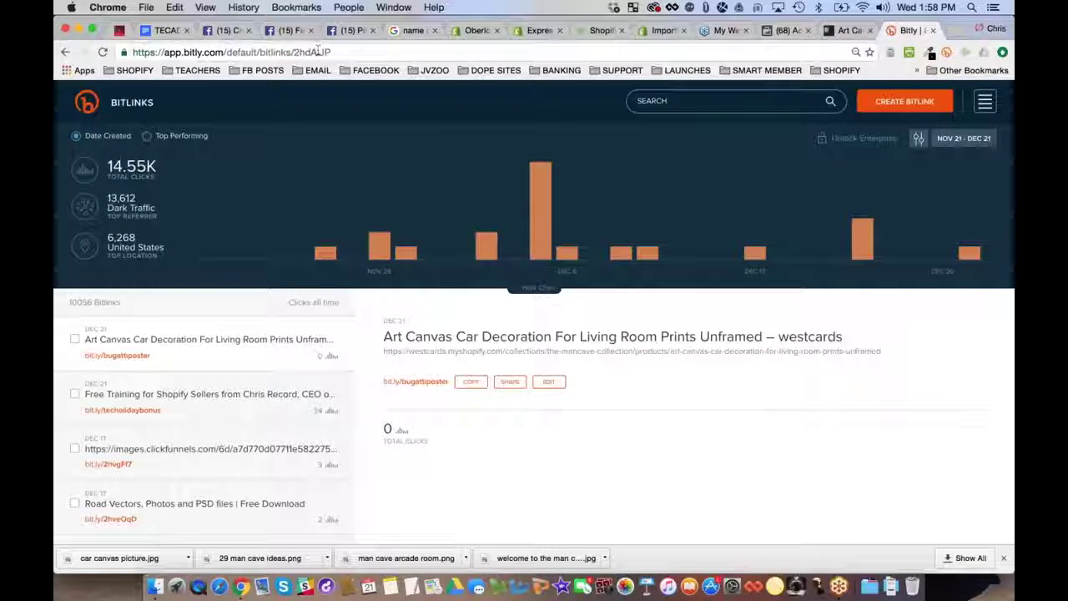
left_click(259, 52)
left_click(260, 52)
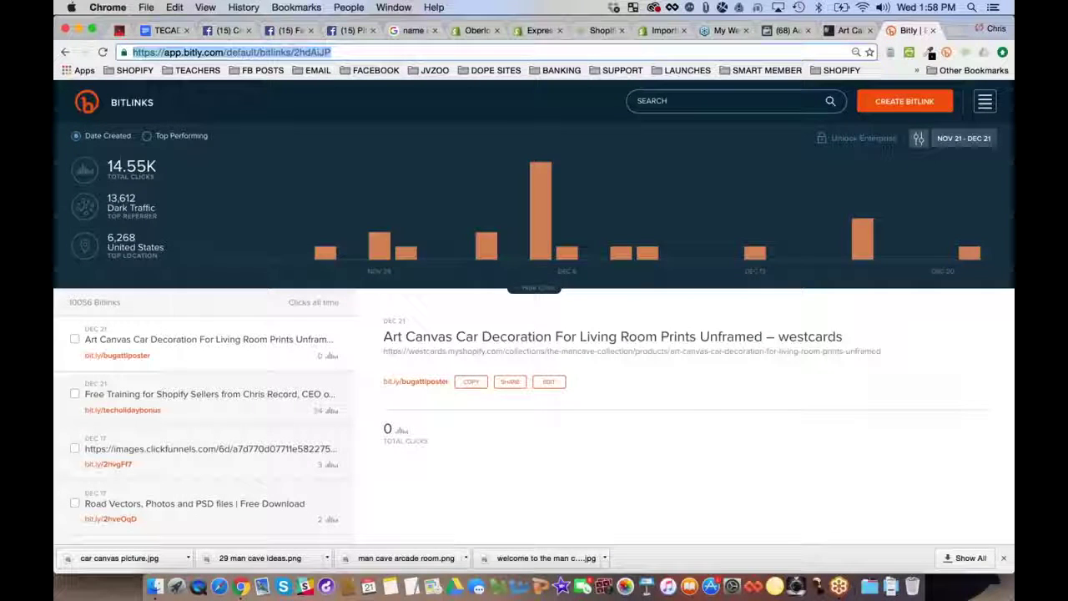
left_click(471, 381)
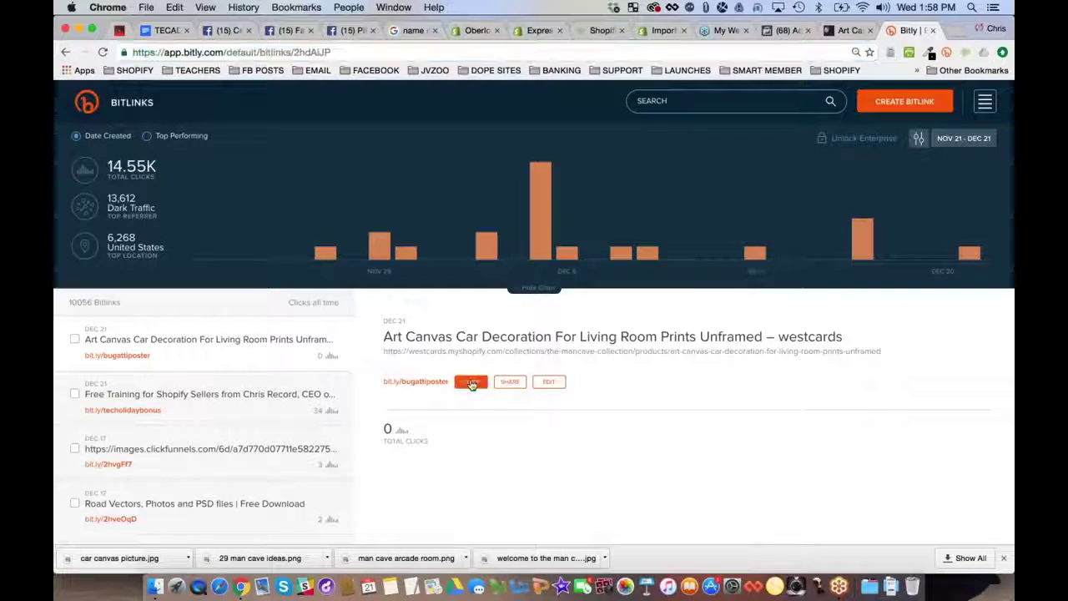
left_click(784, 30)
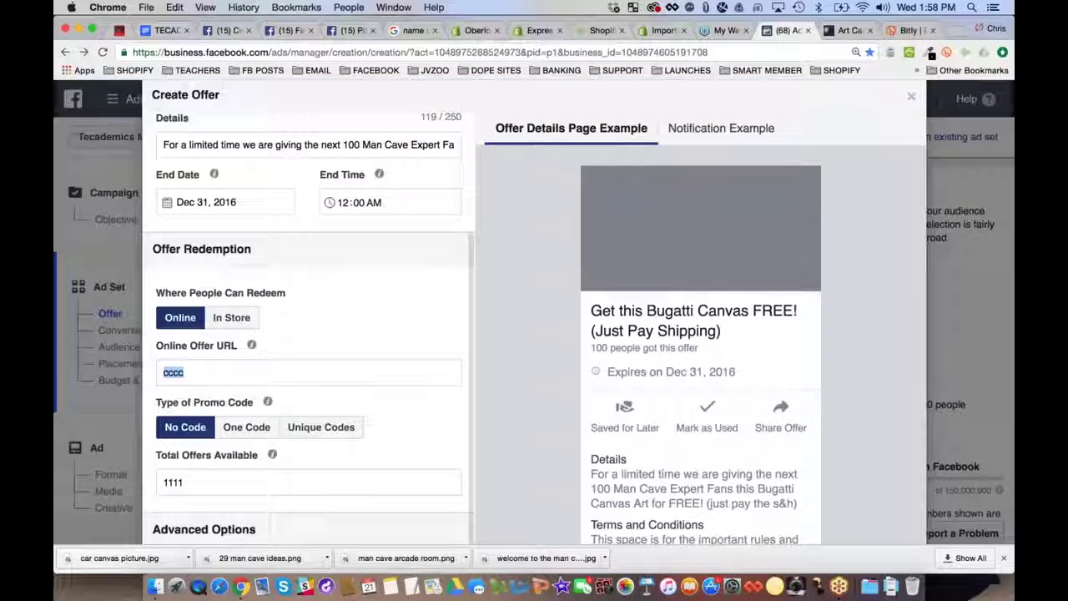
Paste the bit.ly short link as the offer URL and set Total Offers Available to 97
key("super+v")
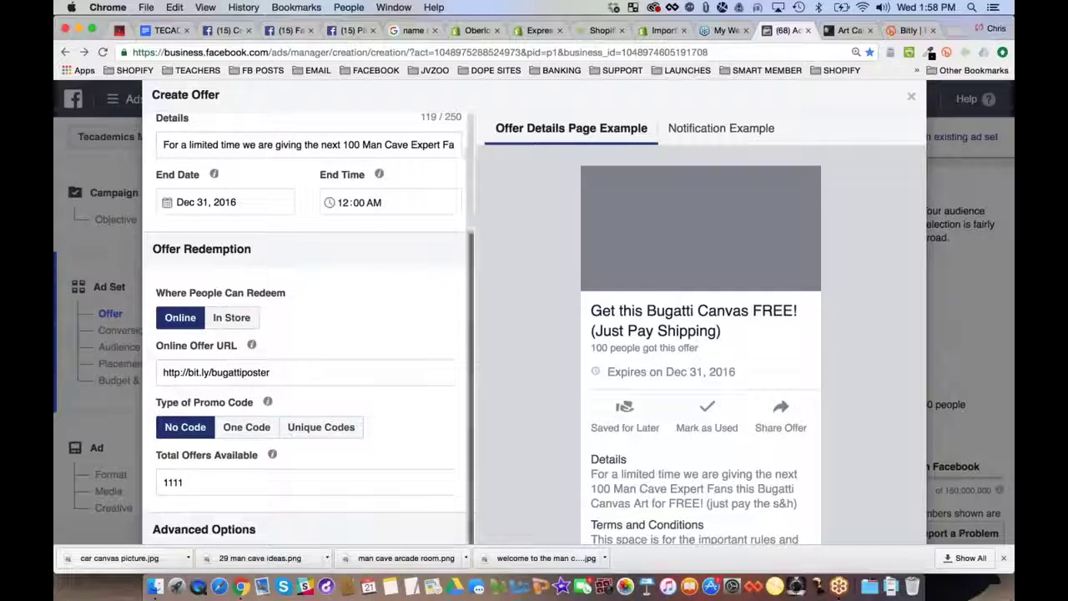
scroll(309, 417, "down", 2)
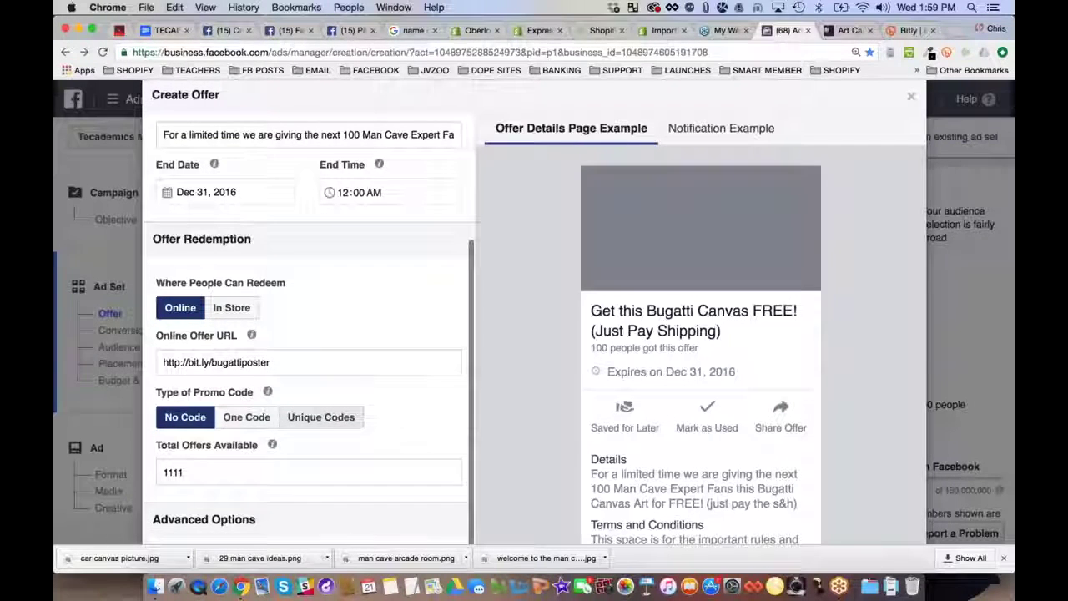
double_click(172, 464)
type("8")
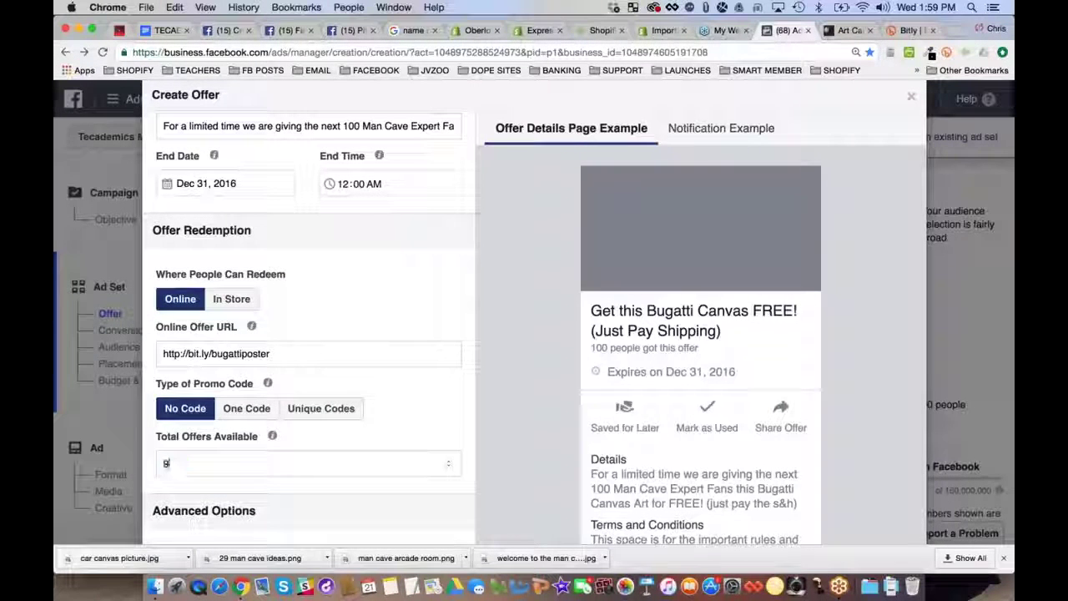
type("7")
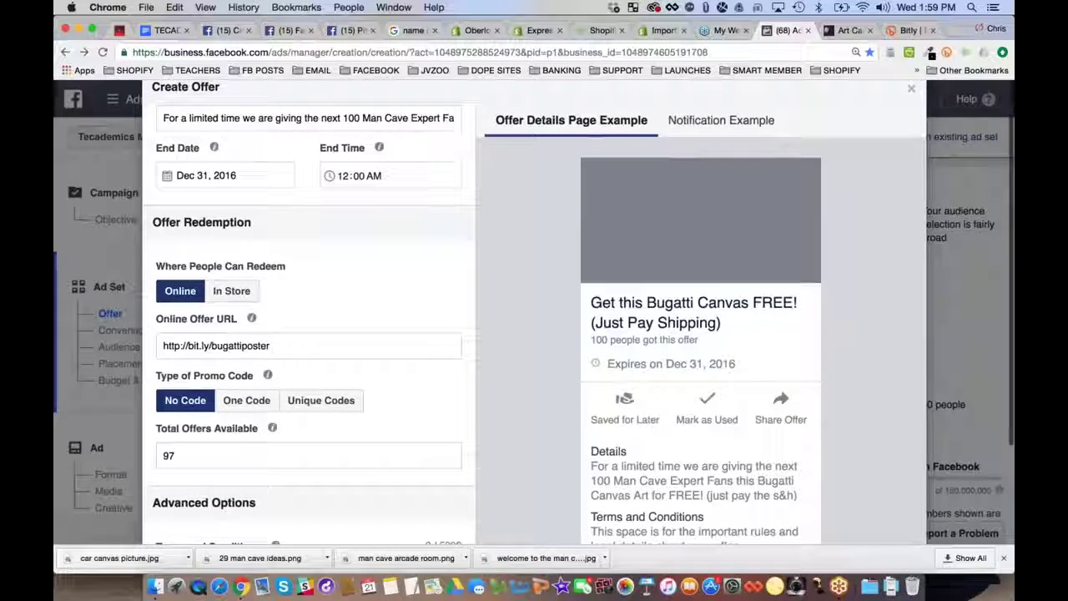
scroll(467, 411, "up", 1)
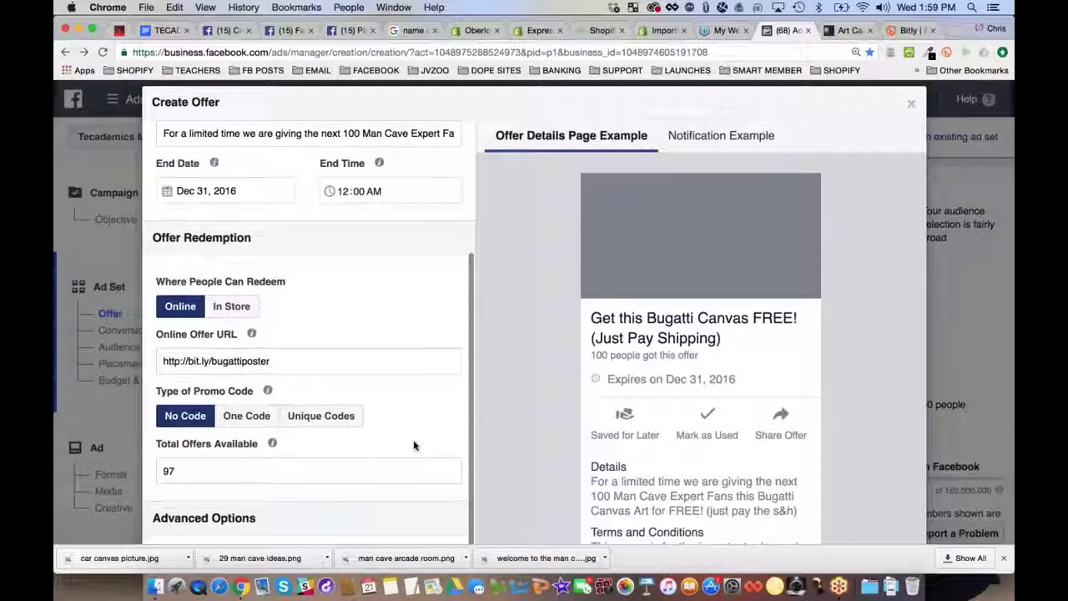
scroll(589, 346, "down", 5)
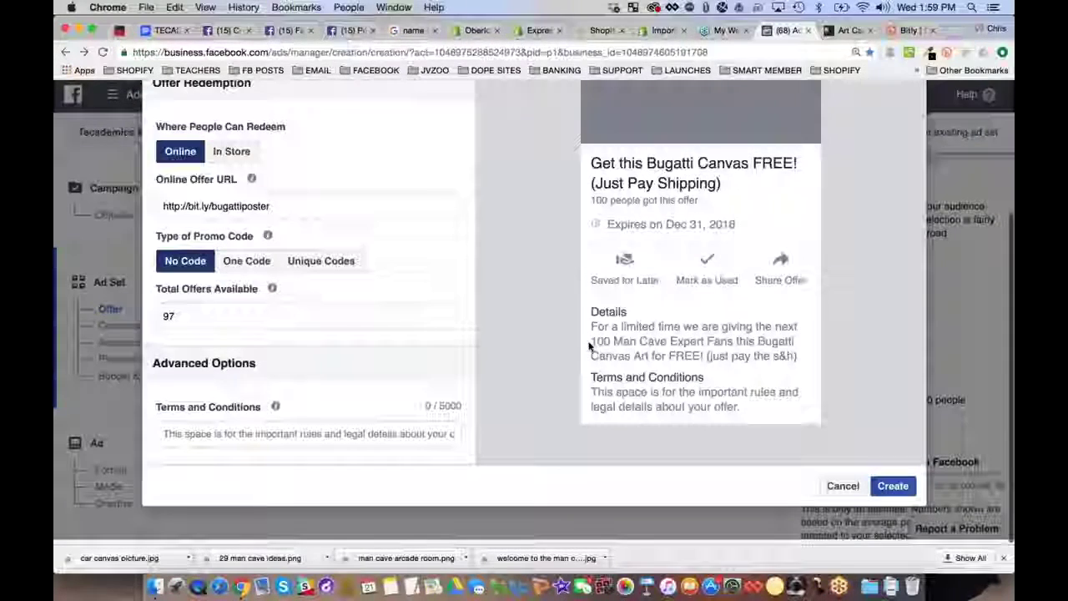
left_click(165, 438)
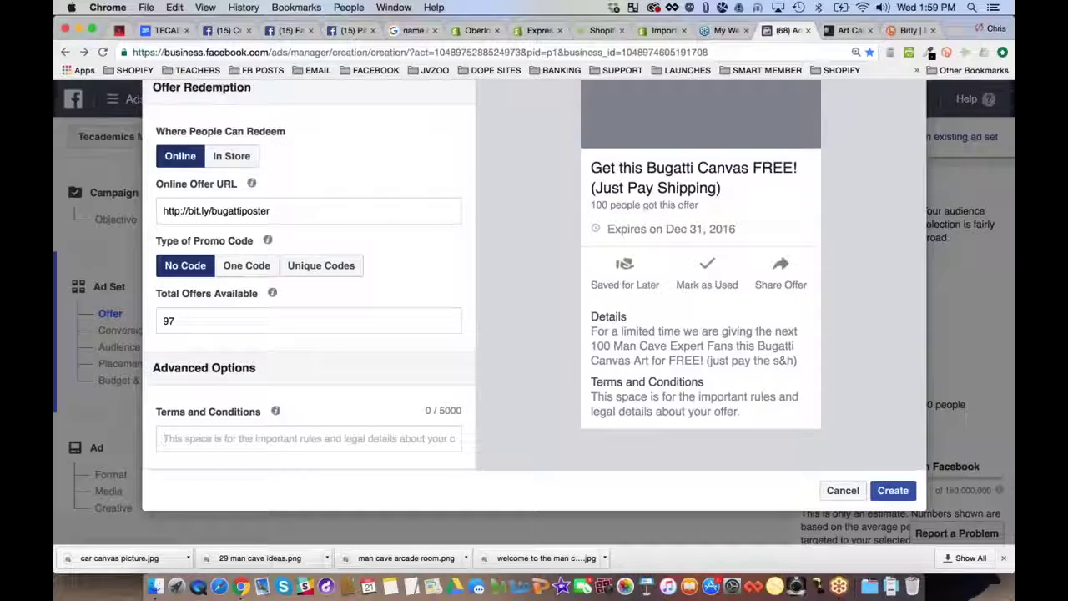
Write the terms and conditions, starting 'This offer may expire at any time. We reserve the right…'
type("This offer")
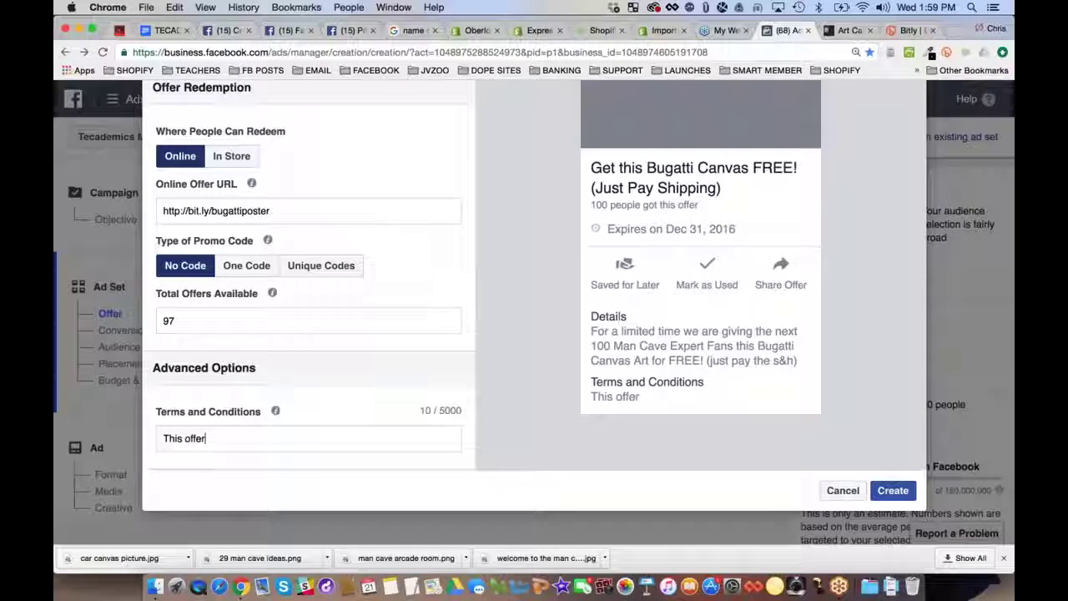
type(" may expo")
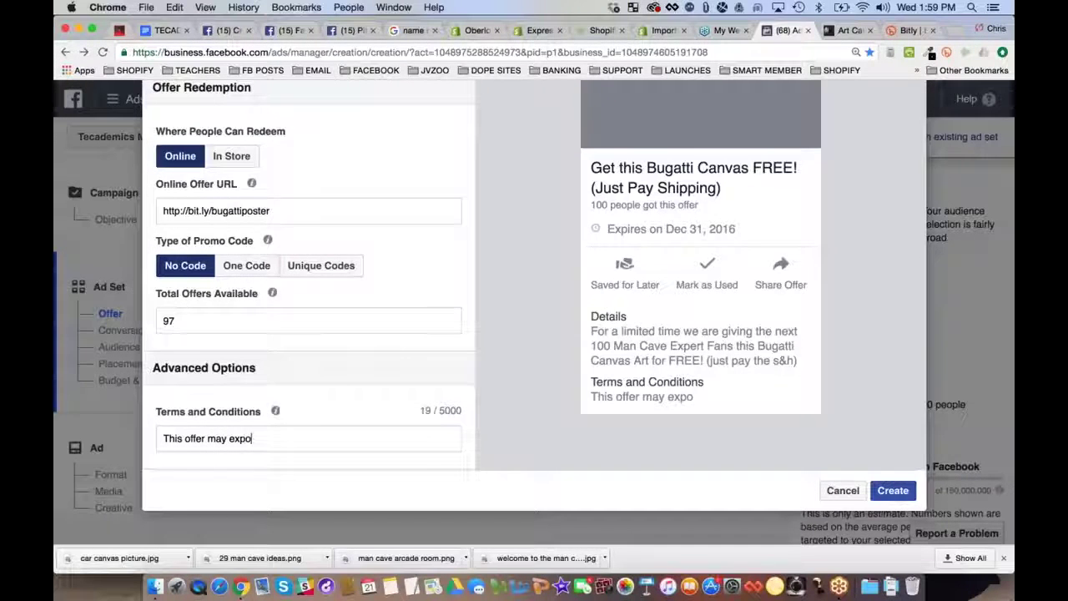
key("BackSpace")
type("ire at any time.  ")
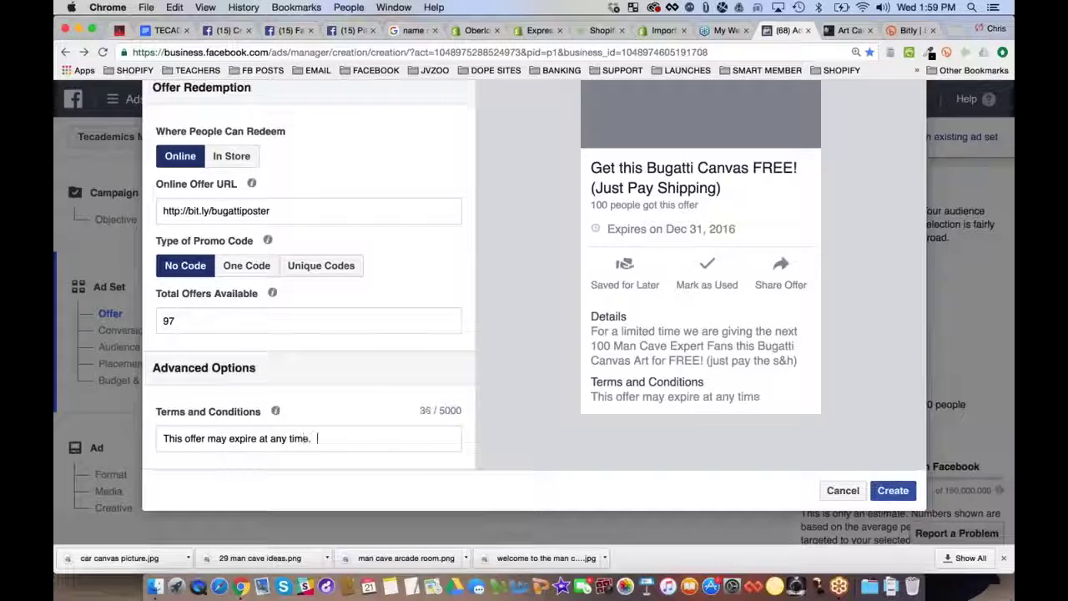
type("We reserve the ri")
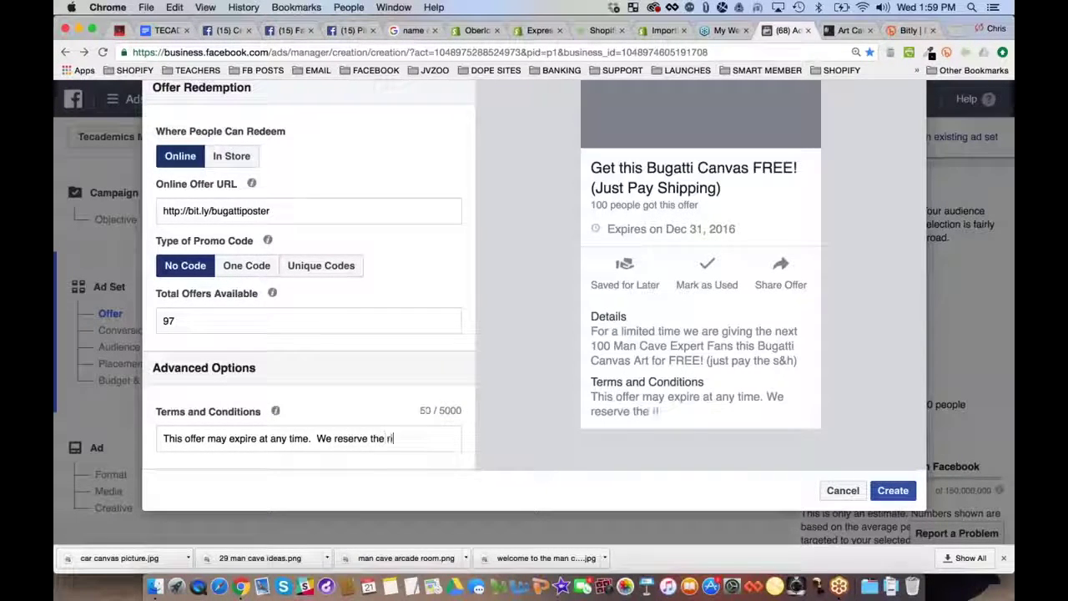
type("ght to end this")
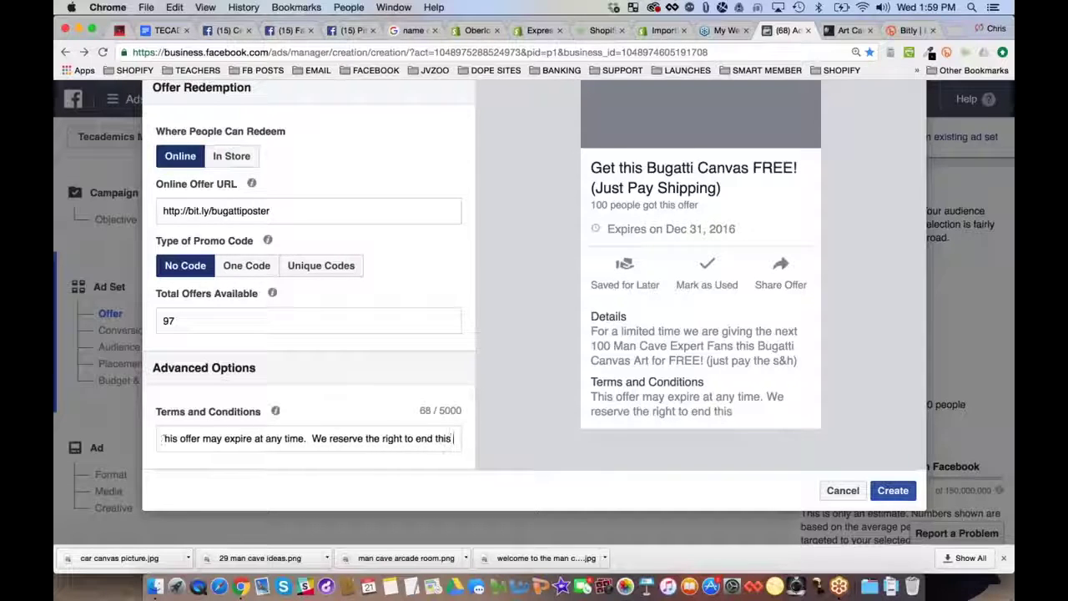
type(" promotion at any time")
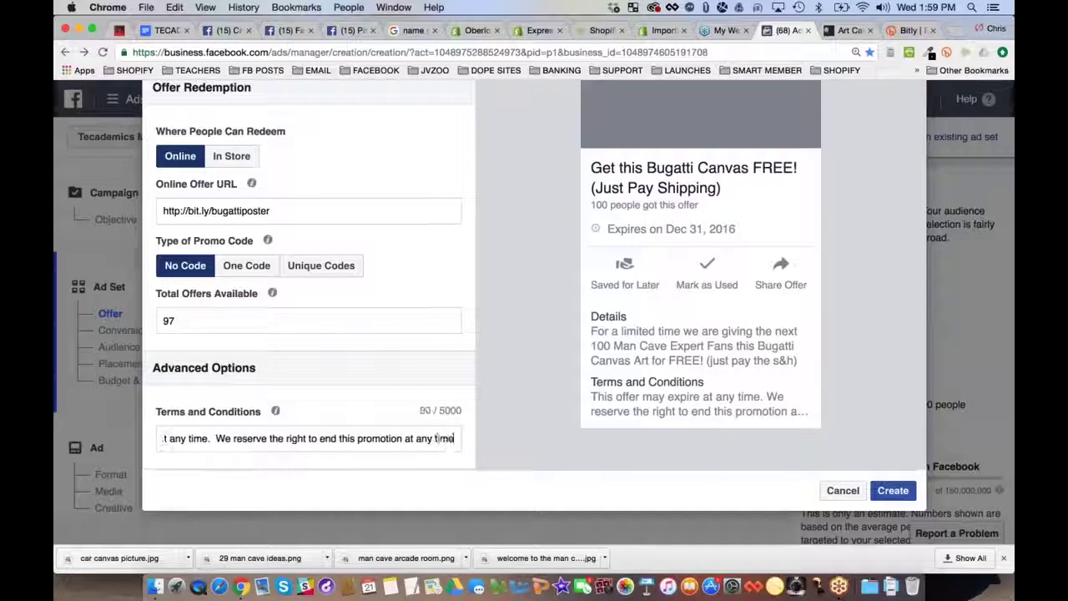
type(". ")
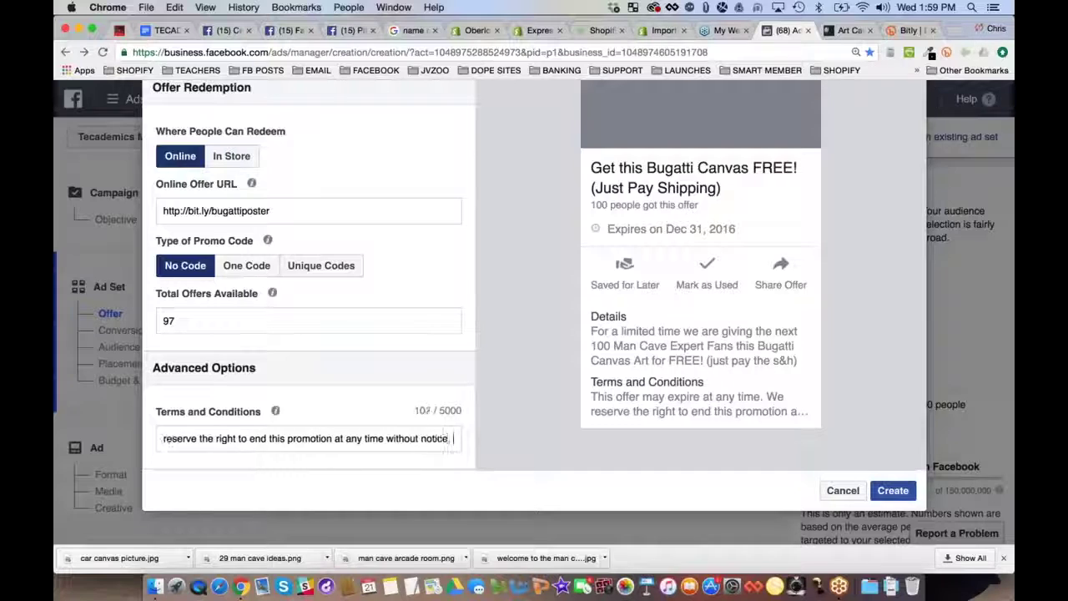
type("We also rese")
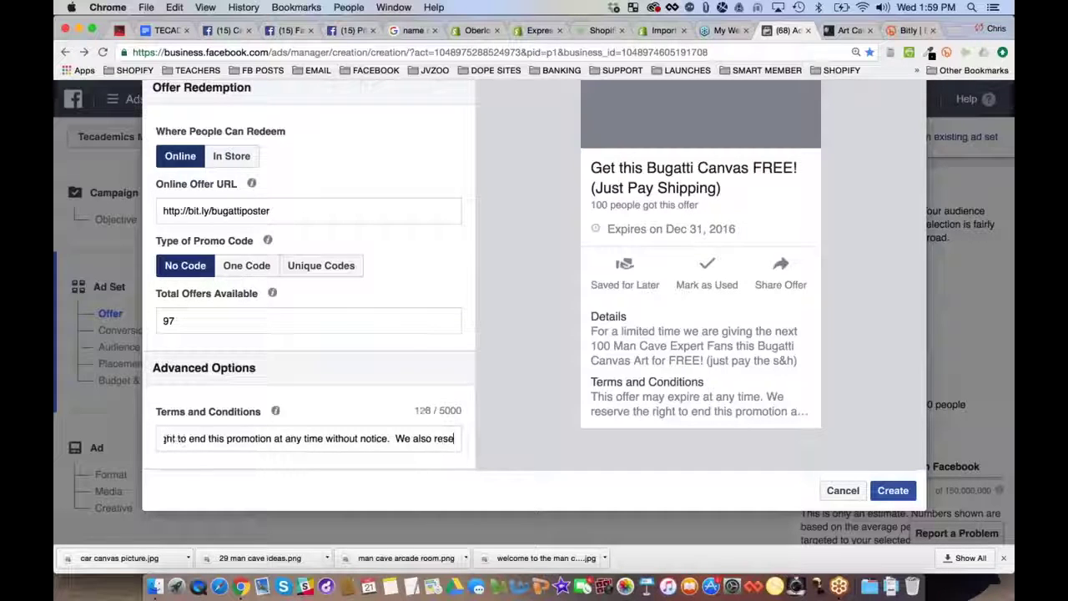
type("rve the right to ext")
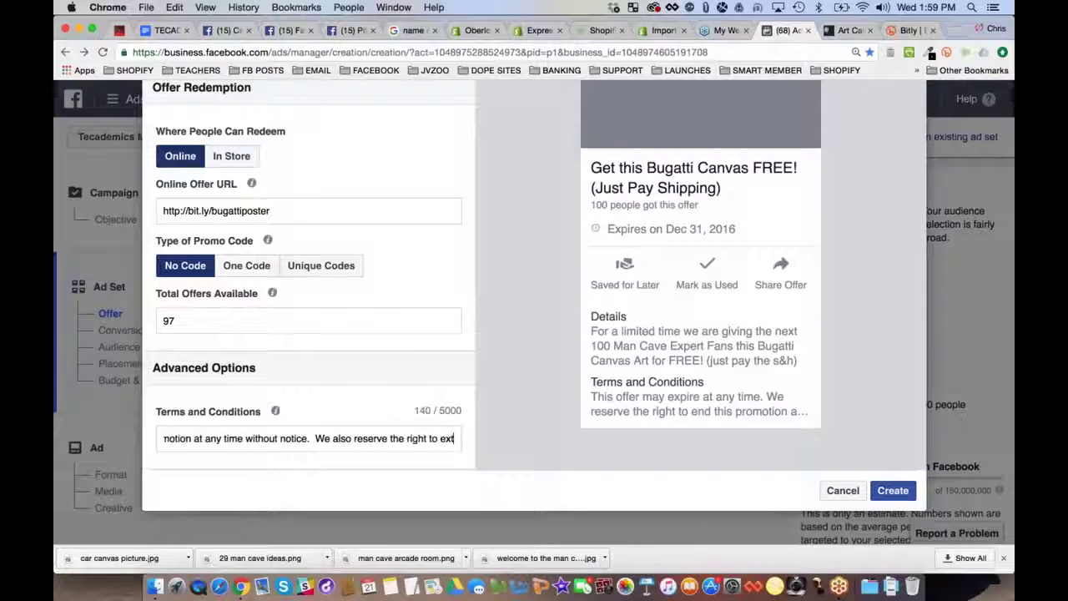
type("end this offer")
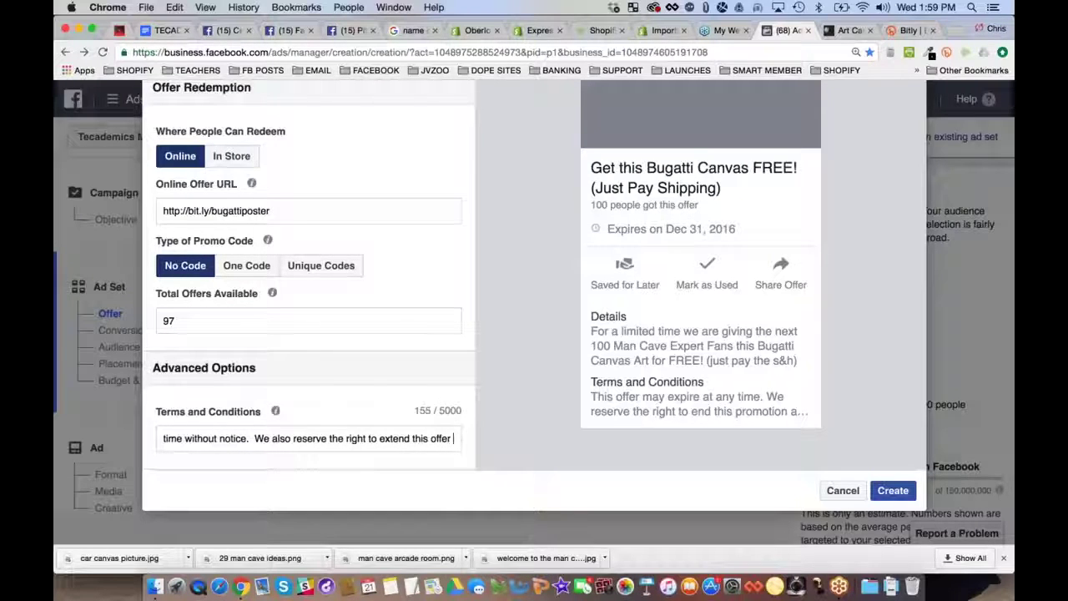
type(" without notice")
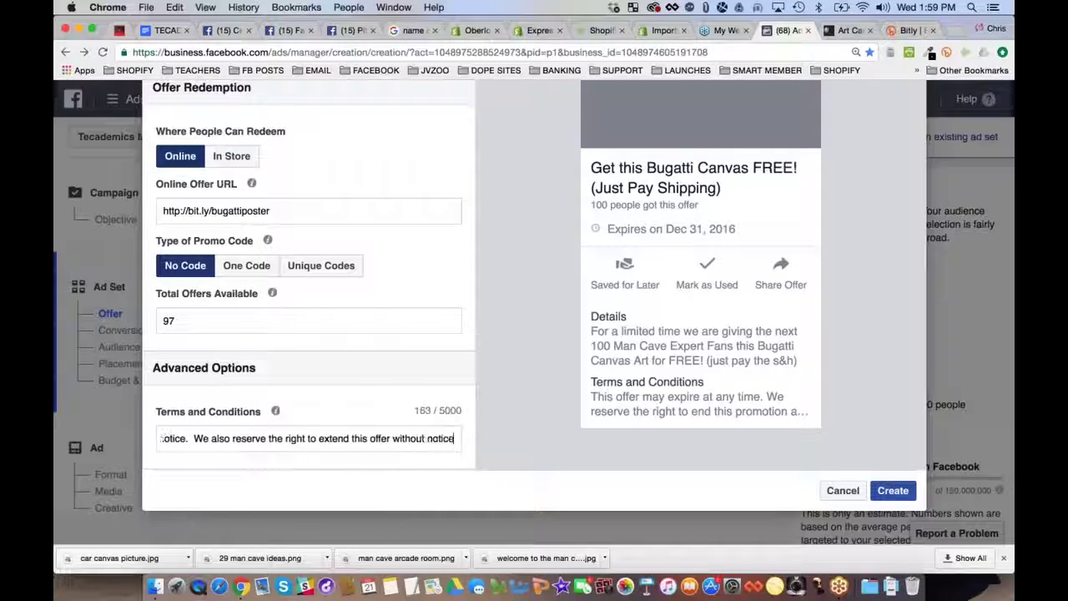
type(".  Y")
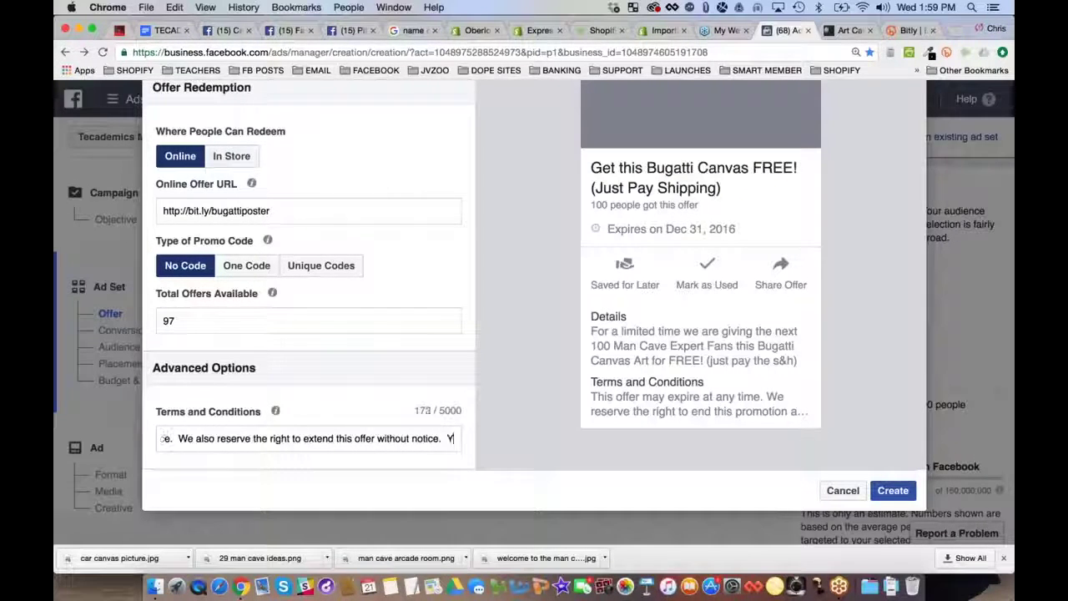
type("Customers m")
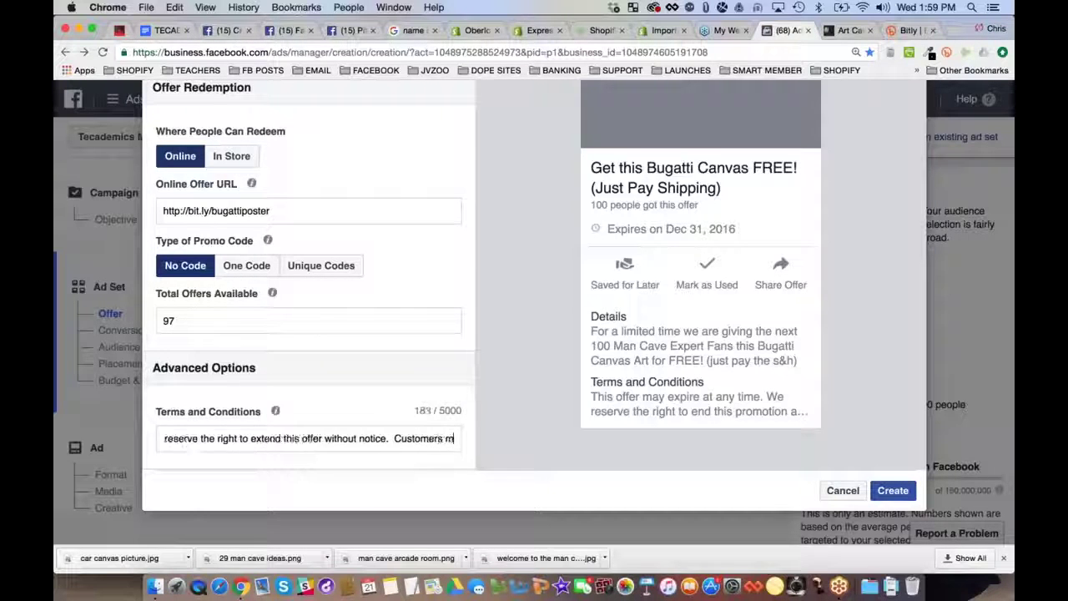
type("ust pay for ship")
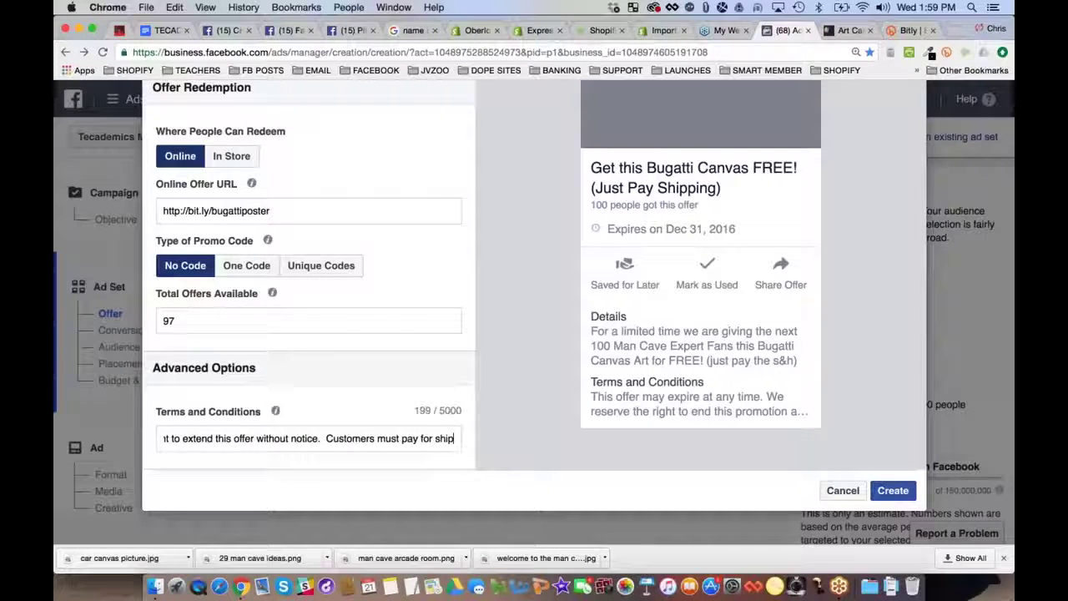
type("ping and handling of t")
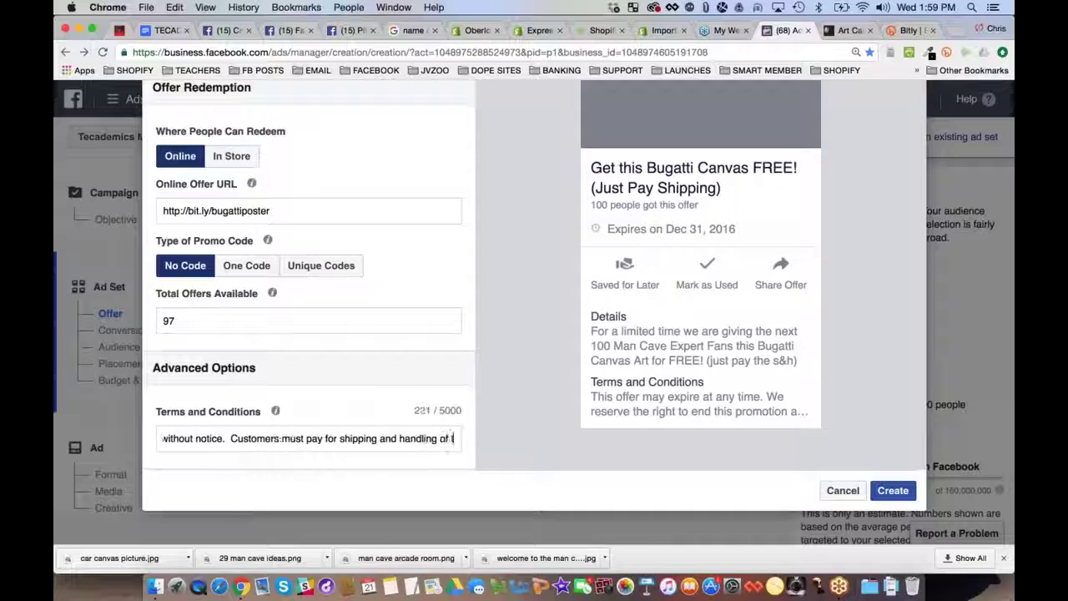
type("he free produ")
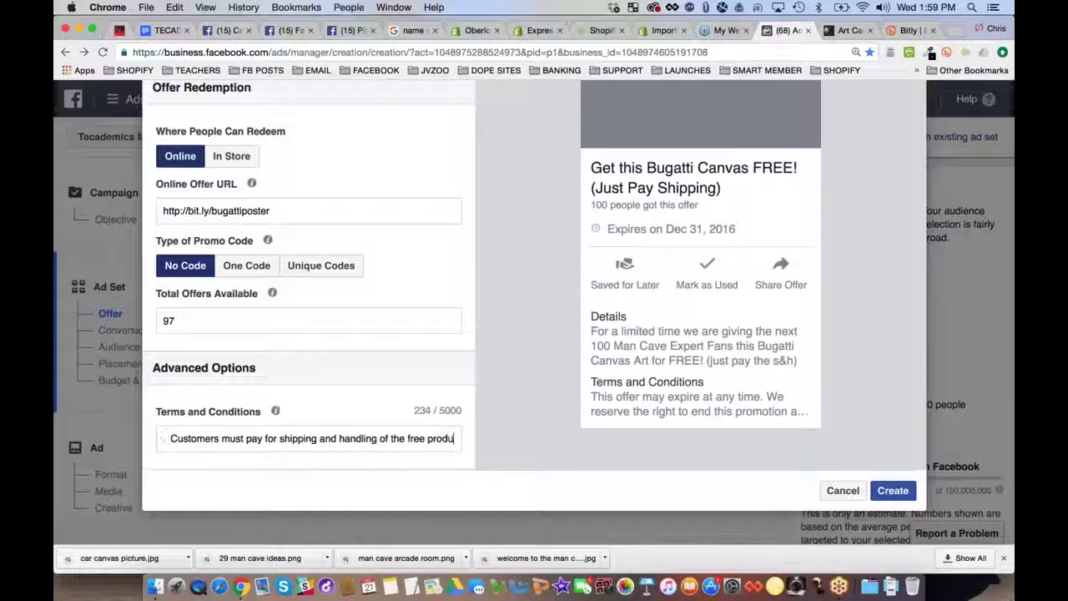
type("ct.  Offer only va")
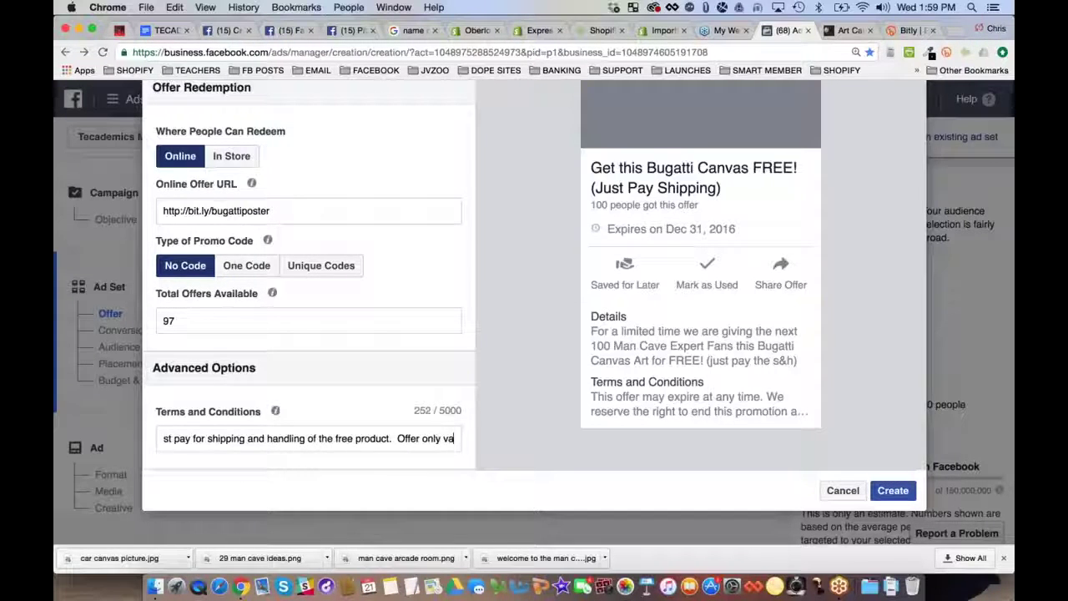
type("lid in the unit")
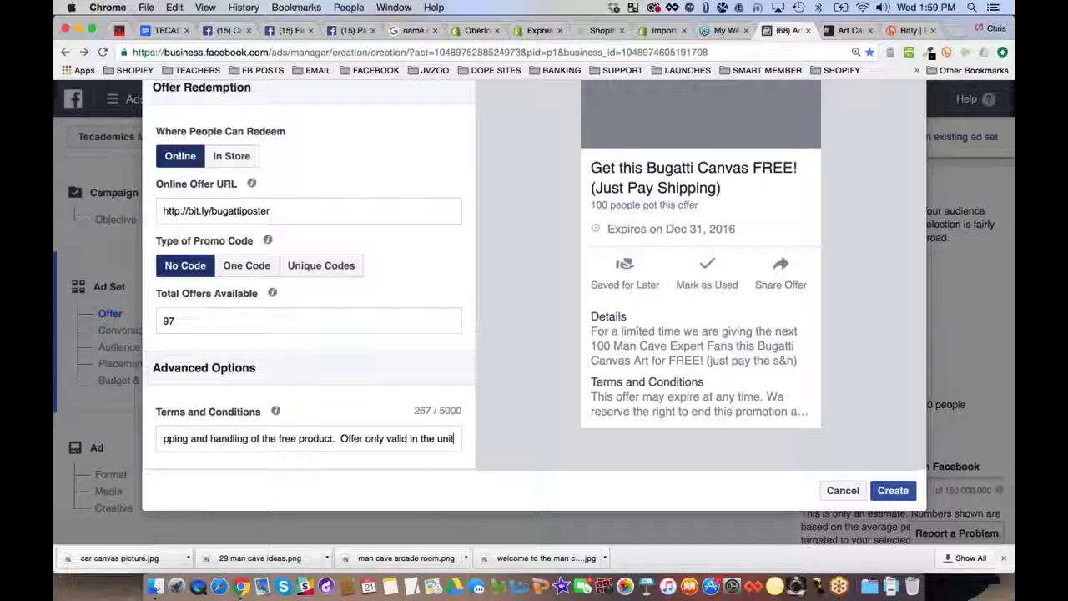
type("ed states.")
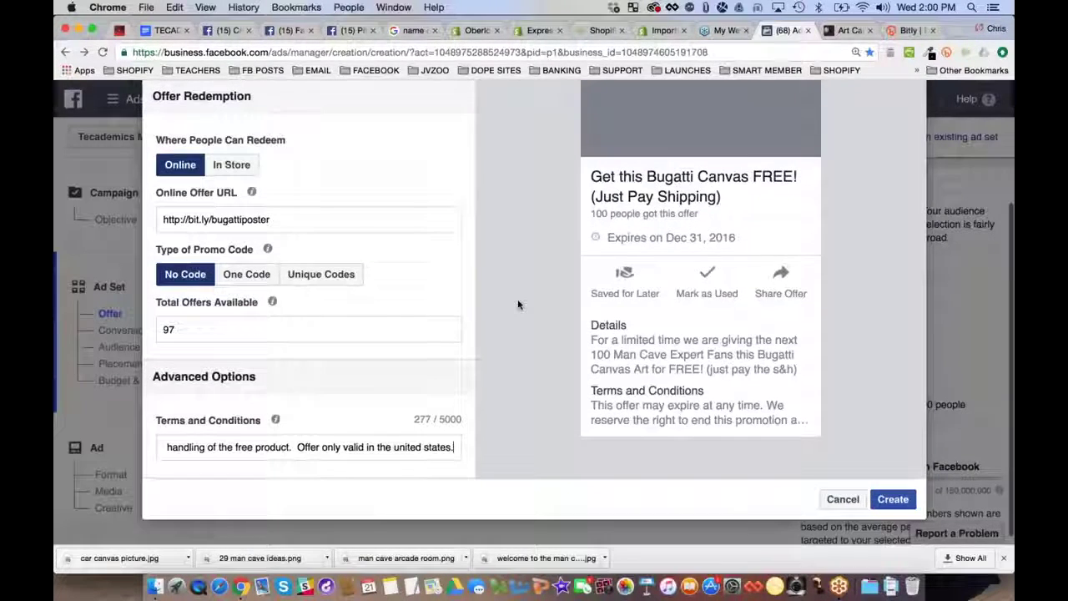
type("  For more details")
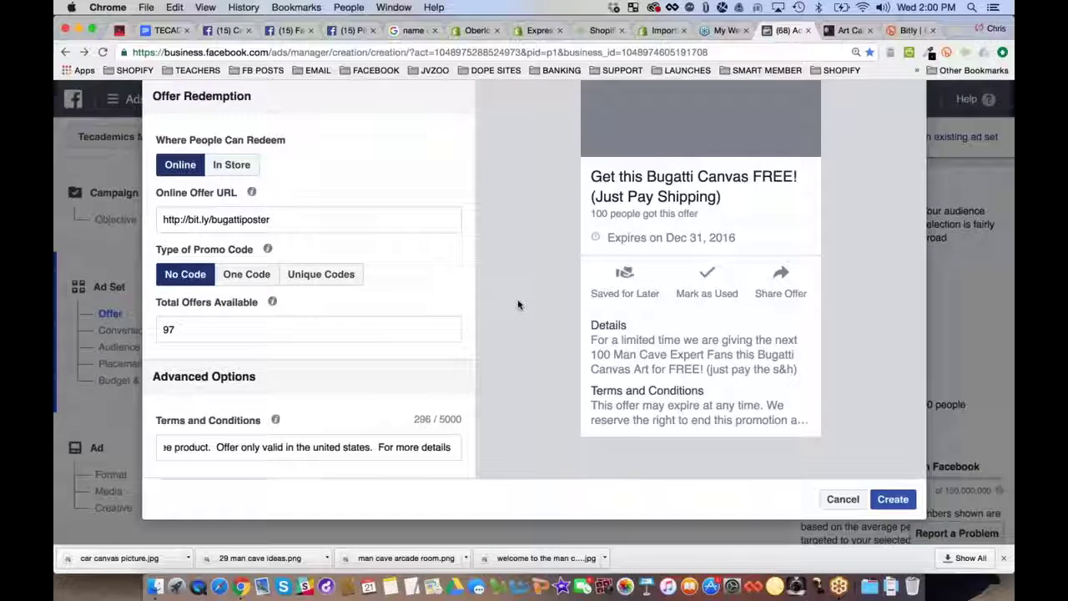
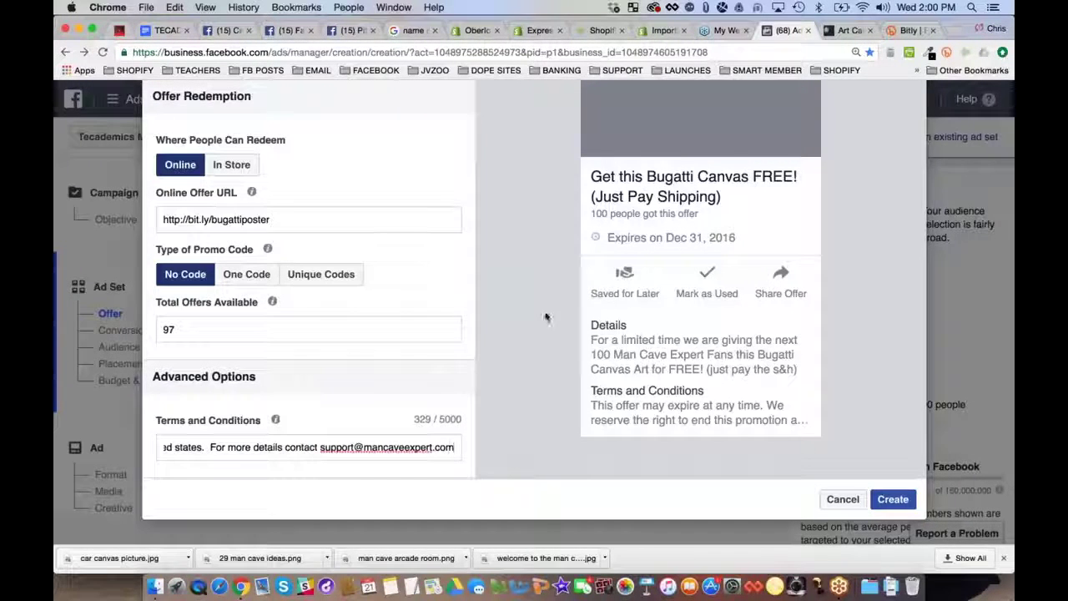
left_click(522, 340)
Preview the offer notification and Offer Details Page example, then review the #2825 eligibility error
scroll(522, 340, "up", 3)
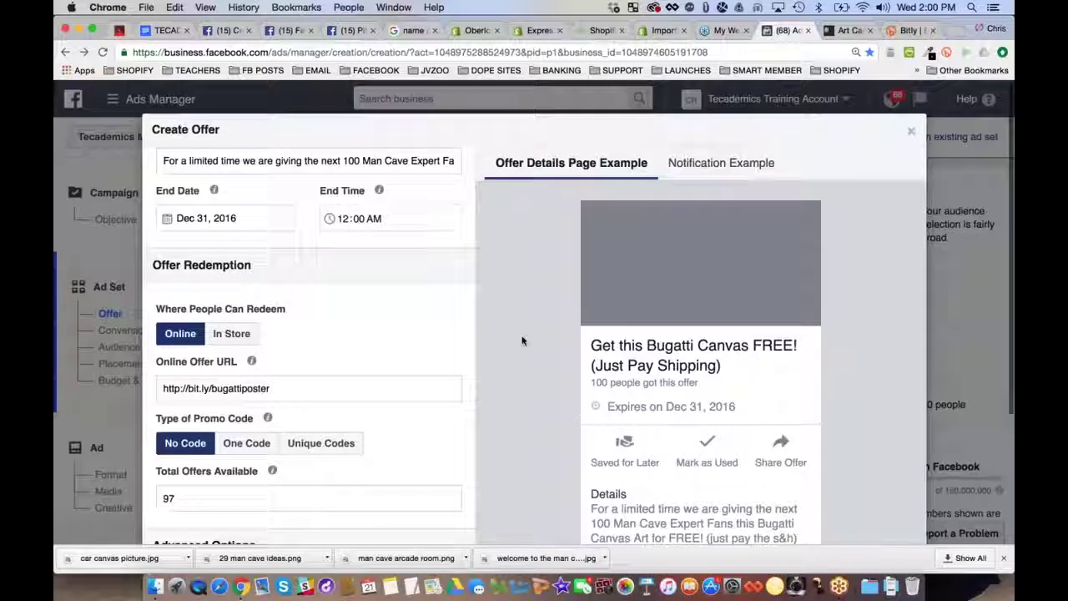
left_click(721, 165)
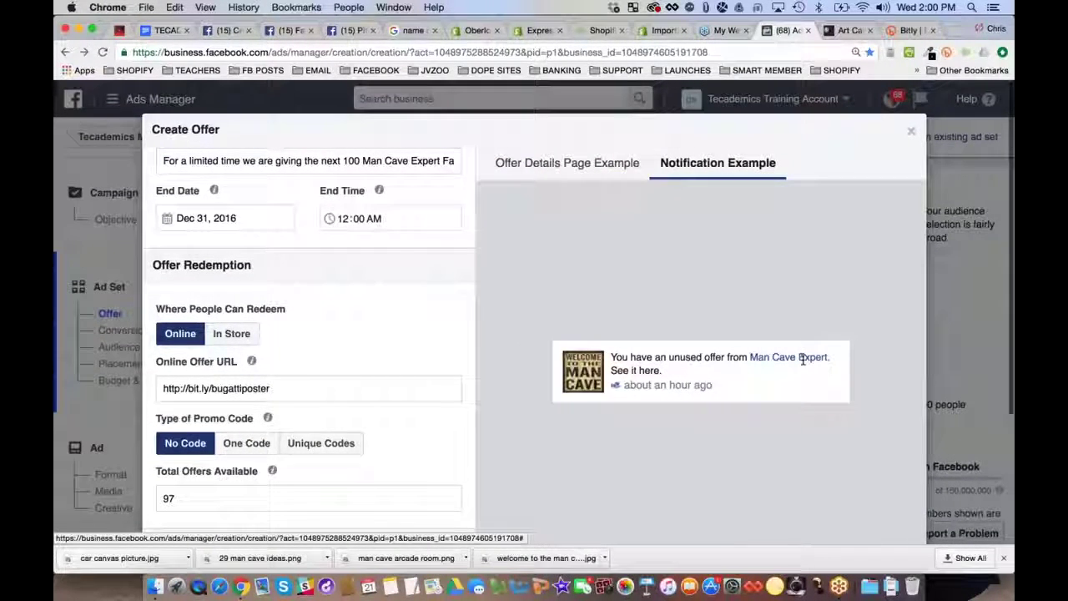
left_click(596, 172)
scroll(400, 245, "up", 5)
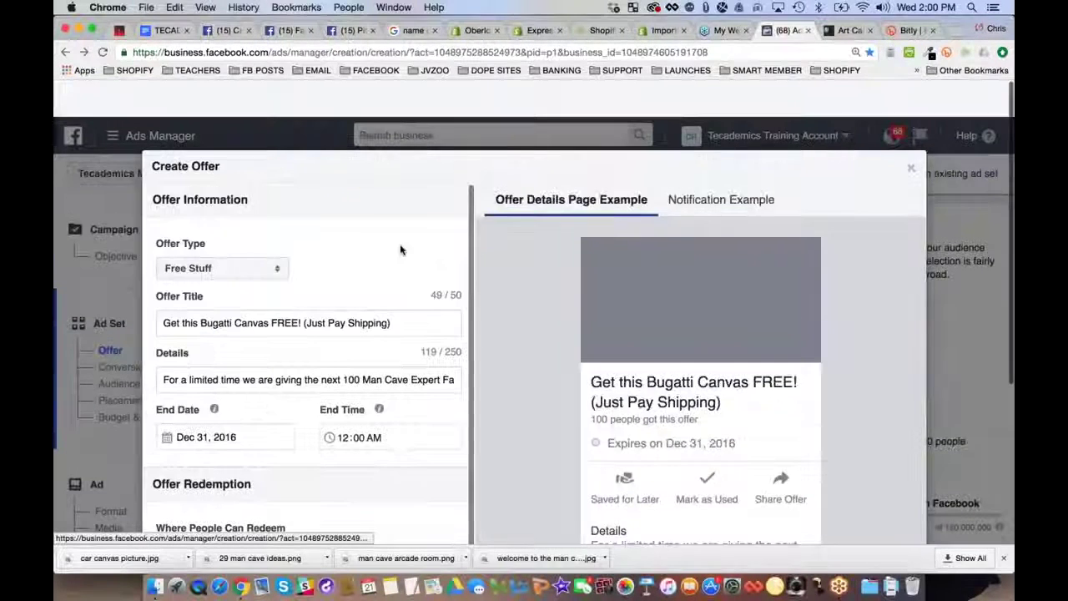
scroll(578, 272, "down", 4)
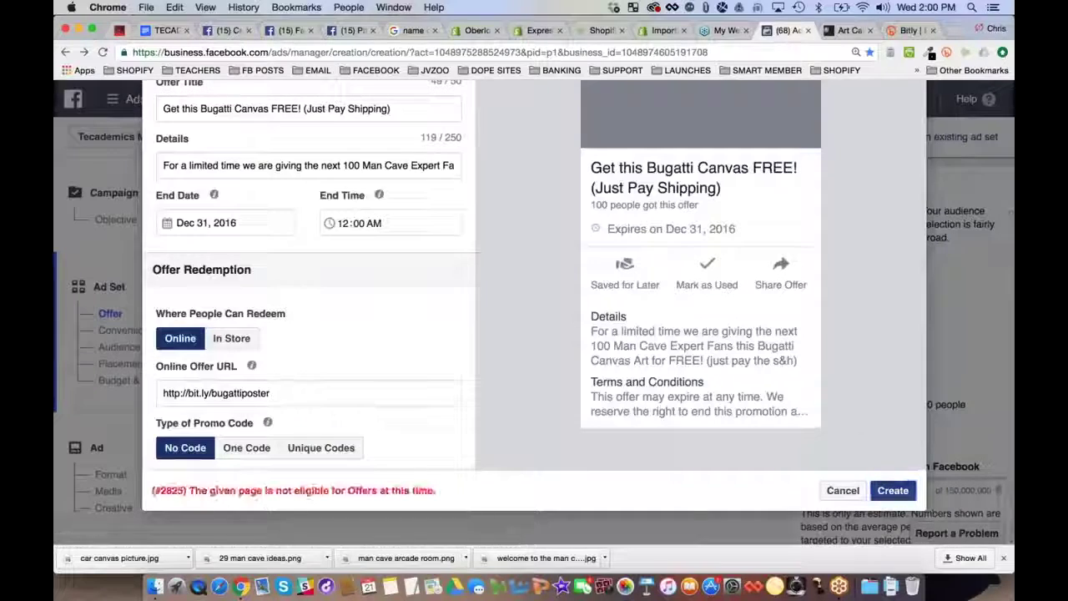
Select the page-not-eligible error text, then close the Create Offer dialog
double_click(423, 491)
triple_click(427, 492)
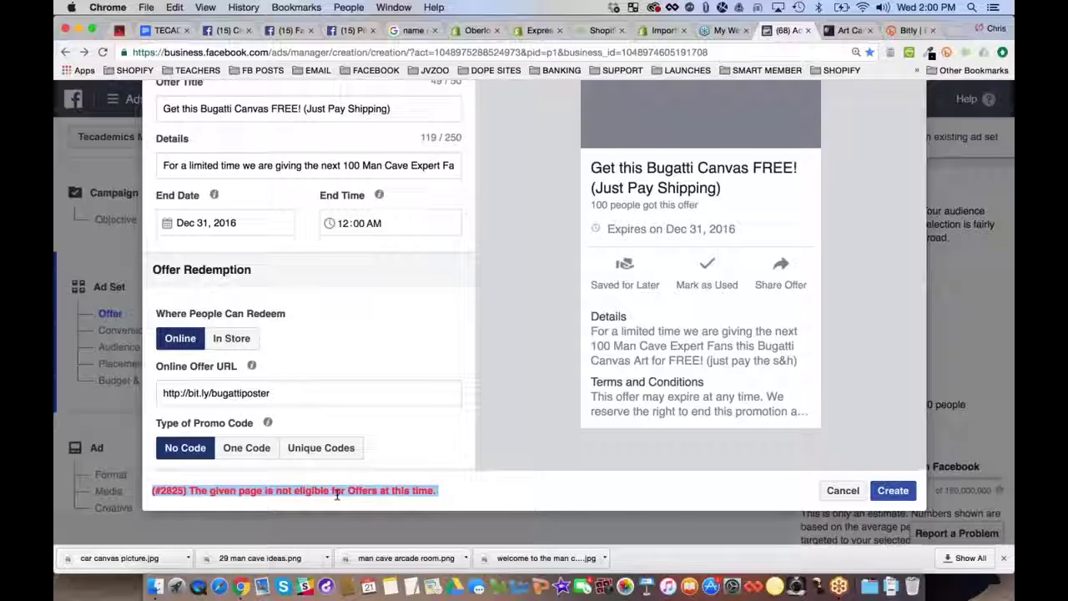
double_click(351, 489)
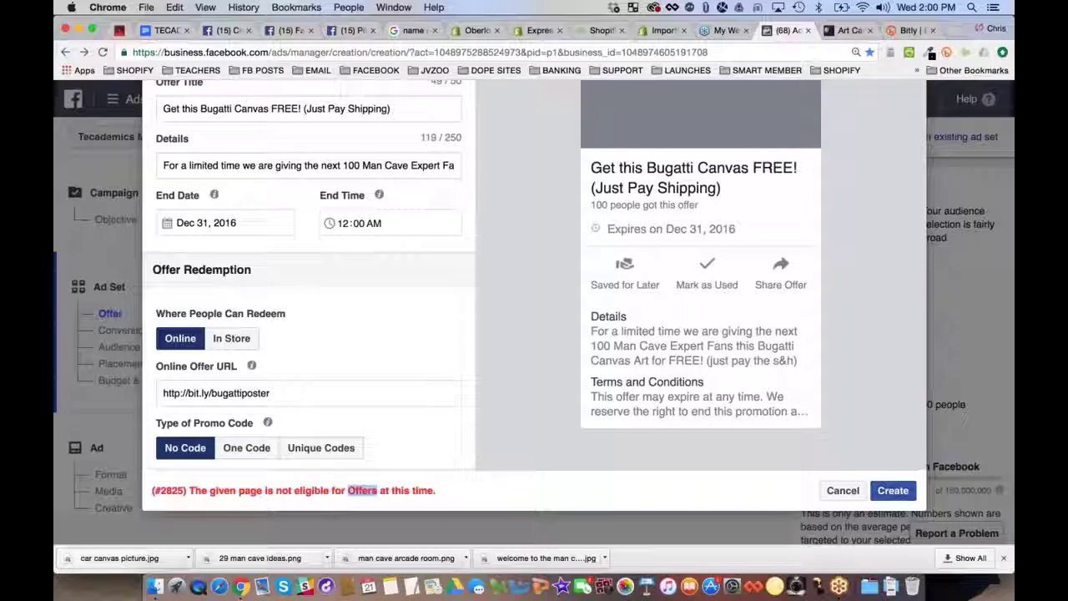
triple_click(351, 489)
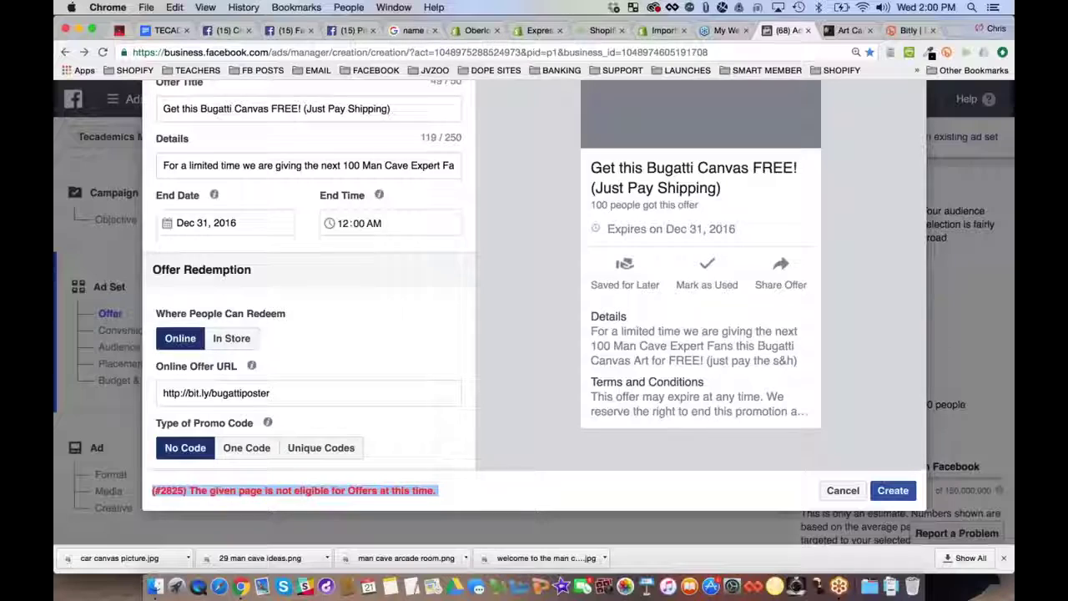
scroll(516, 401, "up", 2)
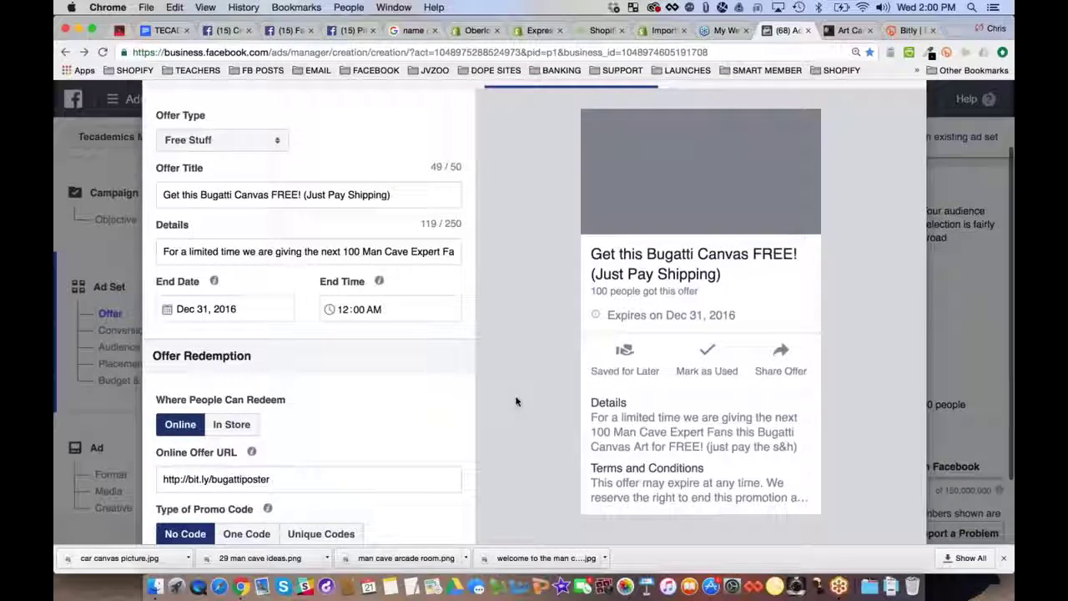
scroll(517, 400, "up", 2)
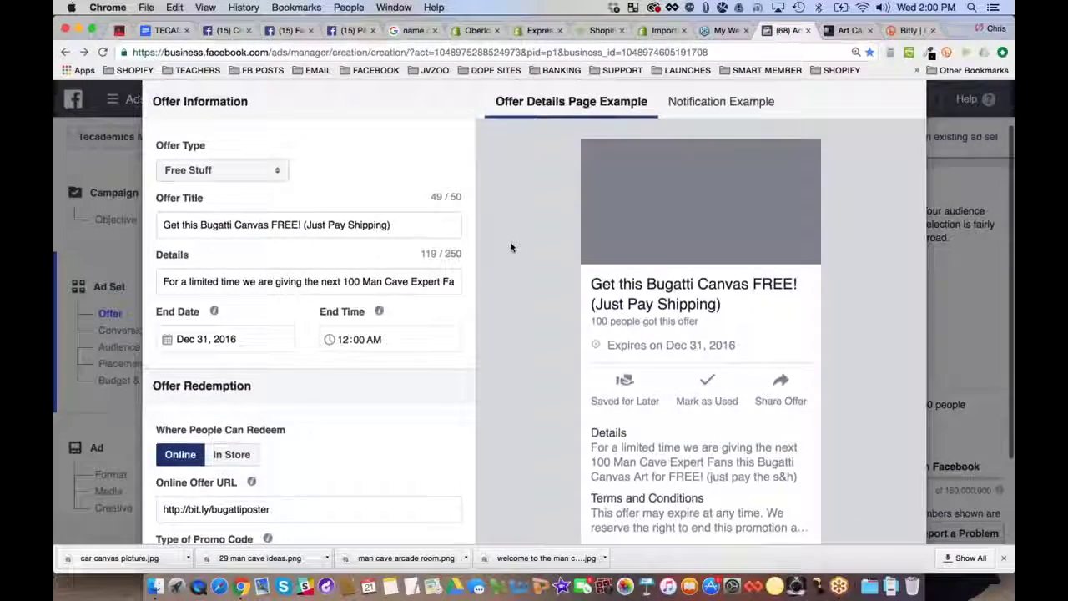
scroll(510, 242, "up", 2)
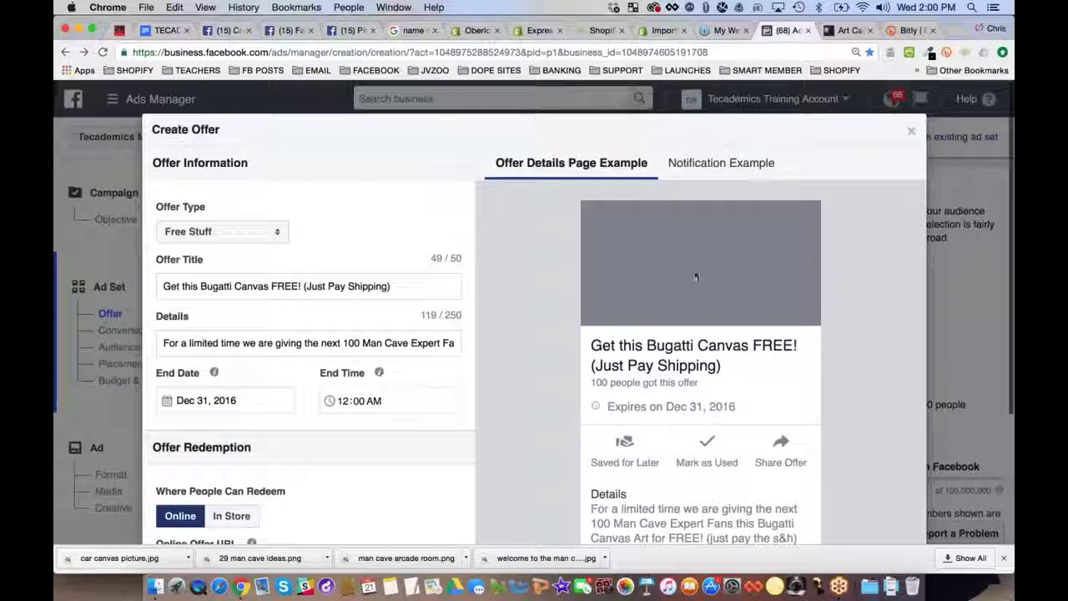
left_click(911, 130)
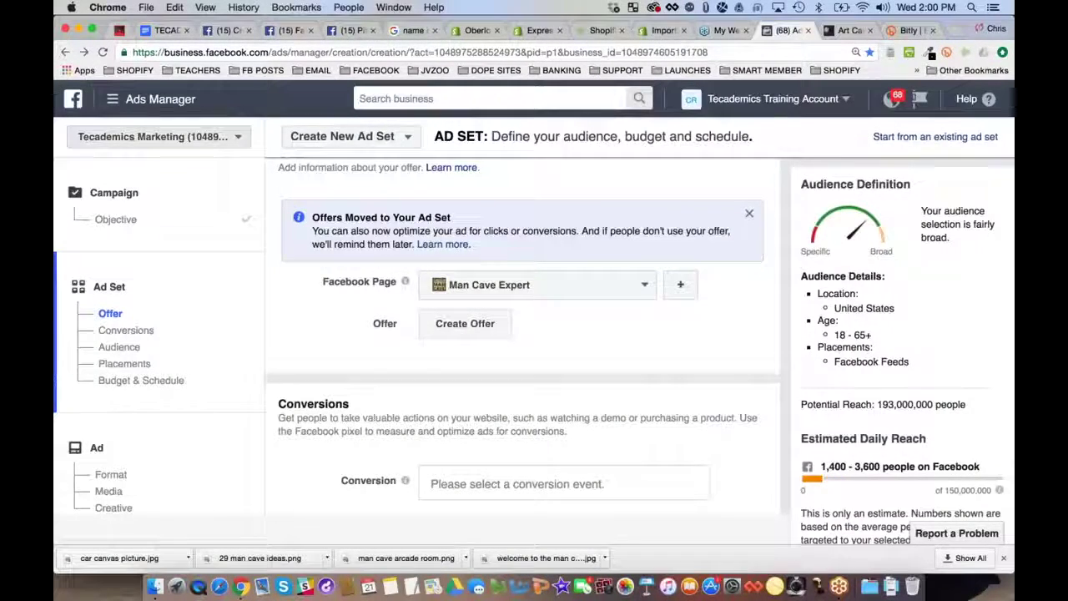
Return to the campaign's Objective page from the left sidebar and view the objective grid
left_click(108, 221)
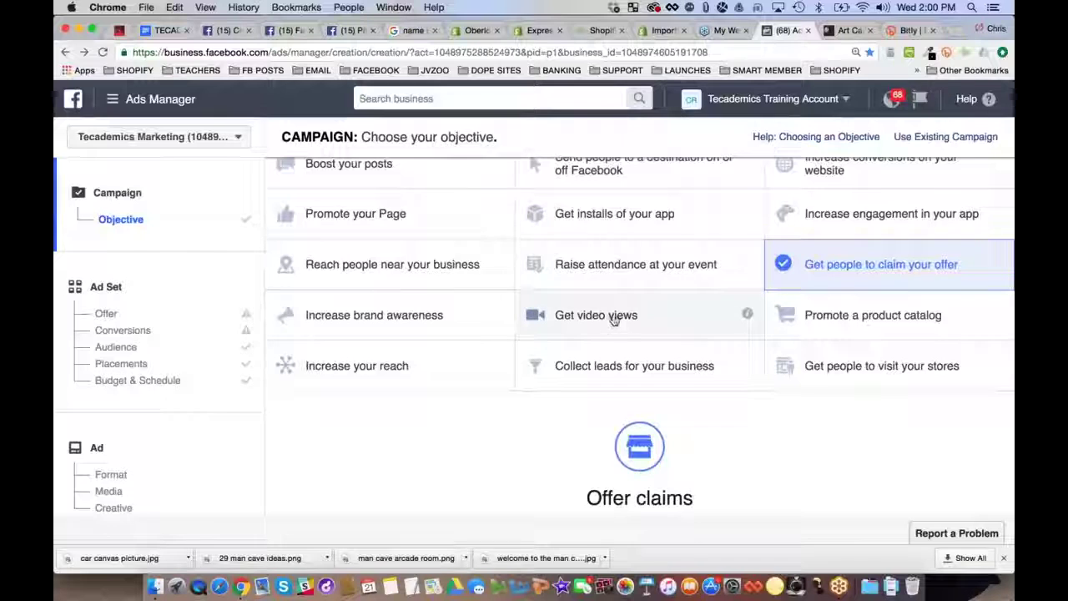
scroll(613, 320, "up", 2)
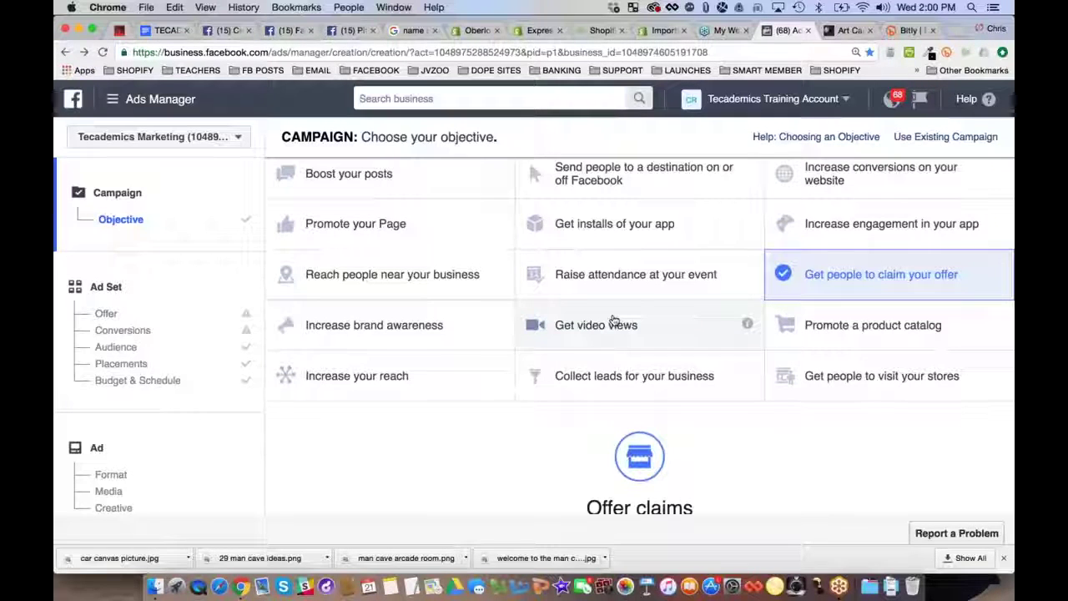
scroll(613, 320, "up", 1)
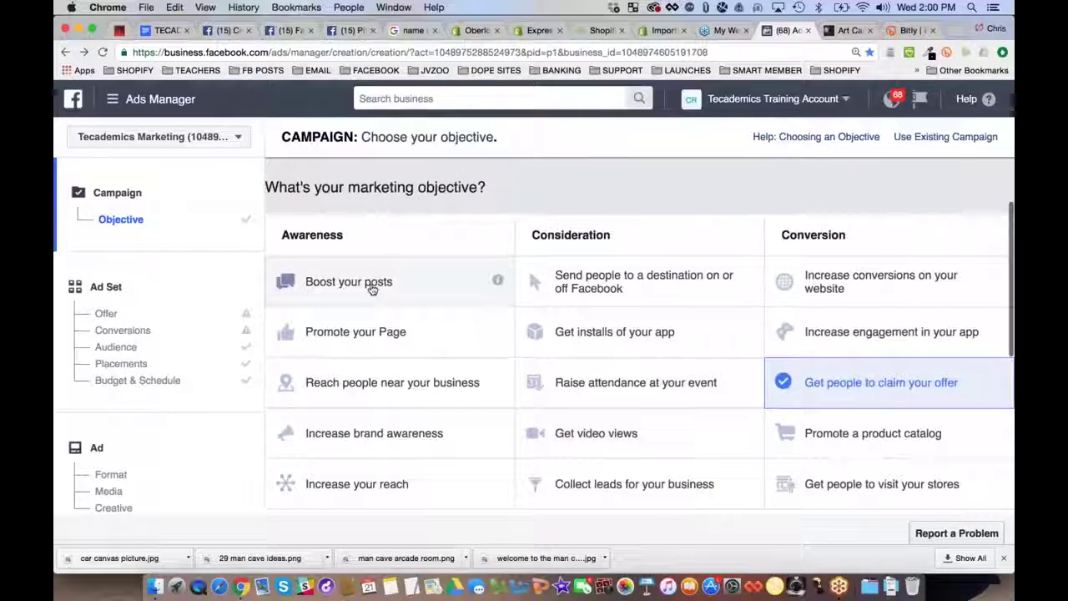
Bold the Video Posts and Offer Posts lines in the webinar outline, then go back to Ads Manager
left_click(167, 31)
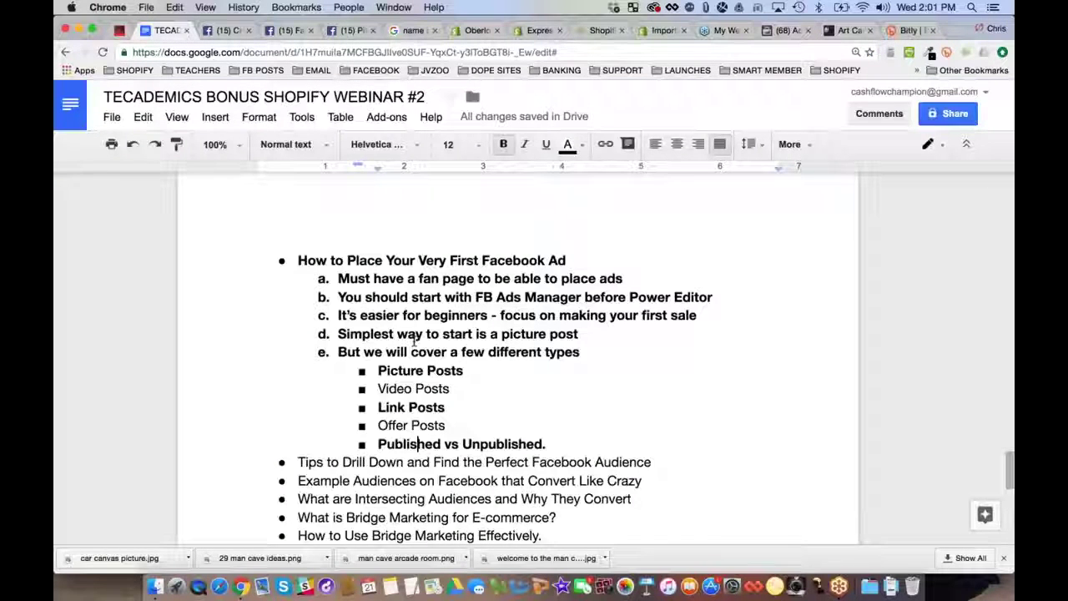
double_click(424, 405)
triple_click(424, 389)
key("super+b")
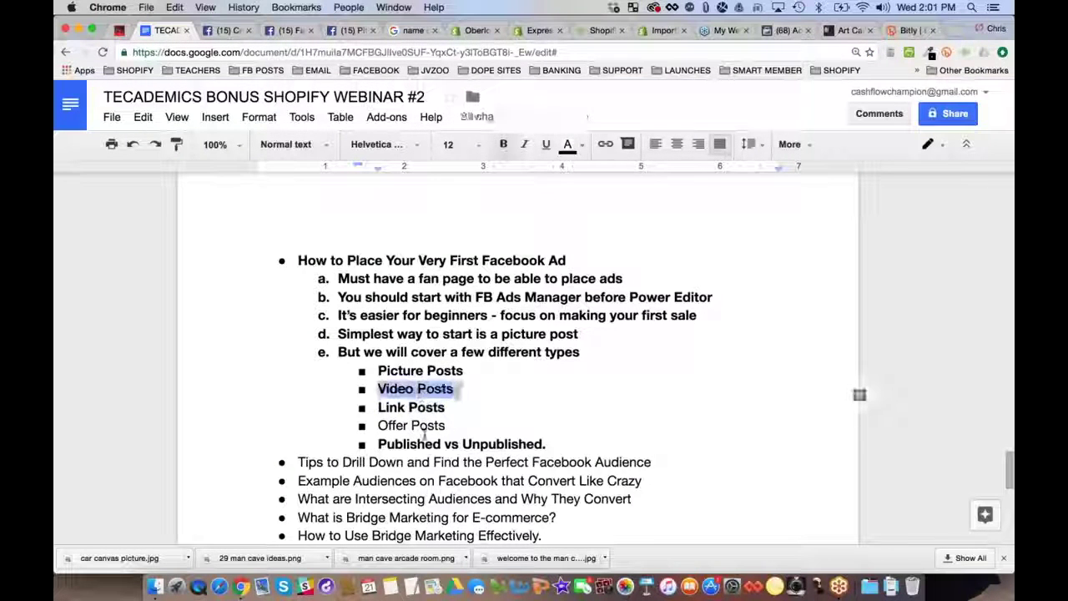
triple_click(428, 426)
key("super+b")
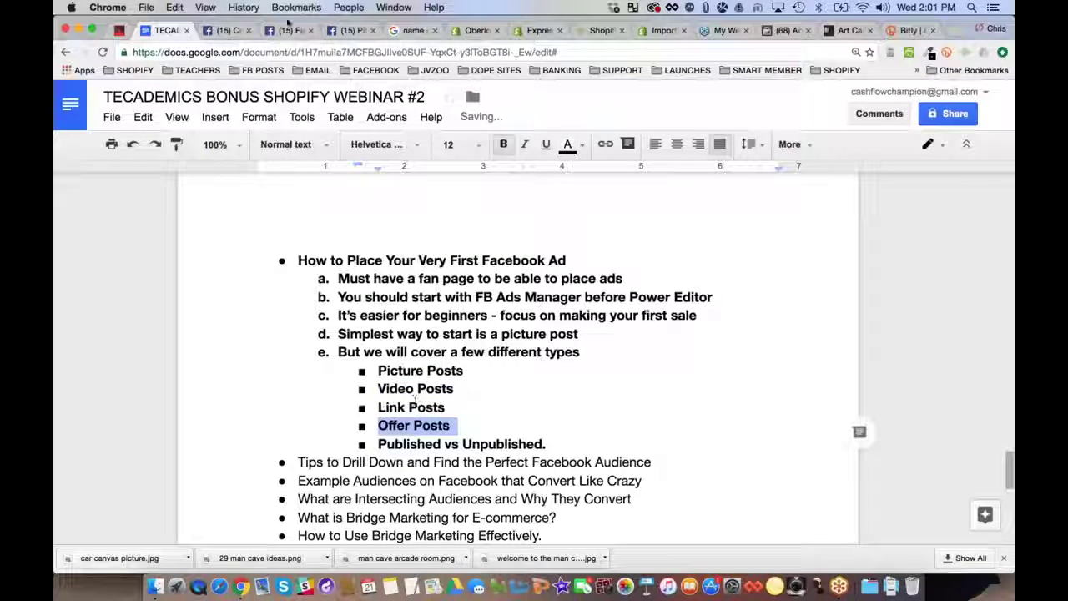
left_click(802, 36)
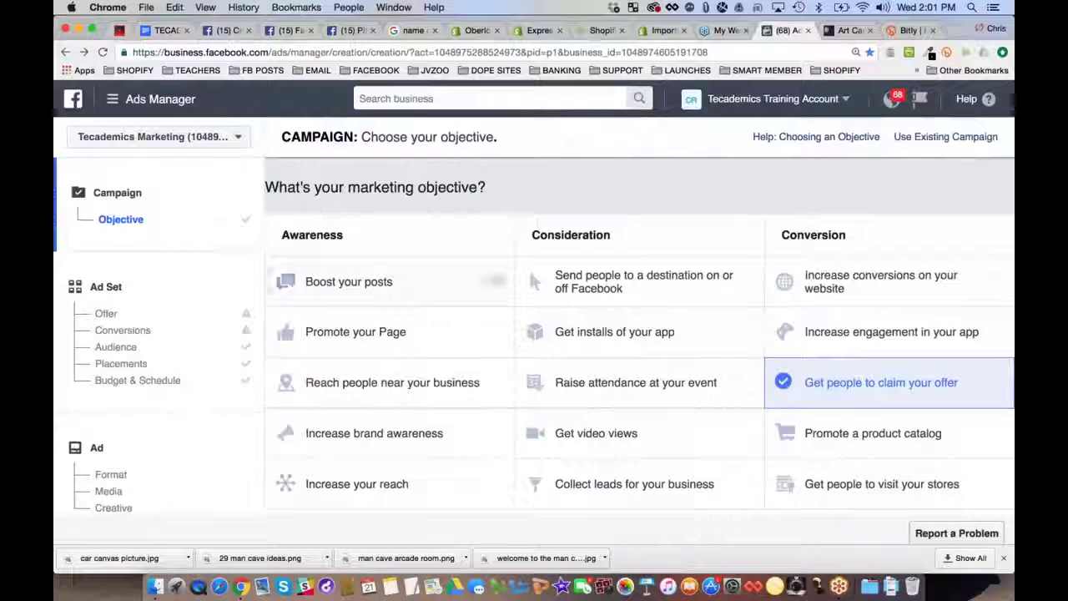
Choose Boost your posts, name the campaign 'Bugatti Art - Bugatti Keywords' and continue
left_click(359, 284)
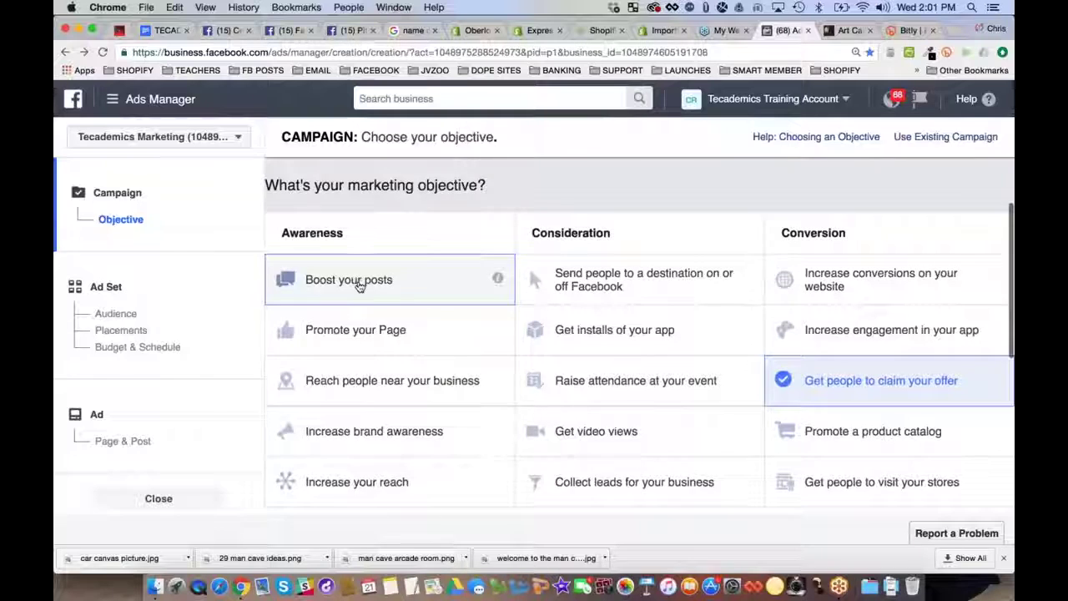
triple_click(670, 392)
triple_click(670, 392)
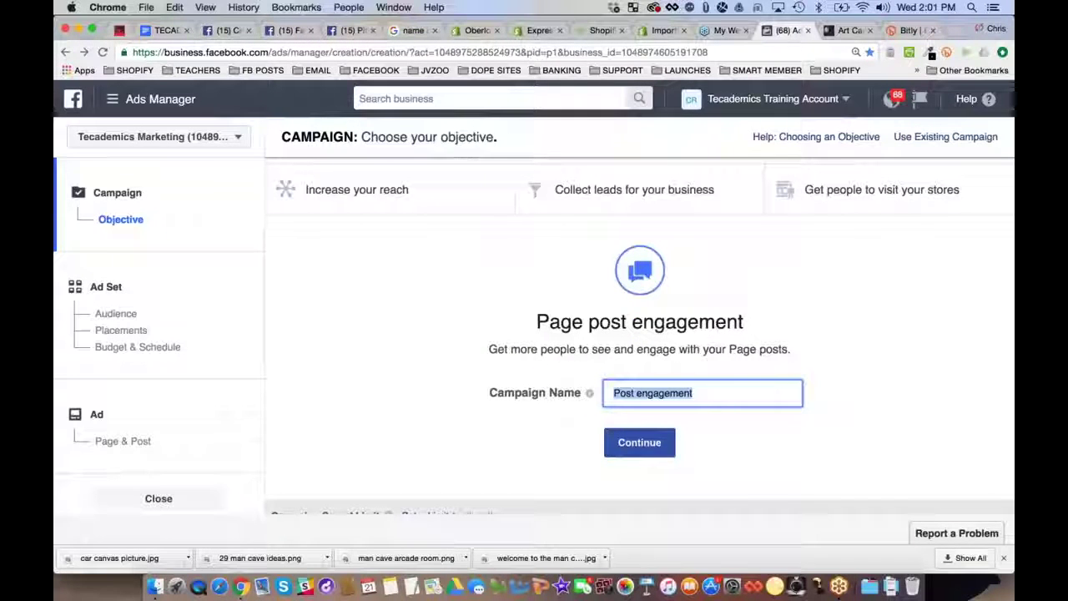
type("B")
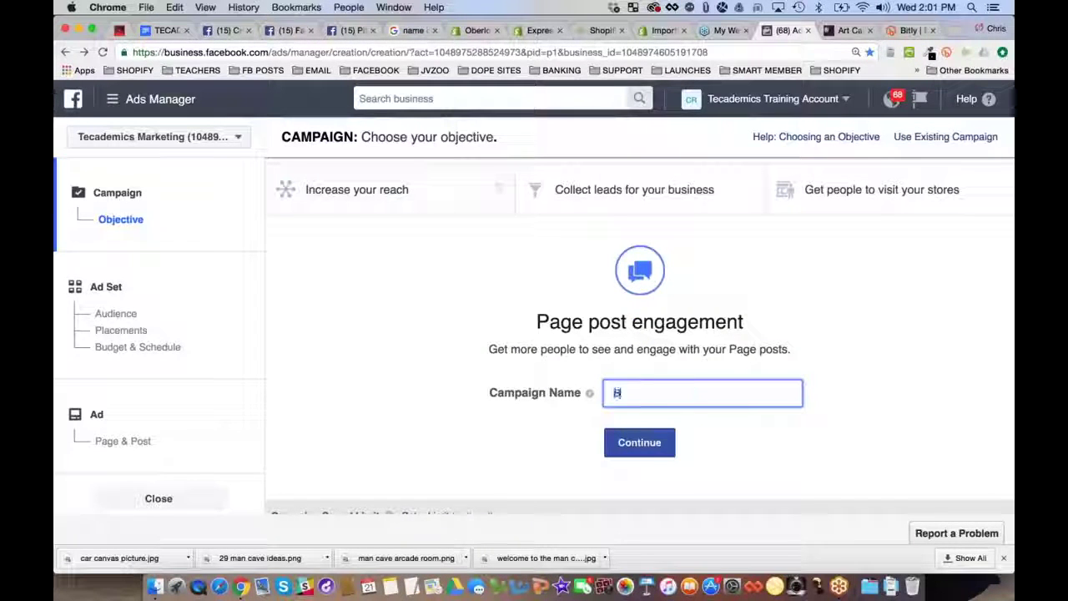
type("ugatti A")
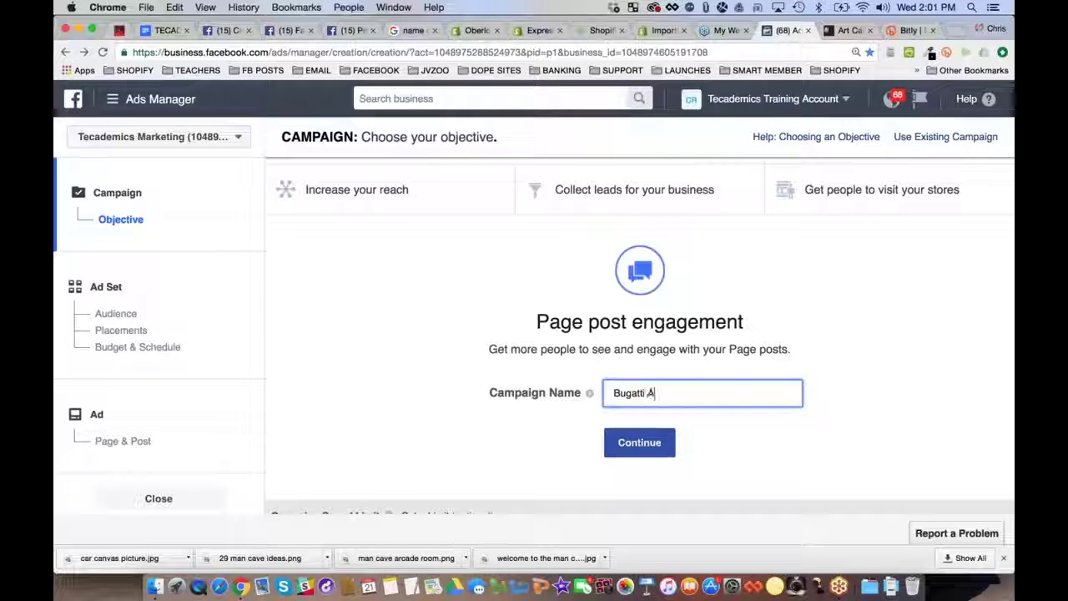
type("rt -")
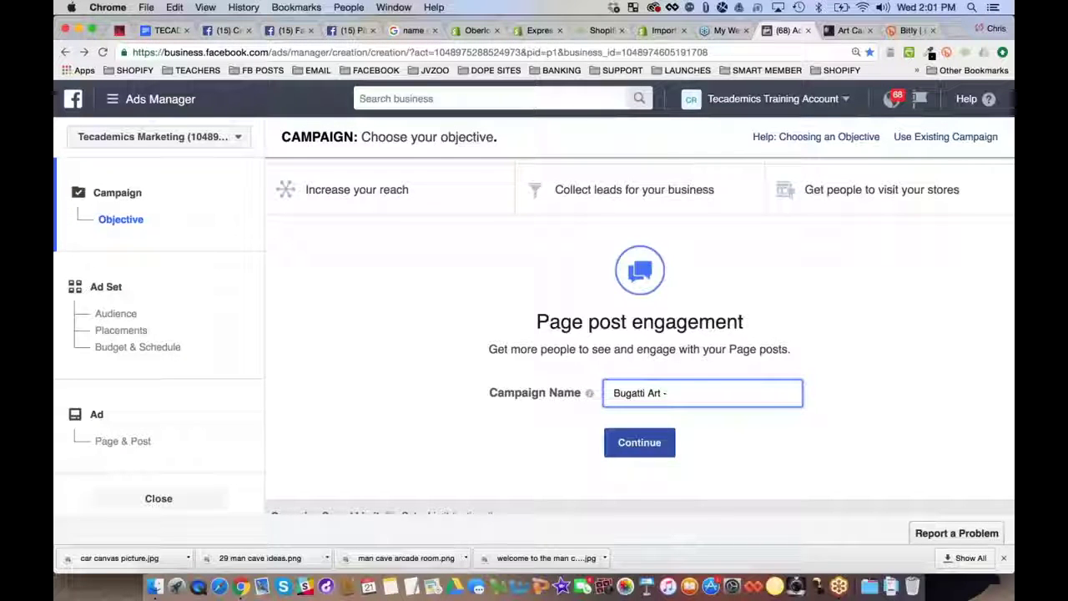
left_click_drag(659, 391, 613, 392)
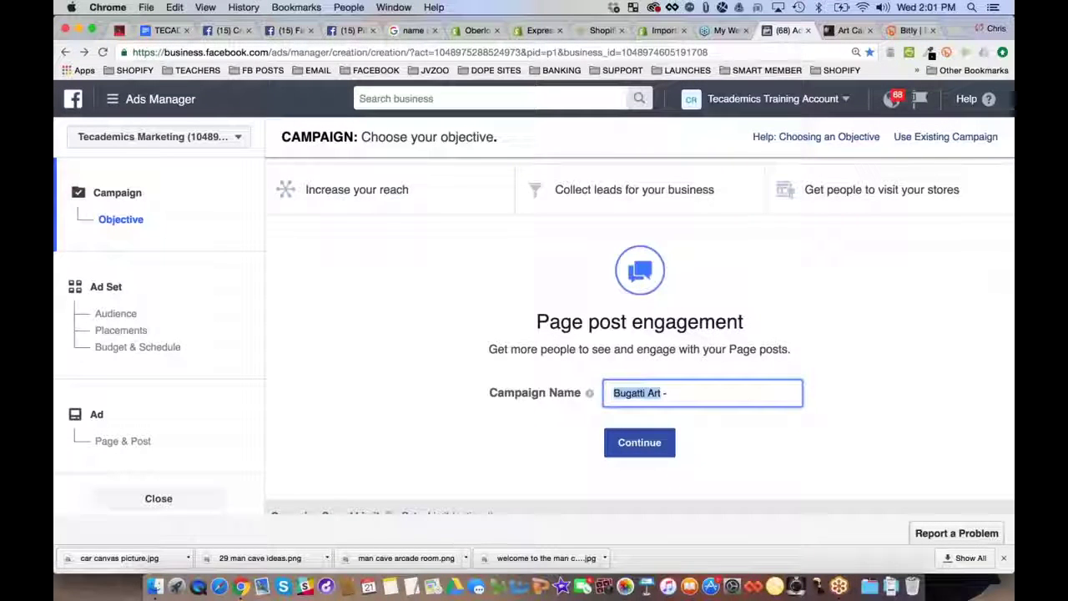
left_click(690, 398)
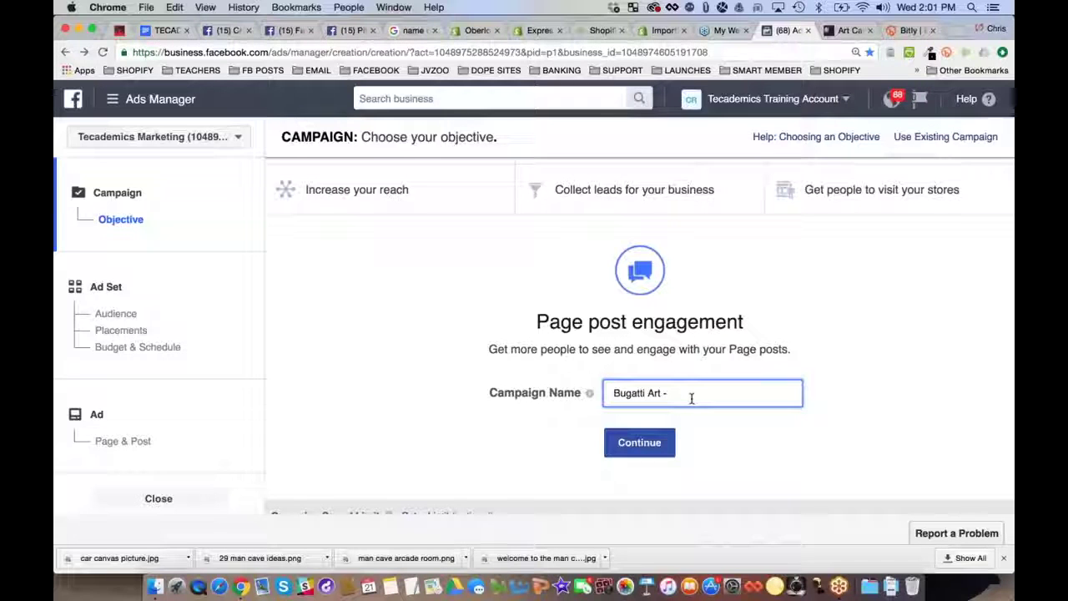
type("Bugatti")
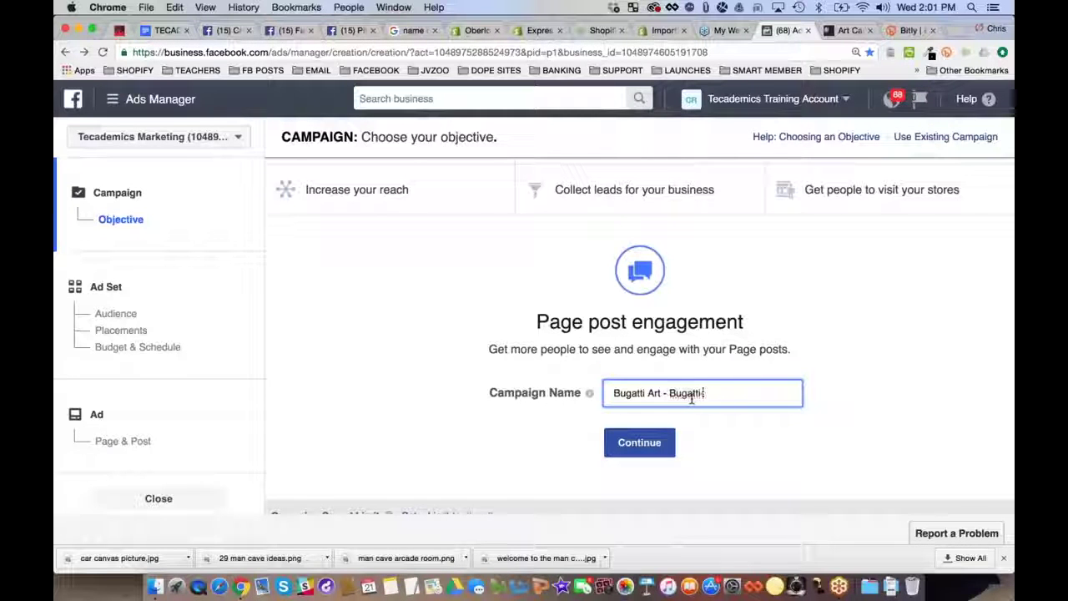
type(" Keywords")
left_click(643, 448)
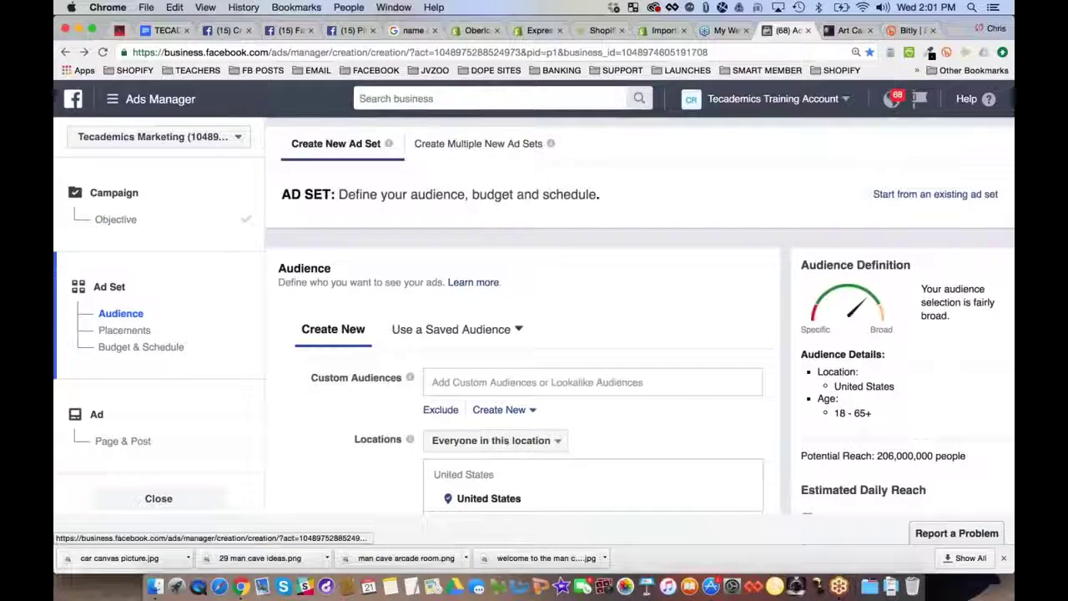
left_click(115, 219)
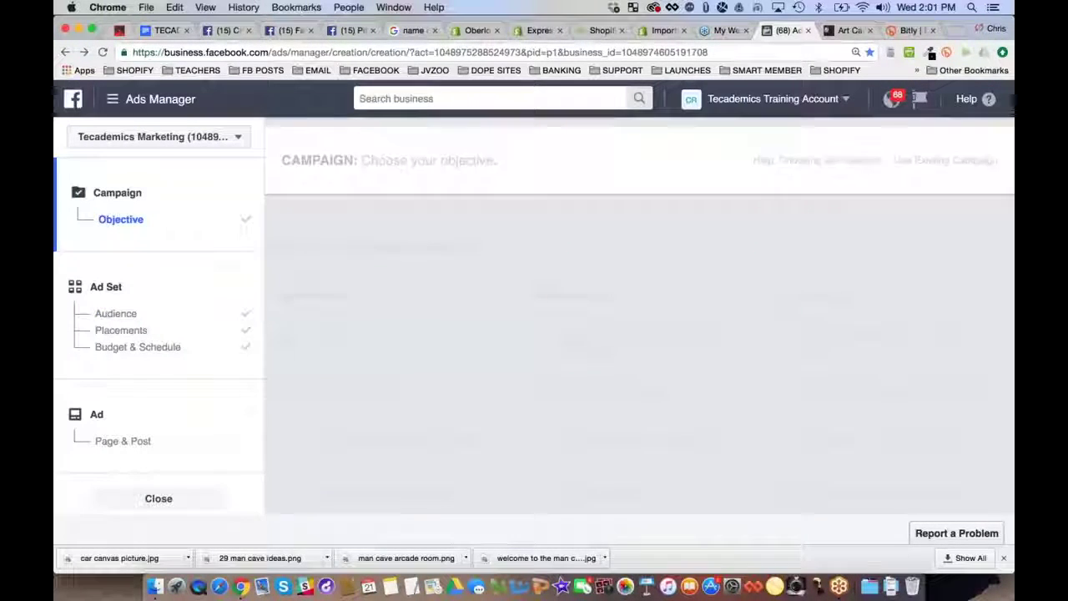
left_click_drag(615, 361, 757, 362)
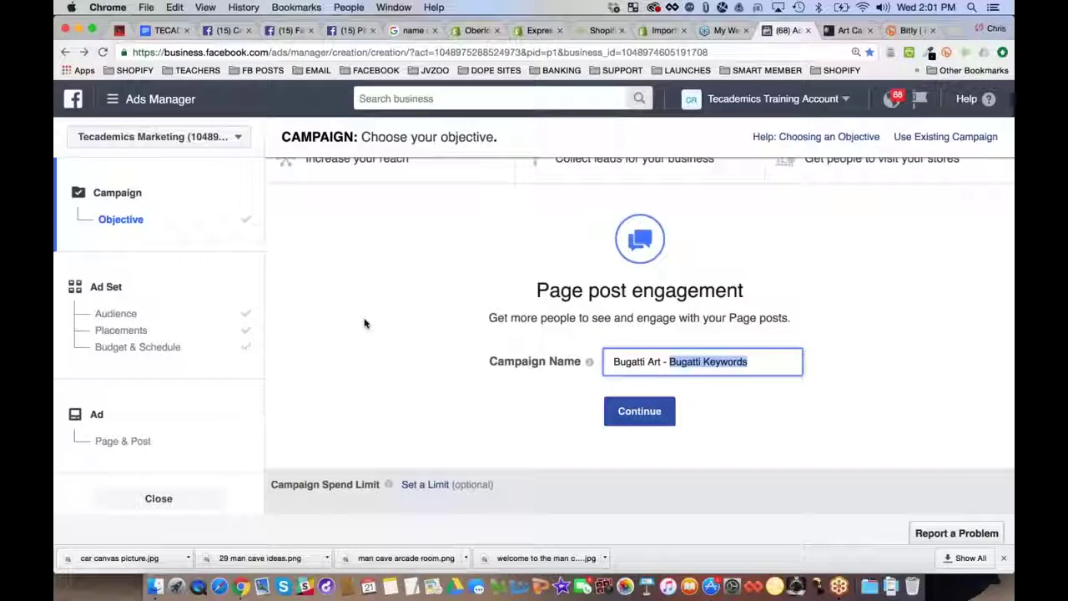
key("Return")
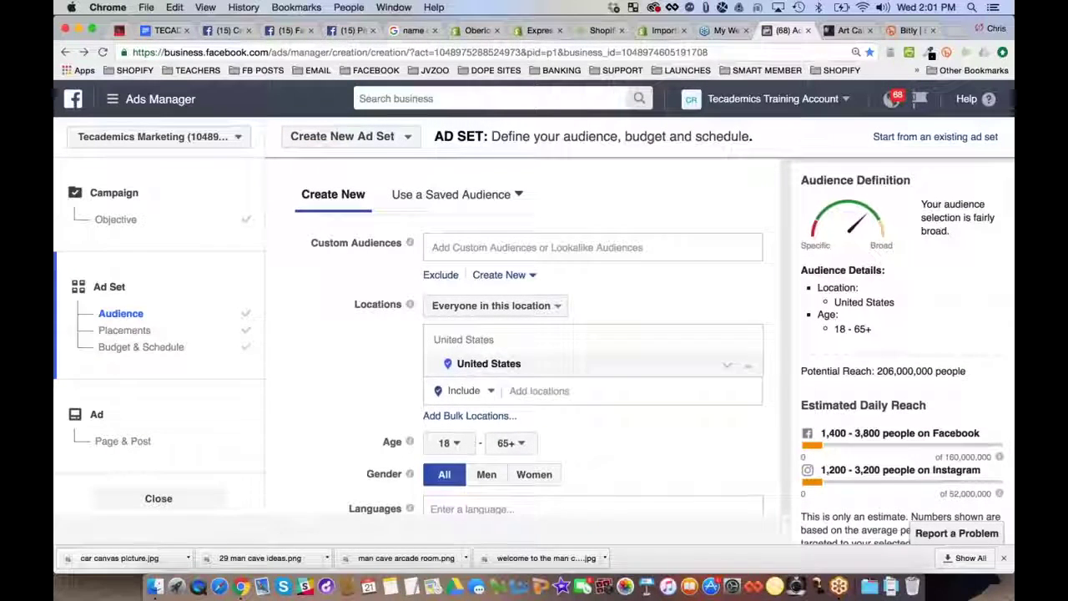
scroll(450, 327, "down", 3)
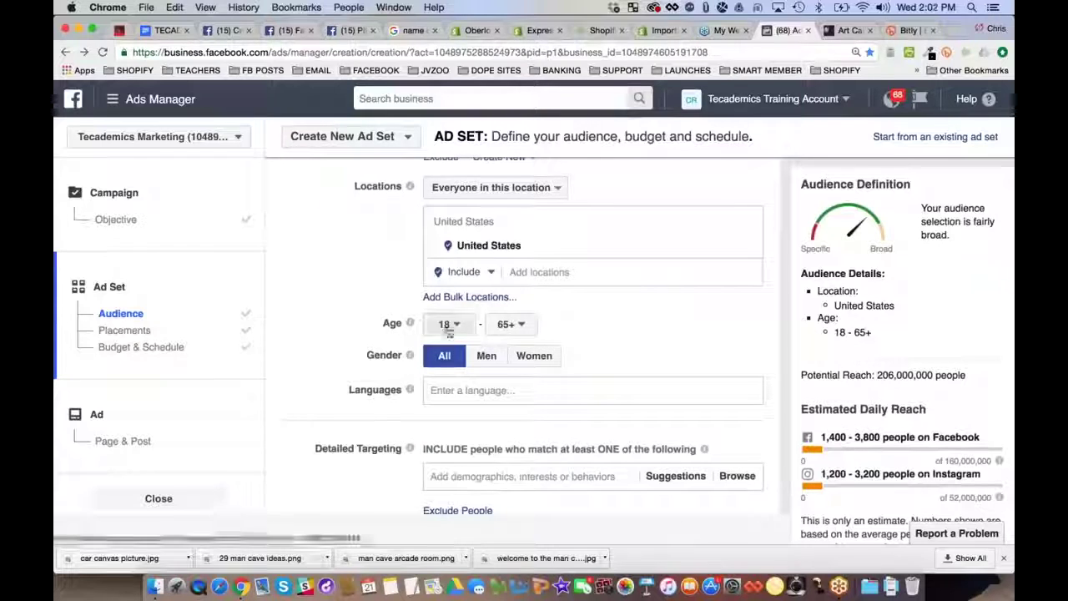